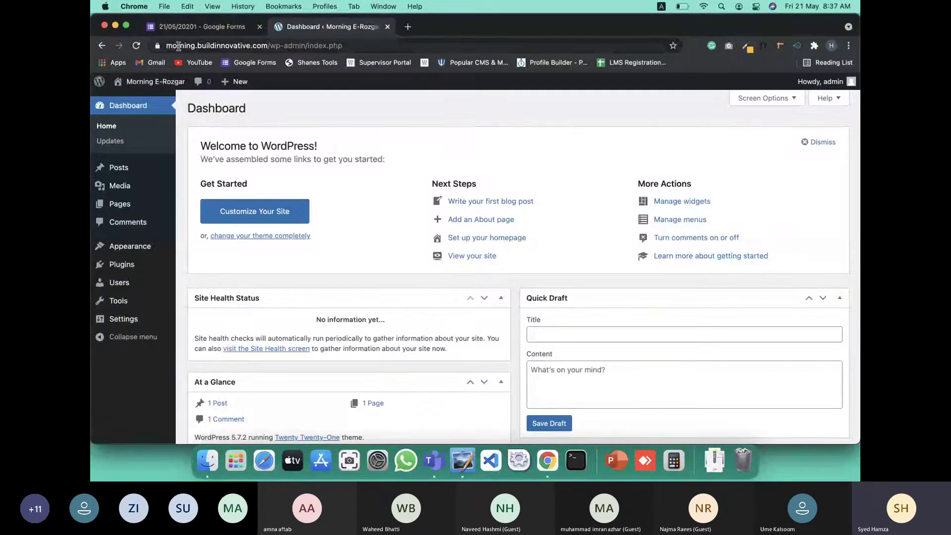
Switch from the WordPress dashboard to the Microsoft Teams meeting window showing its participants.
{"action": "left_click", "coordinate": [226, 45]}
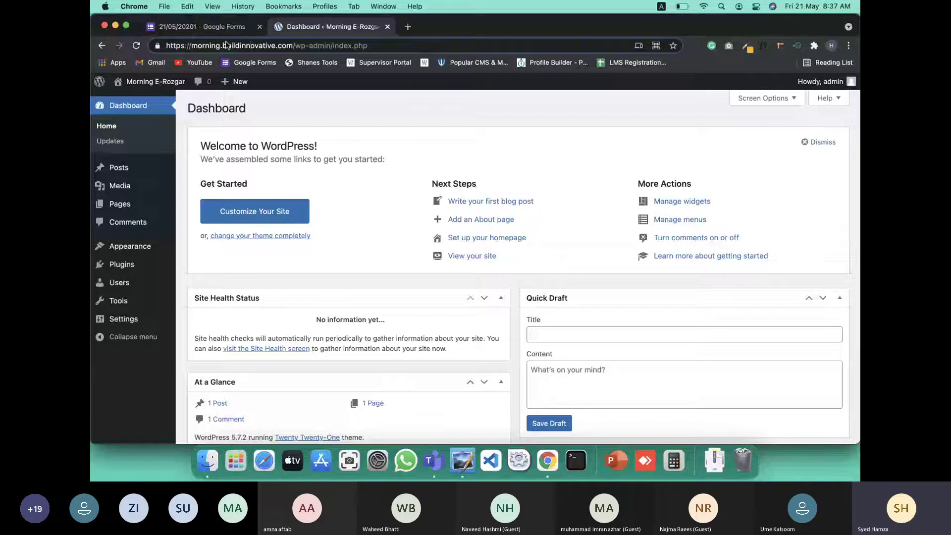
{"action": "left_click", "coordinate": [203, 114]}
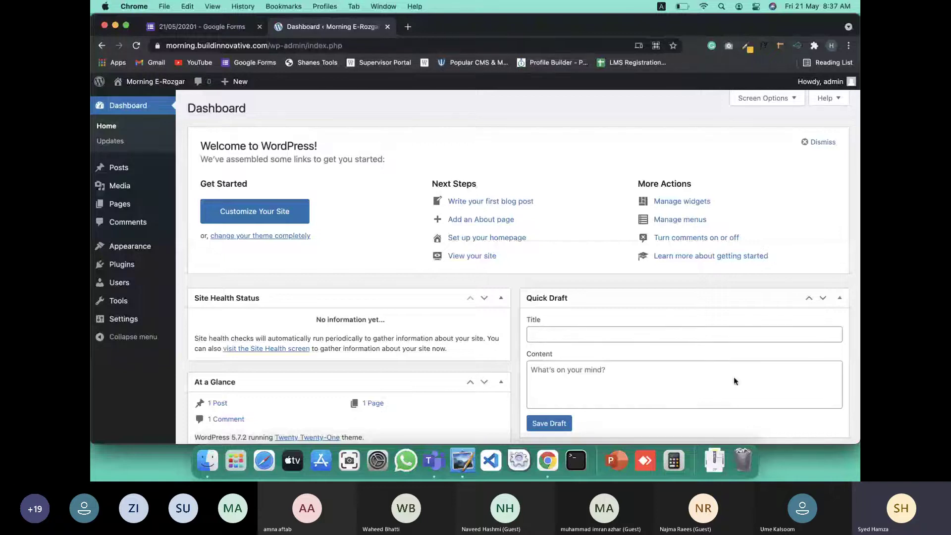
{"action": "key", "text": "super+Tab"}
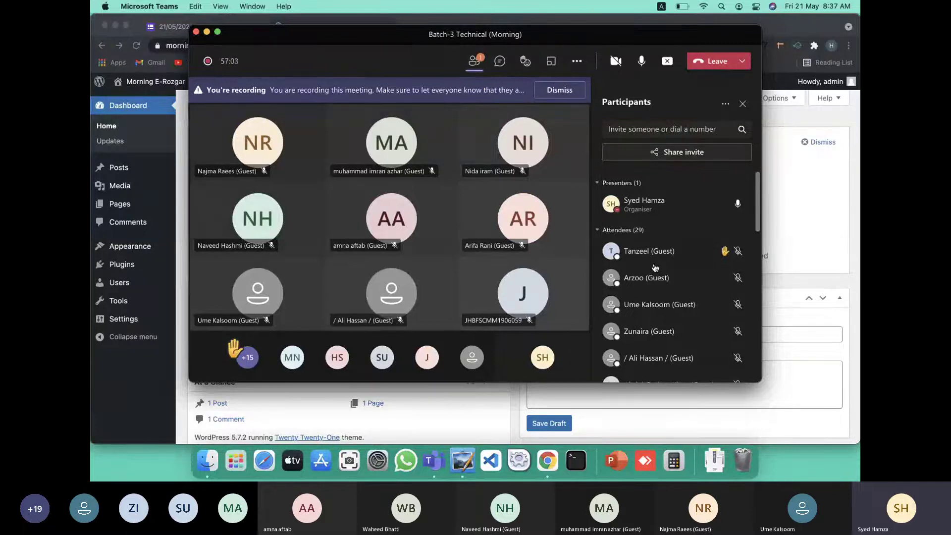
Bring the Chrome window with the WordPress admin Dashboard back in front of Teams.
{"action": "left_click", "coordinate": [782, 189]}
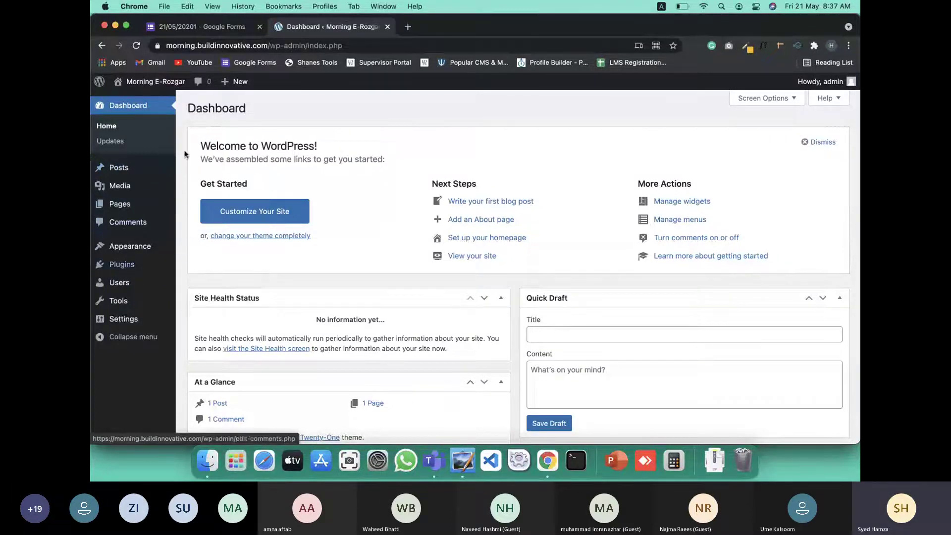
Open a blank block-editor post via Posts > Add New, then a new browser tab.
{"action": "left_click", "coordinate": [126, 168]}
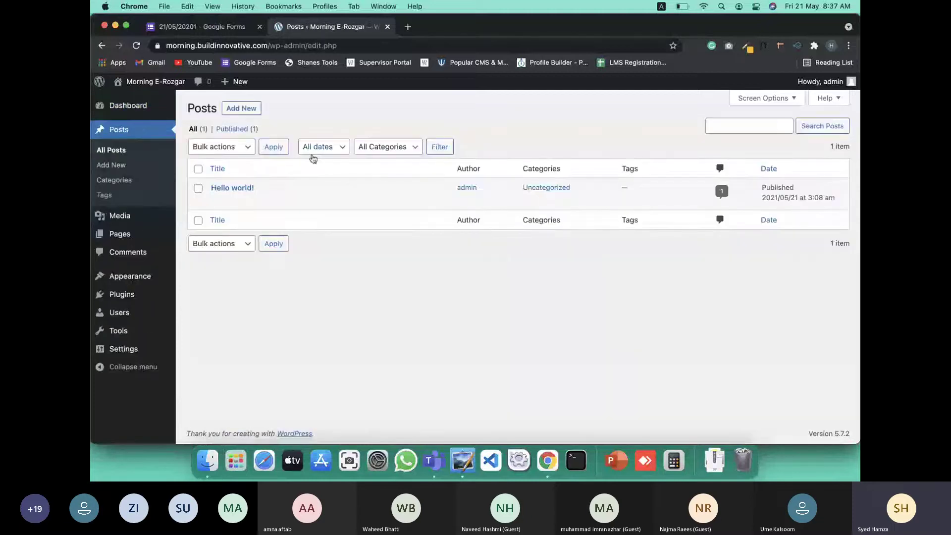
{"action": "left_click", "coordinate": [256, 109]}
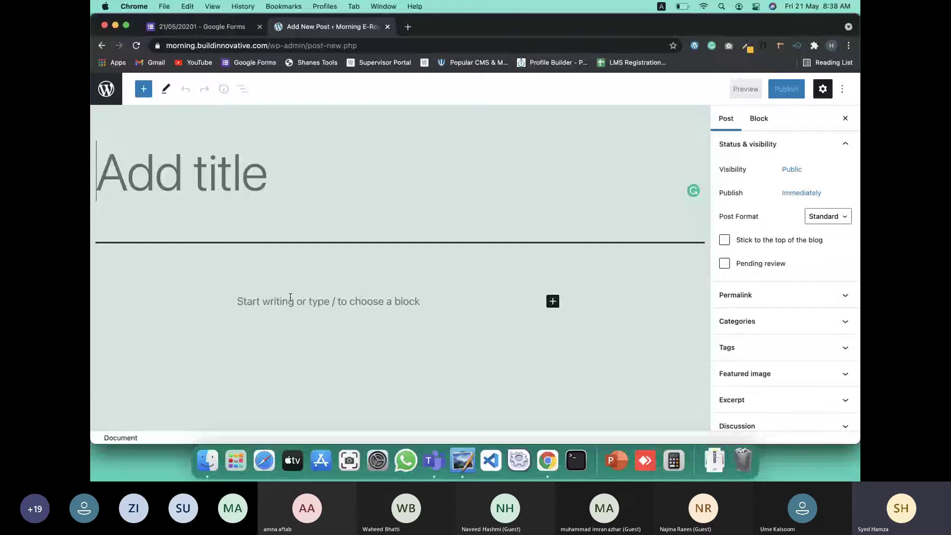
{"action": "scroll", "coordinate": [291, 296], "scroll_direction": "down", "scroll_amount": 1}
{"action": "scroll", "coordinate": [290, 298], "scroll_direction": "down", "scroll_amount": 2}
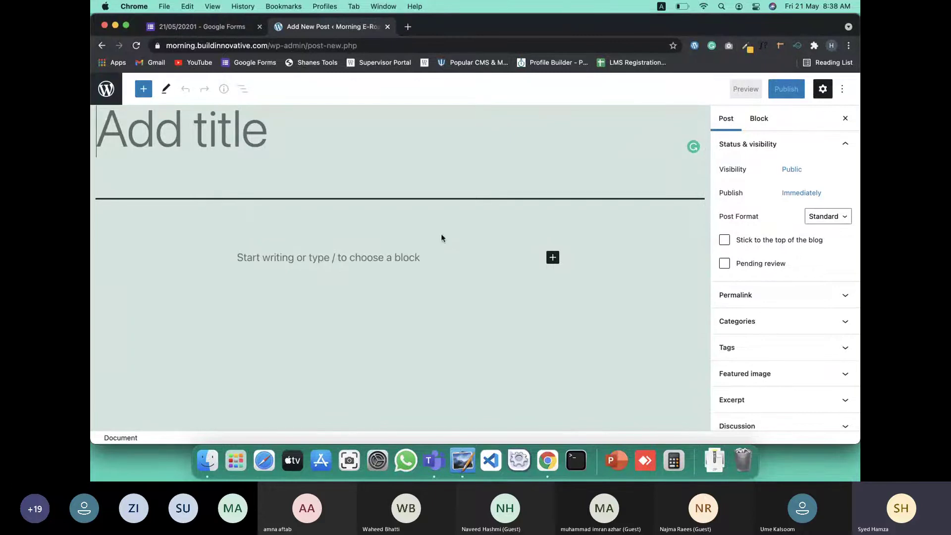
{"action": "scroll", "coordinate": [377, 284], "scroll_direction": "up", "scroll_amount": 2}
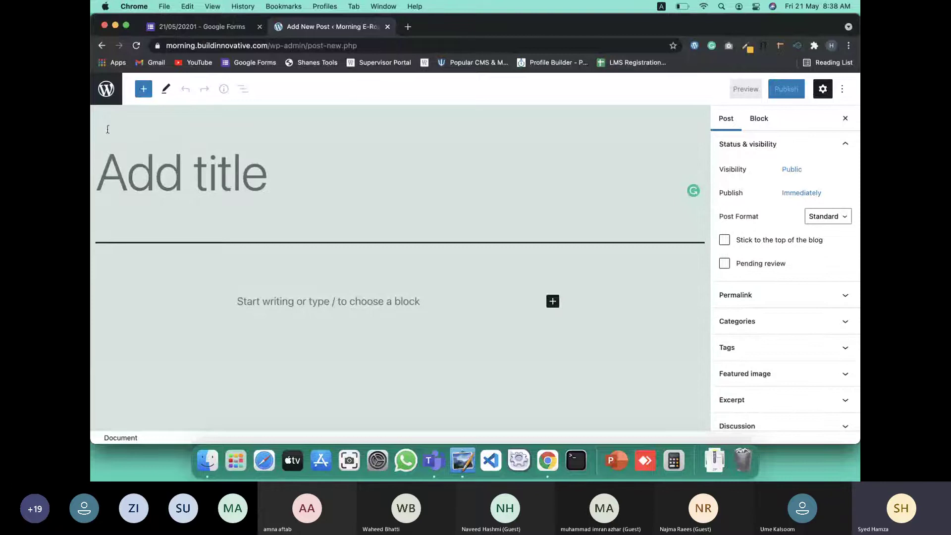
{"action": "left_click", "coordinate": [408, 28]}
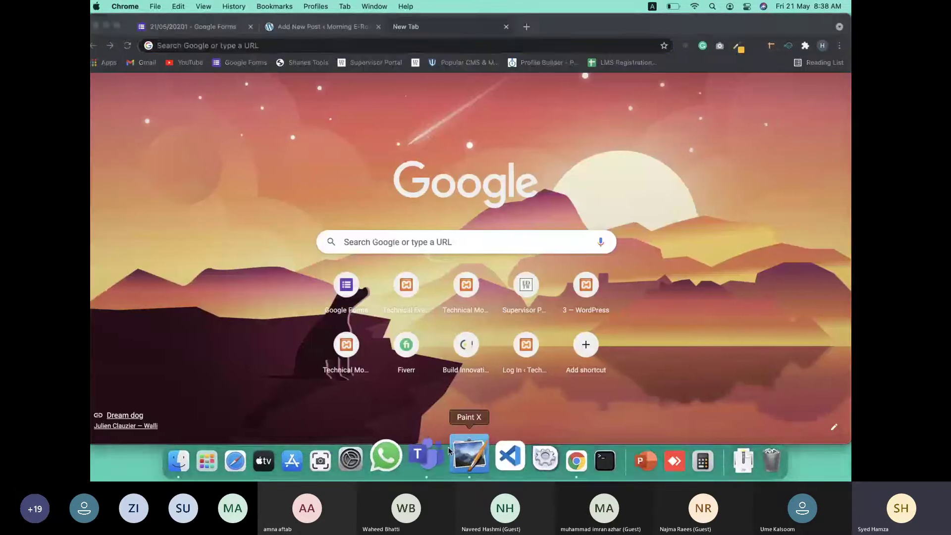
Open Paint X and hand-write 'Editor' with the Pencil tool.
{"action": "left_click", "coordinate": [449, 451]}
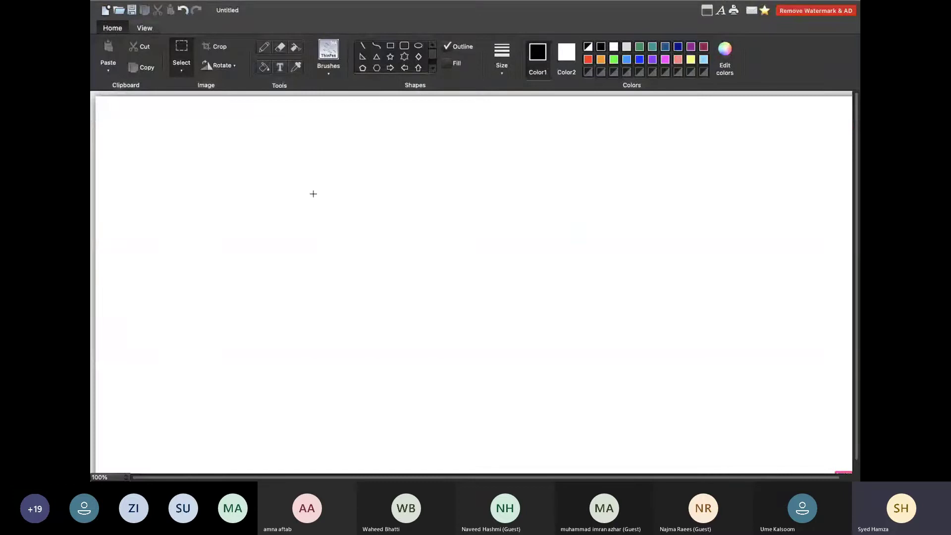
{"action": "left_click", "coordinate": [263, 48]}
{"action": "mouse_move", "coordinate": [259, 188]}
{"action": "left_mouse_down"}
{"action": "mouse_move", "coordinate": [267, 221]}
{"action": "mouse_move", "coordinate": [281, 213]}
{"action": "mouse_move", "coordinate": [274, 179]}
{"action": "mouse_move", "coordinate": [300, 207]}
{"action": "left_mouse_up"}
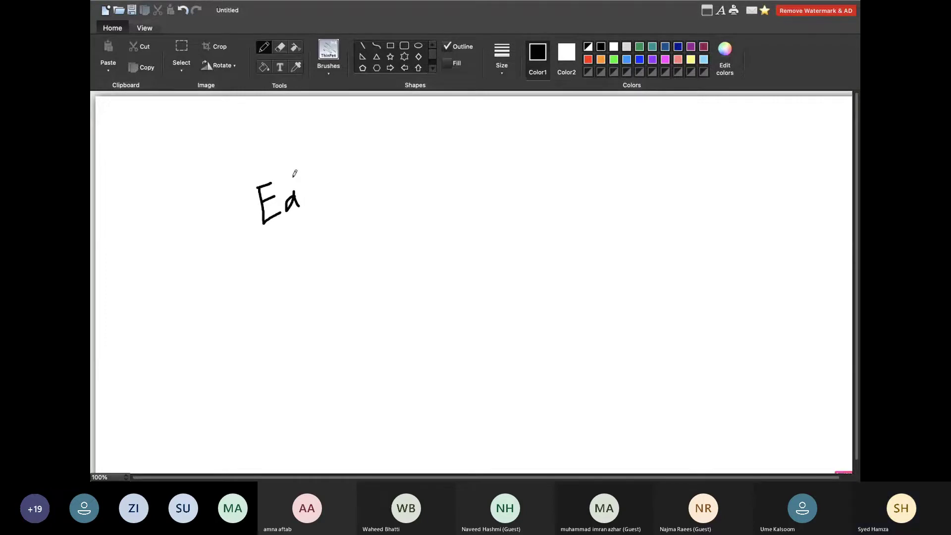
{"action": "mouse_move", "coordinate": [292, 174]}
{"action": "left_mouse_down"}
{"action": "mouse_move", "coordinate": [300, 198]}
{"action": "mouse_move", "coordinate": [341, 172]}
{"action": "mouse_move", "coordinate": [317, 168]}
{"action": "left_mouse_up"}
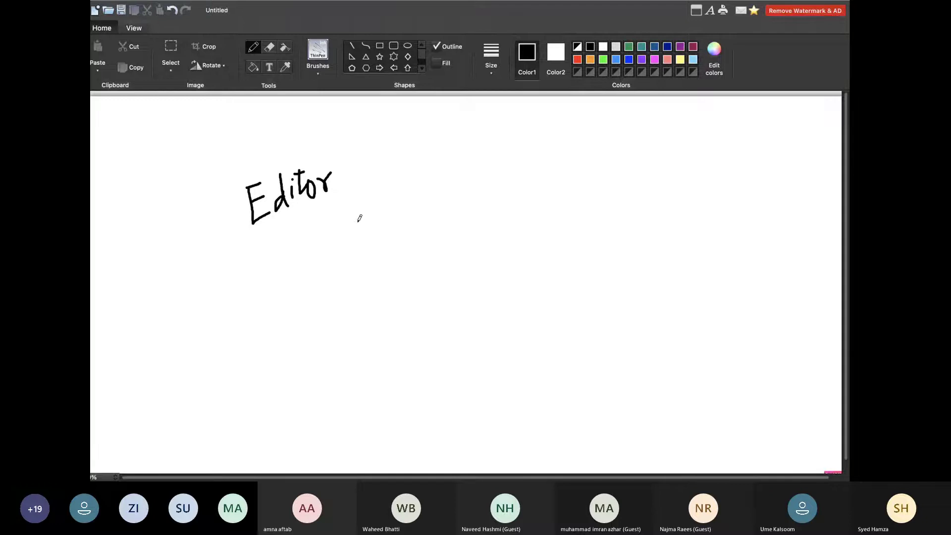
Write 'Classic' below 'Editor' and 'Gutenberg' beside it.
{"action": "key", "text": "super+Tab"}
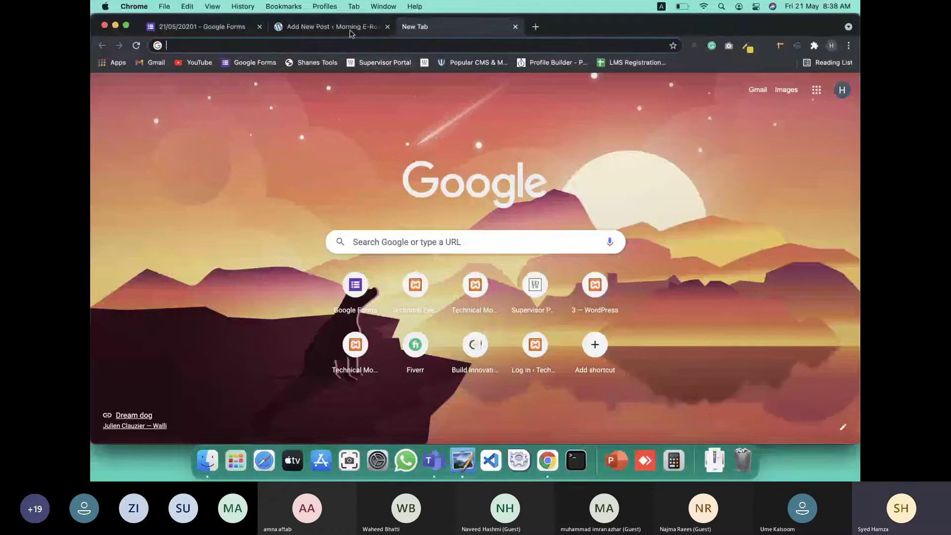
{"action": "key", "text": "super+Tab"}
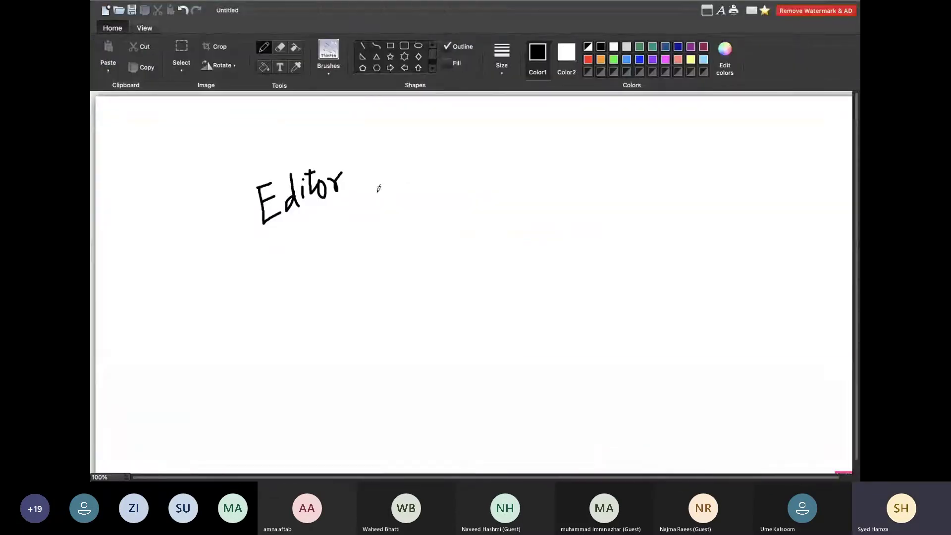
{"action": "mouse_move", "coordinate": [316, 294]}
{"action": "left_mouse_down"}
{"action": "mouse_move", "coordinate": [347, 309]}
{"action": "mouse_move", "coordinate": [364, 293]}
{"action": "mouse_move", "coordinate": [380, 298]}
{"action": "mouse_move", "coordinate": [408, 286]}
{"action": "left_mouse_up"}
{"action": "left_click", "coordinate": [379, 273]}
{"action": "left_click_drag", "start_coordinate": [547, 256], "coordinate": [561, 306]}
{"action": "mouse_move", "coordinate": [559, 265]}
{"action": "left_mouse_down"}
{"action": "mouse_move", "coordinate": [647, 266]}
{"action": "mouse_move", "coordinate": [678, 243]}
{"action": "mouse_move", "coordinate": [664, 274]}
{"action": "left_mouse_up"}
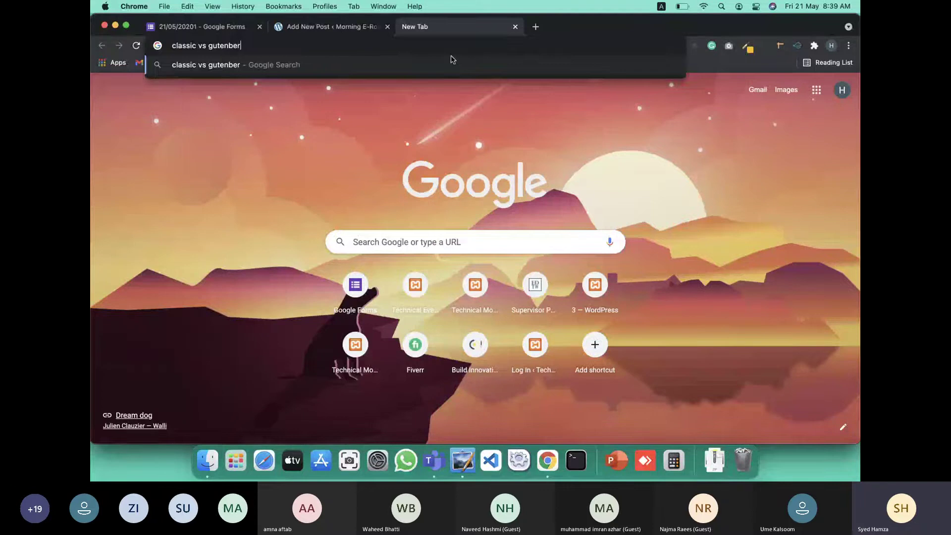
Search Google for 'classic vs gutenberg', correcting the misspelled last letter.
{"action": "key", "text": "Return"}
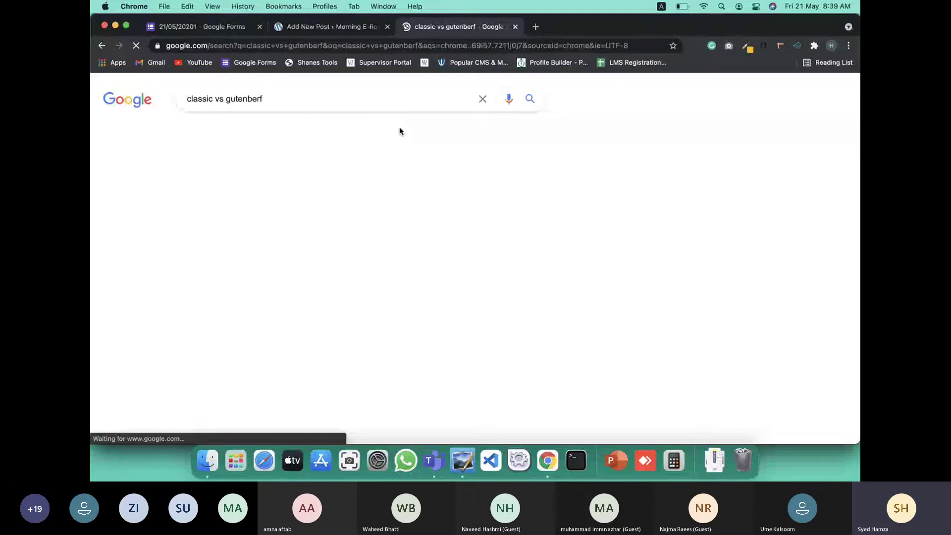
{"action": "left_click", "coordinate": [278, 100]}
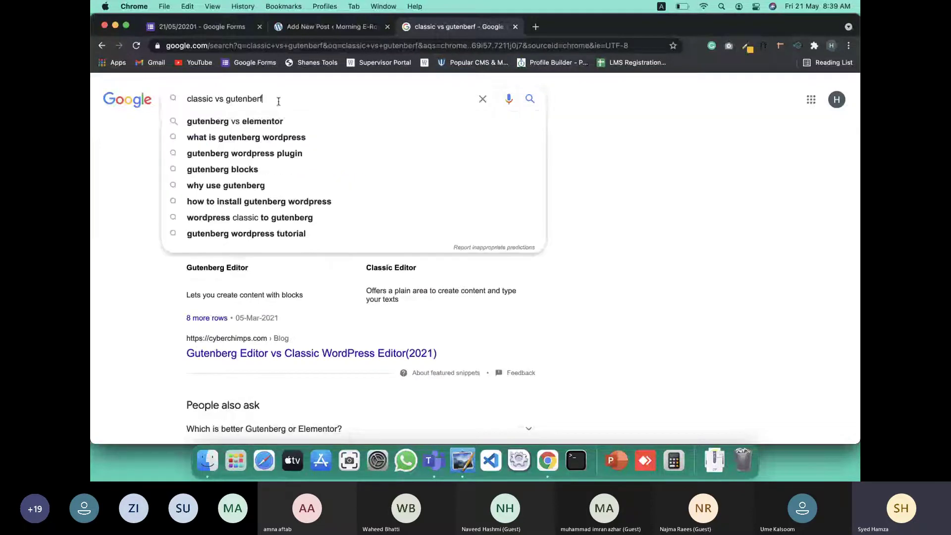
{"action": "key", "text": "BackSpace"}
{"action": "type", "text": "g"}
{"action": "key", "text": "Return"}
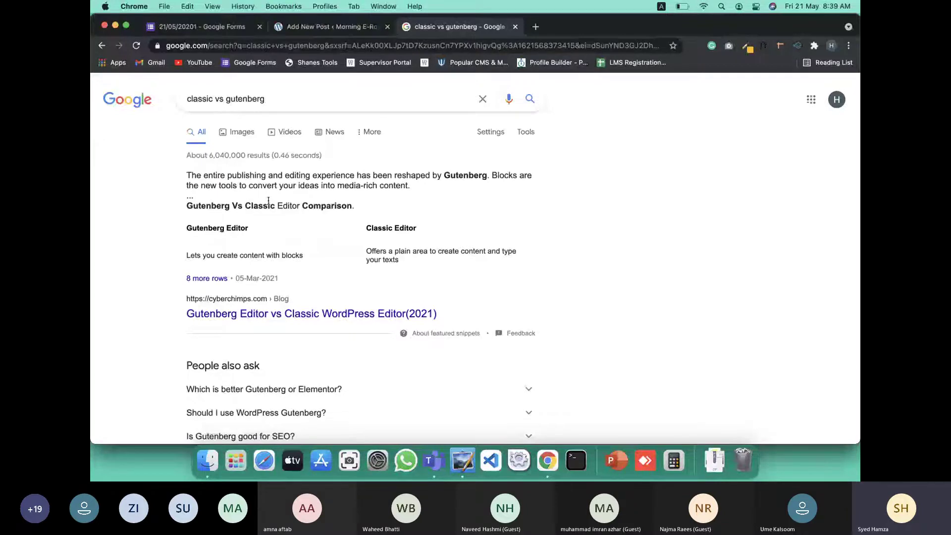
Show the Images results for the classic vs Gutenberg search.
{"action": "scroll", "coordinate": [268, 201], "scroll_direction": "down", "scroll_amount": 1}
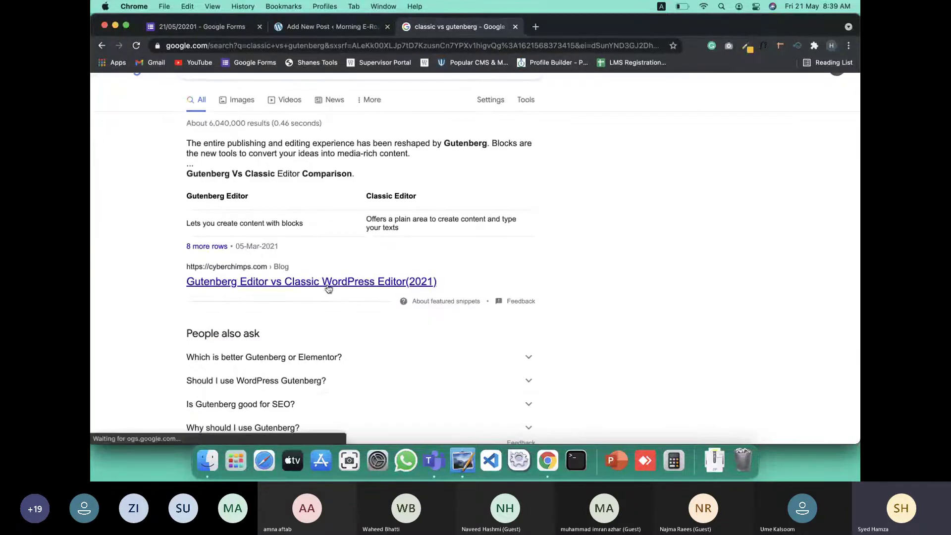
{"action": "scroll", "coordinate": [329, 288], "scroll_direction": "up", "scroll_amount": 1}
{"action": "left_click", "coordinate": [238, 131]}
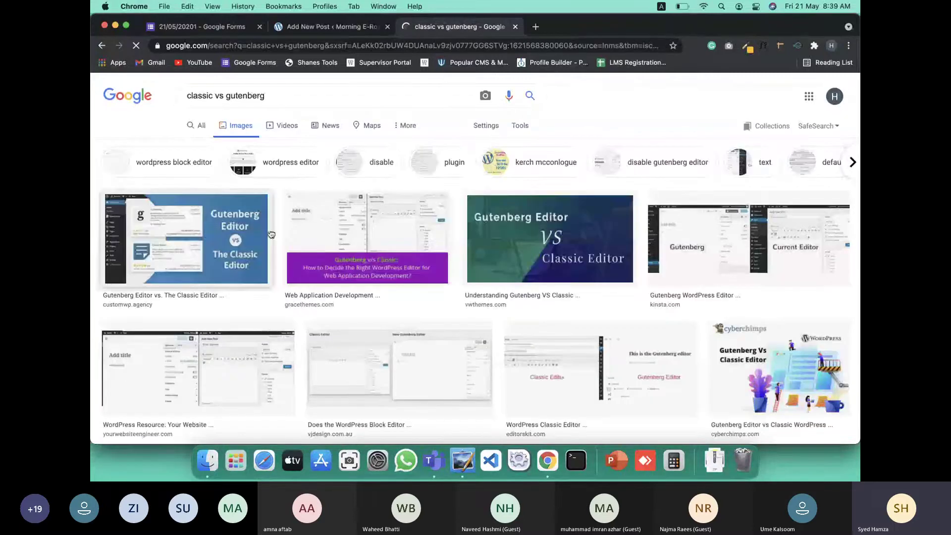
{"action": "scroll", "coordinate": [271, 234], "scroll_direction": "down", "scroll_amount": 2}
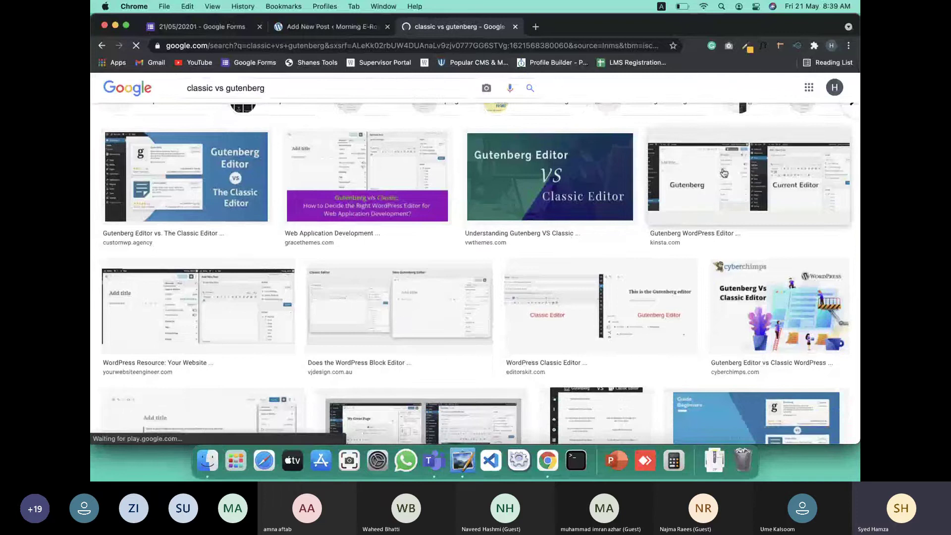
Preview the Kinsta Gutenberg versus Current Editor comparison image.
{"action": "left_click", "coordinate": [724, 172]}
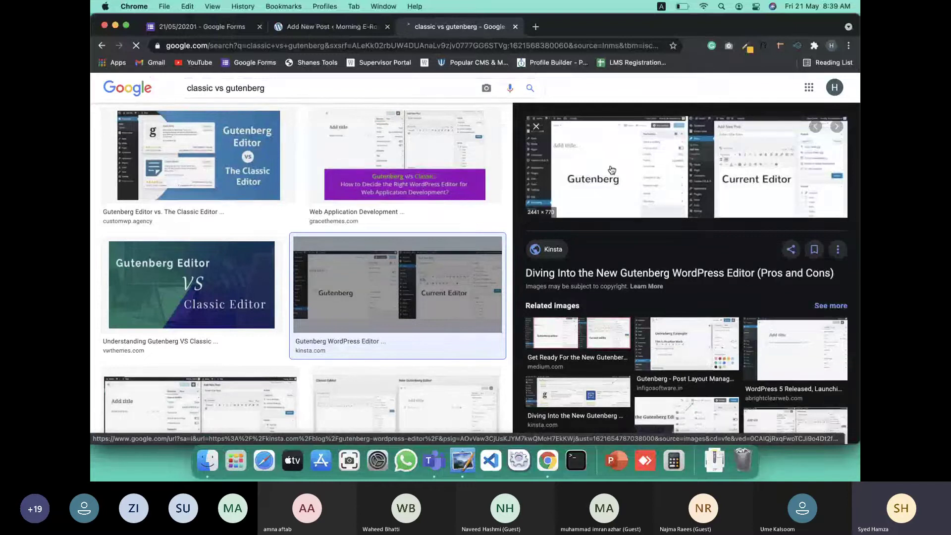
{"action": "scroll", "coordinate": [612, 170], "scroll_direction": "up", "scroll_amount": 3}
{"action": "scroll", "coordinate": [612, 170], "scroll_direction": "up", "scroll_amount": 2}
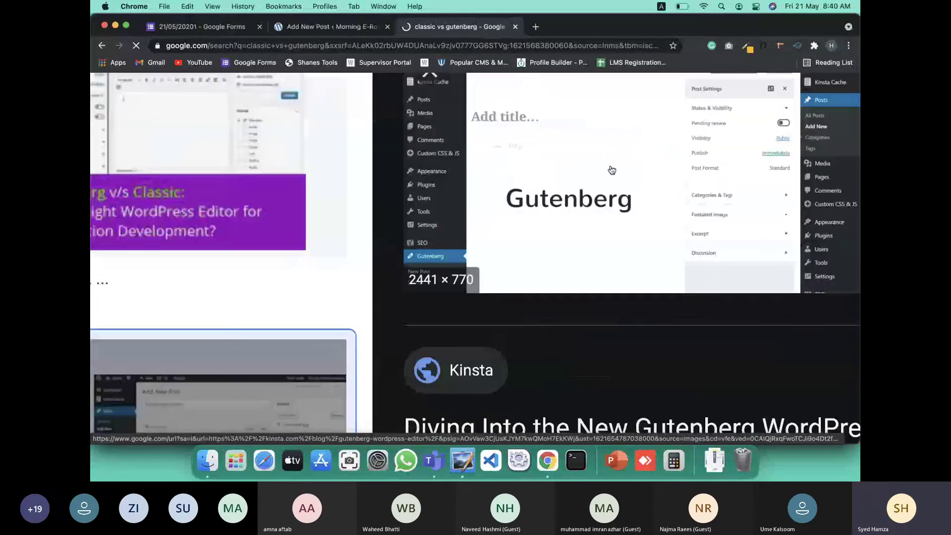
{"action": "scroll", "coordinate": [612, 170], "scroll_direction": "down", "scroll_amount": 3}
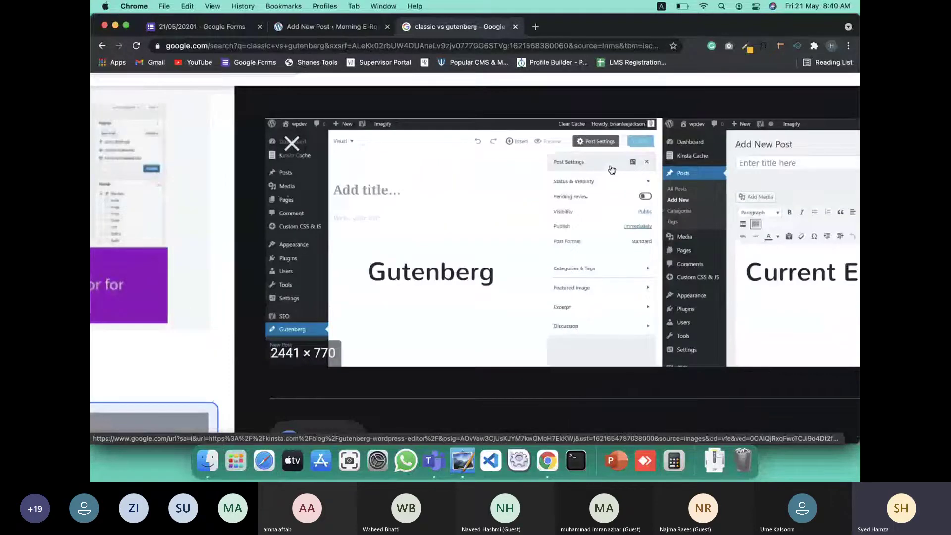
{"action": "scroll", "coordinate": [612, 169], "scroll_direction": "right", "scroll_amount": 3}
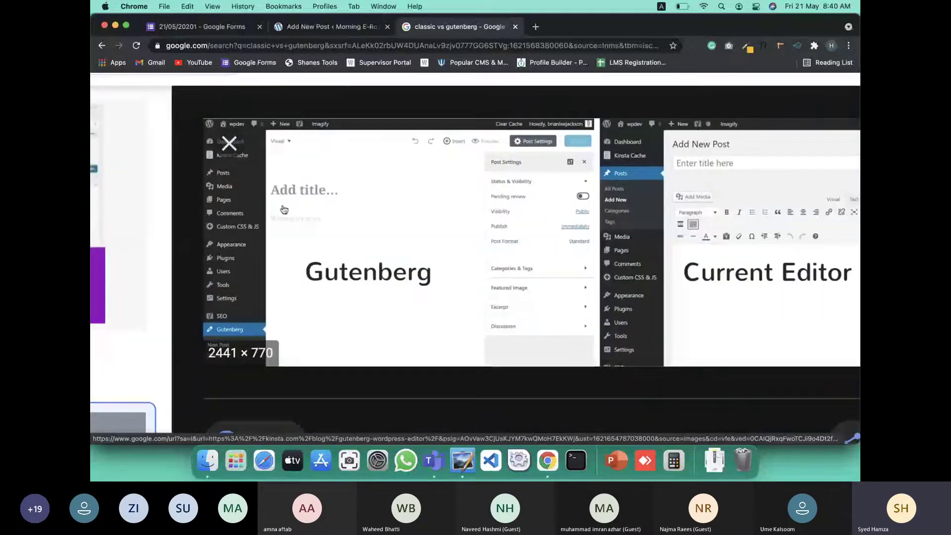
Compare the image against the new post editor tab, then open Posts in a new tab.
{"action": "left_click", "coordinate": [333, 28]}
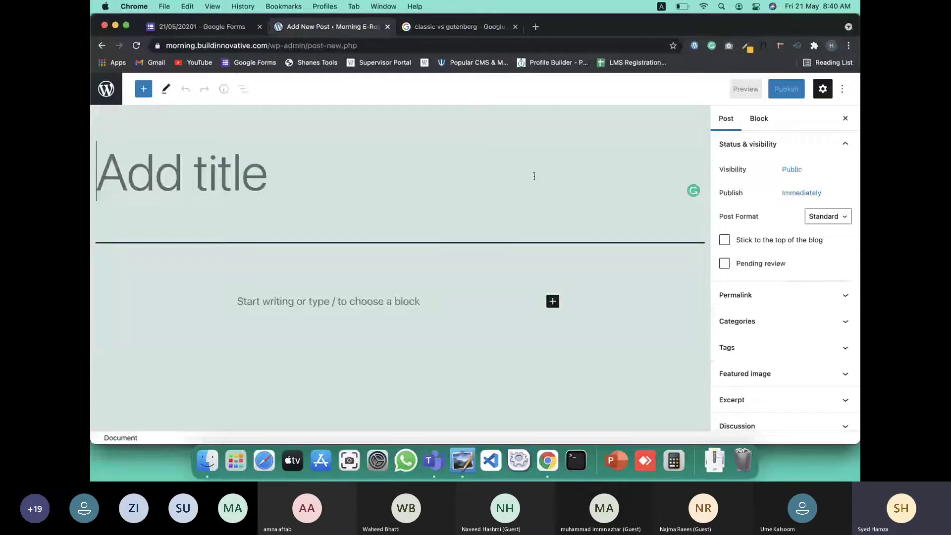
{"action": "left_click", "coordinate": [471, 31]}
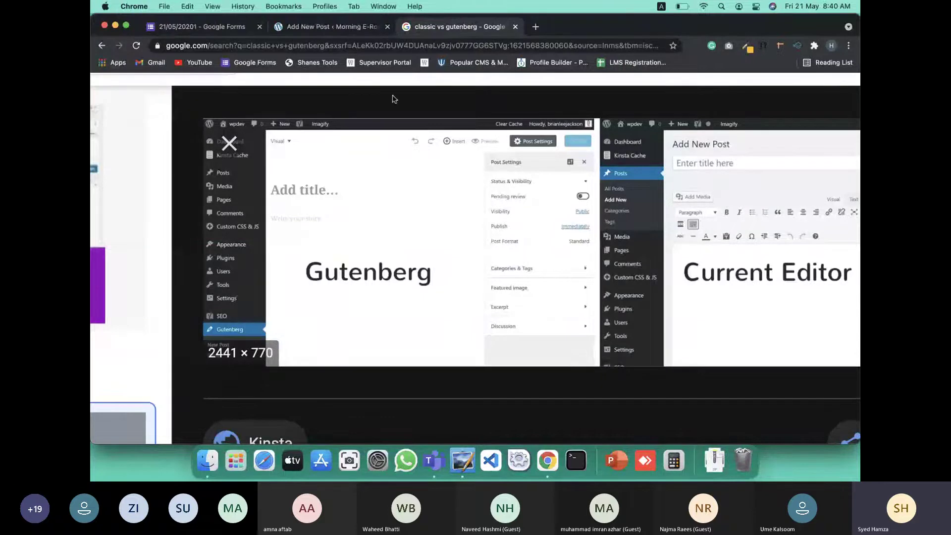
{"action": "key", "text": "ctrl+shift+Tab"}
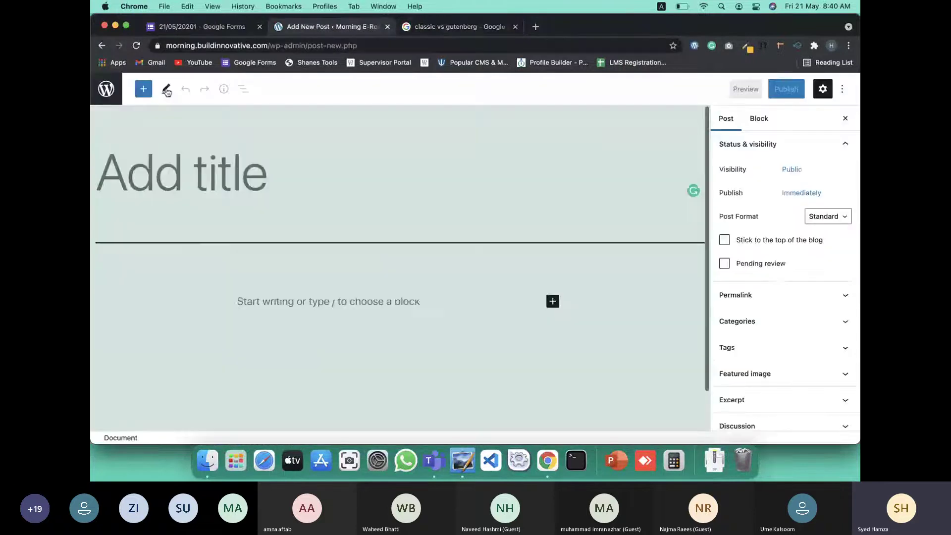
{"action": "left_click", "coordinate": [455, 32]}
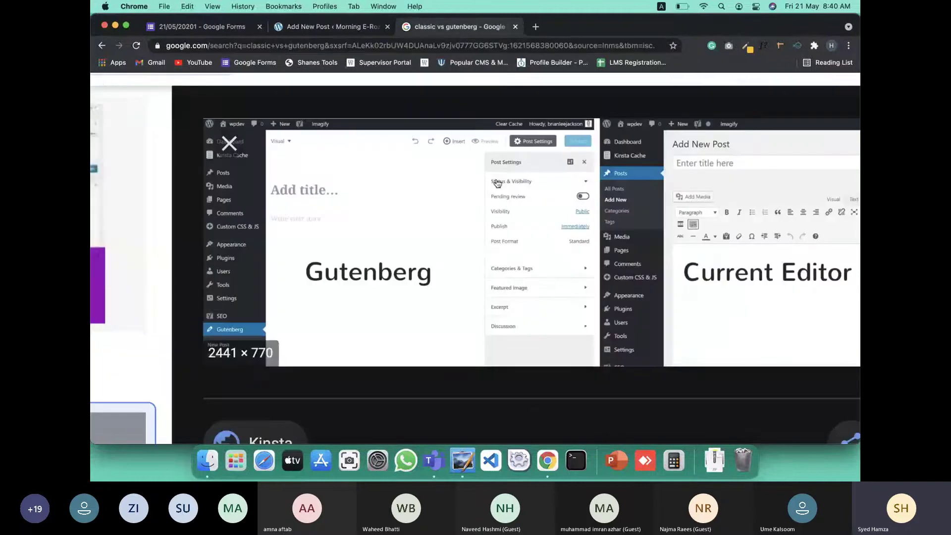
{"action": "scroll", "coordinate": [711, 240], "scroll_direction": "right", "scroll_amount": 5}
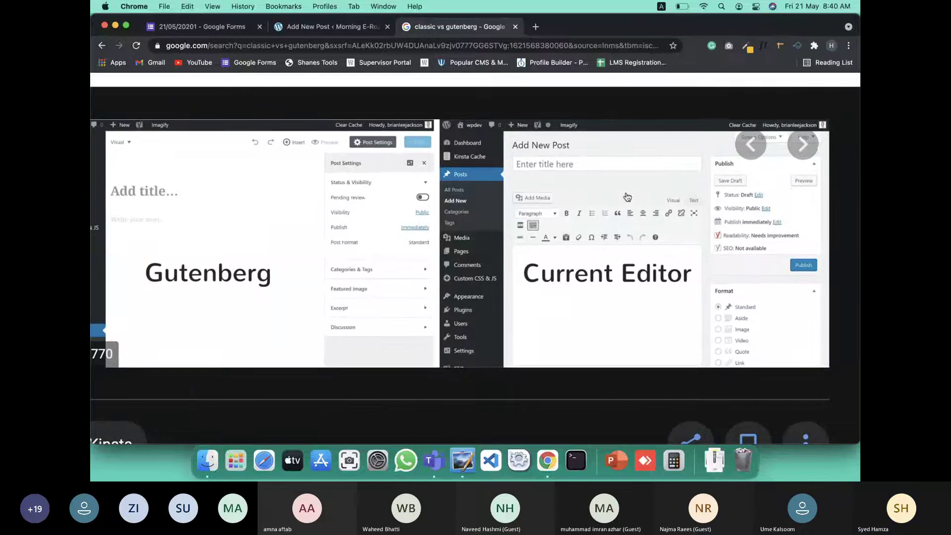
{"action": "scroll", "coordinate": [627, 197], "scroll_direction": "down", "scroll_amount": 3}
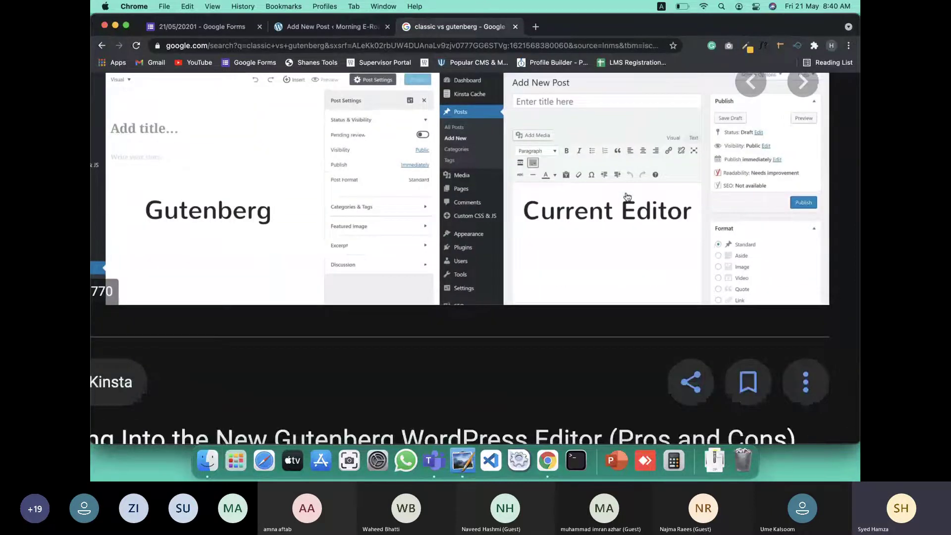
{"action": "scroll", "coordinate": [627, 196], "scroll_direction": "down", "scroll_amount": 2}
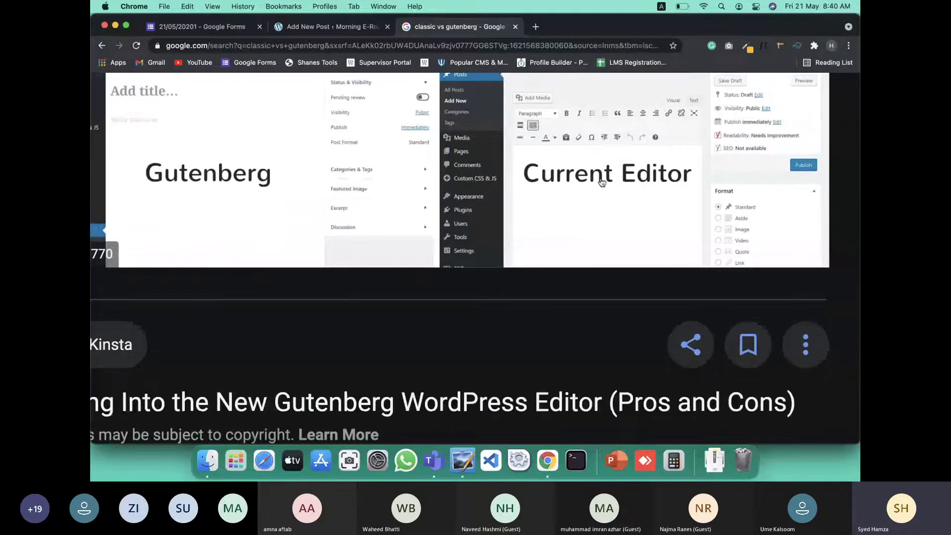
{"action": "scroll", "coordinate": [602, 183], "scroll_direction": "up", "scroll_amount": 3}
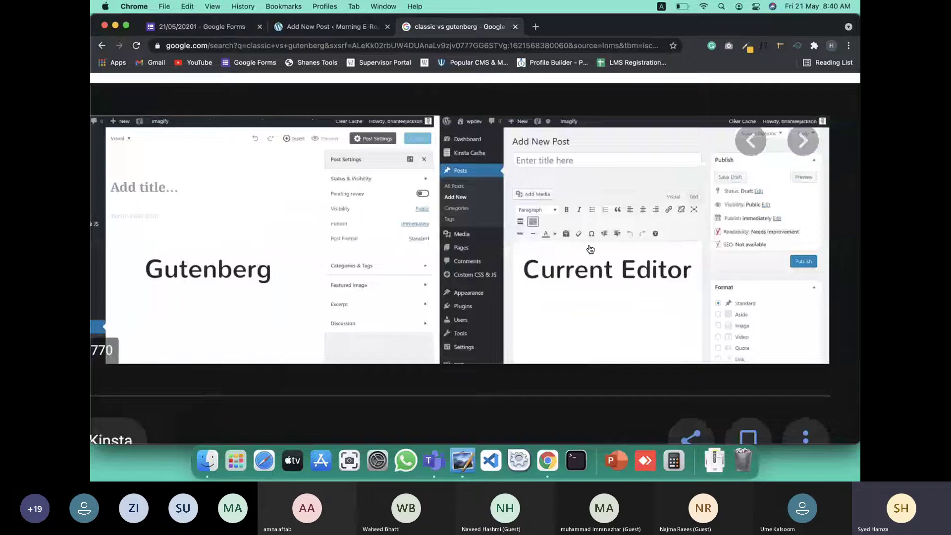
{"action": "scroll", "coordinate": [412, 260], "scroll_direction": "left", "scroll_amount": 3}
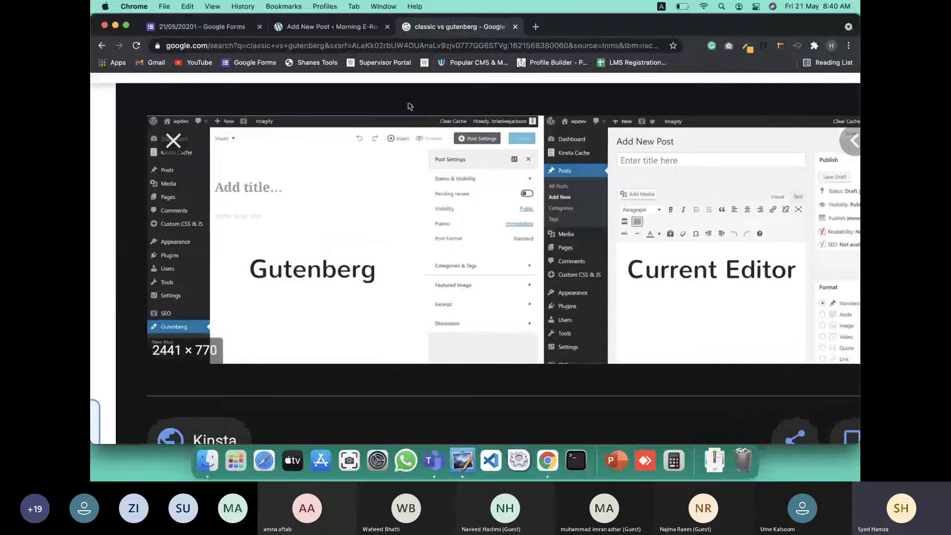
{"action": "left_click", "coordinate": [327, 27]}
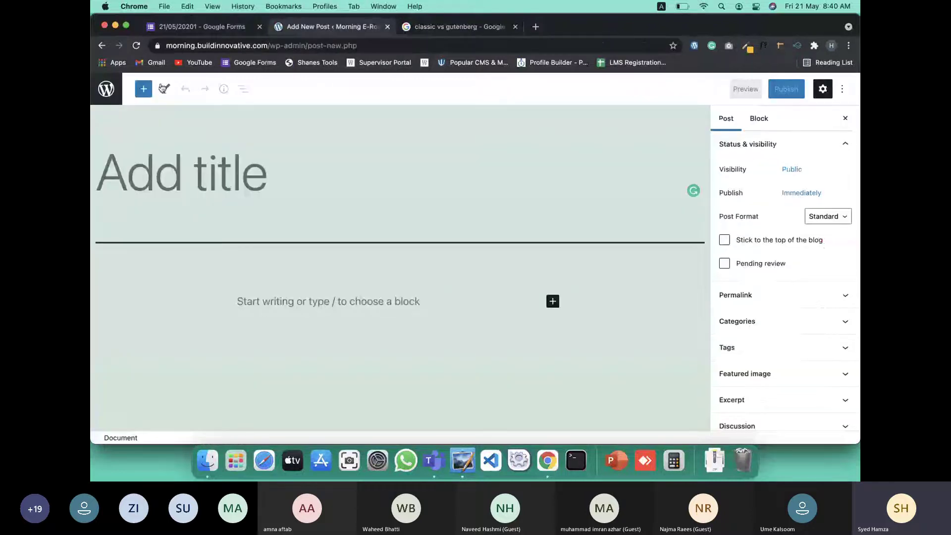
{"action": "left_click", "coordinate": [106, 88], "text": "super"}
Move the posts tab before the editor tab and go to Plugins > Add New.
{"action": "left_click", "coordinate": [418, 28]}
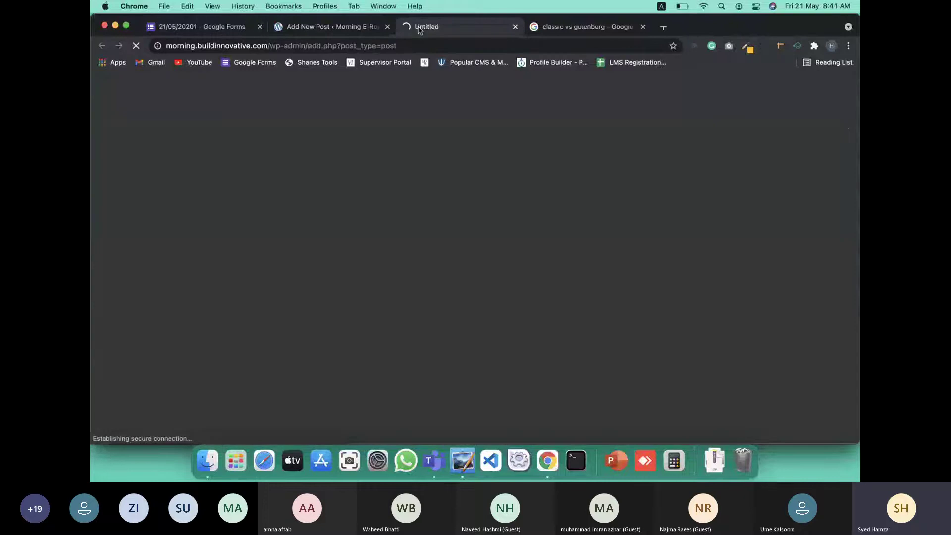
{"action": "left_click_drag", "start_coordinate": [418, 28], "coordinate": [310, 26]}
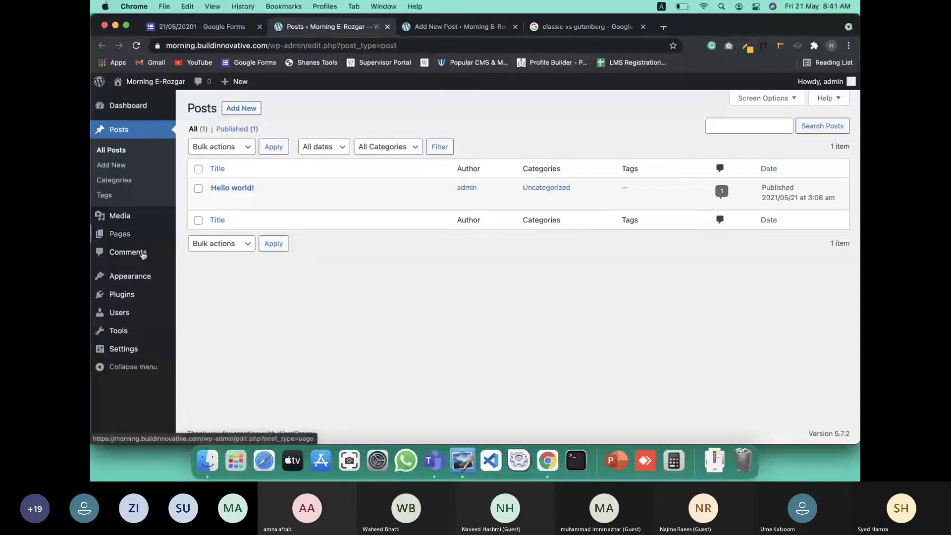
{"action": "mouse_move", "coordinate": [127, 297]}
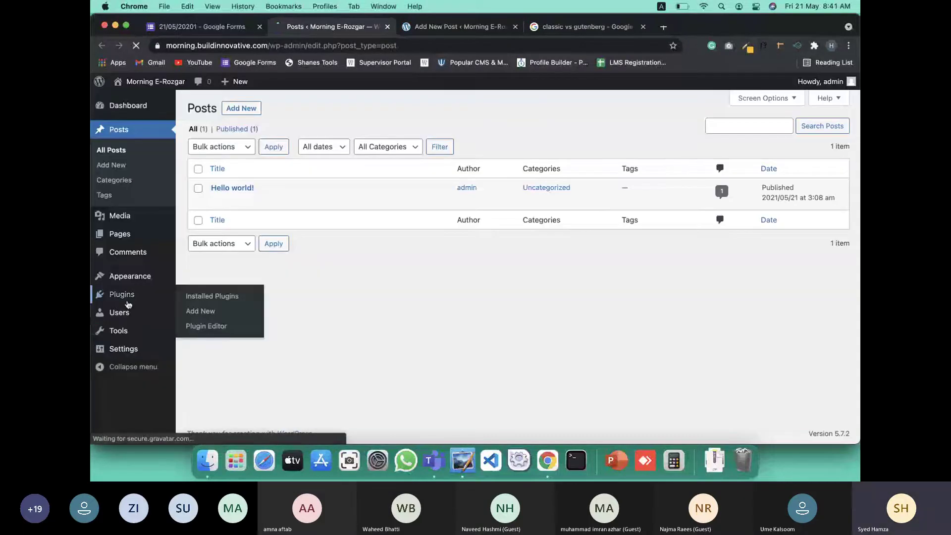
{"action": "left_click", "coordinate": [128, 303]}
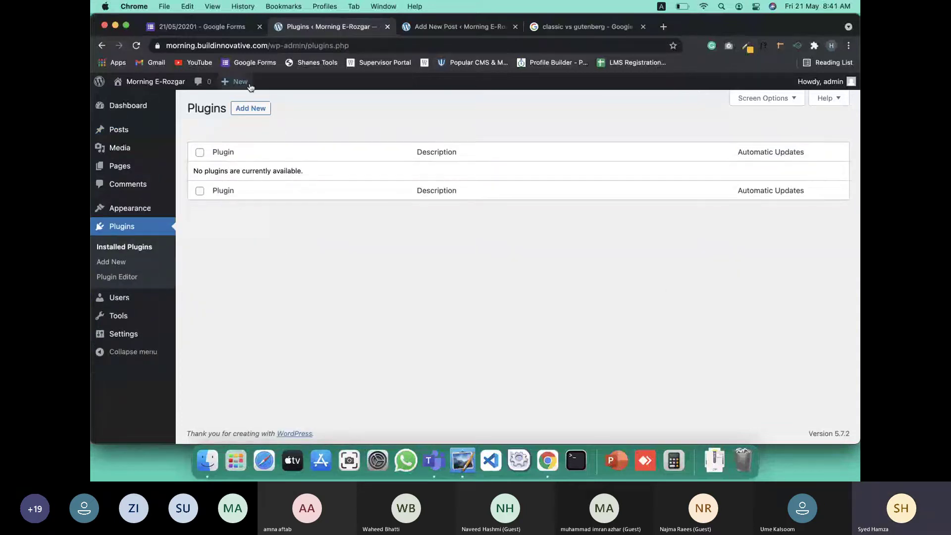
{"action": "mouse_move", "coordinate": [238, 81]}
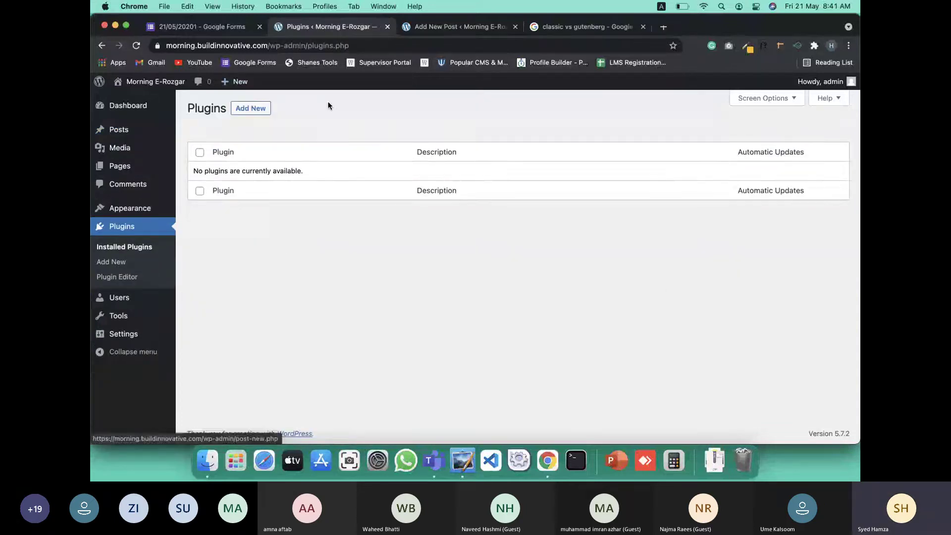
{"action": "left_click", "coordinate": [261, 109]}
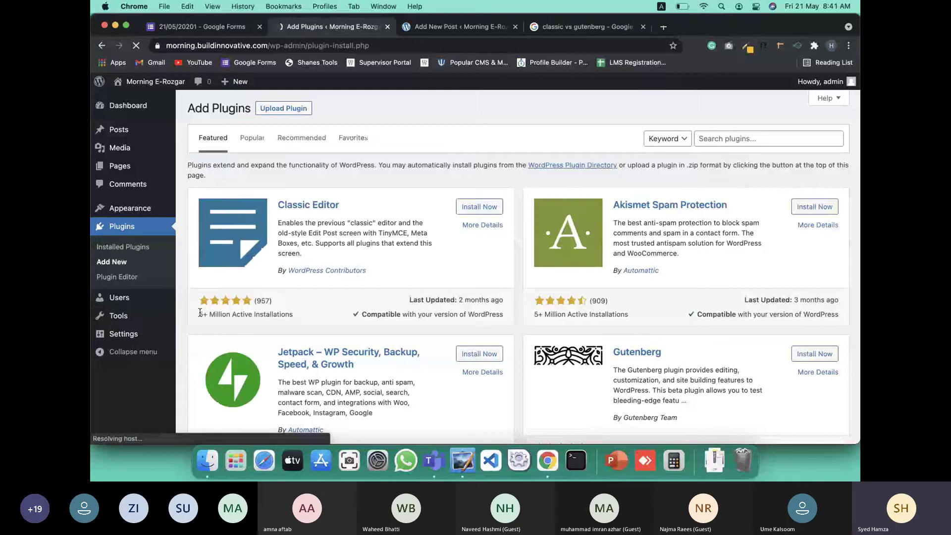
Install and activate the Classic Editor plugin, then open Pages in a new tab.
{"action": "left_click_drag", "start_coordinate": [198, 314], "coordinate": [292, 314]}
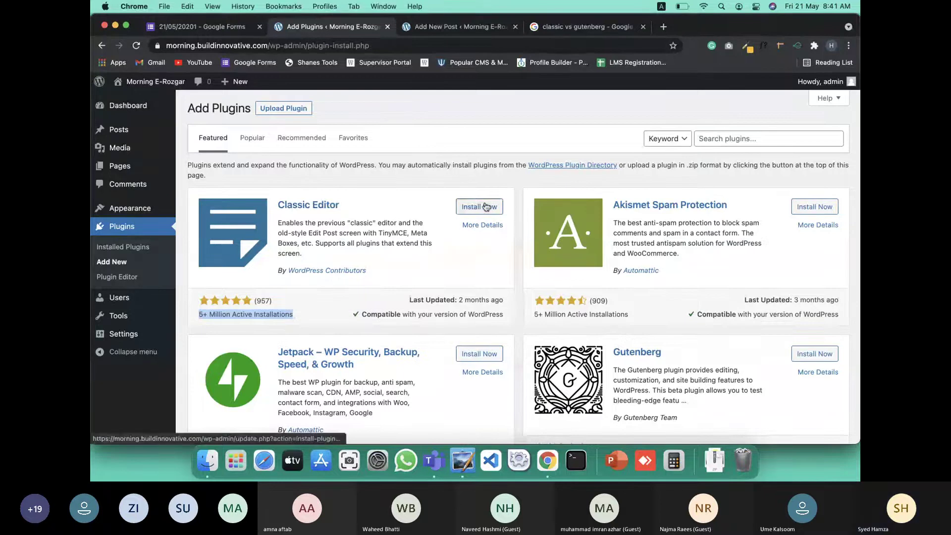
{"action": "left_click", "coordinate": [477, 208]}
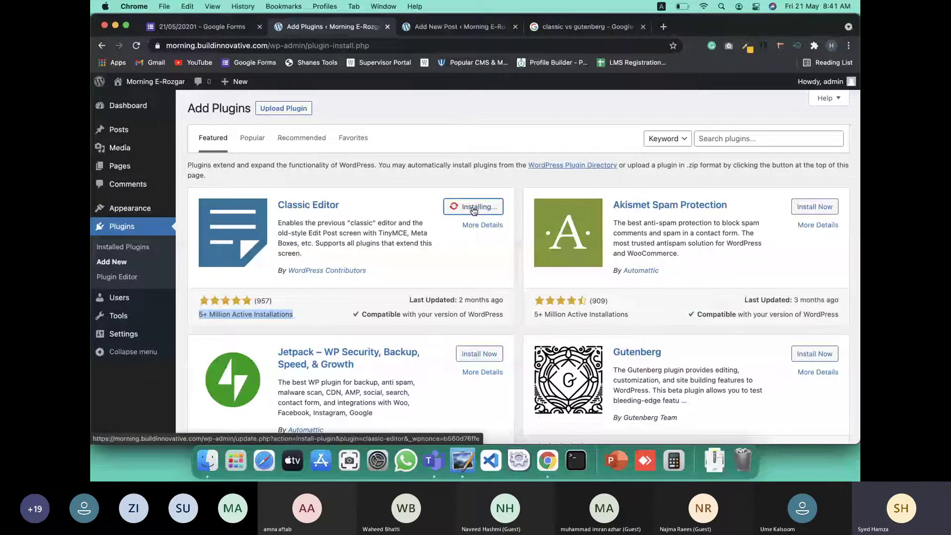
{"action": "left_click", "coordinate": [474, 208]}
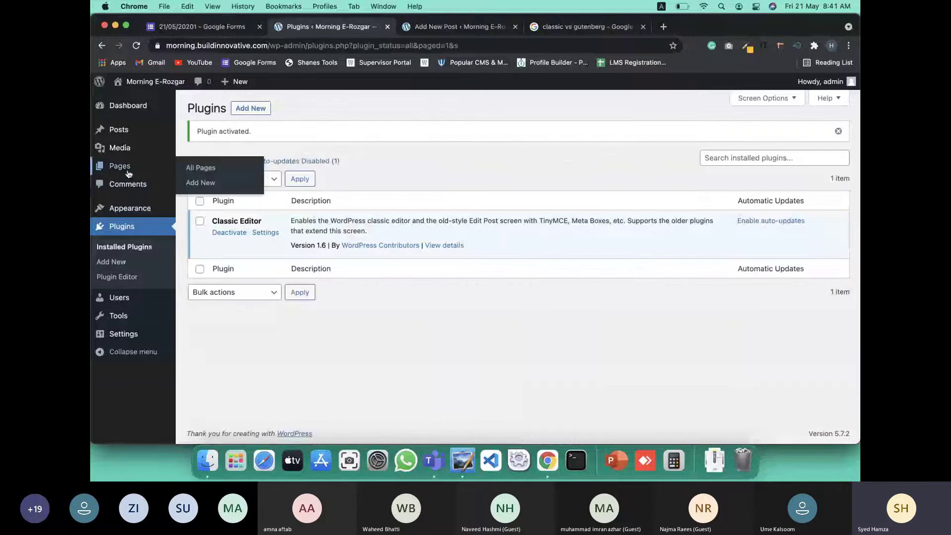
{"action": "left_click", "coordinate": [120, 166], "text": "super"}
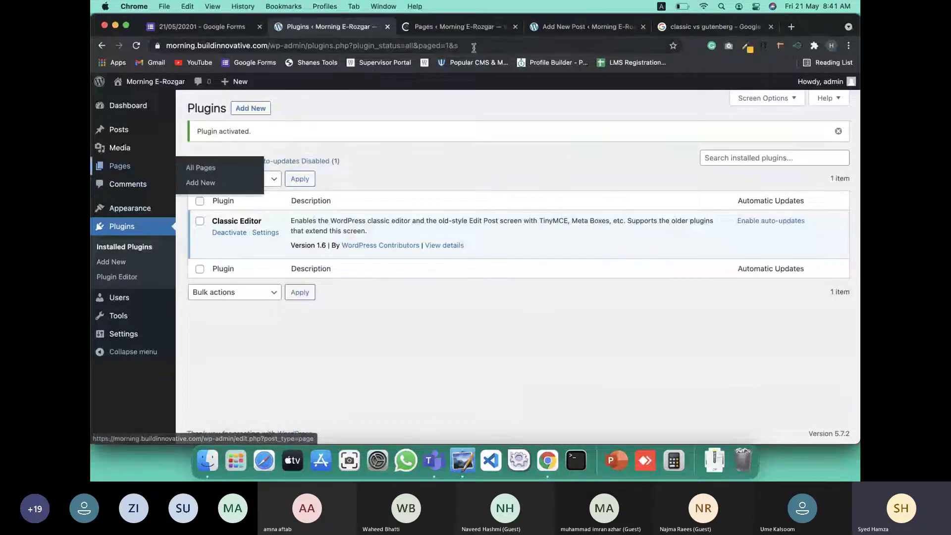
Open Add New Page from the Pages tab, now showing the classic editor.
{"action": "left_click", "coordinate": [483, 29]}
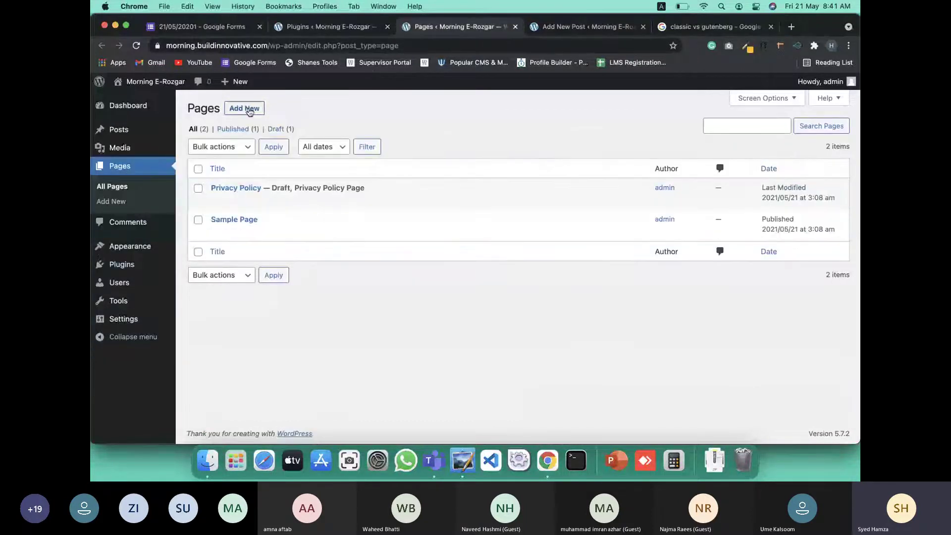
{"action": "left_click", "coordinate": [244, 108]}
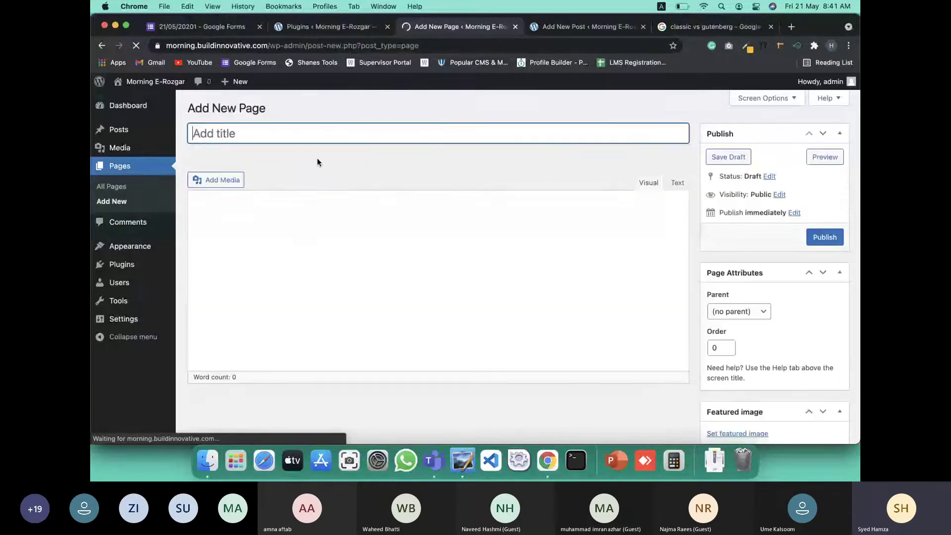
{"action": "mouse_move", "coordinate": [135, 131]}
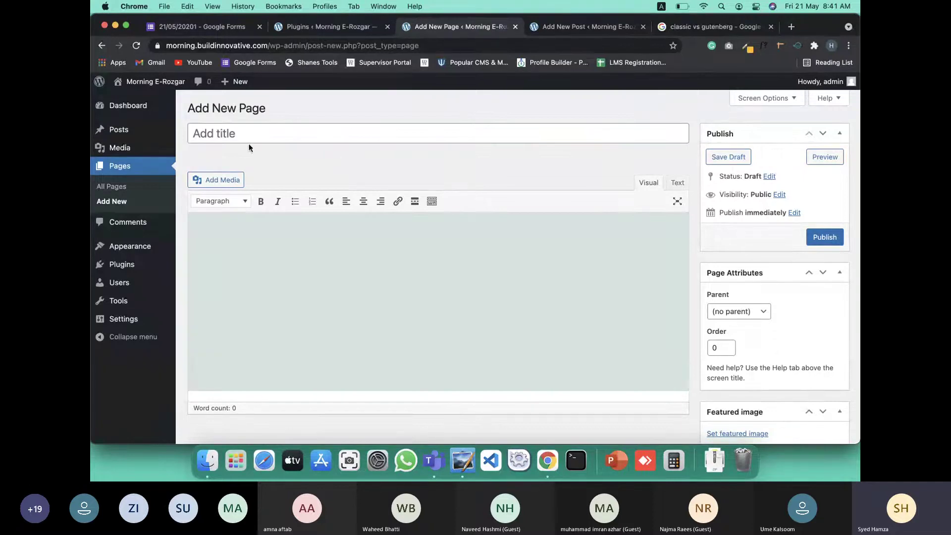
{"action": "scroll", "coordinate": [352, 174], "scroll_direction": "down", "scroll_amount": 2}
{"action": "scroll", "coordinate": [353, 174], "scroll_direction": "up", "scroll_amount": 3}
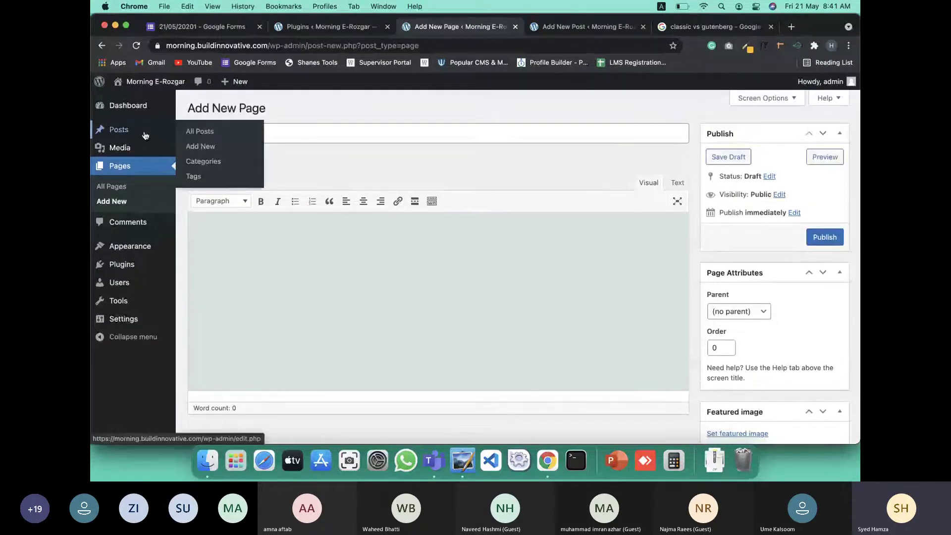
Open a classic-editor Add New Post and compare it with the block-editor post tab.
{"action": "left_click", "coordinate": [145, 135], "text": "shift+super"}
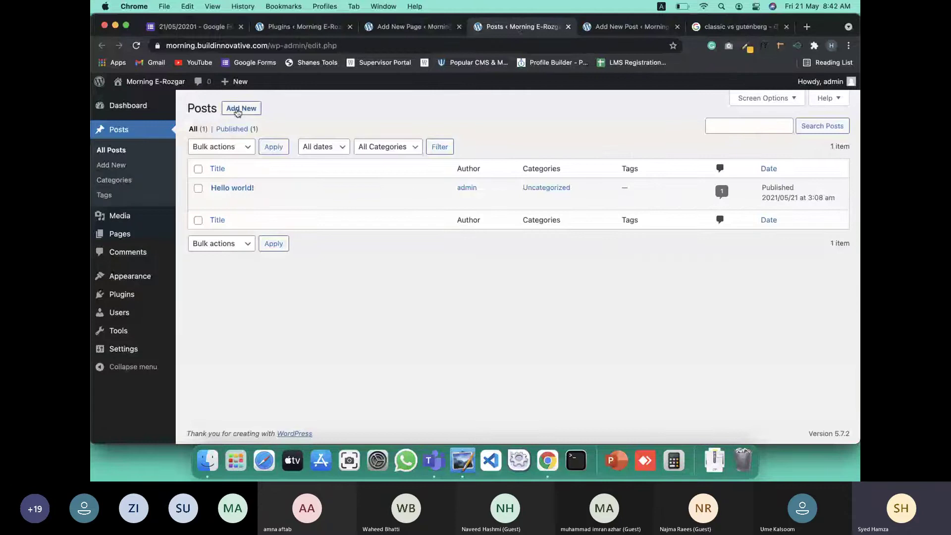
{"action": "left_click", "coordinate": [238, 113]}
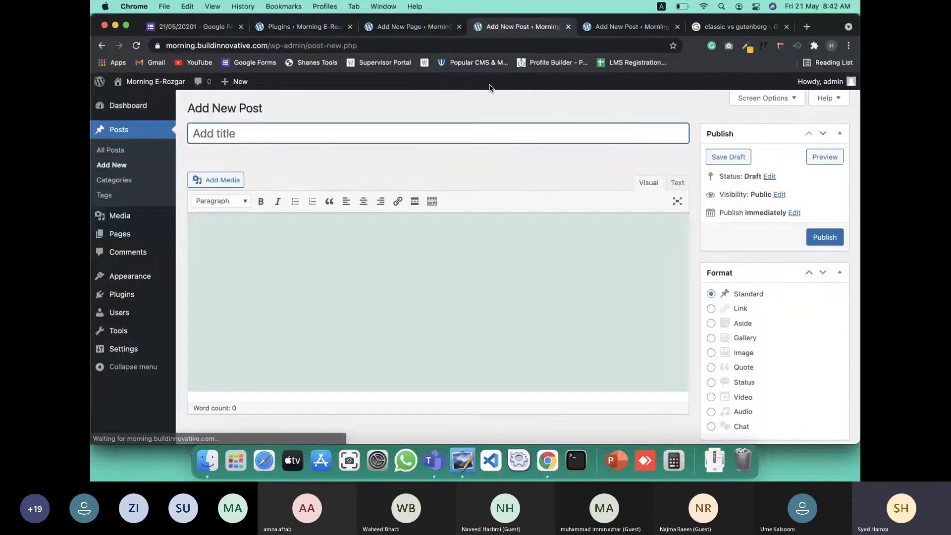
{"action": "left_click", "coordinate": [453, 173]}
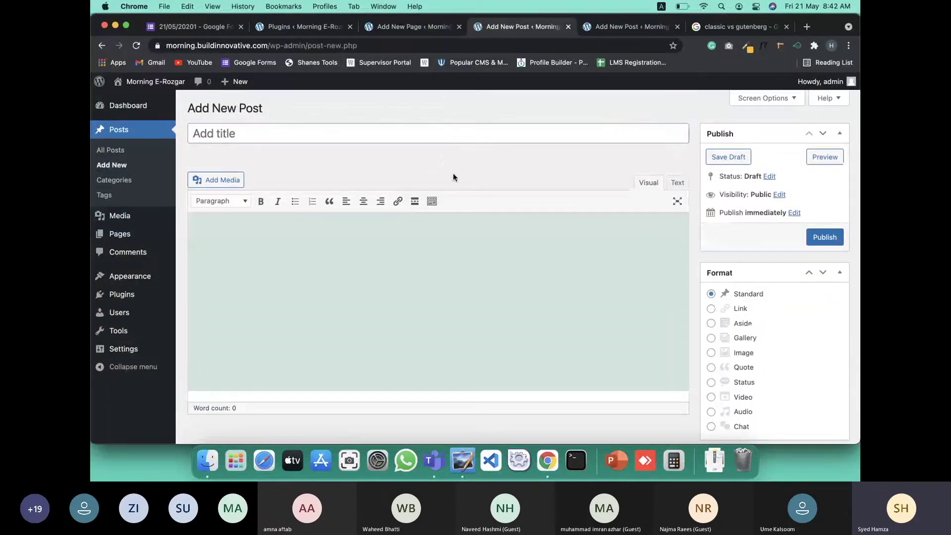
{"action": "left_click", "coordinate": [629, 26]}
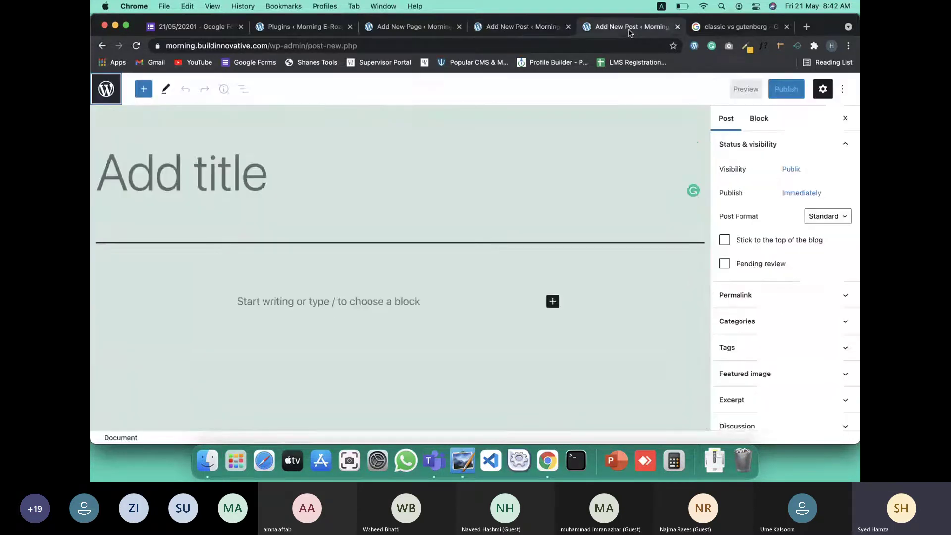
{"action": "left_click", "coordinate": [520, 26]}
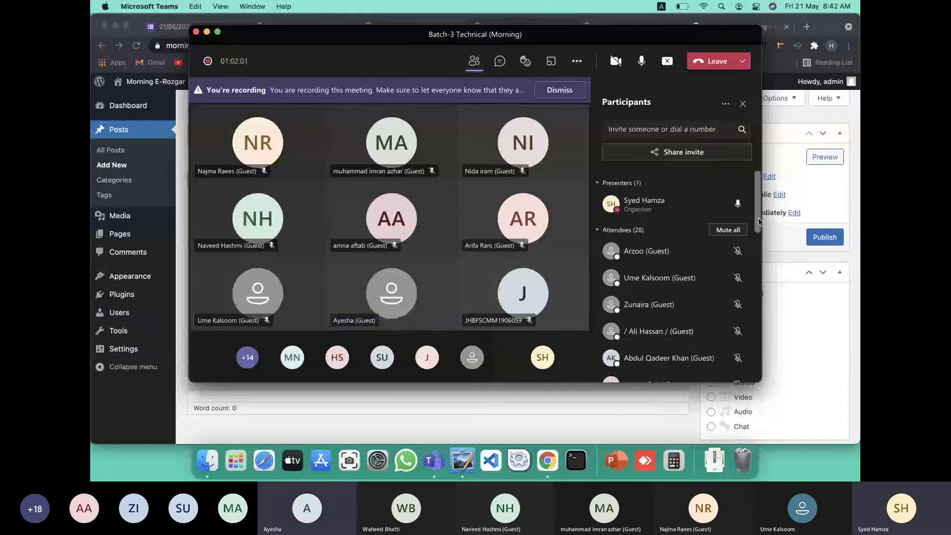
Mute all Teams attendees and return to Chrome's classic-editor Add New Page.
{"action": "left_click", "coordinate": [728, 230]}
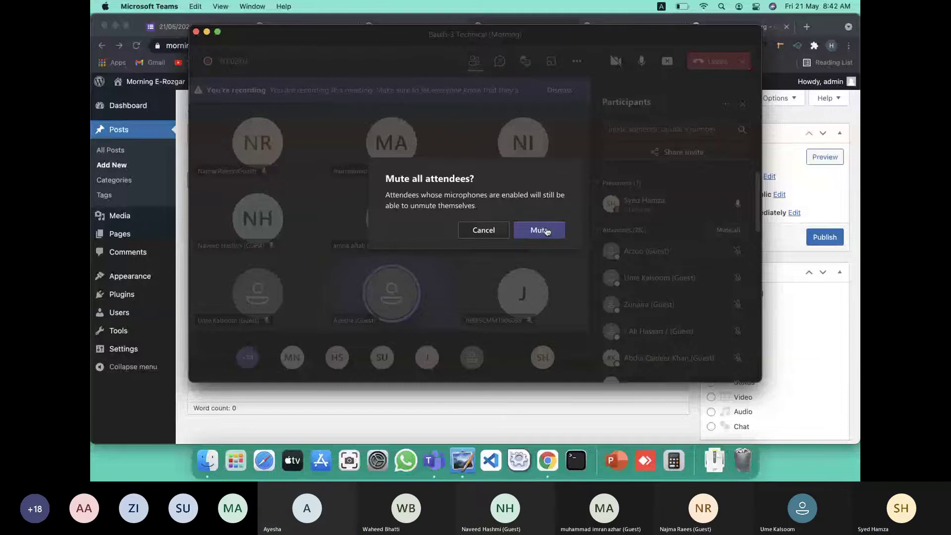
{"action": "left_click", "coordinate": [540, 230]}
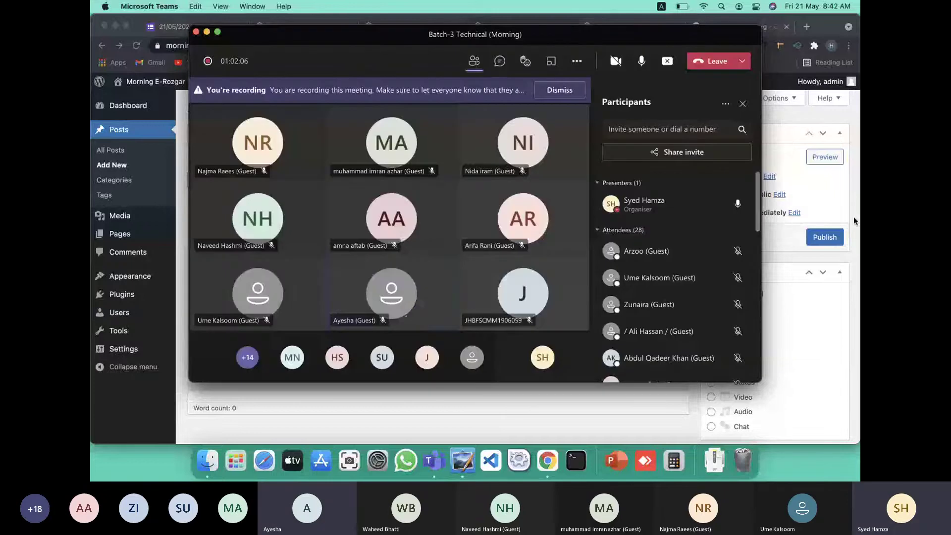
{"action": "left_click", "coordinate": [854, 216]}
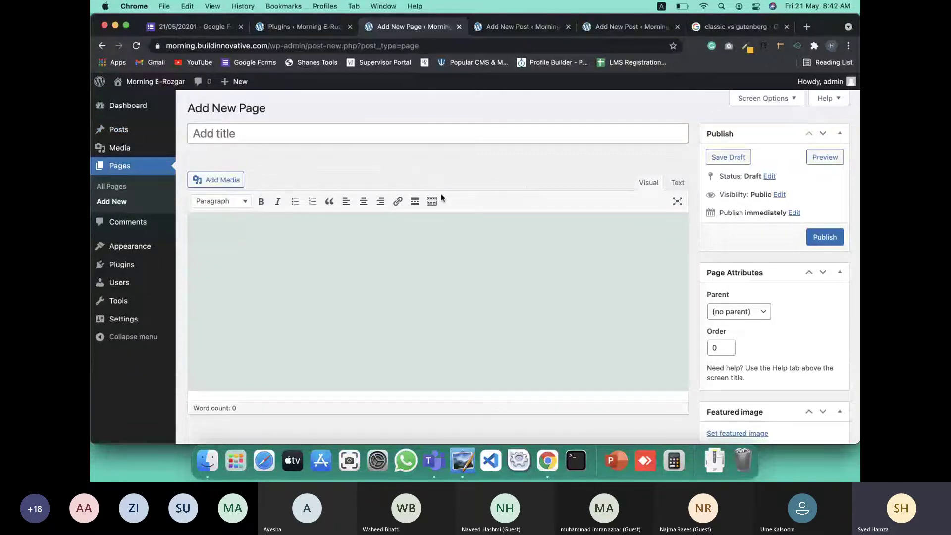
Compare the classic and block-editor versions of the new post.
{"action": "scroll", "coordinate": [533, 238], "scroll_direction": "down", "scroll_amount": 2}
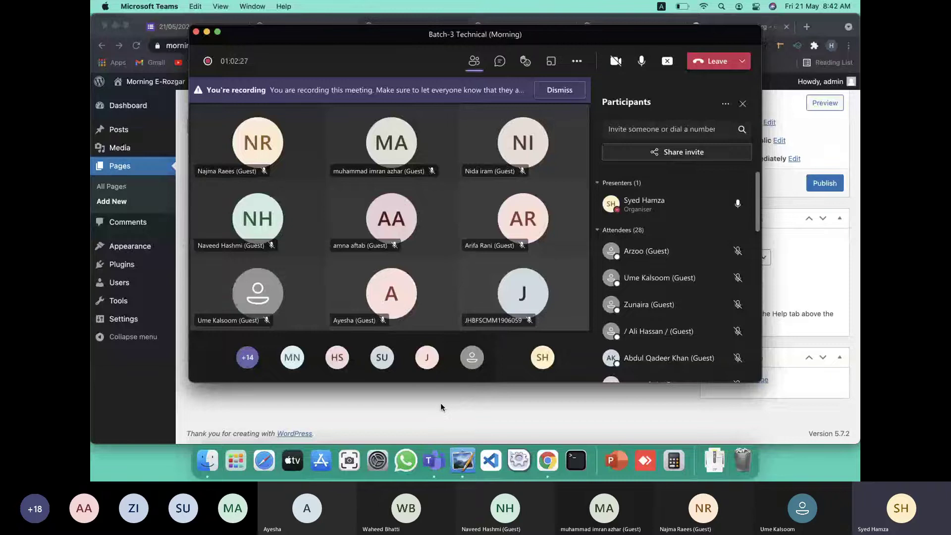
{"action": "left_click", "coordinate": [441, 403]}
{"action": "scroll", "coordinate": [454, 250], "scroll_direction": "up", "scroll_amount": 2}
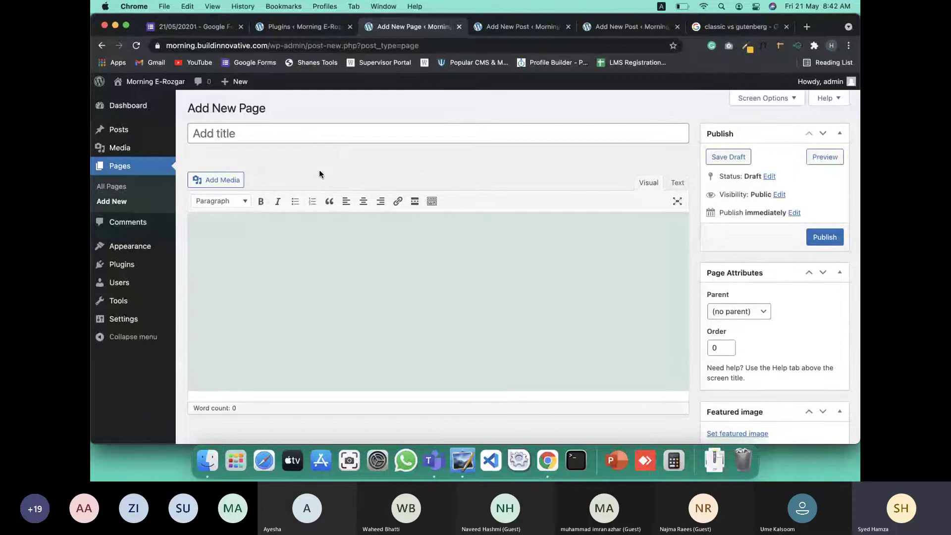
{"action": "left_click", "coordinate": [500, 29]}
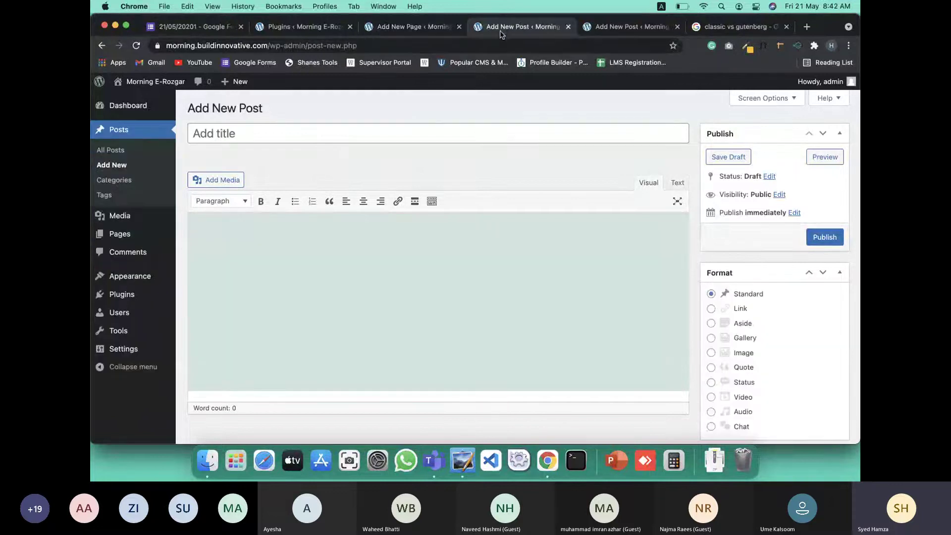
{"action": "key", "text": "ctrl+Tab"}
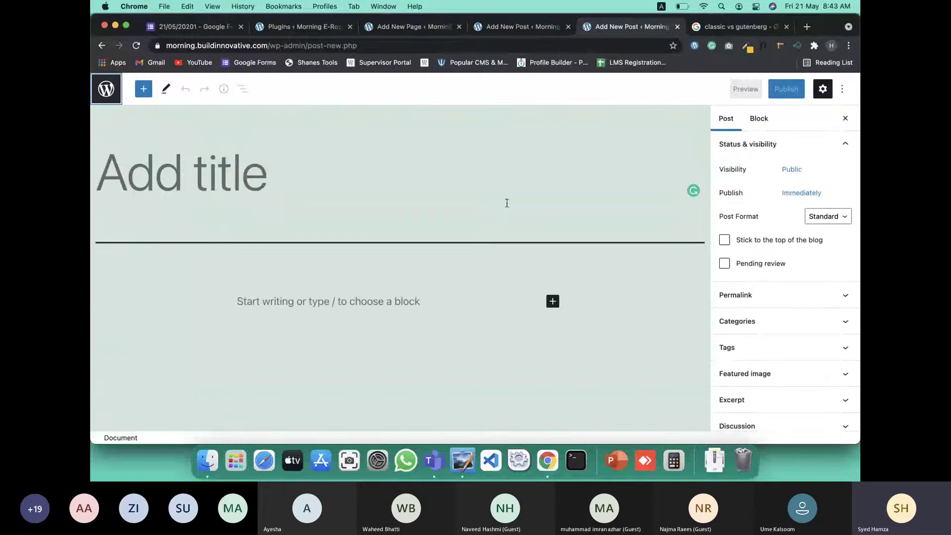
Look over the new page editor, then return to the Plugins list with Classic Editor 1.6 active.
{"action": "left_click", "coordinate": [443, 30]}
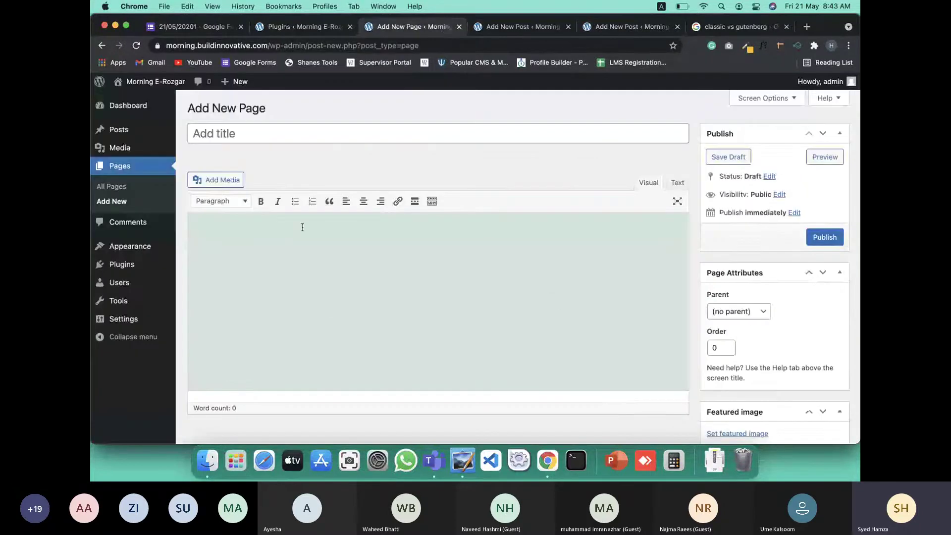
{"action": "left_click", "coordinate": [458, 278]}
{"action": "scroll", "coordinate": [484, 270], "scroll_direction": "down", "scroll_amount": 2}
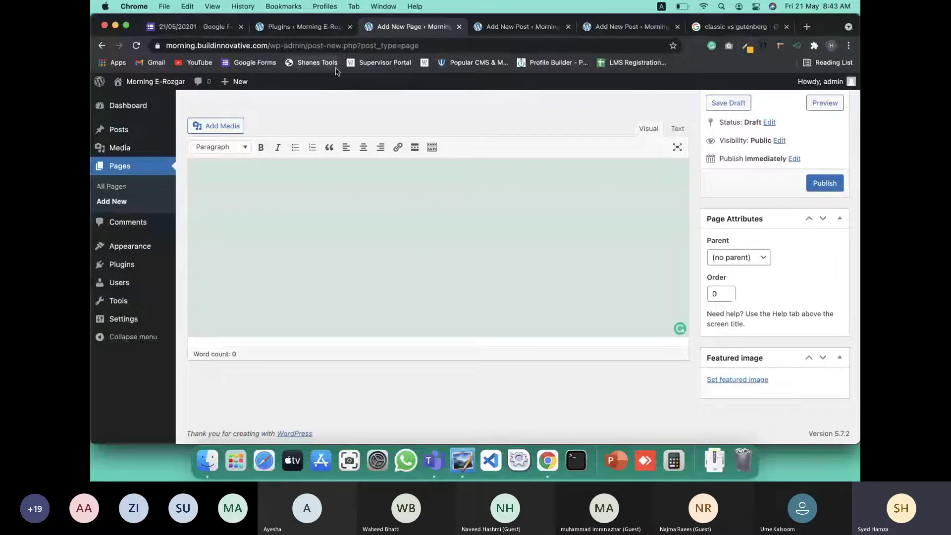
{"action": "left_click", "coordinate": [303, 29]}
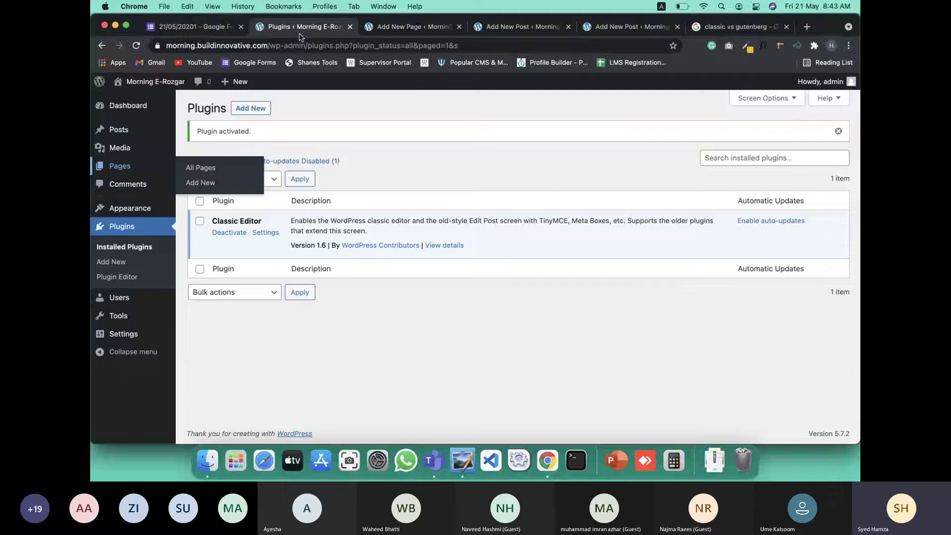
Deactivate and delete the Classic Editor plugin, then reload Add New Page in the block editor.
{"action": "left_click", "coordinate": [233, 234]}
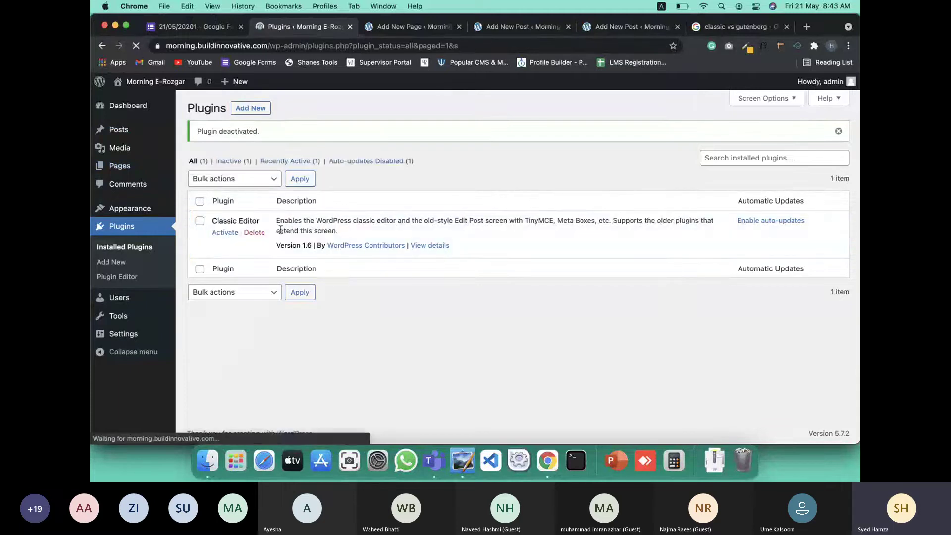
{"action": "left_click", "coordinate": [254, 232]}
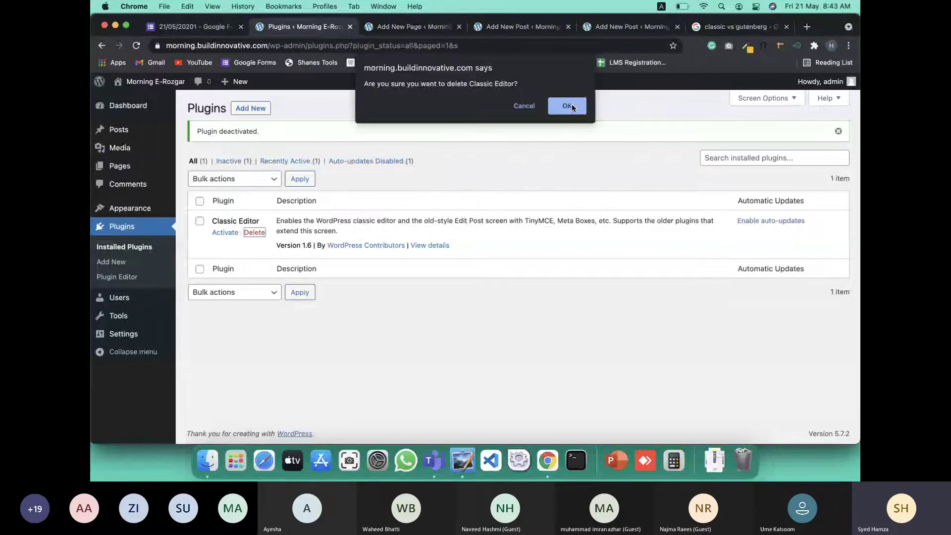
{"action": "left_click", "coordinate": [569, 106]}
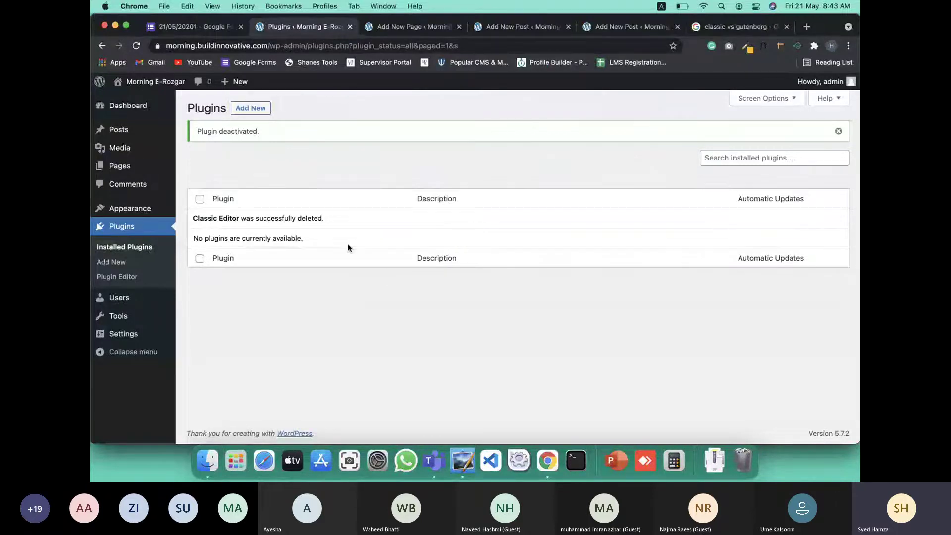
{"action": "key", "text": "ctrl+Tab"}
{"action": "key", "text": "super+r"}
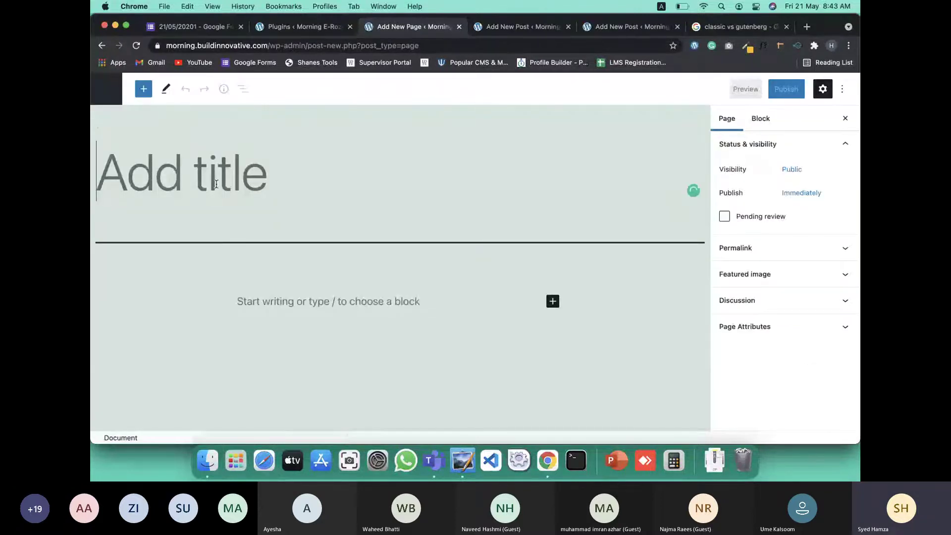
Reload the new post in the block editor and close the two duplicate new-post tabs.
{"action": "left_click", "coordinate": [509, 27]}
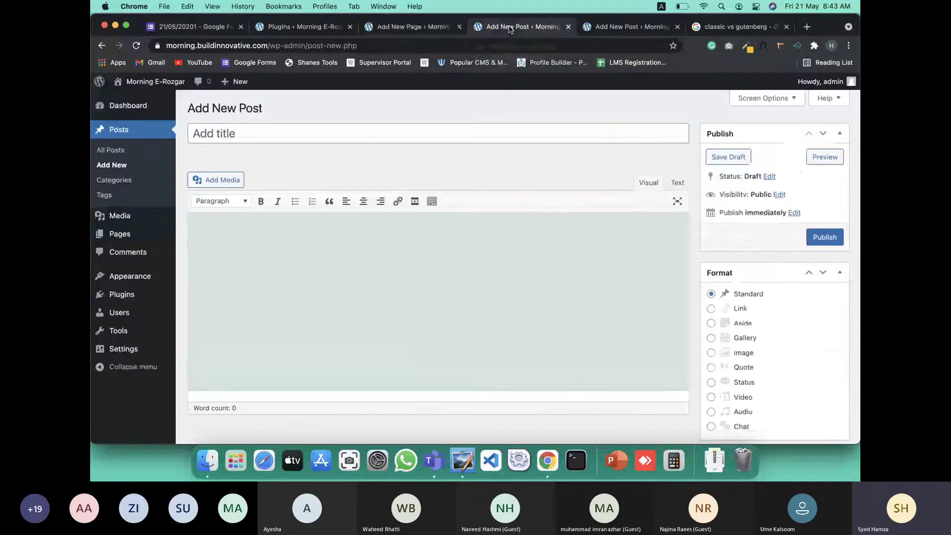
{"action": "scroll", "coordinate": [371, 147], "scroll_direction": "down", "scroll_amount": 5}
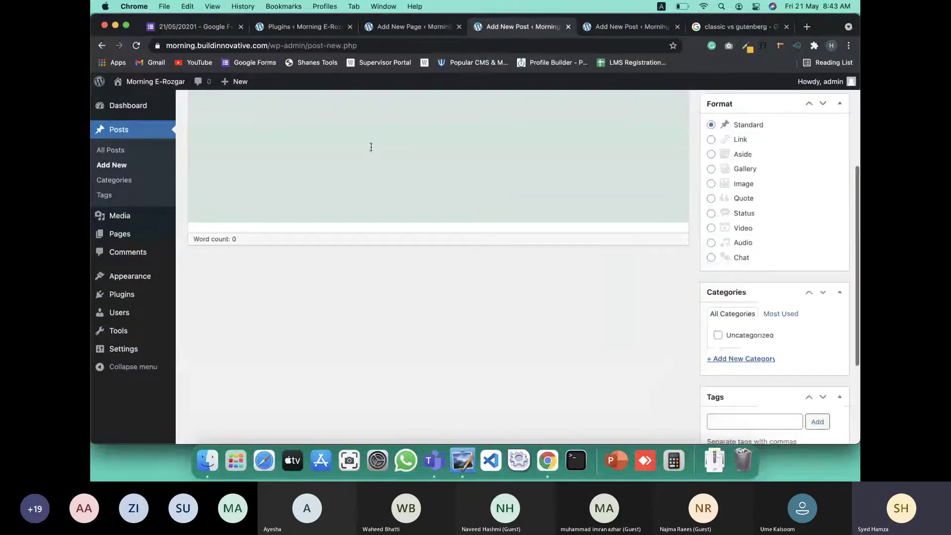
{"action": "key", "text": "super+r"}
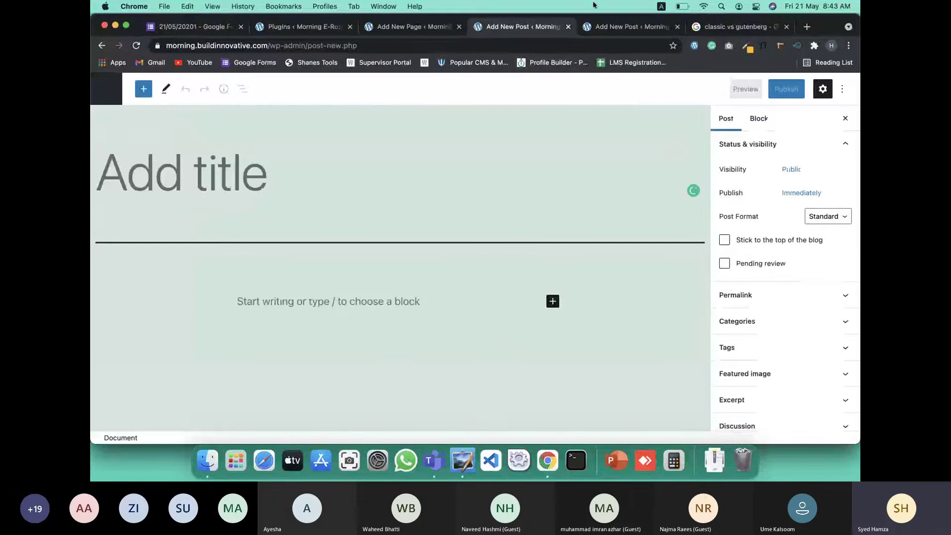
{"action": "left_click", "coordinate": [568, 27]}
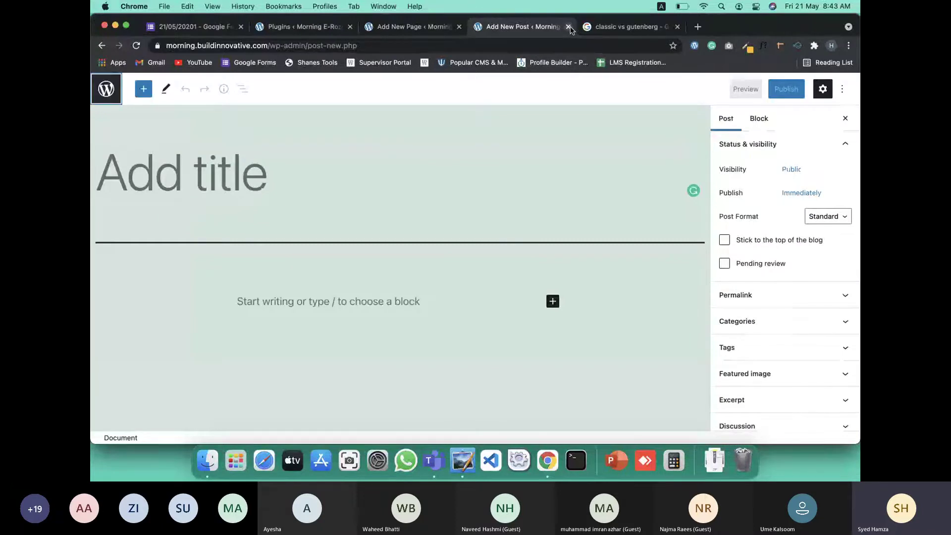
{"action": "left_click", "coordinate": [568, 27]}
Move between Add New Page and the Plugins list, then bring the Teams meeting forward.
{"action": "left_click", "coordinate": [410, 32]}
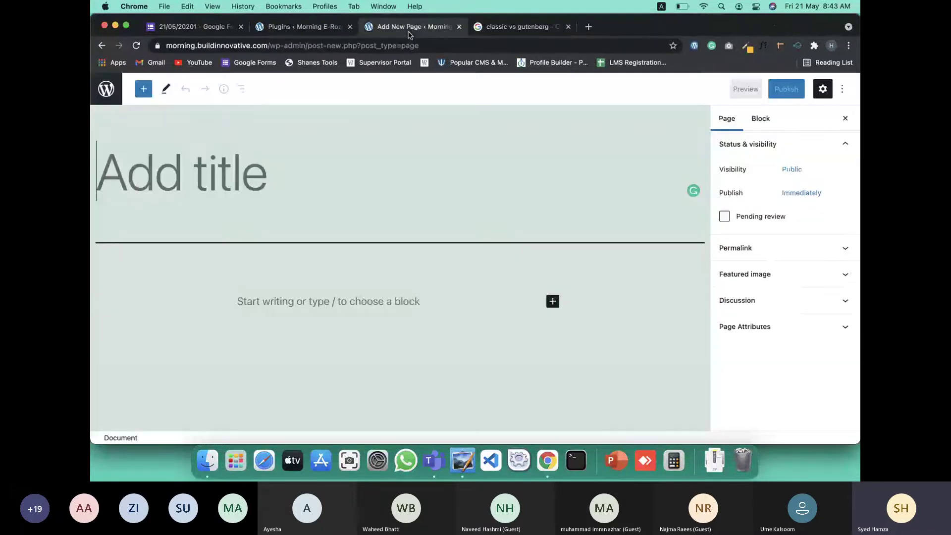
{"action": "key", "text": "super+alt+Left"}
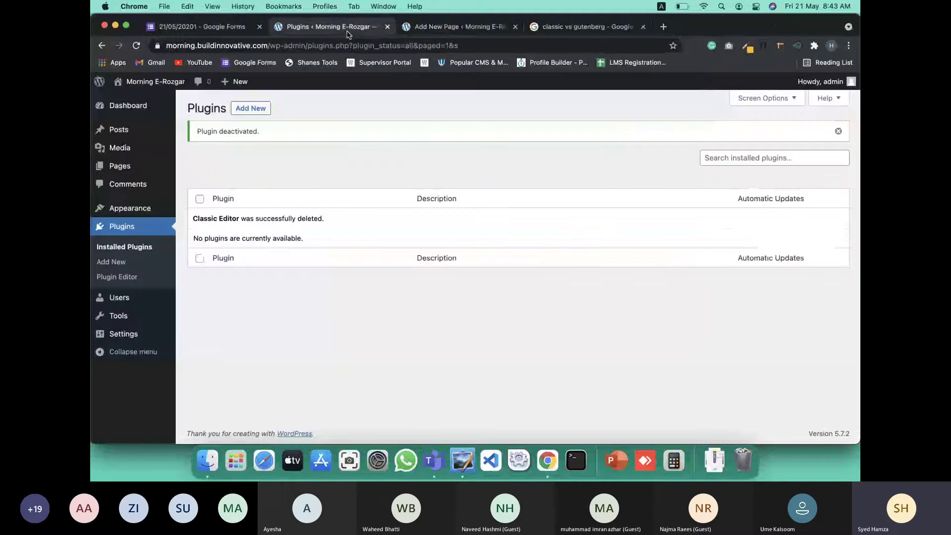
{"action": "left_click", "coordinate": [433, 27]}
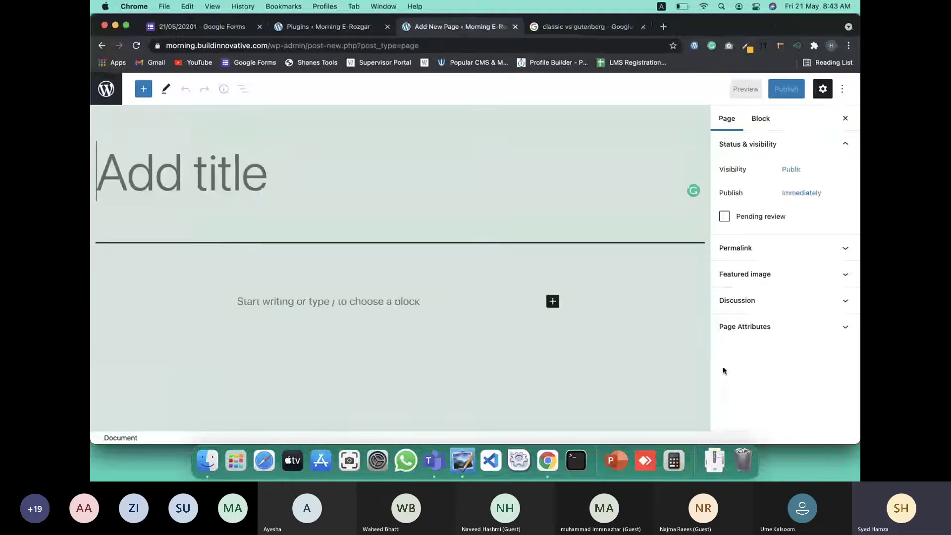
{"action": "key", "text": "super+Tab"}
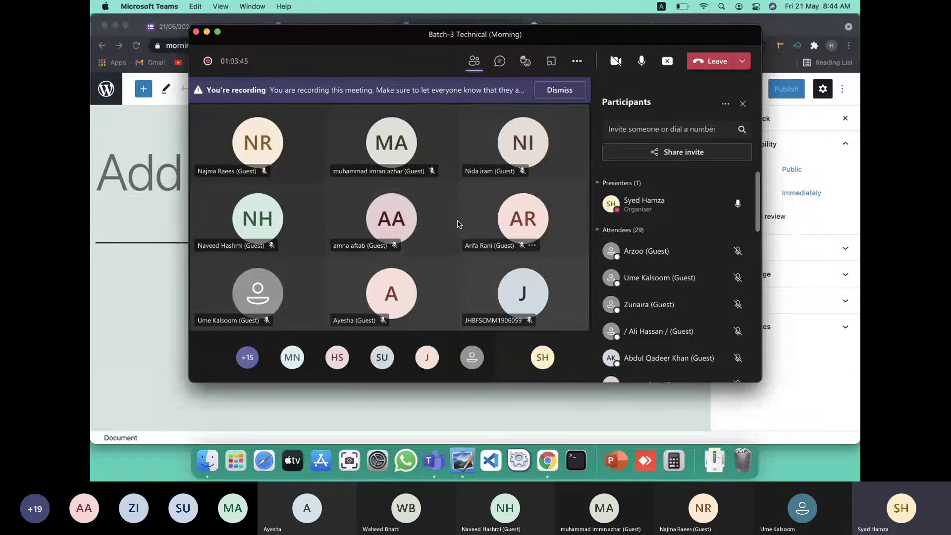
Return to the browser and close the Add New Page and 'classic vs gutenberg' search tabs.
{"action": "left_click", "coordinate": [157, 248]}
{"action": "left_click", "coordinate": [173, 153]}
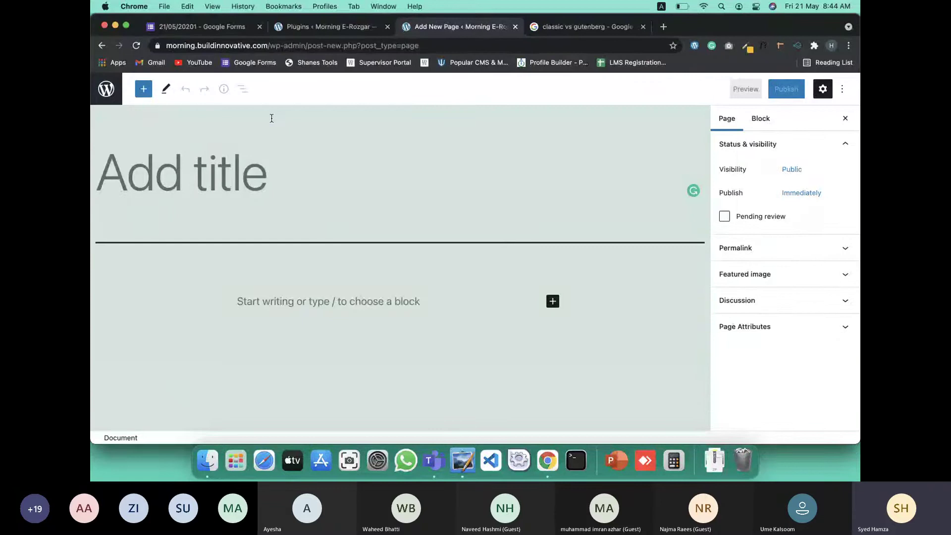
{"action": "left_click", "coordinate": [515, 27]}
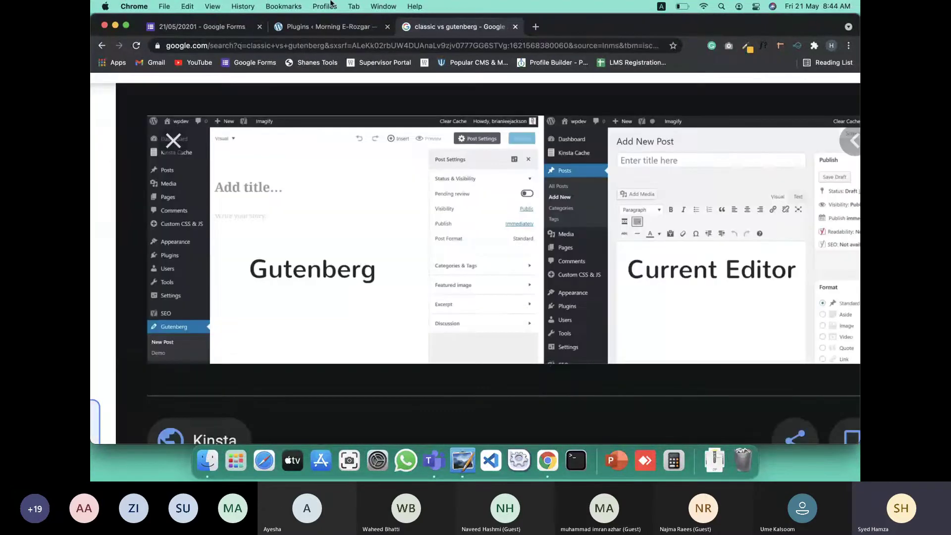
{"action": "left_click", "coordinate": [515, 27]}
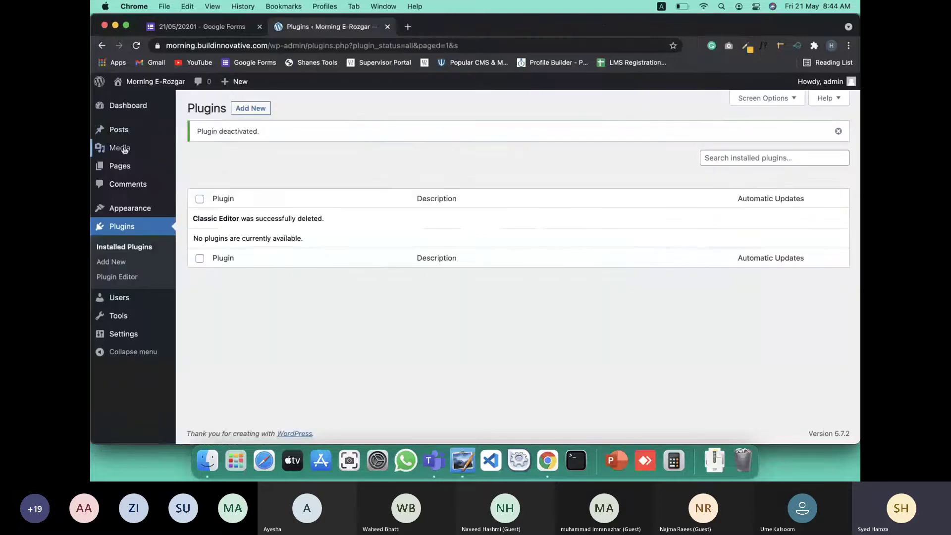
Start a new post from All Posts, with the other admin tab showing the Dashboard.
{"action": "mouse_move", "coordinate": [124, 138]}
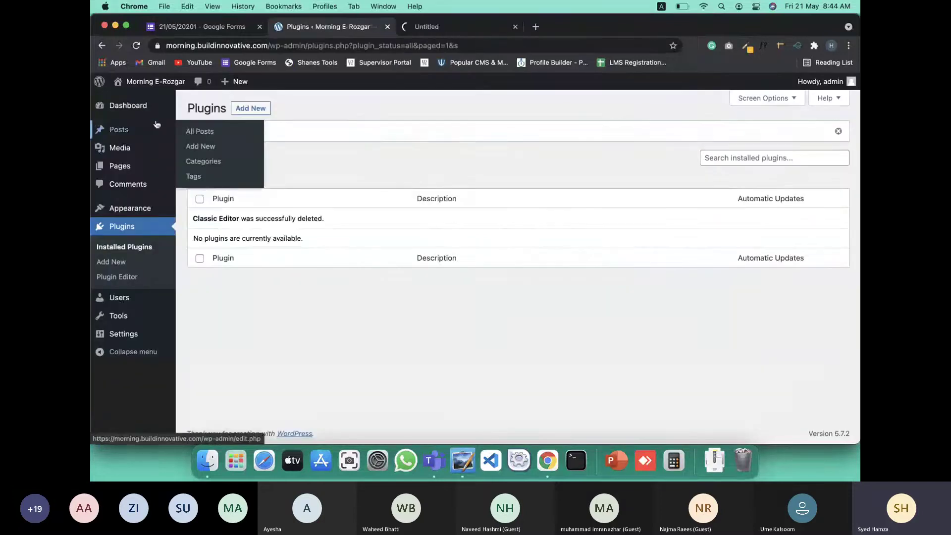
{"action": "left_click", "coordinate": [493, 27]}
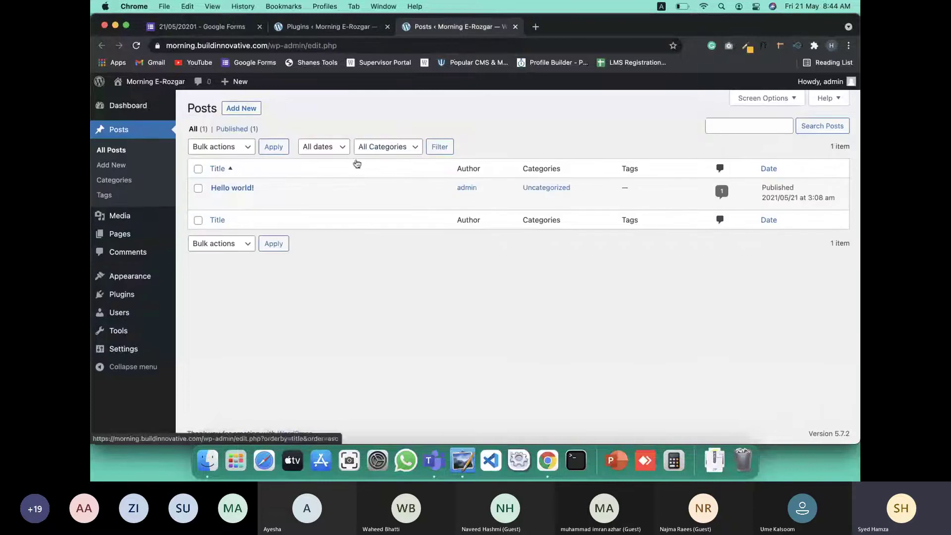
{"action": "left_click", "coordinate": [248, 110]}
{"action": "left_click", "coordinate": [327, 27]}
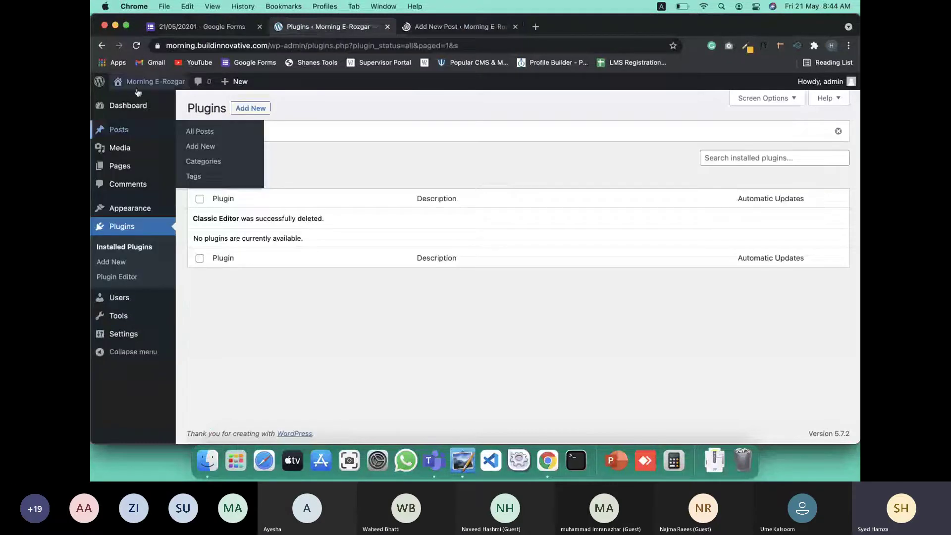
{"action": "left_click", "coordinate": [128, 105]}
{"action": "left_click", "coordinate": [455, 29]}
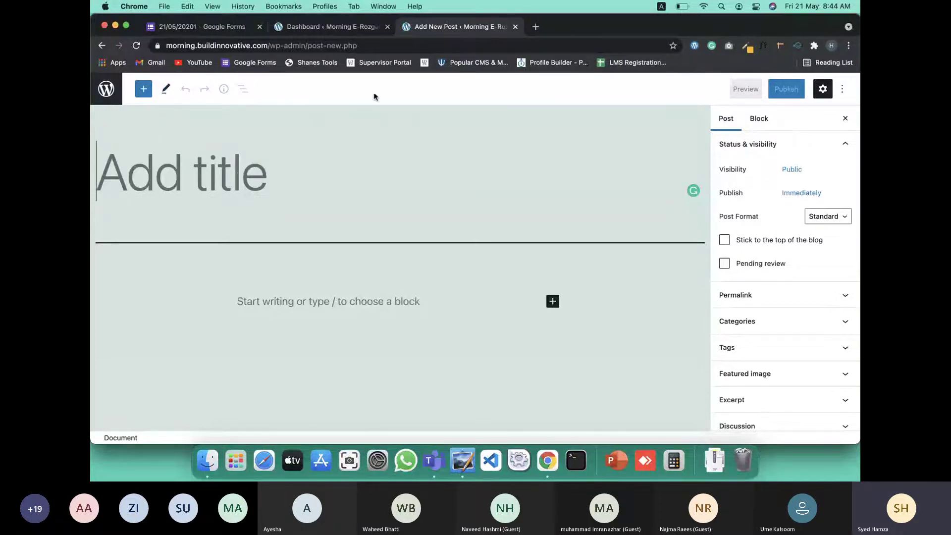
Scroll through the block inserter categories, add an empty Paragraph block, then bring Teams forward.
{"action": "left_click", "coordinate": [145, 89]}
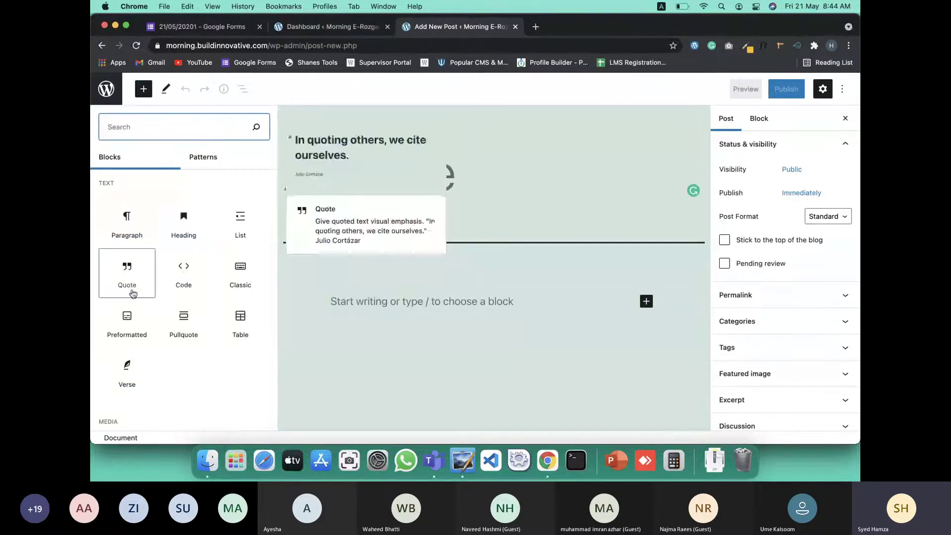
{"action": "scroll", "coordinate": [205, 297], "scroll_direction": "down", "scroll_amount": 3}
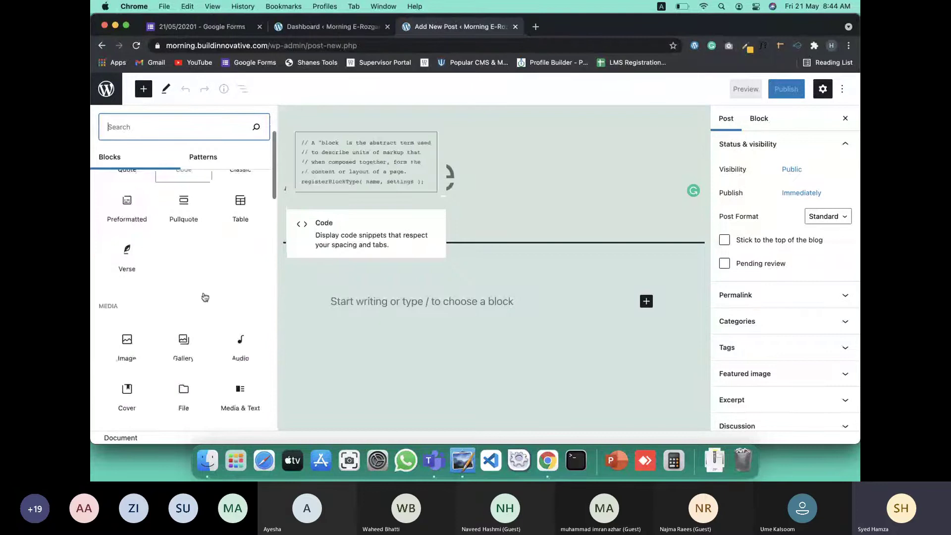
{"action": "scroll", "coordinate": [205, 297], "scroll_direction": "down", "scroll_amount": 1}
{"action": "scroll", "coordinate": [185, 303], "scroll_direction": "down", "scroll_amount": 3}
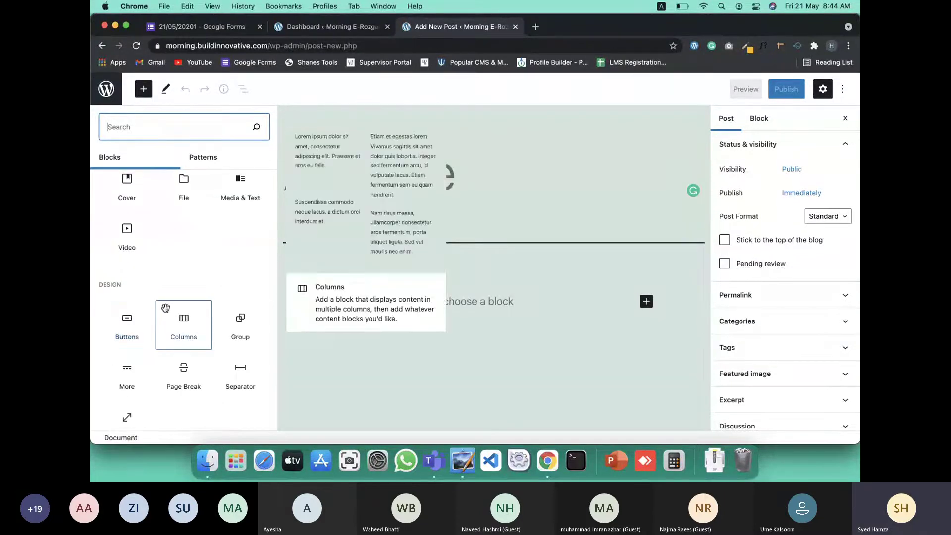
{"action": "scroll", "coordinate": [153, 384], "scroll_direction": "down", "scroll_amount": 8}
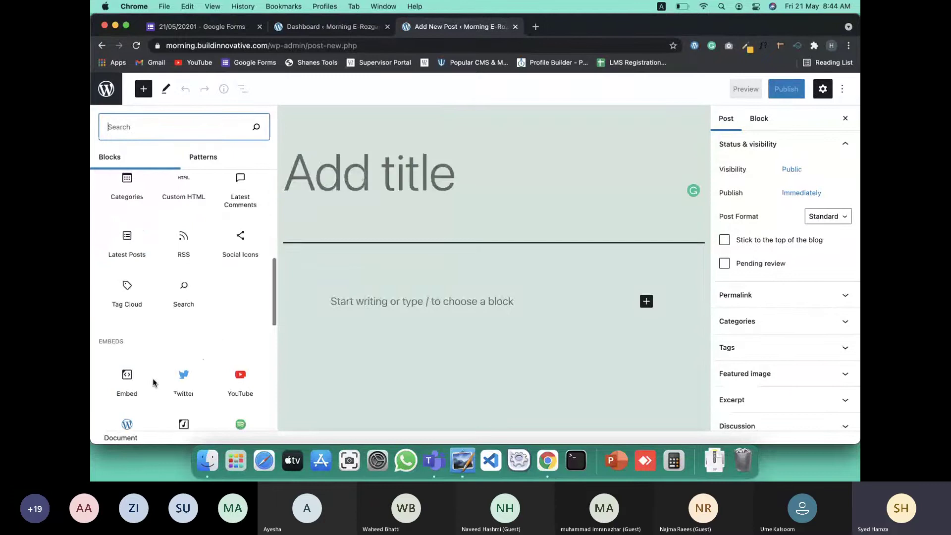
{"action": "scroll", "coordinate": [153, 382], "scroll_direction": "up", "scroll_amount": 12}
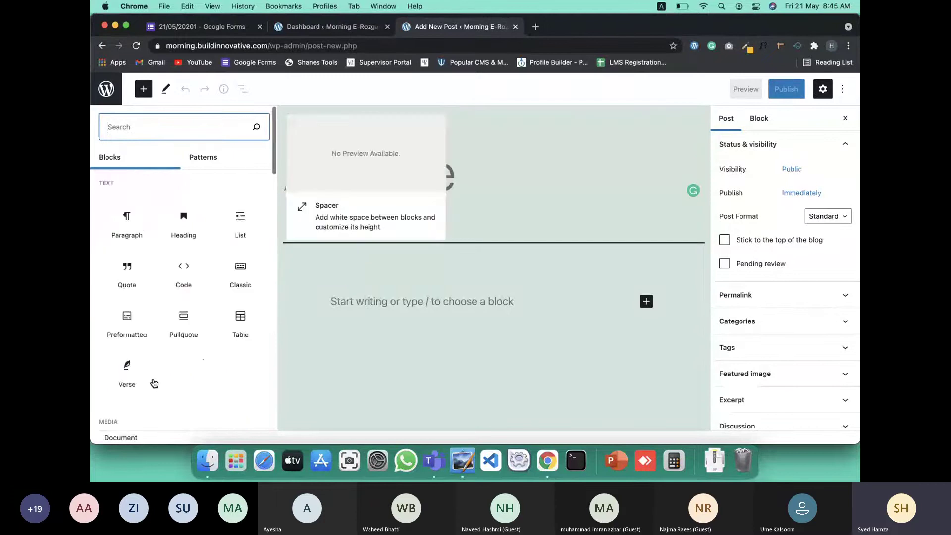
{"action": "left_click", "coordinate": [283, 353]}
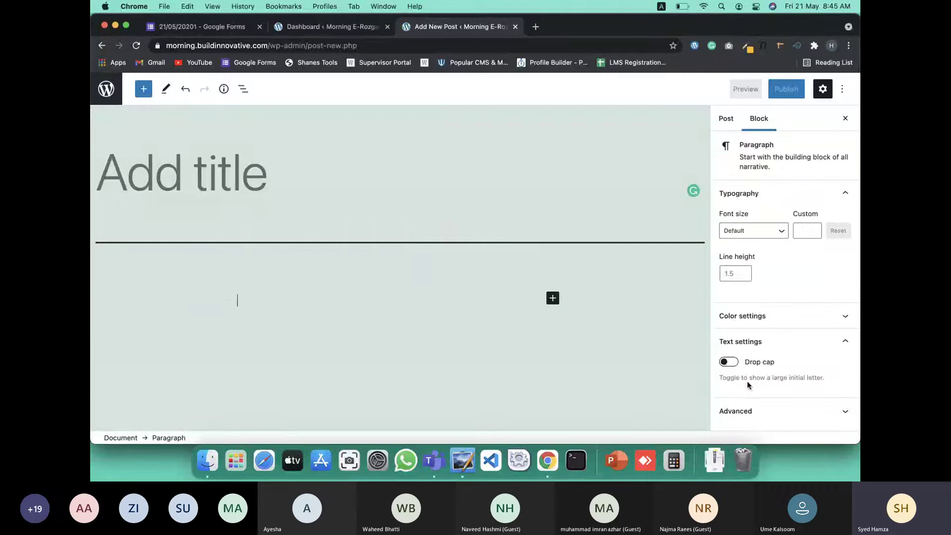
{"action": "key", "text": "super+Tab"}
{"action": "mouse_move", "coordinate": [504, 226]}
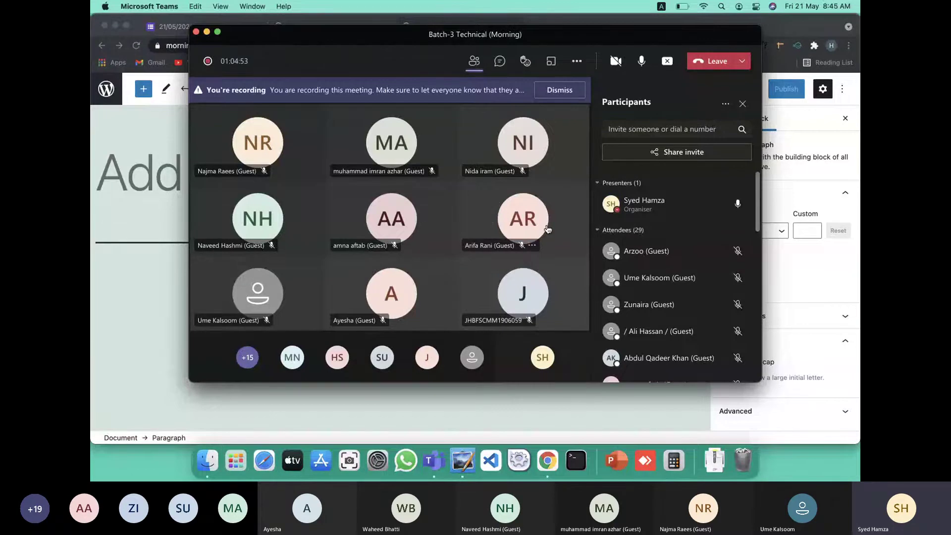
{"action": "mouse_move", "coordinate": [548, 229]}
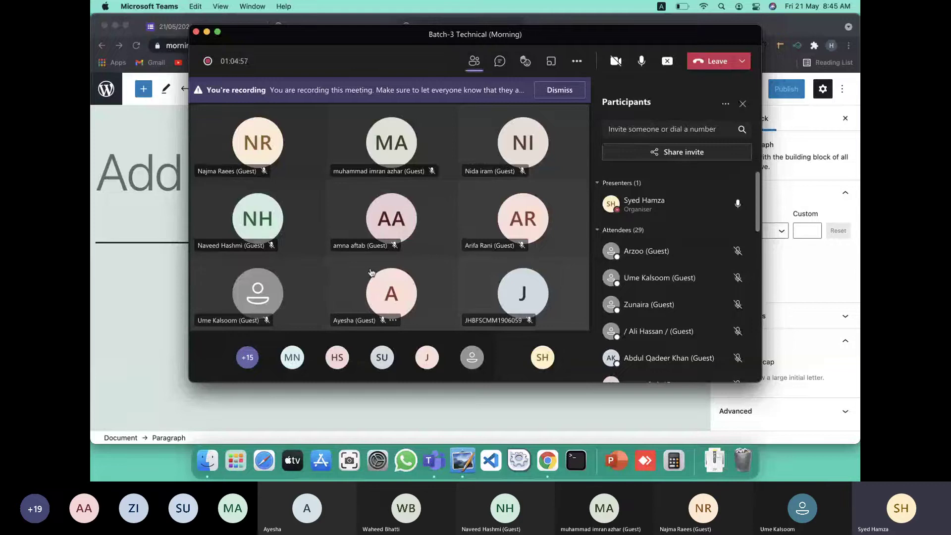
Switch to Paint X and clear the old editor sketch from the canvas.
{"action": "mouse_move", "coordinate": [371, 273]}
{"action": "left_click", "coordinate": [144, 254]}
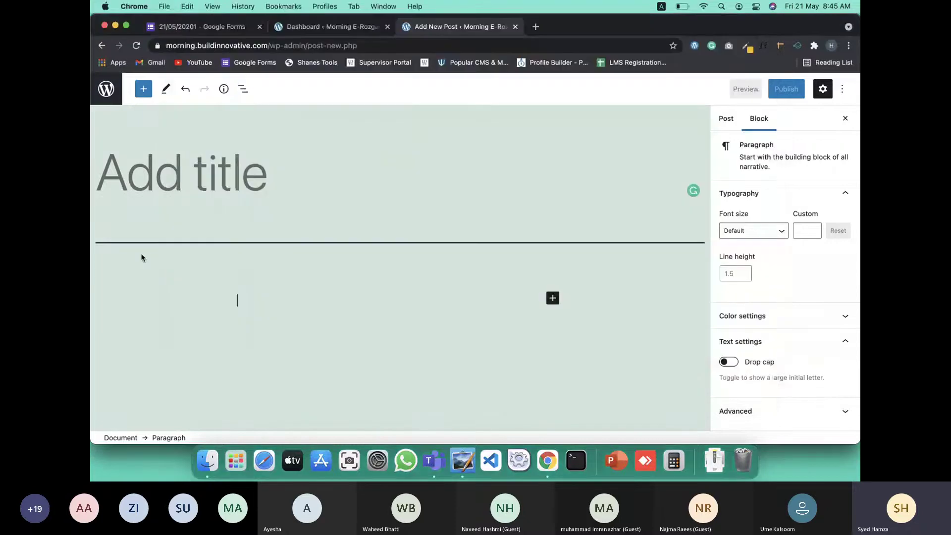
{"action": "left_click", "coordinate": [468, 448]}
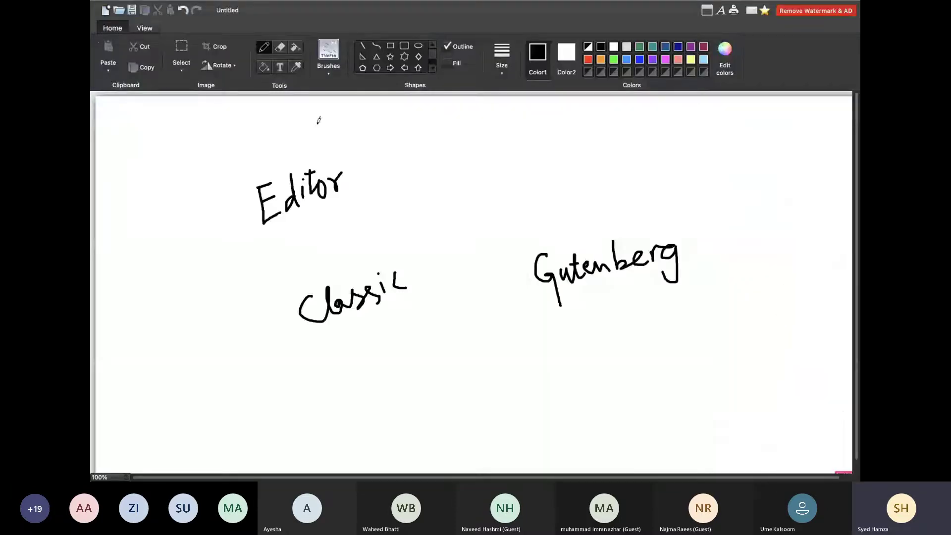
{"action": "key", "text": "s"}
{"action": "left_click_drag", "start_coordinate": [195, 131], "coordinate": [813, 378]}
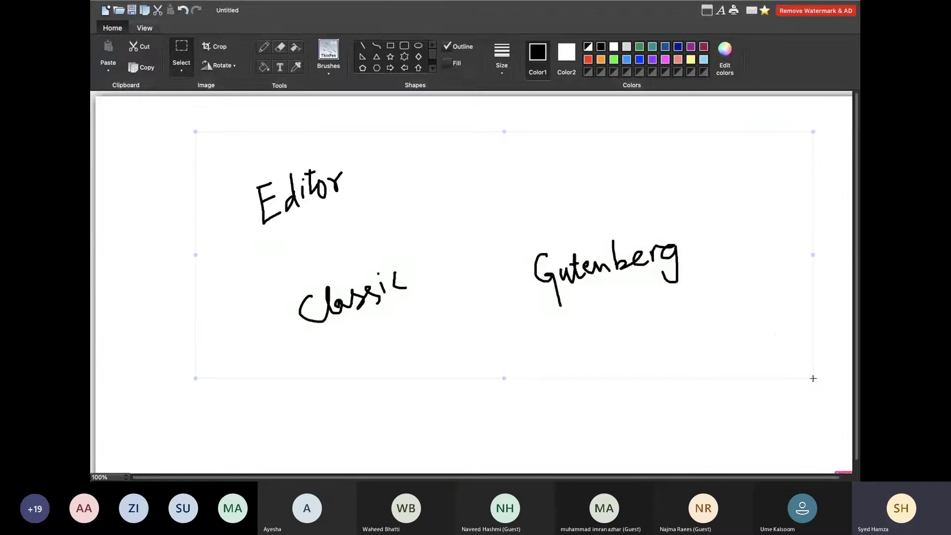
{"action": "key", "text": "Delete"}
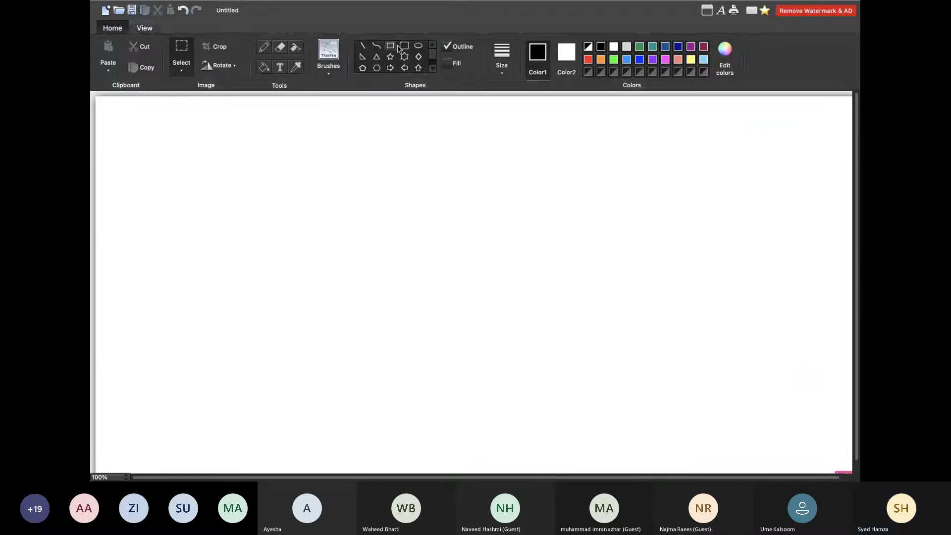
Draw a tall rectangle with horizontal lines near its top and across its middle.
{"action": "left_click", "coordinate": [391, 46]}
{"action": "mouse_move", "coordinate": [314, 148]}
{"action": "left_mouse_down"}
{"action": "mouse_move", "coordinate": [537, 381]}
{"action": "mouse_move", "coordinate": [538, 420]}
{"action": "left_mouse_up"}
{"action": "left_click", "coordinate": [319, 145]}
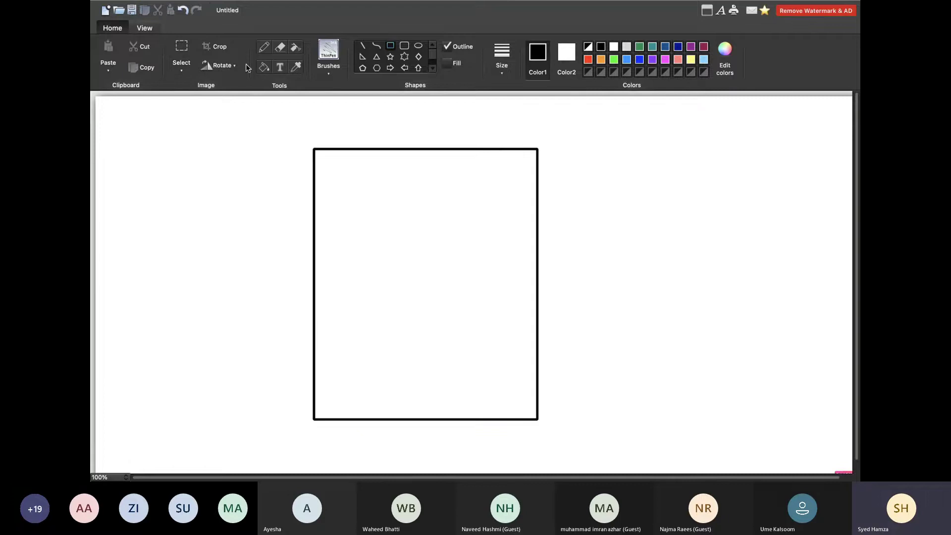
{"action": "left_click", "coordinate": [264, 47]}
{"action": "left_click_drag", "start_coordinate": [317, 190], "coordinate": [545, 203]}
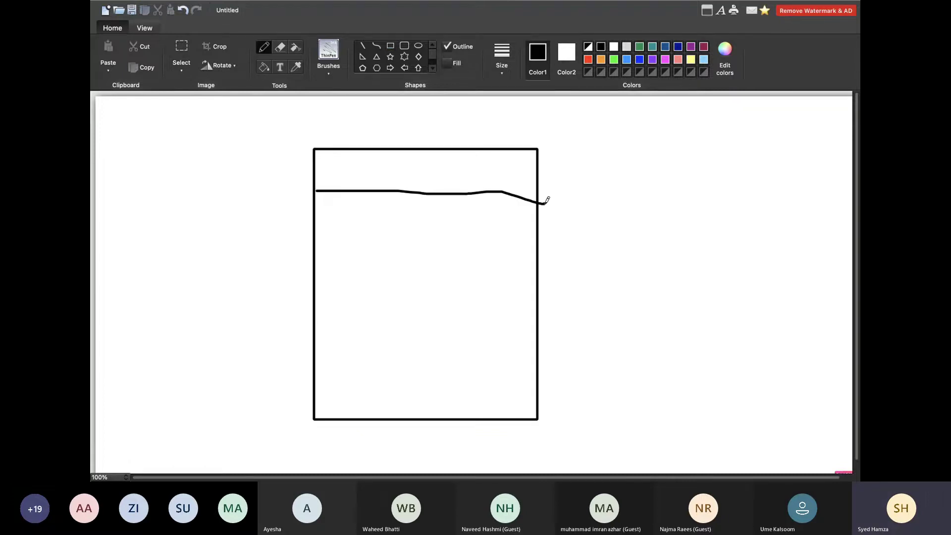
{"action": "key", "text": "ctrl+z"}
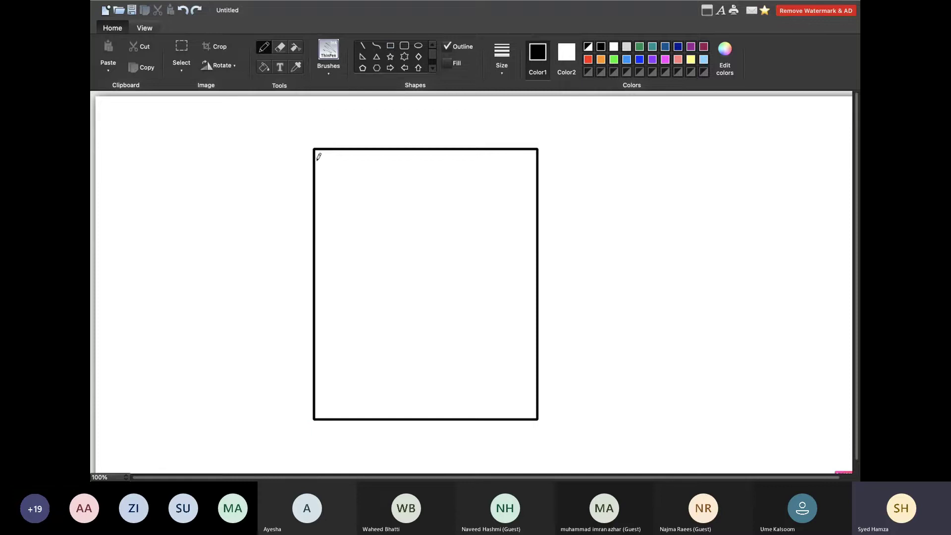
{"action": "left_click_drag", "start_coordinate": [321, 159], "coordinate": [483, 161]}
{"action": "left_click_drag", "start_coordinate": [310, 301], "coordinate": [555, 288]}
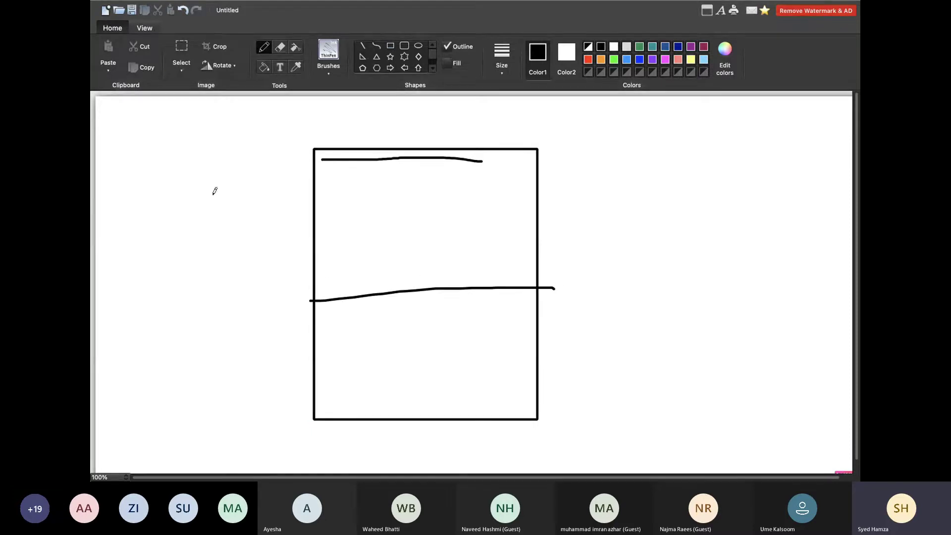
Add an arrow pointing into the box from the left and two vertical dividers.
{"action": "mouse_move", "coordinate": [191, 202]}
{"action": "left_mouse_down"}
{"action": "mouse_move", "coordinate": [299, 203]}
{"action": "mouse_move", "coordinate": [265, 191]}
{"action": "mouse_move", "coordinate": [272, 214]}
{"action": "left_mouse_up"}
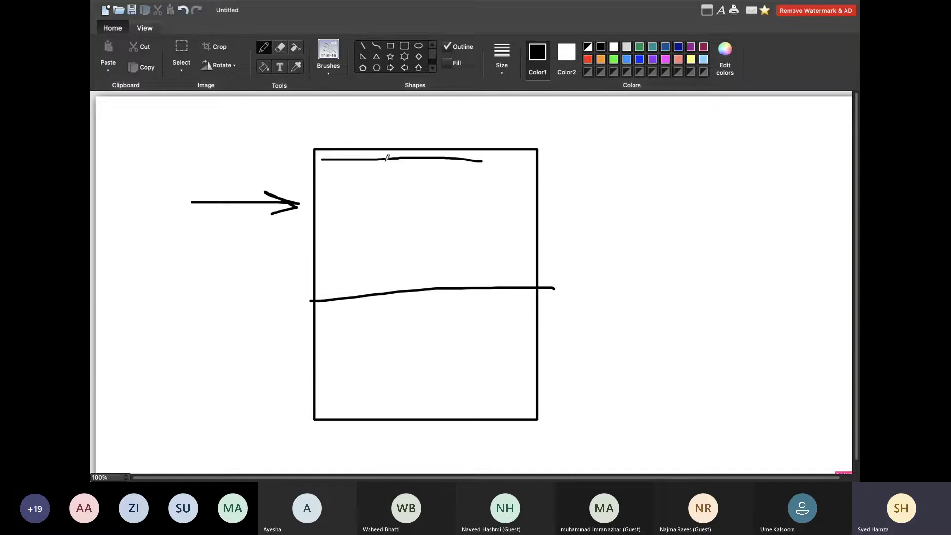
{"action": "left_click_drag", "start_coordinate": [387, 157], "coordinate": [387, 251]}
{"action": "left_click_drag", "start_coordinate": [460, 159], "coordinate": [456, 252]}
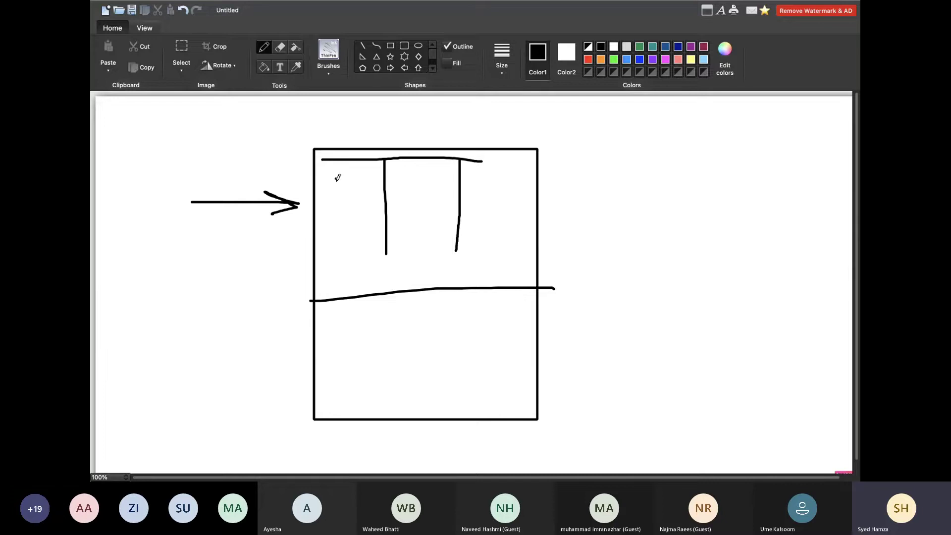
{"action": "left_click_drag", "start_coordinate": [336, 178], "coordinate": [341, 208]}
Extend the top line and both dividers to close off three cells in the box's top.
{"action": "key", "text": "ctrl+z"}
{"action": "left_click_drag", "start_coordinate": [479, 160], "coordinate": [538, 159]}
{"action": "left_click_drag", "start_coordinate": [323, 159], "coordinate": [315, 159]}
{"action": "left_click_drag", "start_coordinate": [386, 254], "coordinate": [385, 287]}
{"action": "left_click_drag", "start_coordinate": [456, 250], "coordinate": [456, 281]}
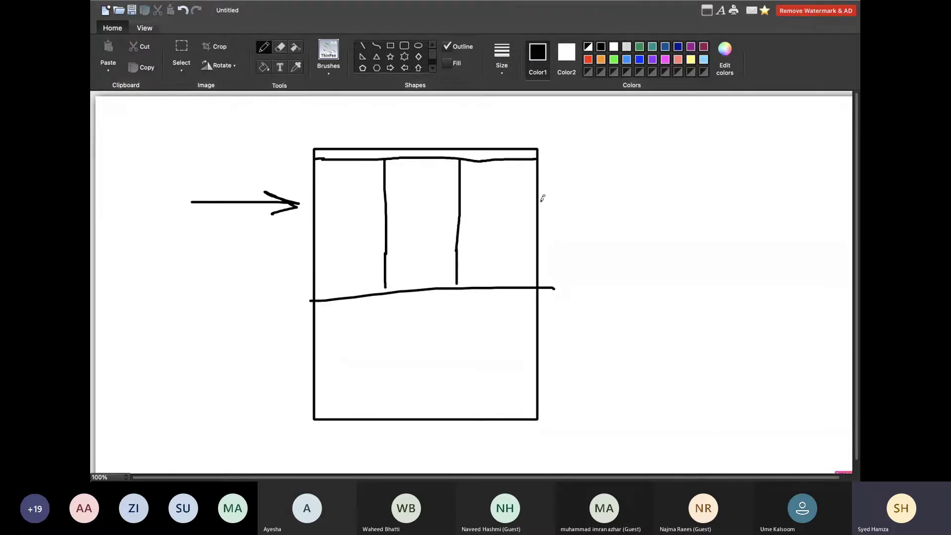
{"action": "left_click_drag", "start_coordinate": [540, 201], "coordinate": [523, 203]}
{"action": "left_click_drag", "start_coordinate": [438, 210], "coordinate": [437, 221]}
{"action": "key", "text": "ctrl+z"}
Number the cells 1, 2, 3 and draw two curved arrows below the middle line.
{"action": "left_click_drag", "start_coordinate": [345, 202], "coordinate": [345, 240]}
{"action": "mouse_move", "coordinate": [418, 203]}
{"action": "left_mouse_down"}
{"action": "mouse_move", "coordinate": [429, 199]}
{"action": "mouse_move", "coordinate": [411, 256]}
{"action": "mouse_move", "coordinate": [430, 250]}
{"action": "left_mouse_up"}
{"action": "left_click_drag", "start_coordinate": [480, 201], "coordinate": [496, 229]}
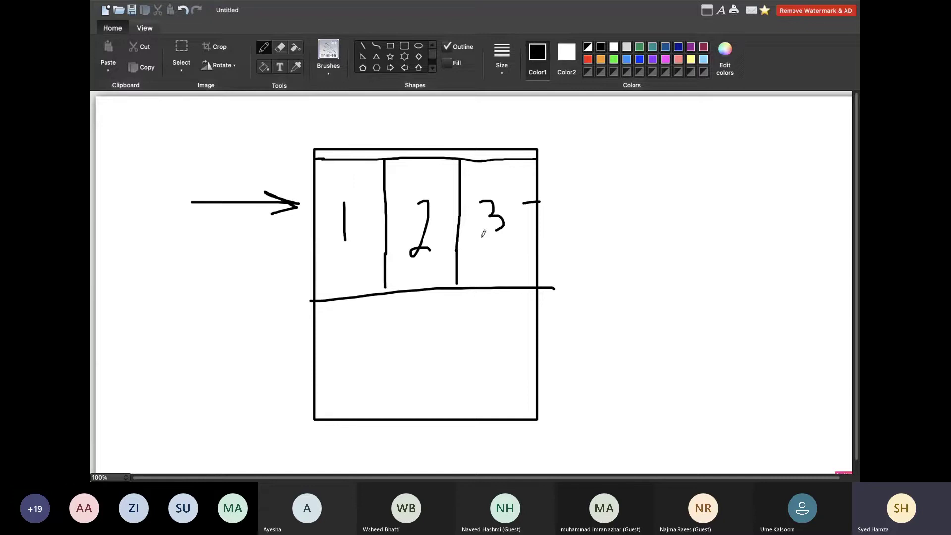
{"action": "mouse_move", "coordinate": [421, 297]}
{"action": "left_mouse_down"}
{"action": "mouse_move", "coordinate": [349, 320]}
{"action": "mouse_move", "coordinate": [365, 303]}
{"action": "left_mouse_up"}
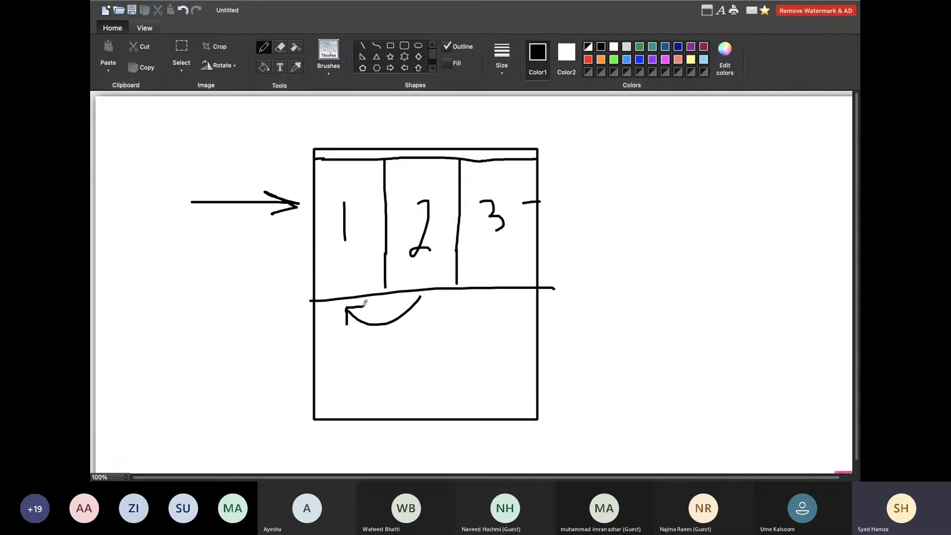
{"action": "left_click_drag", "start_coordinate": [497, 291], "coordinate": [374, 347]}
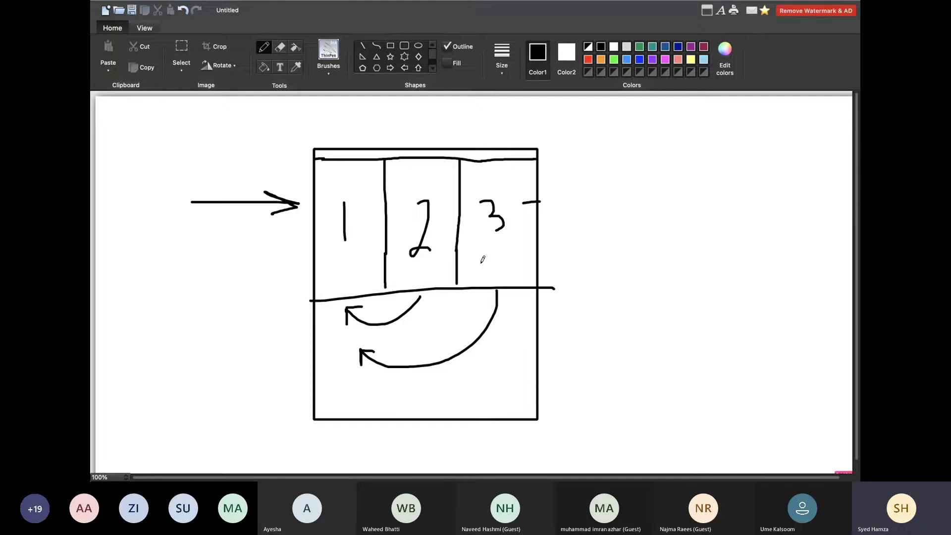
{"action": "key", "text": "ctrl+Left"}
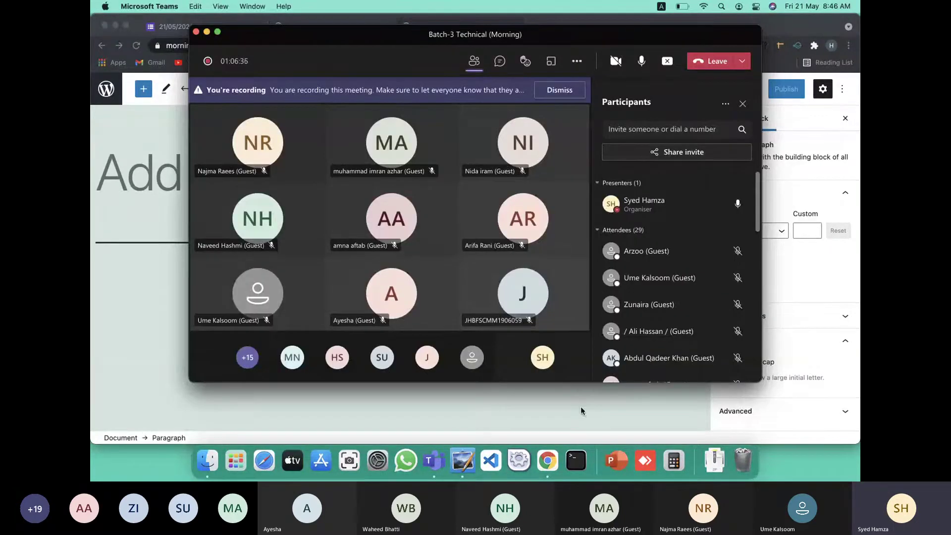
Sketch a first panel right of the diagram, then select and delete it.
{"action": "key", "text": "ctrl+Right"}
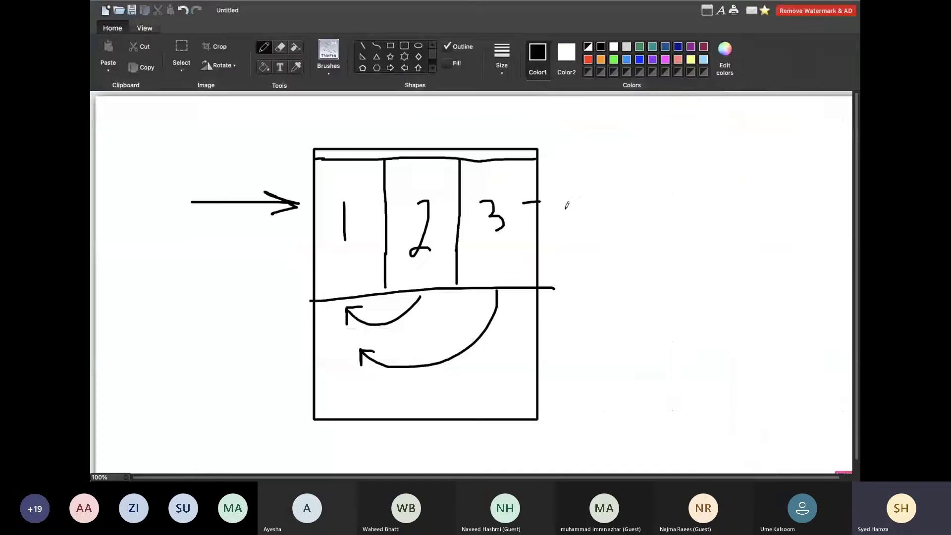
{"action": "mouse_move", "coordinate": [623, 158]}
{"action": "left_mouse_down"}
{"action": "mouse_move", "coordinate": [700, 151]}
{"action": "mouse_move", "coordinate": [626, 154]}
{"action": "mouse_move", "coordinate": [642, 201]}
{"action": "left_mouse_up"}
{"action": "left_click_drag", "start_coordinate": [657, 167], "coordinate": [658, 199]}
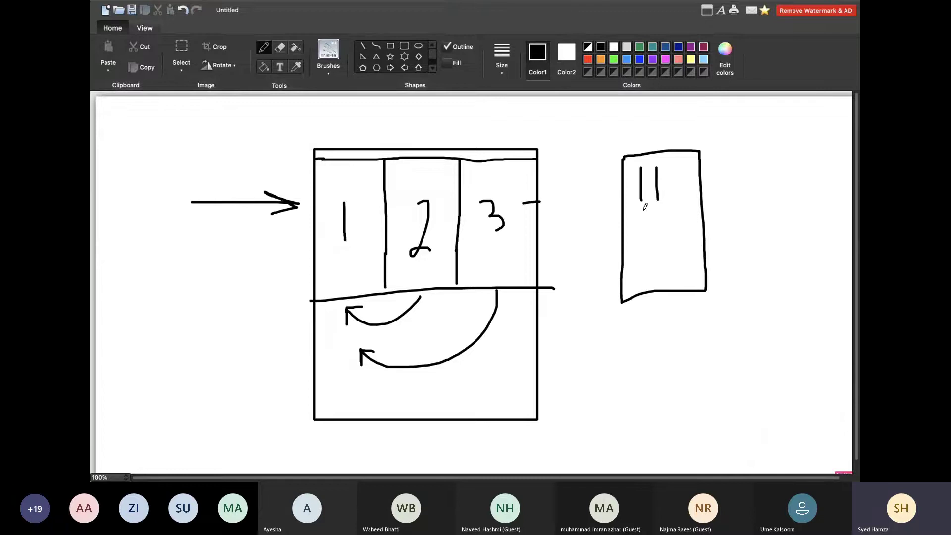
{"action": "left_click_drag", "start_coordinate": [624, 206], "coordinate": [699, 199]}
{"action": "left_click_drag", "start_coordinate": [628, 169], "coordinate": [634, 188]}
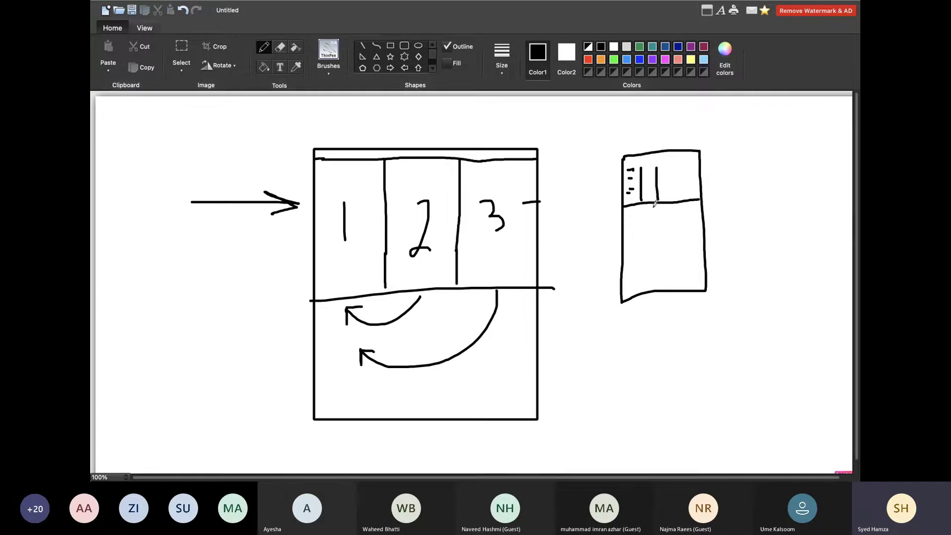
{"action": "mouse_move", "coordinate": [652, 207]}
{"action": "left_mouse_down"}
{"action": "mouse_move", "coordinate": [641, 229]}
{"action": "mouse_move", "coordinate": [662, 222]}
{"action": "mouse_move", "coordinate": [647, 236]}
{"action": "left_mouse_up"}
{"action": "key", "text": "ctrl+z"}
{"action": "key", "text": "ctrl+z"}
{"action": "left_click", "coordinate": [181, 54]}
{"action": "left_click_drag", "start_coordinate": [606, 134], "coordinate": [724, 323]}
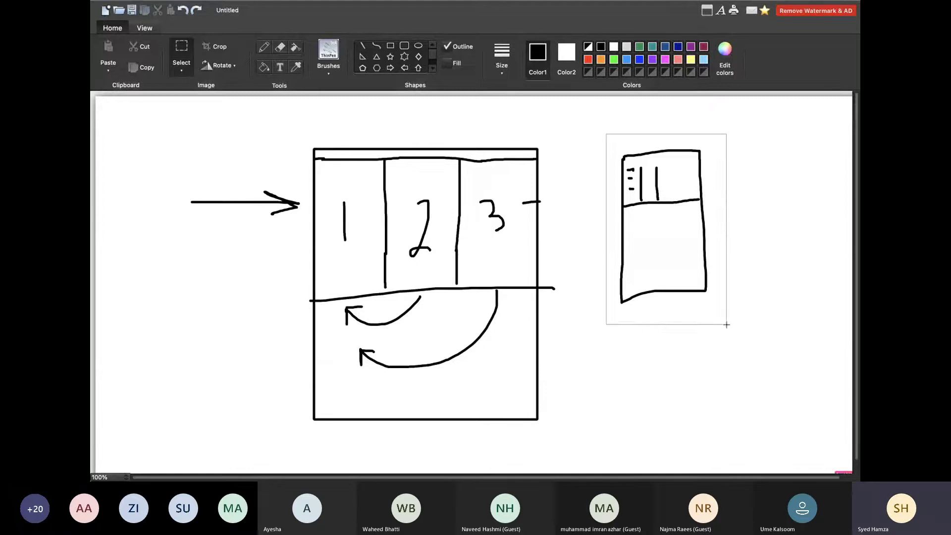
{"action": "key", "text": "Delete"}
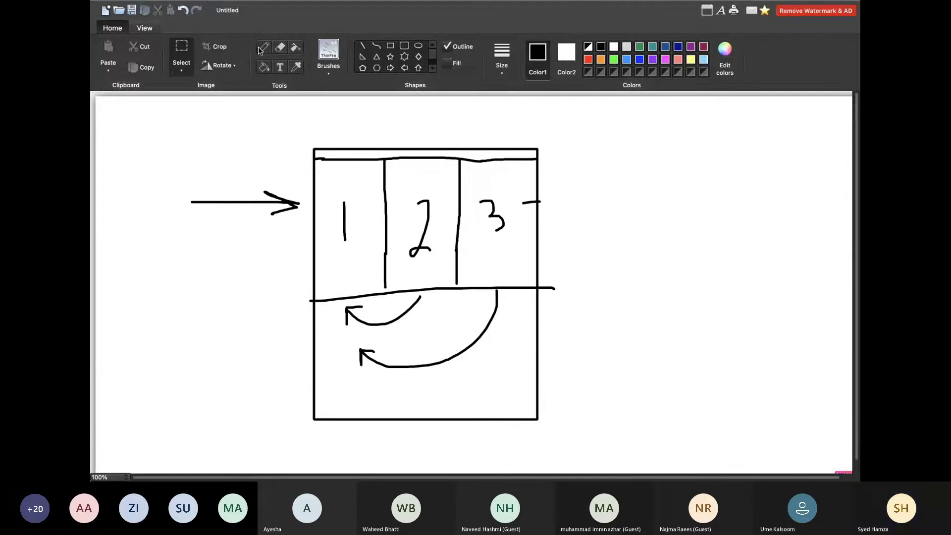
Redraw a tall panel with two dividers and number its rows 1, 2, 3.
{"action": "left_click", "coordinate": [263, 47]}
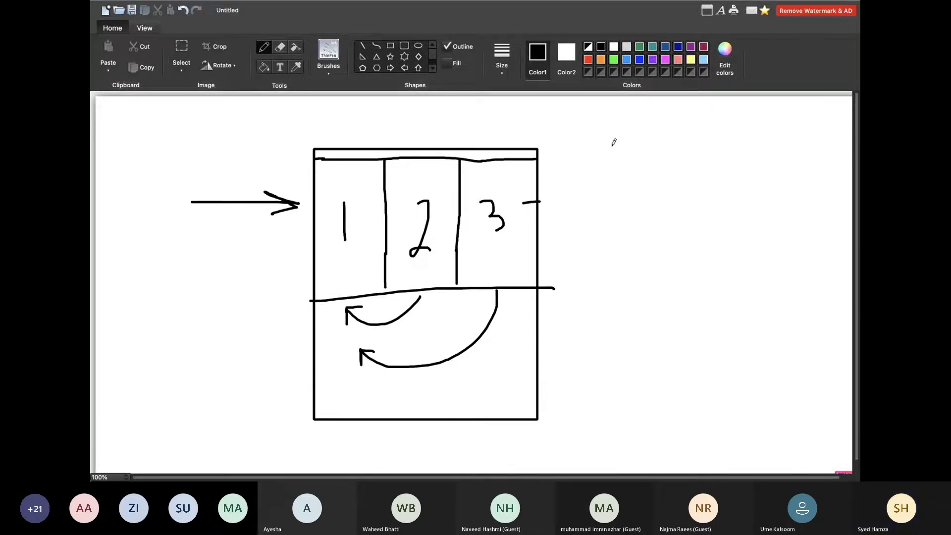
{"action": "mouse_move", "coordinate": [611, 145]}
{"action": "left_mouse_down"}
{"action": "mouse_move", "coordinate": [711, 292]}
{"action": "mouse_move", "coordinate": [721, 186]}
{"action": "mouse_move", "coordinate": [612, 145]}
{"action": "left_mouse_up"}
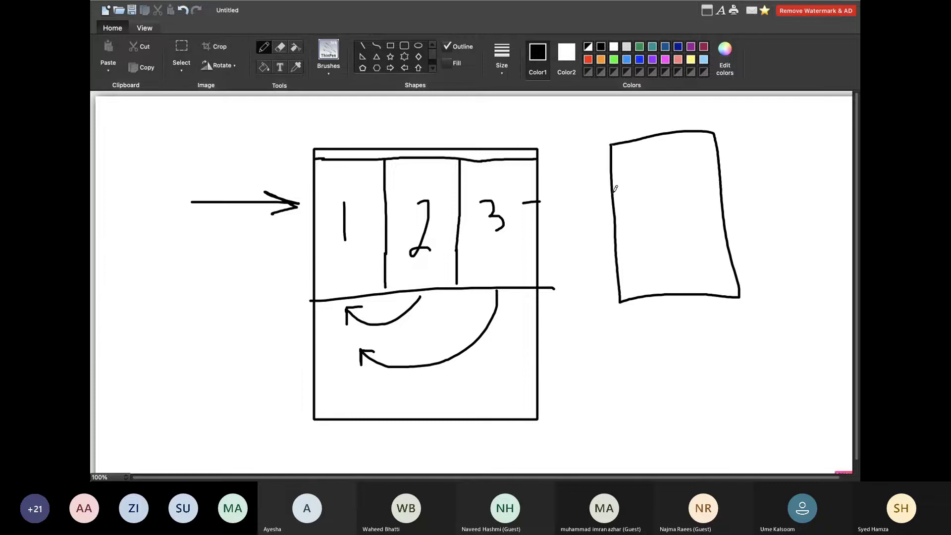
{"action": "left_click_drag", "start_coordinate": [614, 192], "coordinate": [721, 182]}
{"action": "left_click_drag", "start_coordinate": [621, 234], "coordinate": [726, 229]}
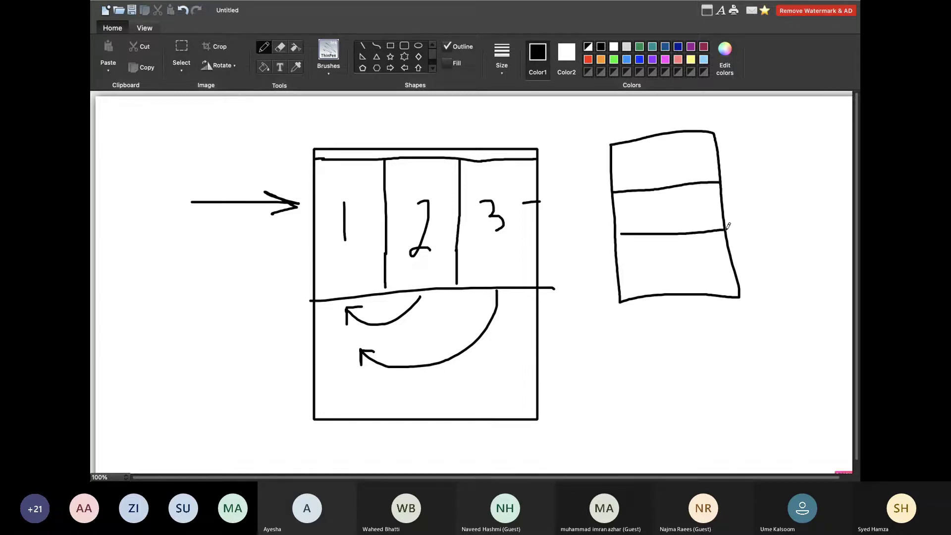
{"action": "left_click_drag", "start_coordinate": [669, 145], "coordinate": [669, 163]}
{"action": "left_click_drag", "start_coordinate": [661, 205], "coordinate": [677, 223]}
{"action": "left_click_drag", "start_coordinate": [664, 250], "coordinate": [663, 274]}
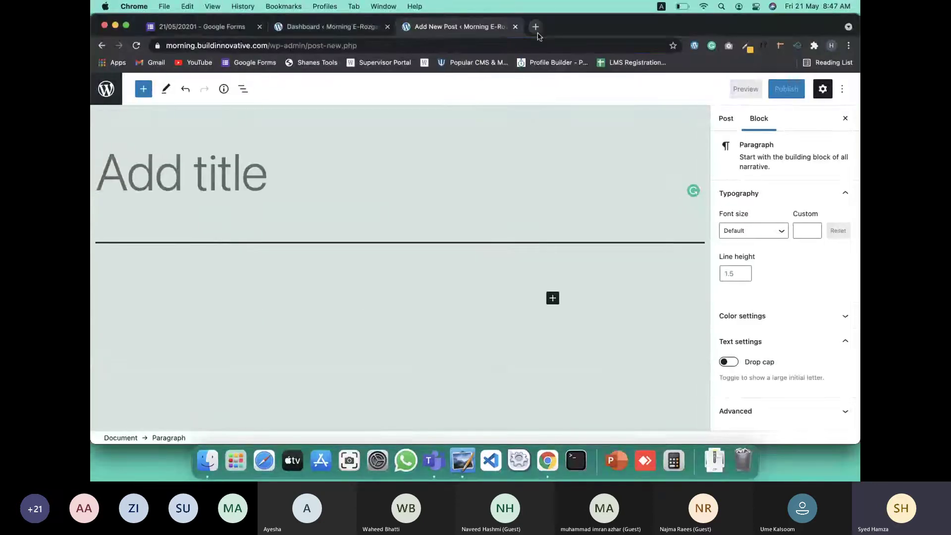
Open the Build Innovative site (buildinnovative.com) in a new tab.
{"action": "left_click", "coordinate": [526, 26]}
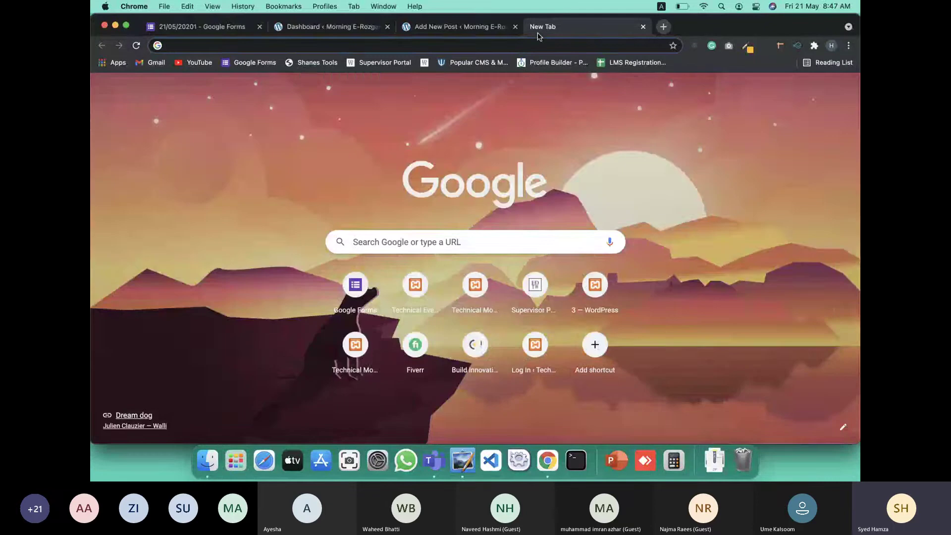
{"action": "type", "text": "bu"}
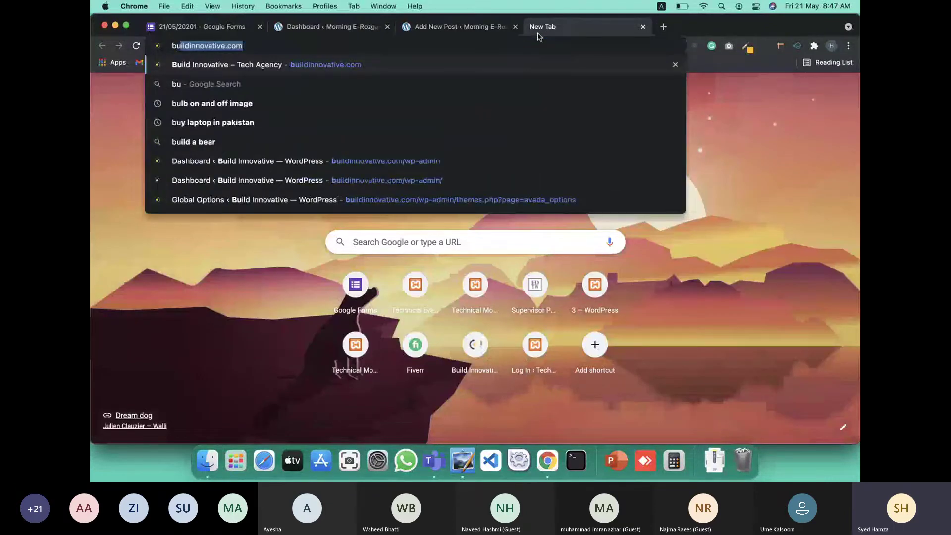
{"action": "left_click", "coordinate": [539, 36]}
Open upwork.com in another new tab.
{"action": "left_click", "coordinate": [664, 26]}
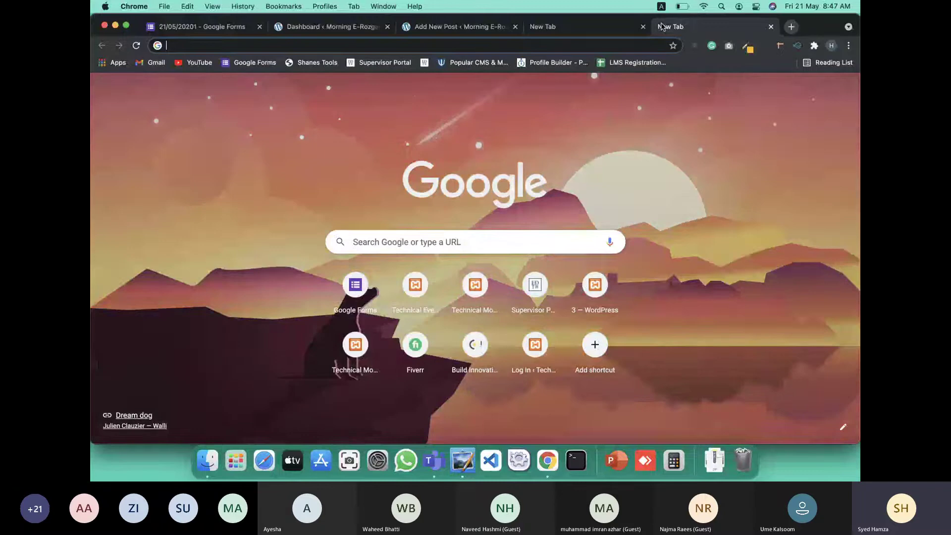
{"action": "type", "text": "upwo"}
{"action": "key", "text": "Return"}
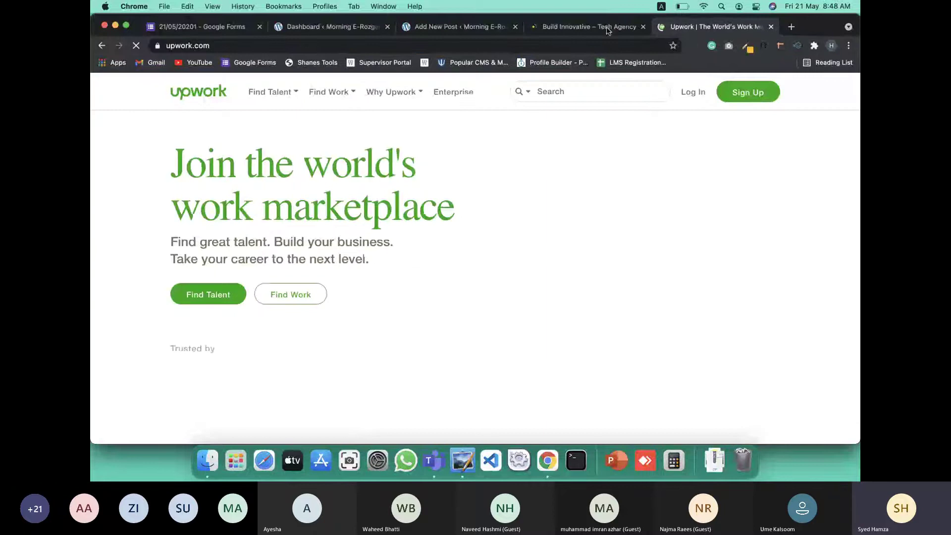
{"action": "scroll", "coordinate": [696, 134], "scroll_direction": "down", "scroll_amount": 3}
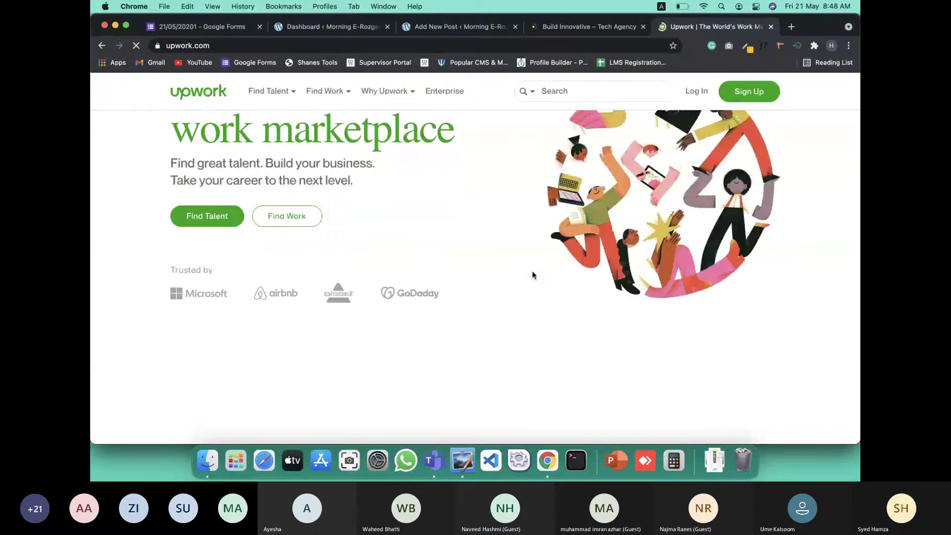
{"action": "scroll", "coordinate": [532, 270], "scroll_direction": "down", "scroll_amount": 5}
{"action": "scroll", "coordinate": [532, 270], "scroll_direction": "down", "scroll_amount": 10}
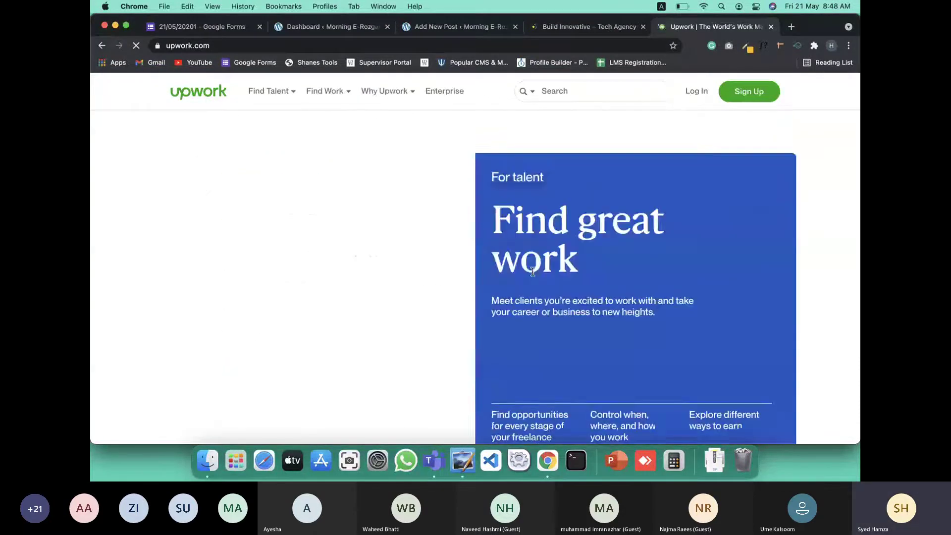
{"action": "scroll", "coordinate": [533, 274], "scroll_direction": "down", "scroll_amount": 6}
{"action": "scroll", "coordinate": [532, 270], "scroll_direction": "down", "scroll_amount": 2}
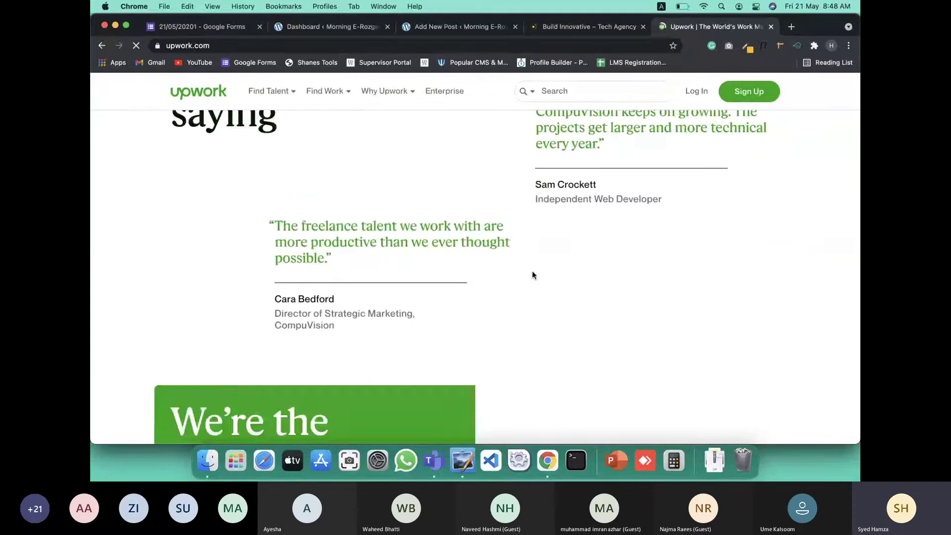
{"action": "scroll", "coordinate": [532, 275], "scroll_direction": "down", "scroll_amount": 5}
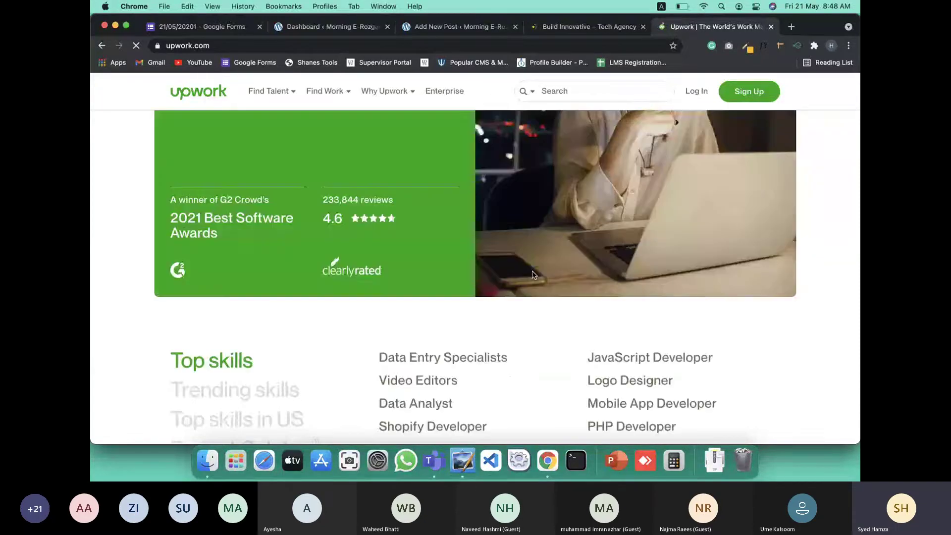
{"action": "scroll", "coordinate": [533, 274], "scroll_direction": "up", "scroll_amount": 4}
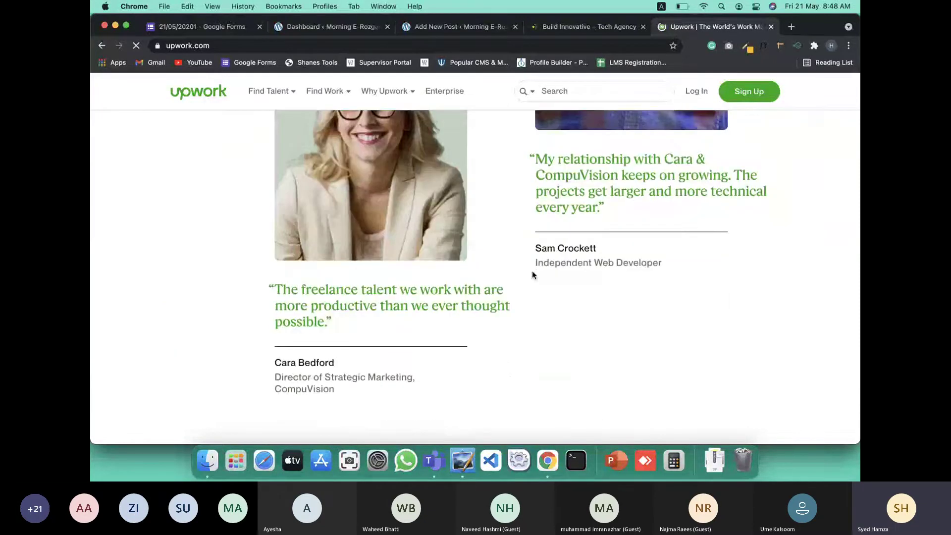
{"action": "scroll", "coordinate": [532, 275], "scroll_direction": "up", "scroll_amount": 10}
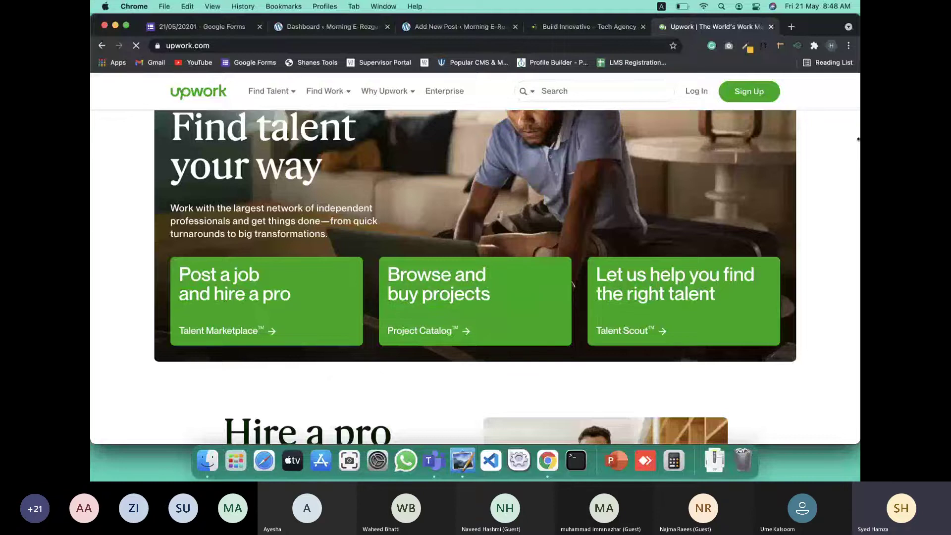
{"action": "left_click_drag", "start_coordinate": [859, 140], "coordinate": [451, 173]}
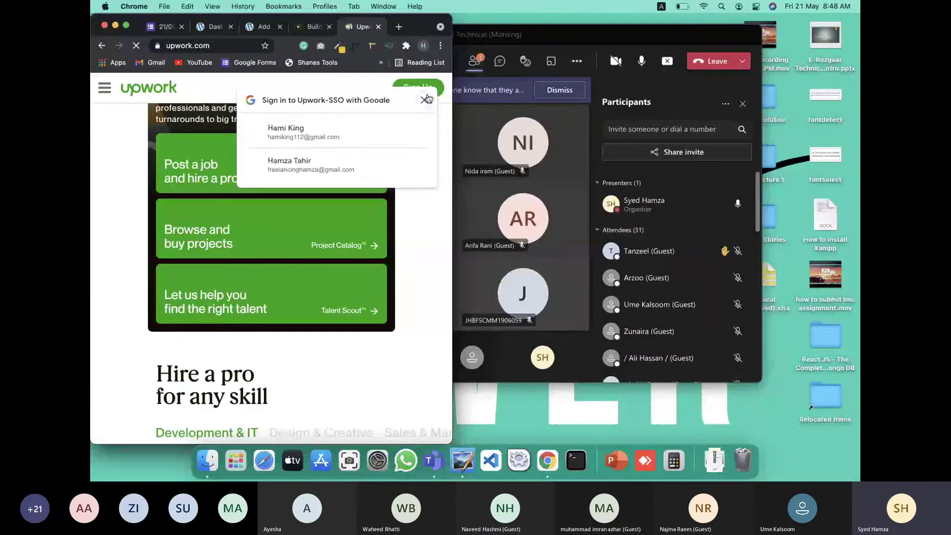
{"action": "left_click", "coordinate": [426, 99]}
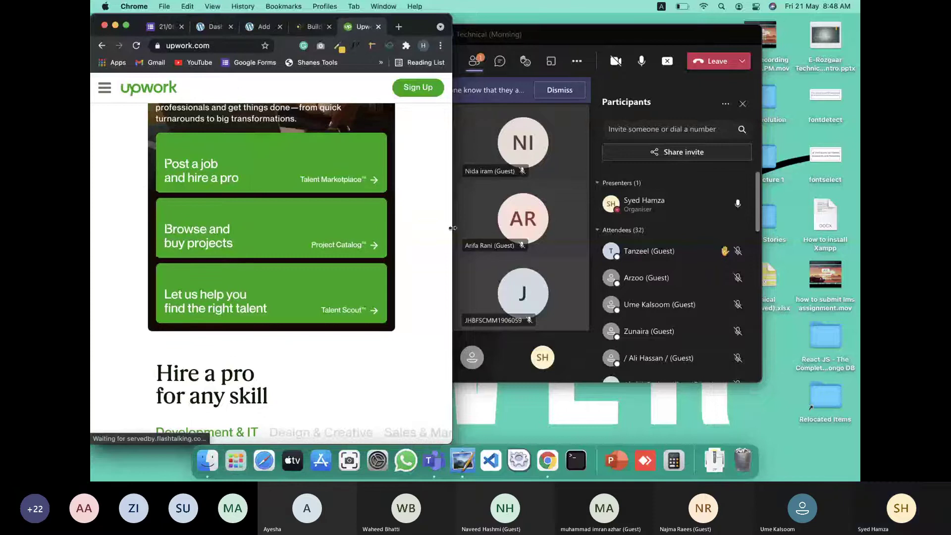
{"action": "left_click_drag", "start_coordinate": [451, 229], "coordinate": [518, 218]}
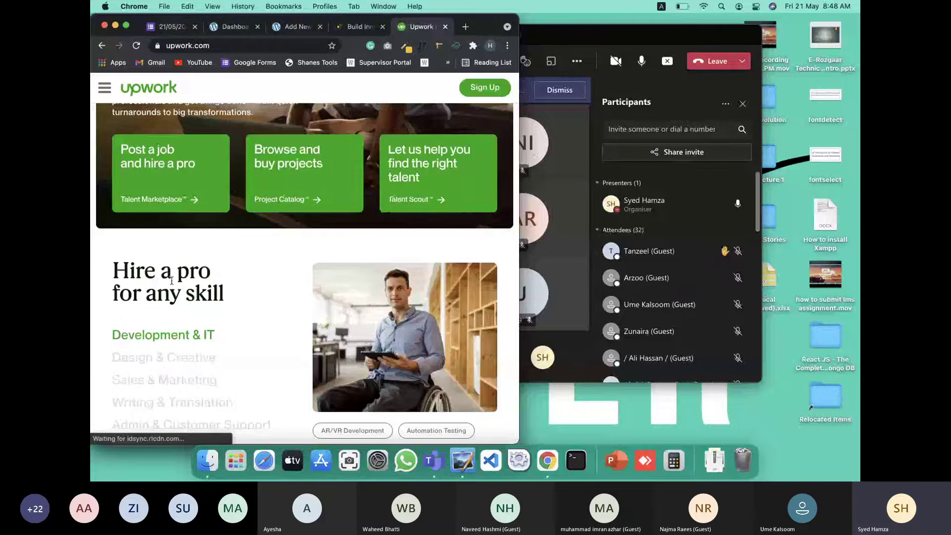
{"action": "left_click_drag", "start_coordinate": [519, 277], "coordinate": [482, 278]}
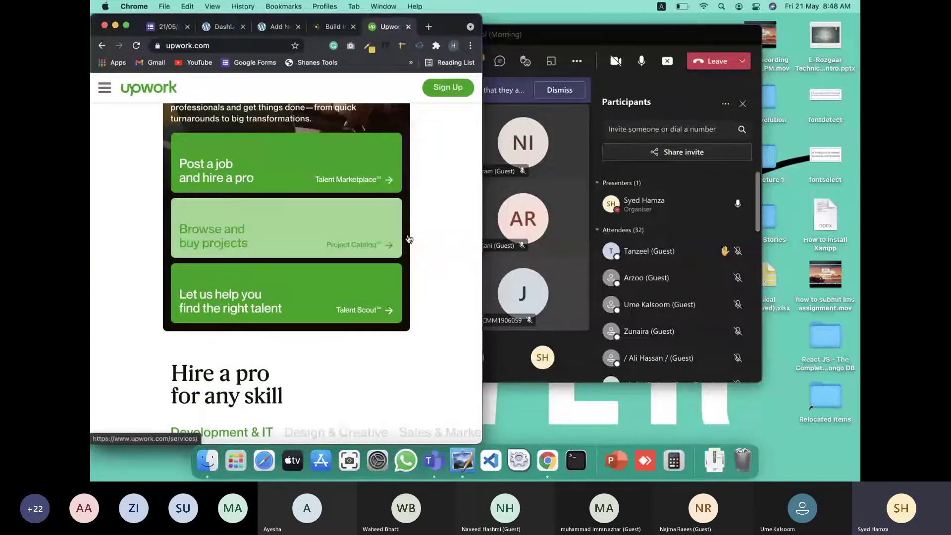
{"action": "scroll", "coordinate": [409, 240], "scroll_direction": "up", "scroll_amount": 5}
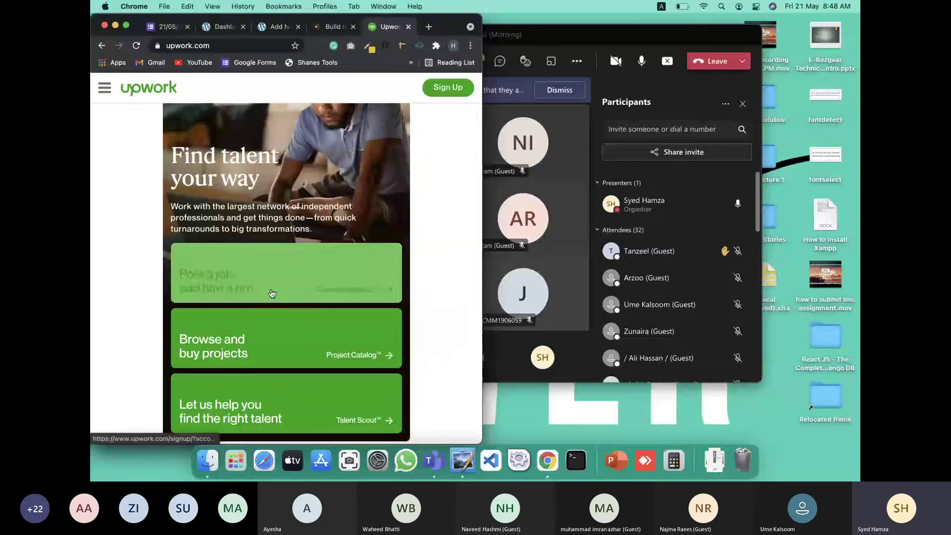
{"action": "left_click", "coordinate": [230, 292]}
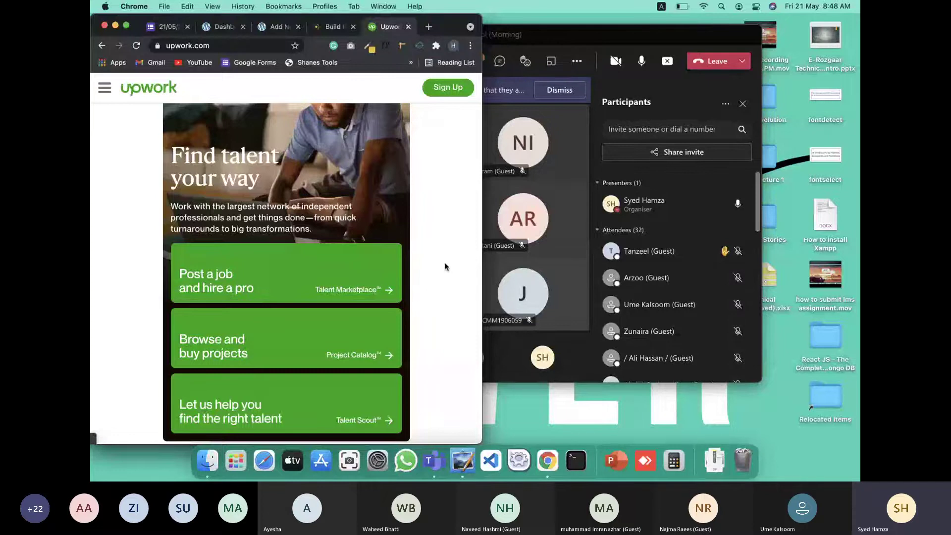
{"action": "scroll", "coordinate": [444, 264], "scroll_direction": "down", "scroll_amount": 4}
{"action": "scroll", "coordinate": [444, 264], "scroll_direction": "down", "scroll_amount": 7}
{"action": "left_click_drag", "start_coordinate": [481, 233], "coordinate": [358, 227]}
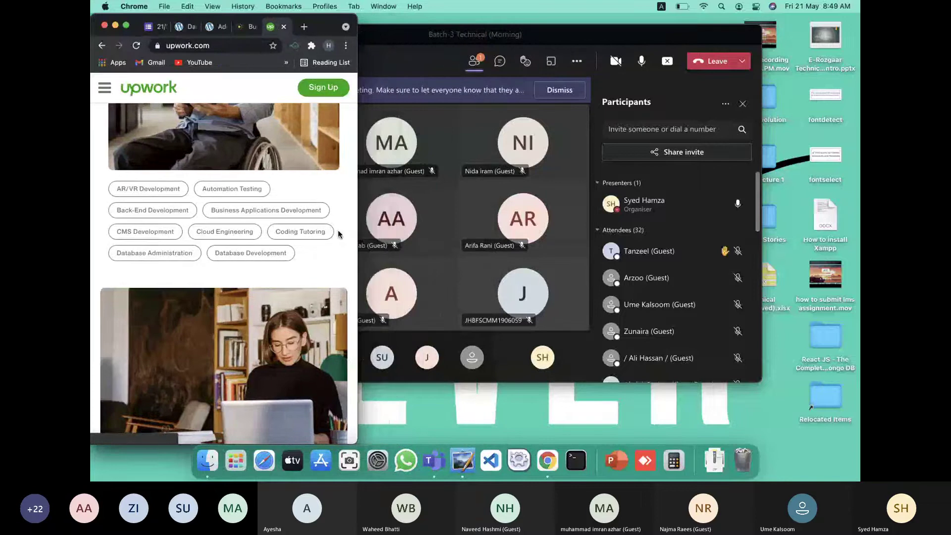
{"action": "scroll", "coordinate": [340, 251], "scroll_direction": "down", "scroll_amount": 2}
{"action": "scroll", "coordinate": [340, 256], "scroll_direction": "down", "scroll_amount": 5}
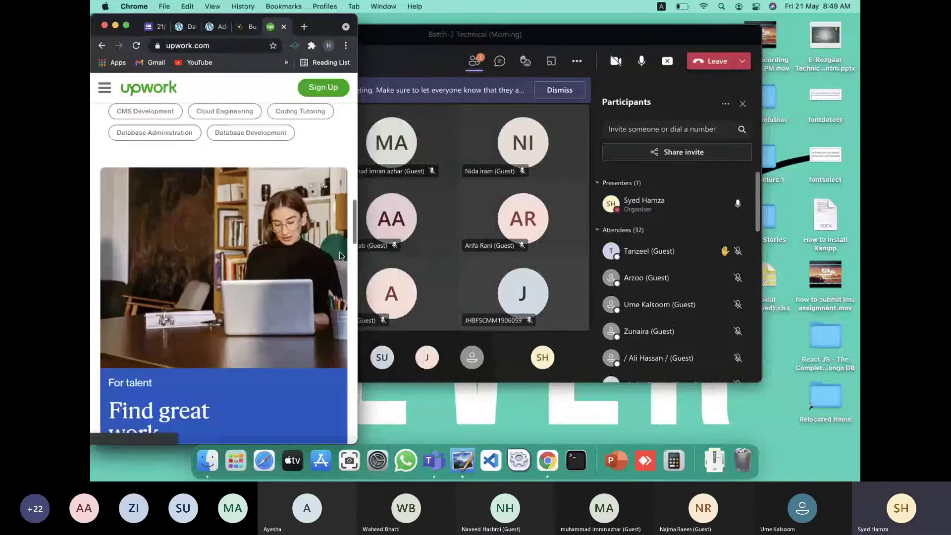
{"action": "scroll", "coordinate": [340, 256], "scroll_direction": "down", "scroll_amount": 15}
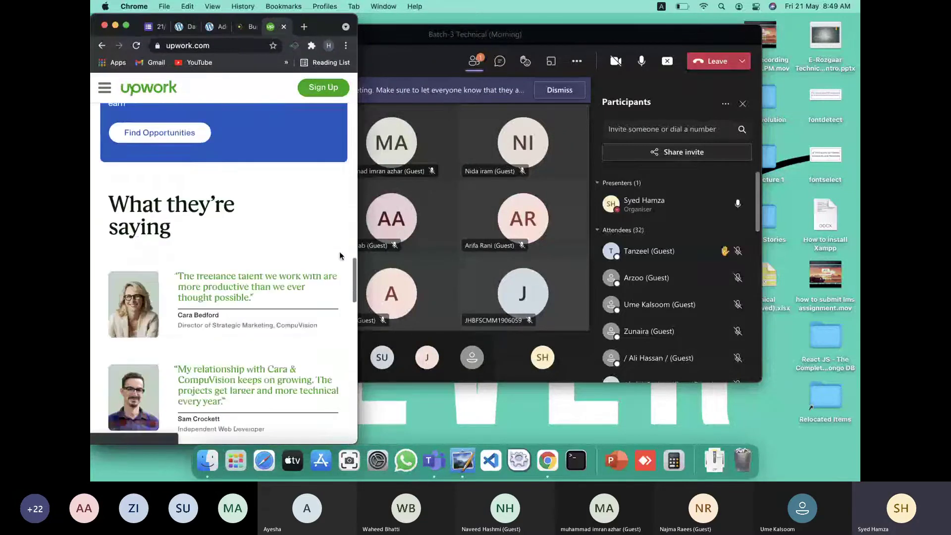
{"action": "scroll", "coordinate": [340, 256], "scroll_direction": "down", "scroll_amount": 14}
{"action": "scroll", "coordinate": [340, 256], "scroll_direction": "up", "scroll_amount": 11}
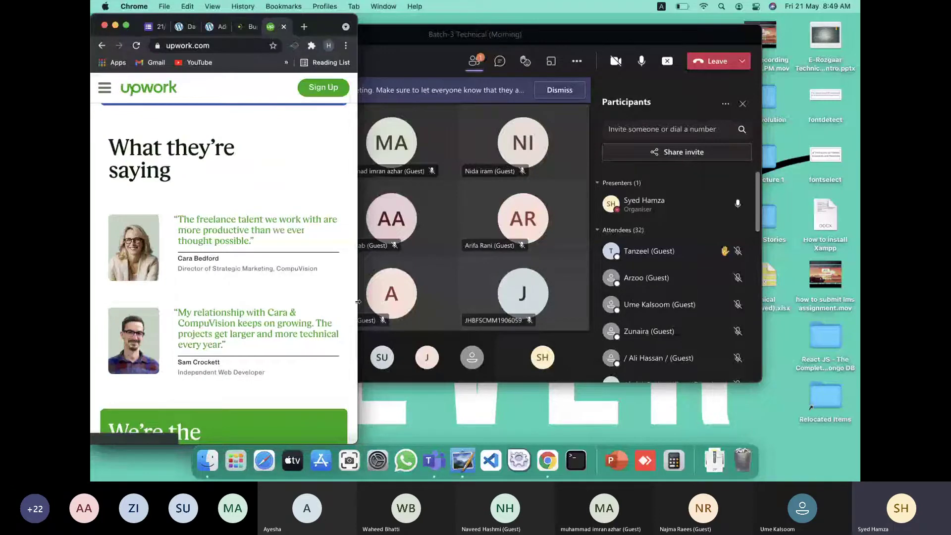
{"action": "left_click_drag", "start_coordinate": [358, 302], "coordinate": [587, 290]}
{"action": "scroll", "coordinate": [491, 295], "scroll_direction": "down", "scroll_amount": 5}
{"action": "scroll", "coordinate": [492, 296], "scroll_direction": "up", "scroll_amount": 1}
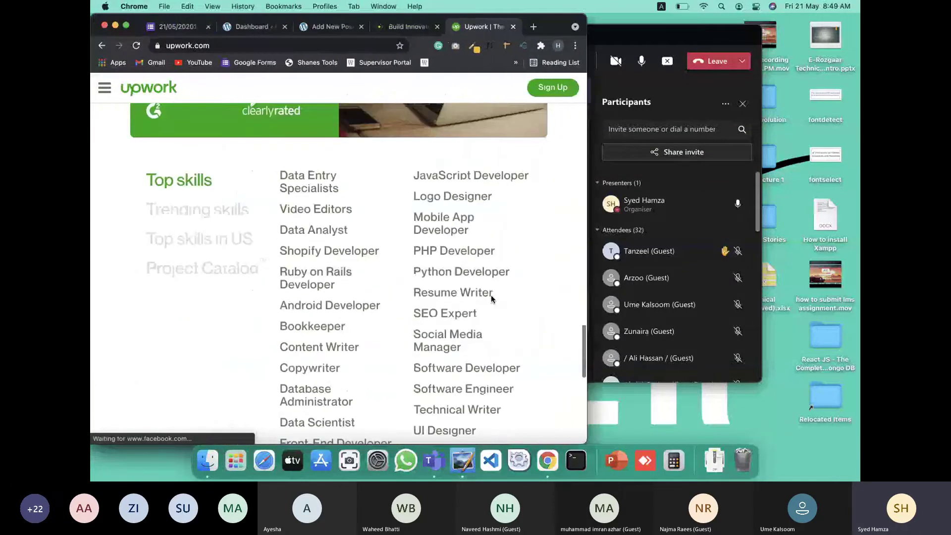
{"action": "scroll", "coordinate": [492, 295], "scroll_direction": "up", "scroll_amount": 5}
{"action": "scroll", "coordinate": [483, 304], "scroll_direction": "down", "scroll_amount": 1}
{"action": "scroll", "coordinate": [476, 314], "scroll_direction": "down", "scroll_amount": 10}
{"action": "scroll", "coordinate": [477, 319], "scroll_direction": "up", "scroll_amount": 10}
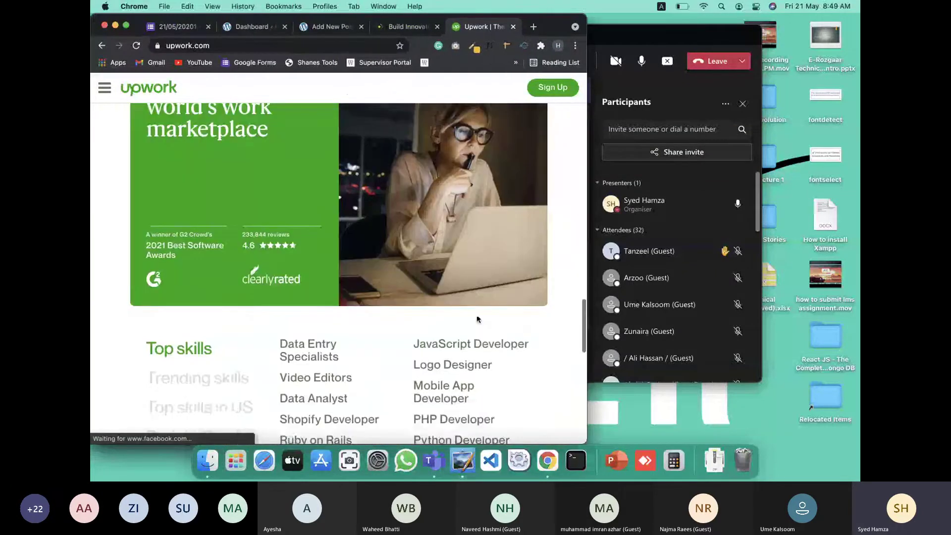
{"action": "scroll", "coordinate": [477, 319], "scroll_direction": "up", "scroll_amount": 6}
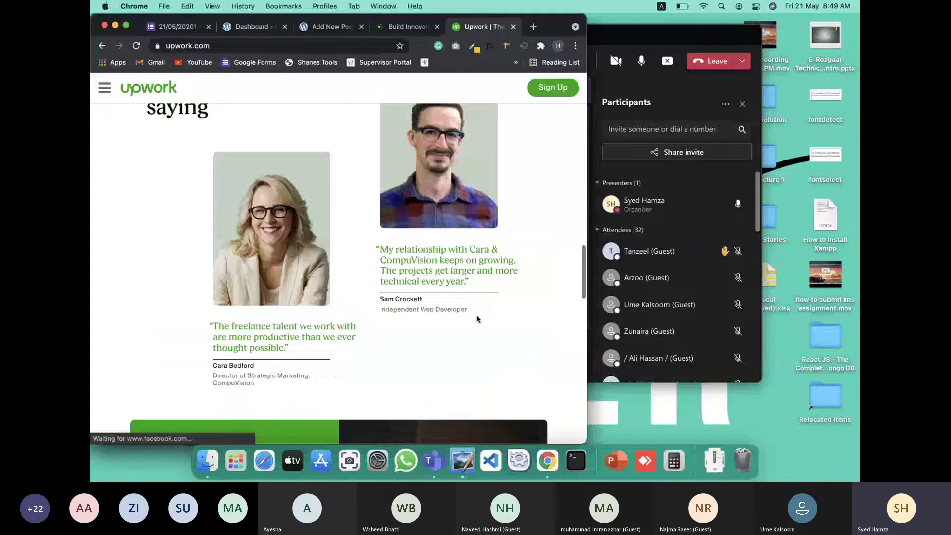
{"action": "scroll", "coordinate": [477, 319], "scroll_direction": "up", "scroll_amount": 1}
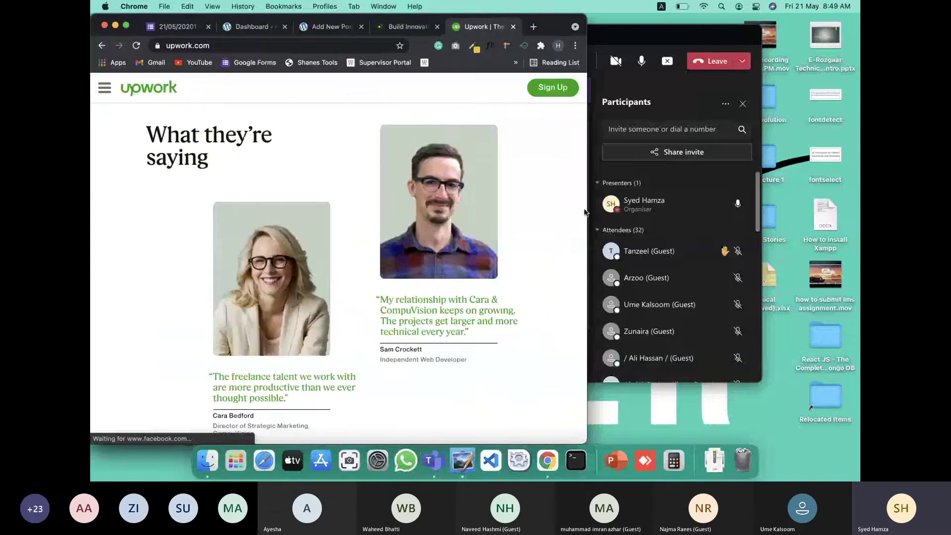
{"action": "scroll", "coordinate": [584, 212], "scroll_direction": "up", "scroll_amount": 1}
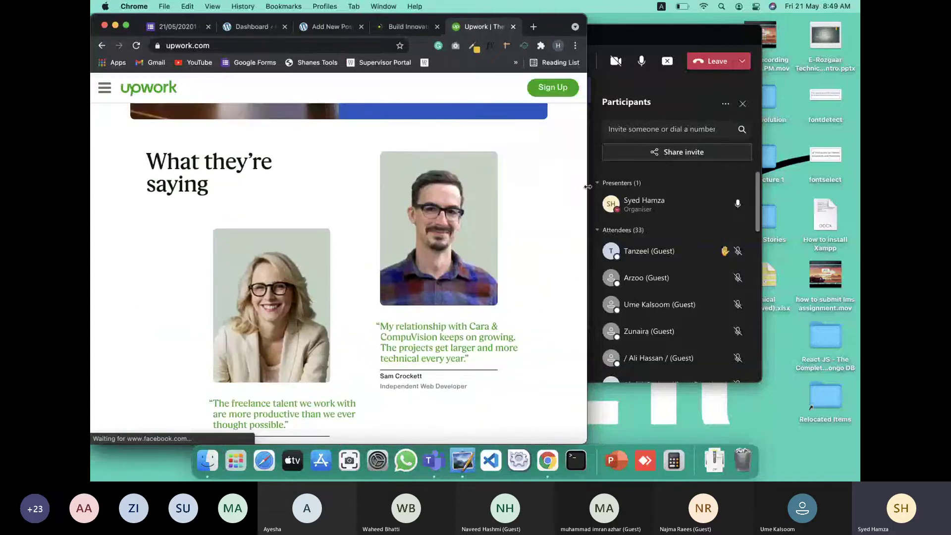
{"action": "left_click_drag", "start_coordinate": [588, 186], "coordinate": [525, 188]}
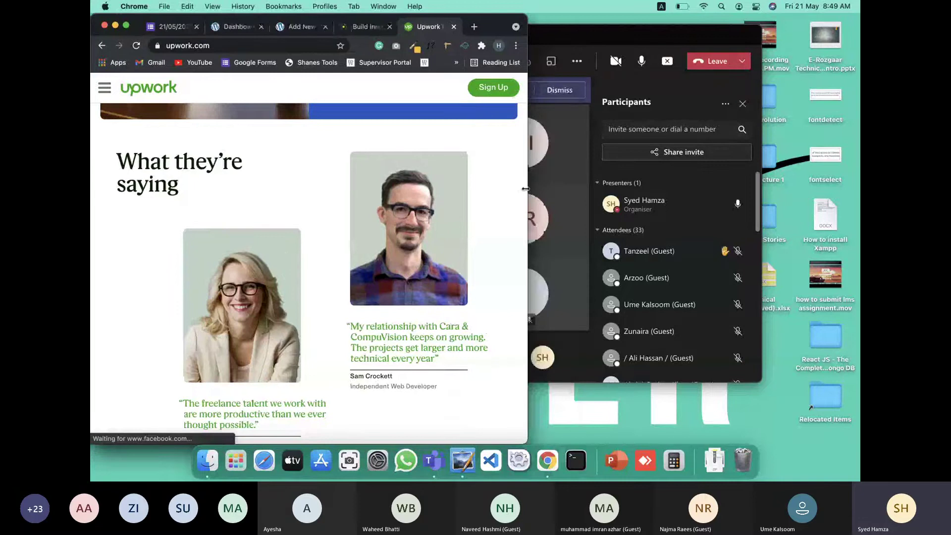
{"action": "left_click_drag", "start_coordinate": [525, 189], "coordinate": [486, 188]}
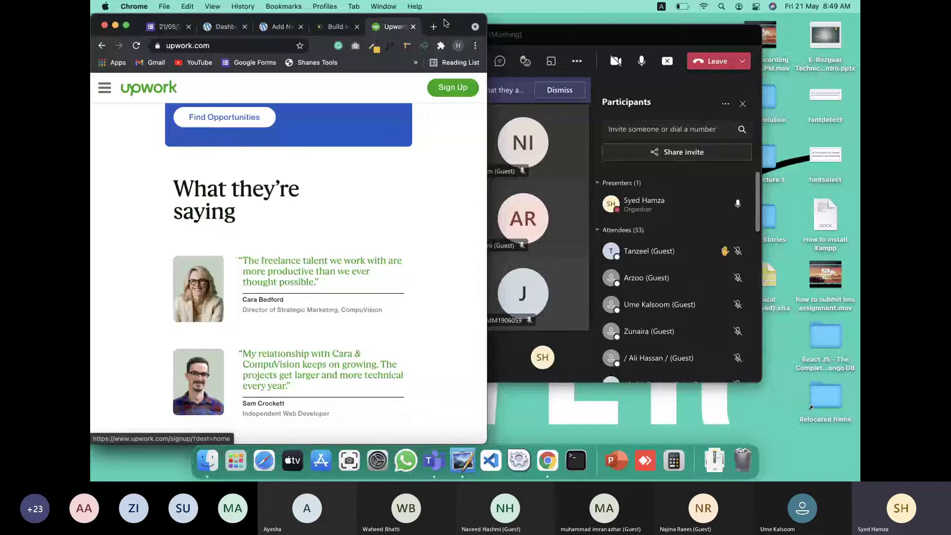
{"action": "double_click", "coordinate": [445, 23]}
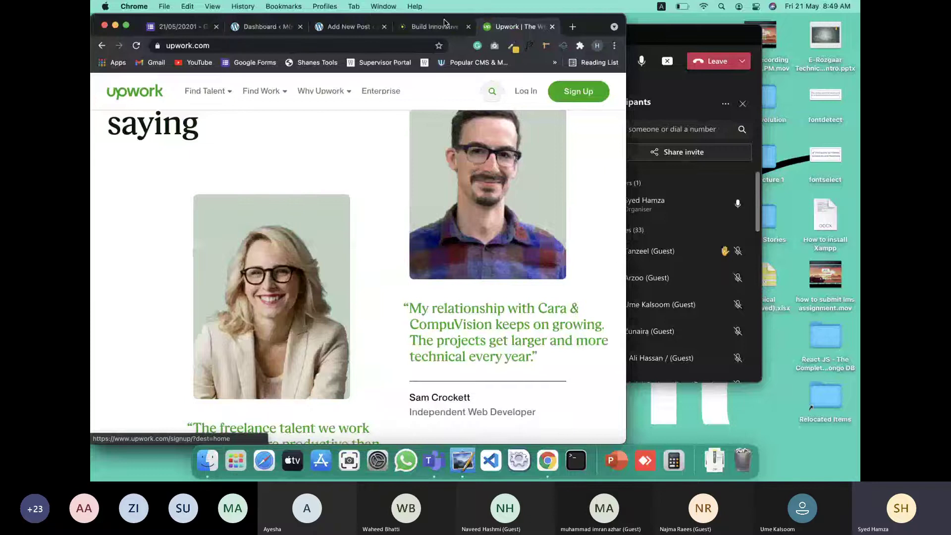
{"action": "double_click", "coordinate": [445, 22]}
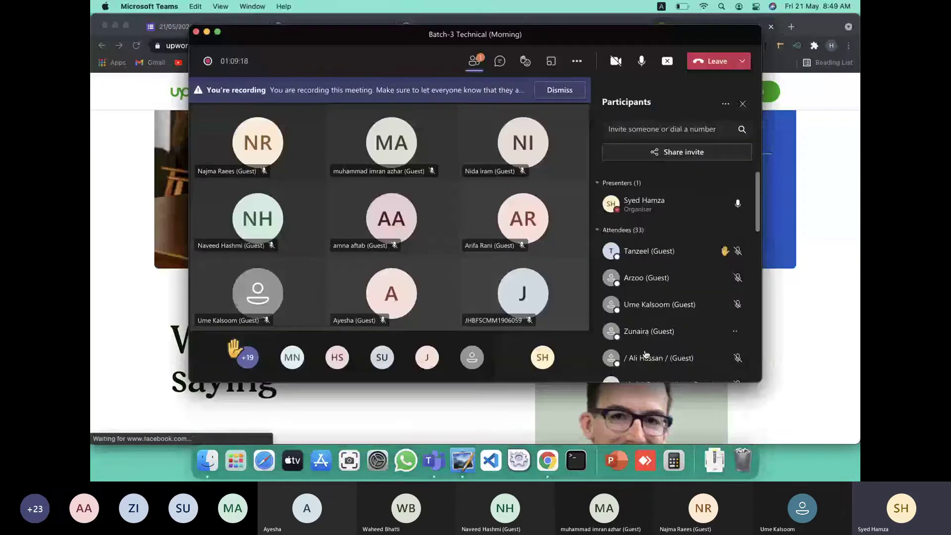
{"action": "left_click", "coordinate": [470, 425]}
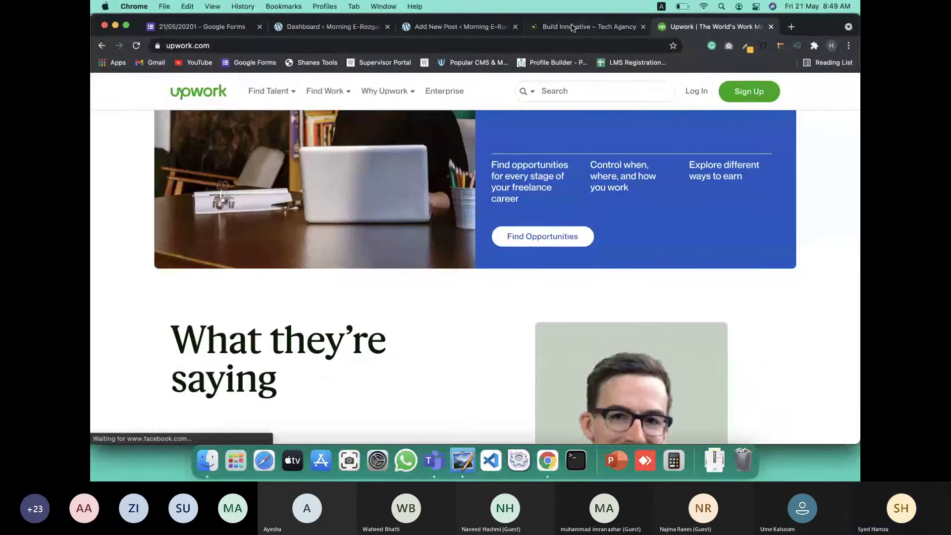
Erase the whole table-and-arrows sketch from the Paint X canvas and switch back to the WordPress dashboard in Chrome.
{"action": "left_click", "coordinate": [458, 27]}
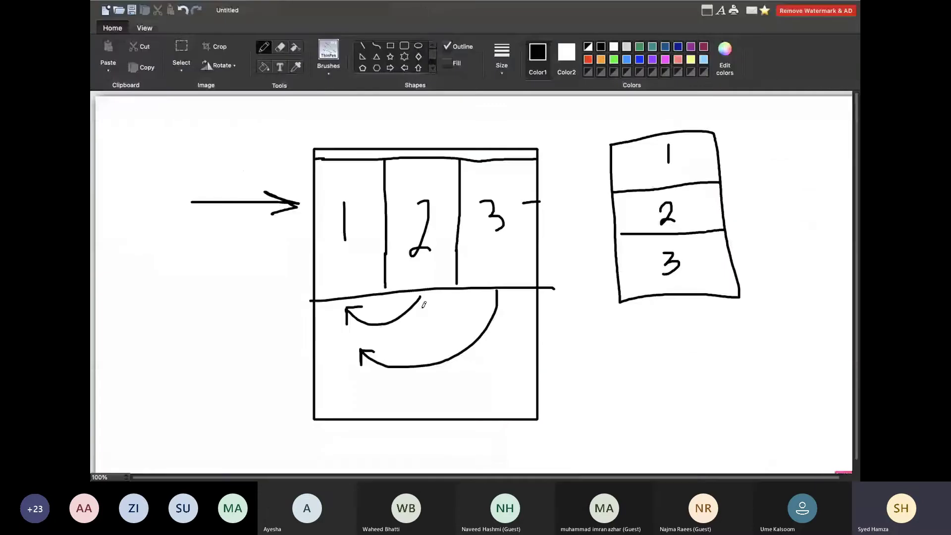
{"action": "left_click", "coordinate": [181, 50]}
{"action": "mouse_move", "coordinate": [150, 112]}
{"action": "left_mouse_down"}
{"action": "mouse_move", "coordinate": [761, 301]}
{"action": "mouse_move", "coordinate": [835, 441]}
{"action": "left_mouse_up"}
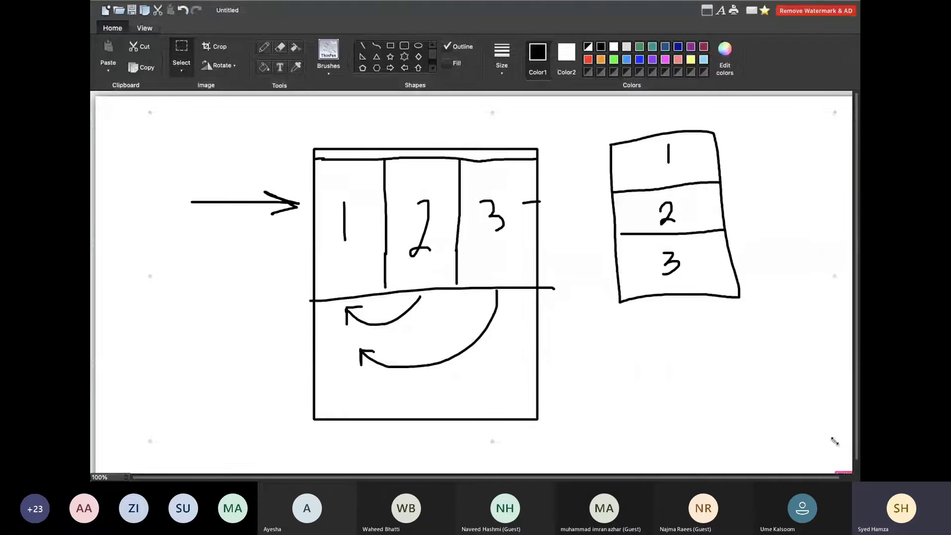
{"action": "key", "text": "Delete"}
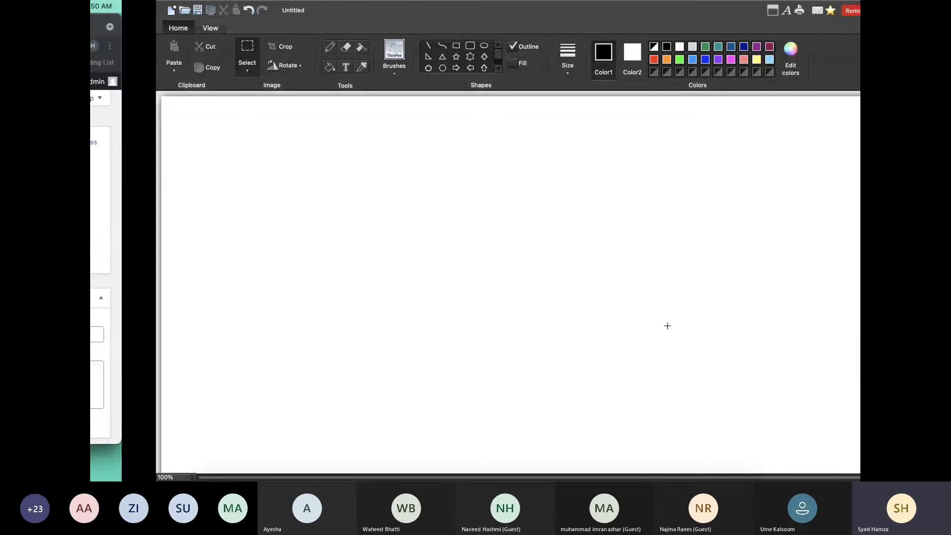
{"action": "key", "text": "super+Tab"}
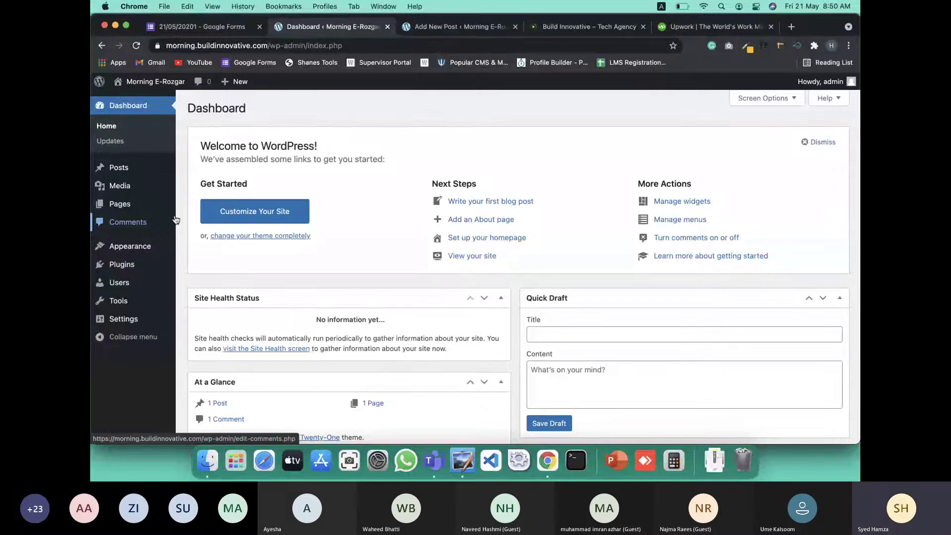
Switch from the Dashboard to the blank Add New Post block editor tab.
{"action": "mouse_move", "coordinate": [124, 212]}
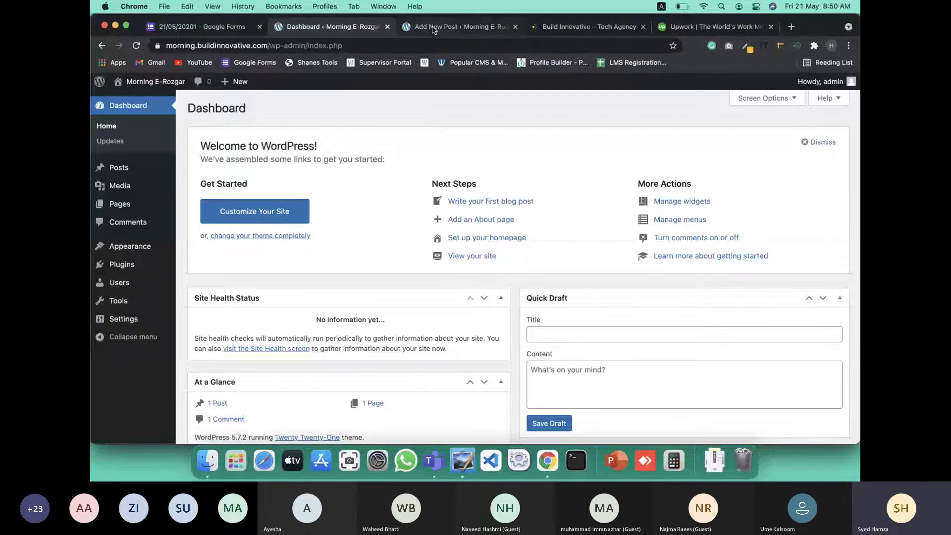
{"action": "left_click", "coordinate": [433, 27]}
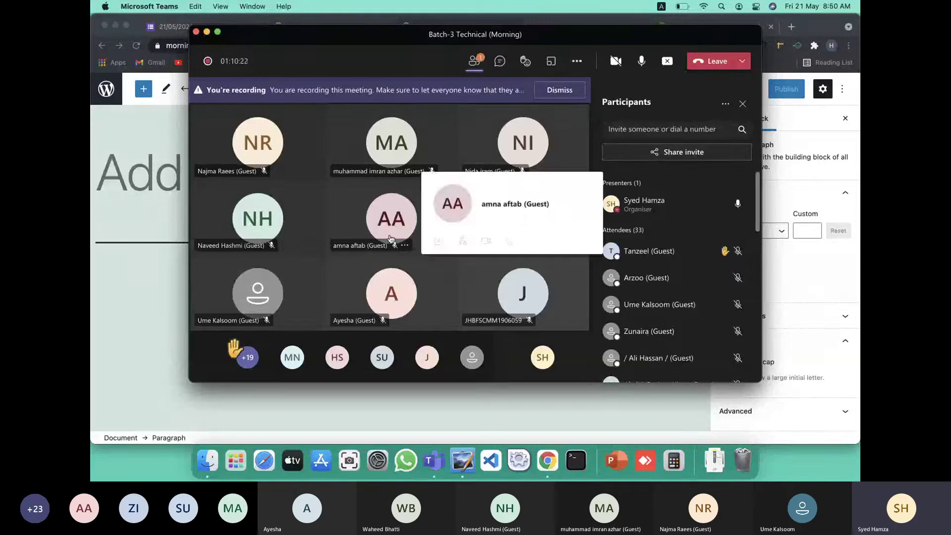
{"action": "mouse_move", "coordinate": [395, 150]}
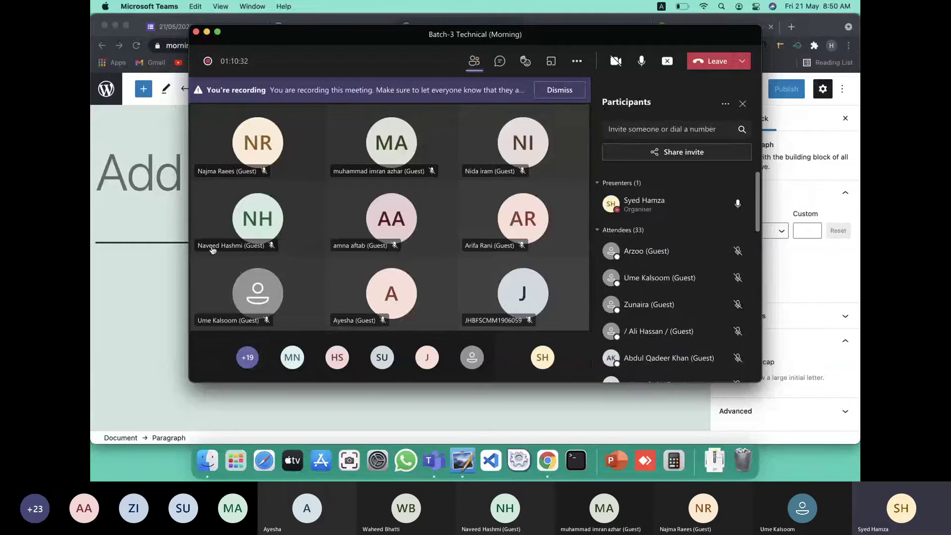
{"action": "mouse_move", "coordinate": [216, 173]}
{"action": "mouse_move", "coordinate": [278, 308]}
Bring the untitled Add New Post editor in front of Teams and focus its empty paragraph block.
{"action": "left_click", "coordinate": [133, 296]}
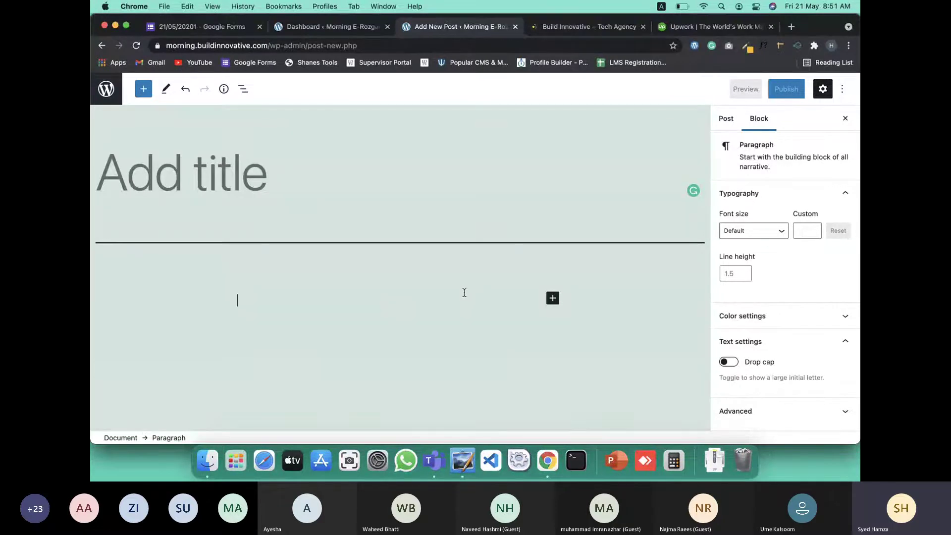
{"action": "left_click", "coordinate": [409, 266]}
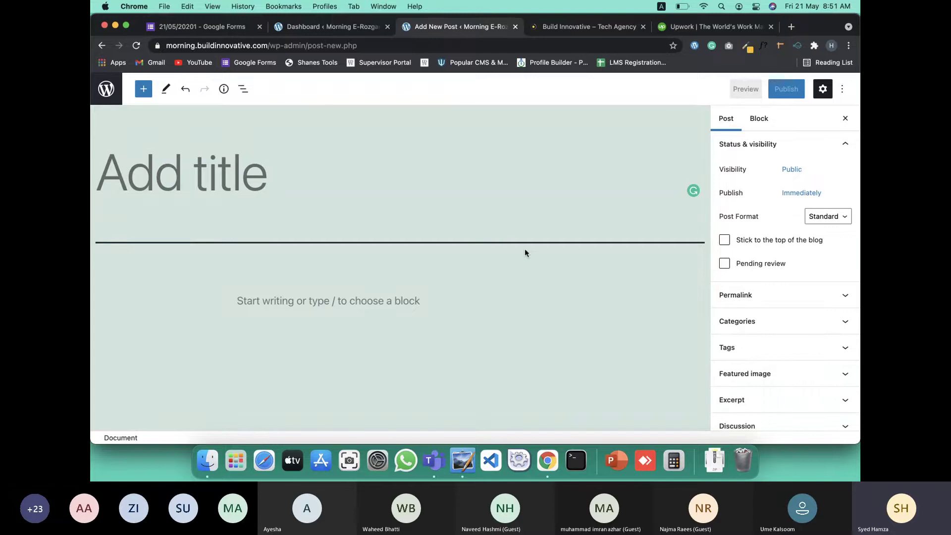
{"action": "left_click", "coordinate": [425, 308]}
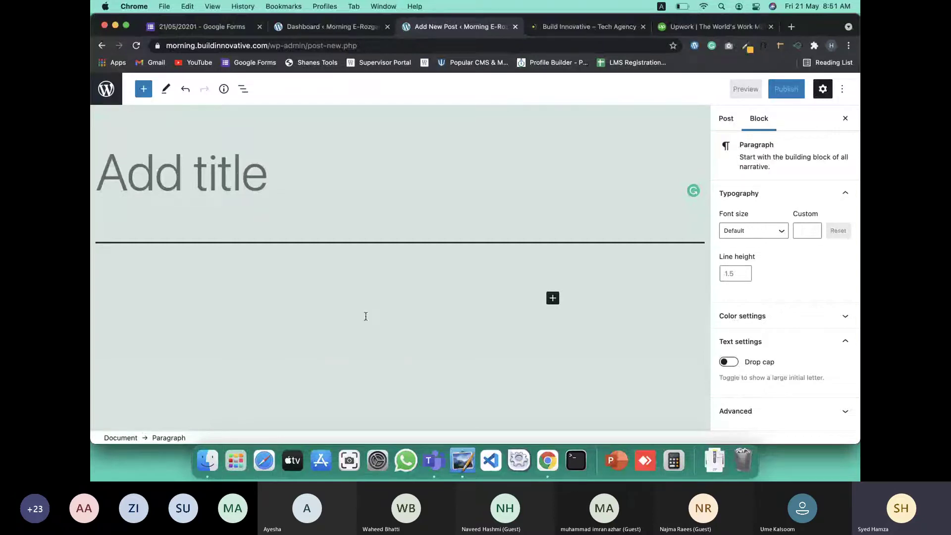
{"action": "key", "text": "super+Tab"}
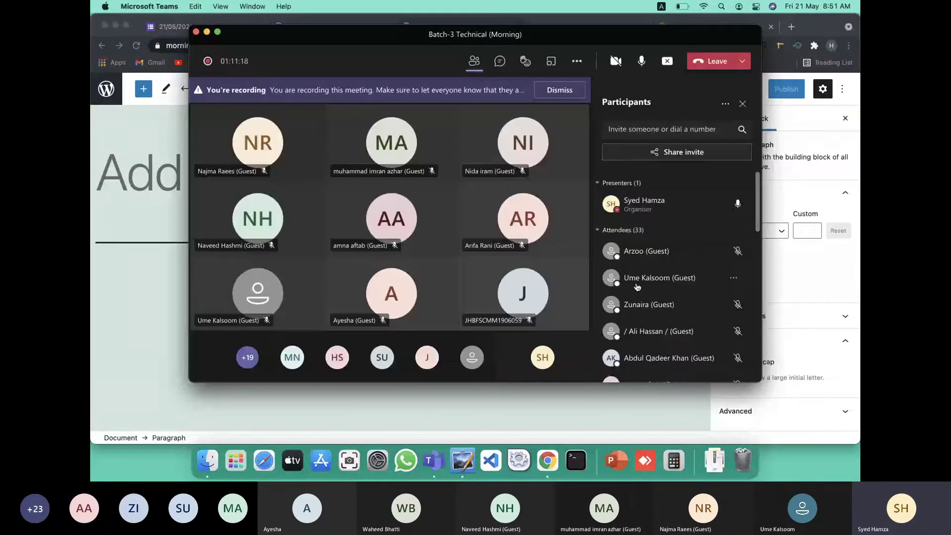
{"action": "left_click", "coordinate": [599, 403]}
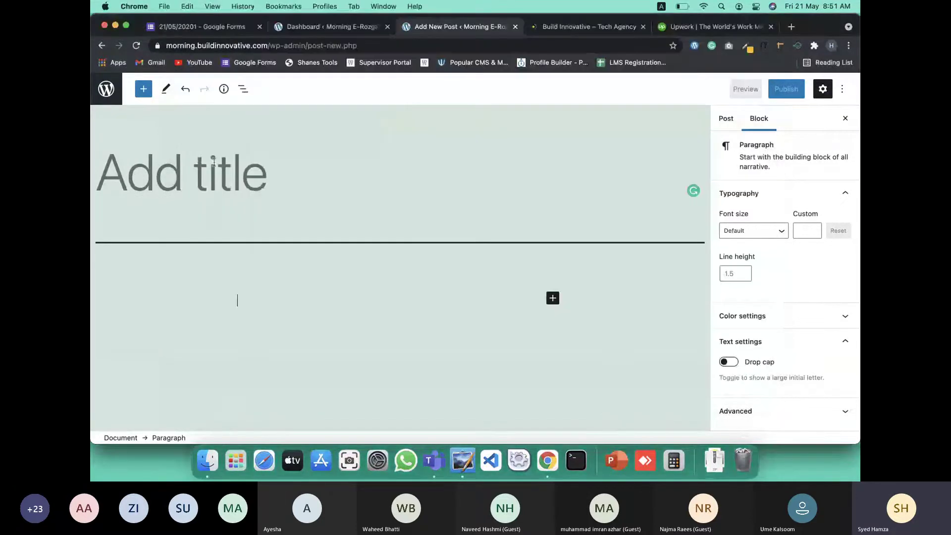
Browse the block inserter's Text, Media and Design sections down to Buttons, Columns, Group and Spacer.
{"action": "left_click", "coordinate": [144, 92]}
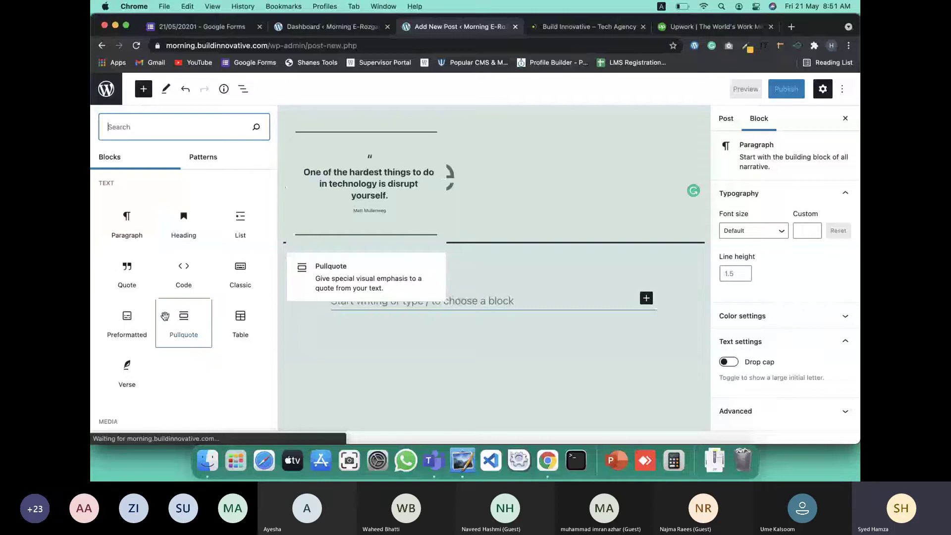
{"action": "scroll", "coordinate": [165, 307], "scroll_direction": "down", "scroll_amount": 4}
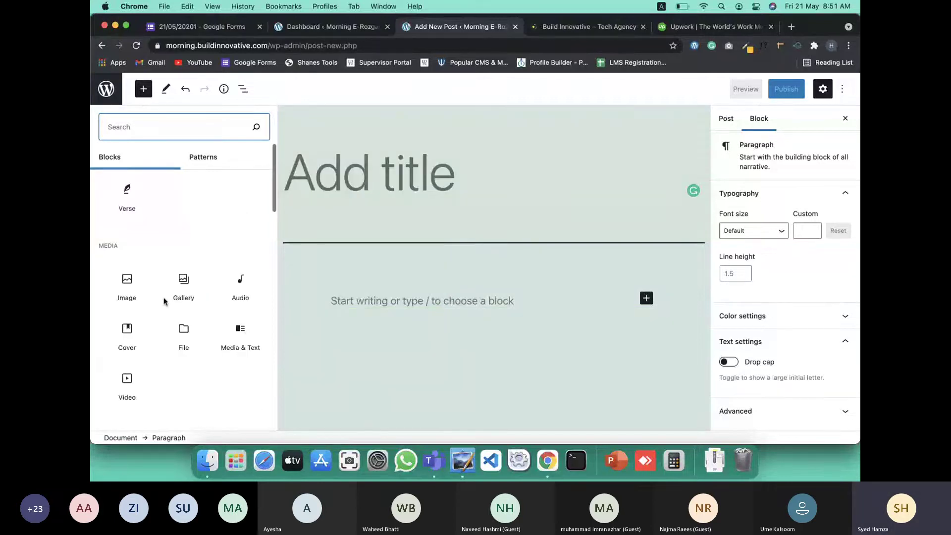
{"action": "scroll", "coordinate": [164, 312], "scroll_direction": "down", "scroll_amount": 1}
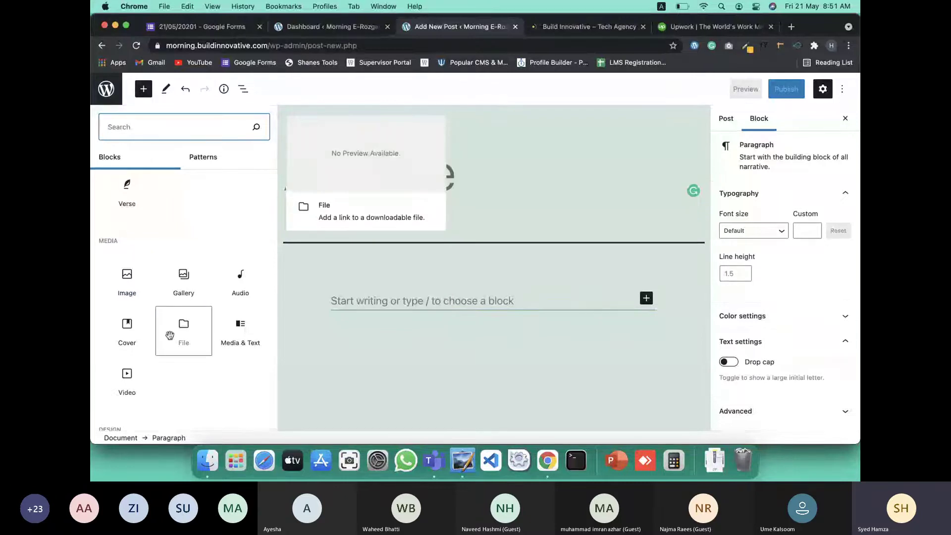
{"action": "scroll", "coordinate": [169, 335], "scroll_direction": "down", "scroll_amount": 4}
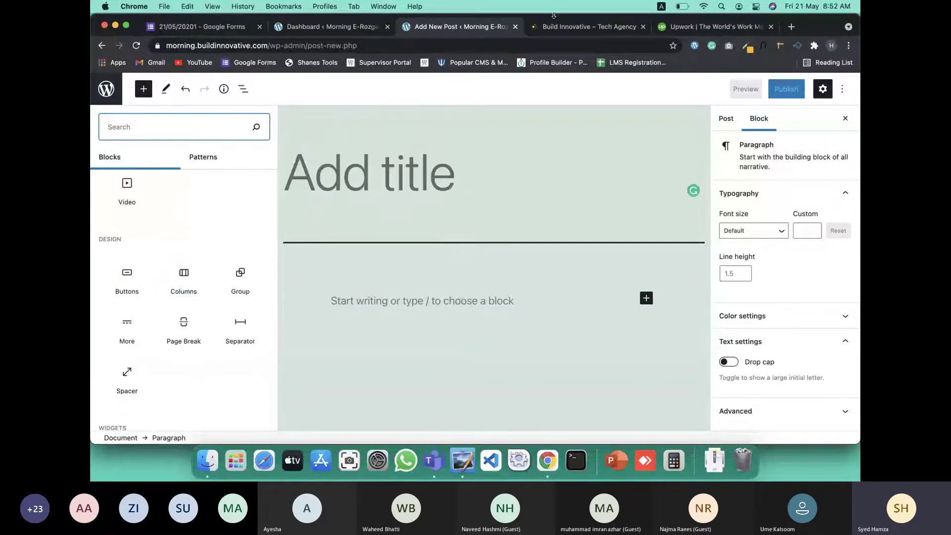
{"action": "left_click", "coordinate": [468, 460]}
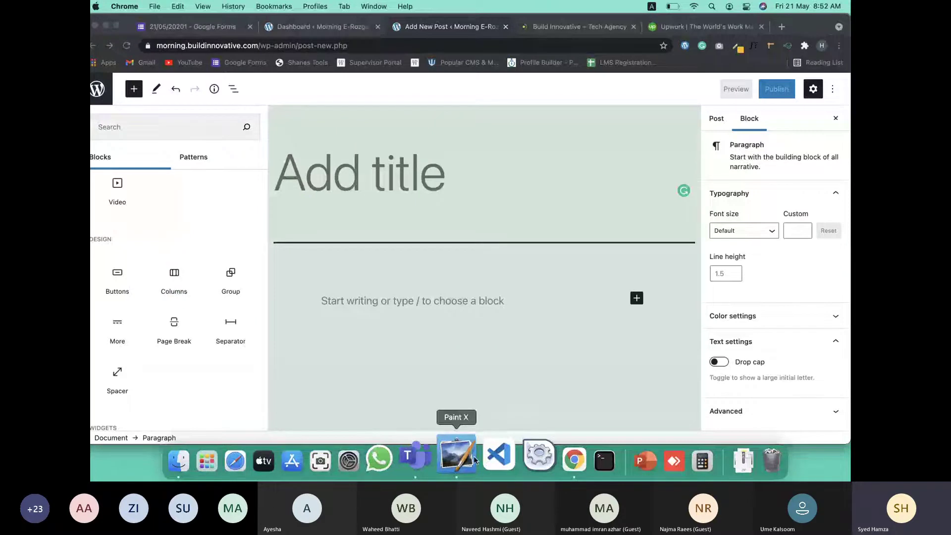
Try the Edit/Select mode dropdown and the List View outline, then show the whole post's settings.
{"action": "left_click", "coordinate": [305, 114]}
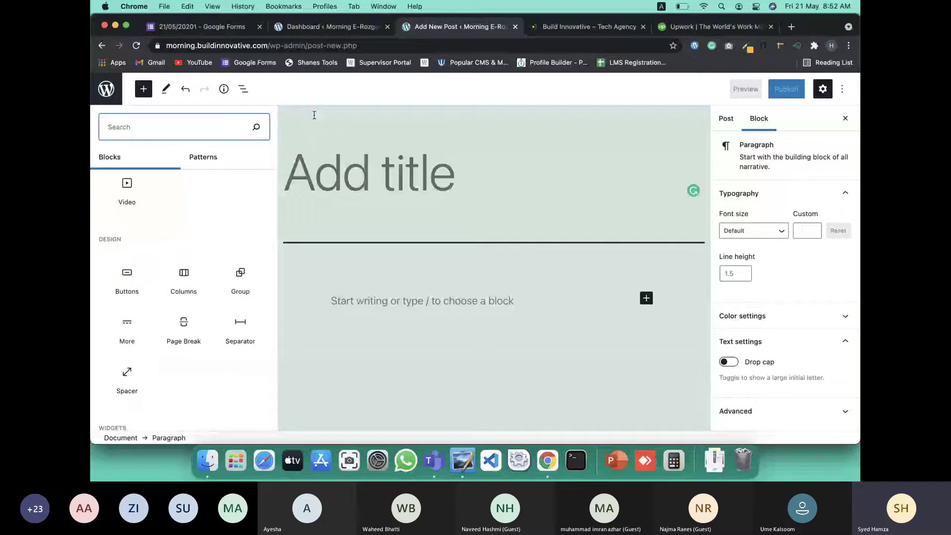
{"action": "left_click", "coordinate": [165, 89]}
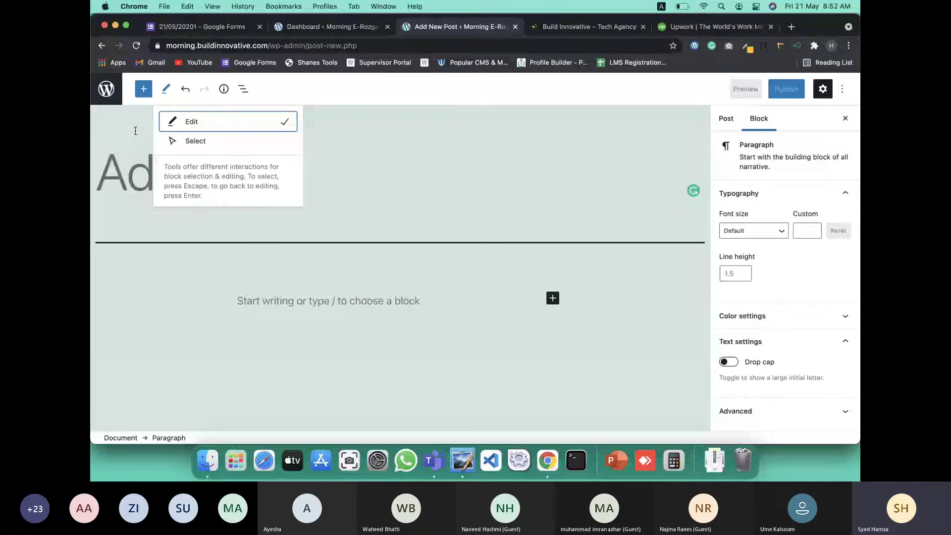
{"action": "left_click", "coordinate": [135, 131]}
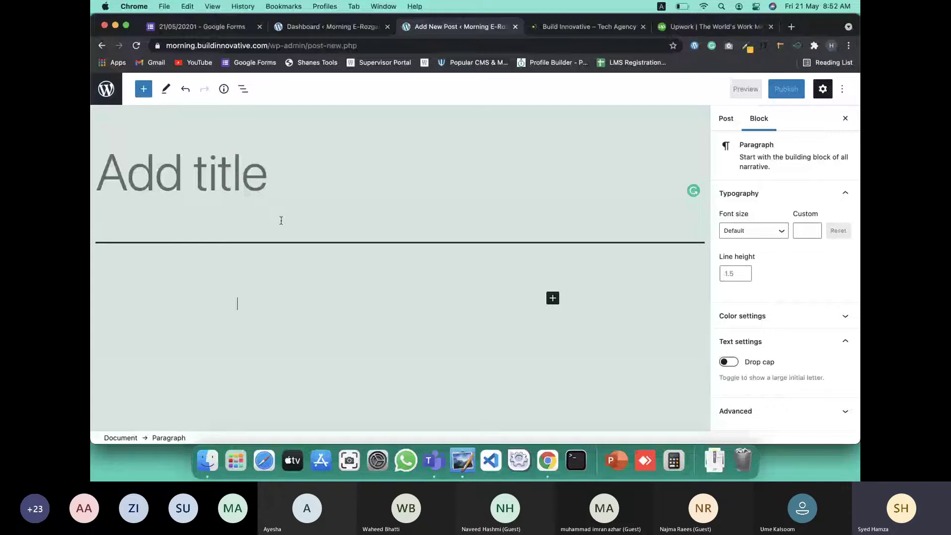
{"action": "key", "text": "ctrl+alt+o"}
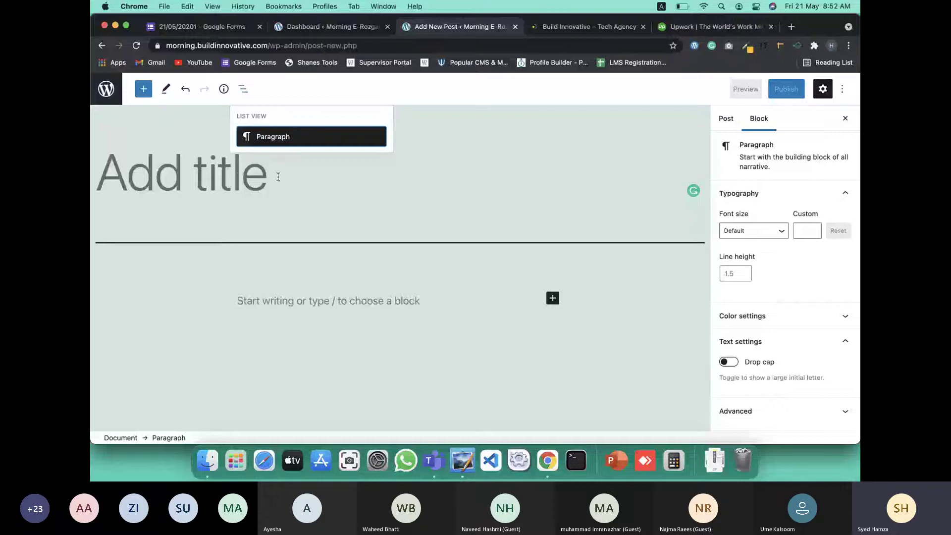
{"action": "left_click", "coordinate": [352, 272]}
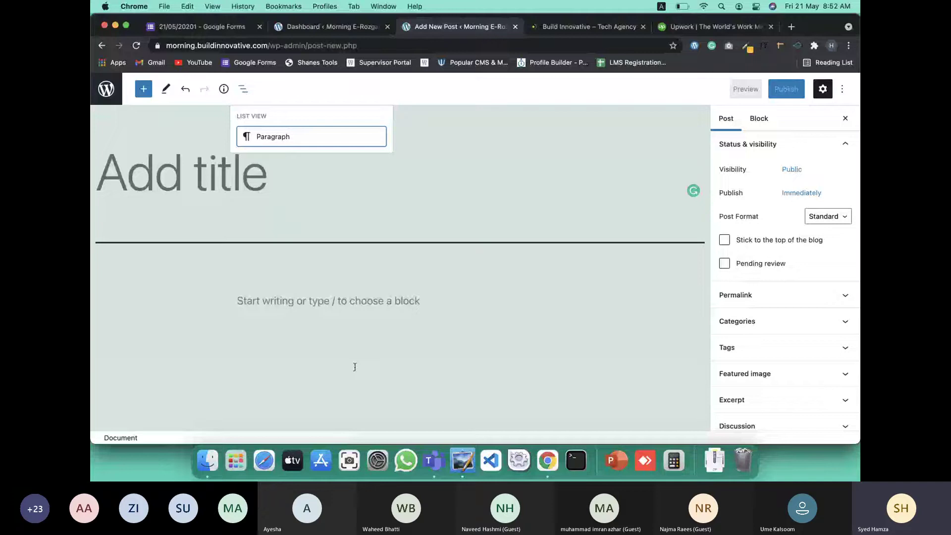
Open the three-dot Options menu with its View, Editor and Tools choices.
{"action": "scroll", "coordinate": [322, 178], "scroll_direction": "down", "scroll_amount": 2}
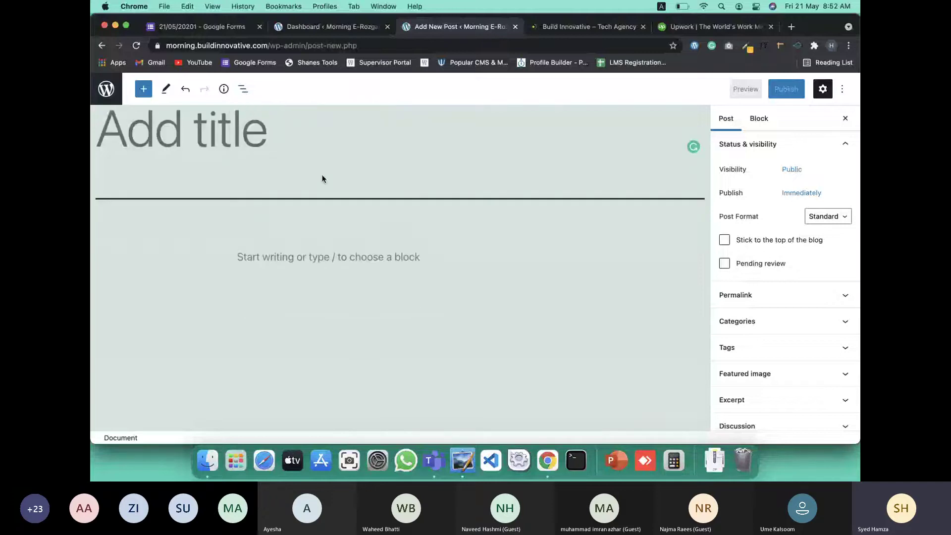
{"action": "scroll", "coordinate": [322, 179], "scroll_direction": "up", "scroll_amount": 2}
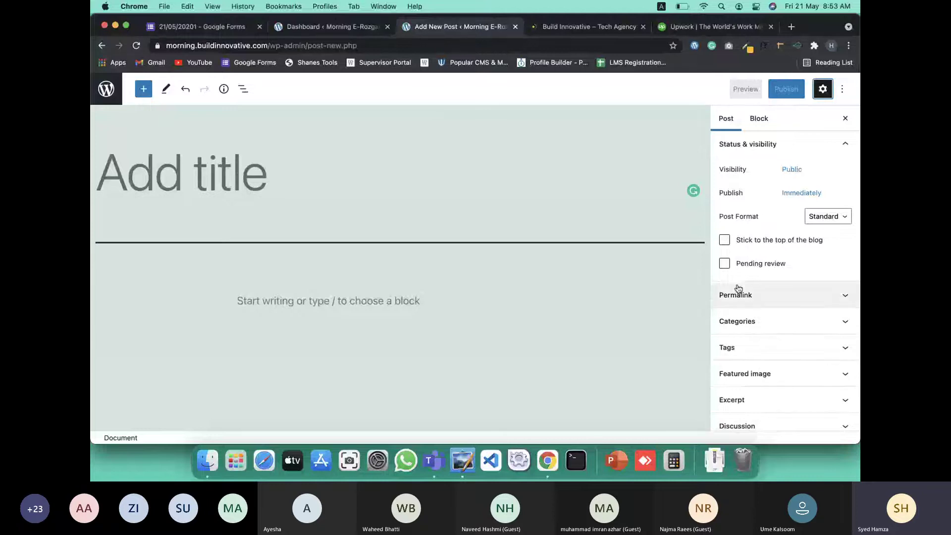
{"action": "scroll", "coordinate": [740, 287], "scroll_direction": "down", "scroll_amount": 1}
{"action": "scroll", "coordinate": [758, 223], "scroll_direction": "up", "scroll_amount": 1}
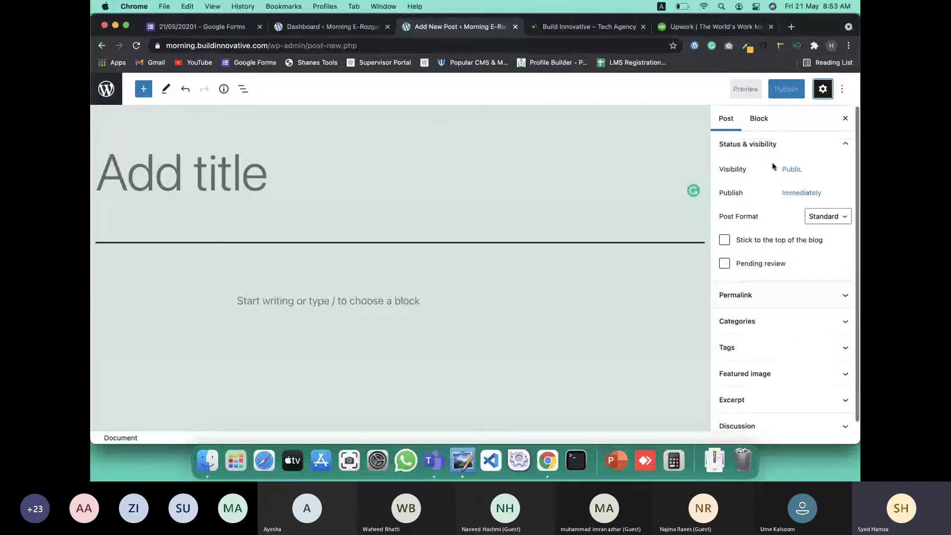
{"action": "left_click", "coordinate": [842, 89]}
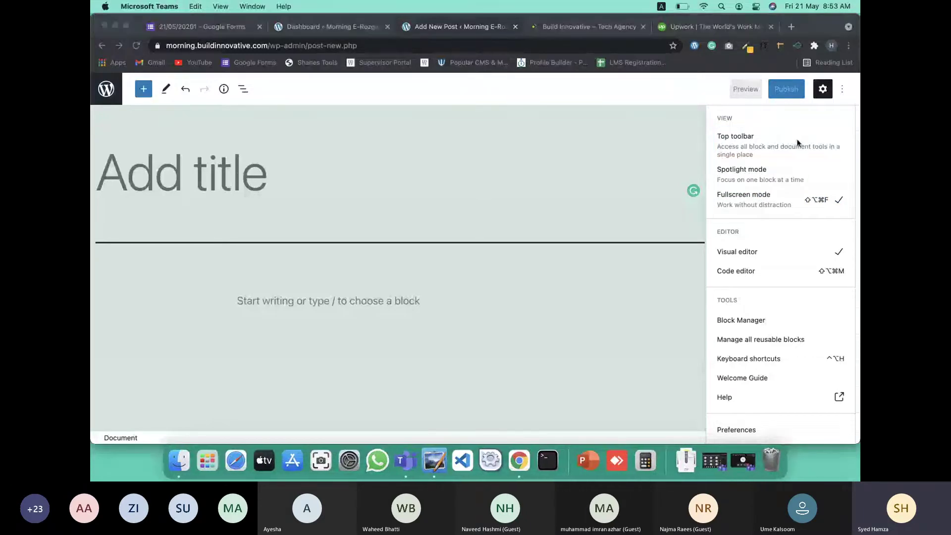
Toggle Top toolbar and Fullscreen mode off and on, leaving Top toolbar off and Fullscreen on.
{"action": "left_click", "coordinate": [776, 147]}
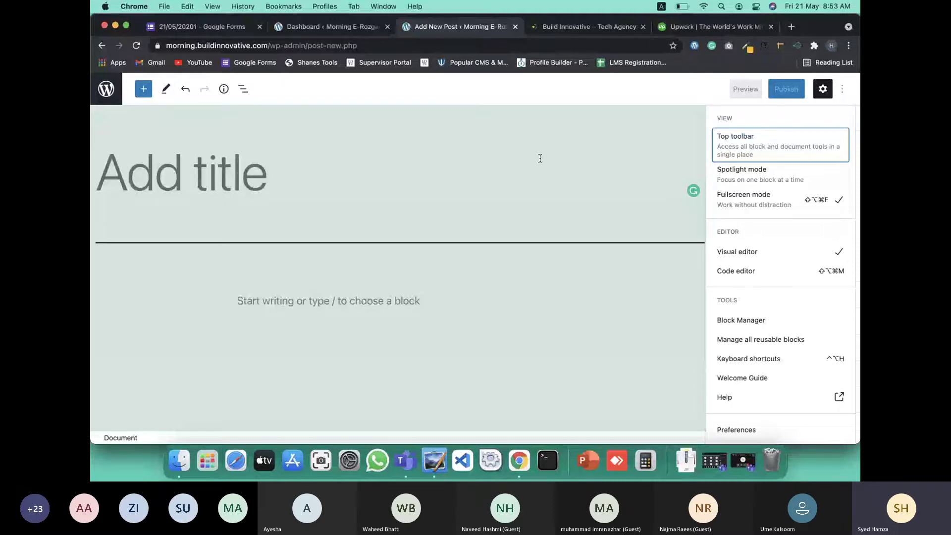
{"action": "left_click", "coordinate": [743, 136]}
{"action": "left_click", "coordinate": [391, 306]}
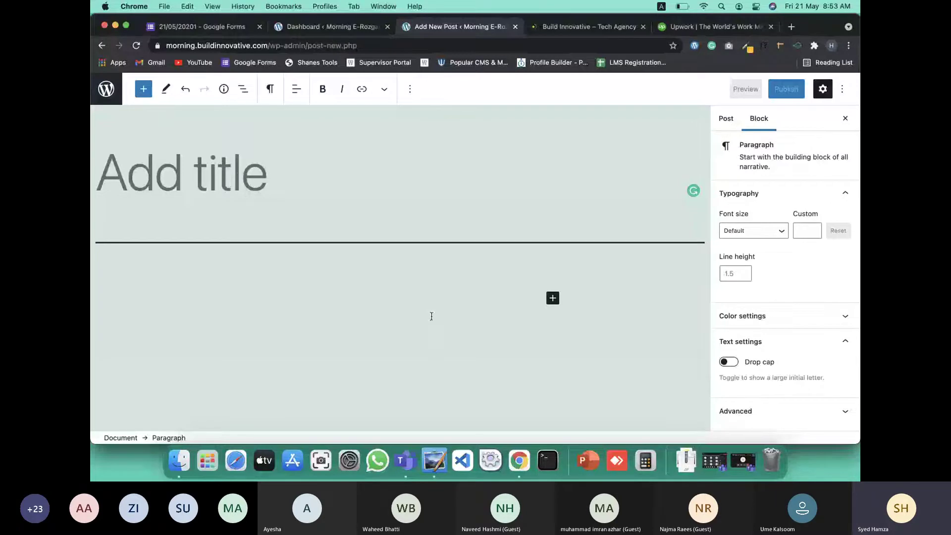
{"action": "left_click", "coordinate": [843, 88]}
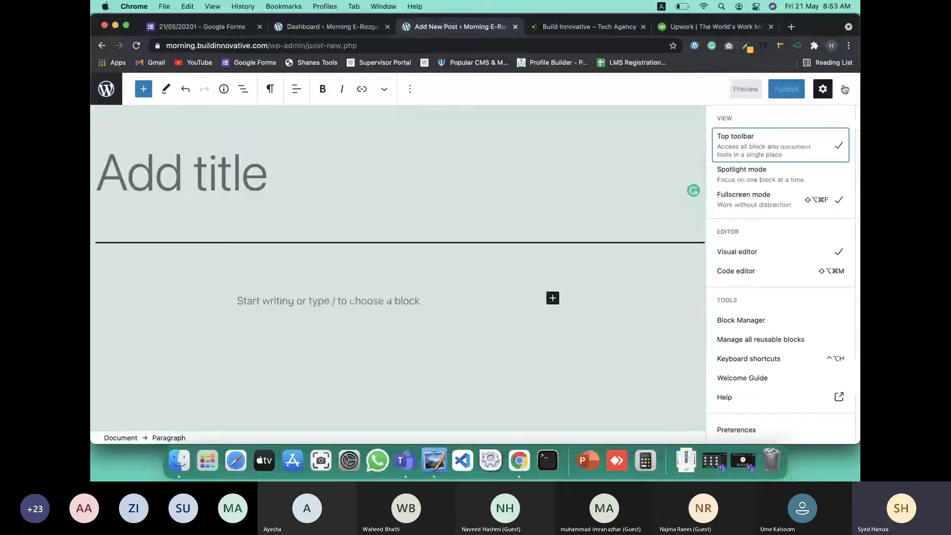
{"action": "left_click", "coordinate": [774, 147]}
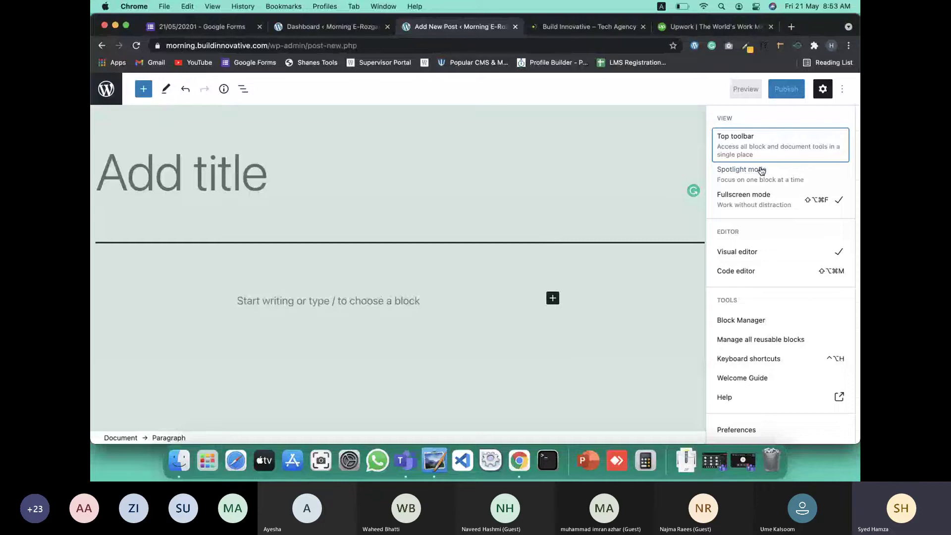
{"action": "left_click", "coordinate": [769, 201]}
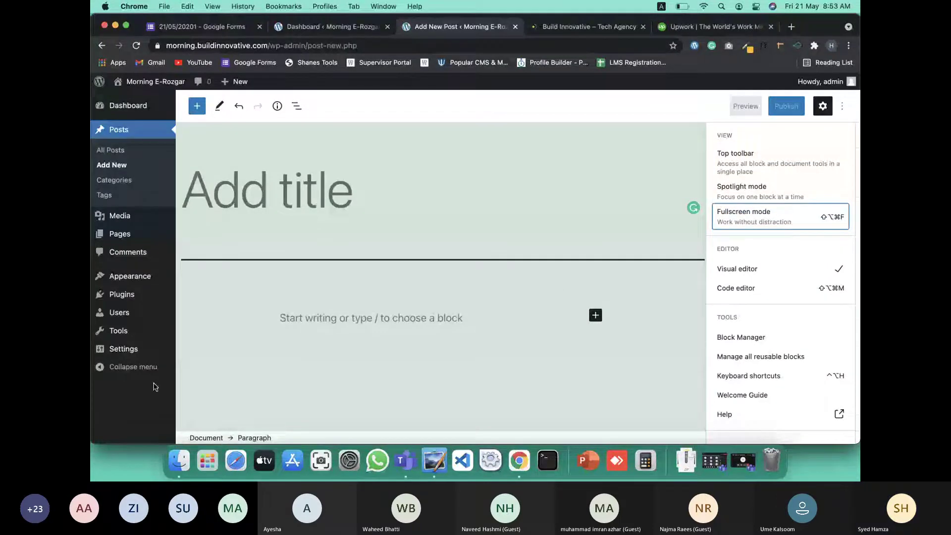
{"action": "left_click", "coordinate": [768, 217]}
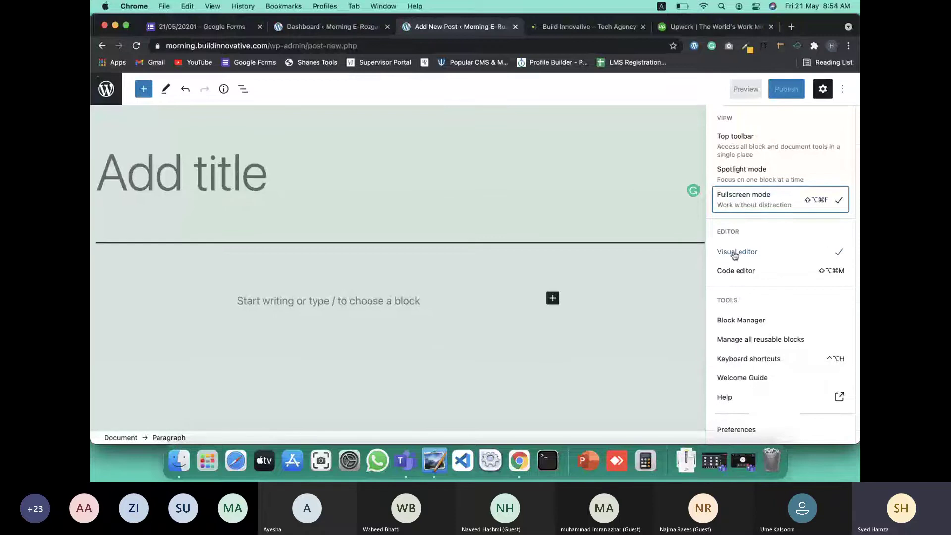
Switch to the Code editor and enter <p> Hello </p> as the post body.
{"action": "left_click", "coordinate": [736, 271]}
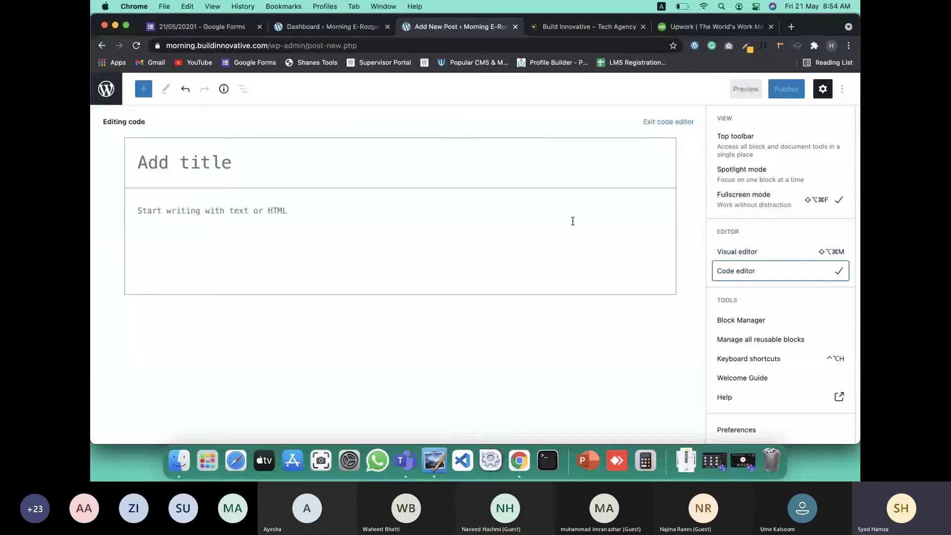
{"action": "left_click", "coordinate": [364, 228]}
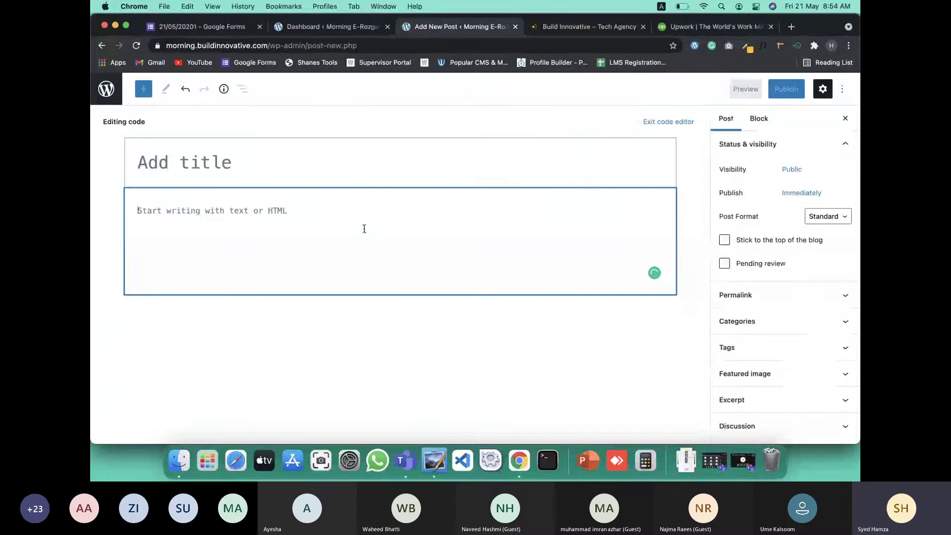
{"action": "type", "text": "<p>"}
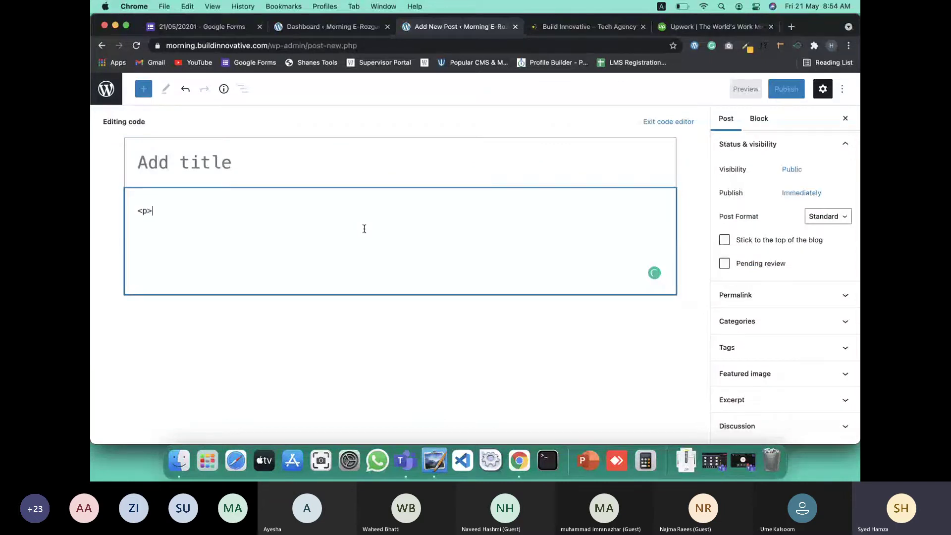
{"action": "type", "text": " Hello </o"}
{"action": "key", "text": "BackSpace"}
{"action": "type", "text": "p>"}
{"action": "left_click", "coordinate": [523, 360]}
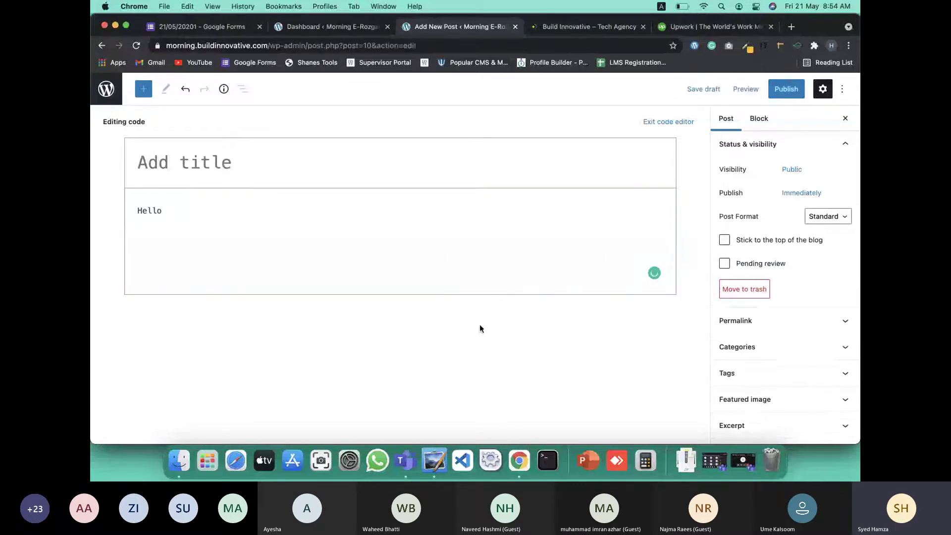
Delete the Hello text so the body is empty, and reopen the Options menu.
{"action": "left_click", "coordinate": [418, 216]}
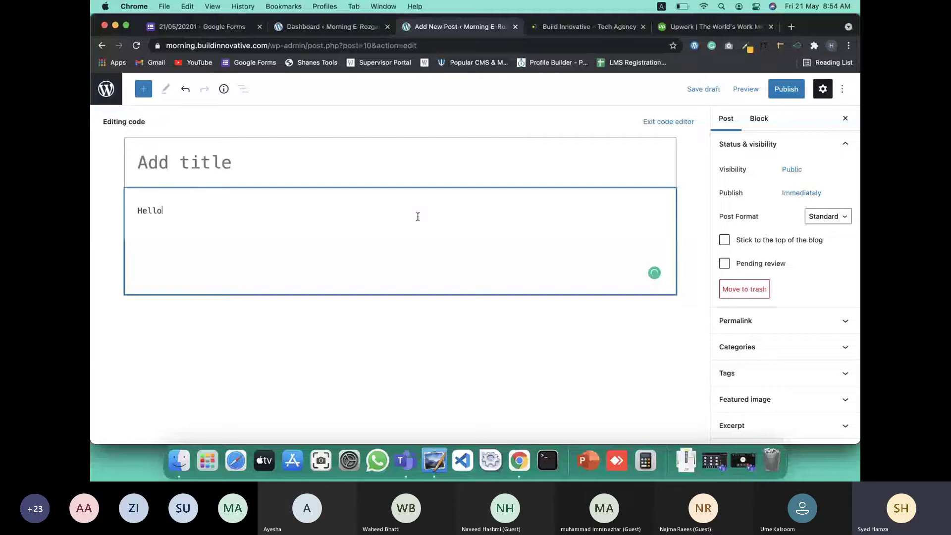
{"action": "key", "text": "BackSpace"}
{"action": "key", "text": "BackSpace"}
{"action": "key", "text": "BackSpace"}
{"action": "key", "text": "BackSpace"}
{"action": "key", "text": "BackSpace"}
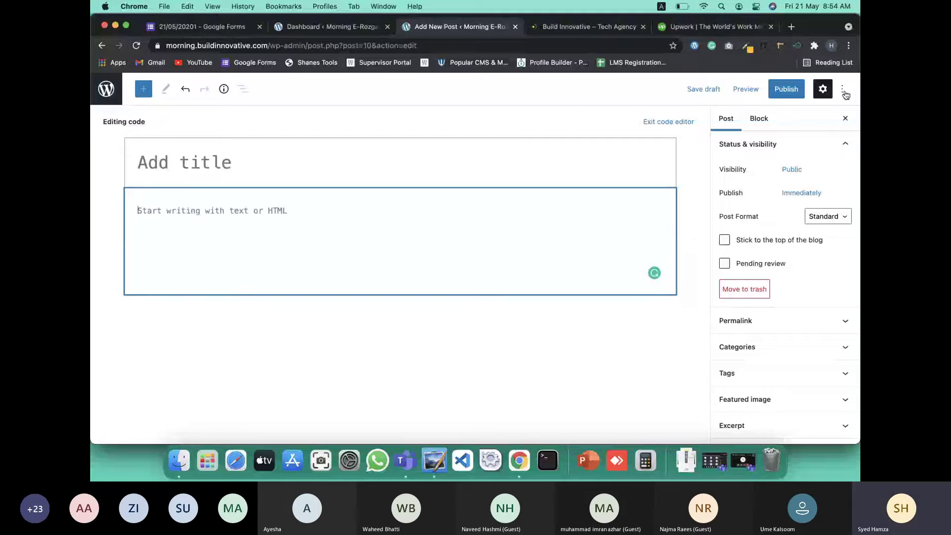
{"action": "left_click", "coordinate": [844, 92]}
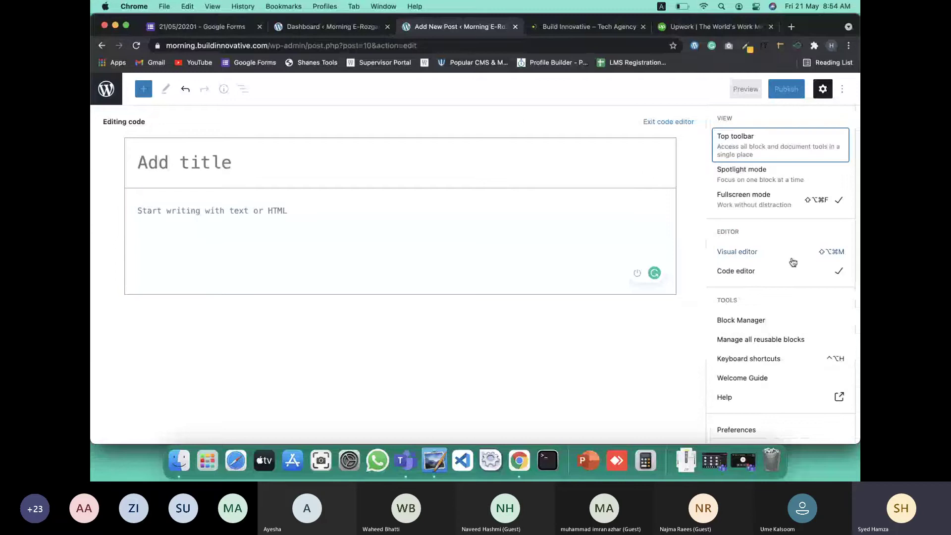
Switch the post back to the Visual editor and reopen the Options menu.
{"action": "left_click", "coordinate": [793, 262]}
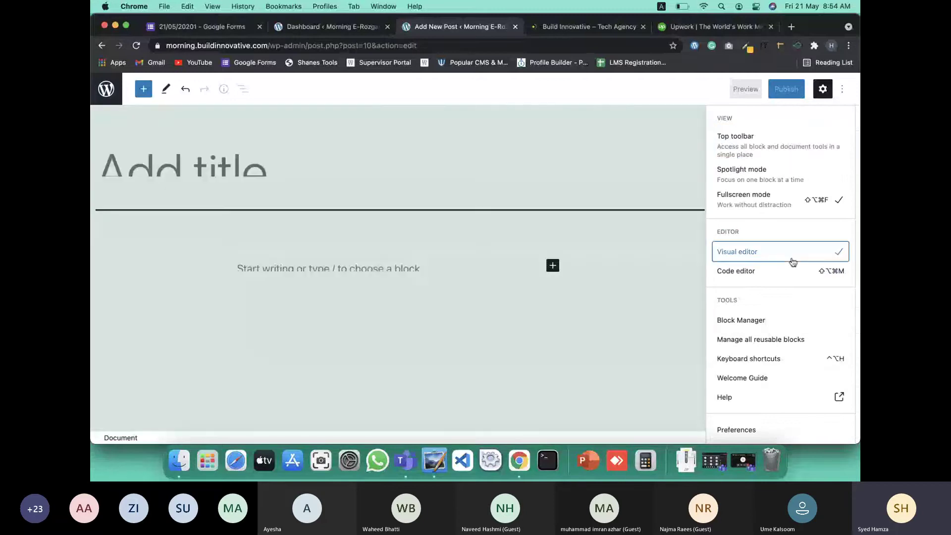
{"action": "left_click", "coordinate": [466, 268]}
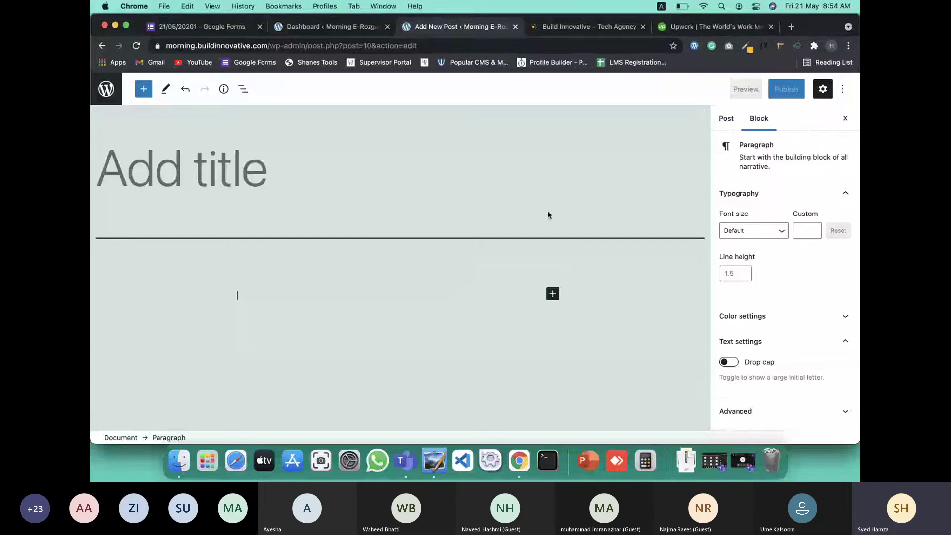
{"action": "left_click", "coordinate": [842, 89]}
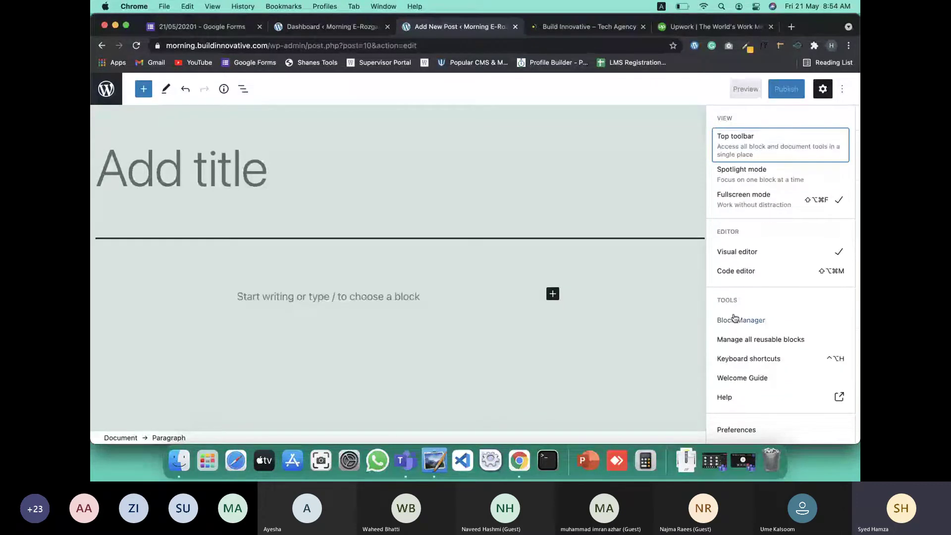
In Block Manager, disable and re-enable the Paragraph block type, then close it.
{"action": "left_click", "coordinate": [761, 323]}
{"action": "scroll", "coordinate": [414, 250], "scroll_direction": "down", "scroll_amount": 10}
{"action": "scroll", "coordinate": [414, 244], "scroll_direction": "up", "scroll_amount": 8}
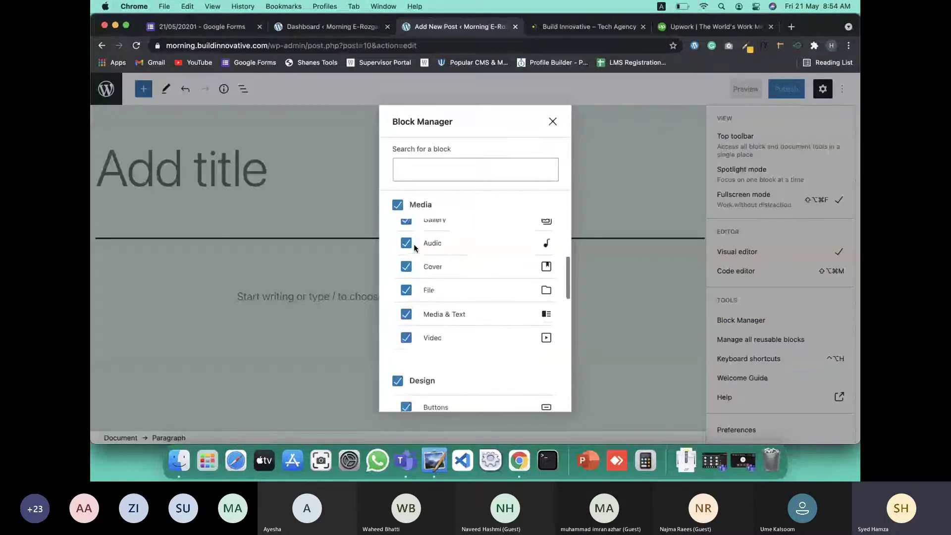
{"action": "scroll", "coordinate": [414, 244], "scroll_direction": "down", "scroll_amount": 8}
{"action": "scroll", "coordinate": [414, 244], "scroll_direction": "up", "scroll_amount": 10}
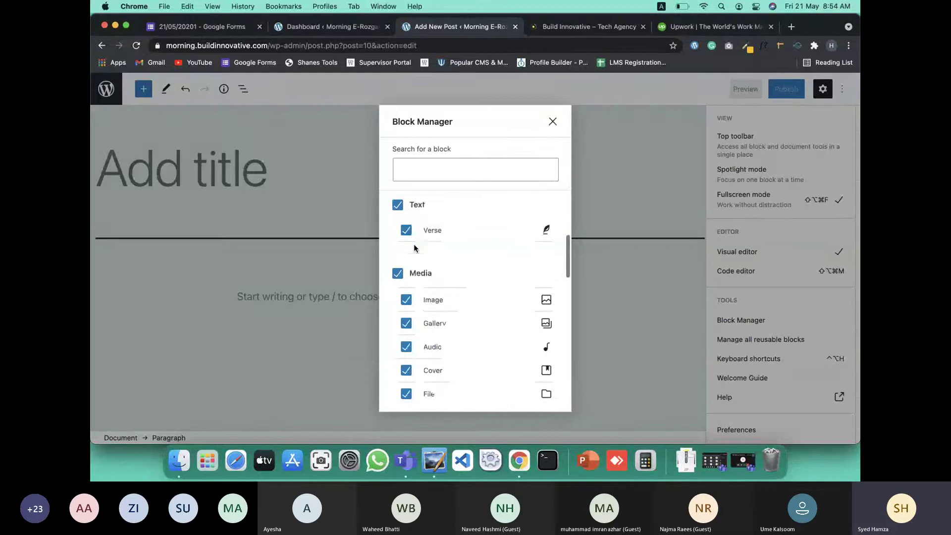
{"action": "scroll", "coordinate": [414, 244], "scroll_direction": "up", "scroll_amount": 5}
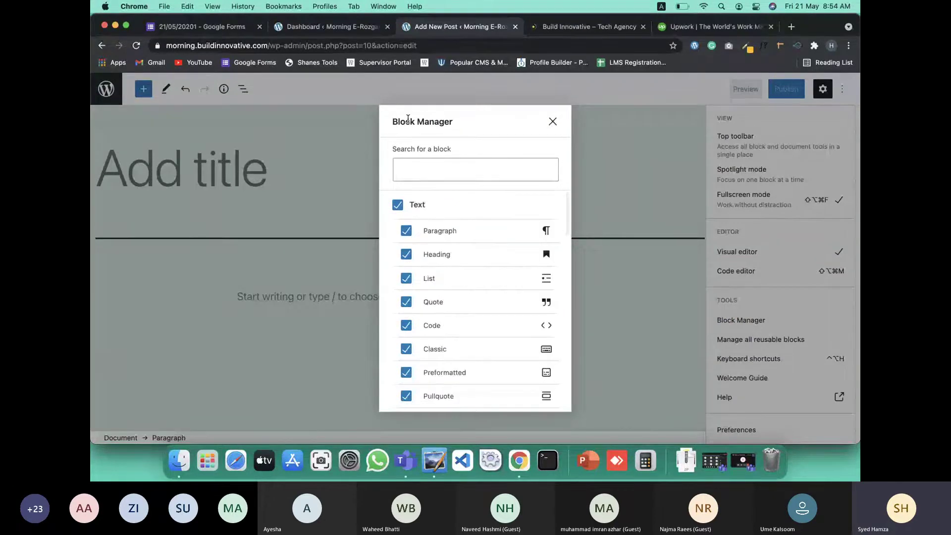
{"action": "left_click_drag", "start_coordinate": [405, 121], "coordinate": [429, 121]}
{"action": "left_click", "coordinate": [406, 232]}
{"action": "left_click", "coordinate": [407, 232]}
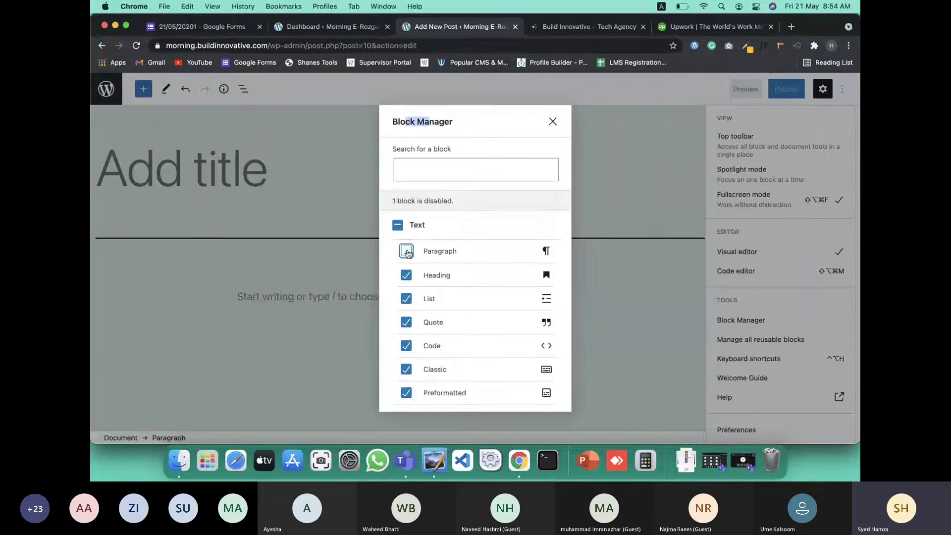
{"action": "left_click", "coordinate": [407, 231]}
{"action": "scroll", "coordinate": [491, 330], "scroll_direction": "down", "scroll_amount": 15}
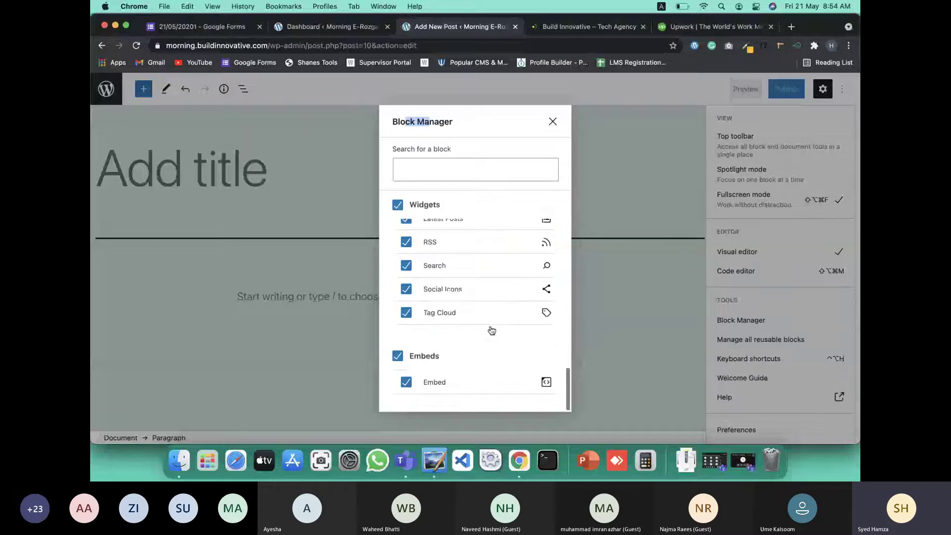
{"action": "key", "text": "Escape"}
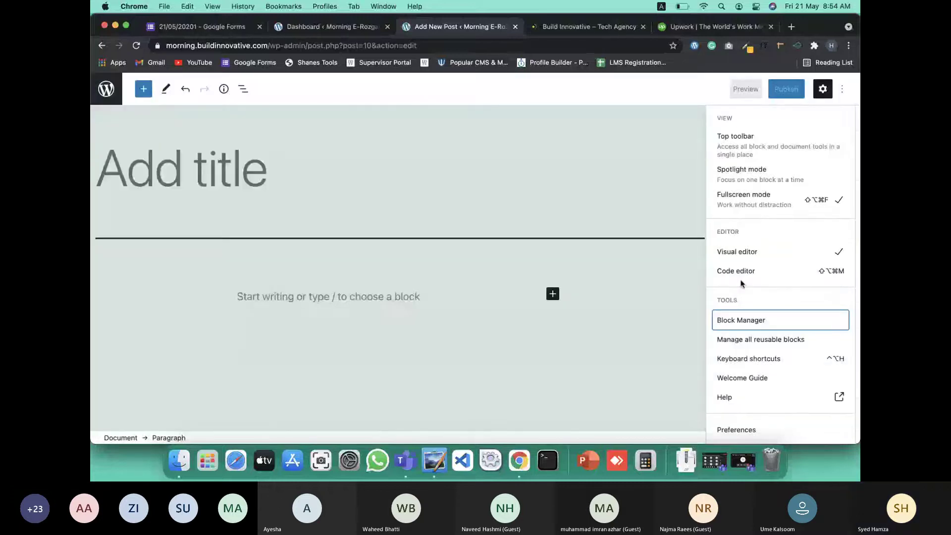
{"action": "left_click", "coordinate": [785, 342]}
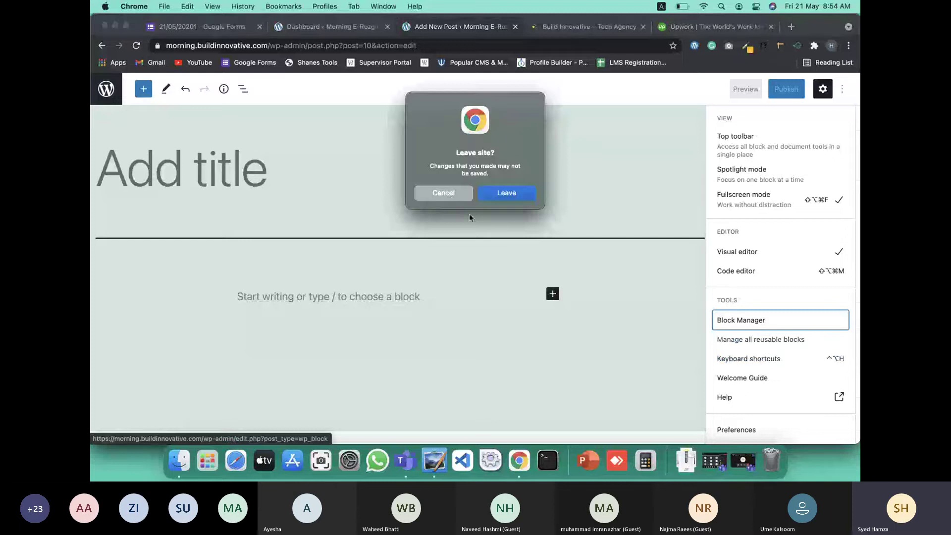
{"action": "left_click", "coordinate": [446, 193]}
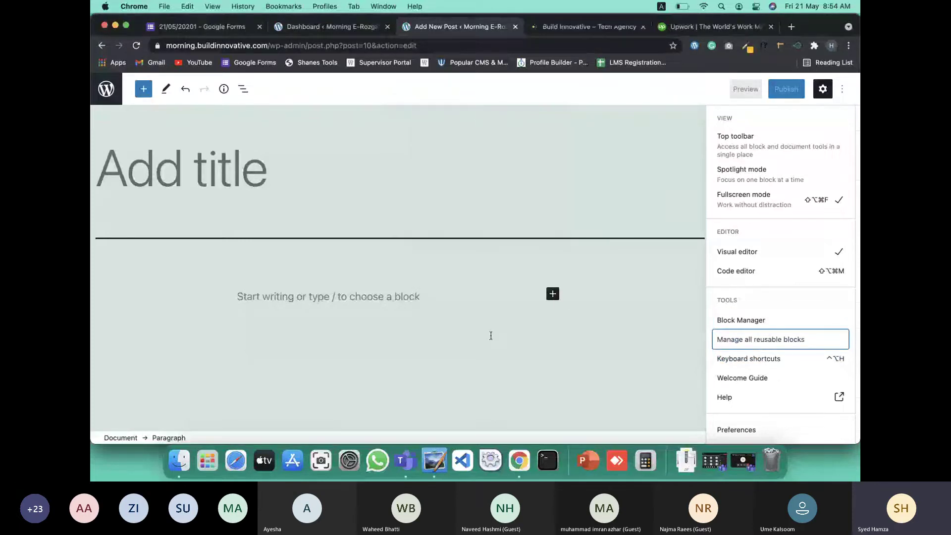
{"action": "left_click", "coordinate": [325, 29]}
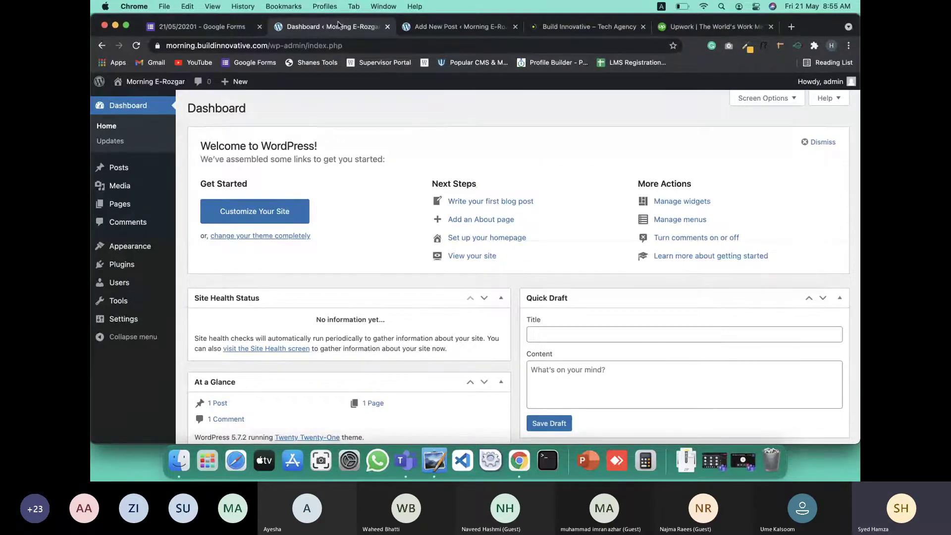
{"action": "key", "text": "ctrl+Tab"}
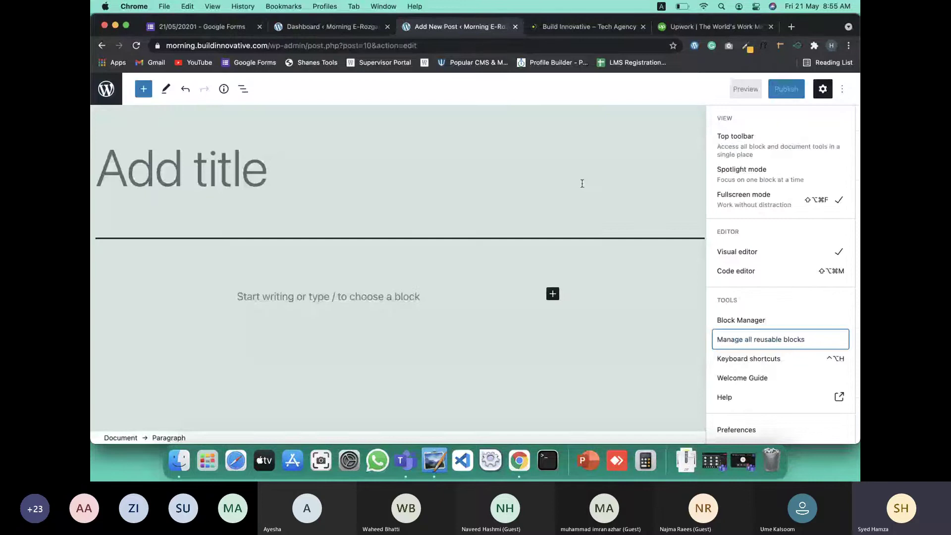
{"action": "left_click", "coordinate": [682, 256]}
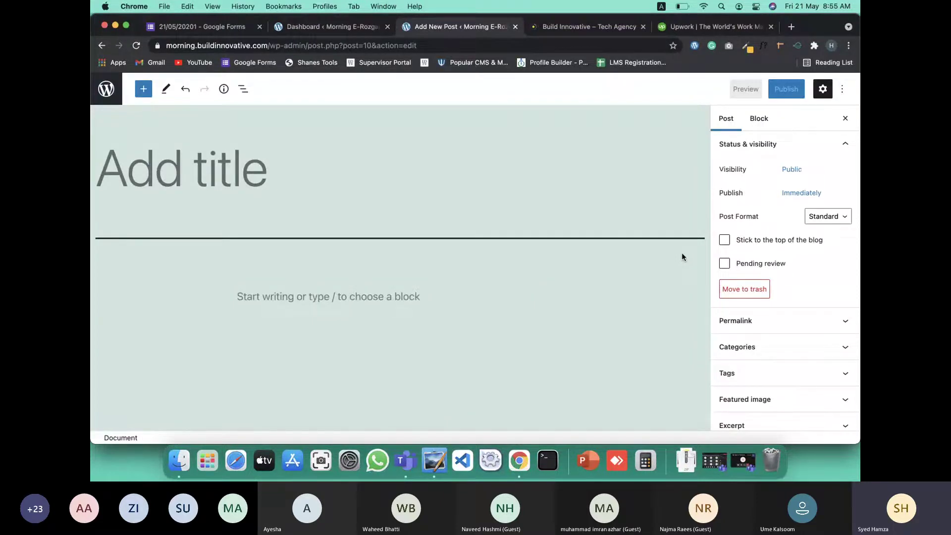
{"action": "left_click", "coordinate": [842, 92]}
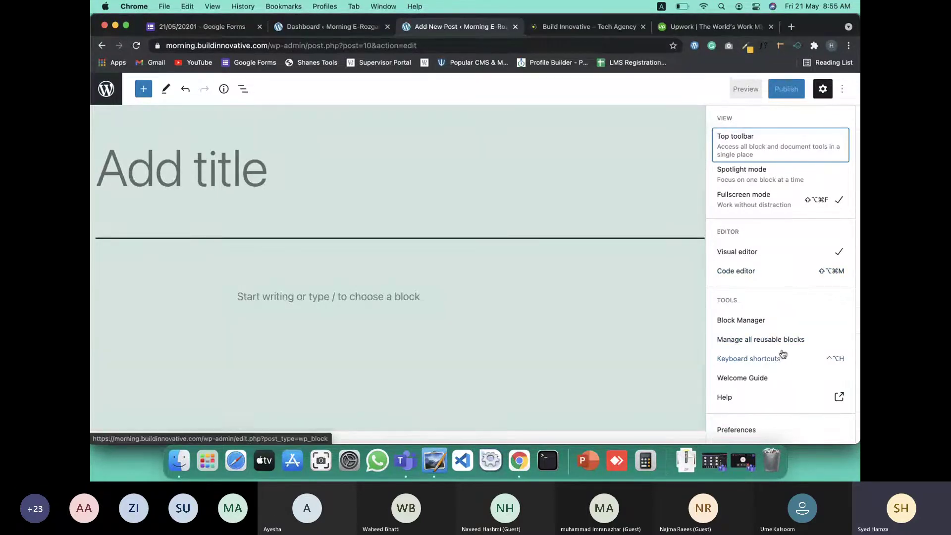
{"action": "left_click", "coordinate": [779, 366]}
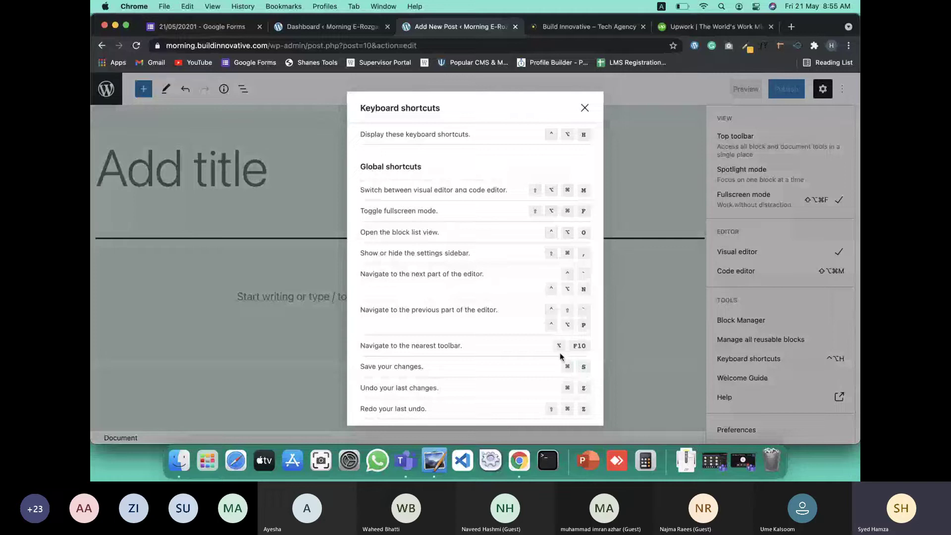
{"action": "scroll", "coordinate": [560, 356], "scroll_direction": "down", "scroll_amount": 10}
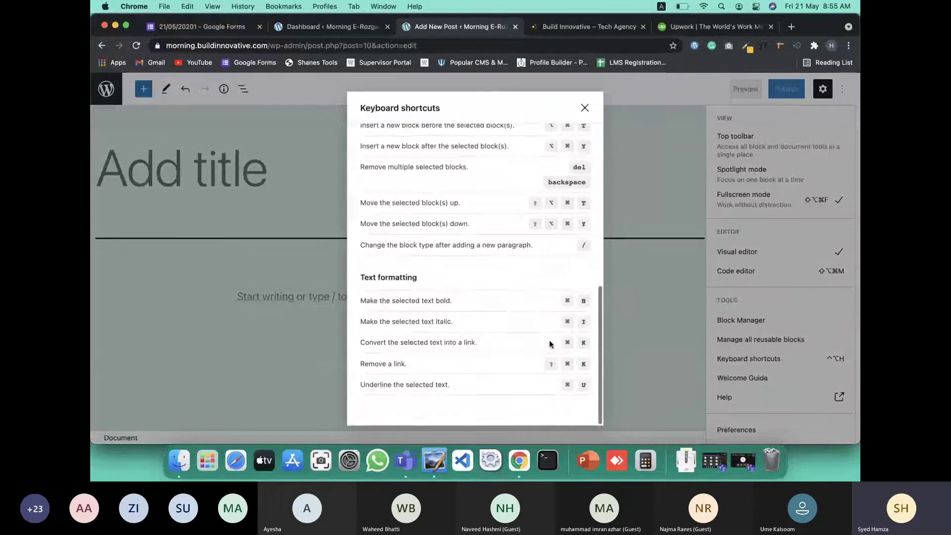
{"action": "scroll", "coordinate": [549, 342], "scroll_direction": "up", "scroll_amount": 10}
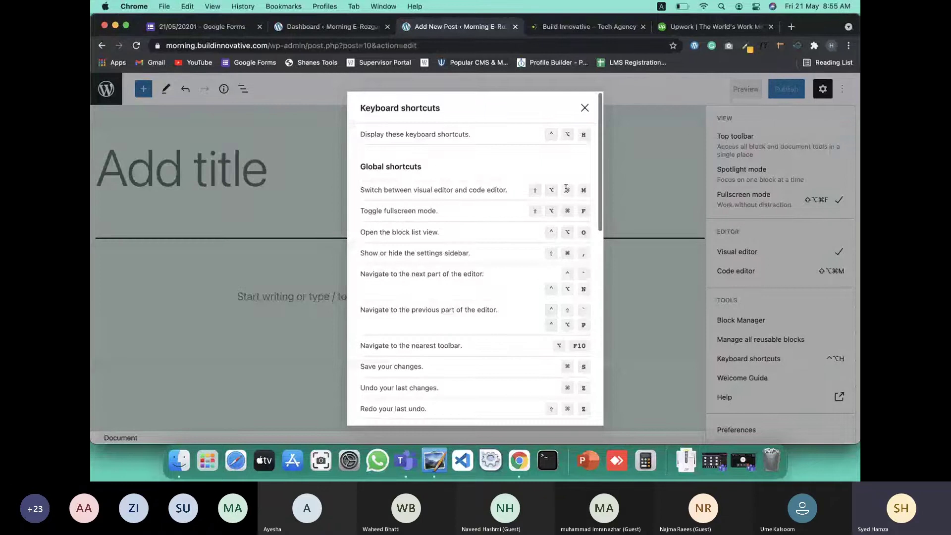
{"action": "double_click", "coordinate": [567, 210]}
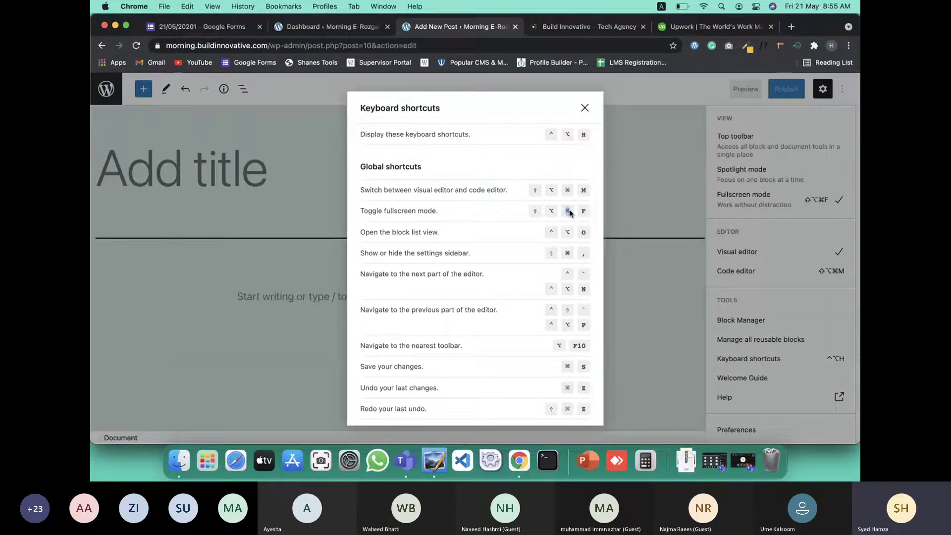
{"action": "left_click", "coordinate": [566, 213]}
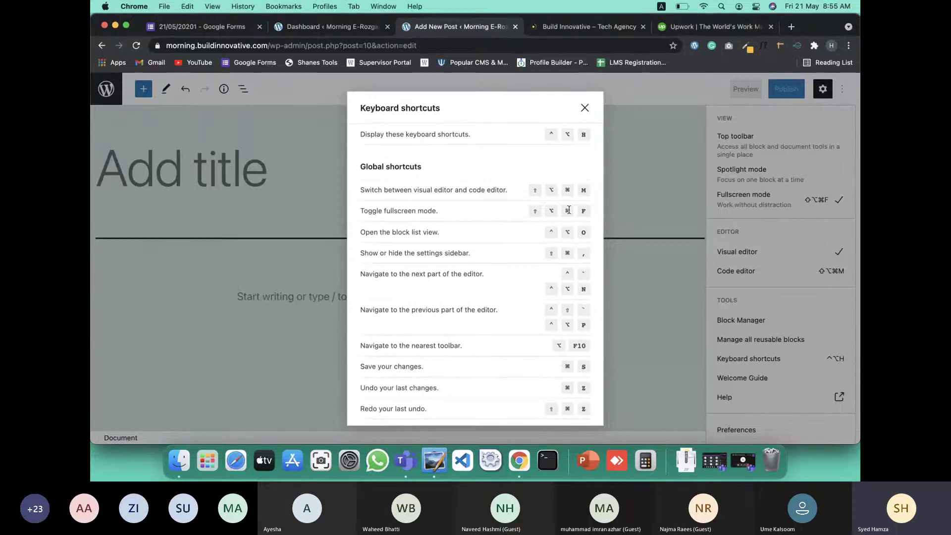
{"action": "scroll", "coordinate": [569, 209], "scroll_direction": "down", "scroll_amount": 10}
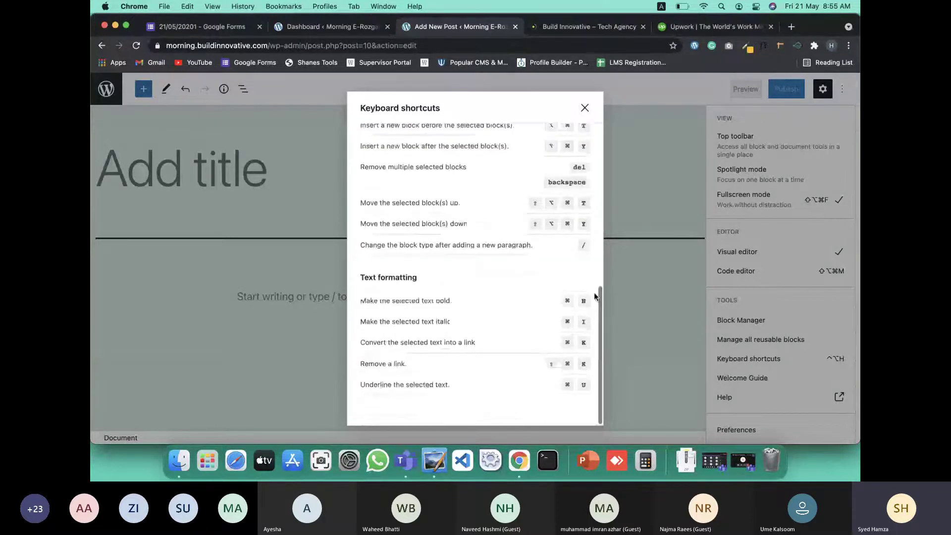
{"action": "left_click", "coordinate": [584, 109]}
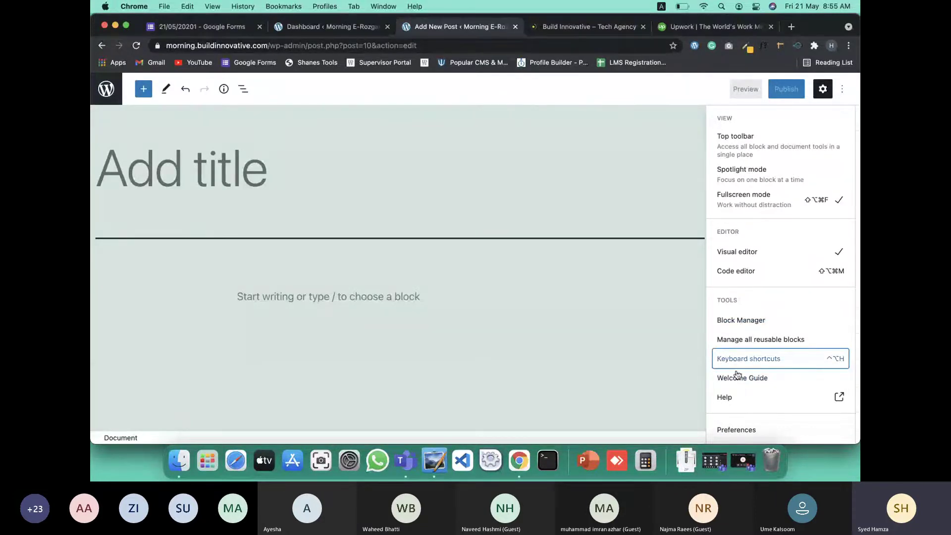
Browse the Appearance, Block interactions and Panels preferences, then close Preferences and return to the post.
{"action": "left_click", "coordinate": [736, 429]}
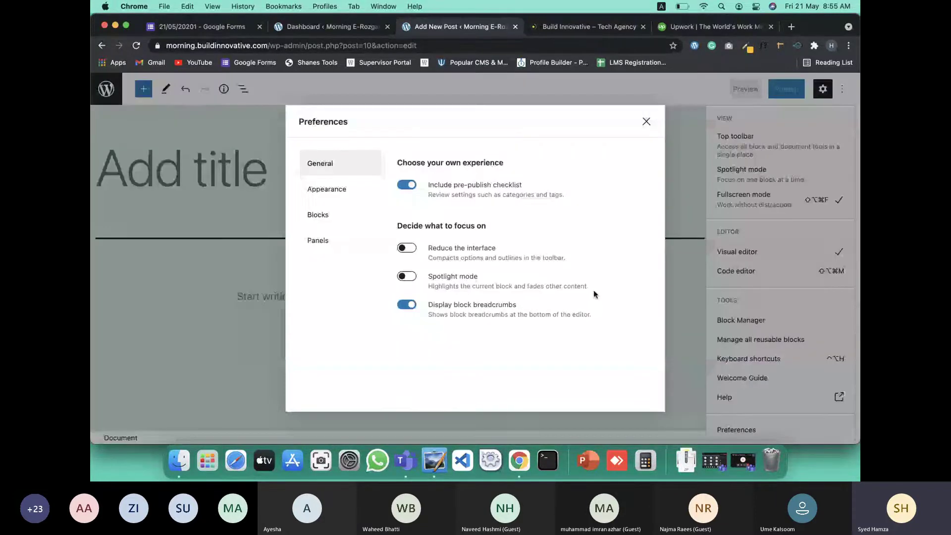
{"action": "left_click", "coordinate": [340, 196]}
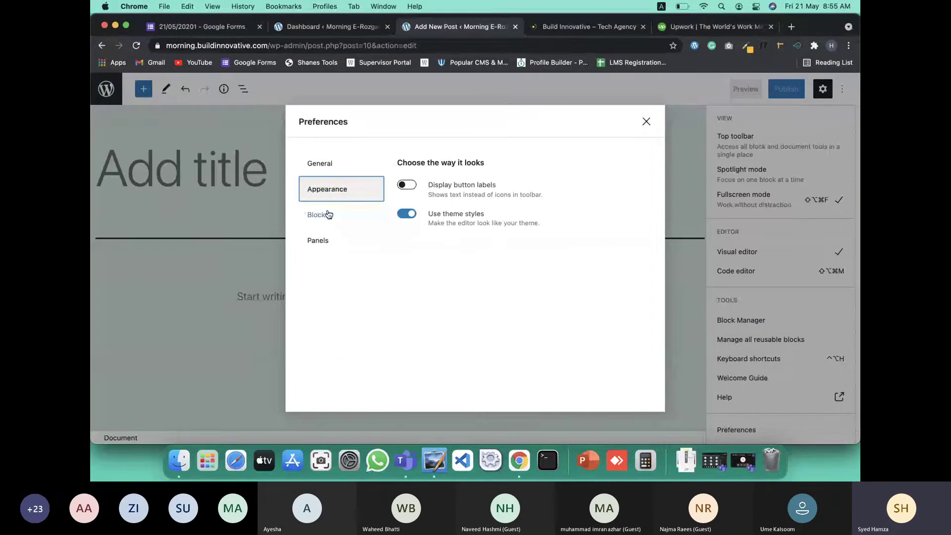
{"action": "left_click", "coordinate": [327, 214]}
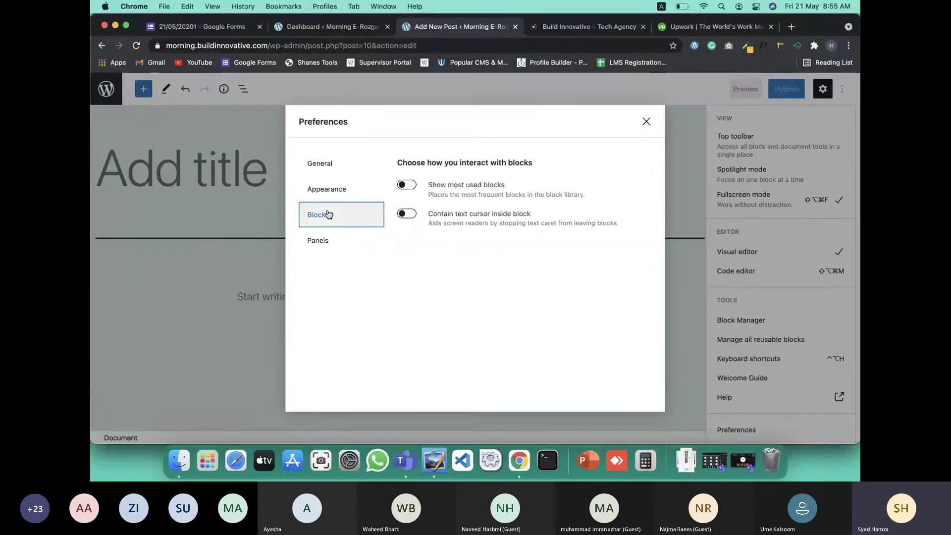
{"action": "left_click", "coordinate": [321, 241]}
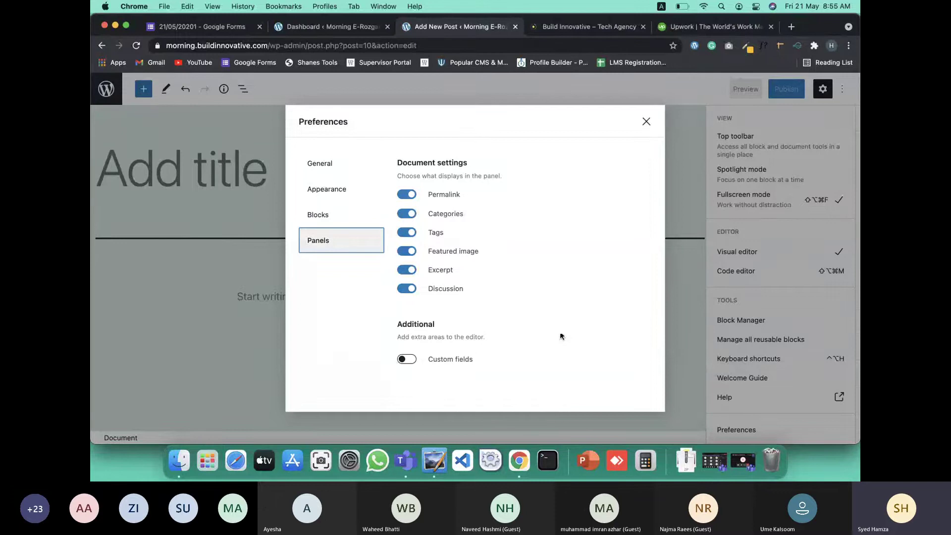
{"action": "left_click", "coordinate": [647, 121]}
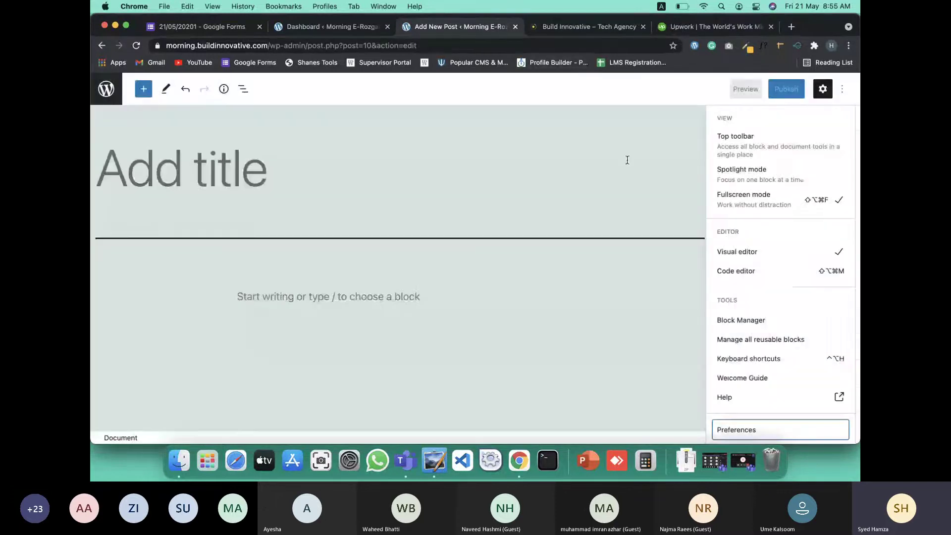
{"action": "left_click", "coordinate": [693, 366]}
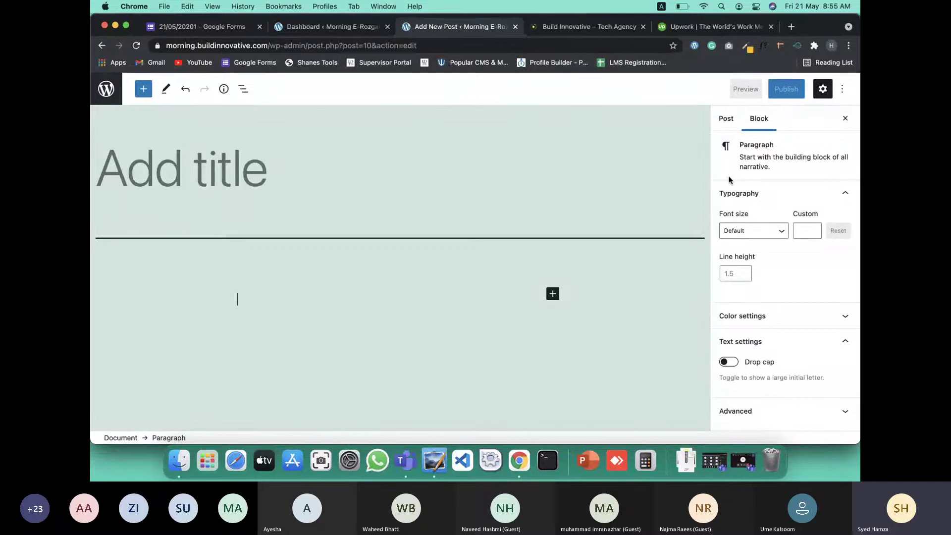
Enter 'Test Post' in the title field and save the post as a draft.
{"action": "left_click", "coordinate": [408, 155]}
{"action": "type", "text": "Test"}
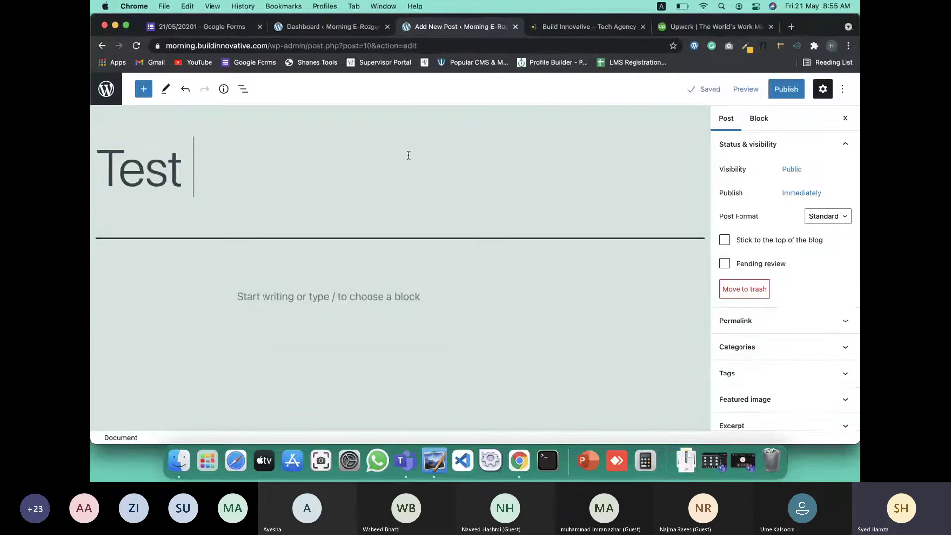
{"action": "type", "text": " O"}
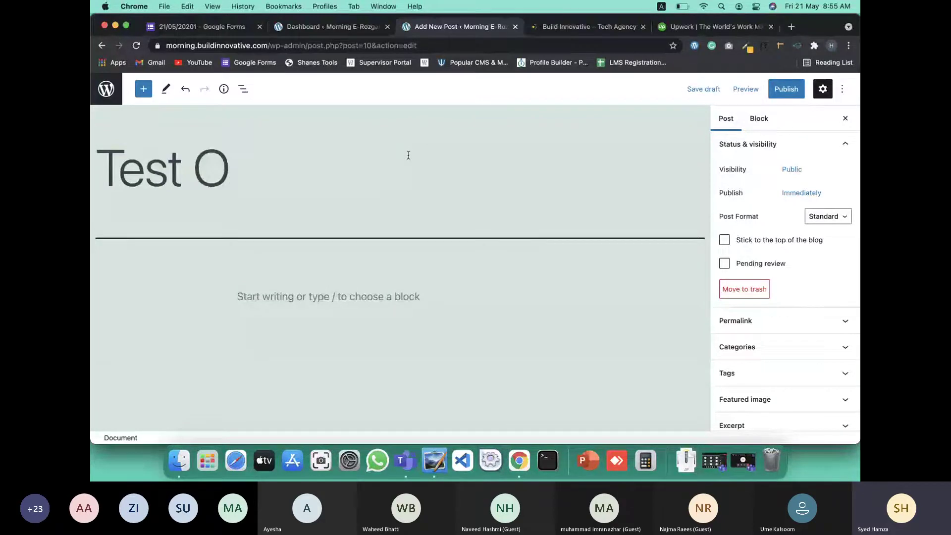
{"action": "key", "text": "BackSpace"}
{"action": "type", "text": "Post"}
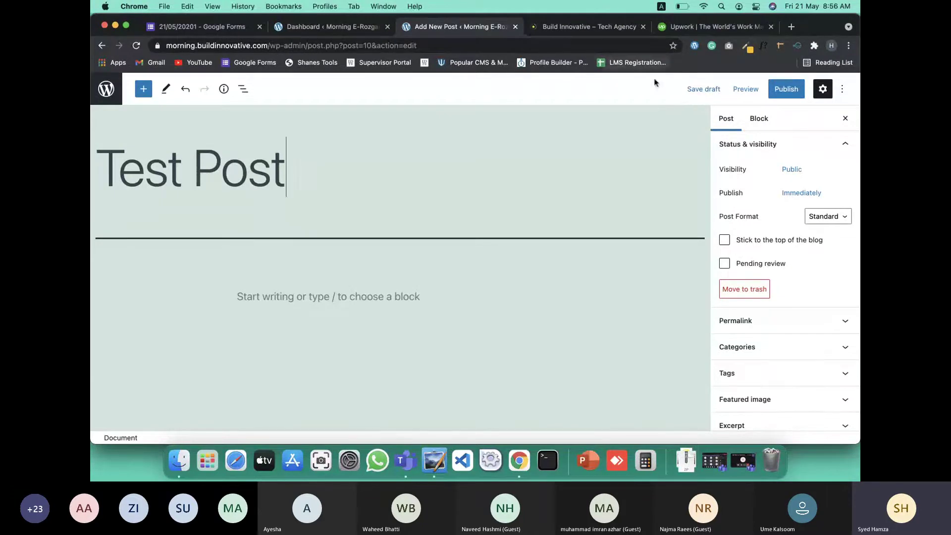
{"action": "left_click", "coordinate": [695, 94]}
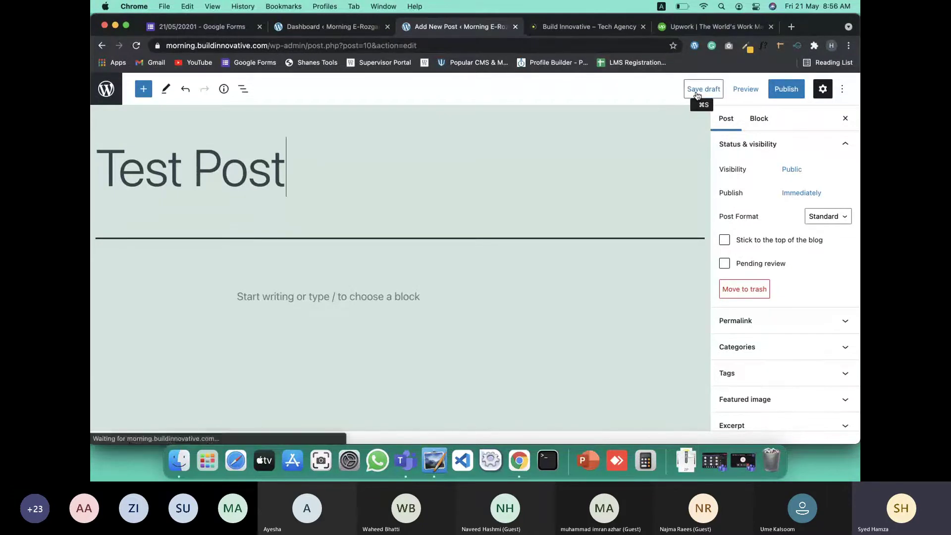
Publish 'Test Post' through the pre-publish confirmation and open it via View Post.
{"action": "left_click", "coordinate": [785, 91]}
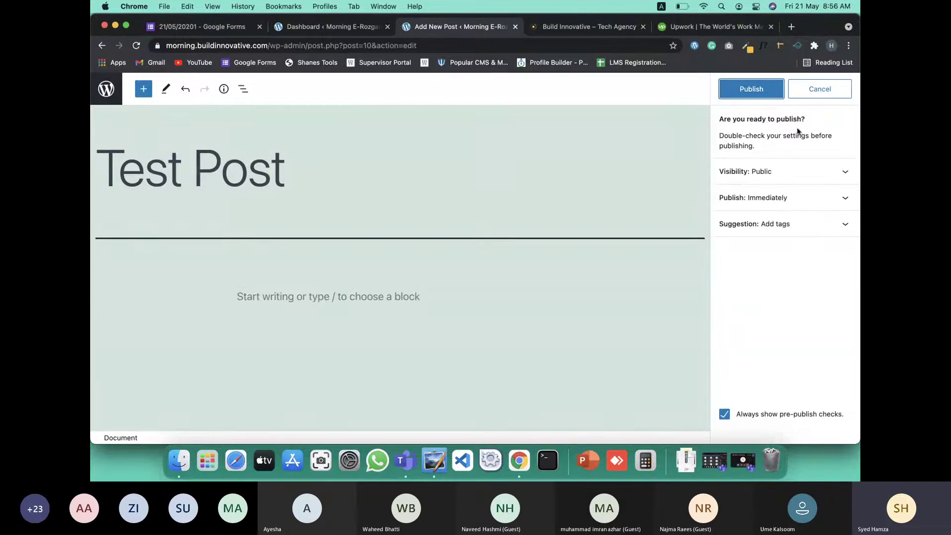
{"action": "left_click", "coordinate": [758, 96]}
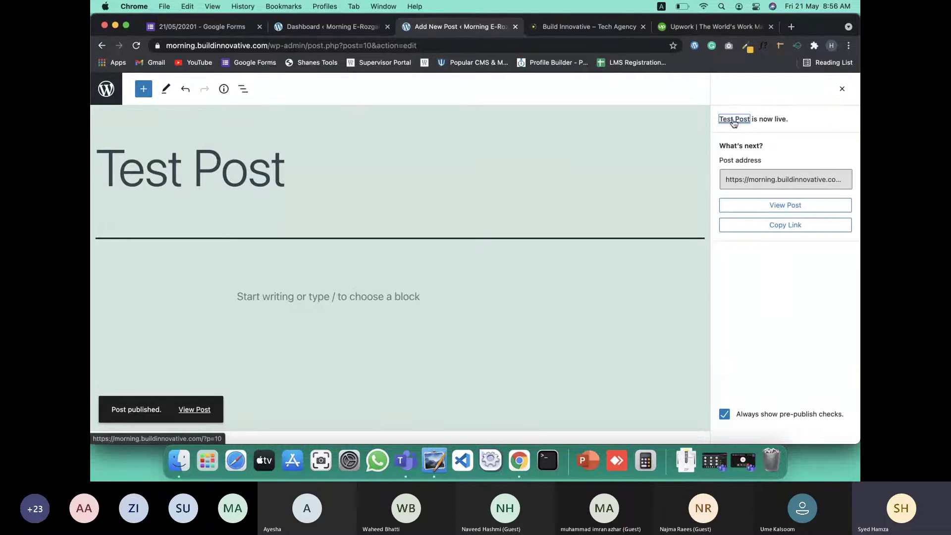
{"action": "left_click", "coordinate": [198, 411]}
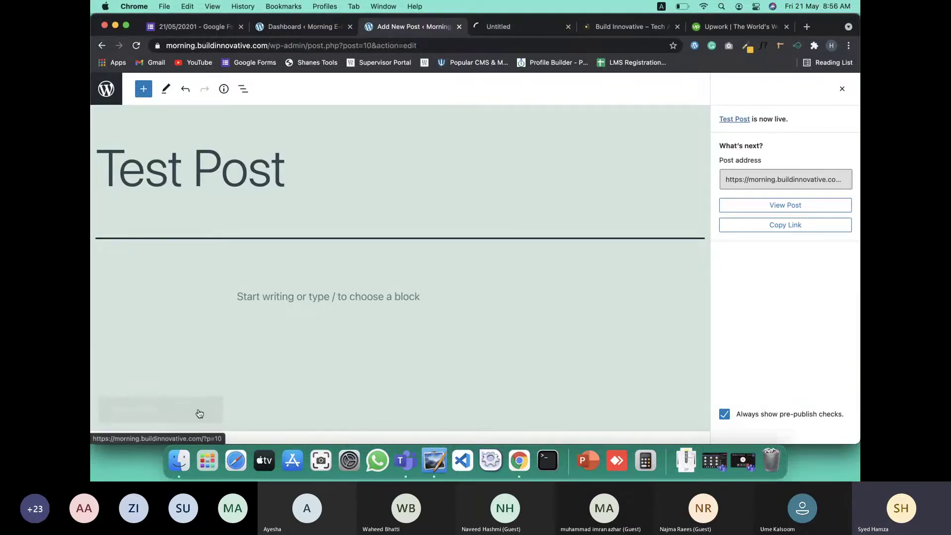
Inspect the live Test Post's title and its ?p=10 address.
{"action": "left_click", "coordinate": [517, 33]}
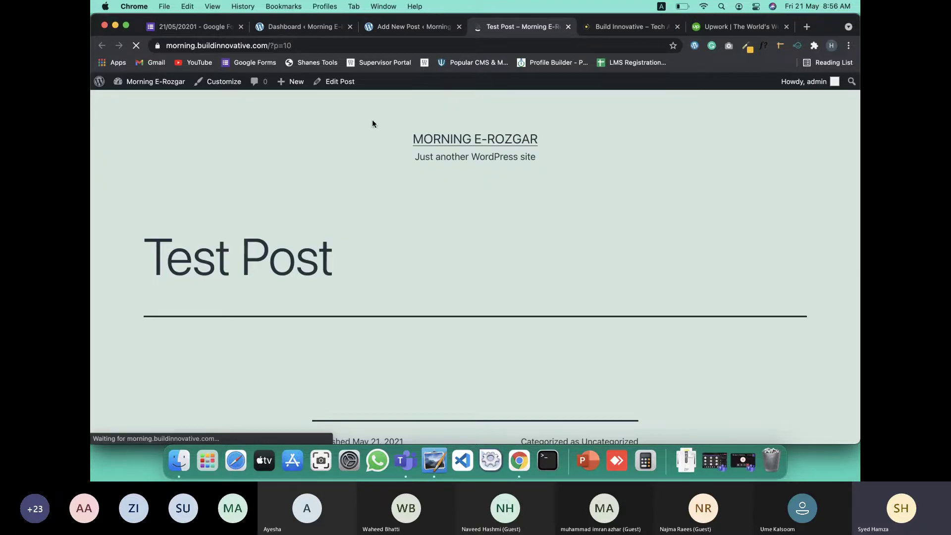
{"action": "left_click_drag", "start_coordinate": [167, 258], "coordinate": [414, 270]}
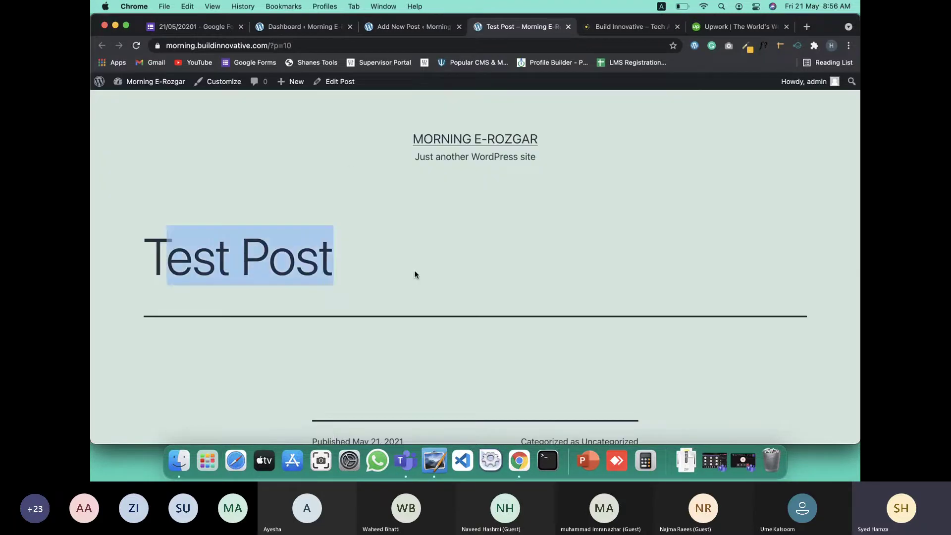
{"action": "left_click", "coordinate": [462, 239]}
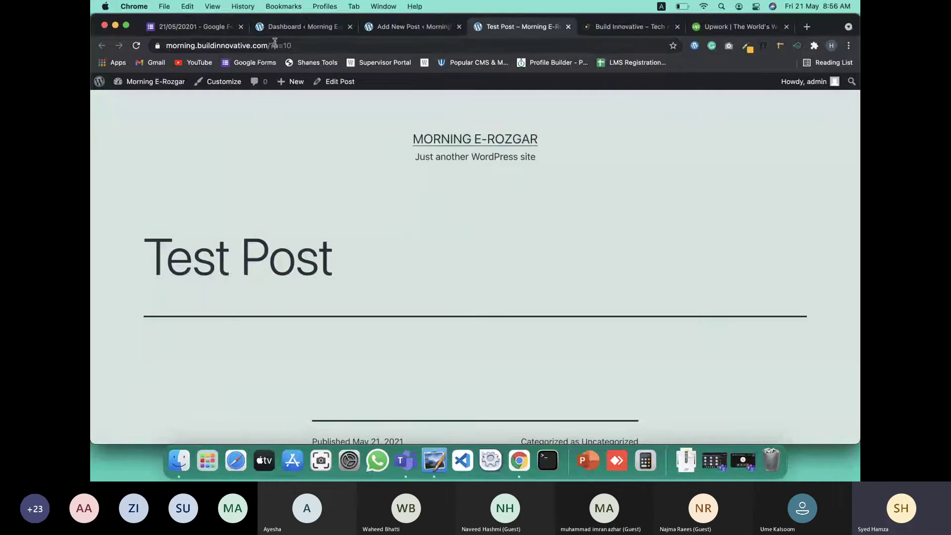
{"action": "left_click_drag", "start_coordinate": [299, 45], "coordinate": [320, 47]}
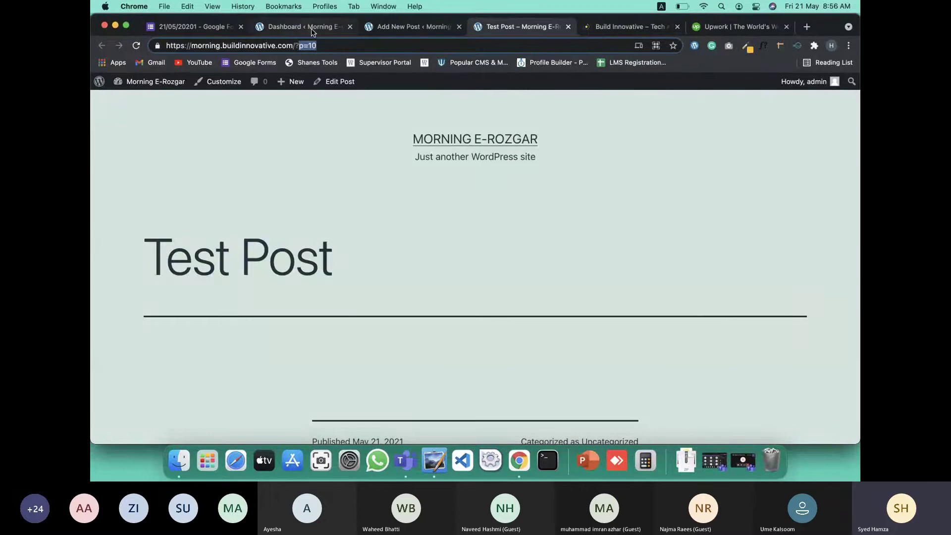
Go from the admin dashboard to Settings > Permalinks.
{"action": "left_click", "coordinate": [311, 29]}
{"action": "mouse_move", "coordinate": [144, 319]}
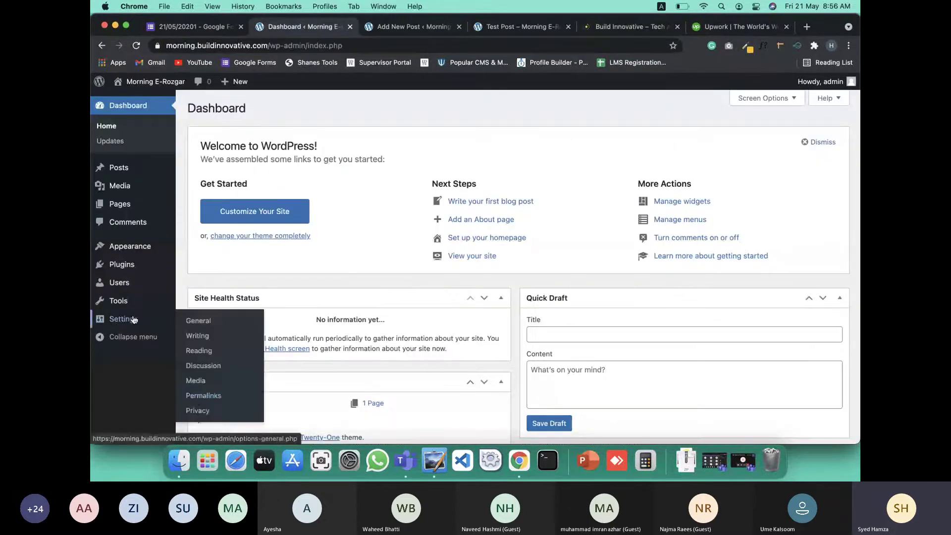
{"action": "left_click", "coordinate": [201, 395]}
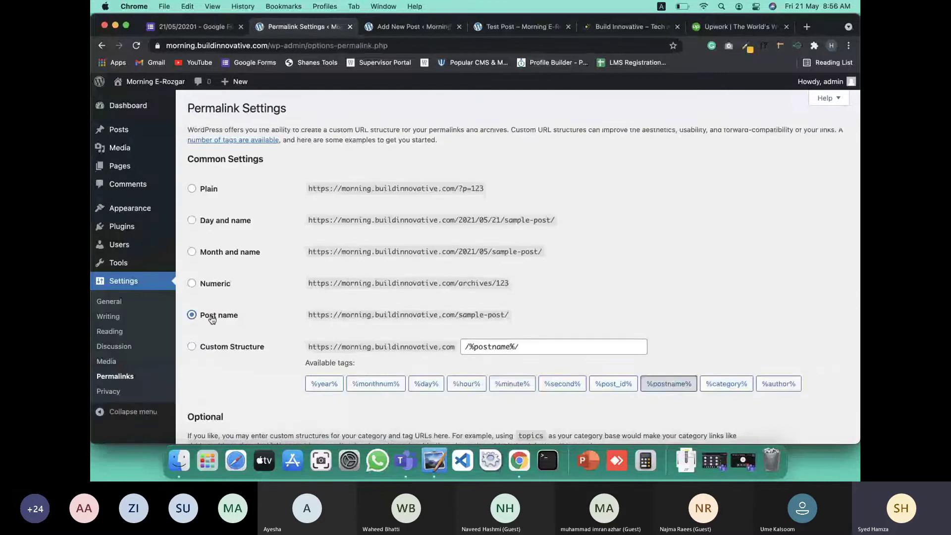
Save Post name as the permalink structure, close the live Test Post tab and reopen the editor.
{"action": "scroll", "coordinate": [347, 272], "scroll_direction": "down", "scroll_amount": 5}
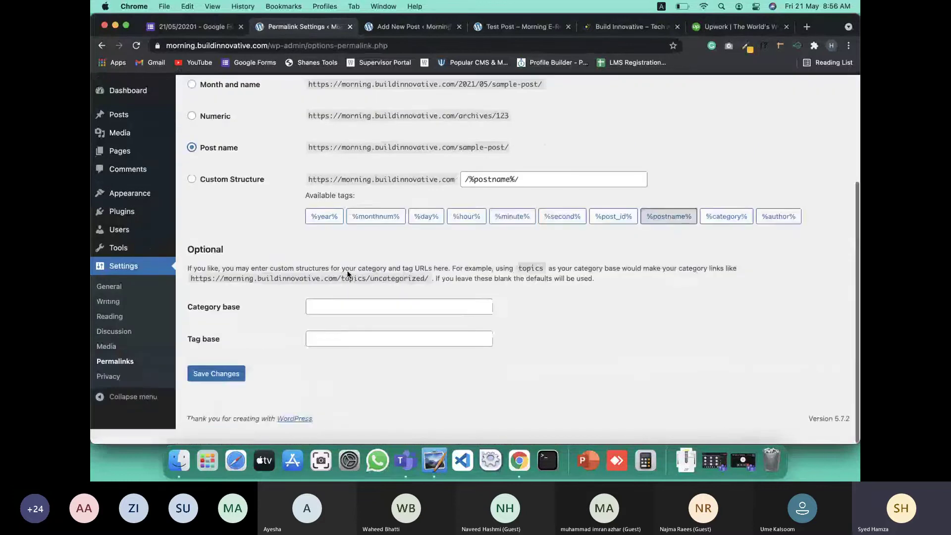
{"action": "left_click", "coordinate": [210, 375]}
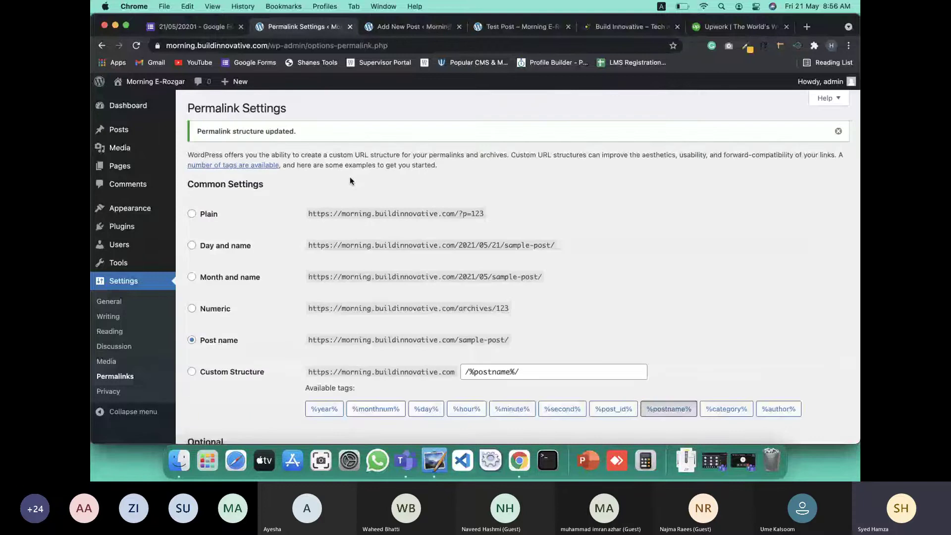
{"action": "left_click", "coordinate": [532, 22]}
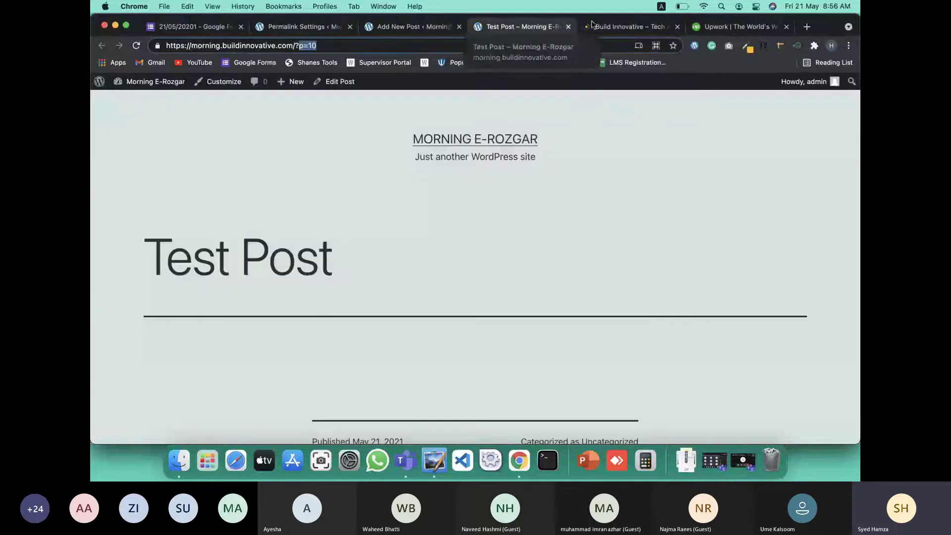
{"action": "left_click", "coordinate": [568, 27]}
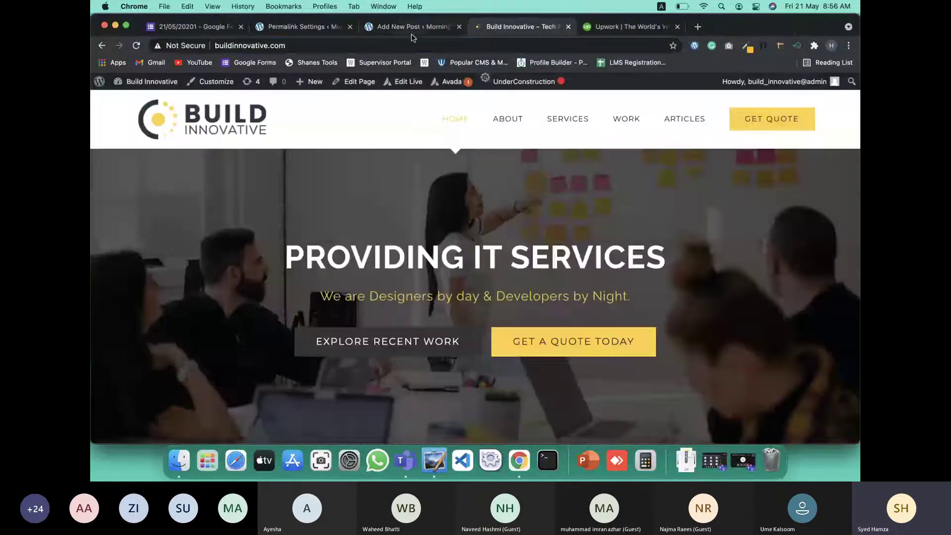
{"action": "left_click", "coordinate": [412, 35]}
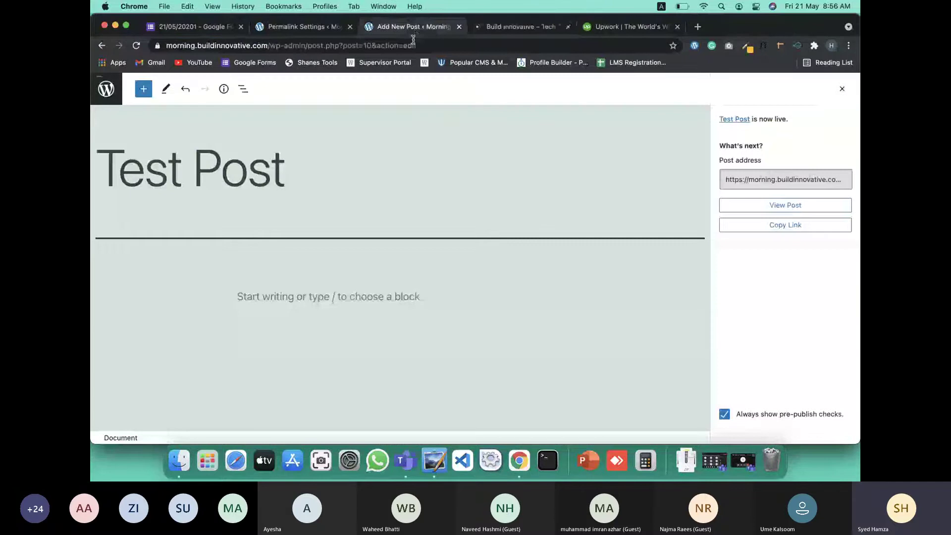
Dismiss the post-is-live summary and reload the editor to refresh the post address.
{"action": "left_click", "coordinate": [842, 88]}
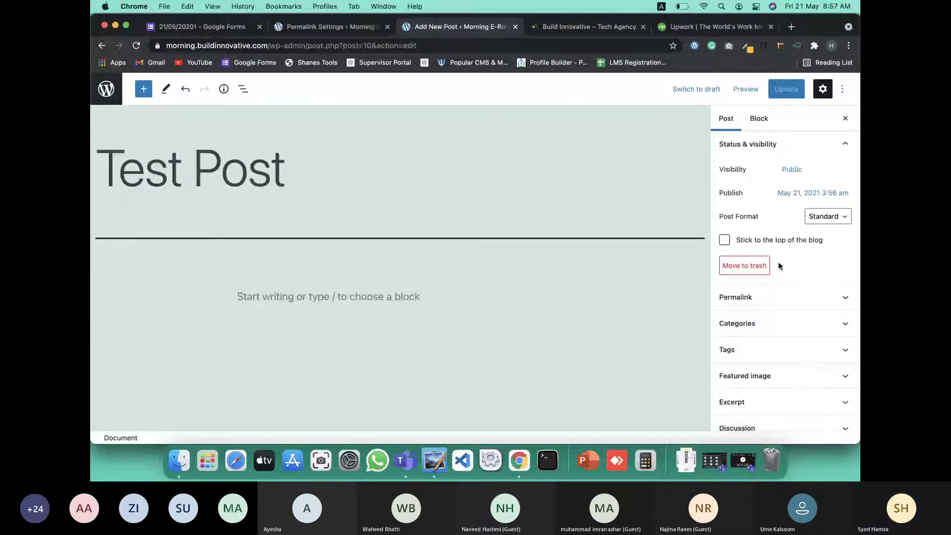
{"action": "left_click", "coordinate": [778, 297]}
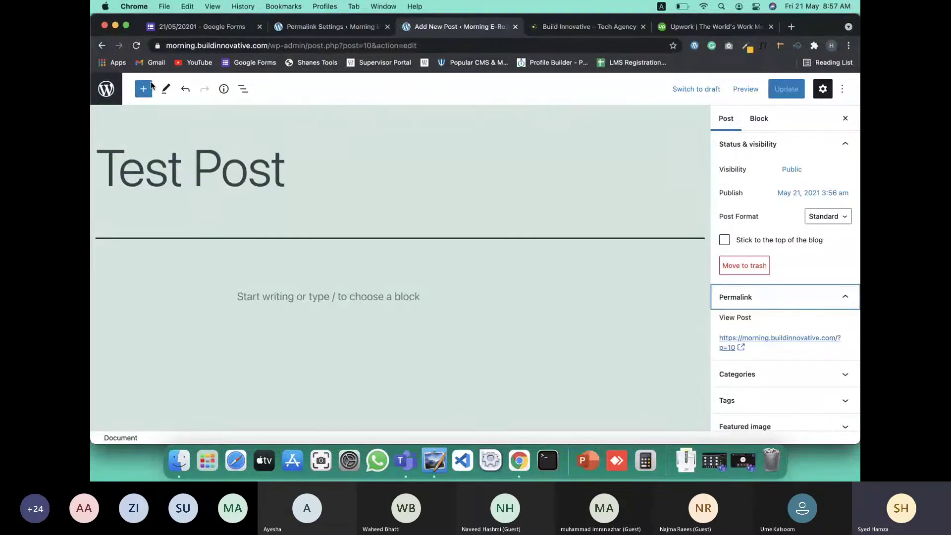
{"action": "left_click", "coordinate": [136, 45]}
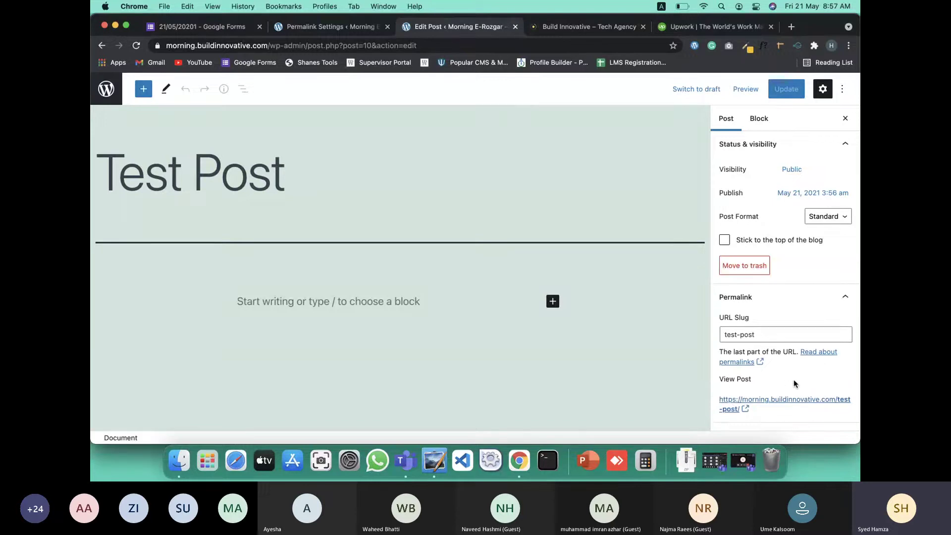
Confirm the Permalink panel shows slug test-post at /test-post/, then return to Permalink Settings.
{"action": "scroll", "coordinate": [852, 274], "scroll_direction": "down", "scroll_amount": 2}
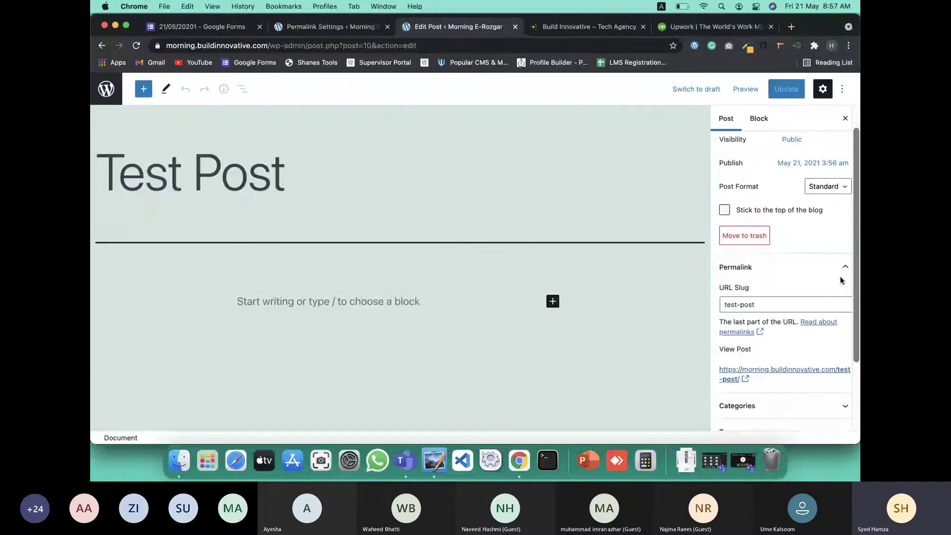
{"action": "left_click", "coordinate": [841, 280]}
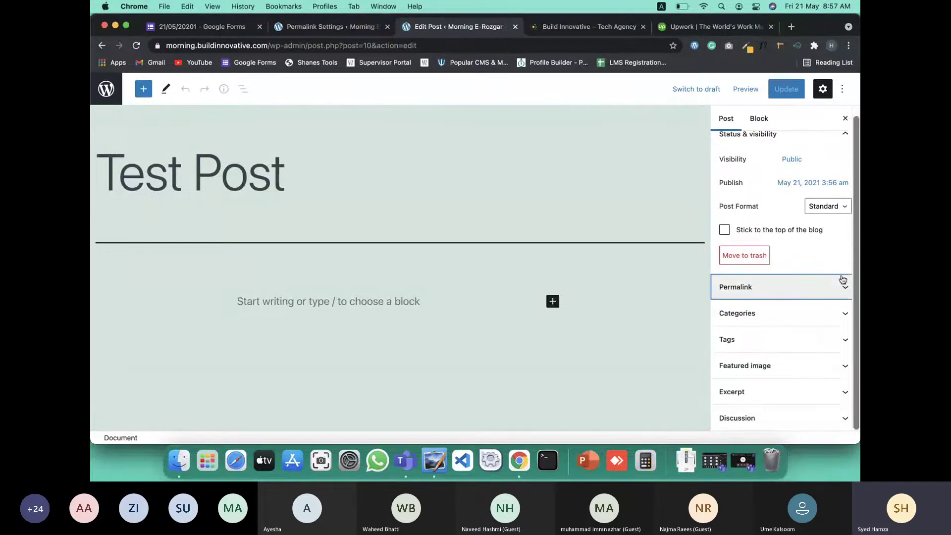
{"action": "left_click", "coordinate": [780, 294]}
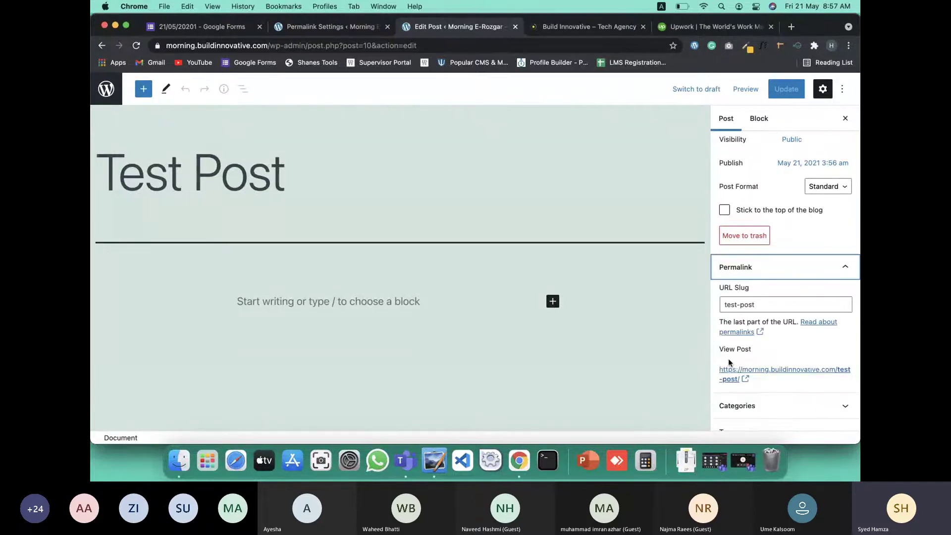
{"action": "left_click", "coordinate": [345, 29]}
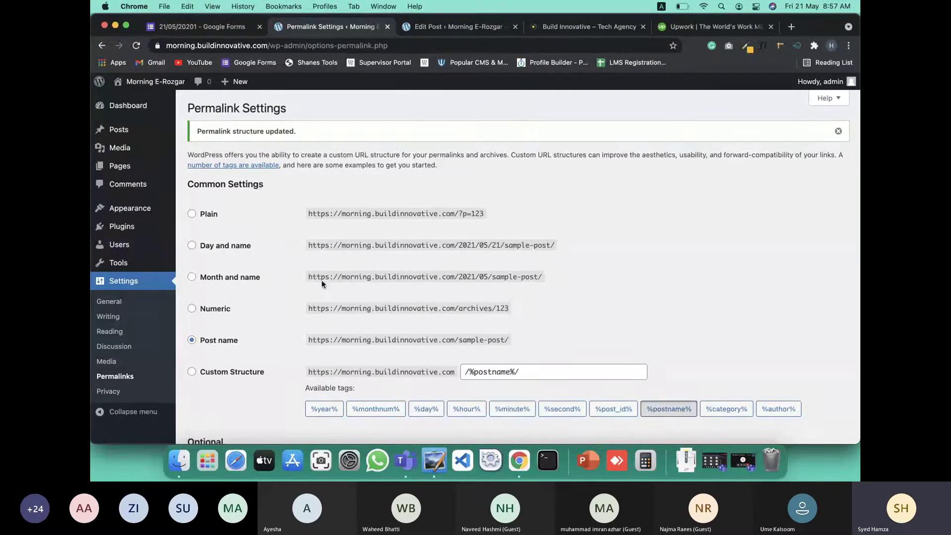
Examine the Post name example address on the Permalink Settings page.
{"action": "scroll", "coordinate": [322, 284], "scroll_direction": "down", "scroll_amount": 2}
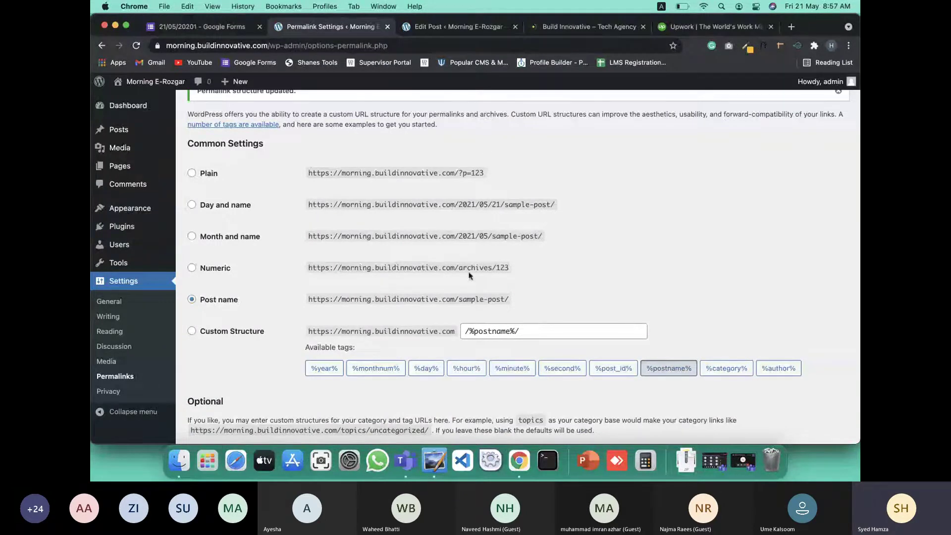
{"action": "left_click_drag", "start_coordinate": [459, 299], "coordinate": [500, 298]}
{"action": "left_click_drag", "start_coordinate": [313, 299], "coordinate": [503, 290]}
{"action": "left_click", "coordinate": [503, 287]}
Back in the editor, collapse the Permalink panel showing the test-post slug.
{"action": "left_click", "coordinate": [466, 29]}
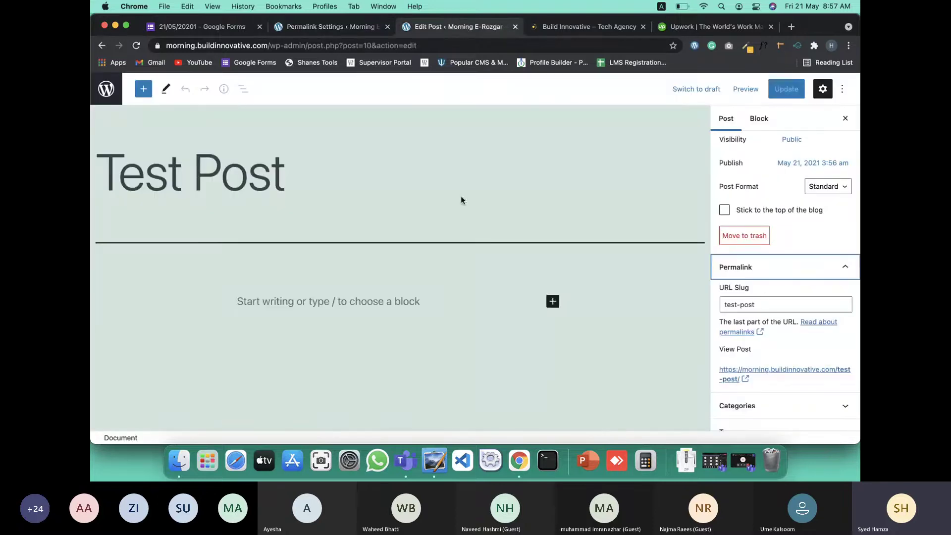
{"action": "left_click", "coordinate": [769, 303]}
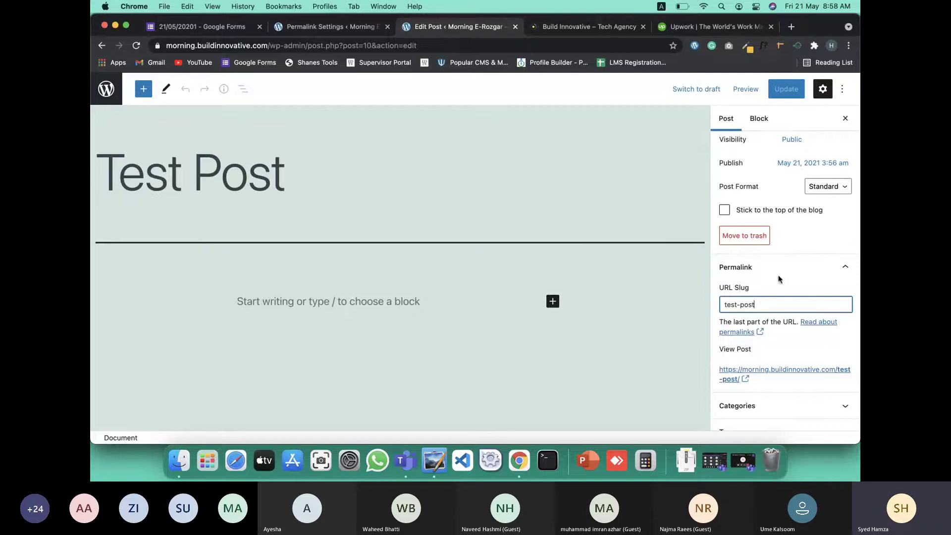
{"action": "left_click", "coordinate": [763, 269]}
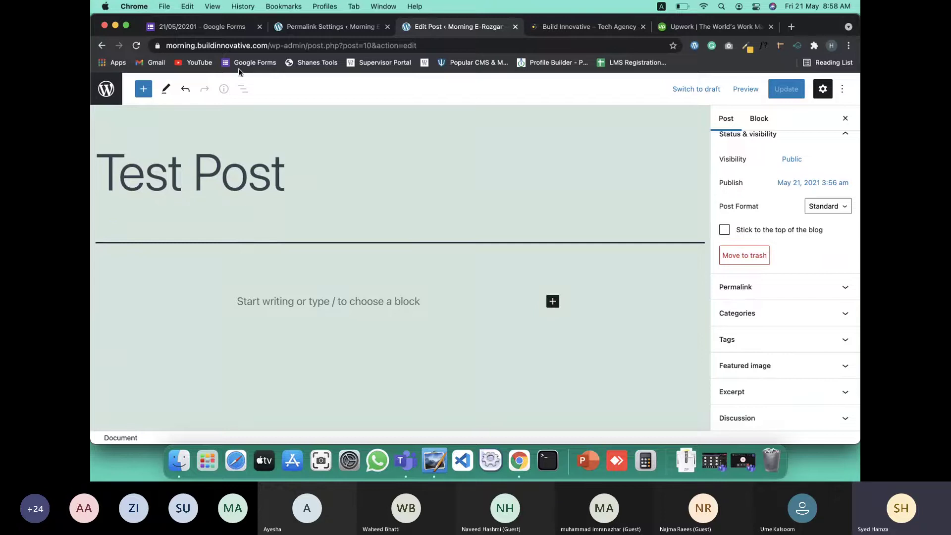
Preview Test Post in a new tab, scroll through its title and publish details, then close it.
{"action": "left_click", "coordinate": [743, 90]}
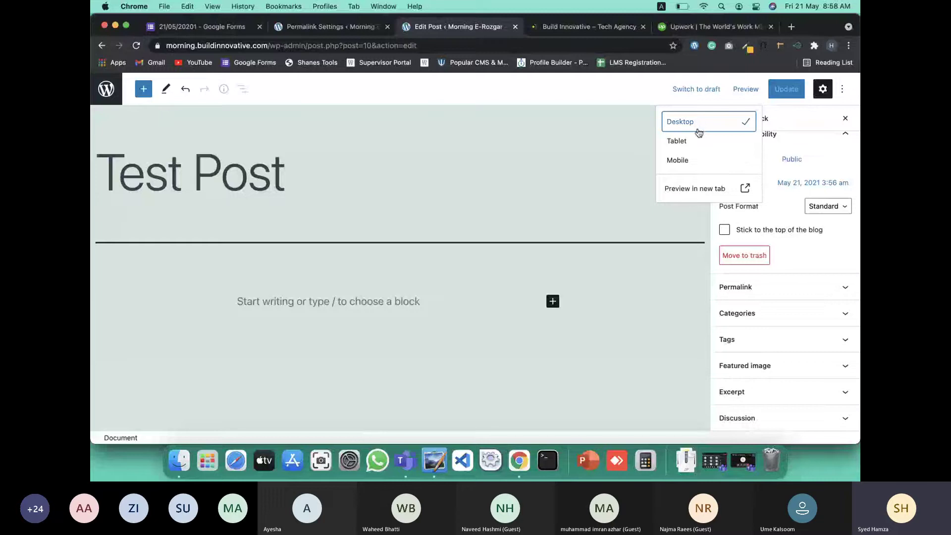
{"action": "left_click", "coordinate": [691, 189]}
{"action": "left_click", "coordinate": [534, 31]}
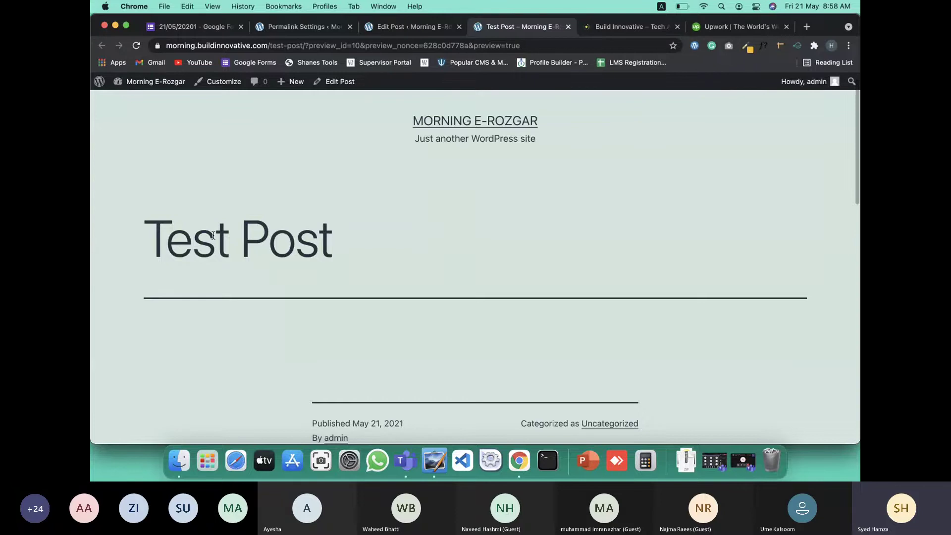
{"action": "scroll", "coordinate": [462, 177], "scroll_direction": "down", "scroll_amount": 4}
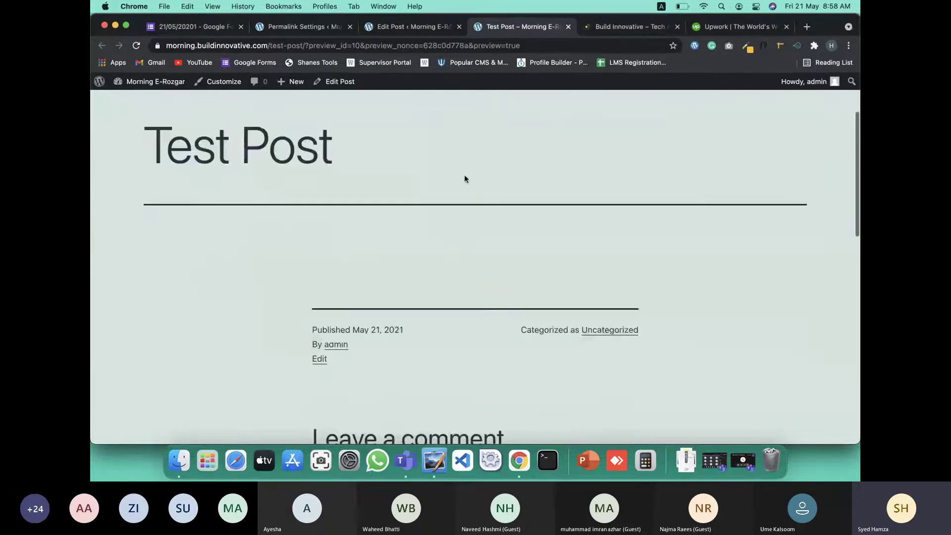
{"action": "scroll", "coordinate": [465, 174], "scroll_direction": "down", "scroll_amount": 2}
{"action": "scroll", "coordinate": [464, 174], "scroll_direction": "up", "scroll_amount": 1}
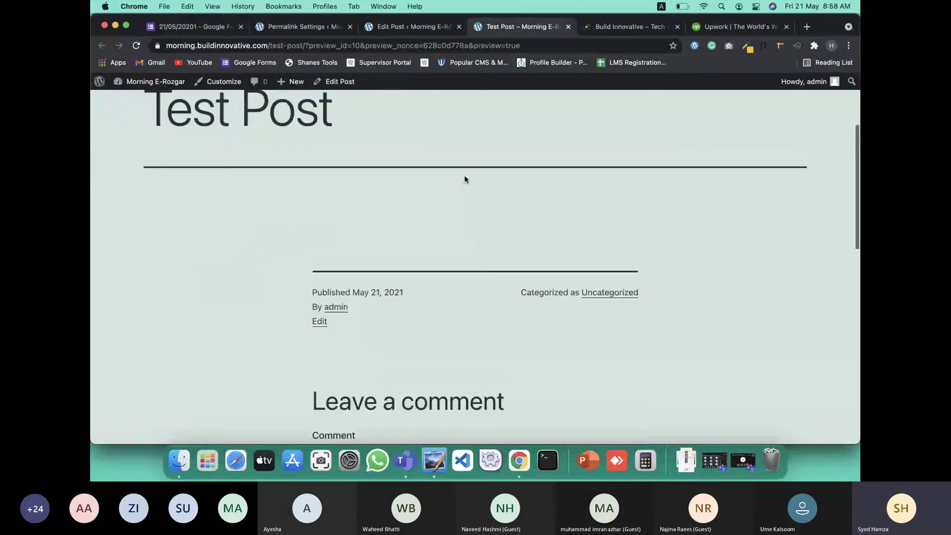
{"action": "scroll", "coordinate": [464, 178], "scroll_direction": "up", "scroll_amount": 3}
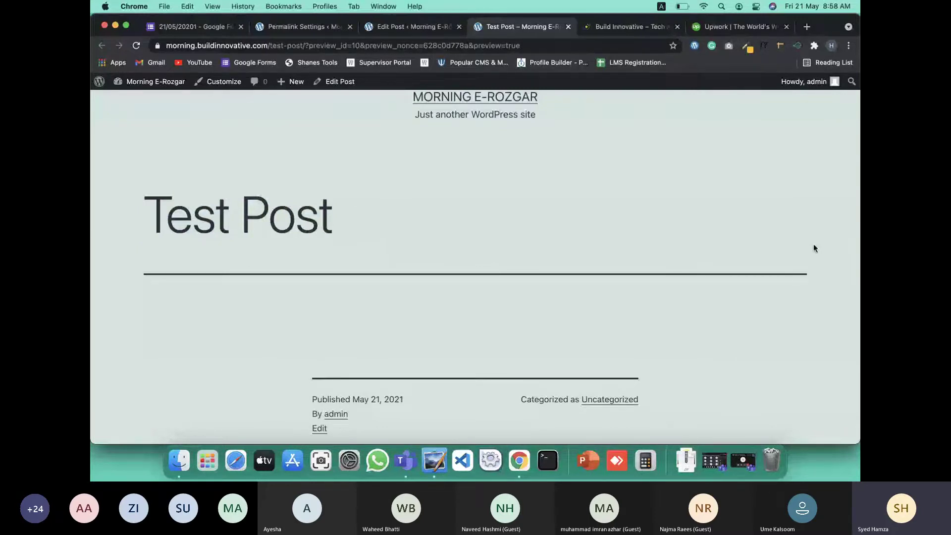
{"action": "scroll", "coordinate": [712, 352], "scroll_direction": "down", "scroll_amount": 5}
{"action": "scroll", "coordinate": [712, 352], "scroll_direction": "up", "scroll_amount": 6}
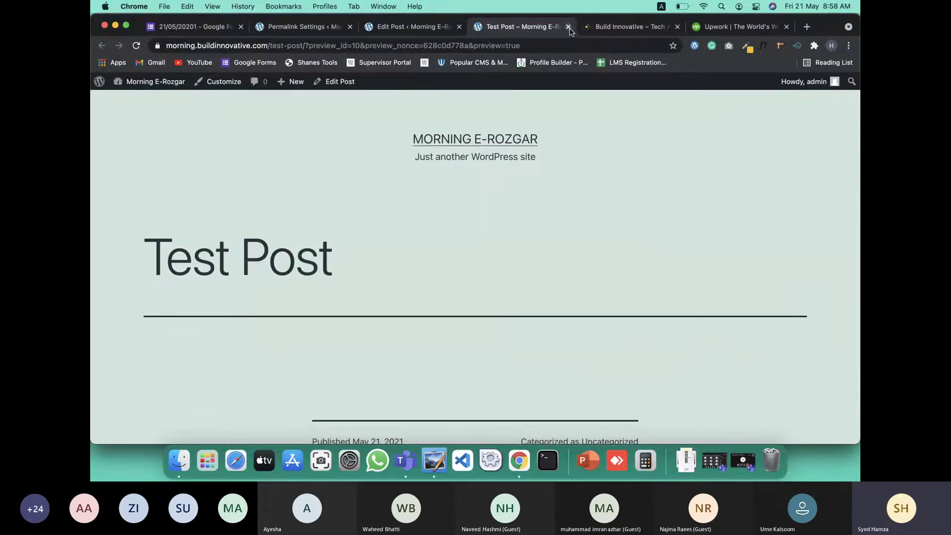
{"action": "left_click", "coordinate": [568, 27]}
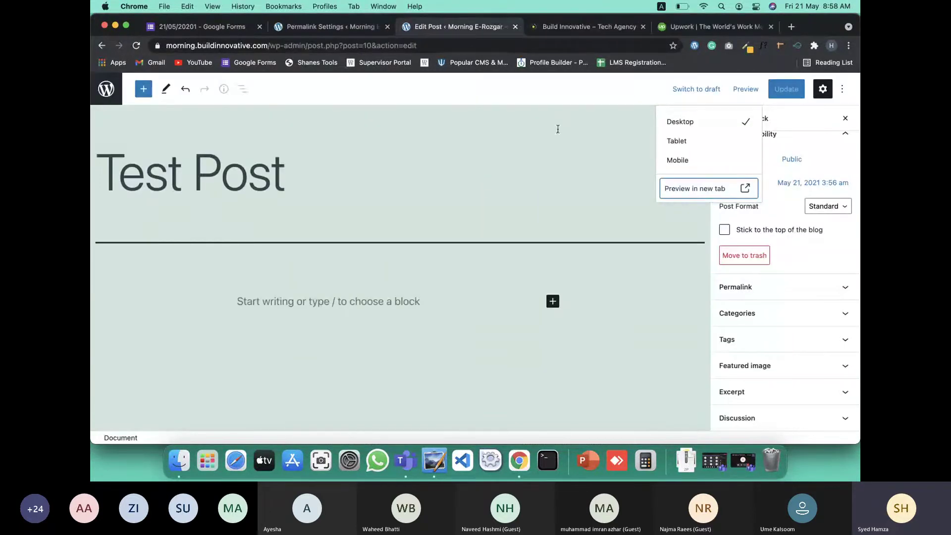
Return to the post settings and show the Public, Private and Password Protected visibility options.
{"action": "left_click", "coordinate": [461, 113]}
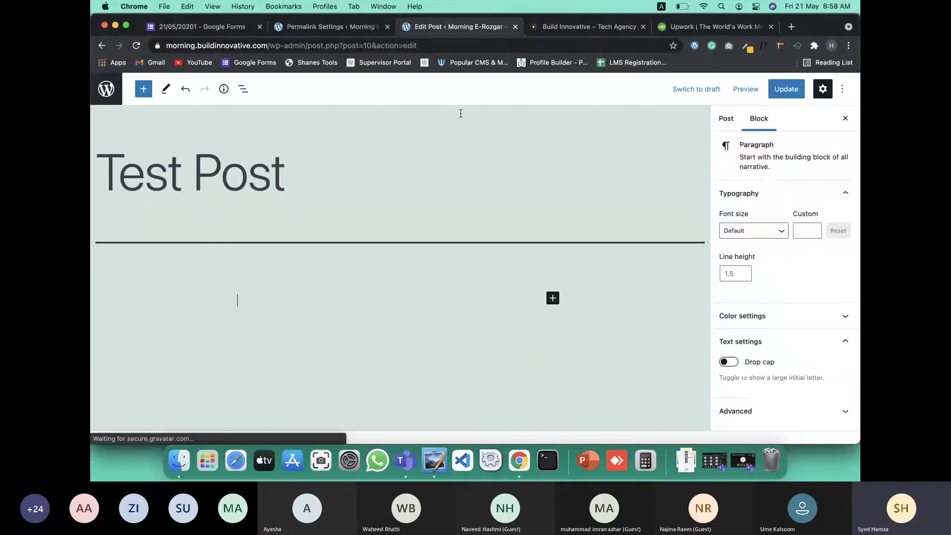
{"action": "left_click", "coordinate": [382, 276]}
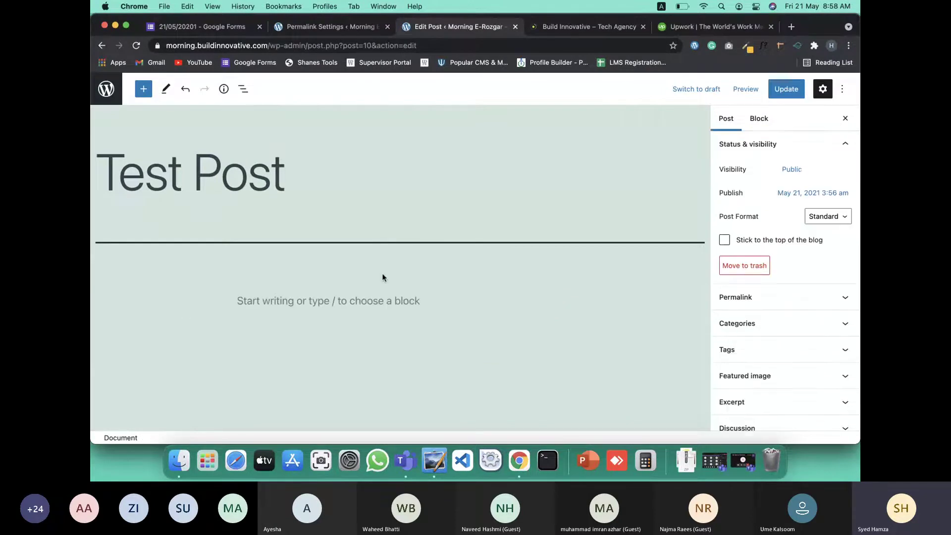
{"action": "left_click", "coordinate": [379, 304]}
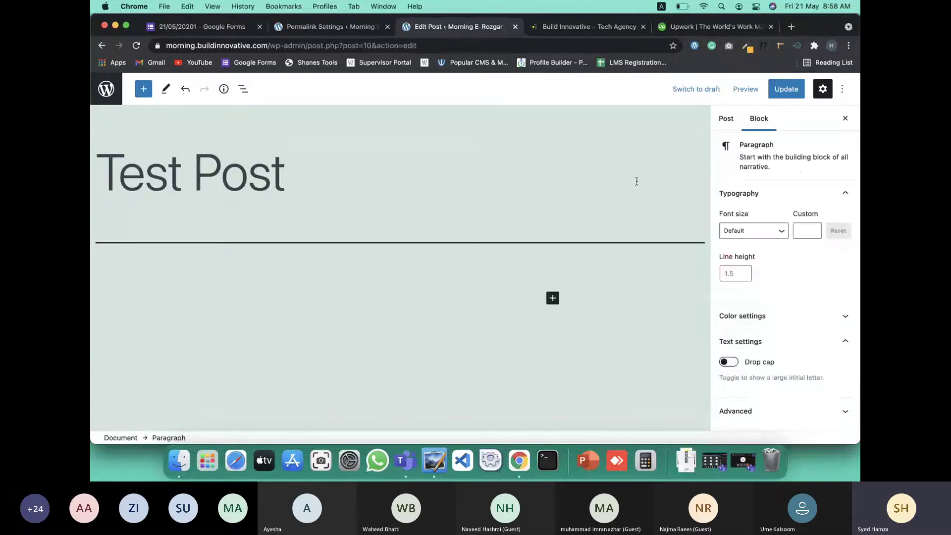
{"action": "left_click", "coordinate": [726, 118]}
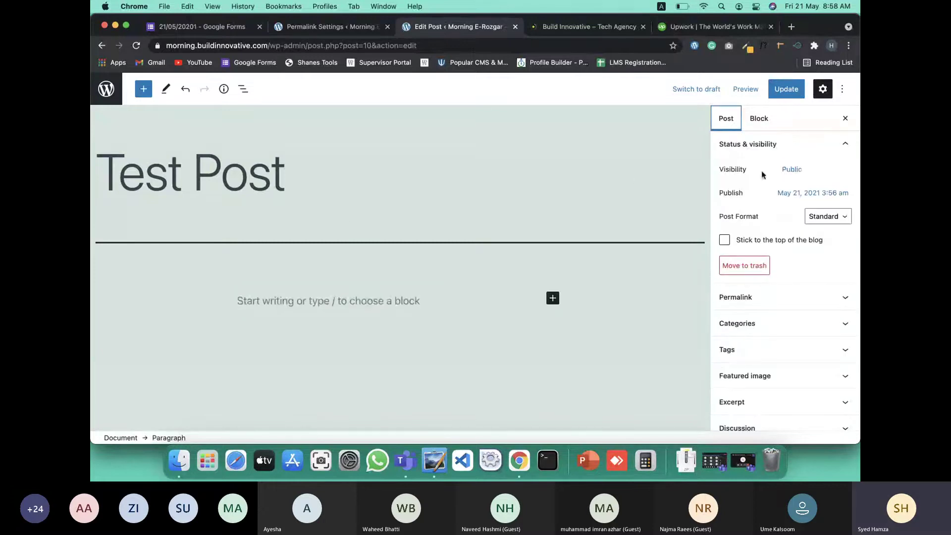
{"action": "left_click", "coordinate": [800, 171]}
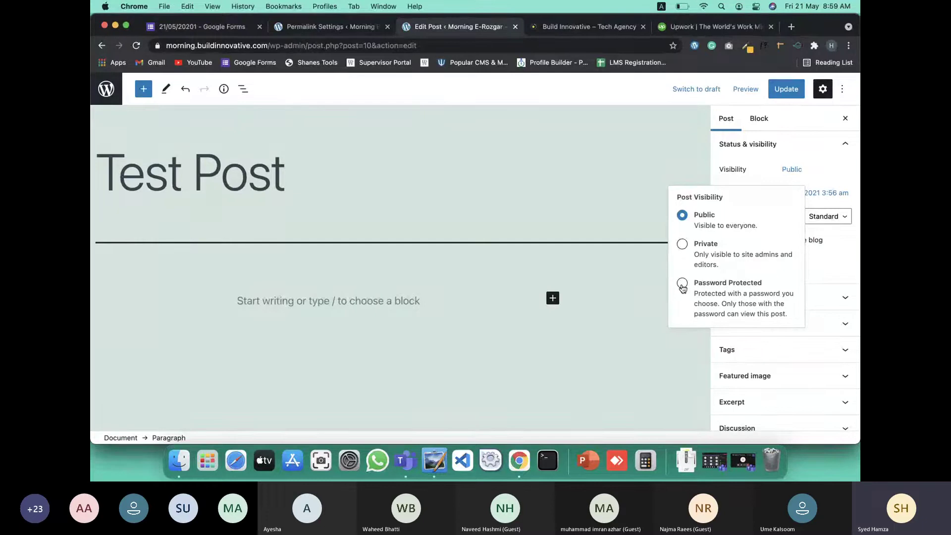
Try Password Protected with a test password, then clear it and revert visibility to Public.
{"action": "left_click", "coordinate": [682, 286]}
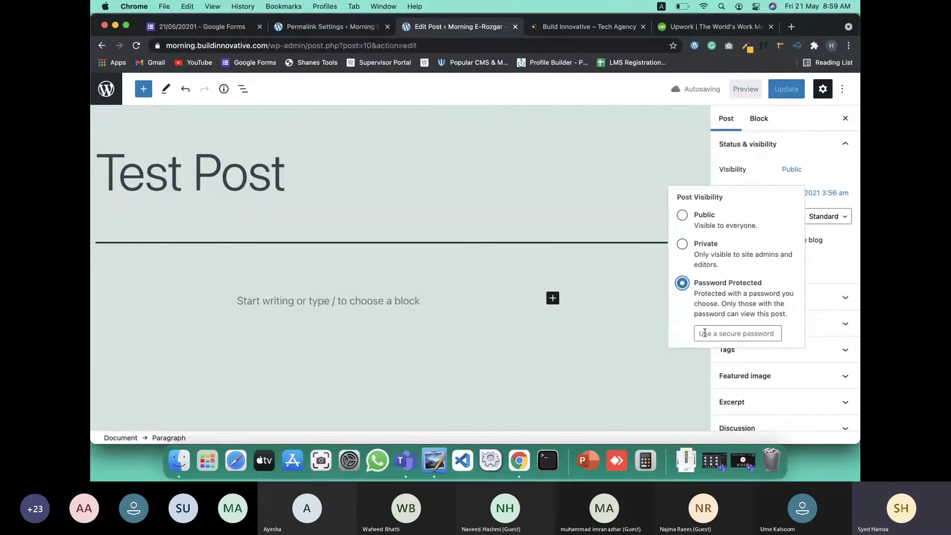
{"action": "left_click", "coordinate": [706, 334]}
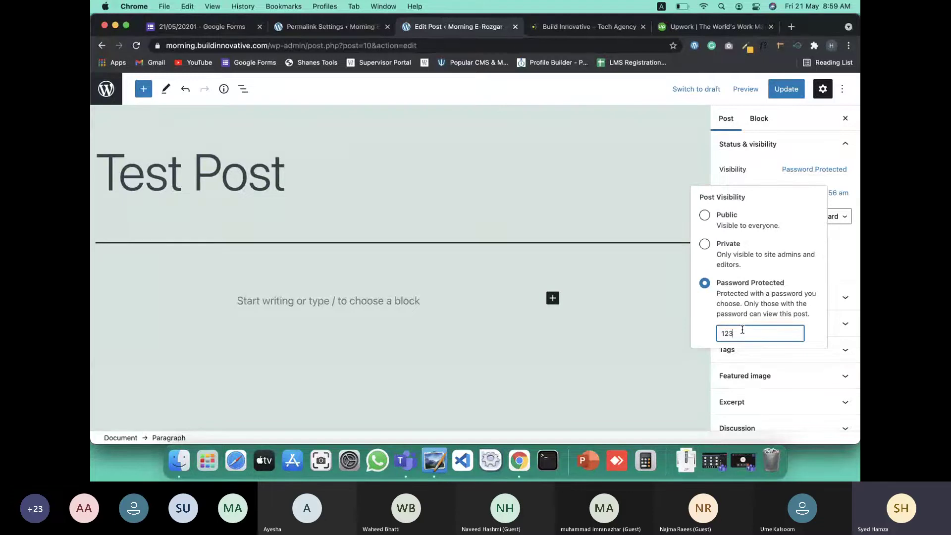
{"action": "left_click", "coordinate": [683, 216]}
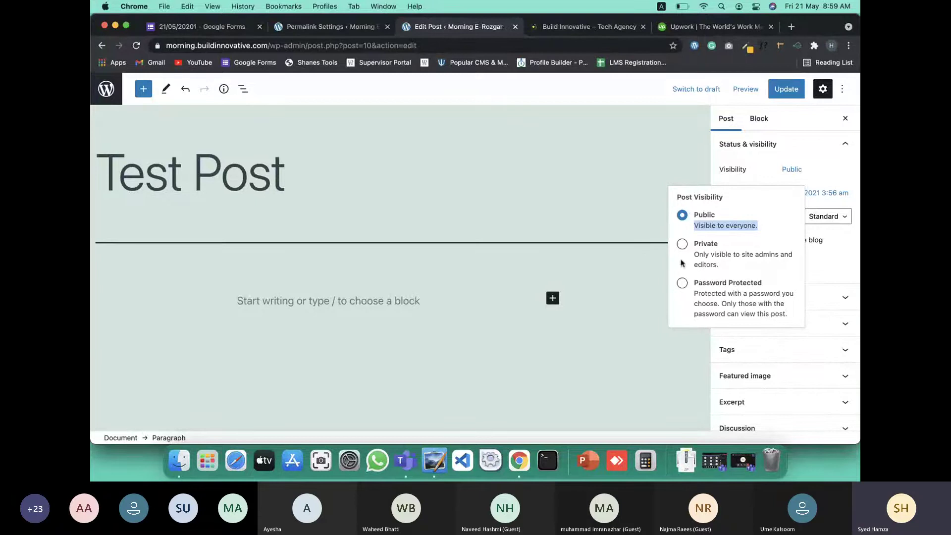
{"action": "left_click", "coordinate": [671, 243]}
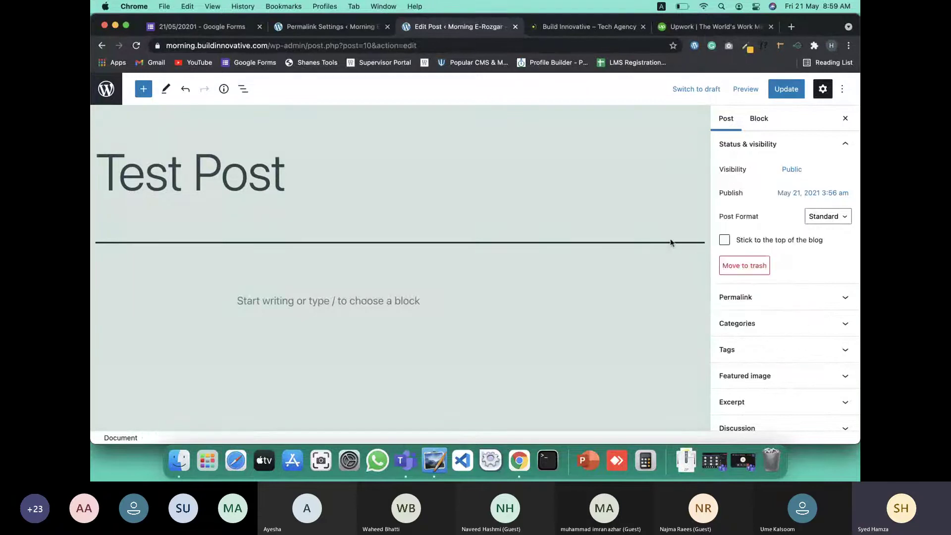
Review the May 21, 2021 3:56 am publish-date calendar, then open the Post Format list.
{"action": "left_click", "coordinate": [797, 193]}
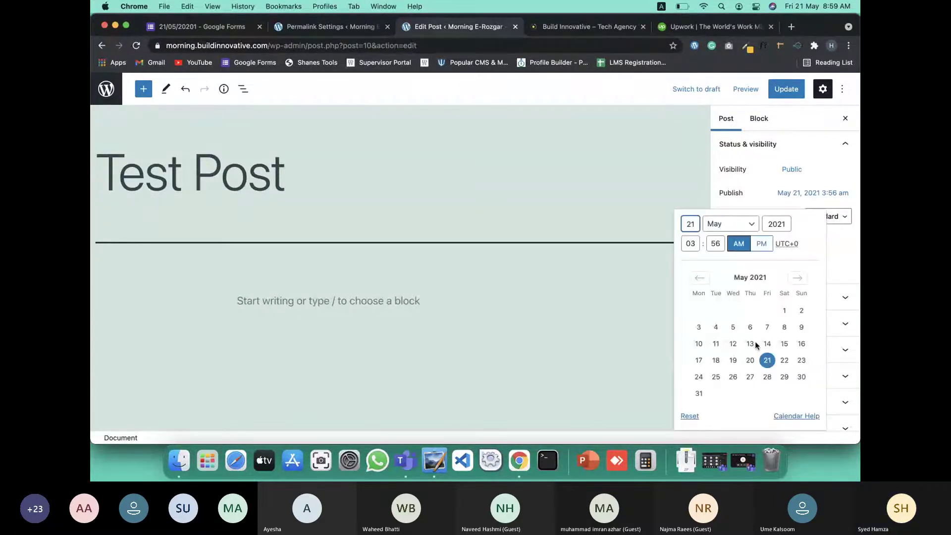
{"action": "left_click_drag", "start_coordinate": [722, 193], "coordinate": [756, 196]}
{"action": "left_click", "coordinate": [762, 194]}
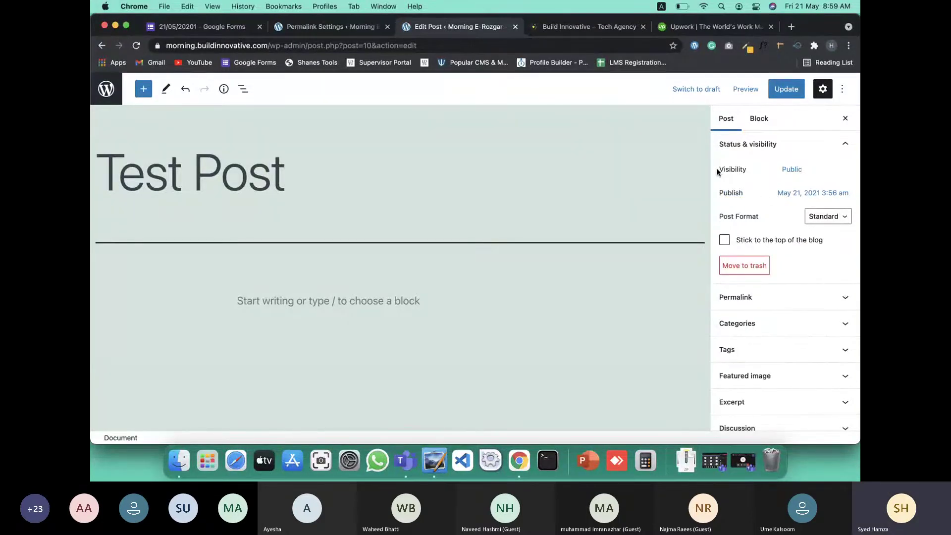
{"action": "left_click_drag", "start_coordinate": [768, 192], "coordinate": [852, 188]}
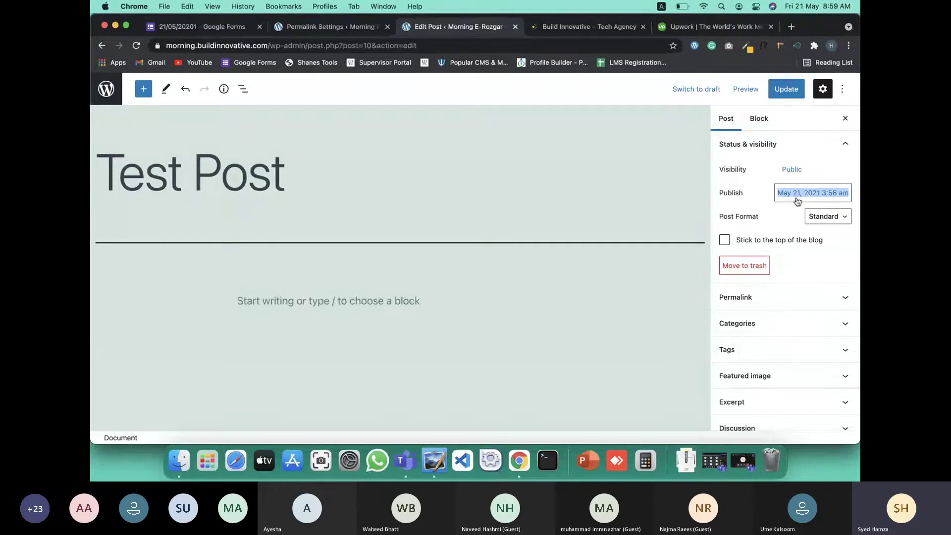
{"action": "left_click", "coordinate": [762, 200]}
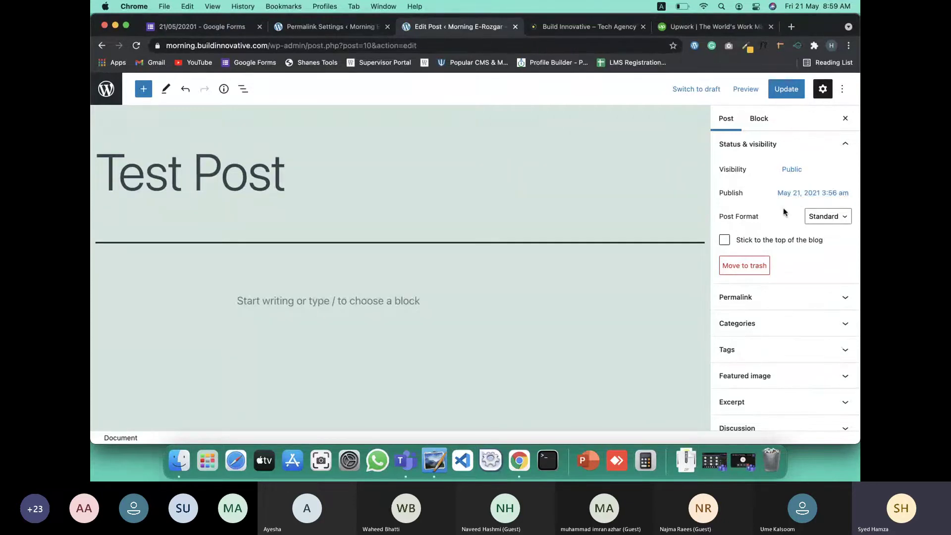
{"action": "left_click", "coordinate": [826, 220]}
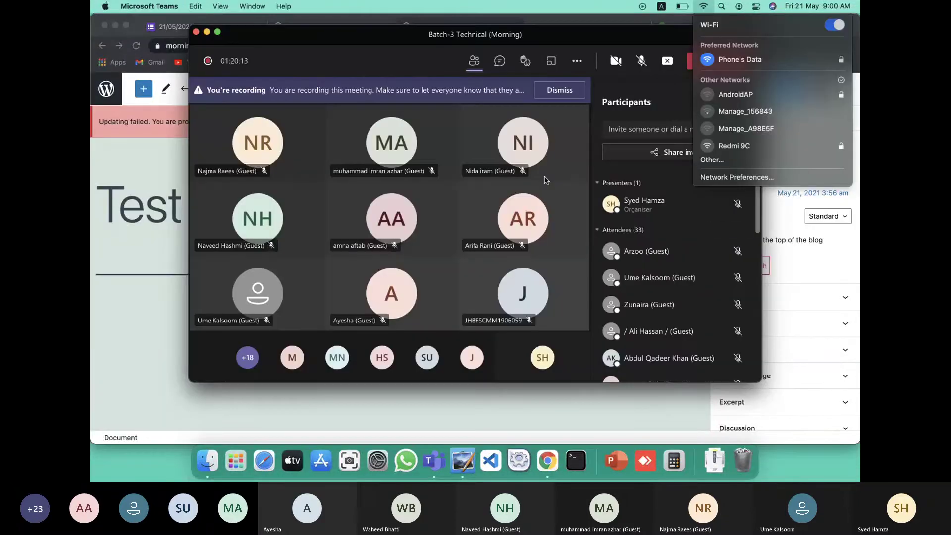
Close the Wi-Fi list in Teams and toggle the microphone on, then back to muted.
{"action": "left_click", "coordinate": [566, 162]}
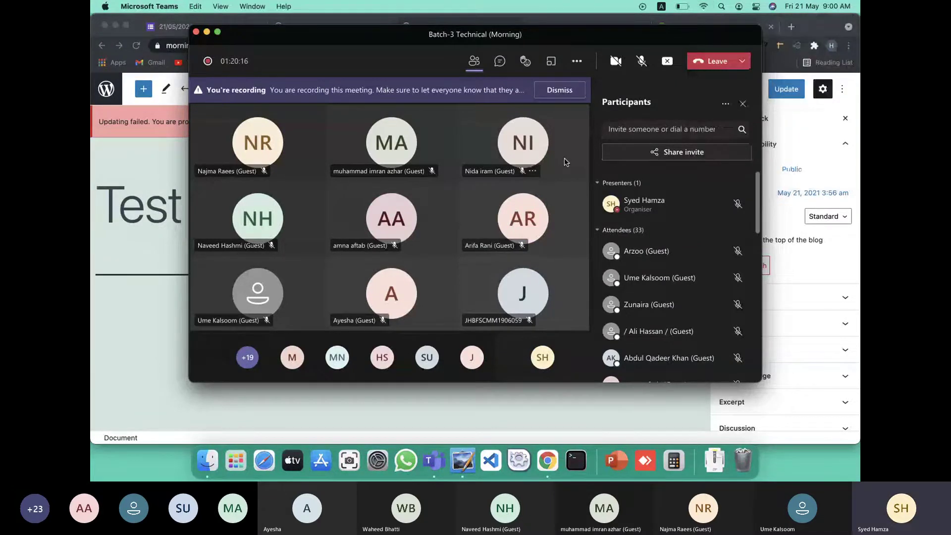
{"action": "left_click", "coordinate": [641, 62]}
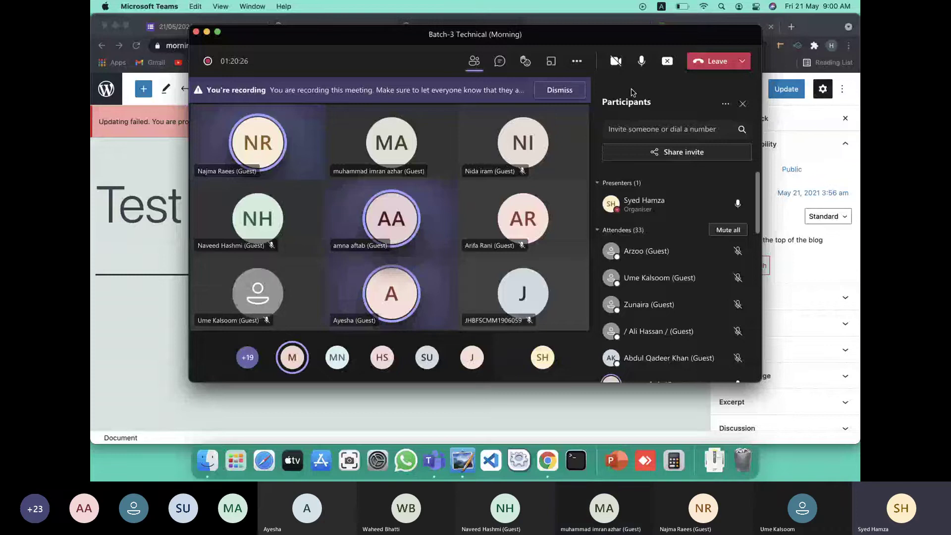
{"action": "left_click", "coordinate": [643, 61]}
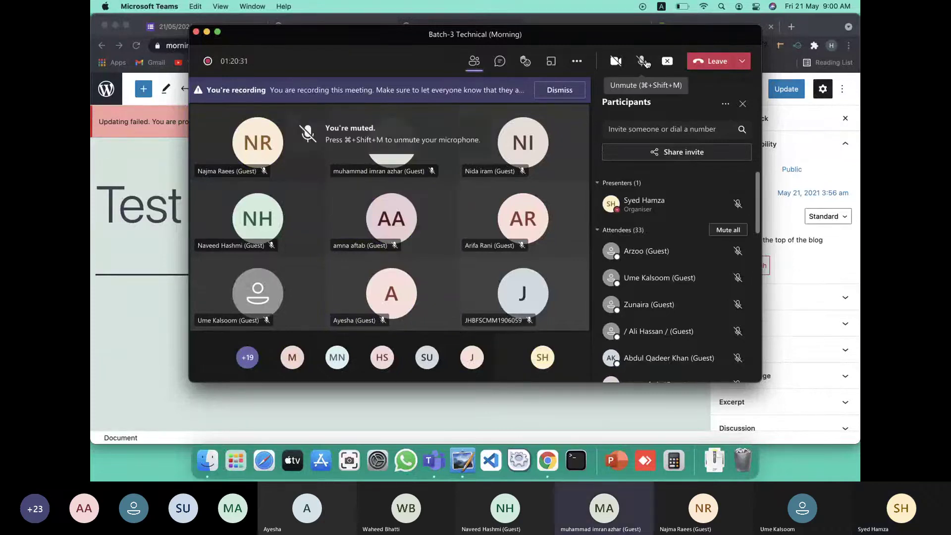
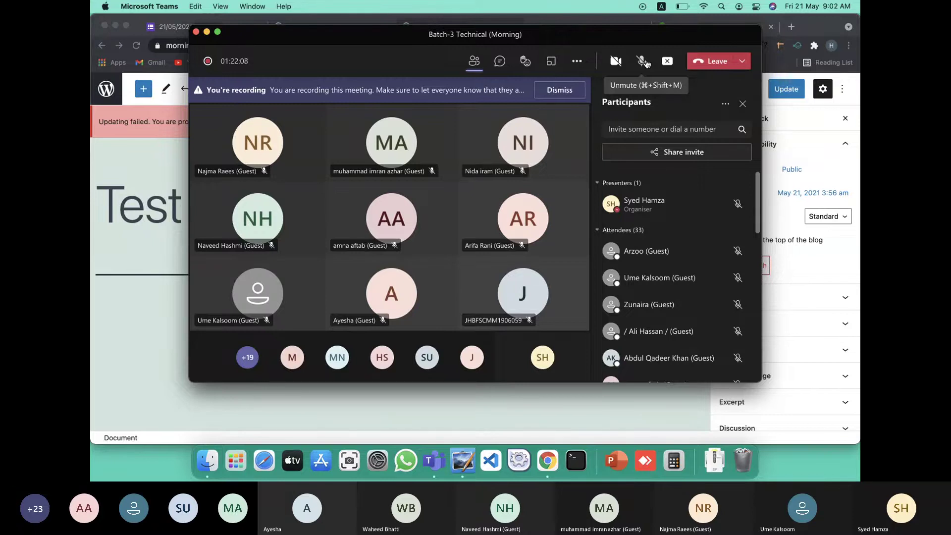
Check Wi-Fi, unmute the organiser's mic in Teams, and return to the WordPress editor.
{"action": "left_click", "coordinate": [703, 6]}
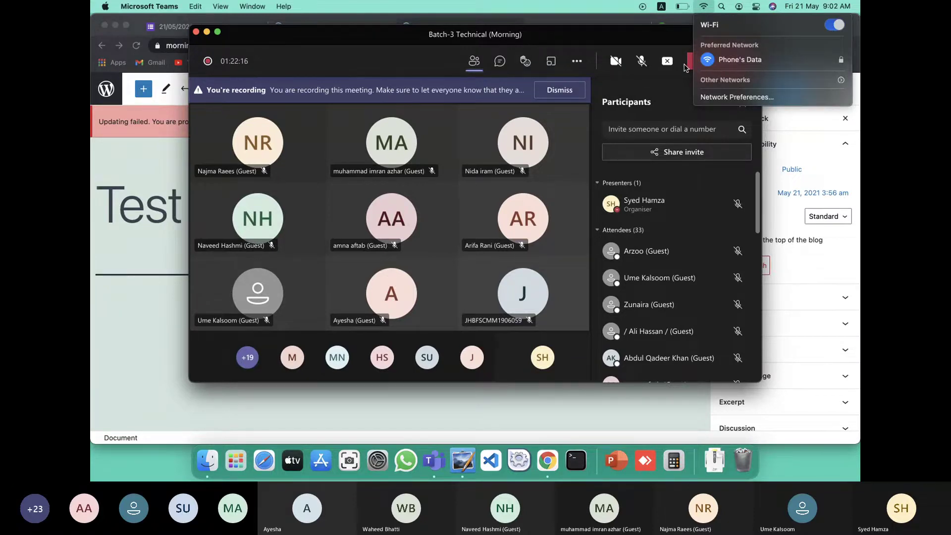
{"action": "left_click", "coordinate": [643, 66]}
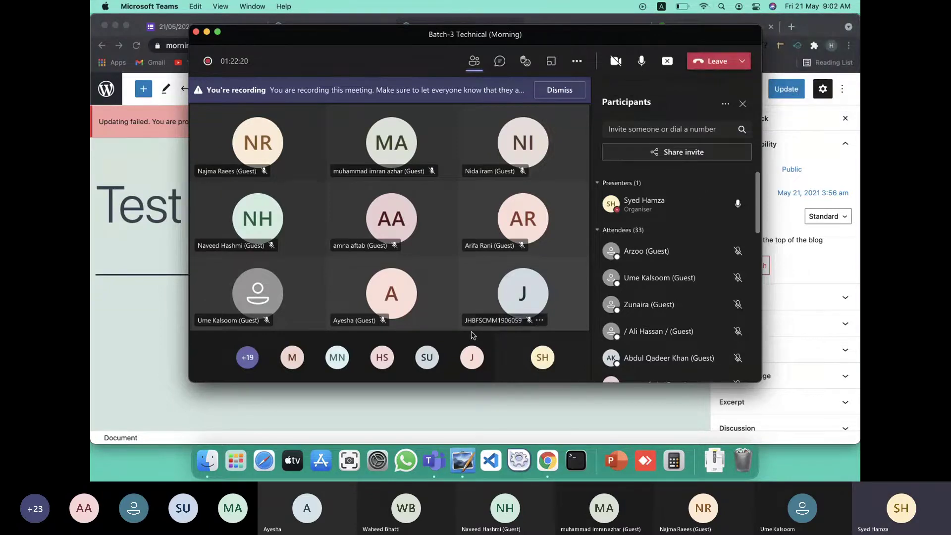
{"action": "left_click", "coordinate": [446, 395]}
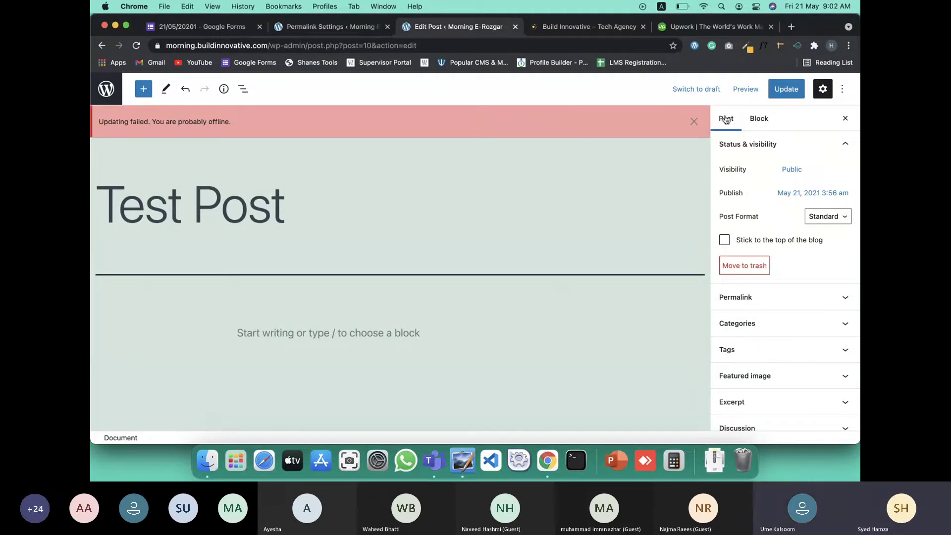
Update the Test Post, glancing at the Teams meeting before coming back to the editor.
{"action": "left_click", "coordinate": [778, 92]}
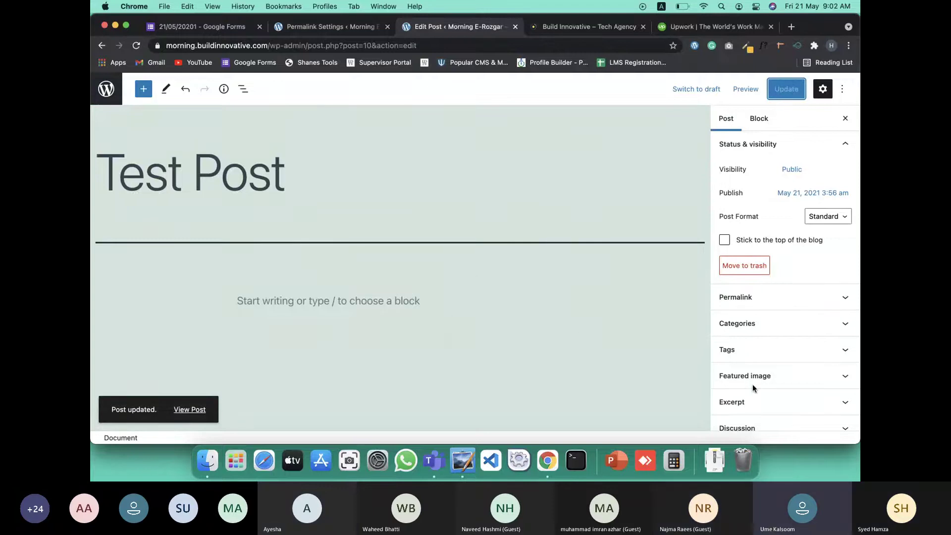
{"action": "key", "text": "super+Tab"}
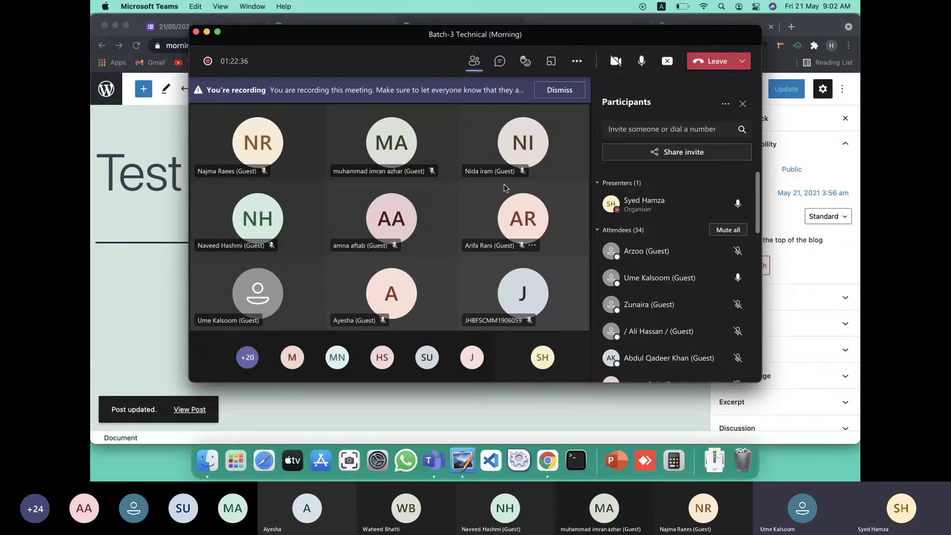
{"action": "left_click", "coordinate": [175, 319]}
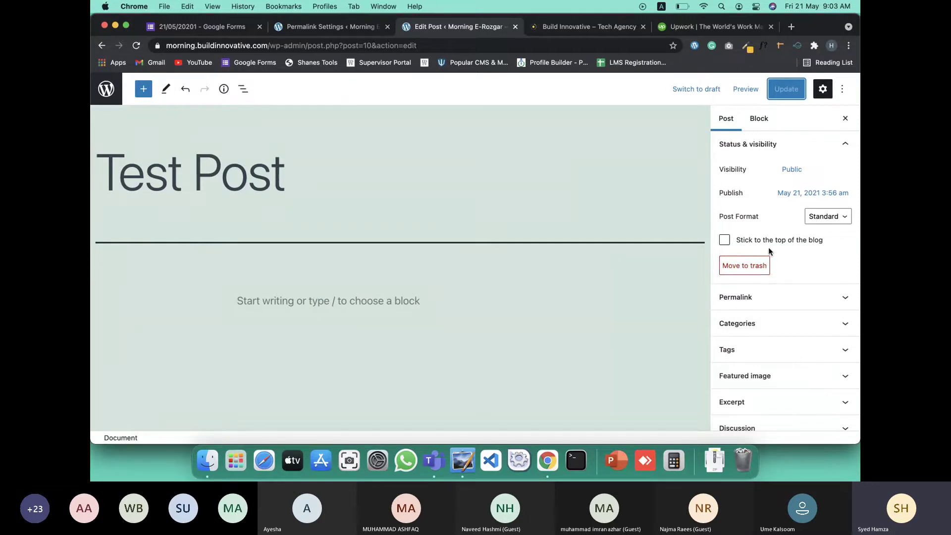
{"action": "scroll", "coordinate": [768, 248], "scroll_direction": "down", "scroll_amount": 1}
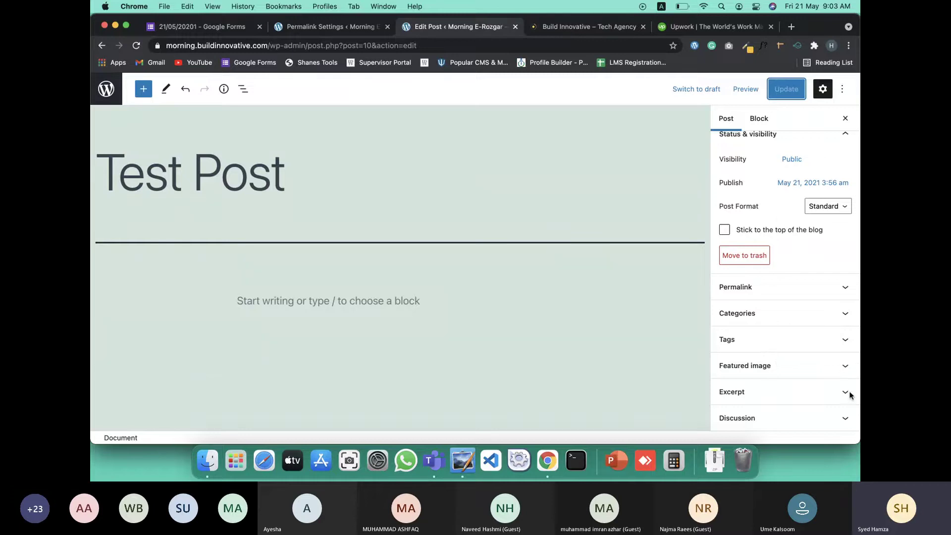
Minimize the Teams meeting and expand the post's Permalink settings.
{"action": "key", "text": "super+Tab"}
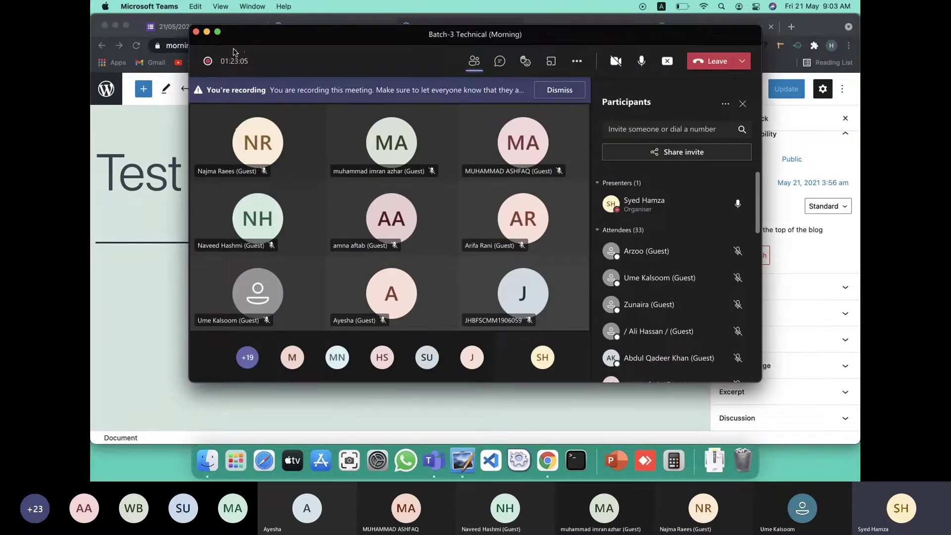
{"action": "left_click", "coordinate": [206, 32]}
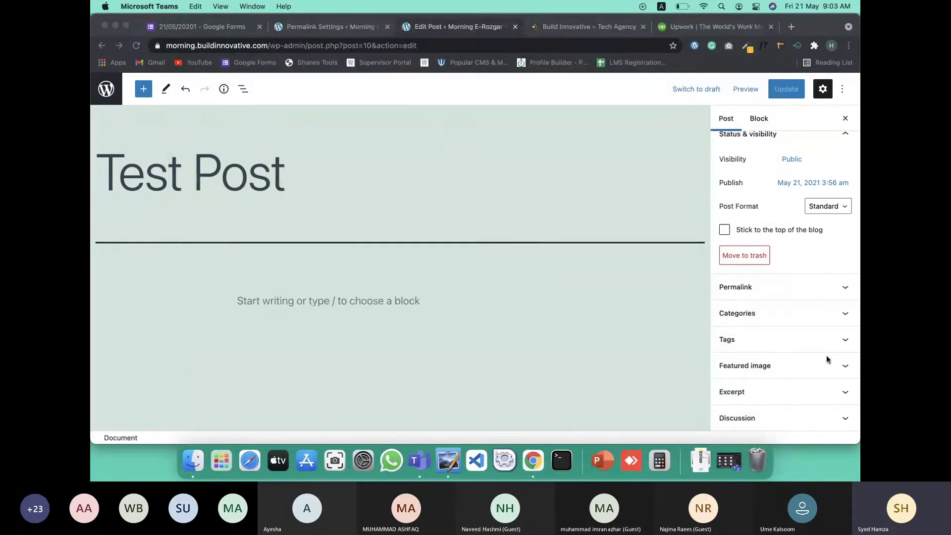
{"action": "left_click", "coordinate": [819, 283]}
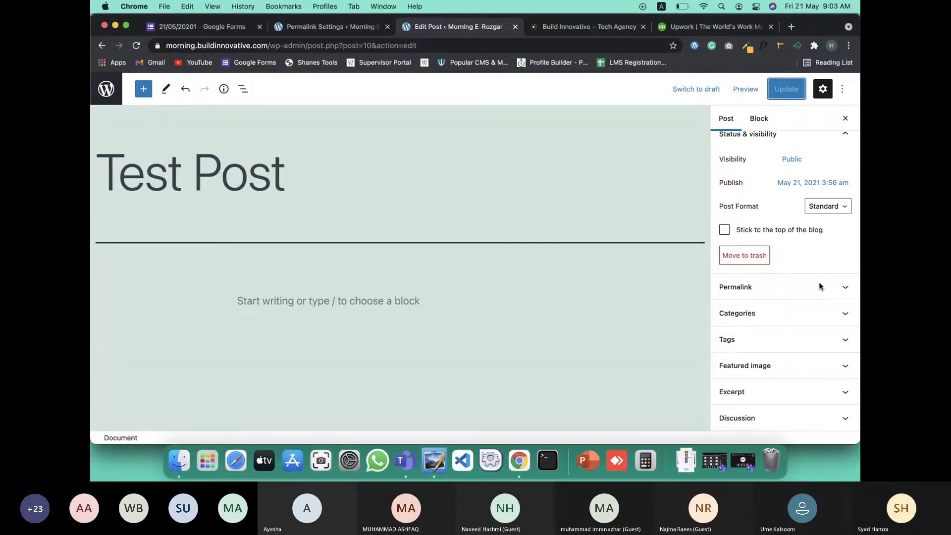
{"action": "left_click", "coordinate": [811, 290]}
Highlight the URL Slug label and its help text, and inspect the test-post slug field.
{"action": "scroll", "coordinate": [716, 301], "scroll_direction": "down", "scroll_amount": 3}
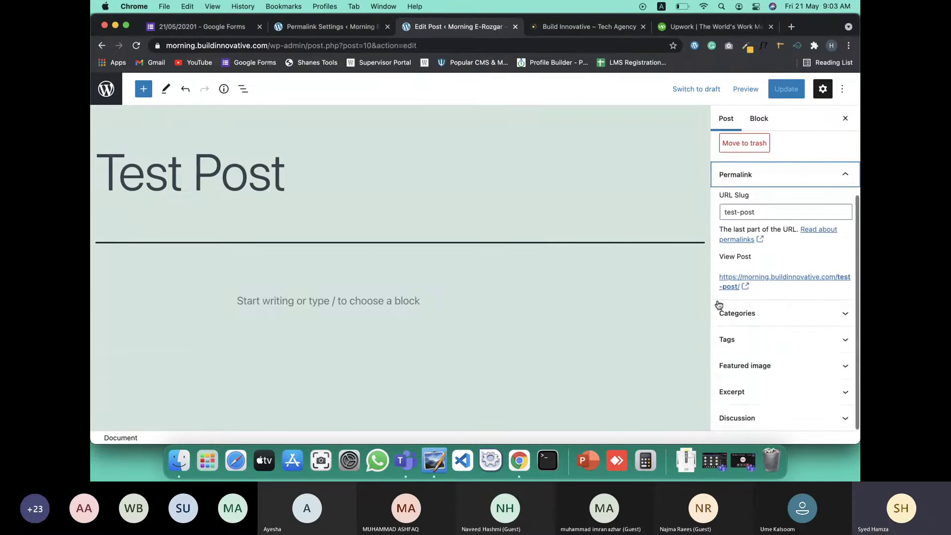
{"action": "left_click_drag", "start_coordinate": [735, 196], "coordinate": [748, 197]}
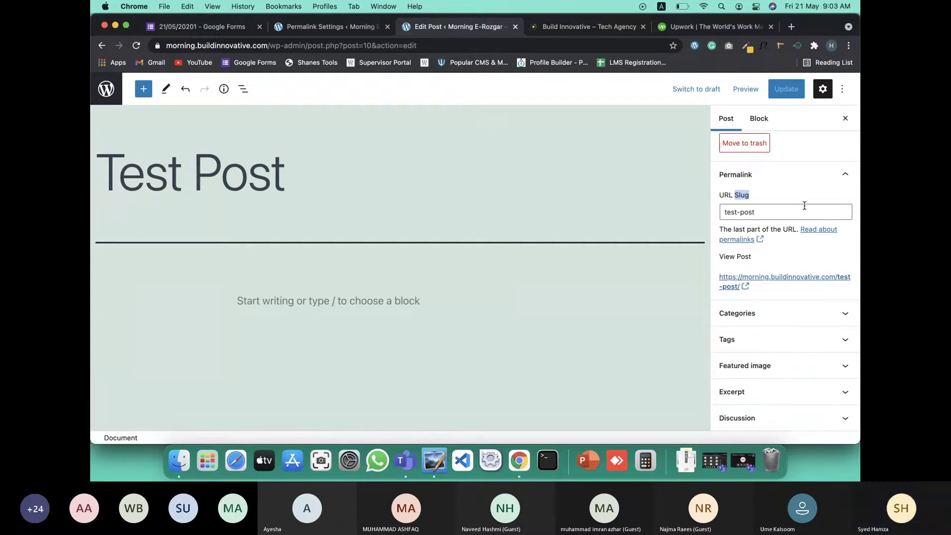
{"action": "left_click_drag", "start_coordinate": [728, 229], "coordinate": [779, 232]}
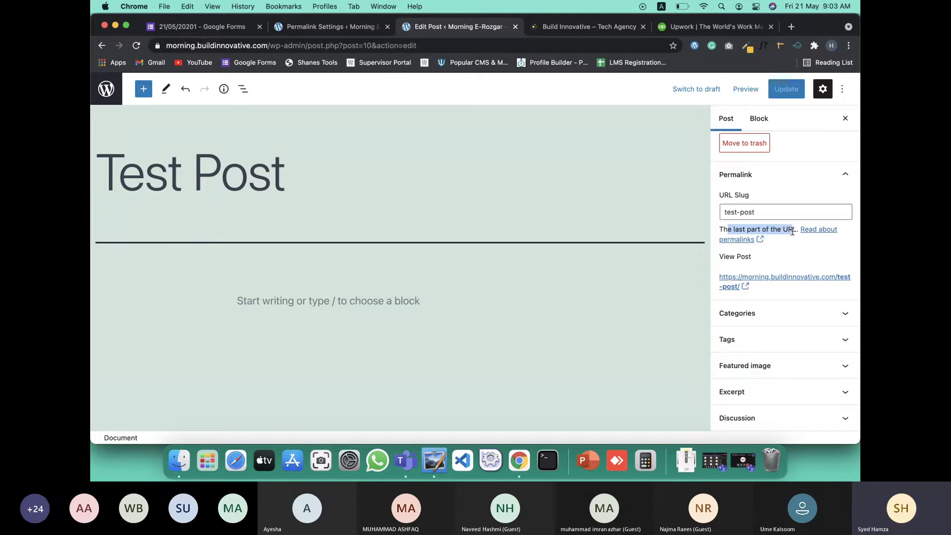
{"action": "left_click", "coordinate": [794, 247]}
{"action": "double_click", "coordinate": [728, 212]}
{"action": "left_click", "coordinate": [728, 211]}
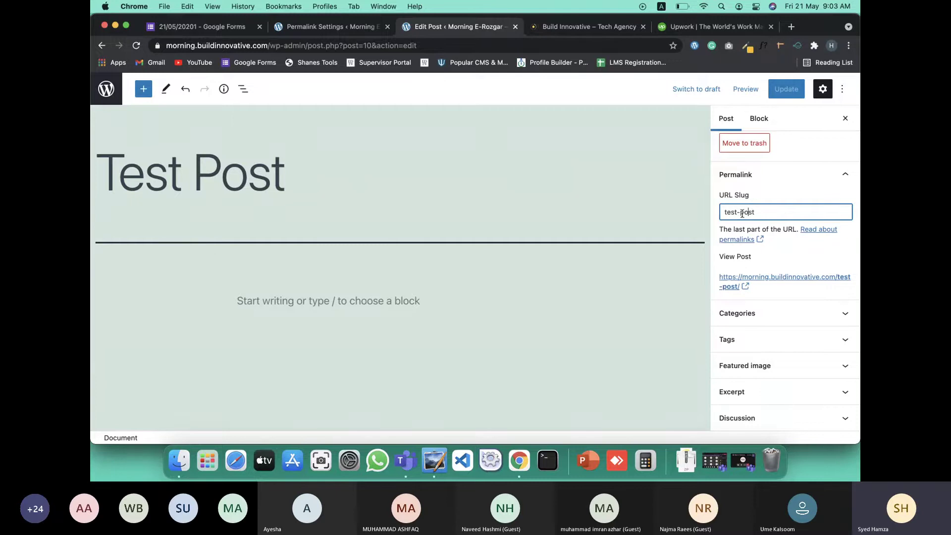
{"action": "left_click", "coordinate": [786, 217]}
{"action": "left_click", "coordinate": [712, 224]}
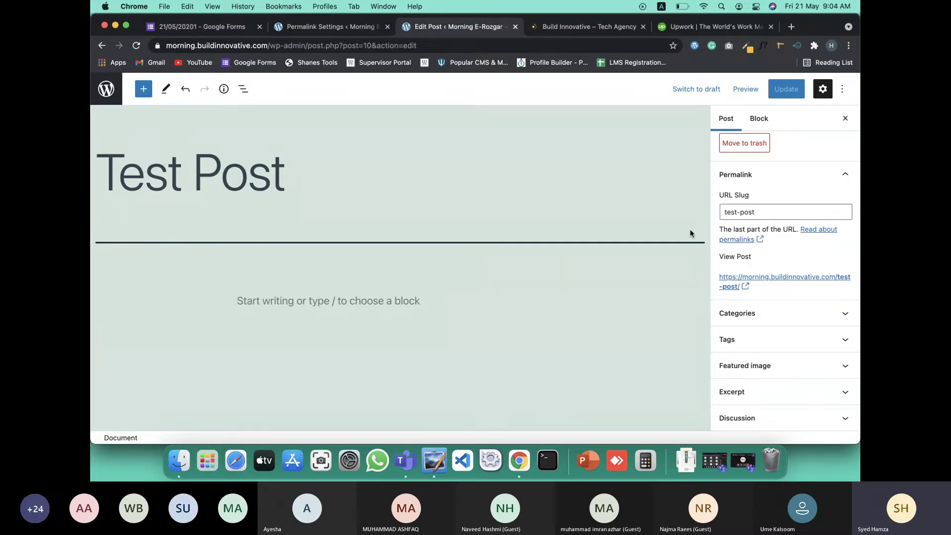
Open beingguru.com in a new tab, view the Jack Ma article, and highlight its URL slug.
{"action": "left_click", "coordinate": [792, 28]}
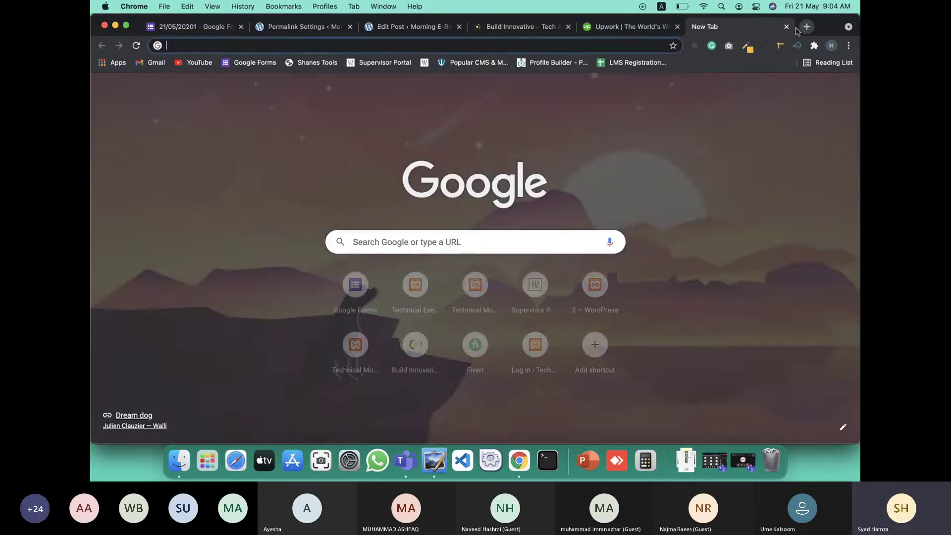
{"action": "type", "text": "beingguru.com"}
{"action": "key", "text": "Return"}
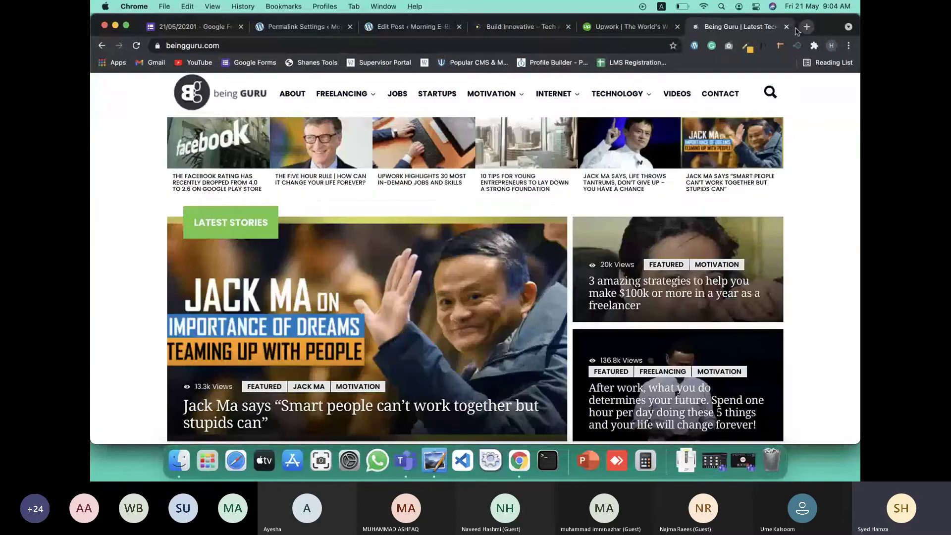
{"action": "scroll", "coordinate": [471, 291], "scroll_direction": "down", "scroll_amount": 3}
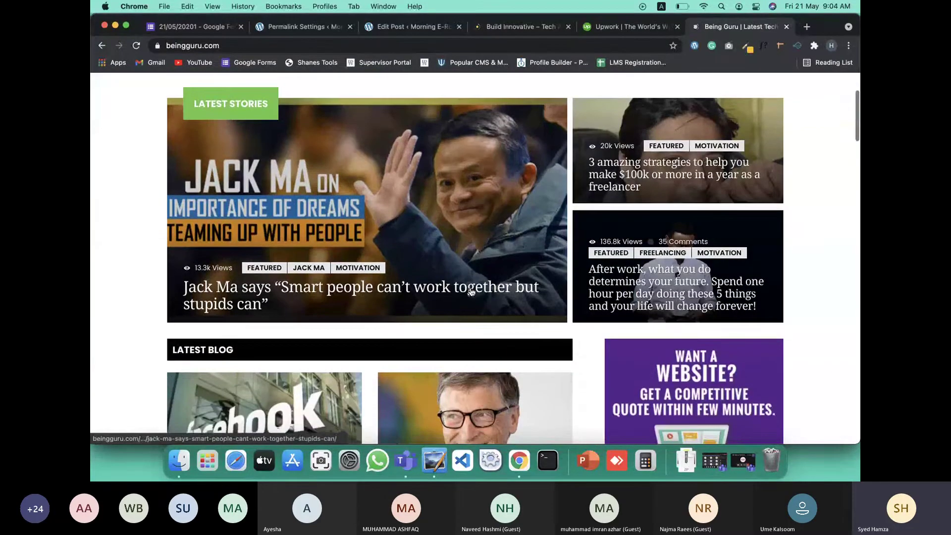
{"action": "left_click", "coordinate": [385, 300]}
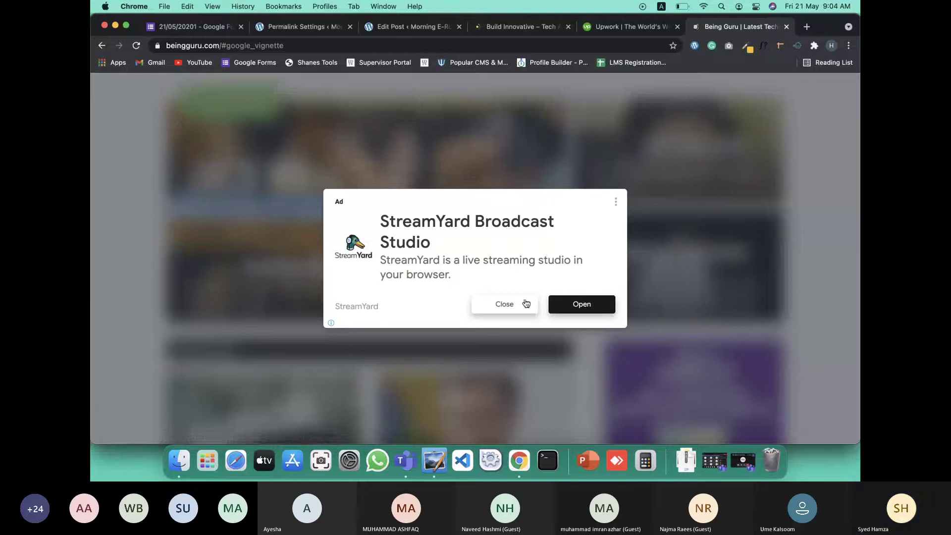
{"action": "left_click", "coordinate": [526, 304]}
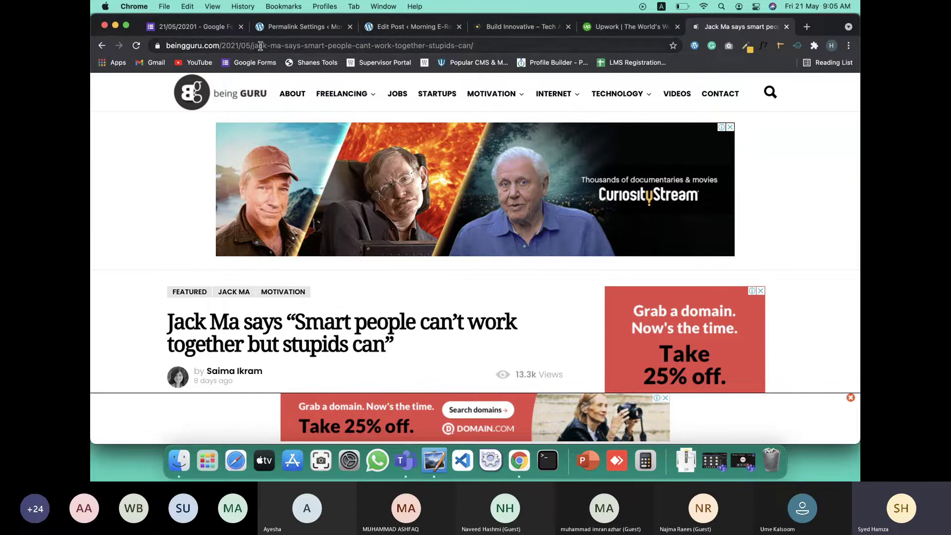
{"action": "left_click_drag", "start_coordinate": [254, 45], "coordinate": [474, 45]}
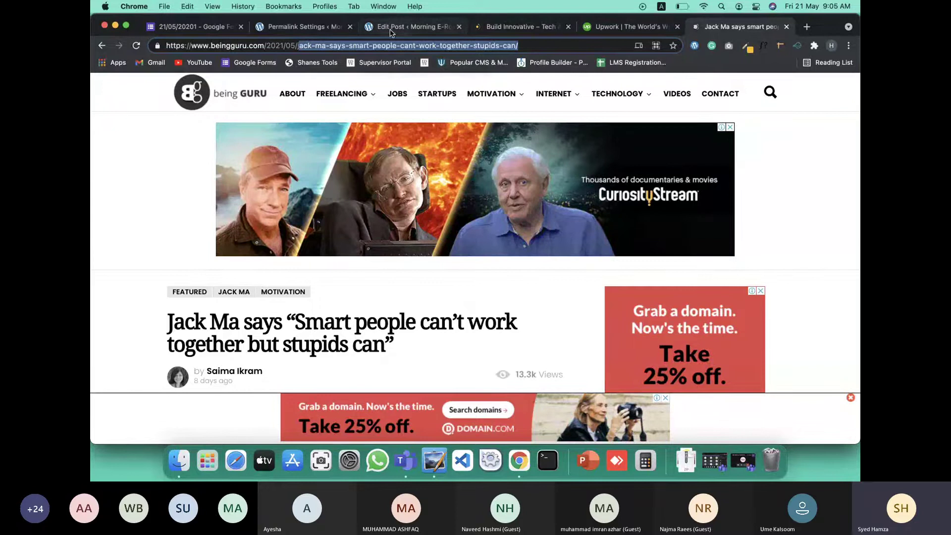
Create a Cricket category, assign it to the post, and untick Uncategorized.
{"action": "left_click", "coordinate": [311, 28]}
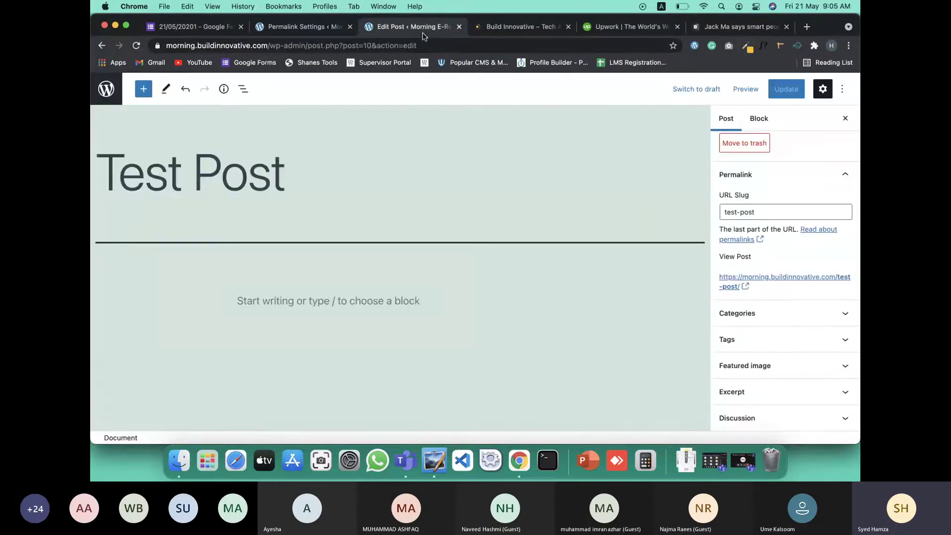
{"action": "left_click", "coordinate": [408, 26]}
{"action": "left_click", "coordinate": [834, 169]}
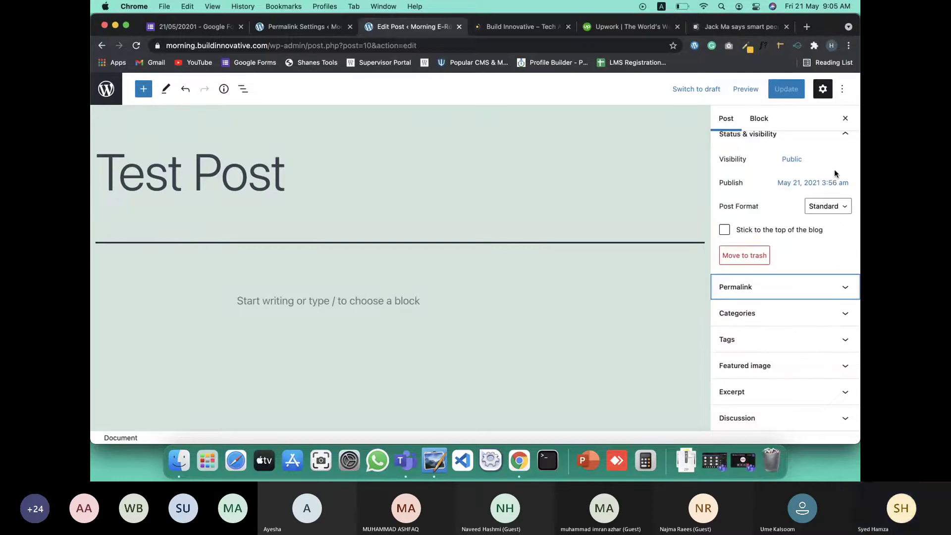
{"action": "left_click", "coordinate": [757, 315]}
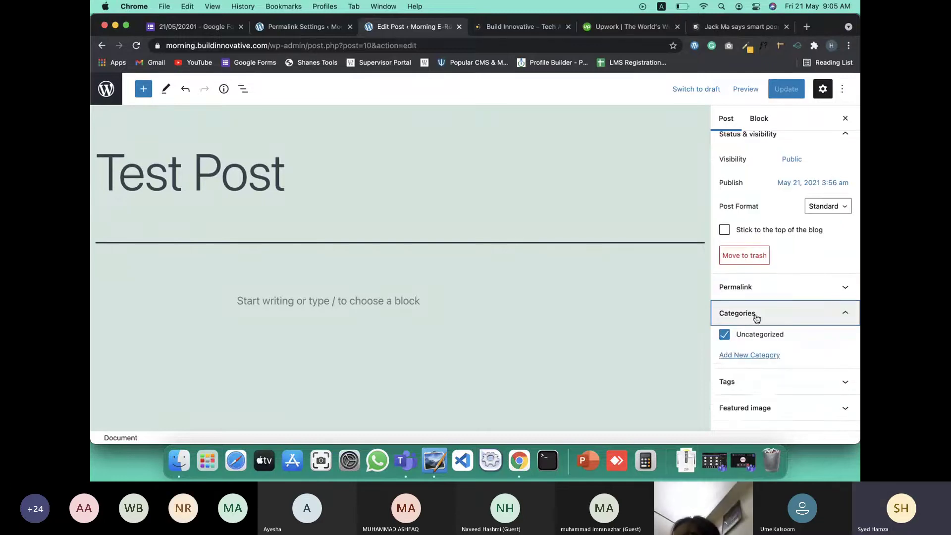
{"action": "scroll", "coordinate": [757, 318], "scroll_direction": "down", "scroll_amount": 2}
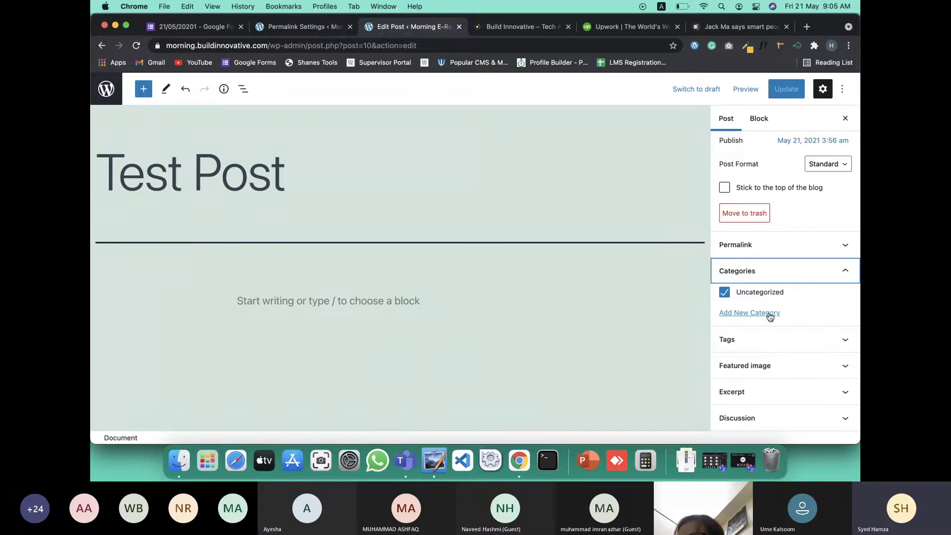
{"action": "left_click", "coordinate": [770, 317]}
{"action": "left_click", "coordinate": [764, 348]}
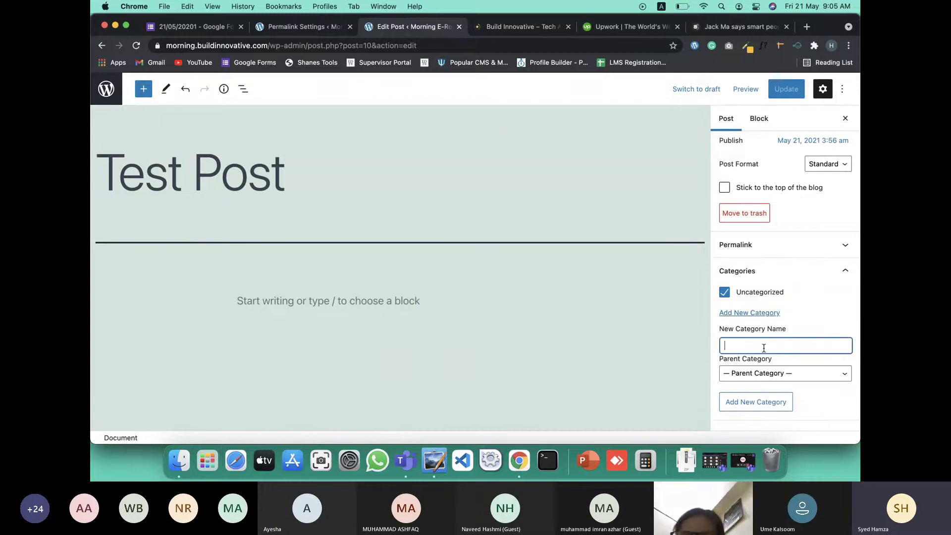
{"action": "type", "text": "C"}
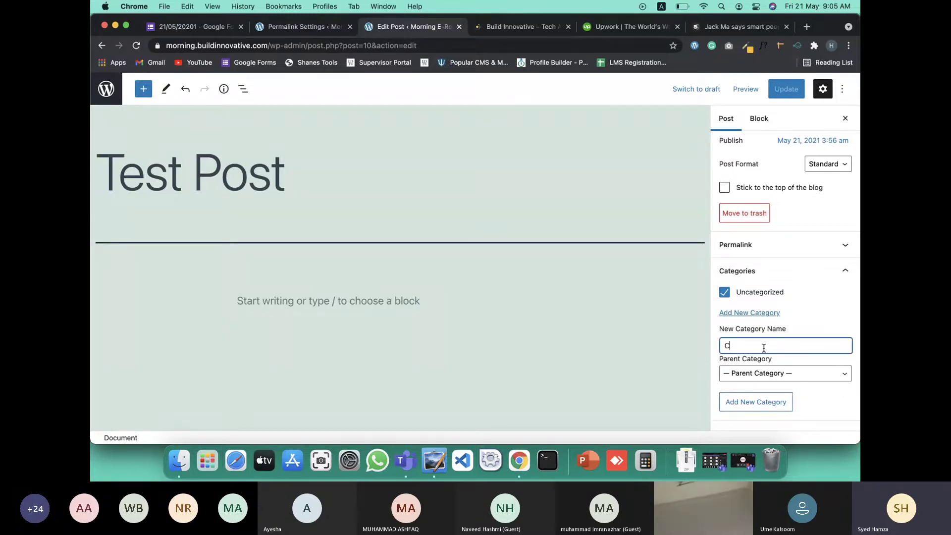
{"action": "type", "text": "ricket"}
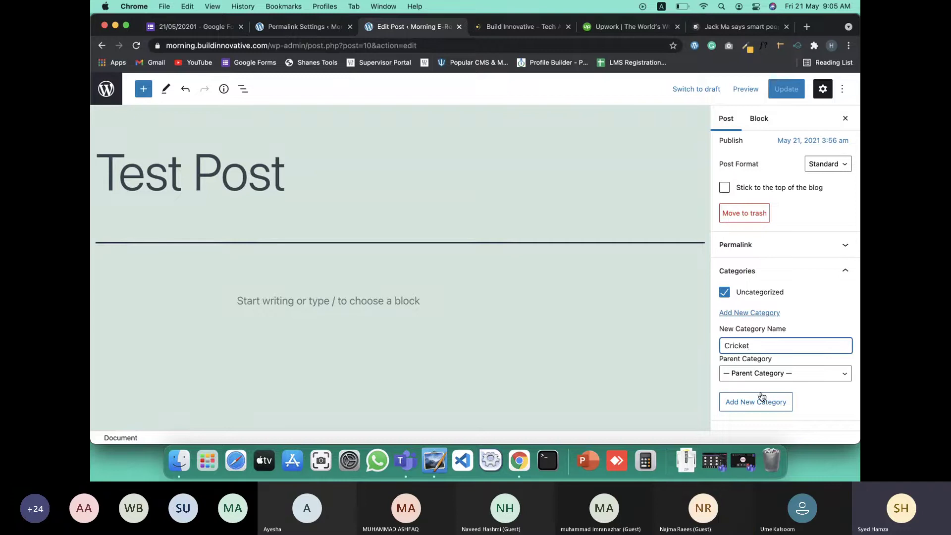
{"action": "left_click", "coordinate": [760, 401]}
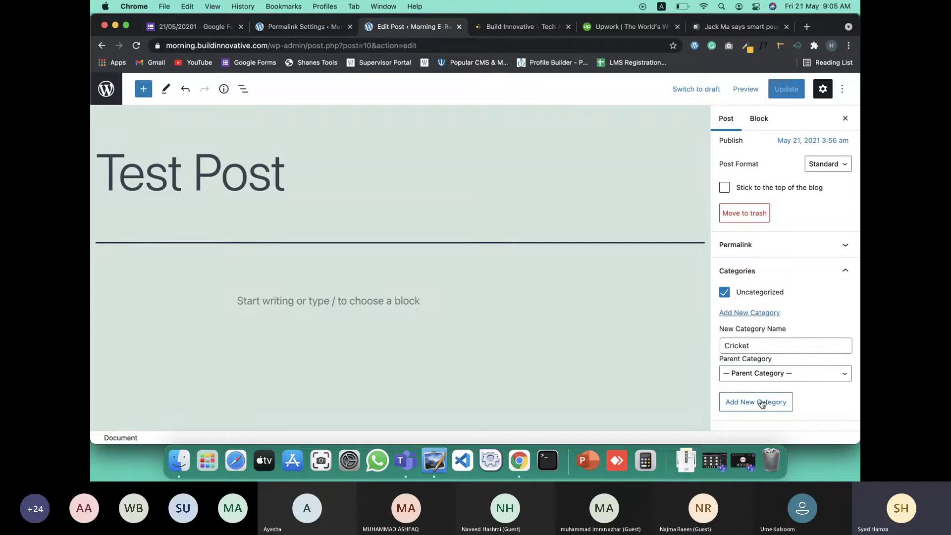
{"action": "left_click", "coordinate": [728, 295]}
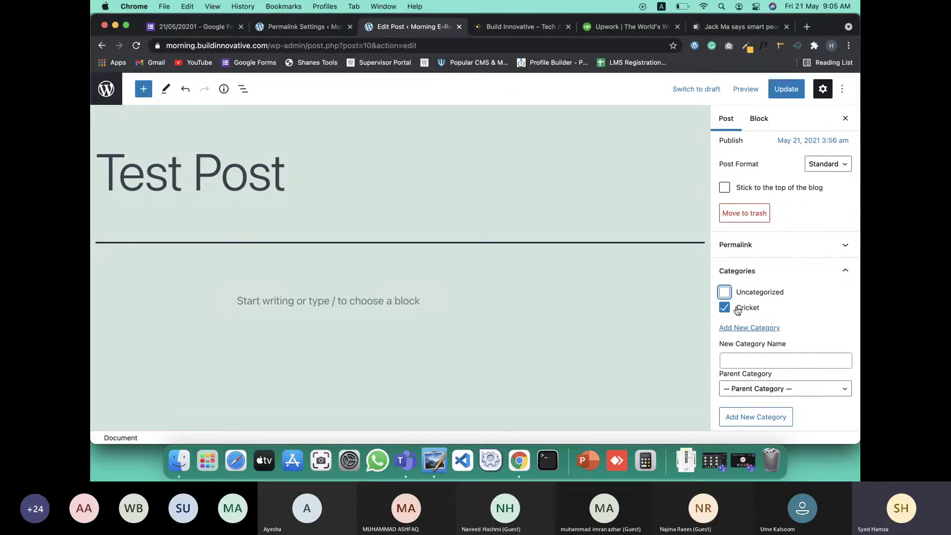
{"action": "left_click", "coordinate": [846, 274]}
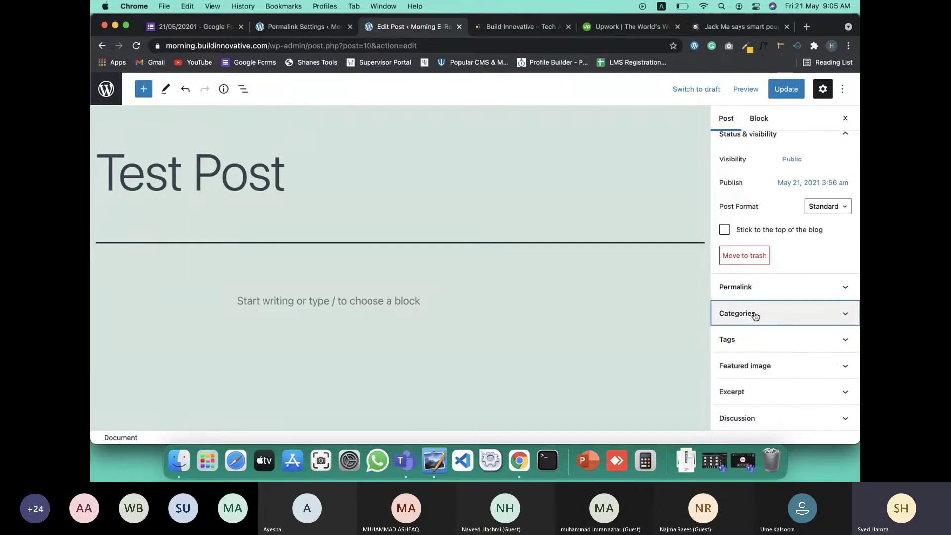
Add the tags best catch, boom boom and best pakistani player to the post.
{"action": "left_click", "coordinate": [740, 341]}
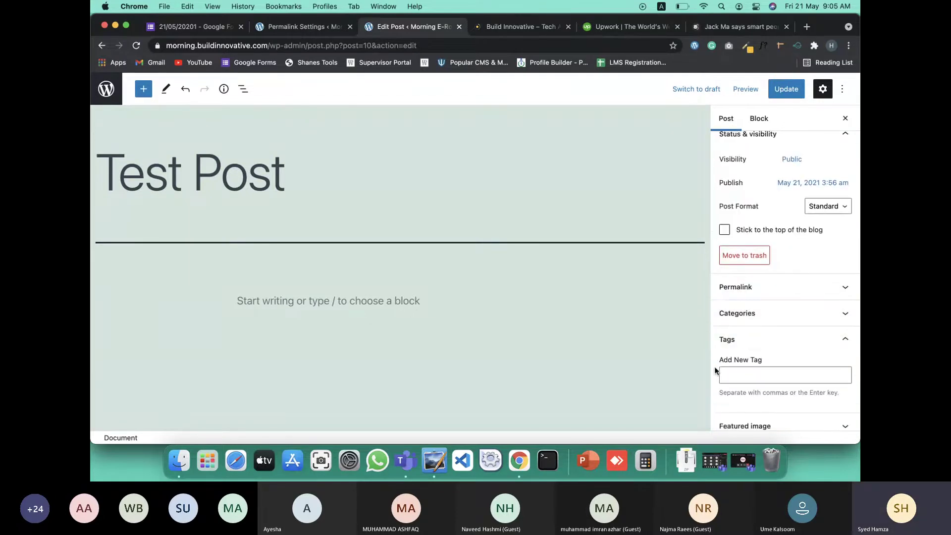
{"action": "scroll", "coordinate": [716, 371], "scroll_direction": "down", "scroll_amount": 1}
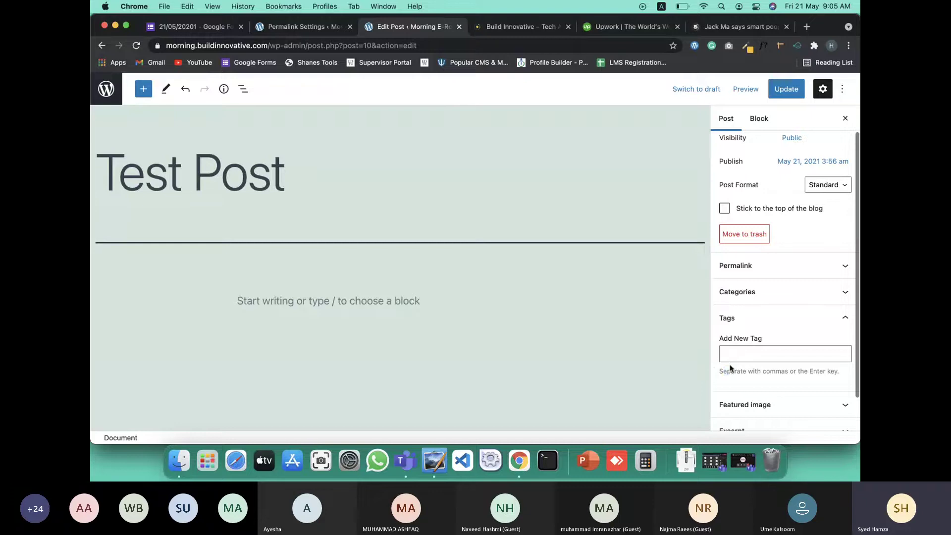
{"action": "left_click_drag", "start_coordinate": [723, 371], "coordinate": [850, 371]}
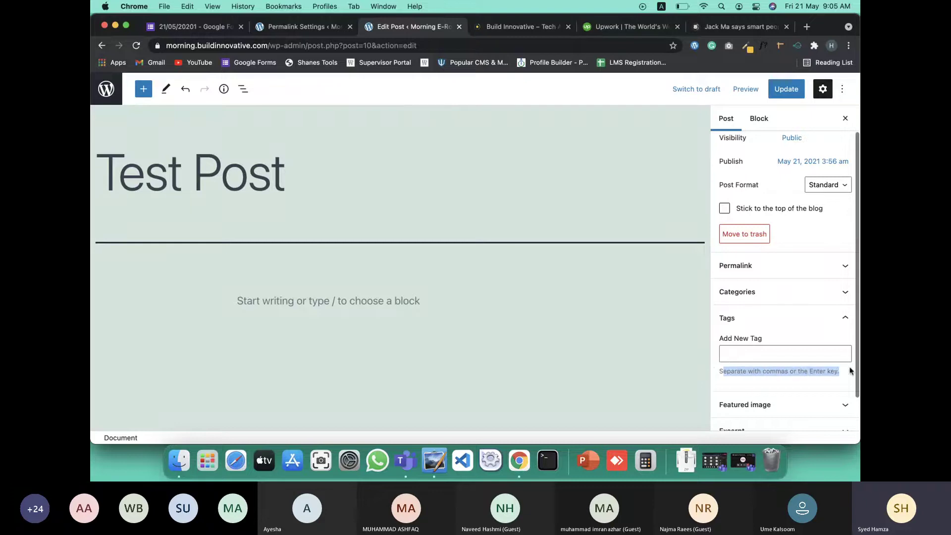
{"action": "left_click", "coordinate": [807, 353]}
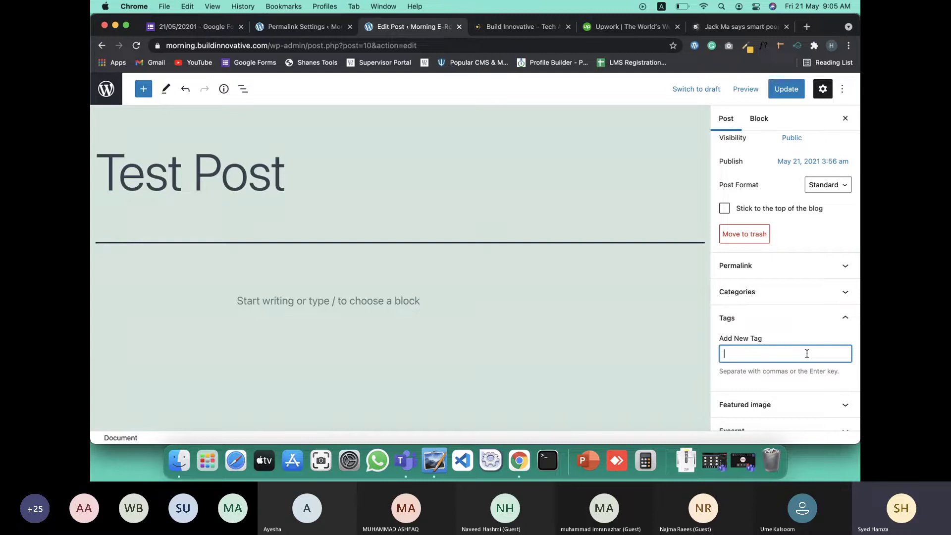
{"action": "type", "text": "best catch"}
{"action": "key", "text": "Return"}
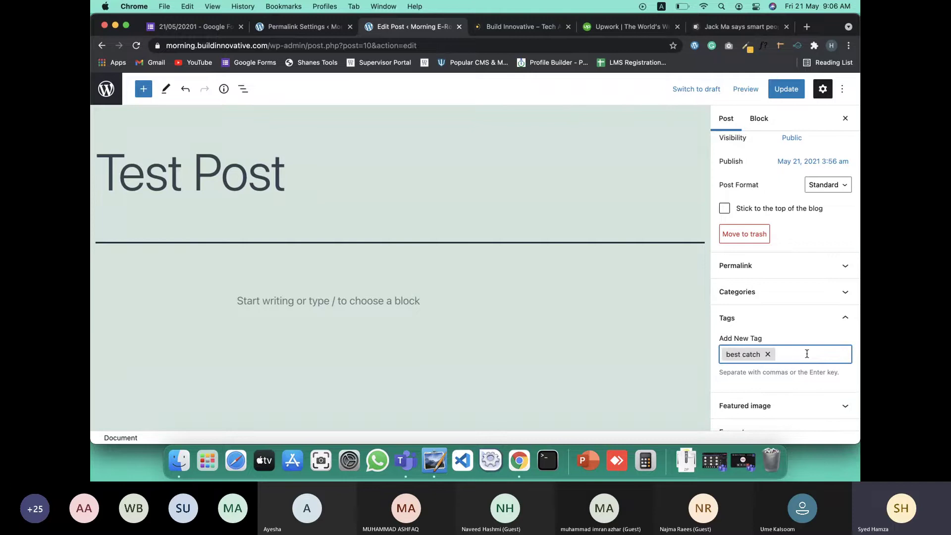
{"action": "type", "text": "boom boom"}
{"action": "key", "text": "Return"}
{"action": "type", "text": "best"}
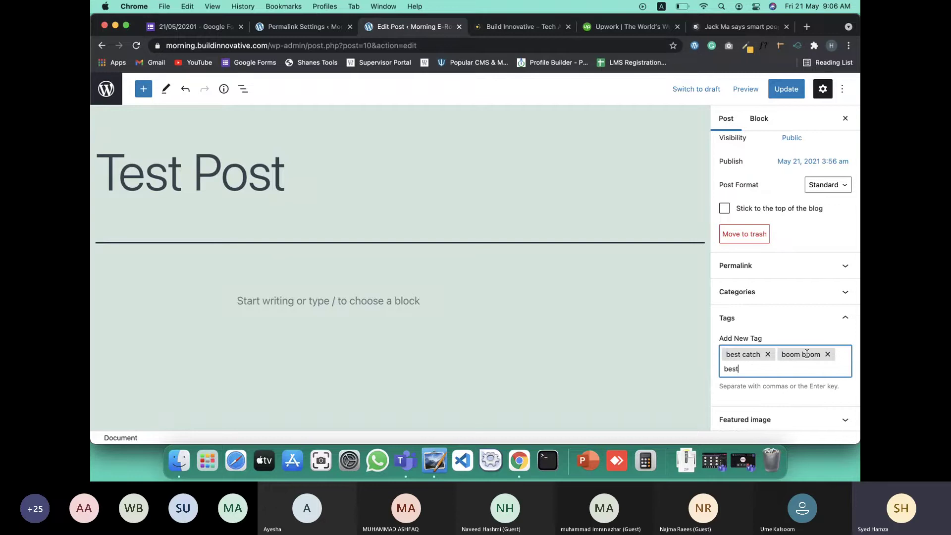
{"action": "type", "text": " pakistani player"}
{"action": "key", "text": "Return"}
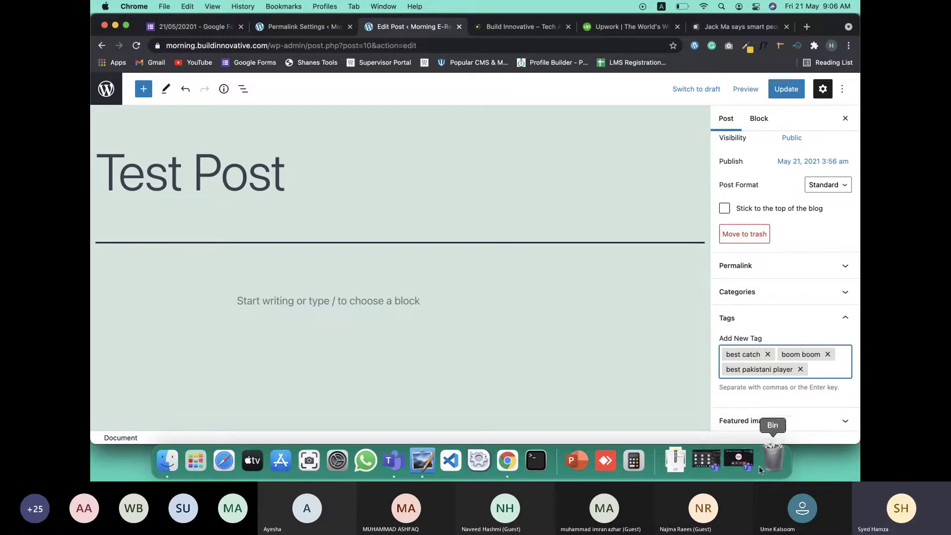
{"action": "left_click", "coordinate": [731, 460]}
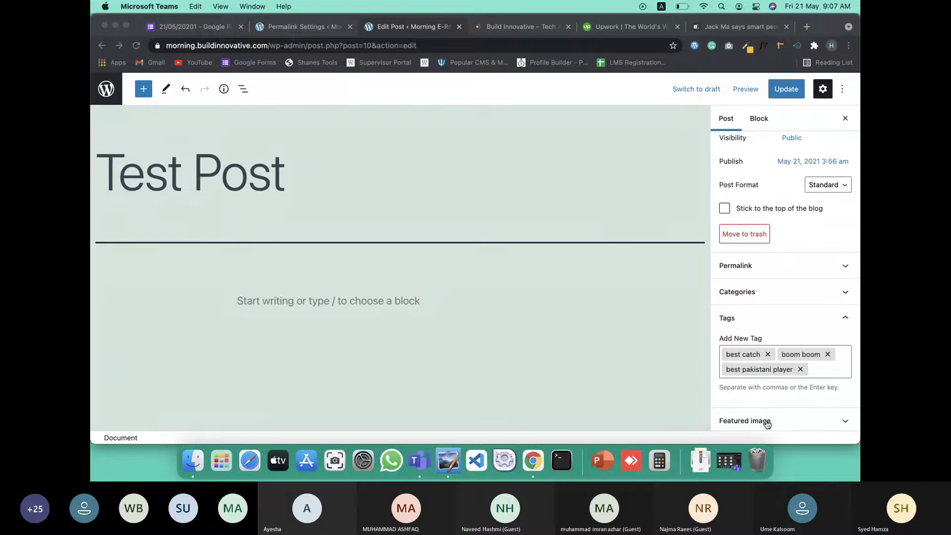
Minimise the Teams meeting window and return to the post editor in Chrome.
{"action": "left_click", "coordinate": [838, 361]}
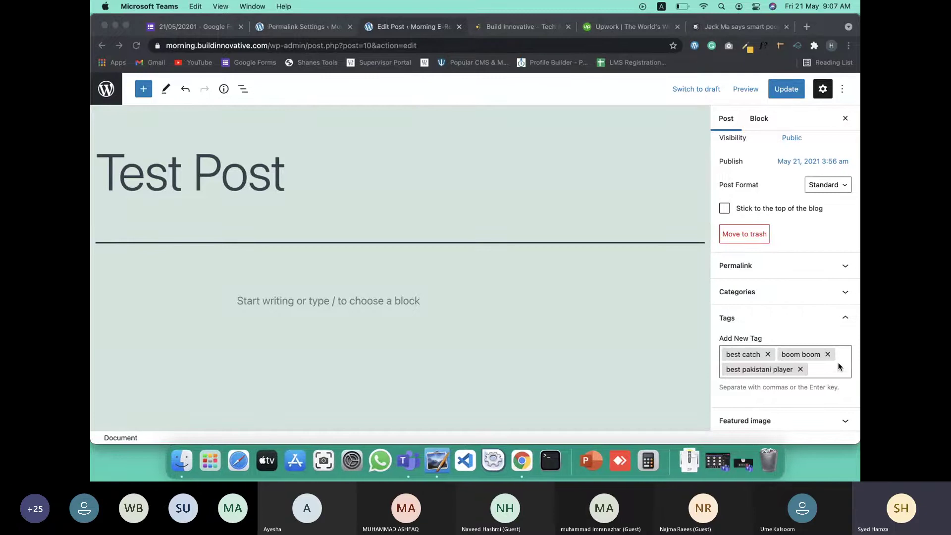
{"action": "left_click", "coordinate": [817, 369]}
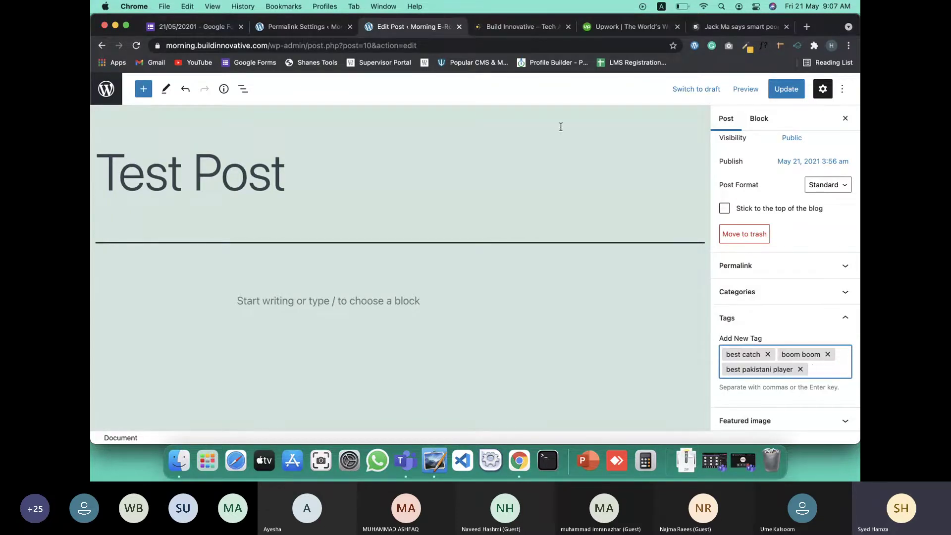
Review the Posts > Tags list for the three new tags, then go back to editing the post.
{"action": "left_click", "coordinate": [308, 26]}
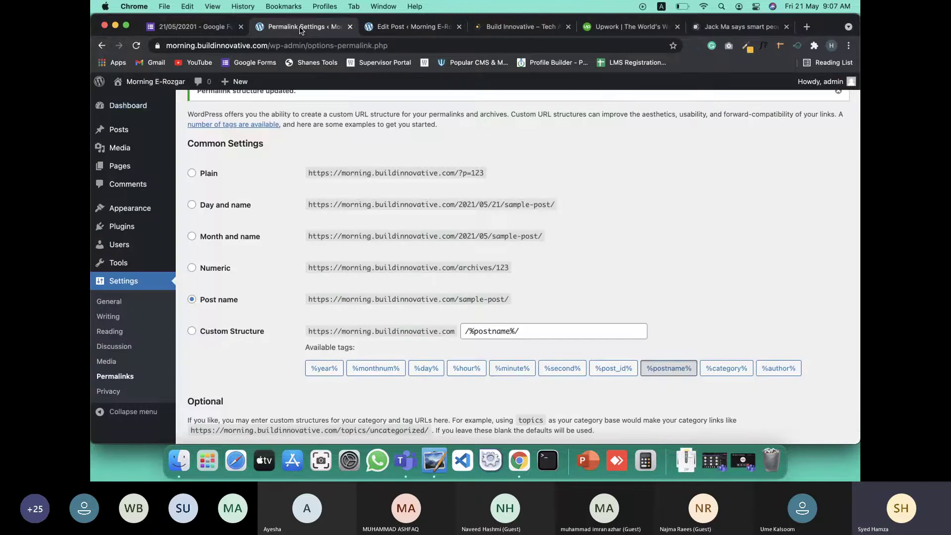
{"action": "mouse_move", "coordinate": [121, 130]}
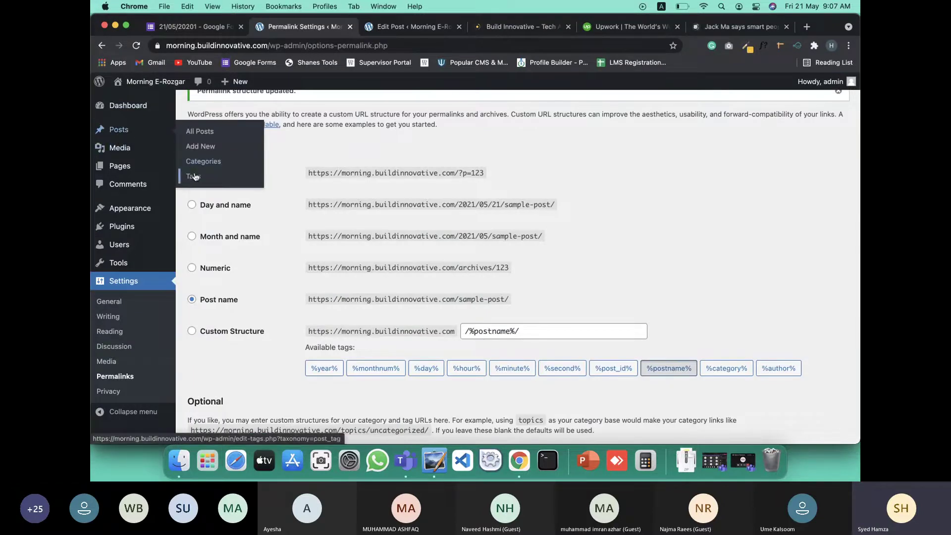
{"action": "left_click", "coordinate": [194, 176]}
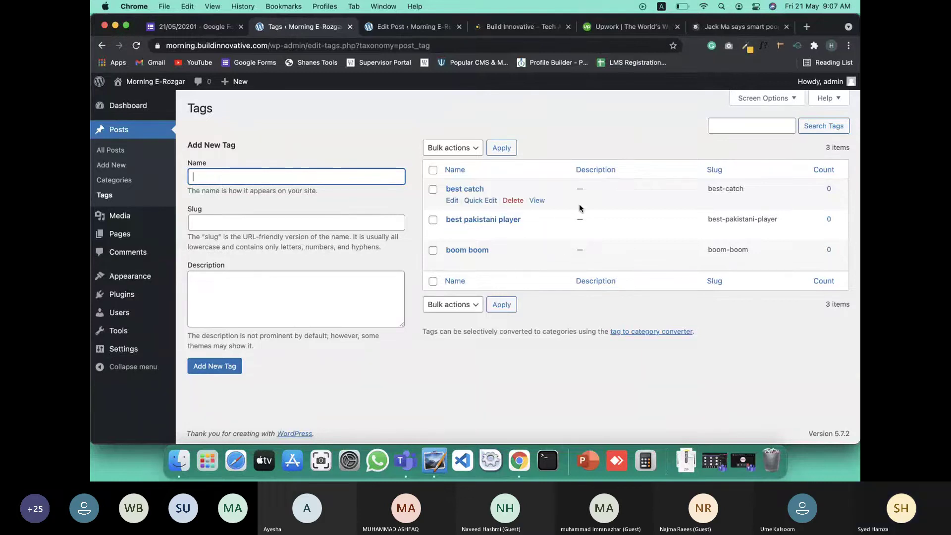
{"action": "left_click", "coordinate": [417, 28]}
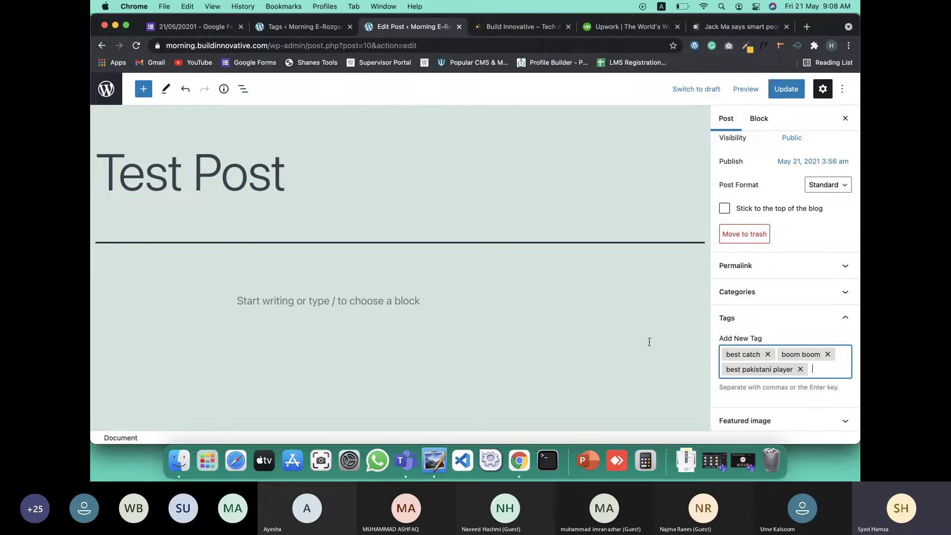
Retitle the post 'Shahid Afridi Biography'.
{"action": "triple_click", "coordinate": [215, 173]}
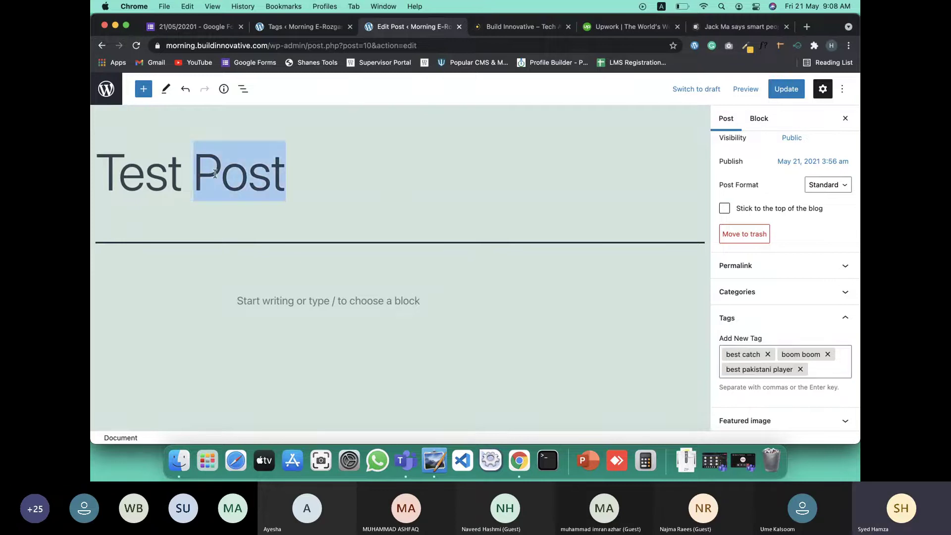
{"action": "type", "text": "Sahi"}
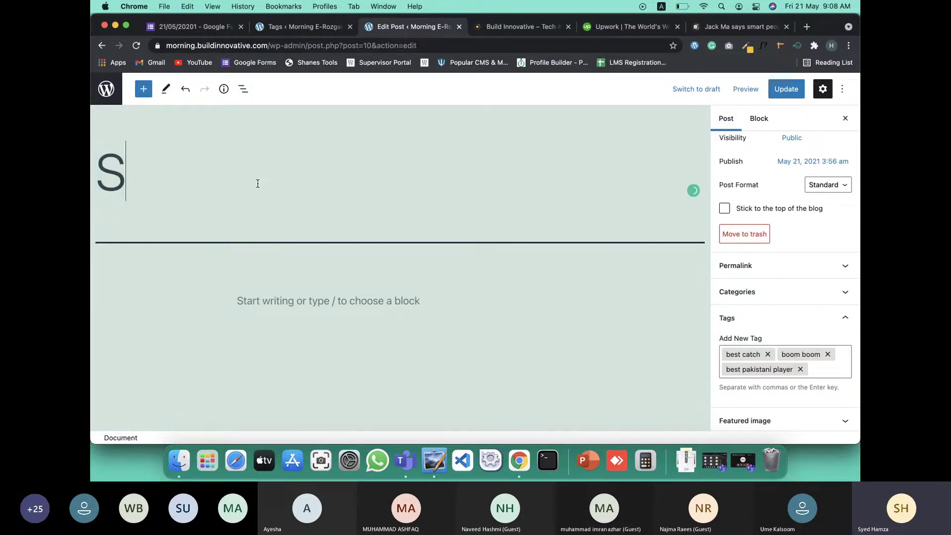
{"action": "key", "text": "BackSpace"}
{"action": "key", "text": "BackSpace"}
{"action": "key", "text": "BackSpace"}
{"action": "type", "text": "hahid Af"}
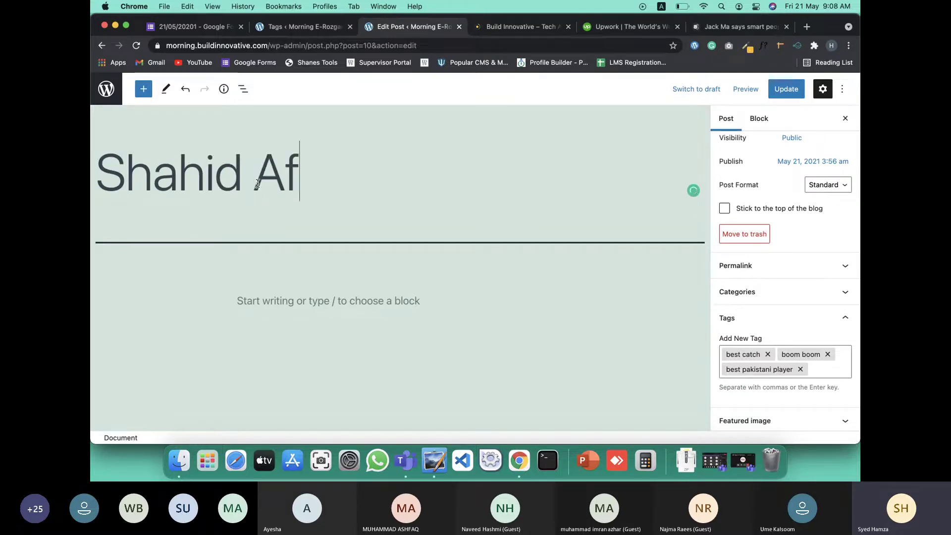
{"action": "type", "text": "ridi Biogr"}
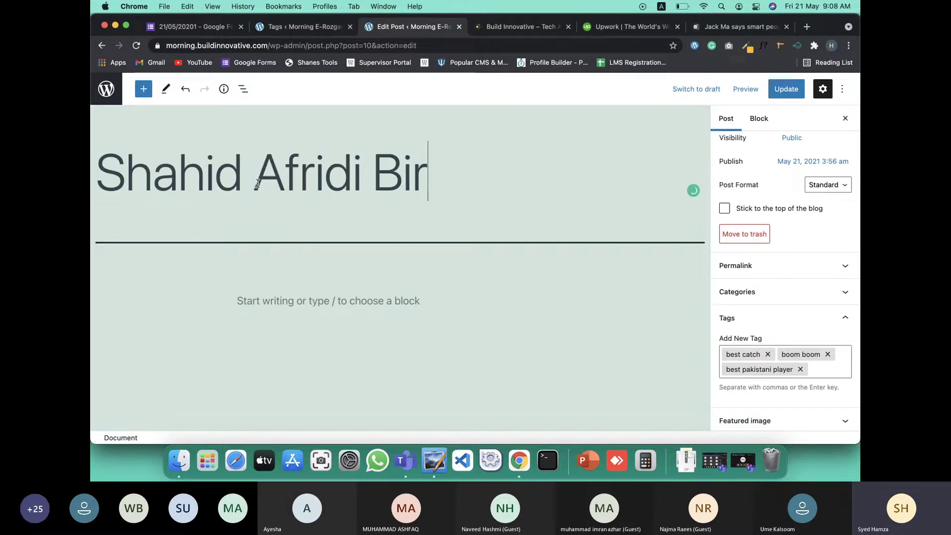
{"action": "key", "text": "BackSpace"}
{"action": "type", "text": "ography"}
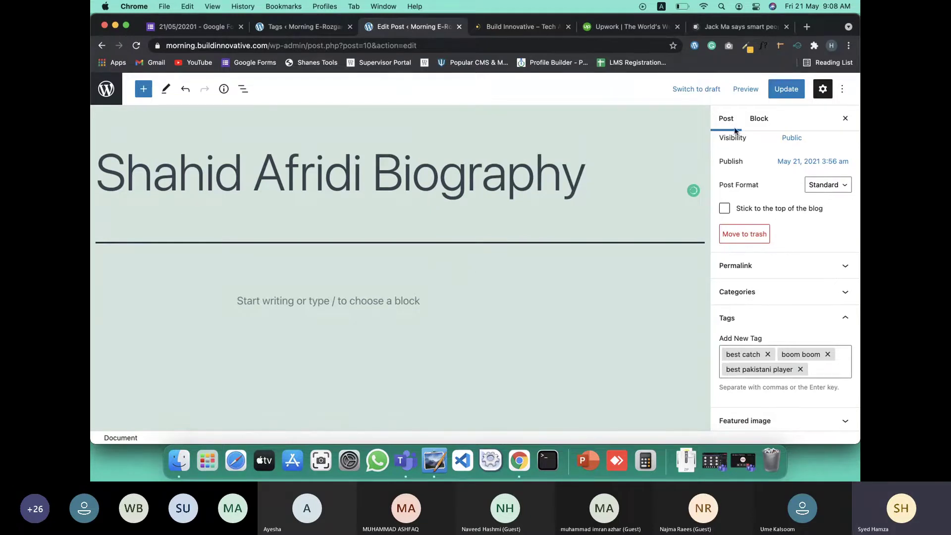
Update the post and open the live post in a new tab.
{"action": "left_click", "coordinate": [795, 98]}
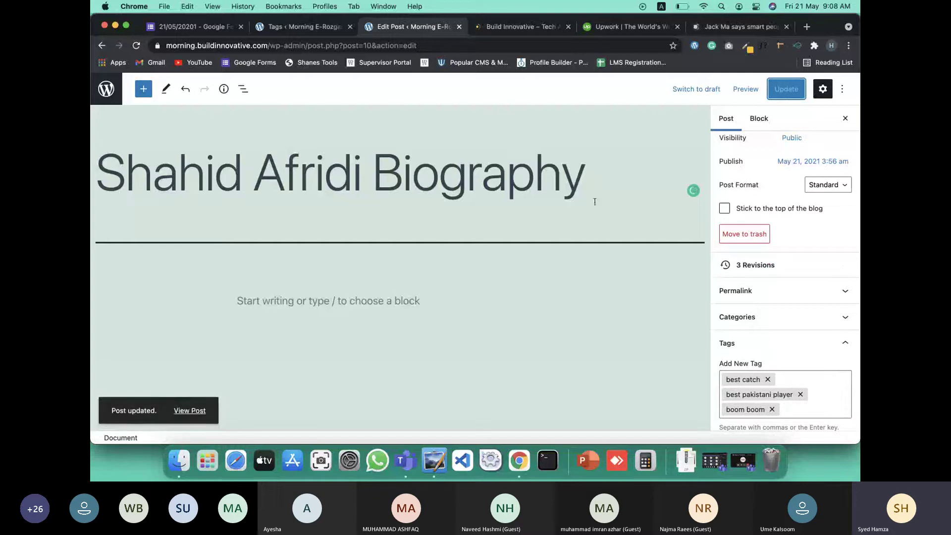
{"action": "left_click", "coordinate": [188, 418], "text": "super"}
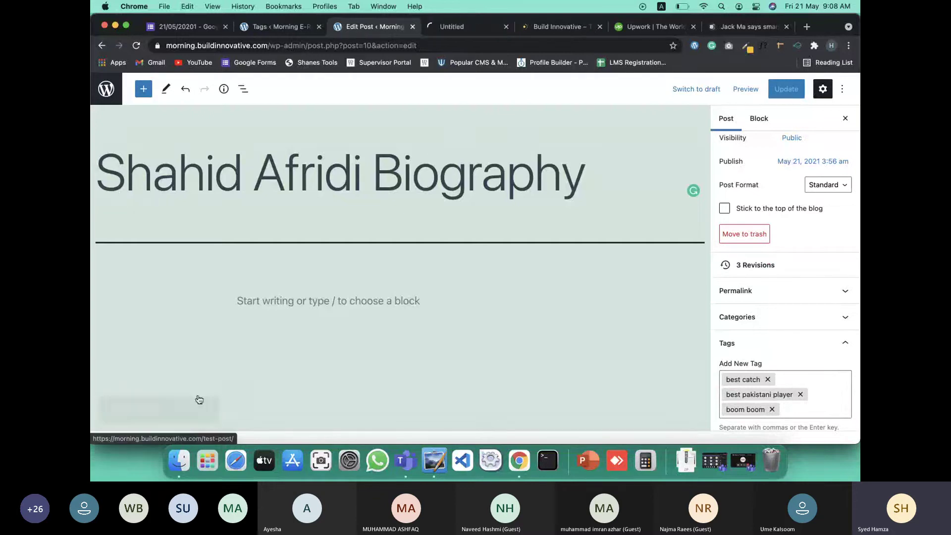
{"action": "left_click", "coordinate": [464, 27]}
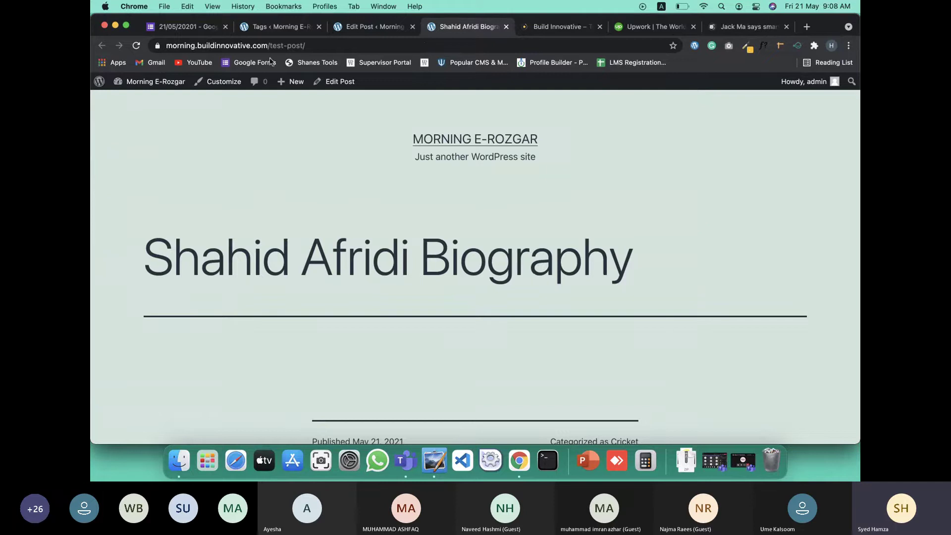
Change the URL slug from test-post to shahid-afridi and update the post.
{"action": "left_click", "coordinate": [377, 28]}
{"action": "left_click", "coordinate": [750, 296]}
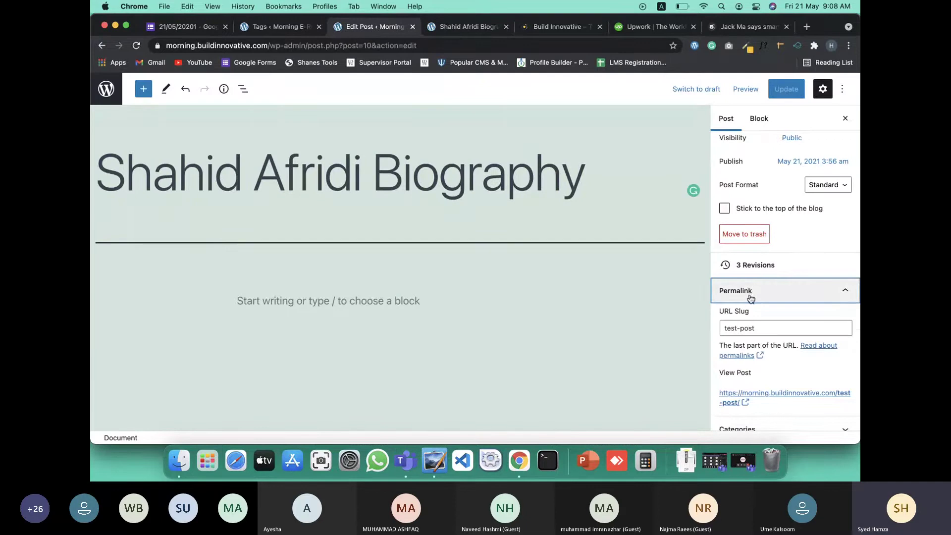
{"action": "triple_click", "coordinate": [750, 329]}
{"action": "type", "text": "s"}
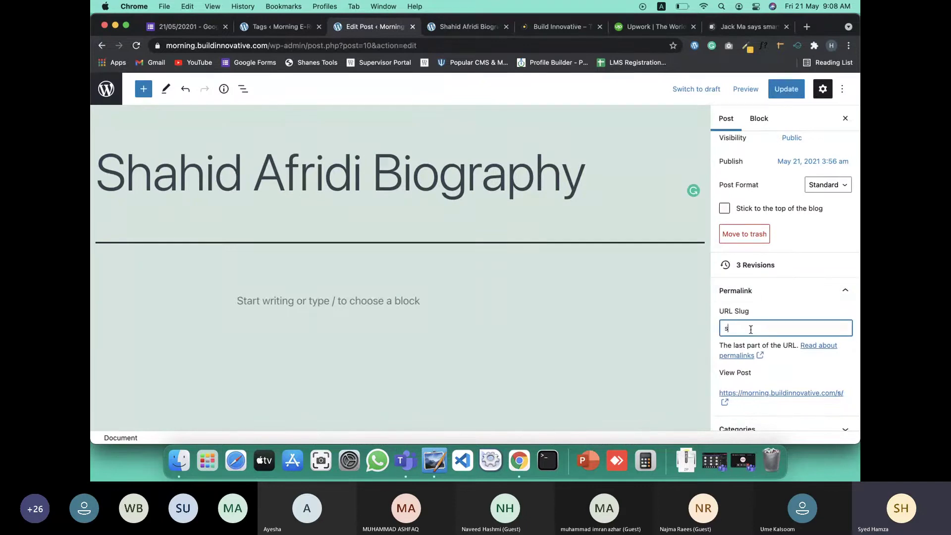
{"action": "type", "text": "hahid-afridi"}
{"action": "left_click", "coordinate": [786, 88]}
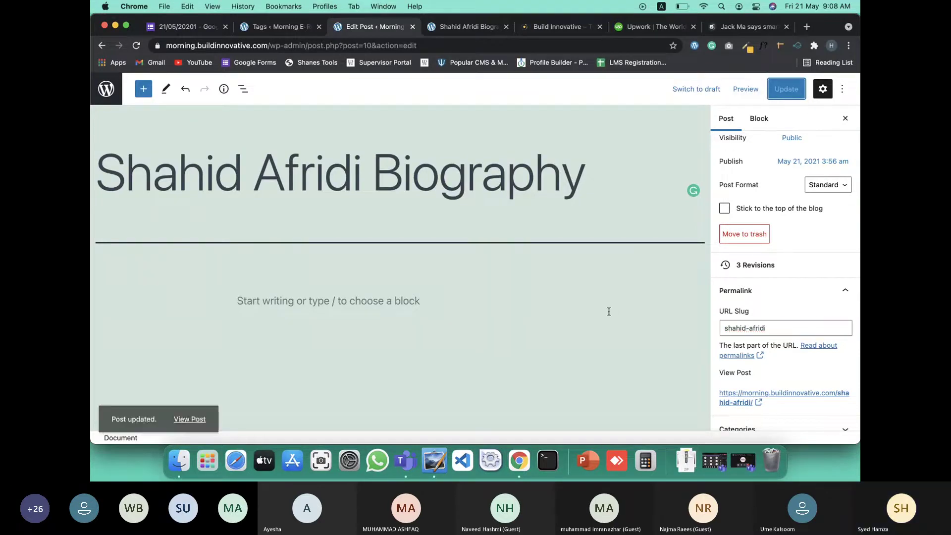
Open the live post, confirm its address ends in /shahid-afridi/, and return to the editor.
{"action": "left_click", "coordinate": [190, 409]}
{"action": "left_click", "coordinate": [460, 27]}
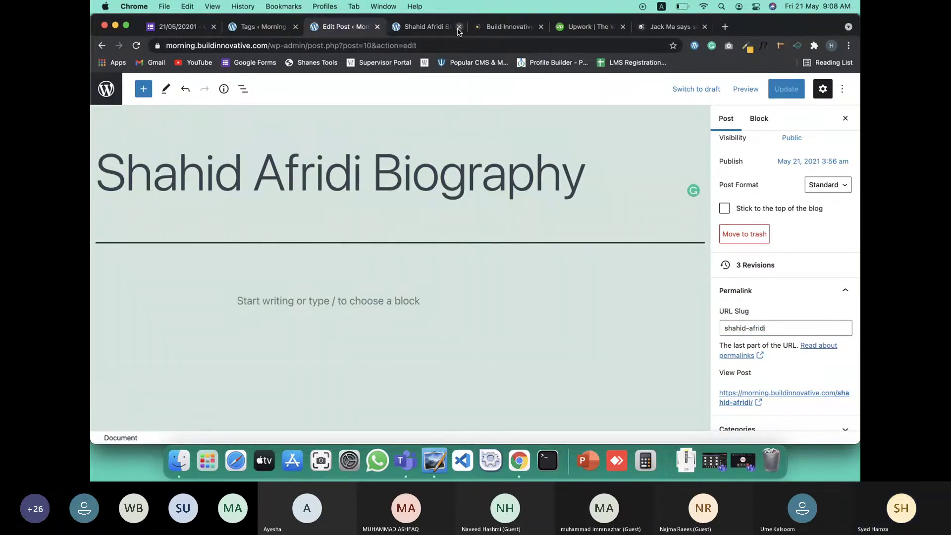
{"action": "left_click", "coordinate": [435, 28]}
{"action": "left_click_drag", "start_coordinate": [274, 45], "coordinate": [317, 46]}
{"action": "left_click", "coordinate": [349, 46]}
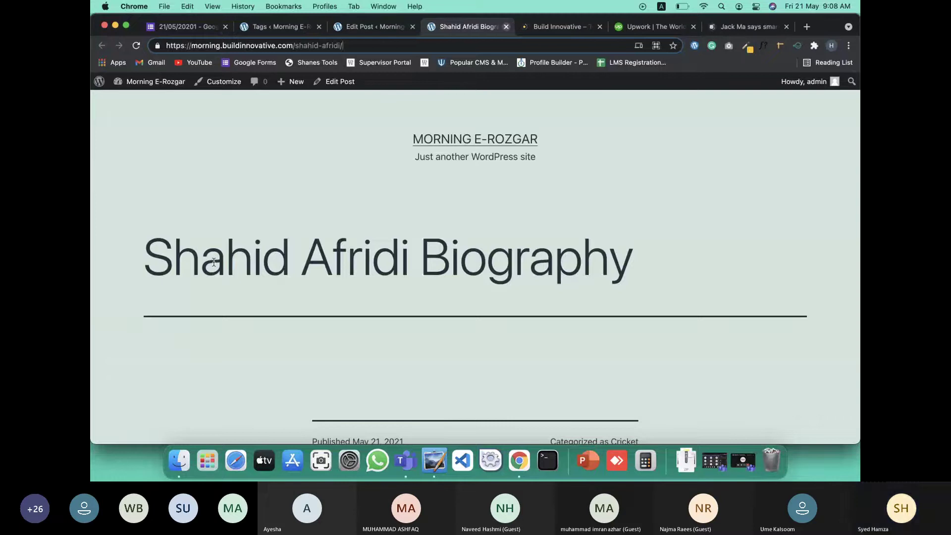
{"action": "left_click", "coordinate": [153, 258]}
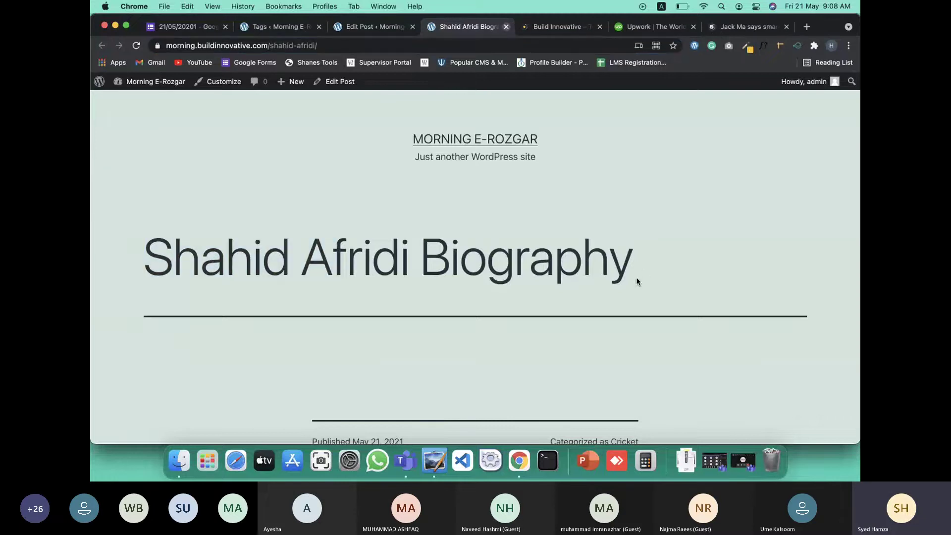
{"action": "left_click", "coordinate": [375, 28]}
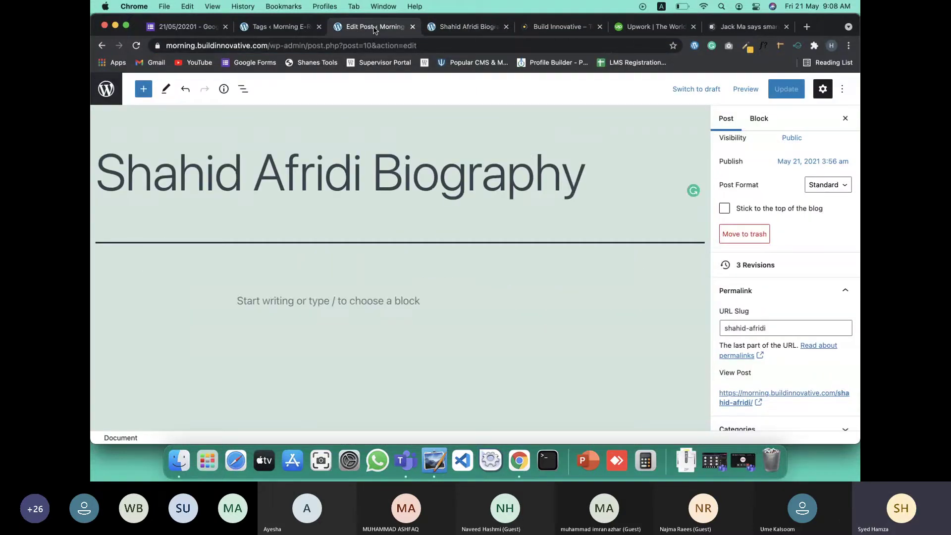
Collapse the Permalink and Tags panels and bring up the featured image upload window.
{"action": "left_click", "coordinate": [809, 290]}
{"action": "scroll", "coordinate": [781, 347], "scroll_direction": "down", "scroll_amount": 2}
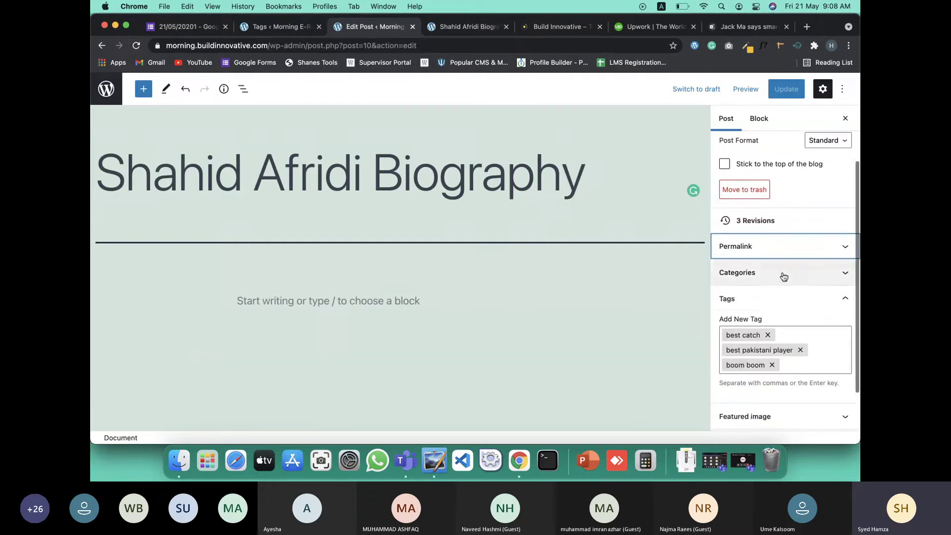
{"action": "left_click", "coordinate": [777, 339]}
{"action": "left_click", "coordinate": [765, 365]}
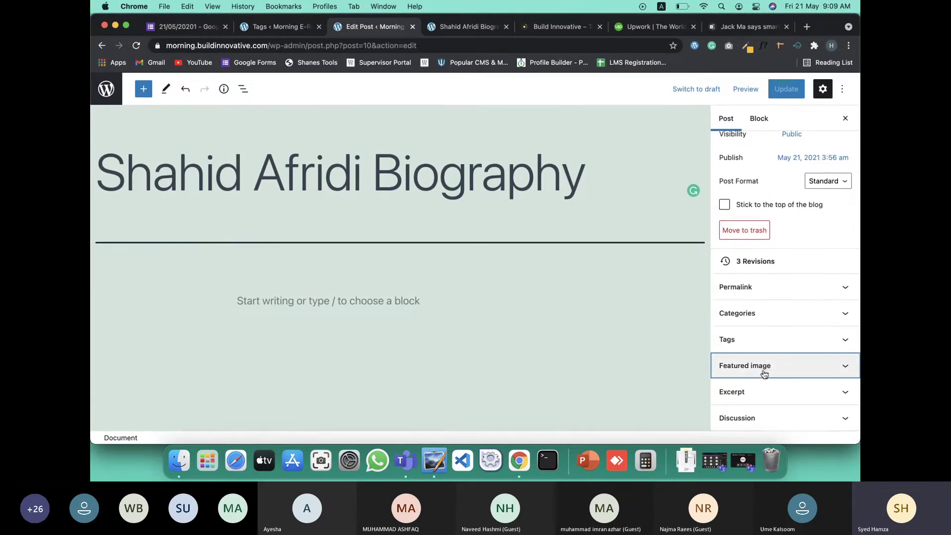
{"action": "left_click", "coordinate": [751, 396]}
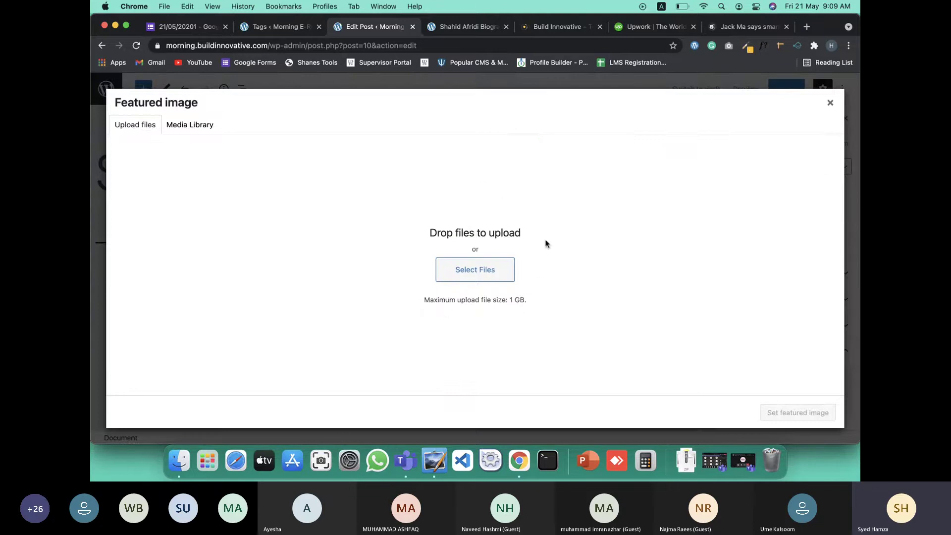
Search Google for 'shahid' in a new browser tab.
{"action": "left_click", "coordinate": [805, 27]}
{"action": "type", "text": "shahid"}
{"action": "key", "text": "Return"}
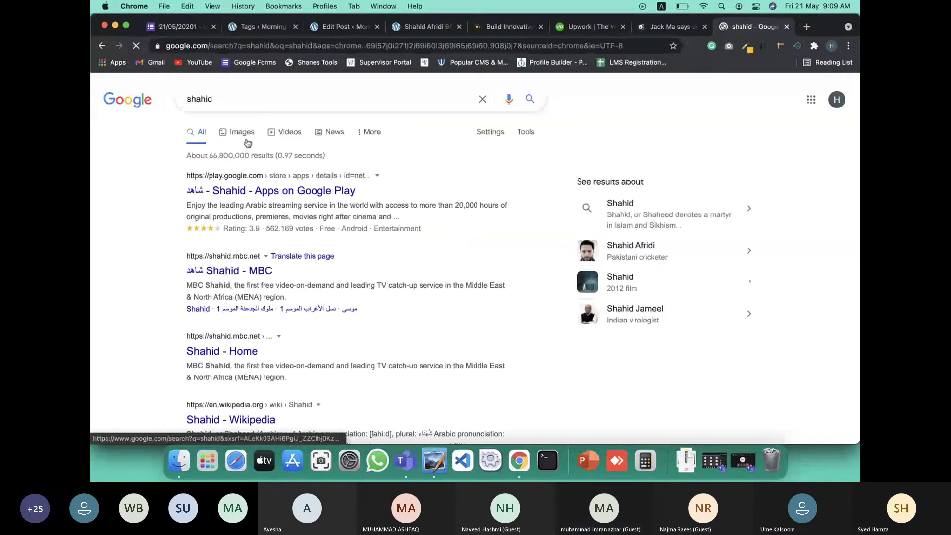
Search Google Images for 'shahid afridi'.
{"action": "left_click", "coordinate": [251, 138]}
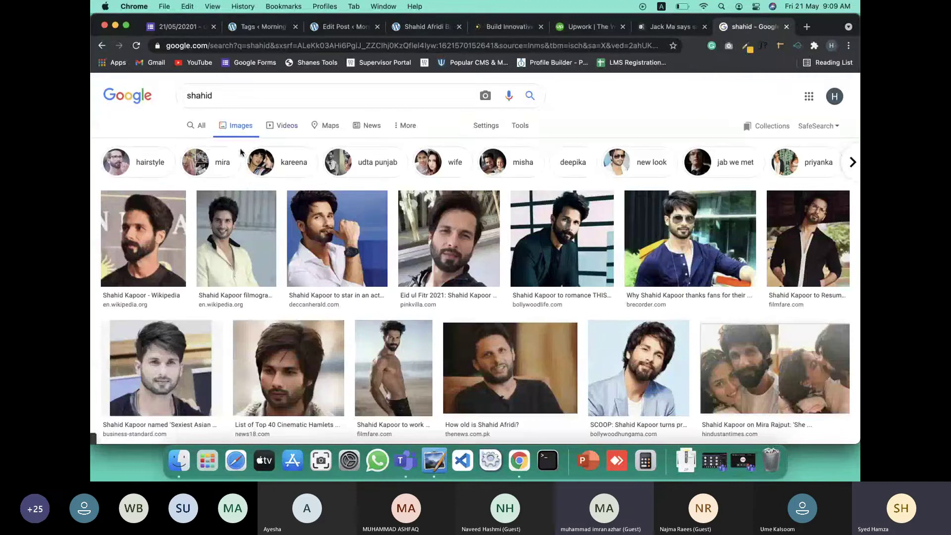
{"action": "left_click", "coordinate": [328, 88]}
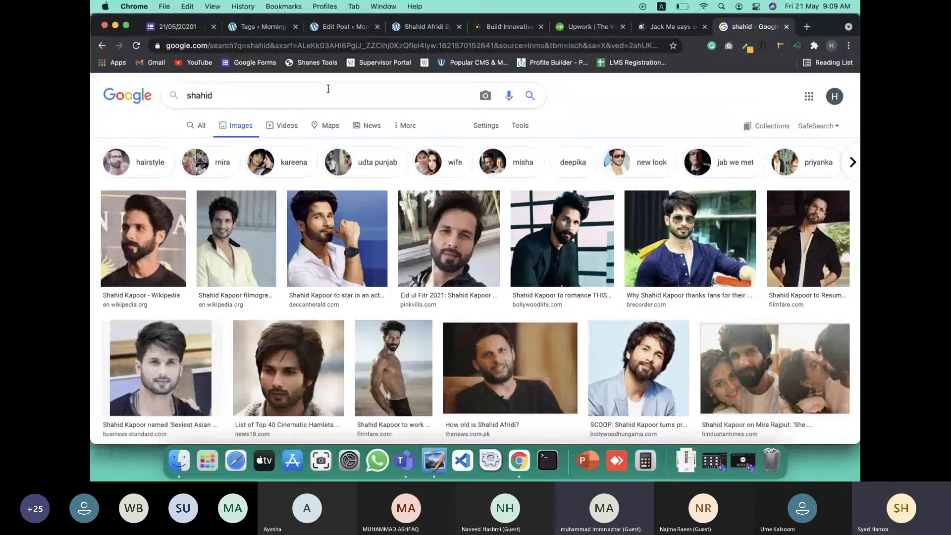
{"action": "type", "text": "afridi"}
{"action": "key", "text": "Return"}
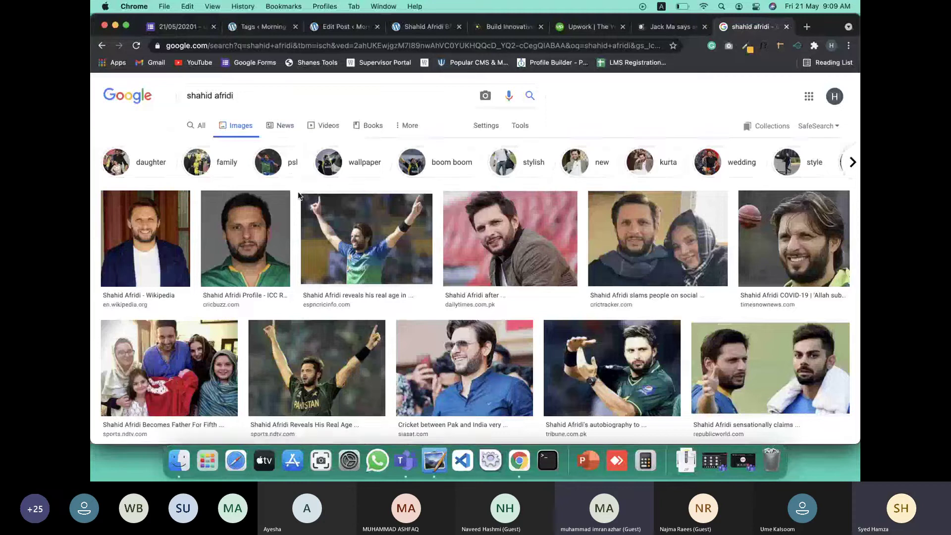
Save the celebrating Afridi photo to Downloads as 286651.6.jpg.
{"action": "left_click", "coordinate": [309, 206]}
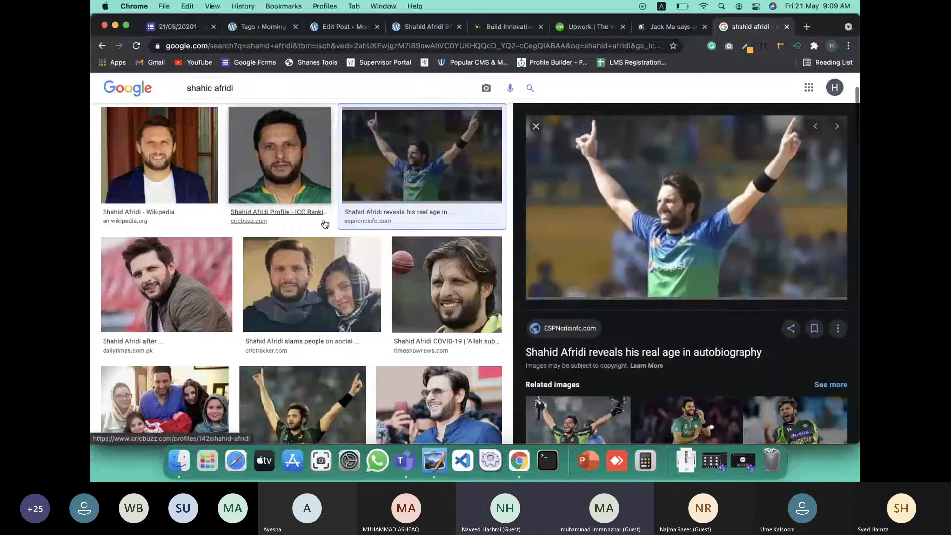
{"action": "right_click", "coordinate": [631, 175]}
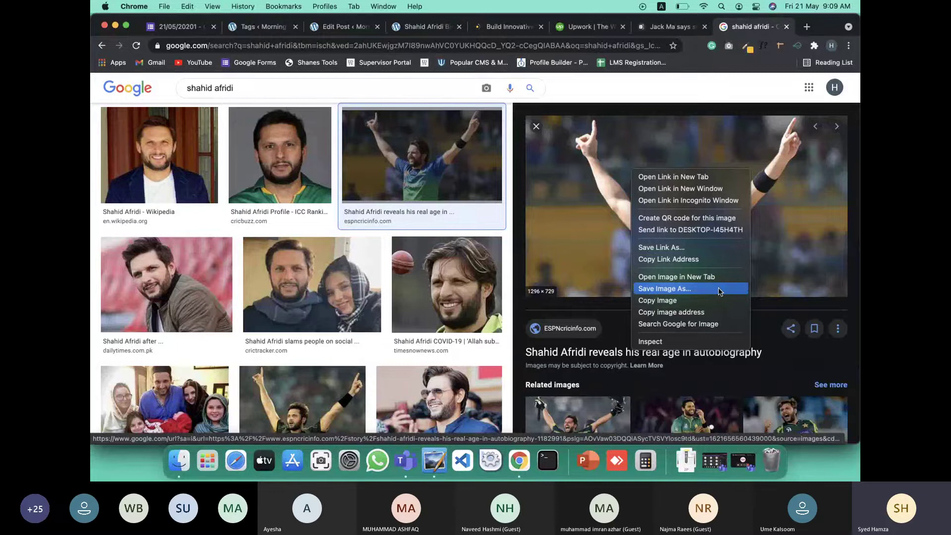
{"action": "left_click", "coordinate": [718, 289]}
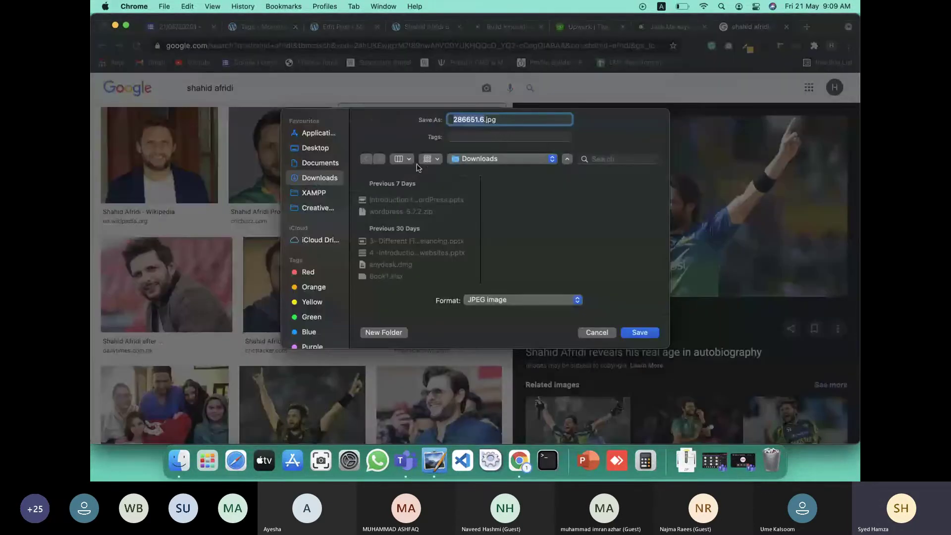
{"action": "left_click", "coordinate": [629, 333]}
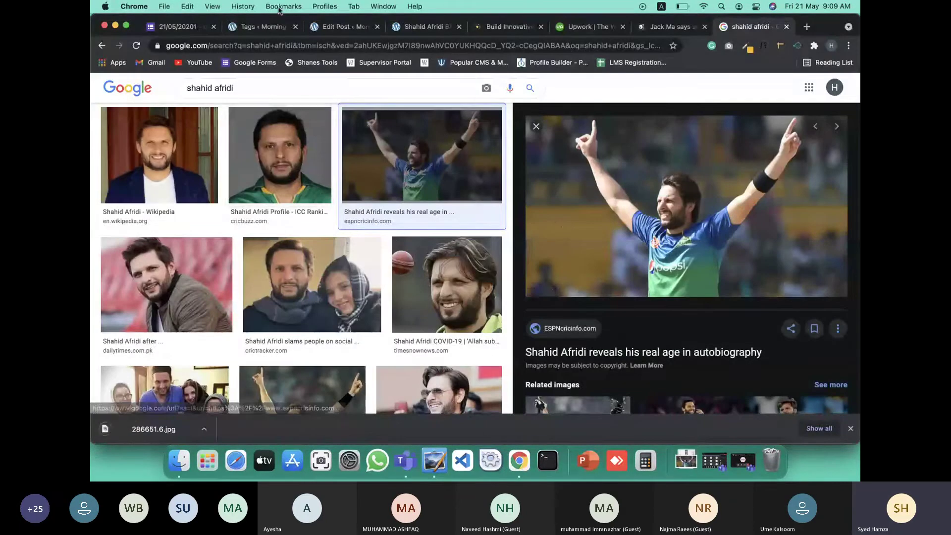
Upload 286651.6.jpg in the Featured image dialog and set it as the featured image.
{"action": "left_click", "coordinate": [311, 30]}
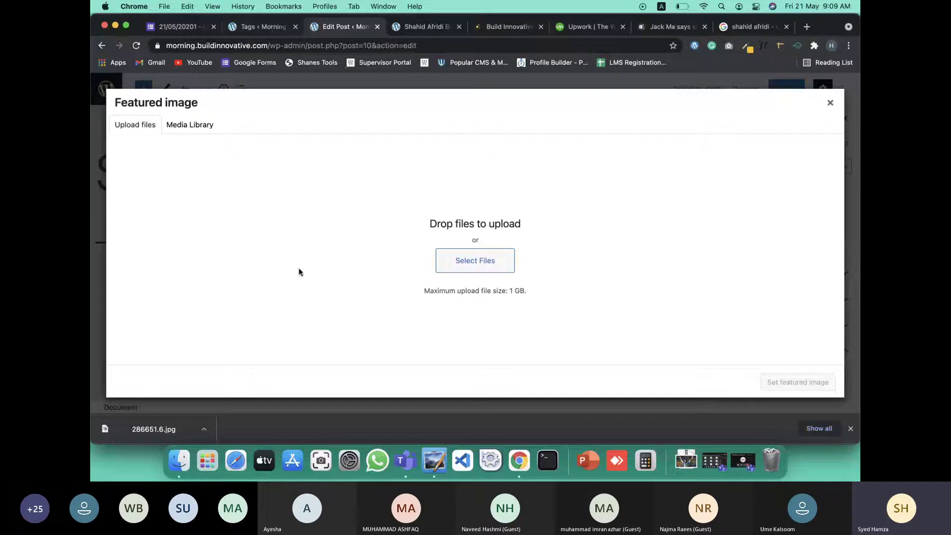
{"action": "left_click_drag", "start_coordinate": [138, 421], "coordinate": [474, 263]}
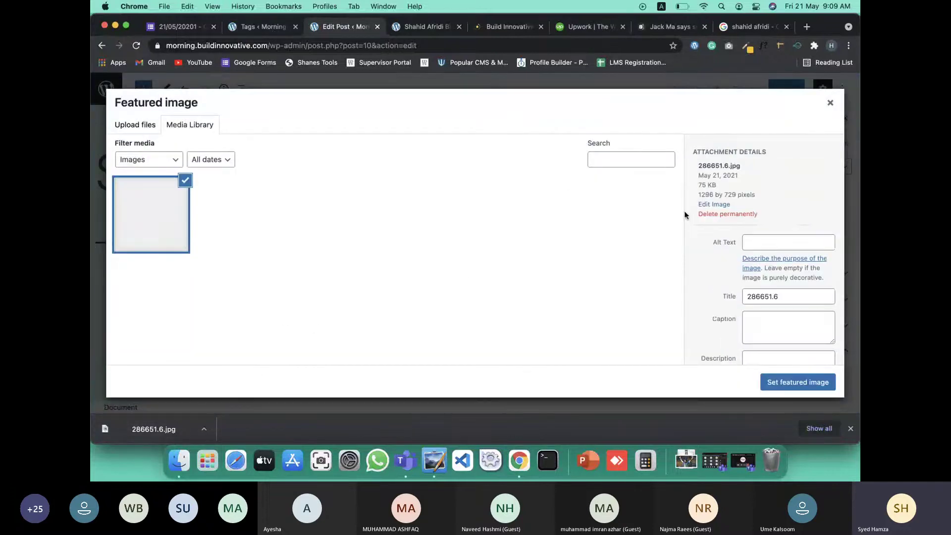
{"action": "left_click", "coordinate": [776, 386]}
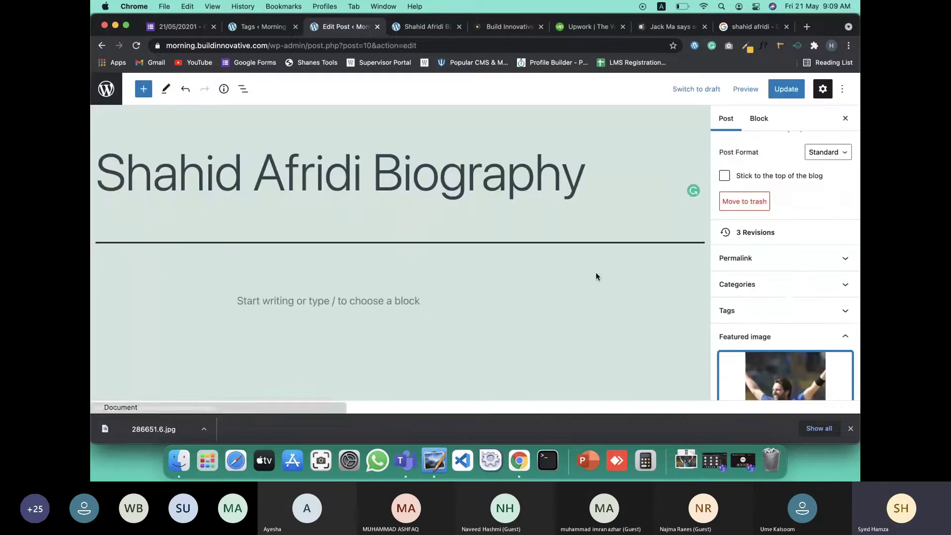
Update the post so the new featured image is saved.
{"action": "scroll", "coordinate": [611, 244], "scroll_direction": "down", "scroll_amount": 3}
{"action": "scroll", "coordinate": [771, 253], "scroll_direction": "down", "scroll_amount": 5}
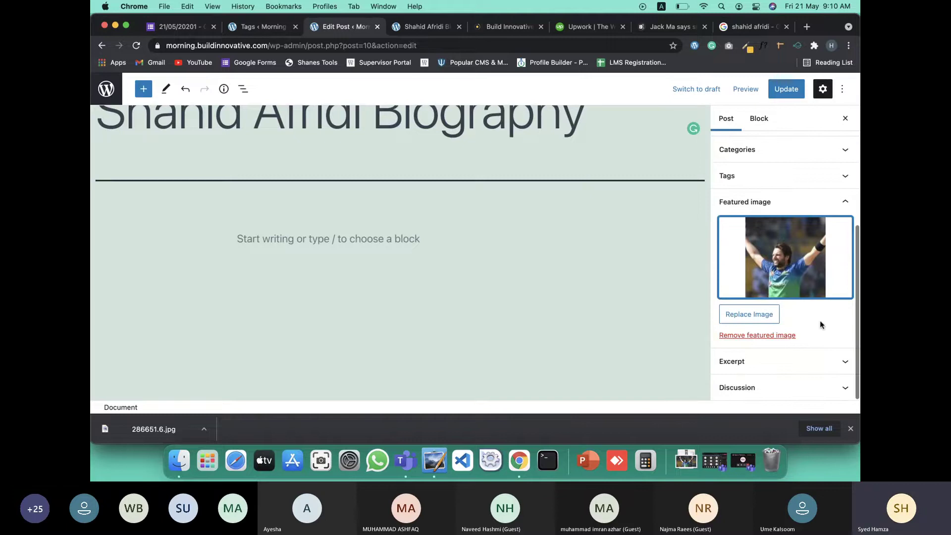
{"action": "left_click", "coordinate": [820, 325]}
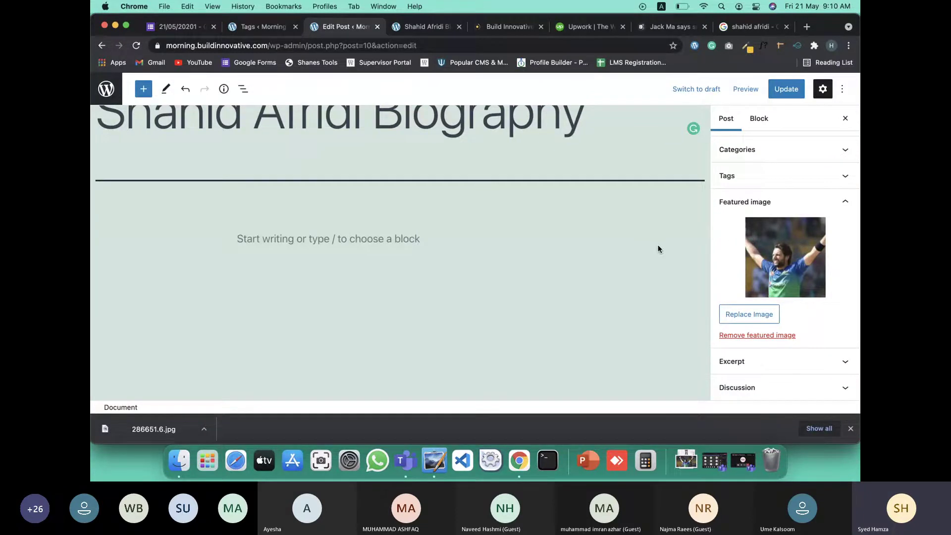
{"action": "scroll", "coordinate": [658, 248], "scroll_direction": "up", "scroll_amount": 2}
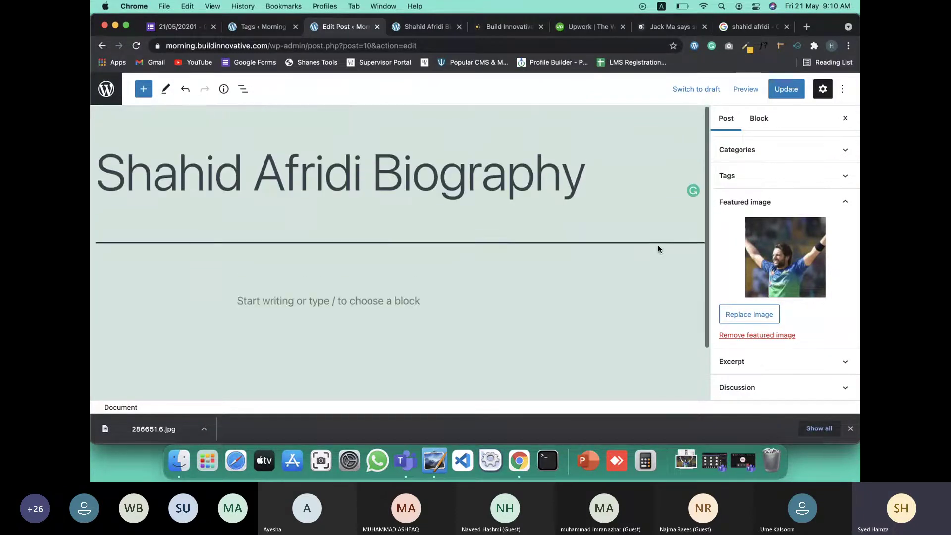
{"action": "scroll", "coordinate": [658, 248], "scroll_direction": "down", "scroll_amount": 2}
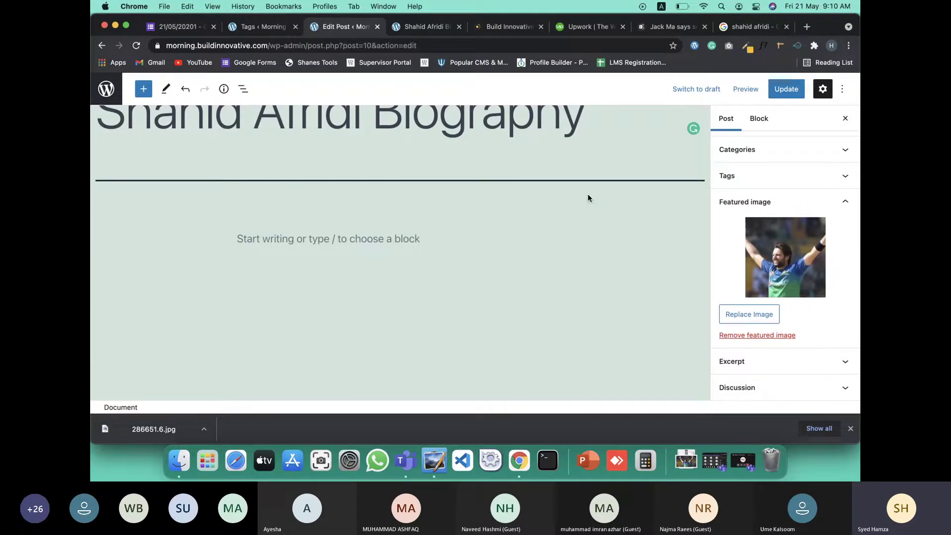
{"action": "key", "text": "super+s"}
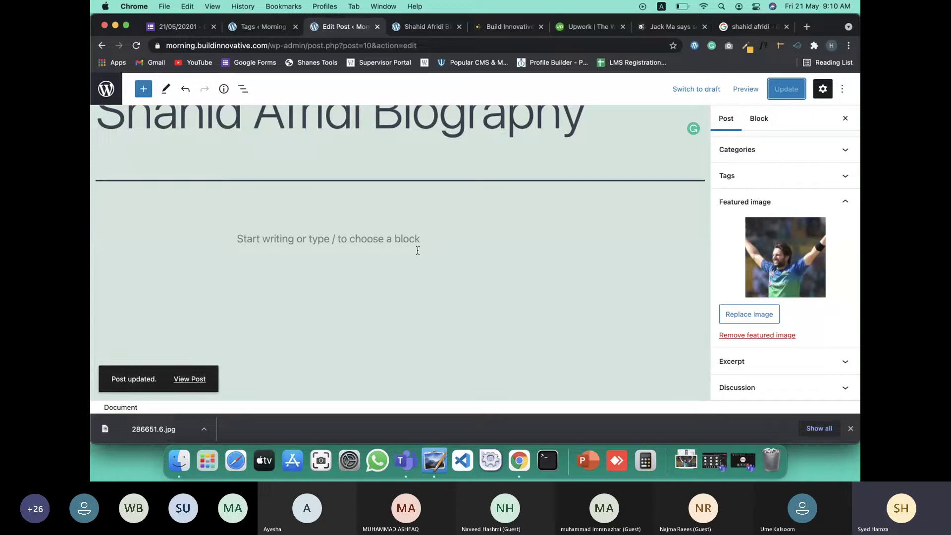
Reload the live /shahid-afridi/ post and scroll to check the featured photo, category and tags.
{"action": "left_click", "coordinate": [436, 27]}
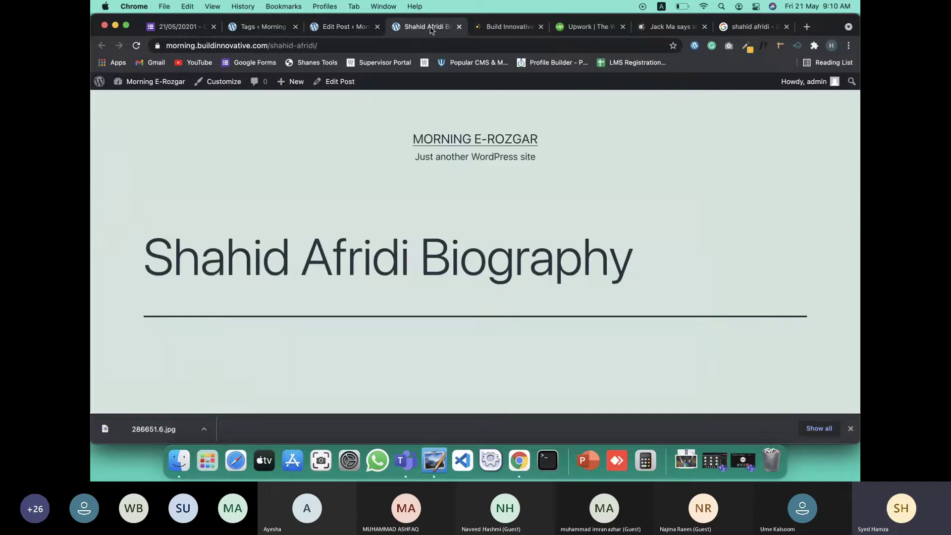
{"action": "left_click", "coordinate": [137, 47]}
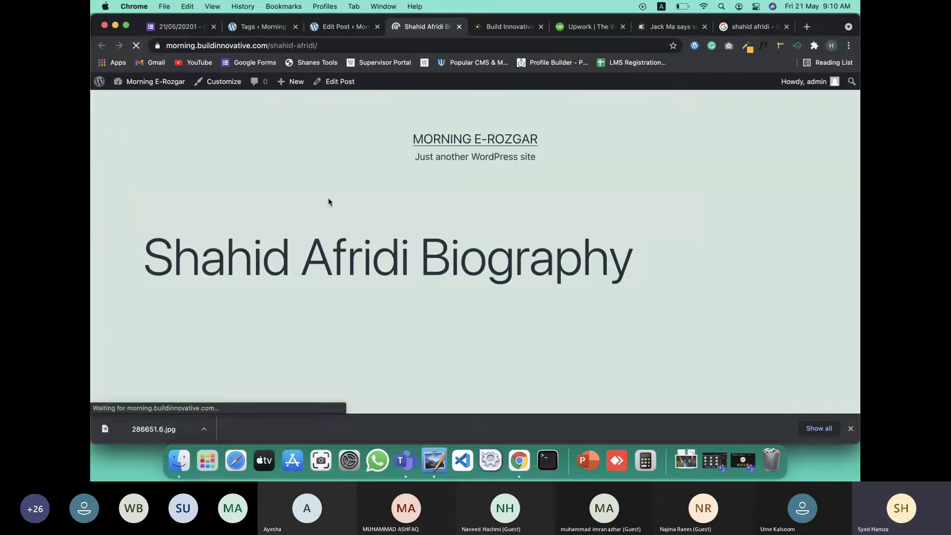
{"action": "scroll", "coordinate": [329, 202], "scroll_direction": "down", "scroll_amount": 5}
{"action": "scroll", "coordinate": [329, 202], "scroll_direction": "down", "scroll_amount": 5}
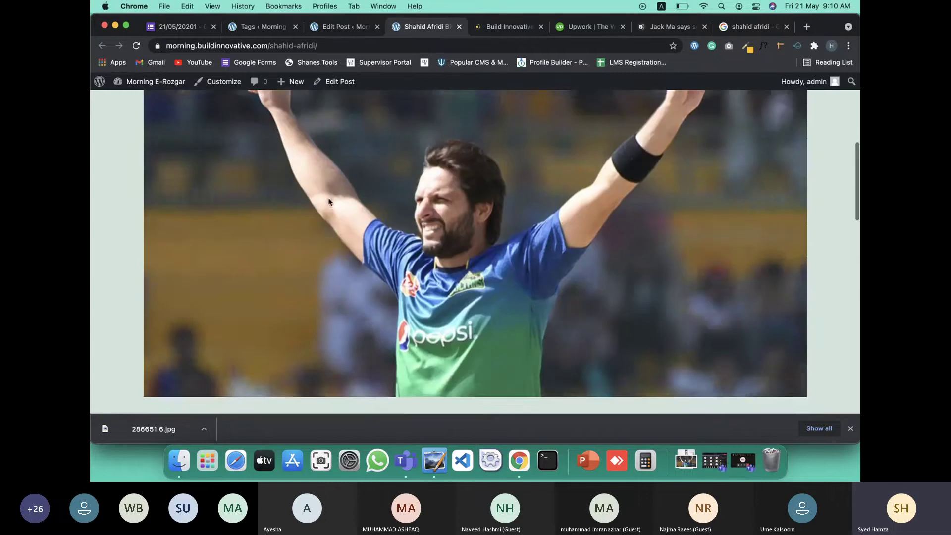
{"action": "scroll", "coordinate": [329, 202], "scroll_direction": "up", "scroll_amount": 4}
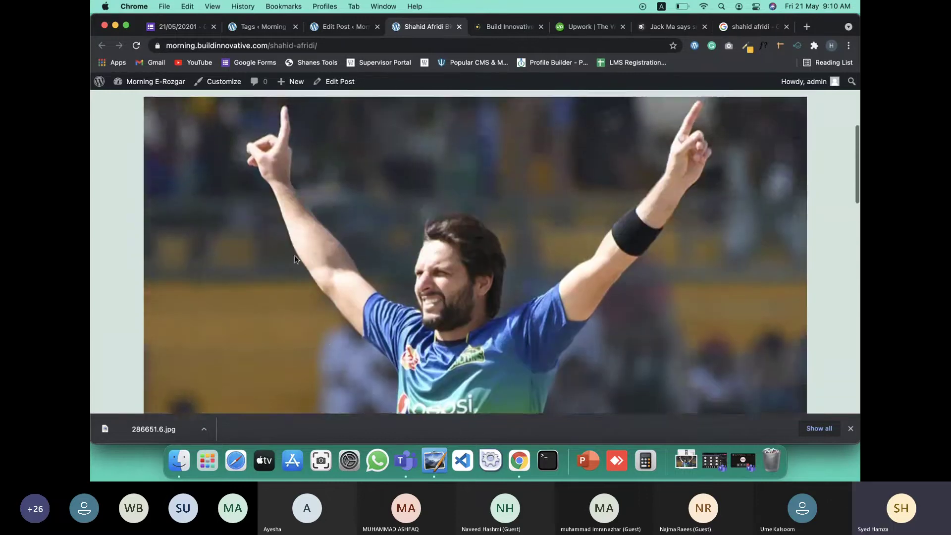
{"action": "scroll", "coordinate": [327, 201], "scroll_direction": "up", "scroll_amount": 2}
{"action": "scroll", "coordinate": [399, 229], "scroll_direction": "down", "scroll_amount": 1}
{"action": "scroll", "coordinate": [400, 228], "scroll_direction": "down", "scroll_amount": 2}
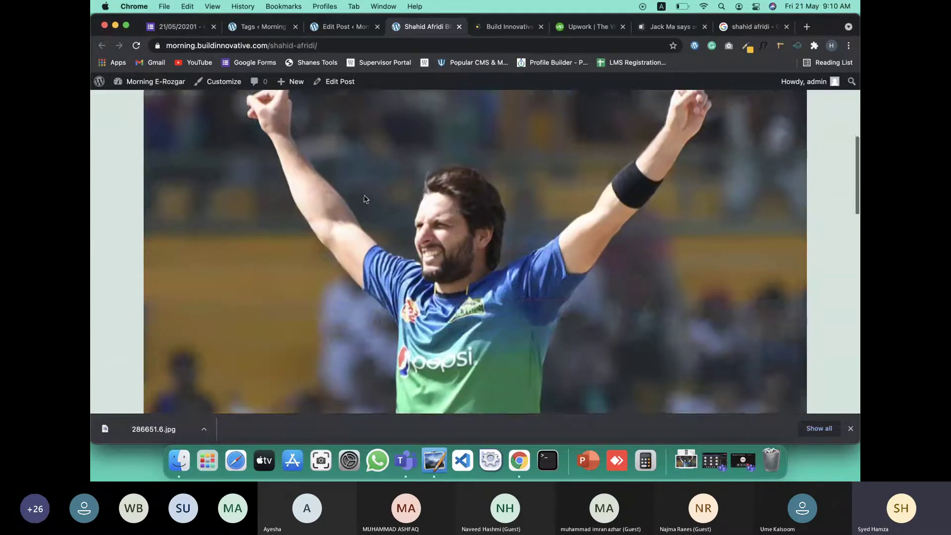
{"action": "scroll", "coordinate": [399, 248], "scroll_direction": "down", "scroll_amount": 4}
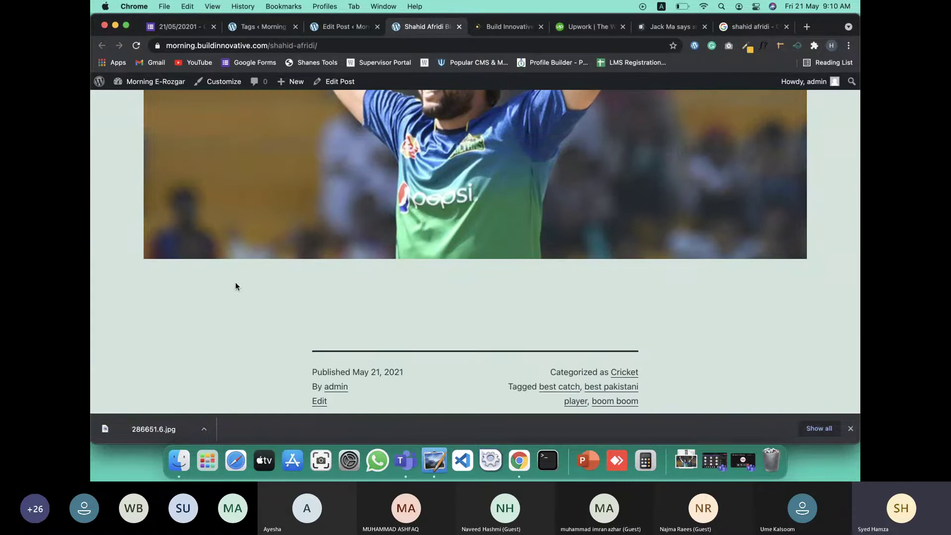
Return to the Edit Post tab after a second look at the live post.
{"action": "left_click", "coordinate": [345, 30]}
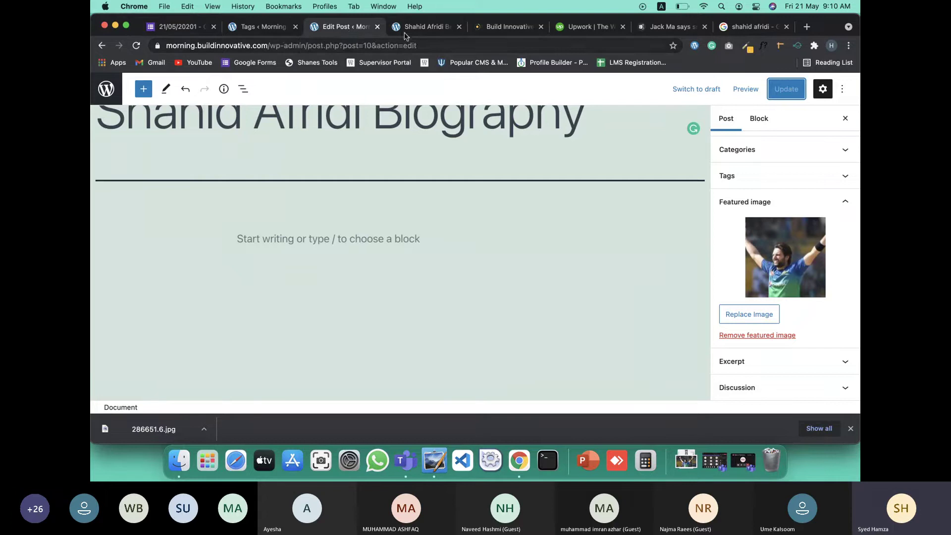
{"action": "left_click", "coordinate": [421, 27]}
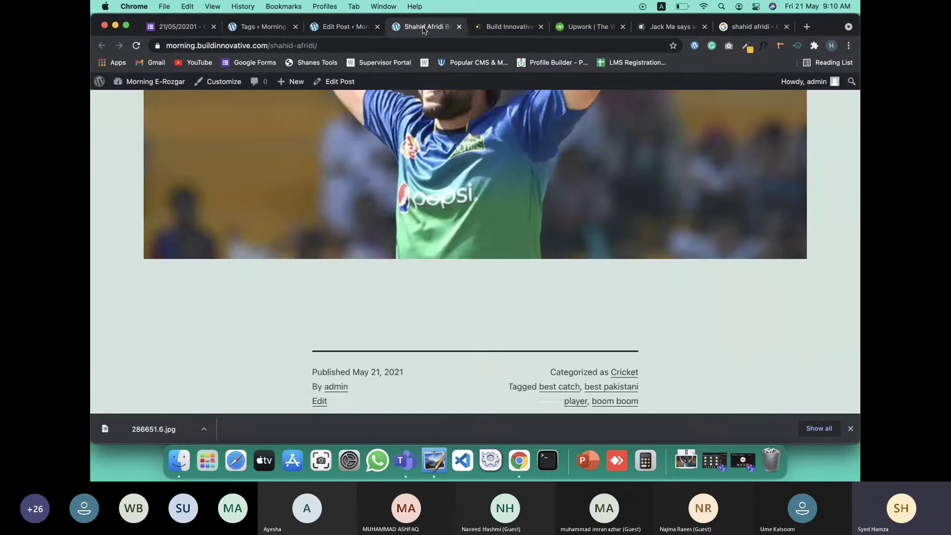
{"action": "left_click", "coordinate": [344, 27]}
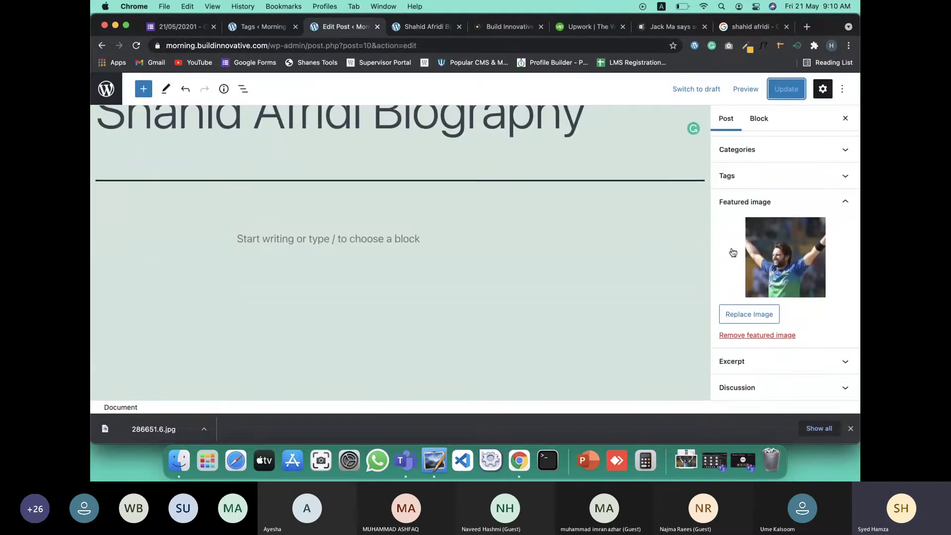
Collapse the Featured image panel and expand the Excerpt panel.
{"action": "left_click", "coordinate": [788, 202]}
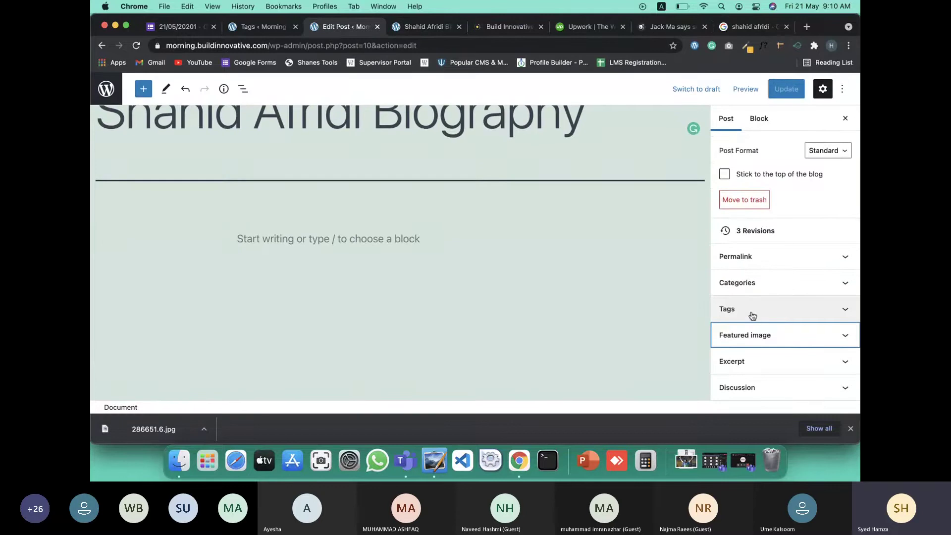
{"action": "left_click", "coordinate": [745, 363]}
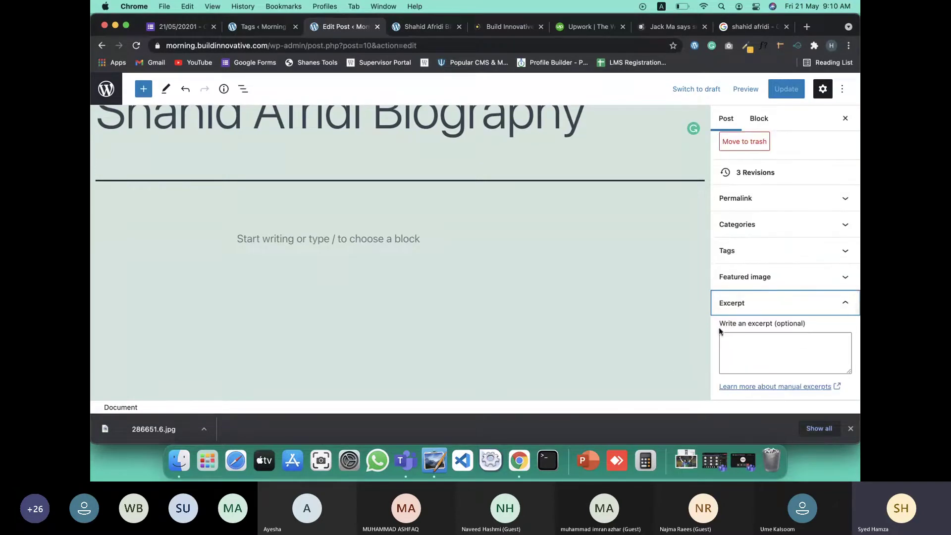
{"action": "left_click_drag", "start_coordinate": [718, 323], "coordinate": [816, 332]}
{"action": "left_click", "coordinate": [650, 323]}
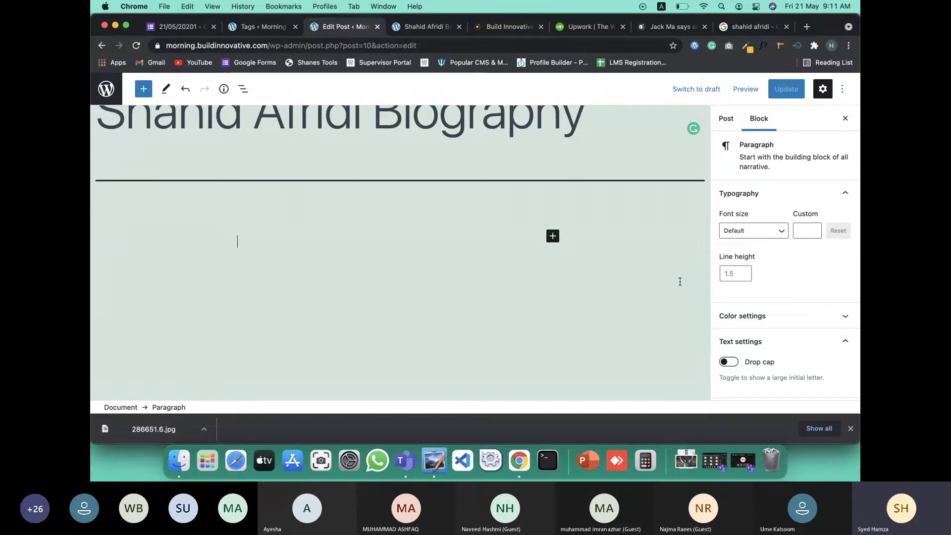
Enter the excerpt 'This post is for shahid afridi' and dismiss the downloads bar.
{"action": "left_click", "coordinate": [726, 119]}
{"action": "scroll", "coordinate": [789, 340], "scroll_direction": "down", "scroll_amount": 3}
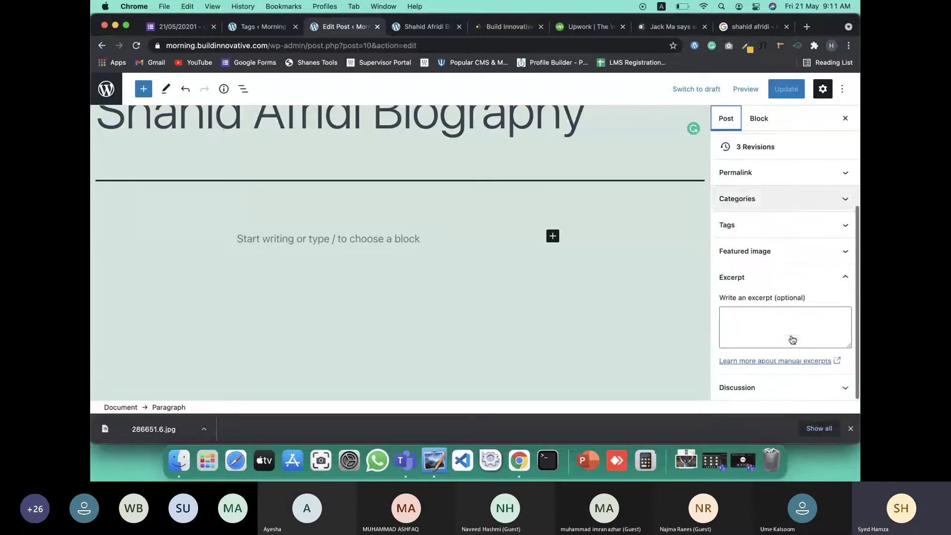
{"action": "left_click", "coordinate": [746, 321]}
{"action": "type", "text": "This post is for shahid afridi"}
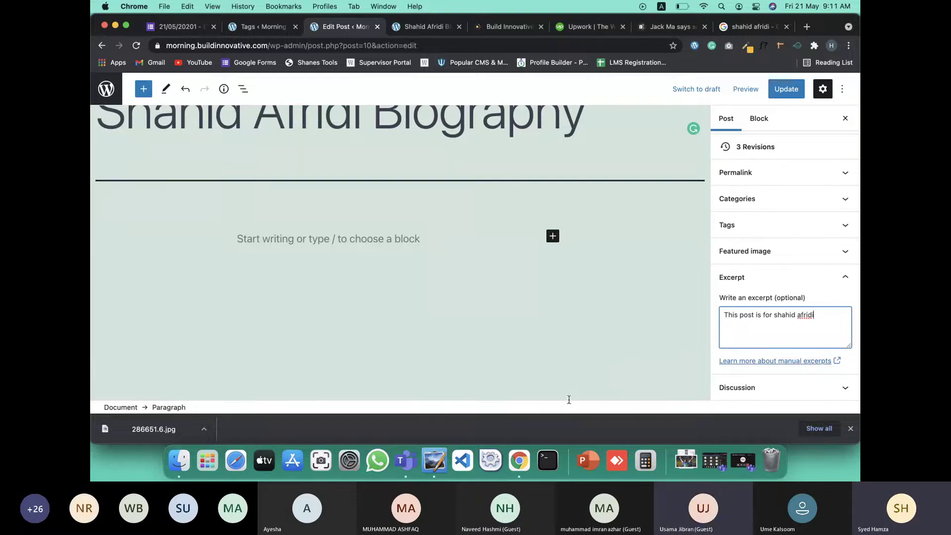
{"action": "left_click", "coordinate": [850, 430]}
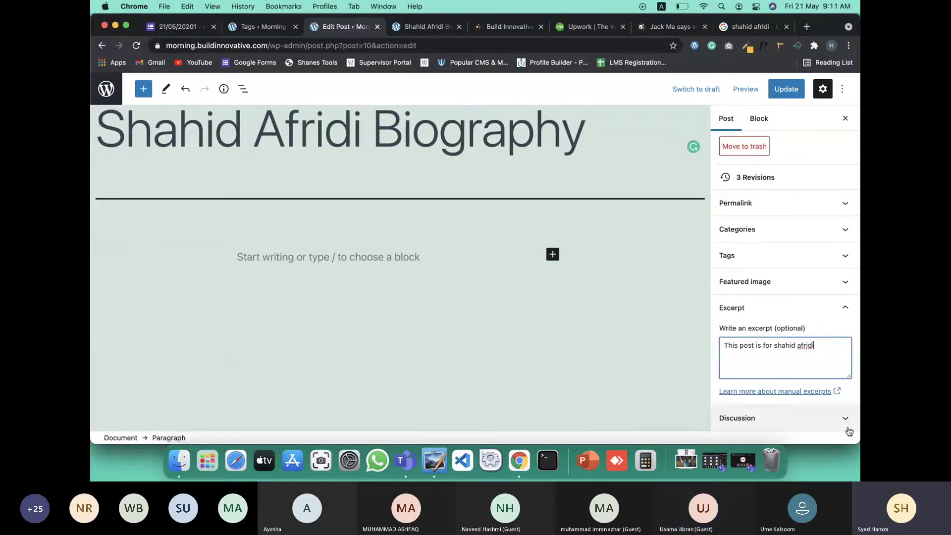
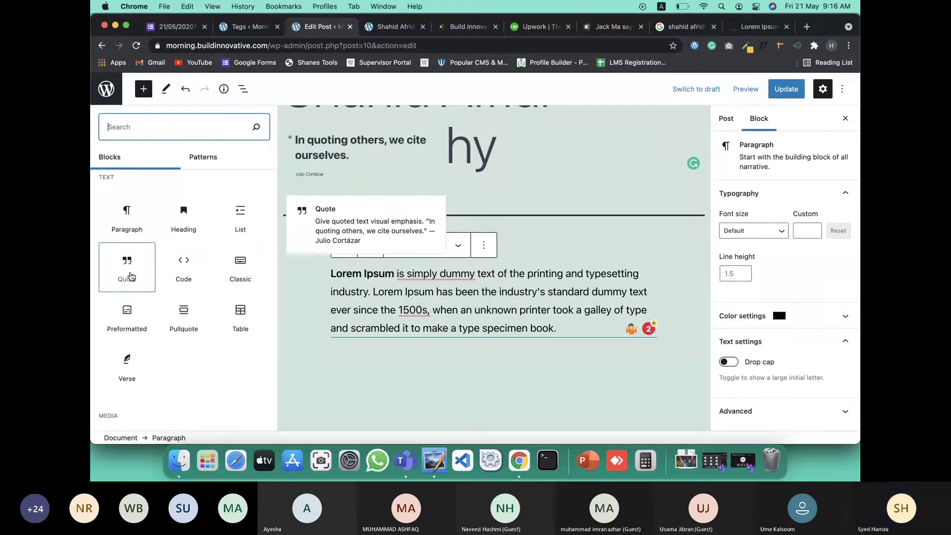
Insert a Columns block below the paragraph using the 33/33/33 layout.
{"action": "scroll", "coordinate": [136, 248], "scroll_direction": "down", "scroll_amount": 2}
{"action": "scroll", "coordinate": [139, 292], "scroll_direction": "down", "scroll_amount": 2}
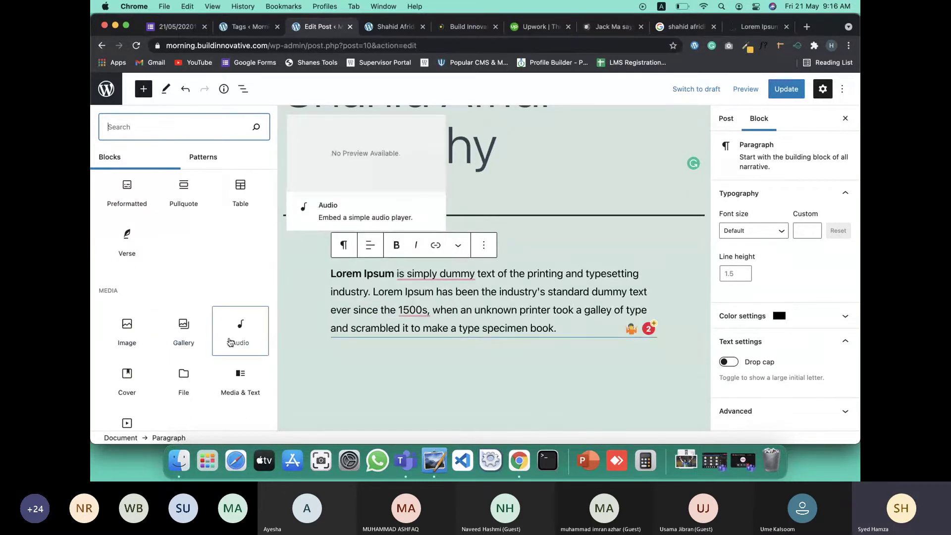
{"action": "scroll", "coordinate": [229, 278], "scroll_direction": "down", "scroll_amount": 5}
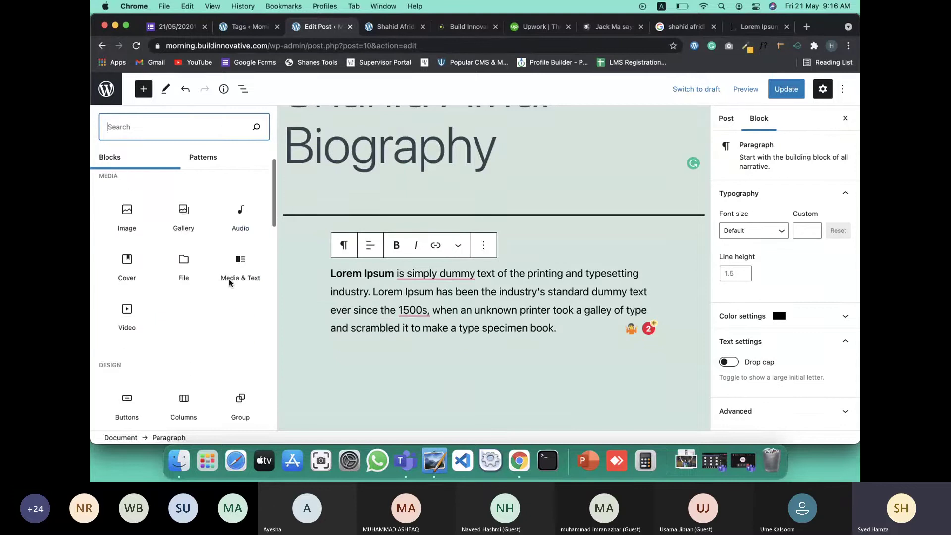
{"action": "scroll", "coordinate": [229, 278], "scroll_direction": "down", "scroll_amount": 8}
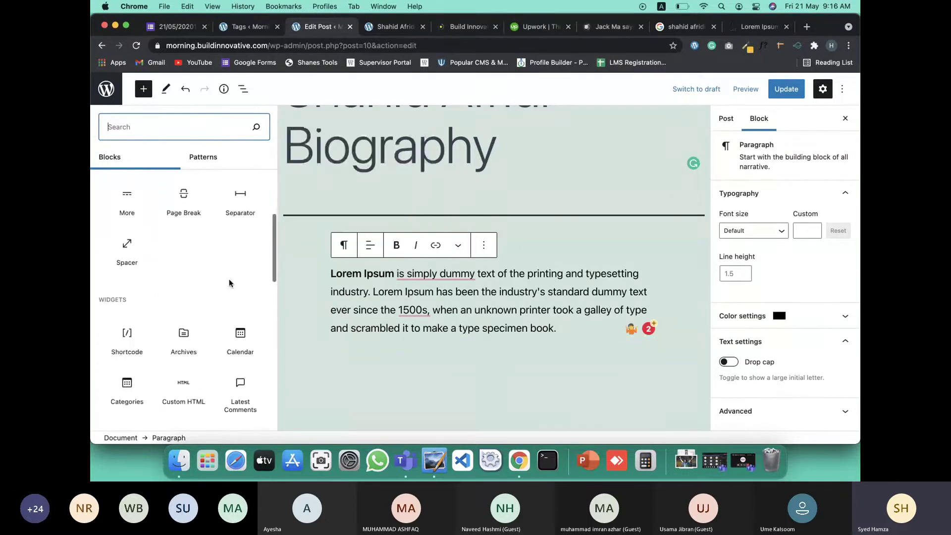
{"action": "scroll", "coordinate": [229, 281], "scroll_direction": "down", "scroll_amount": 10}
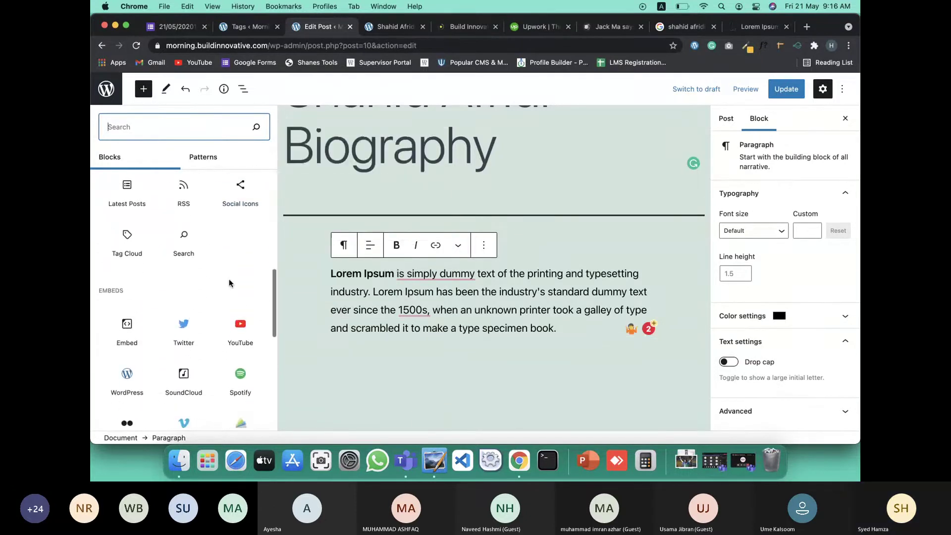
{"action": "scroll", "coordinate": [230, 283], "scroll_direction": "up", "scroll_amount": 5}
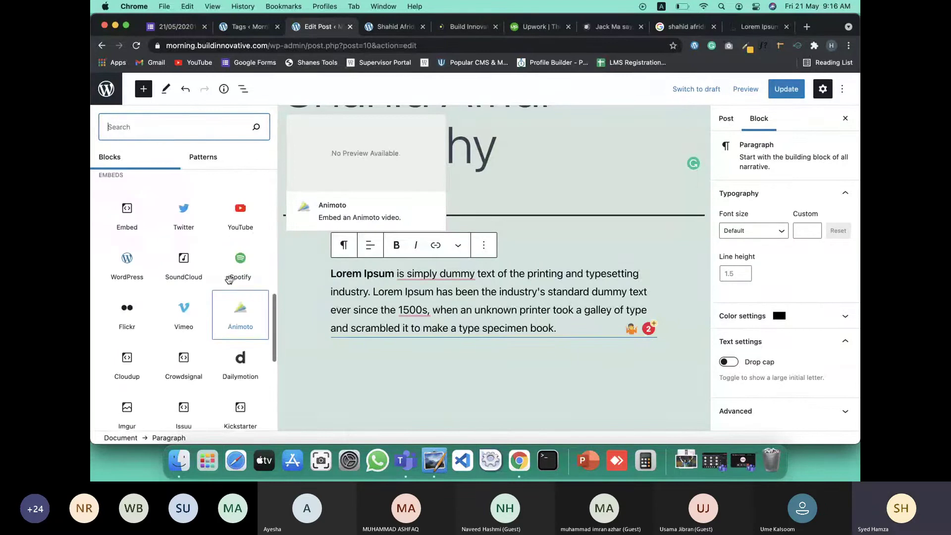
{"action": "scroll", "coordinate": [149, 284], "scroll_direction": "up", "scroll_amount": 1}
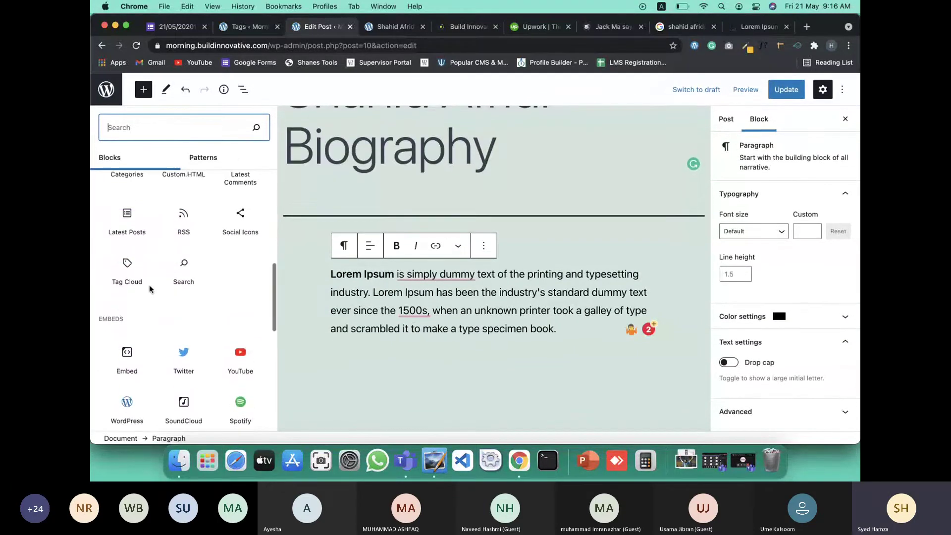
{"action": "scroll", "coordinate": [188, 215], "scroll_direction": "up", "scroll_amount": 3}
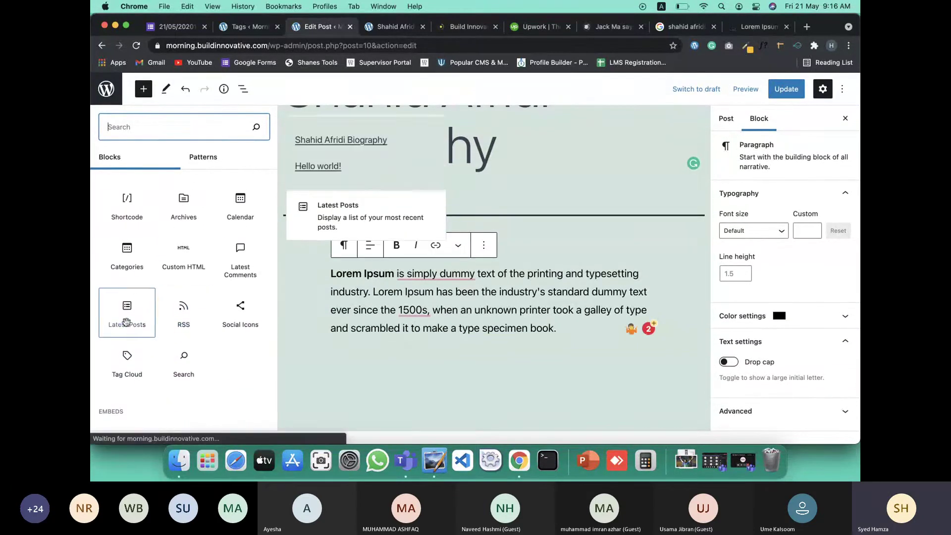
{"action": "scroll", "coordinate": [161, 296], "scroll_direction": "up", "scroll_amount": 2}
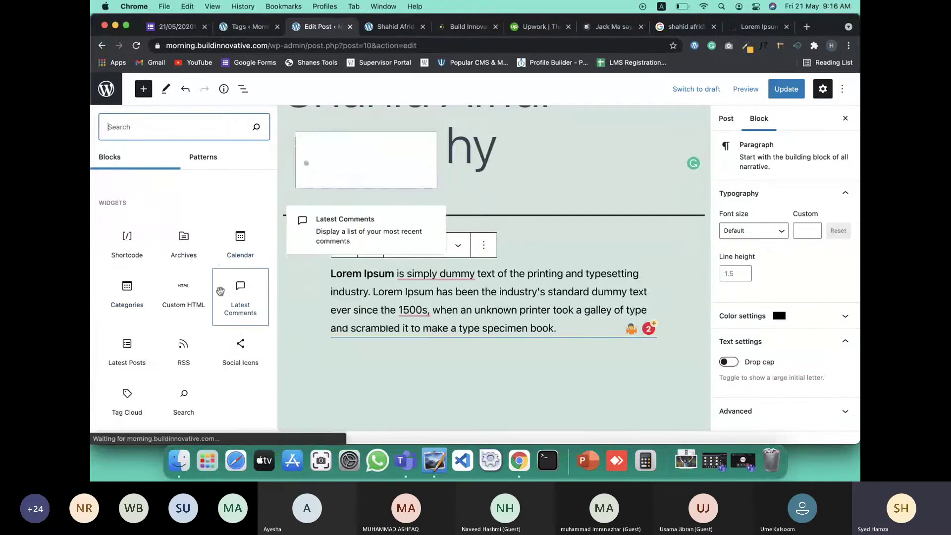
{"action": "scroll", "coordinate": [221, 293], "scroll_direction": "up", "scroll_amount": 3}
{"action": "scroll", "coordinate": [220, 292], "scroll_direction": "up", "scroll_amount": 2}
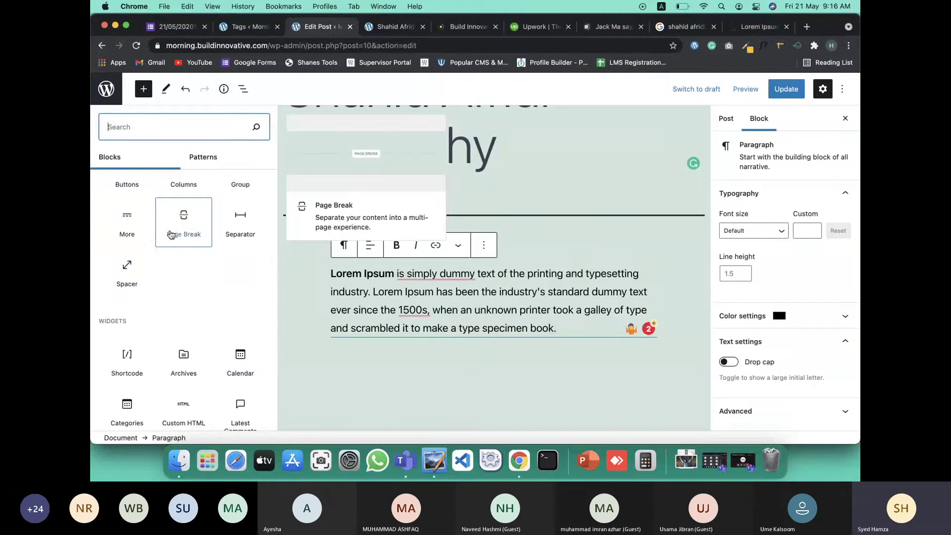
{"action": "scroll", "coordinate": [161, 261], "scroll_direction": "up", "scroll_amount": 1}
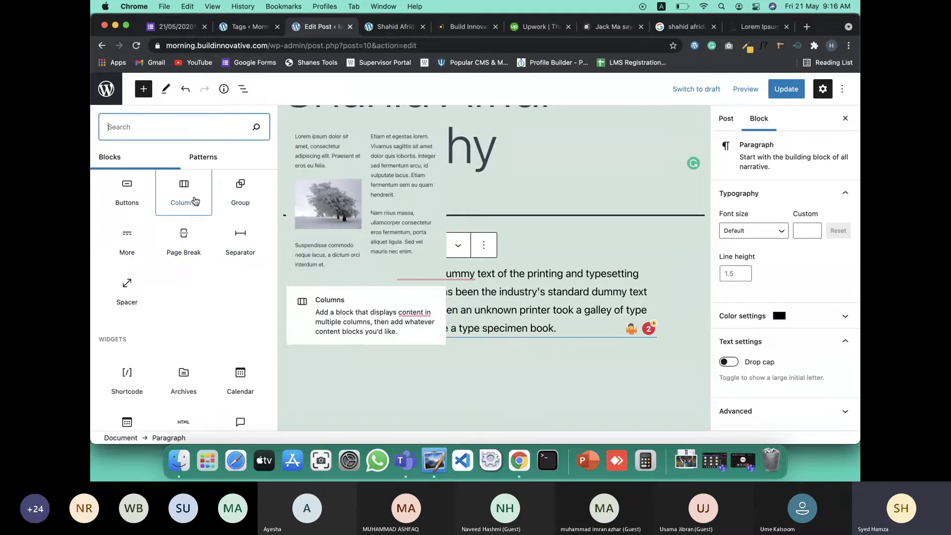
{"action": "left_click", "coordinate": [195, 200]}
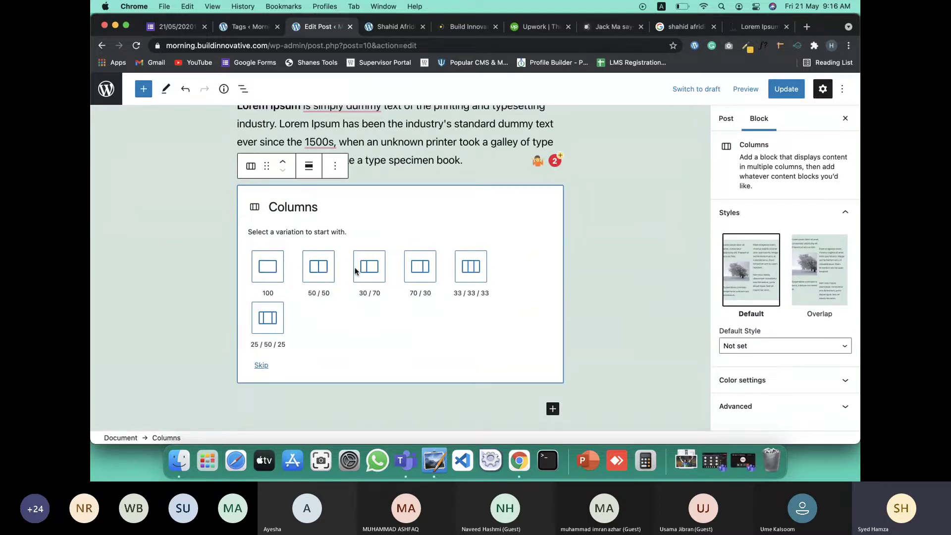
{"action": "left_click", "coordinate": [464, 272]}
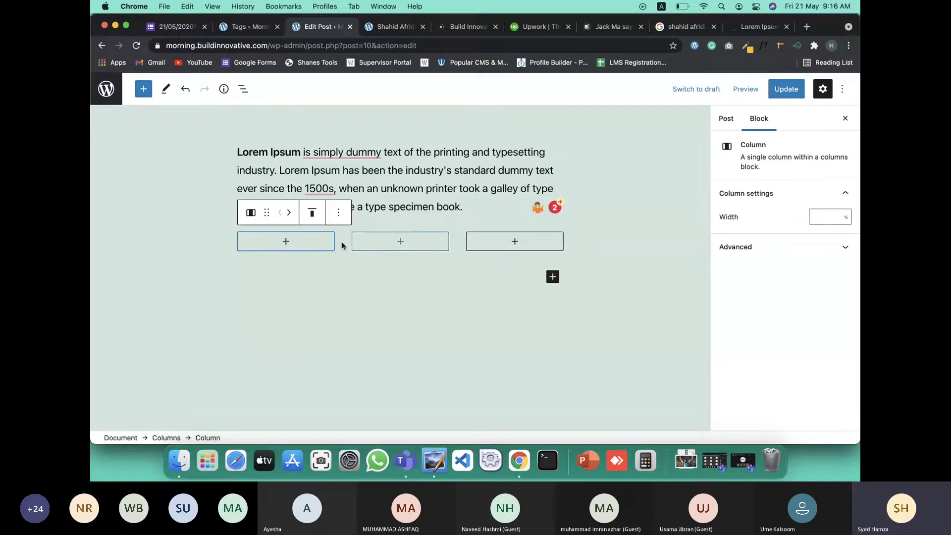
Add a paragraph to the first column and paste the copied Lorem Ipsum text into it.
{"action": "mouse_move", "coordinate": [408, 222]}
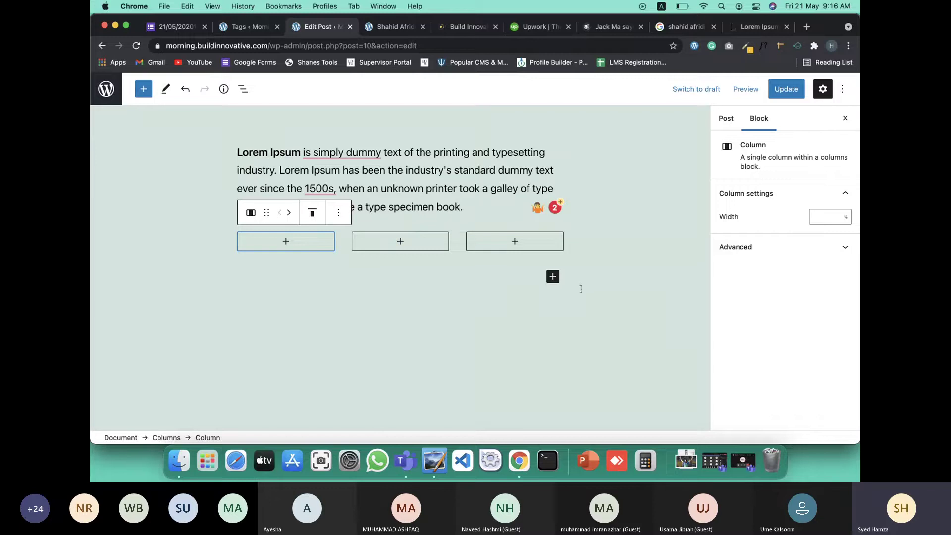
{"action": "left_click", "coordinate": [291, 243]}
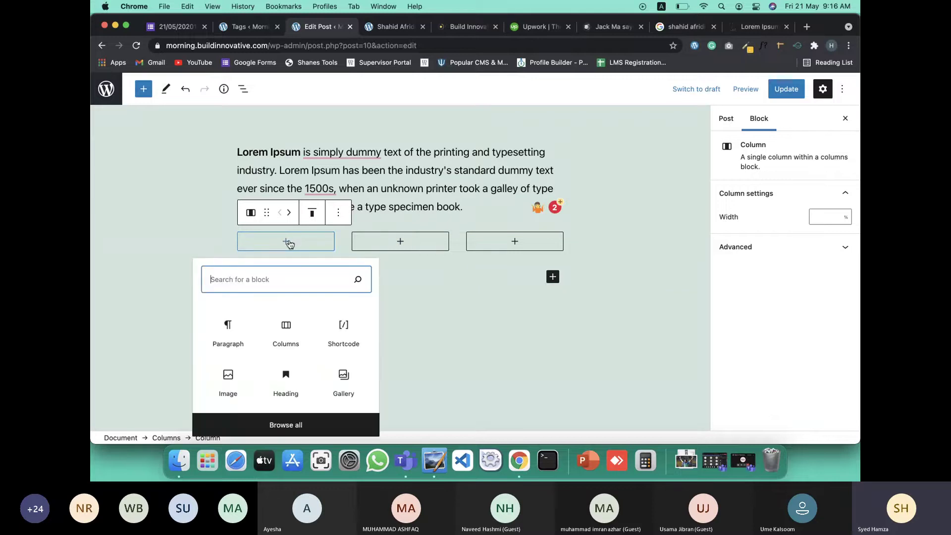
{"action": "left_click", "coordinate": [235, 337]}
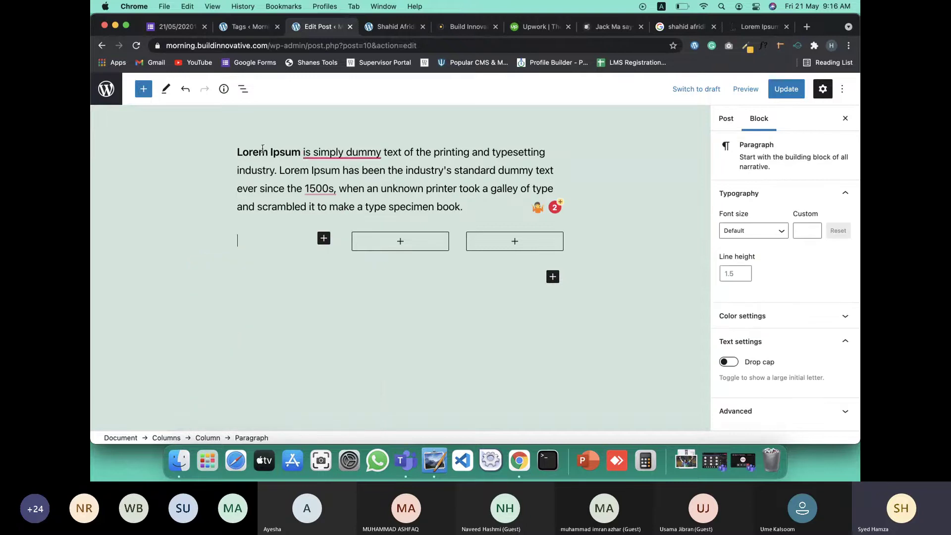
{"action": "left_click_drag", "start_coordinate": [237, 151], "coordinate": [457, 171]}
{"action": "key", "text": "cmd+c"}
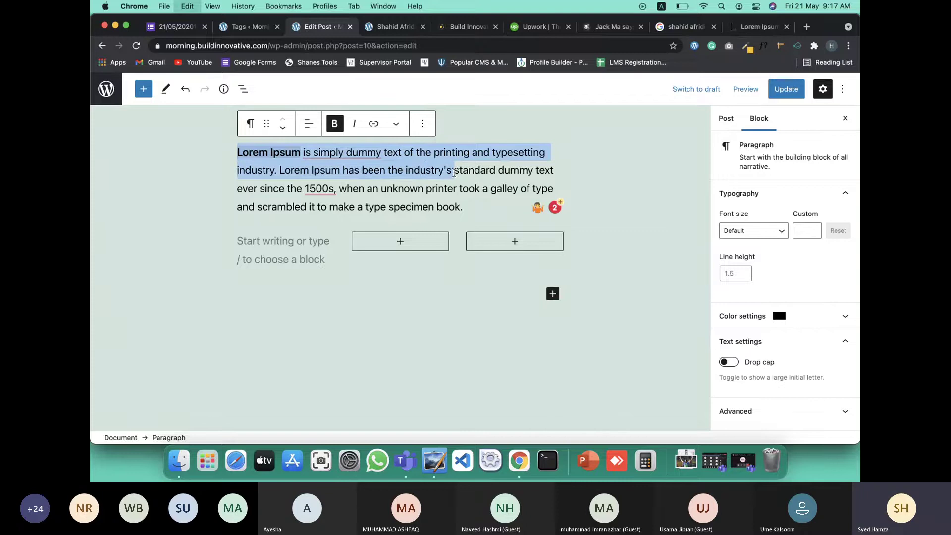
{"action": "left_click", "coordinate": [301, 244]}
{"action": "key", "text": "cmd+v"}
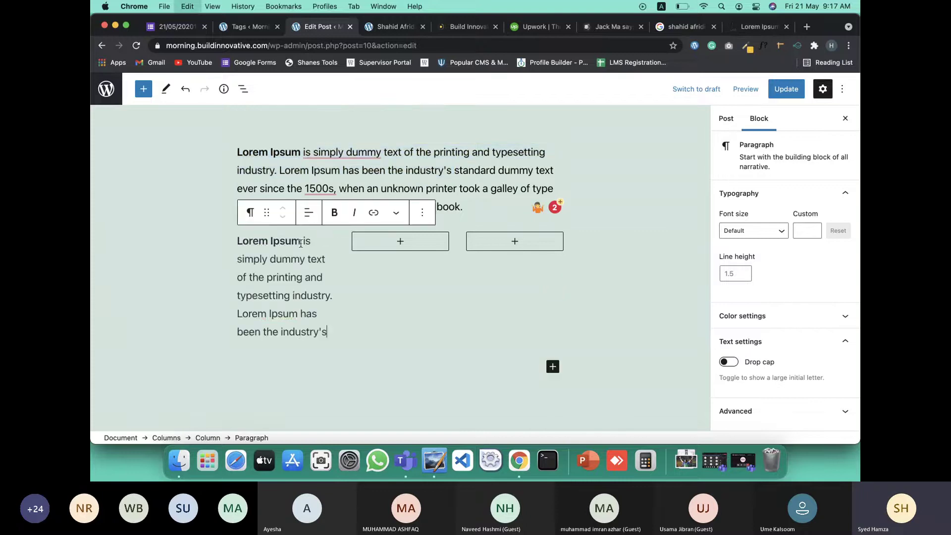
Add an Image block to the second column and upload the yellow bulb image 'on' from Downloads.
{"action": "left_click", "coordinate": [400, 151]}
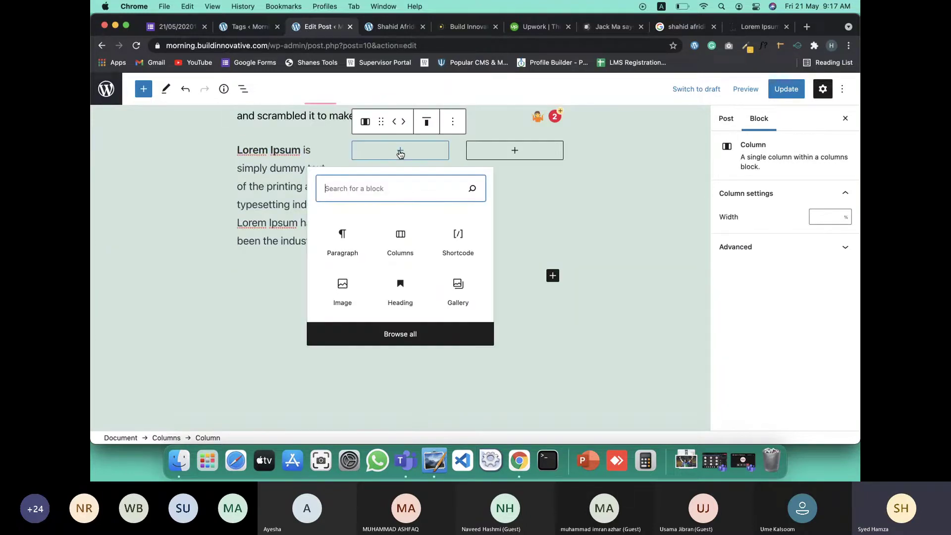
{"action": "left_click", "coordinate": [347, 276]}
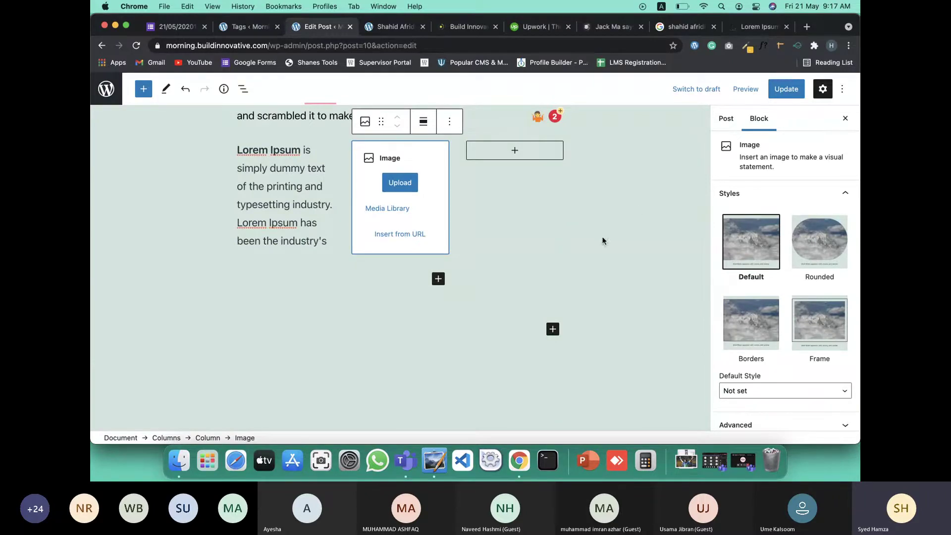
{"action": "scroll", "coordinate": [784, 292], "scroll_direction": "down", "scroll_amount": 1}
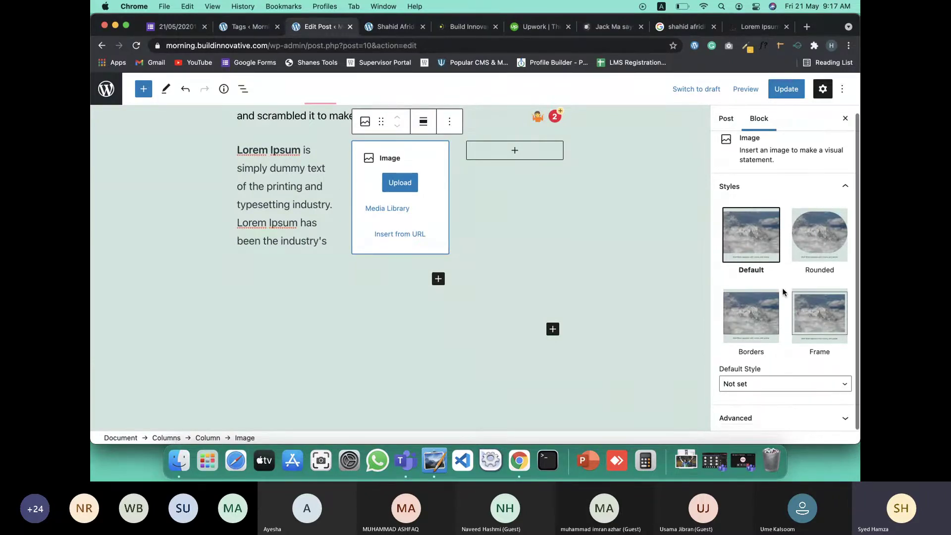
{"action": "scroll", "coordinate": [783, 292], "scroll_direction": "up", "scroll_amount": 1}
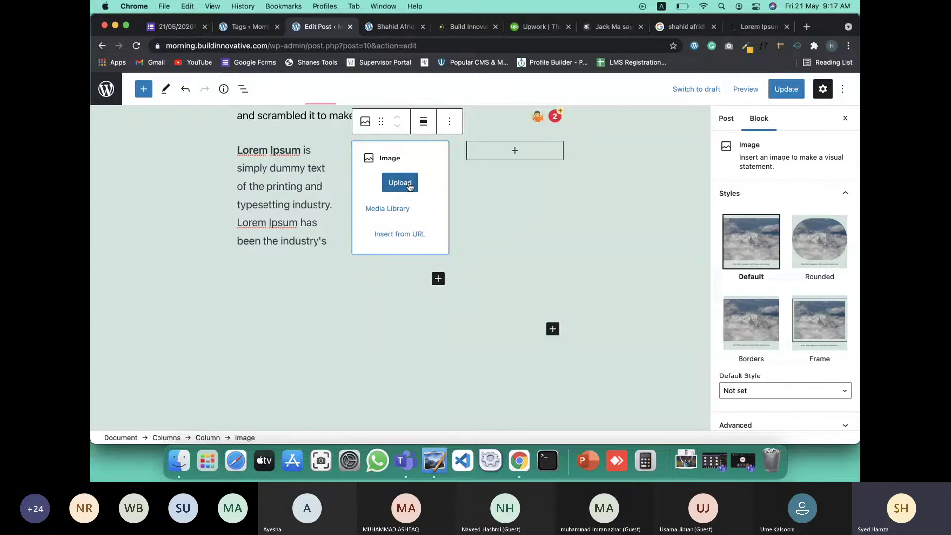
{"action": "left_click", "coordinate": [410, 186]}
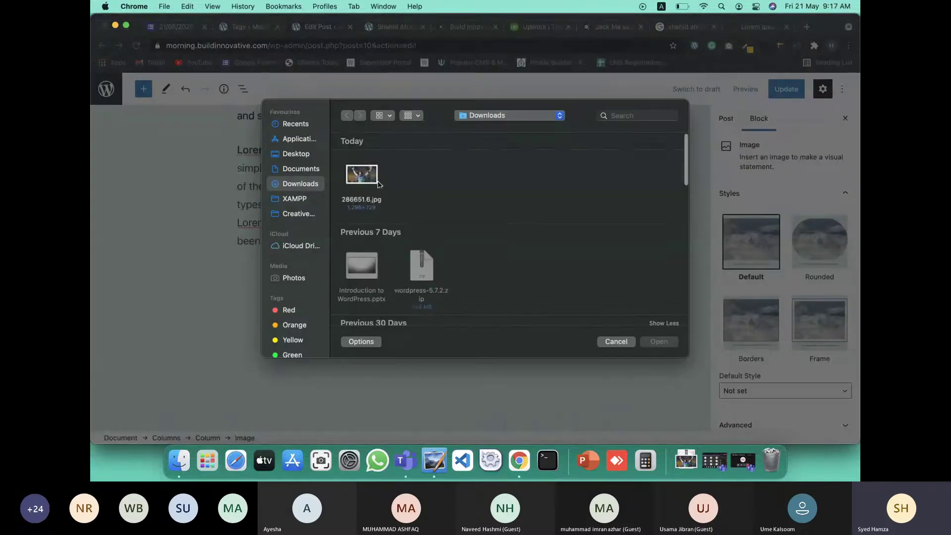
{"action": "scroll", "coordinate": [427, 254], "scroll_direction": "down", "scroll_amount": 10}
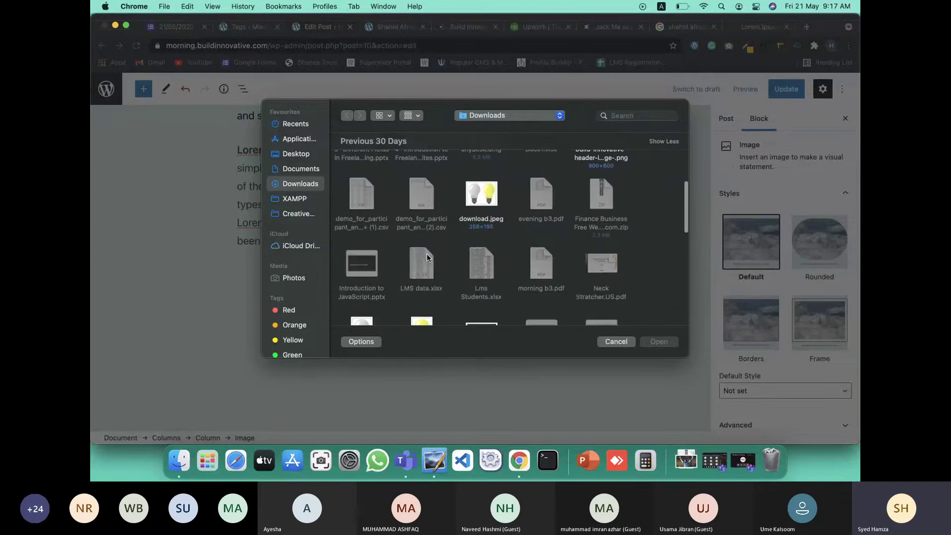
{"action": "left_click", "coordinate": [420, 279]}
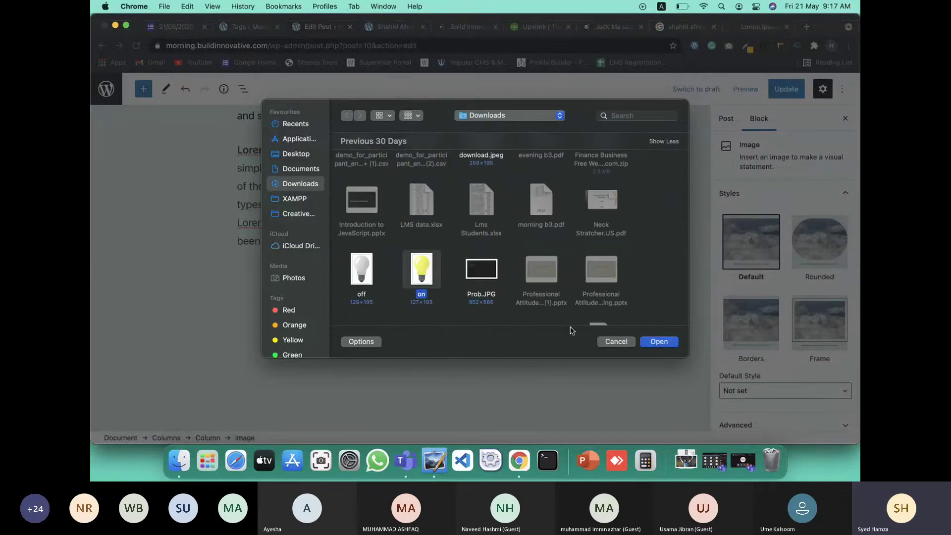
{"action": "left_click", "coordinate": [658, 342]}
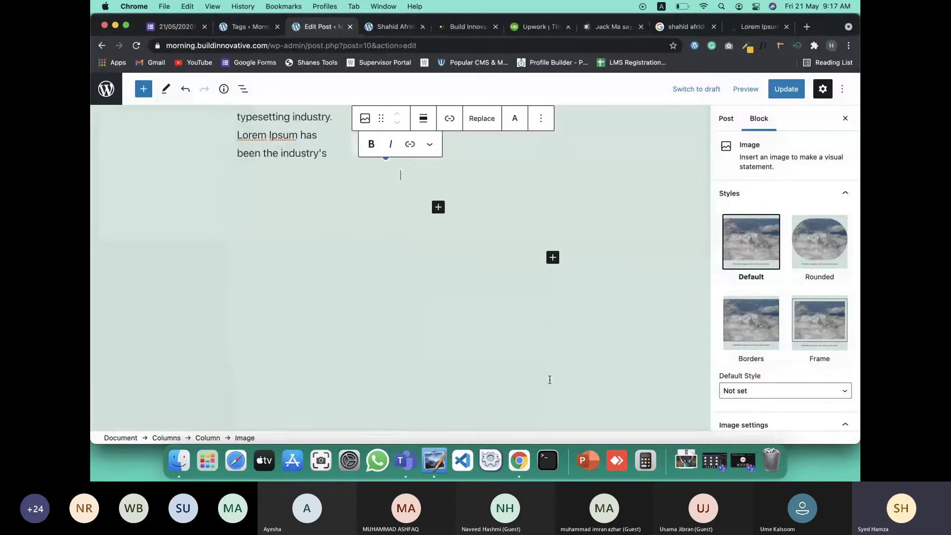
{"action": "scroll", "coordinate": [407, 313], "scroll_direction": "up", "scroll_amount": 3}
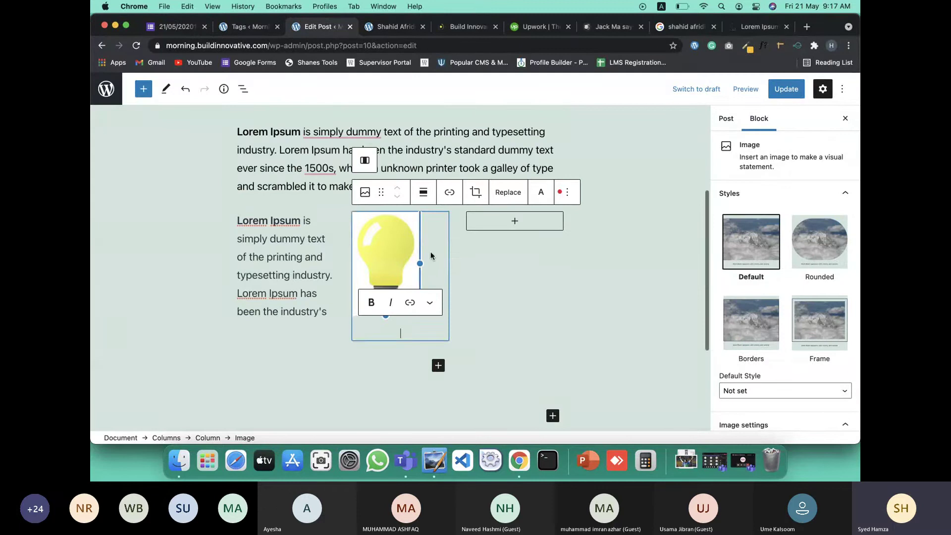
Paste the Lorem Ipsum text into a new third-column paragraph, then update and view the post.
{"action": "left_click", "coordinate": [513, 220]}
{"action": "triple_click", "coordinate": [260, 236]}
{"action": "key", "text": "ctrl+c"}
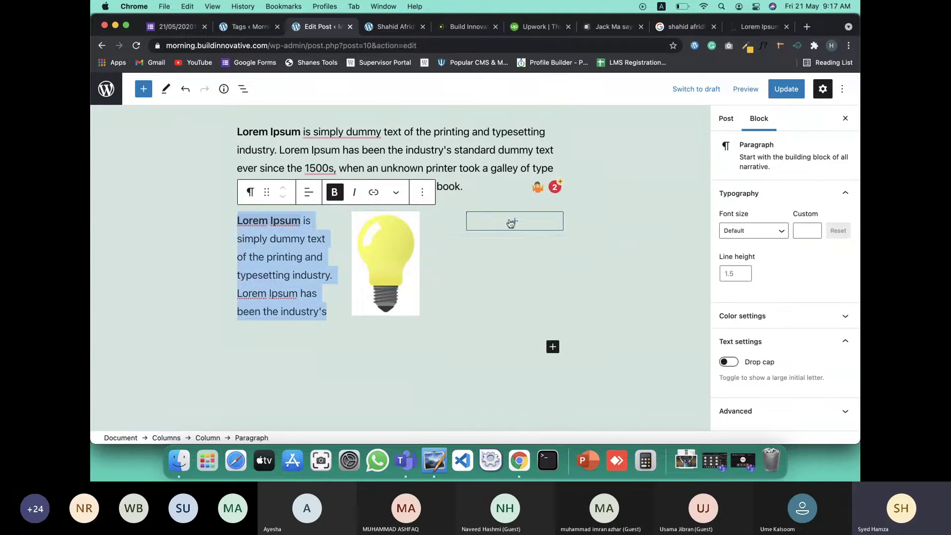
{"action": "left_click", "coordinate": [514, 221]}
{"action": "left_click", "coordinate": [447, 322]}
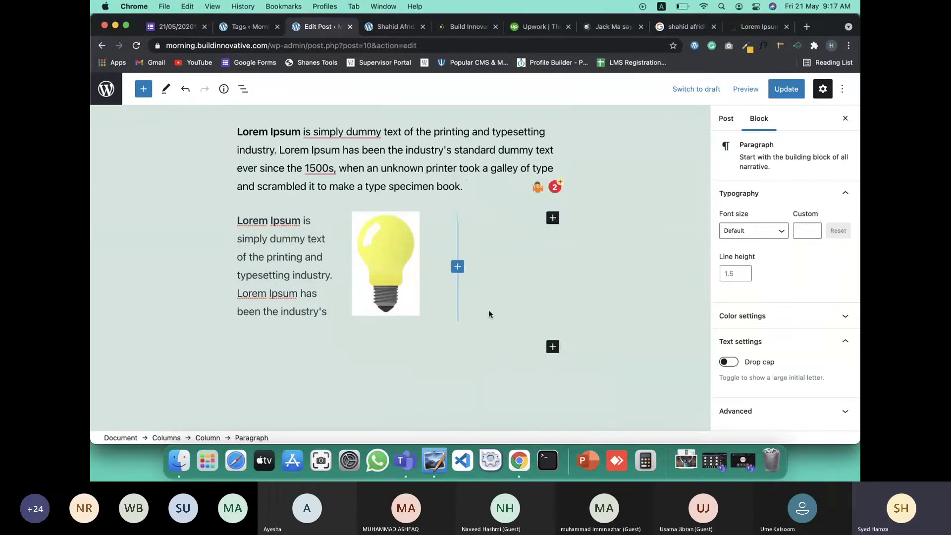
{"action": "key", "text": "ctrl+v"}
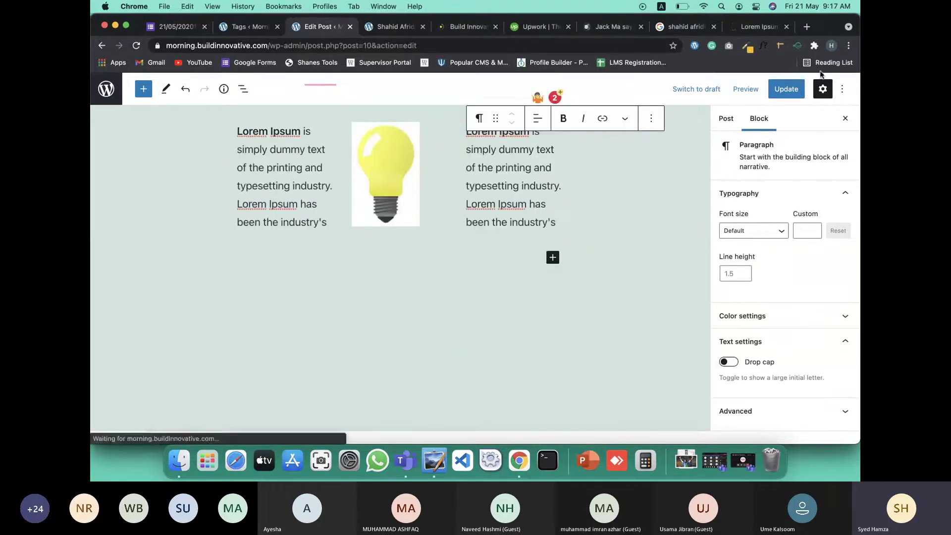
{"action": "left_click", "coordinate": [786, 88]}
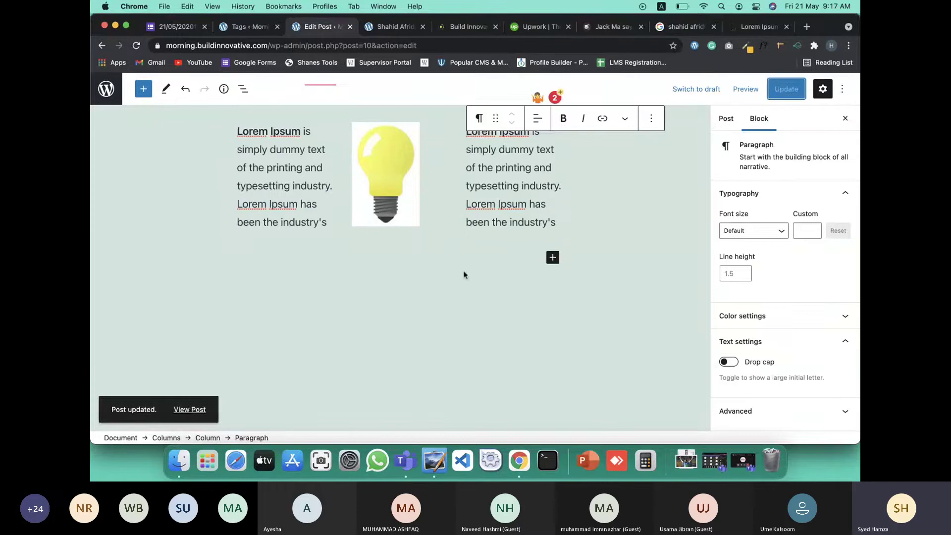
{"action": "left_click", "coordinate": [195, 413], "text": "super"}
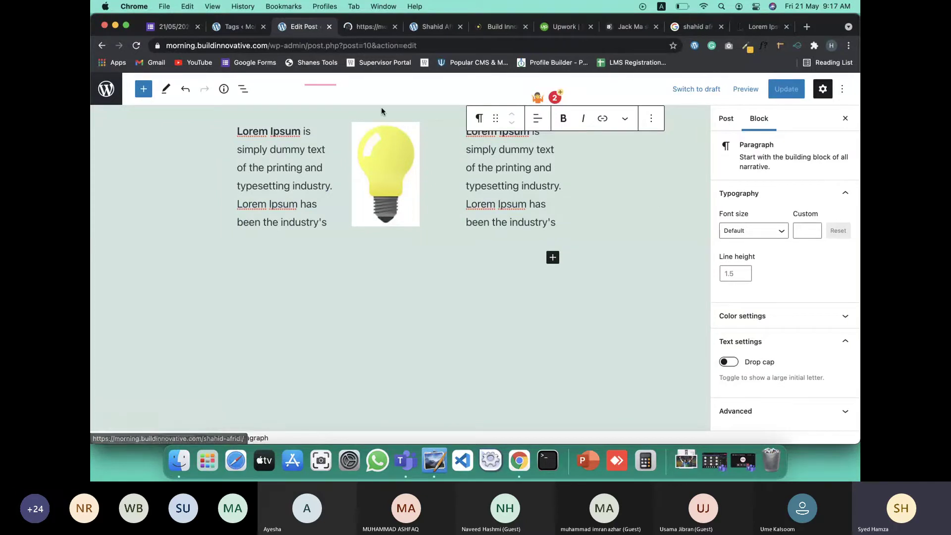
Close the six unneeded tabs and return to the published Shahid Afridi Biography post.
{"action": "left_click", "coordinate": [460, 28]}
{"action": "left_click", "coordinate": [459, 28]}
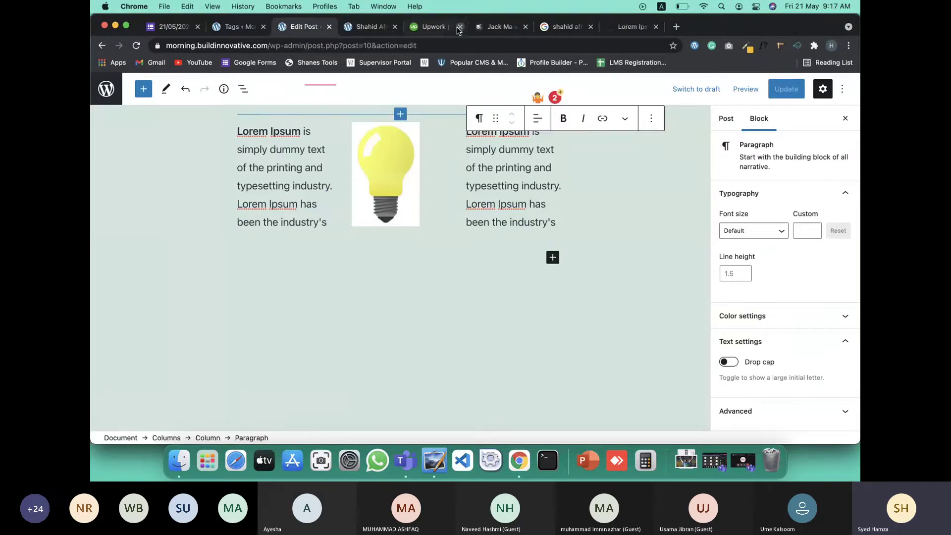
{"action": "left_click", "coordinate": [459, 28]}
{"action": "left_click", "coordinate": [459, 28]}
{"action": "left_click", "coordinate": [459, 28]}
{"action": "left_click", "coordinate": [459, 28]}
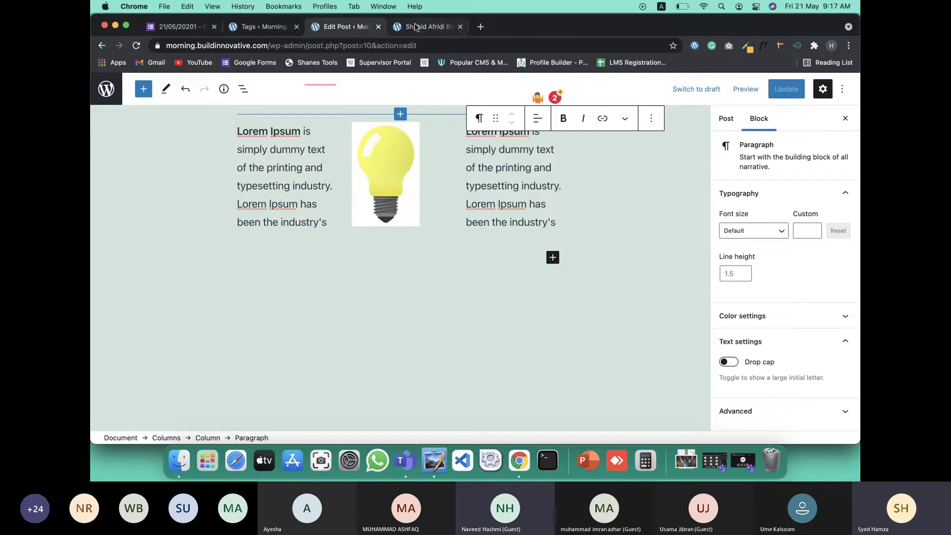
{"action": "left_click", "coordinate": [369, 26]}
{"action": "scroll", "coordinate": [326, 220], "scroll_direction": "down", "scroll_amount": 5}
Check the lightbulb columns on the published post, then return to the Edit Post tab.
{"action": "scroll", "coordinate": [326, 221], "scroll_direction": "down", "scroll_amount": 10}
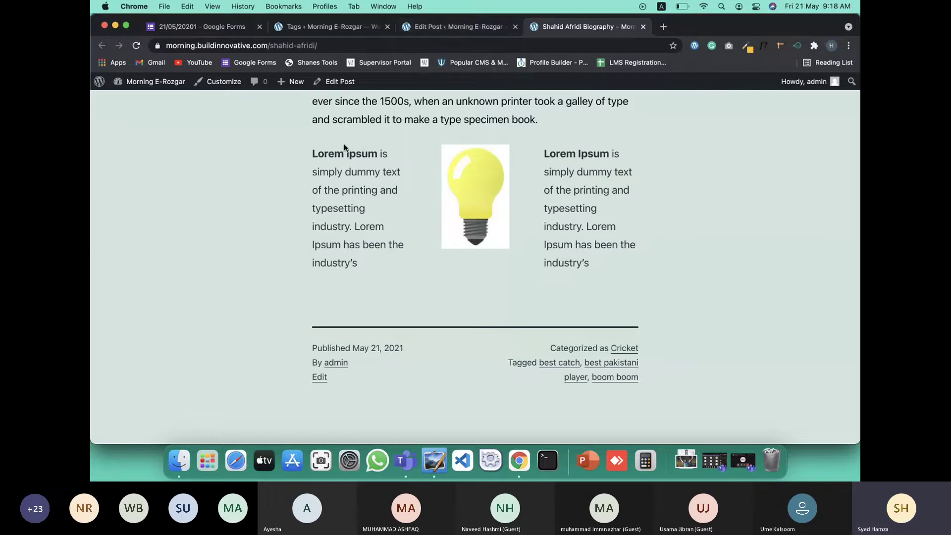
{"action": "left_click", "coordinate": [436, 27]}
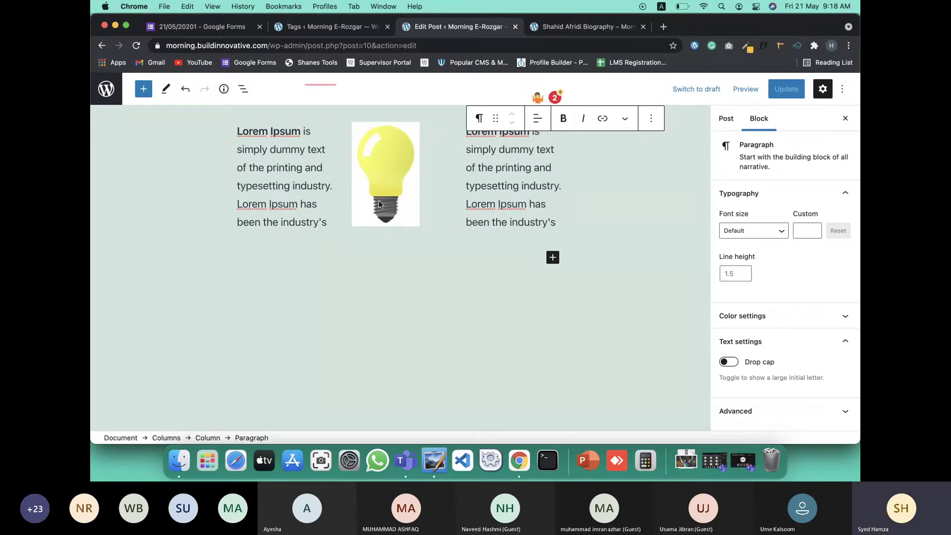
Resize the middle-column lightbulb image with its handles and update the post.
{"action": "mouse_move", "coordinate": [461, 144]}
{"action": "left_click", "coordinate": [409, 208]}
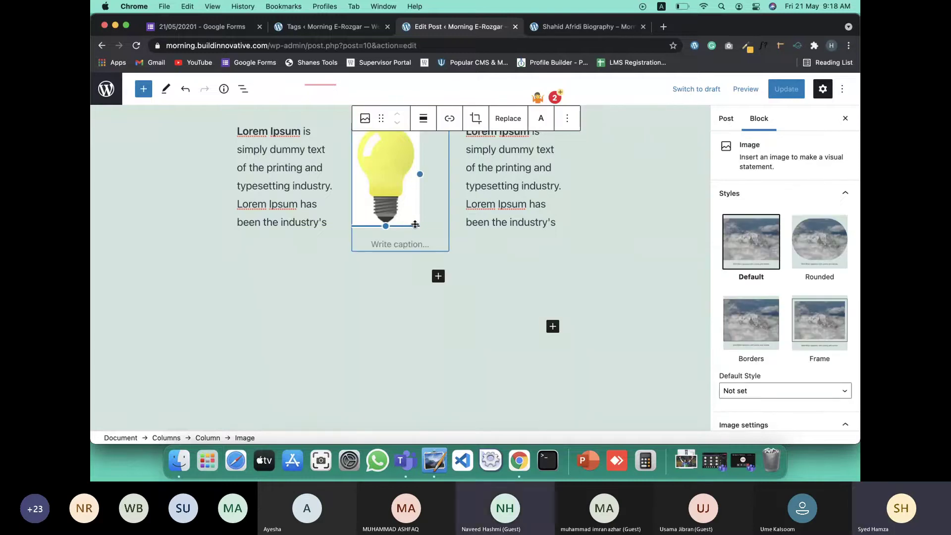
{"action": "left_click_drag", "start_coordinate": [415, 224], "coordinate": [459, 229]}
{"action": "left_click", "coordinate": [404, 200]}
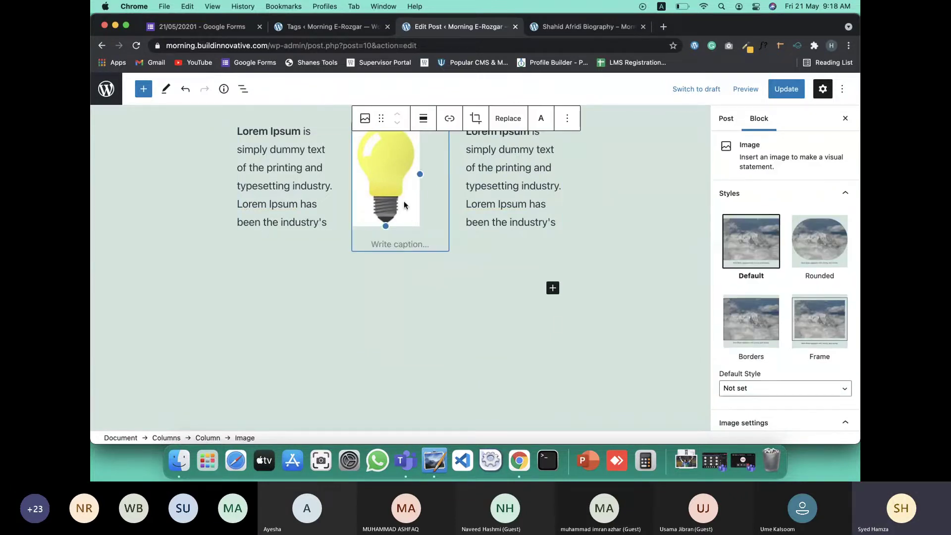
{"action": "left_click_drag", "start_coordinate": [414, 224], "coordinate": [415, 229]}
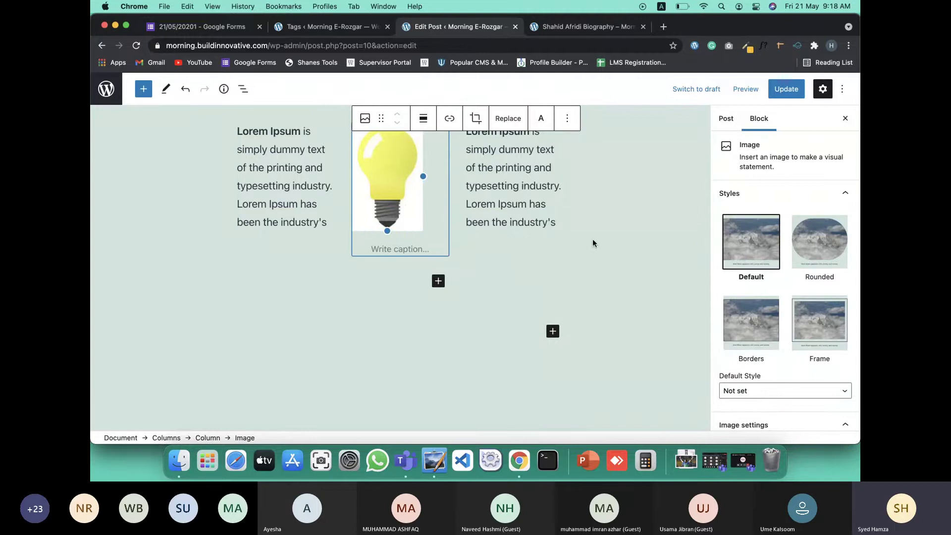
{"action": "left_click", "coordinate": [606, 255]}
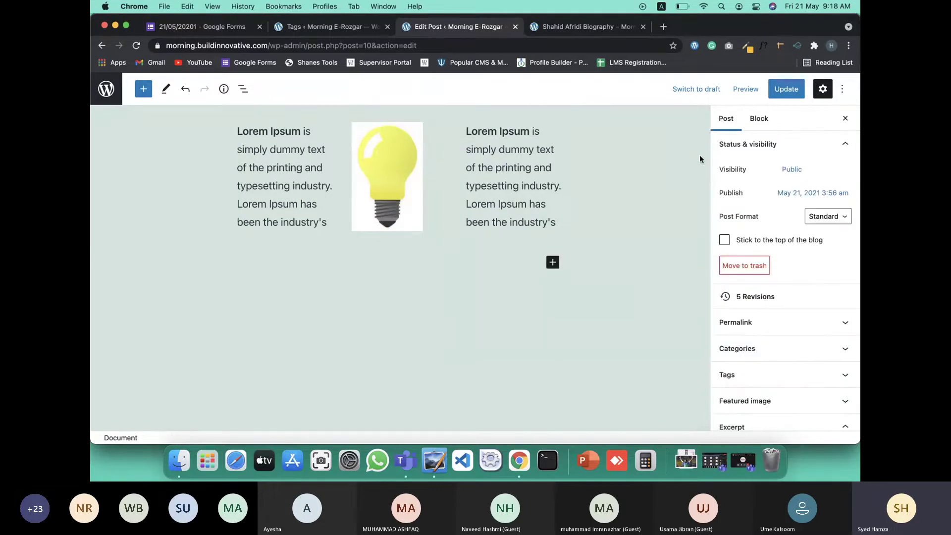
{"action": "left_click", "coordinate": [786, 89]}
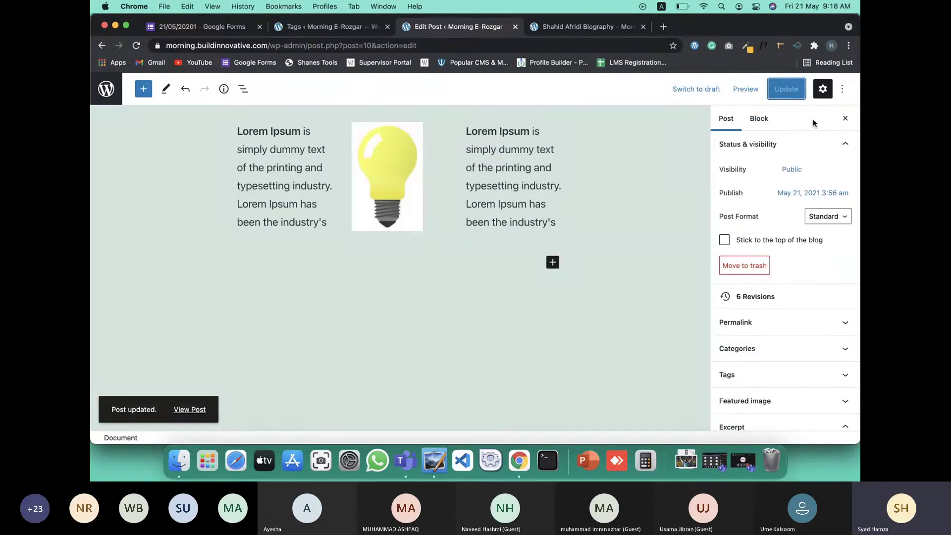
{"action": "left_click", "coordinate": [848, 92]}
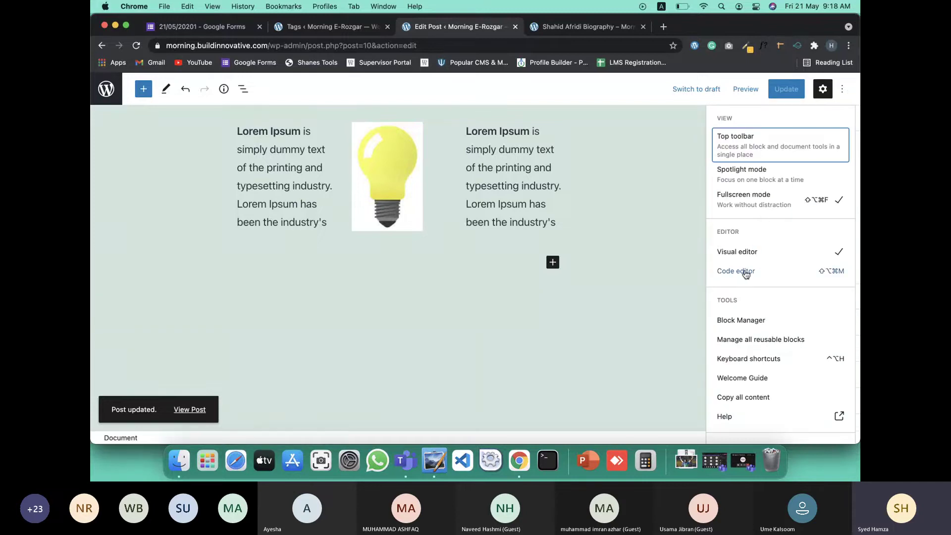
Switch to the Code editor, highlight the first paragraph's markup, and hide the settings sidebar.
{"action": "left_click", "coordinate": [746, 272]}
{"action": "scroll", "coordinate": [419, 334], "scroll_direction": "down", "scroll_amount": 10}
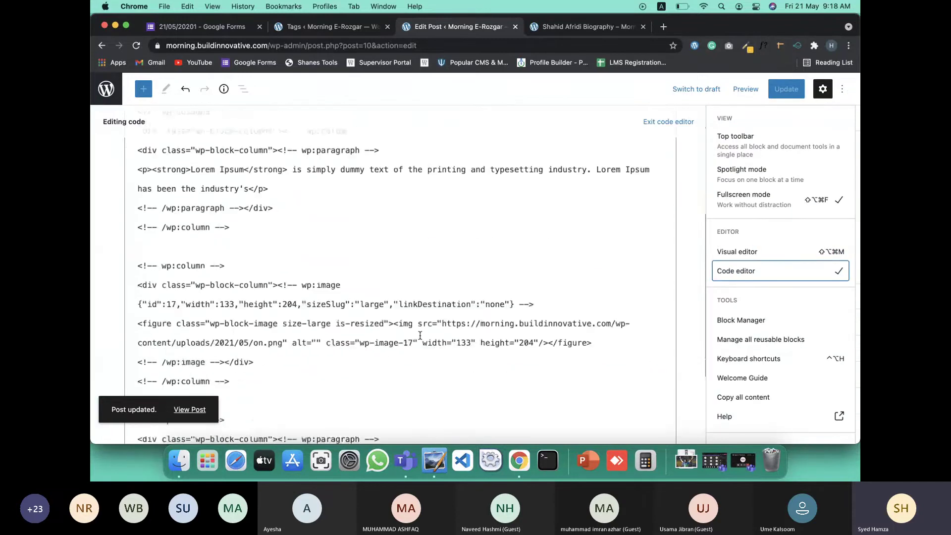
{"action": "scroll", "coordinate": [420, 336], "scroll_direction": "up", "scroll_amount": 10}
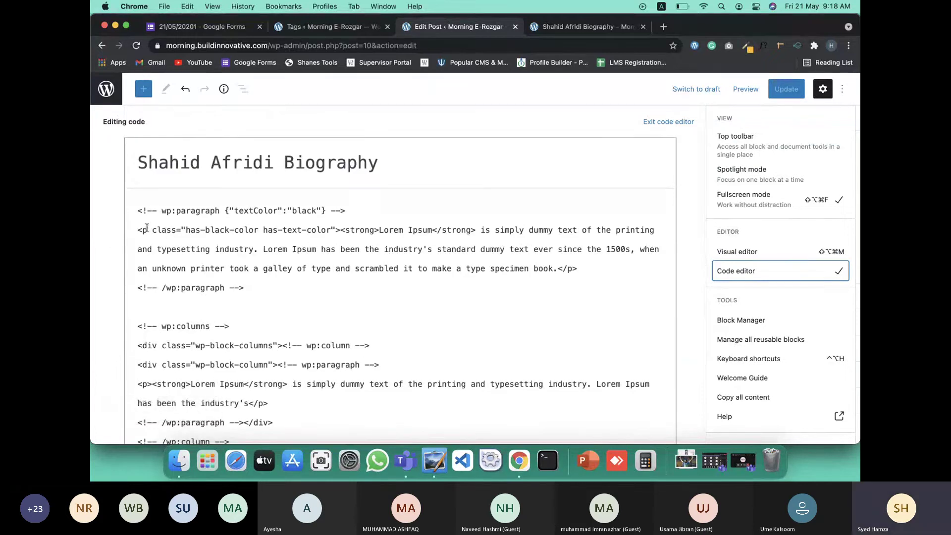
{"action": "left_click_drag", "start_coordinate": [142, 229], "coordinate": [562, 267]}
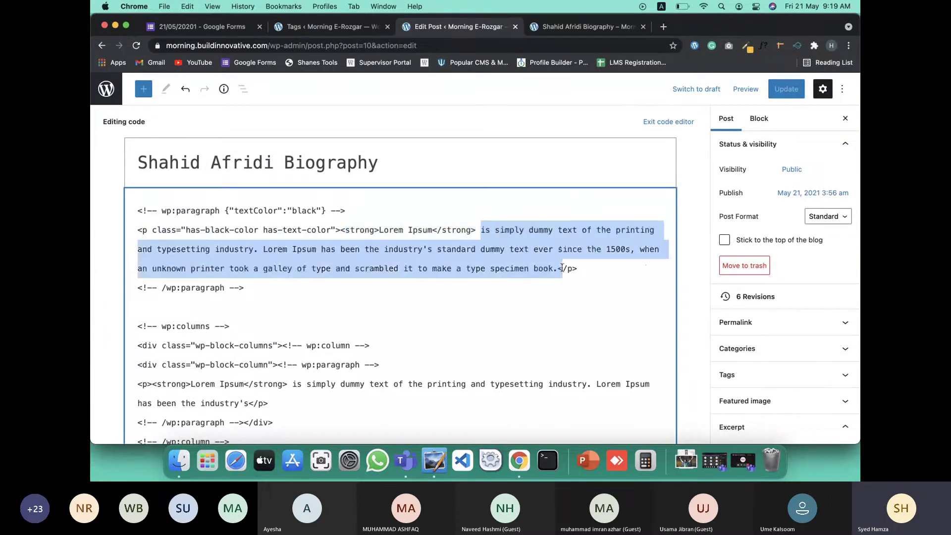
{"action": "left_click", "coordinate": [845, 117]}
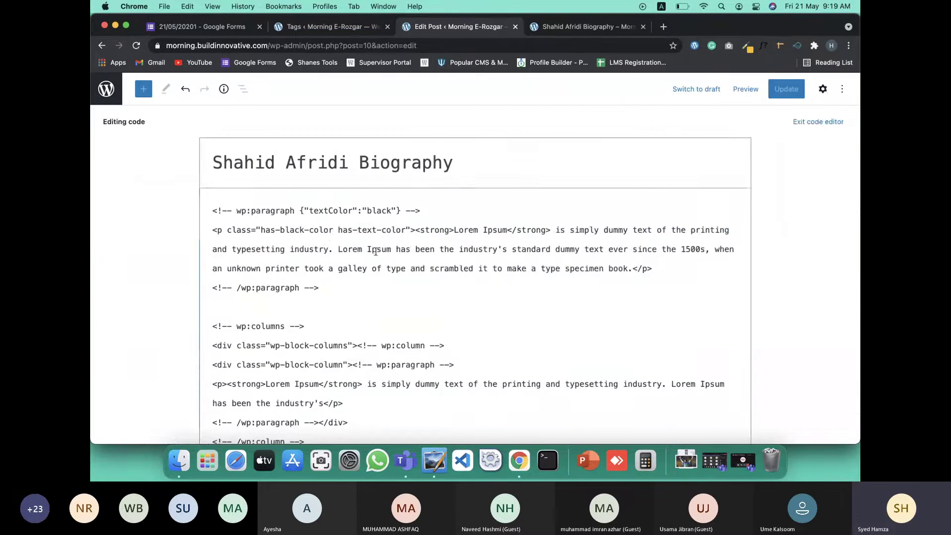
Return to the Visual editor, highlight parts of the opening paragraph, then reopen the Code editor.
{"action": "left_click", "coordinate": [842, 88]}
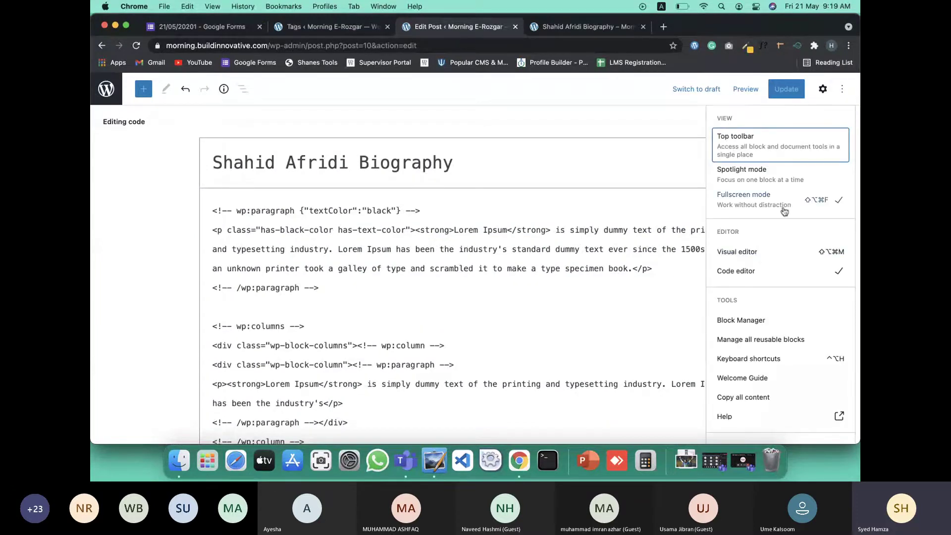
{"action": "left_click", "coordinate": [763, 261]}
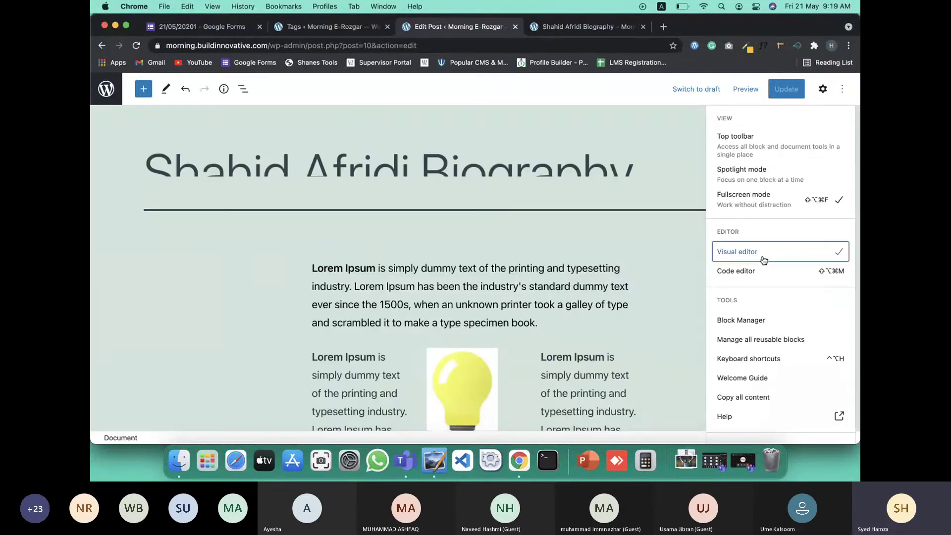
{"action": "left_click", "coordinate": [314, 268]}
{"action": "left_click", "coordinate": [313, 301]}
{"action": "left_click_drag", "start_coordinate": [314, 300], "coordinate": [344, 296]}
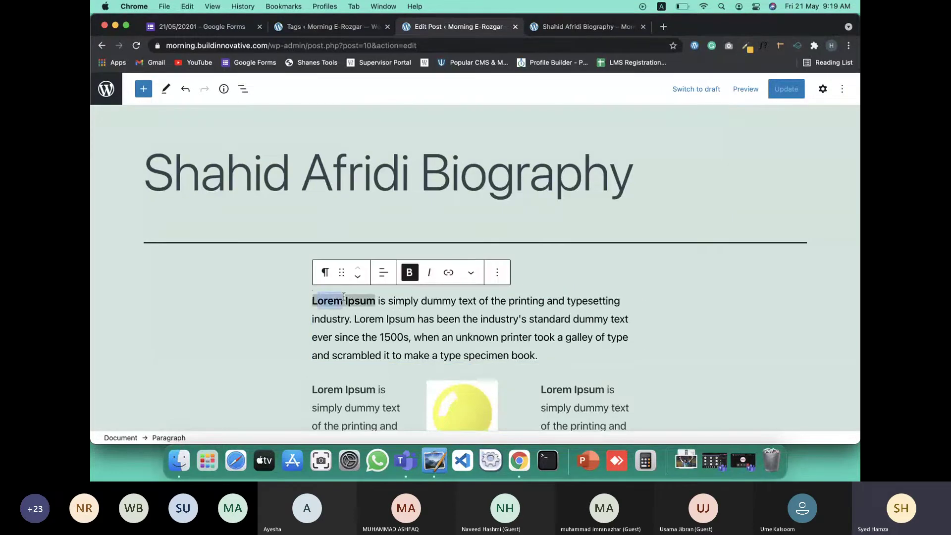
{"action": "left_click_drag", "start_coordinate": [404, 300], "coordinate": [445, 319]}
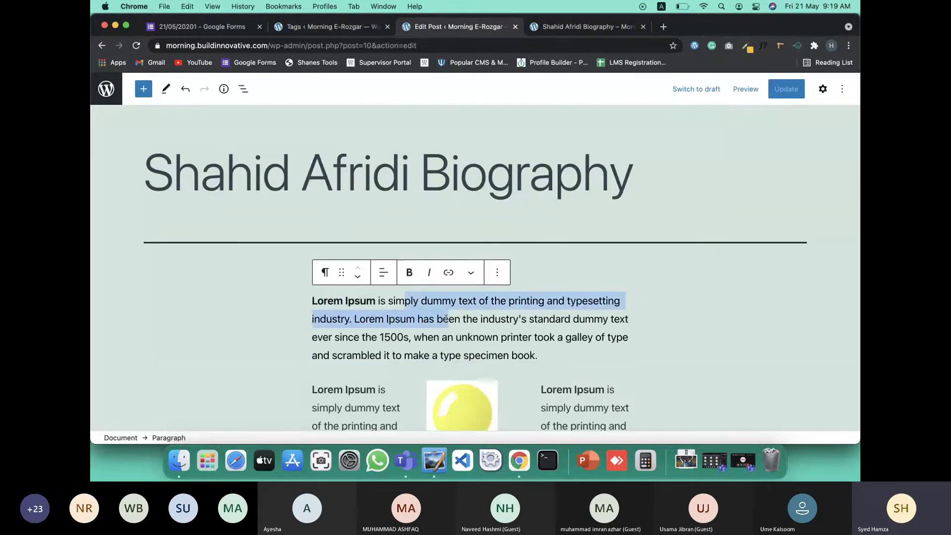
{"action": "left_click", "coordinate": [843, 89]}
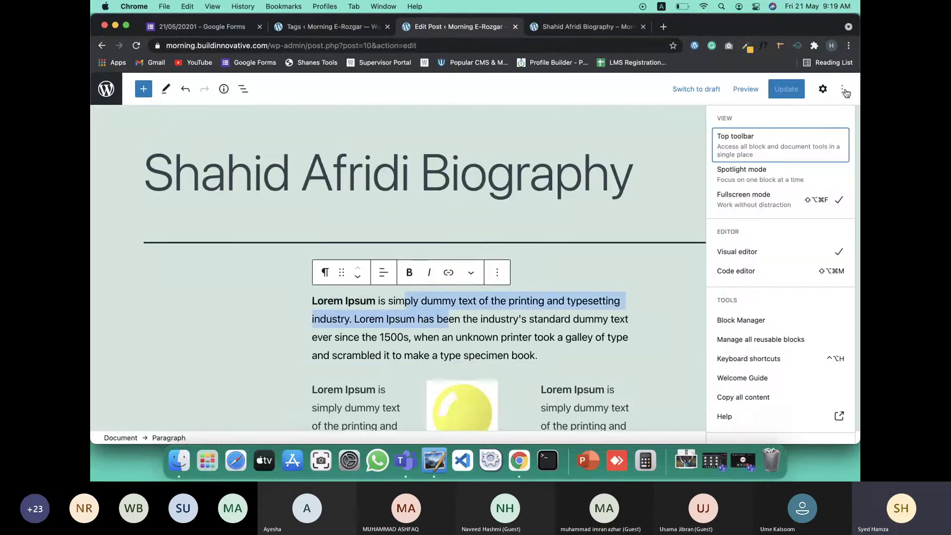
{"action": "left_click", "coordinate": [746, 271]}
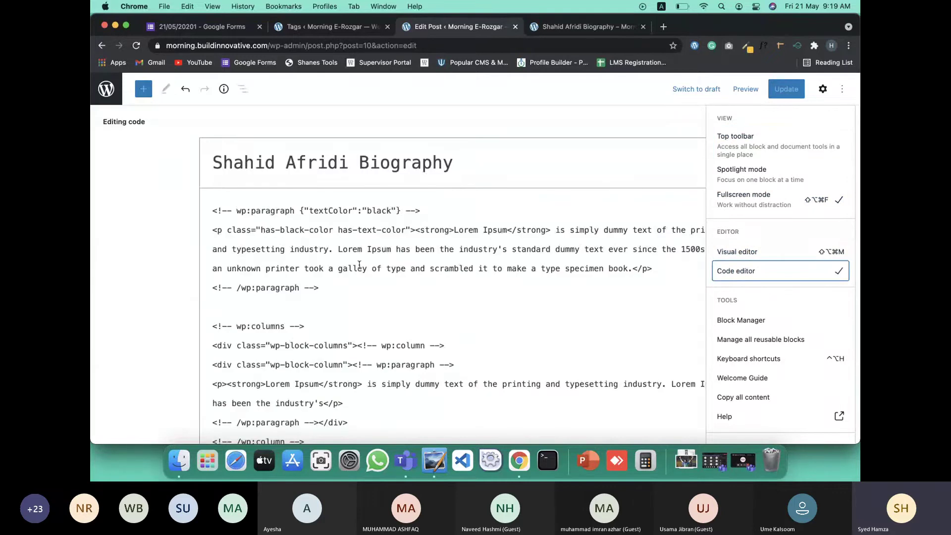
Highlight the has-black-color and text-color classes and the bold Lorem Ipsum markup in the code.
{"action": "left_click", "coordinate": [264, 234]}
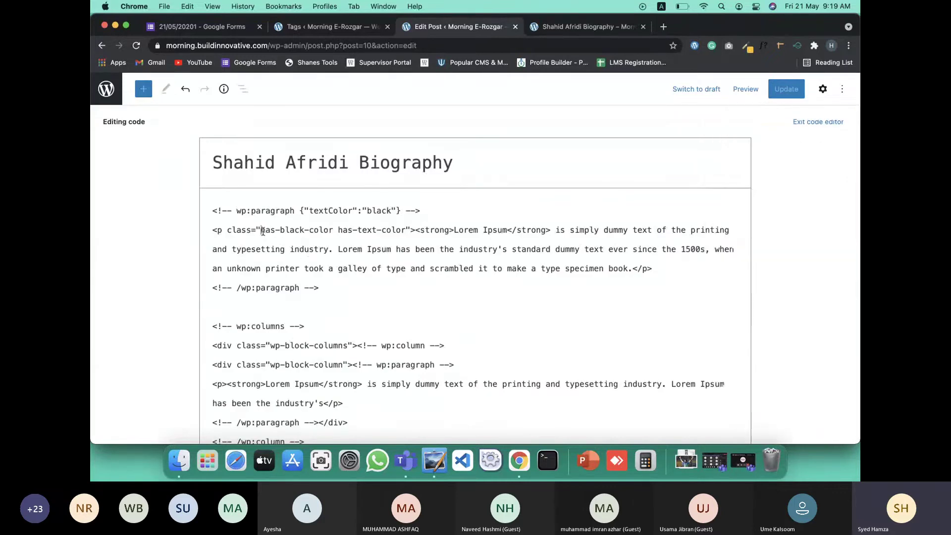
{"action": "left_click_drag", "start_coordinate": [261, 230], "coordinate": [323, 231]}
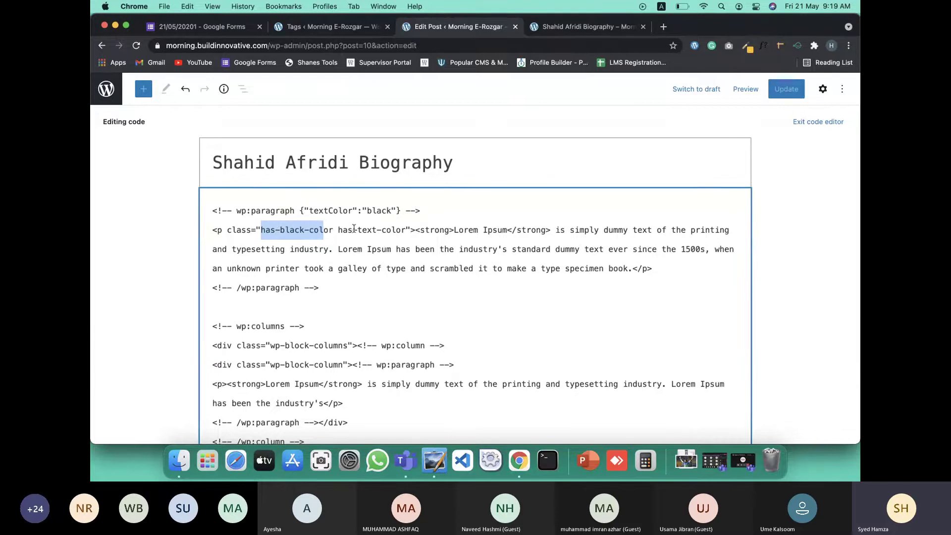
{"action": "left_click", "coordinate": [404, 235]}
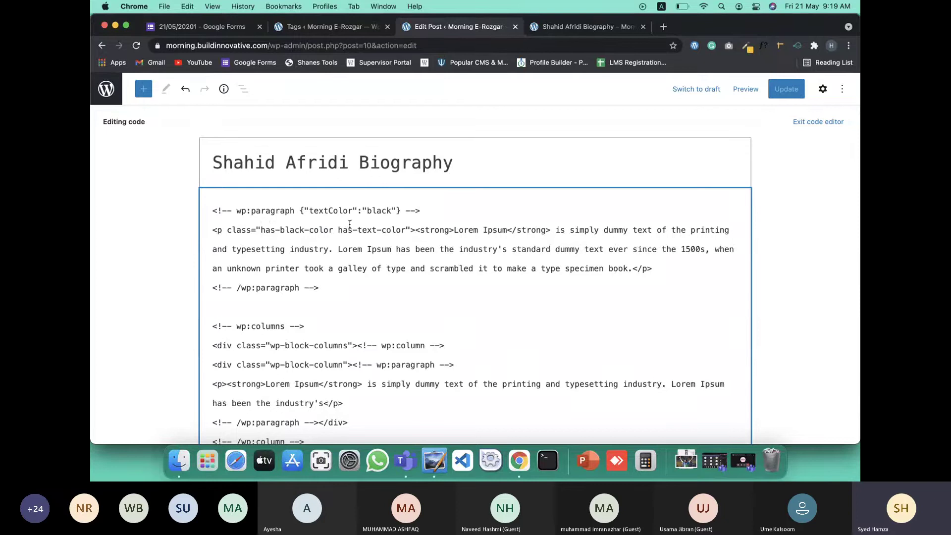
{"action": "left_click_drag", "start_coordinate": [257, 229], "coordinate": [335, 228]}
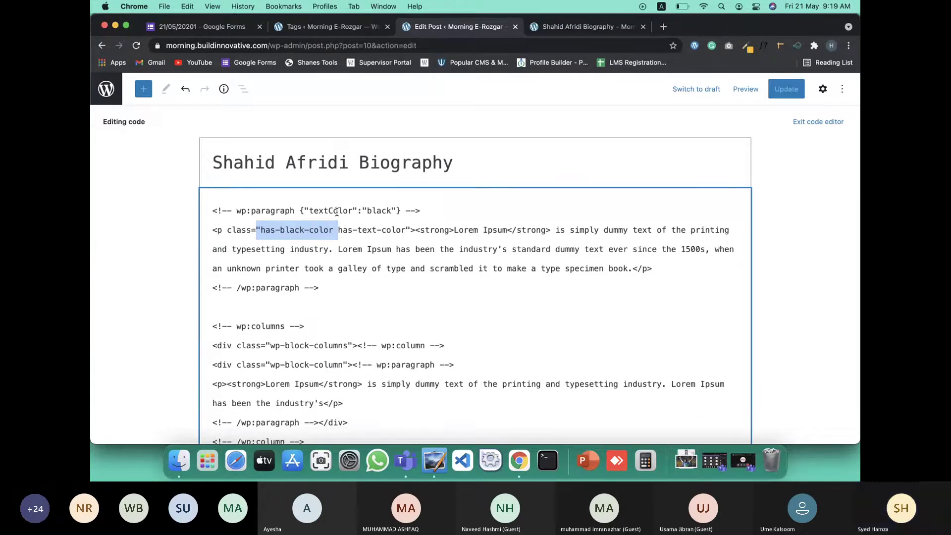
{"action": "left_click_drag", "start_coordinate": [358, 229], "coordinate": [402, 233]}
{"action": "left_click", "coordinate": [443, 222]}
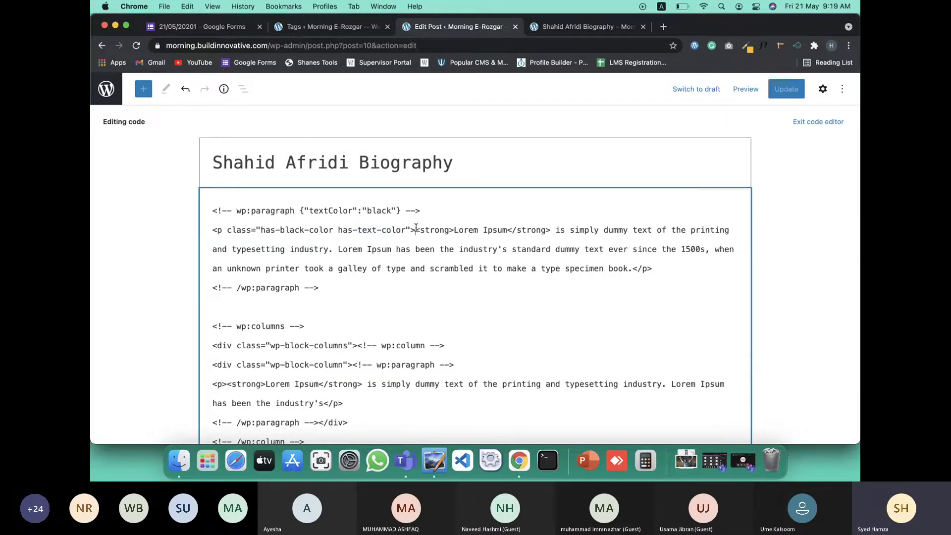
{"action": "left_click_drag", "start_coordinate": [415, 230], "coordinate": [551, 225]}
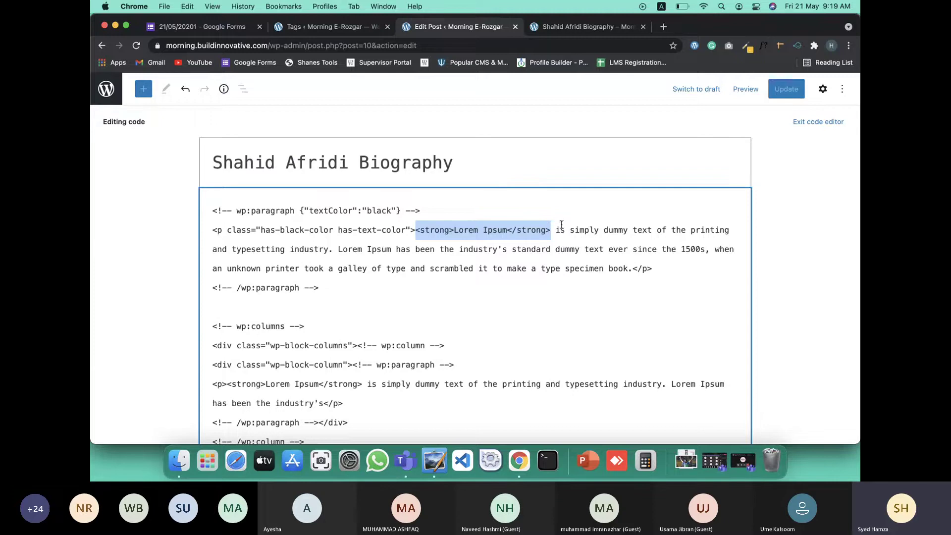
{"action": "left_click", "coordinate": [635, 261]}
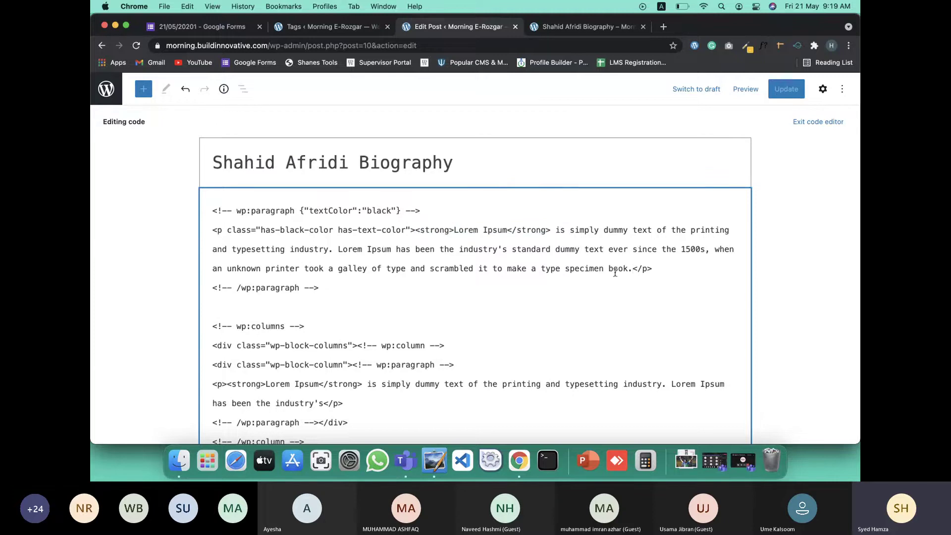
Highlight the wp:paragraph comment and columns container markup, then return to the Visual editor.
{"action": "left_click_drag", "start_coordinate": [333, 283], "coordinate": [367, 203]}
{"action": "left_click", "coordinate": [265, 208]}
{"action": "triple_click", "coordinate": [421, 206]}
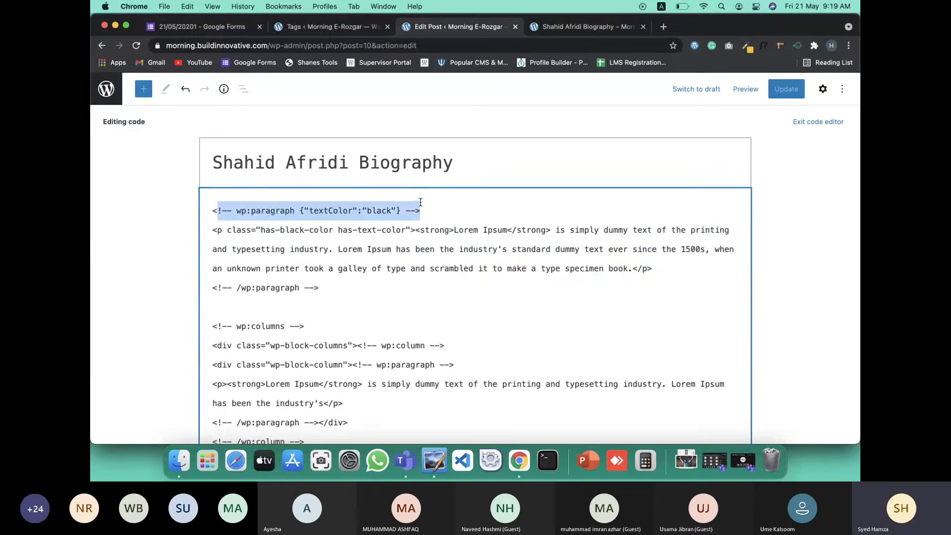
{"action": "left_click", "coordinate": [275, 326]}
{"action": "left_click", "coordinate": [342, 324]}
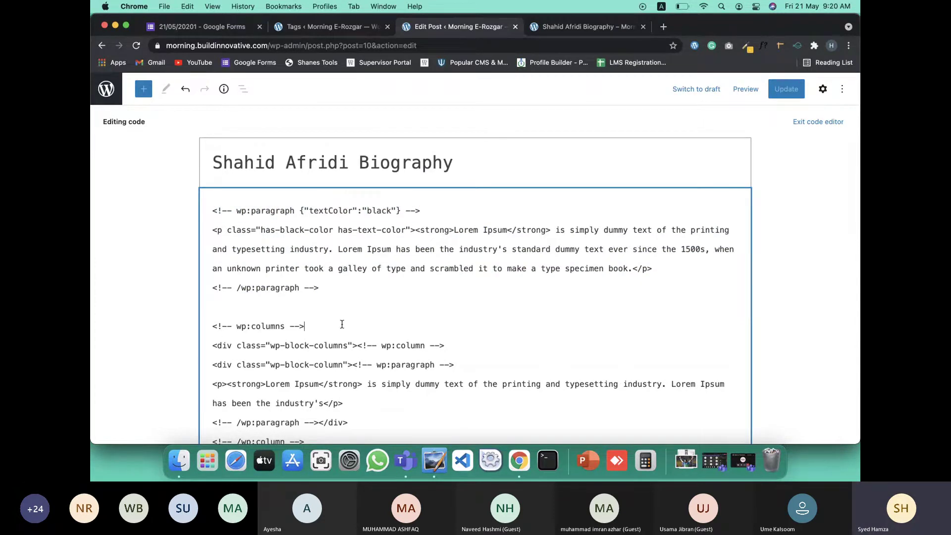
{"action": "scroll", "coordinate": [341, 324], "scroll_direction": "down", "scroll_amount": 4}
{"action": "left_click_drag", "start_coordinate": [218, 259], "coordinate": [245, 260]}
{"action": "left_click_drag", "start_coordinate": [309, 259], "coordinate": [313, 260]}
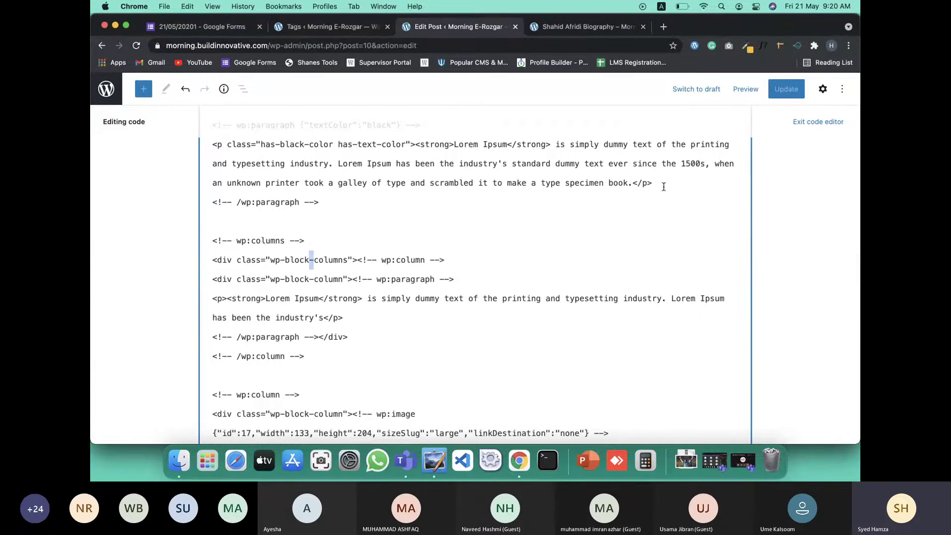
{"action": "left_click", "coordinate": [843, 91]}
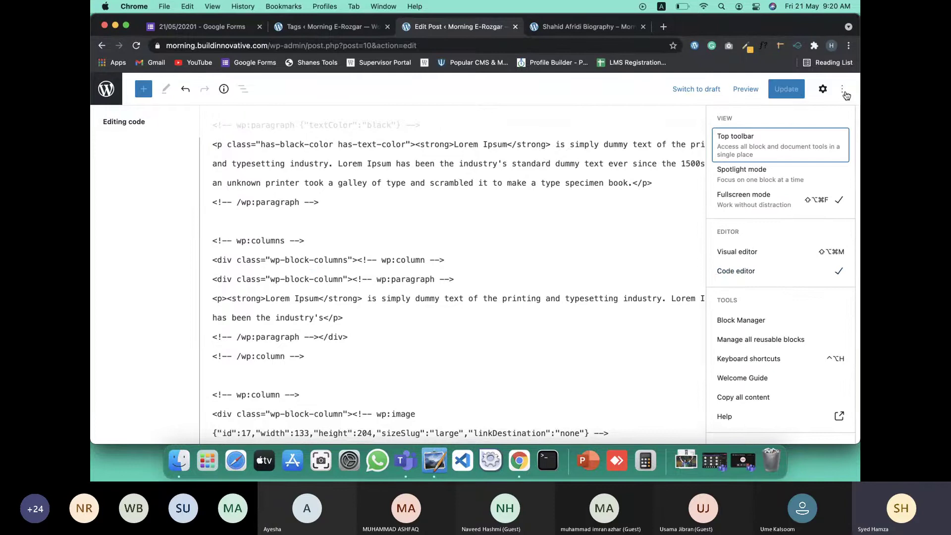
{"action": "left_click", "coordinate": [785, 253]}
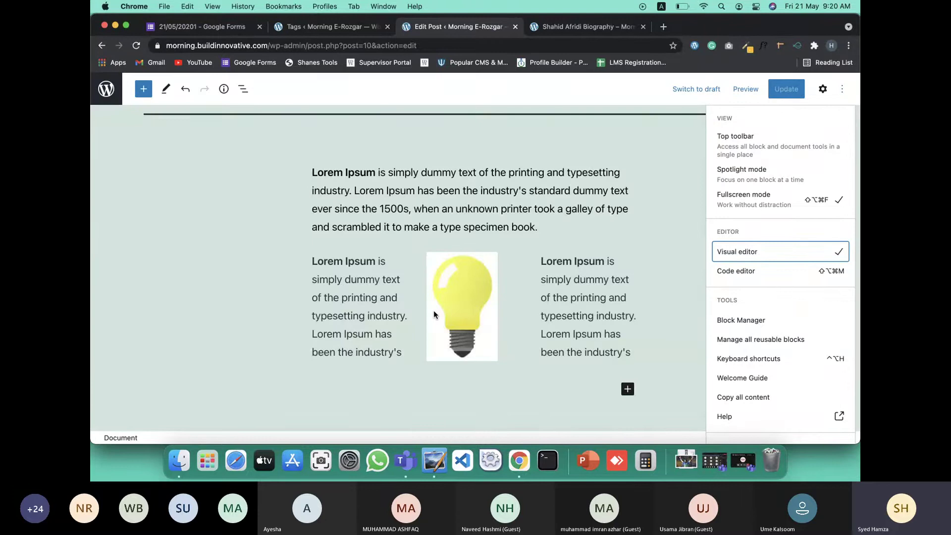
Try the Rounded, Border and Frame styles on the lightbulb image, then keep Default.
{"action": "scroll", "coordinate": [433, 310], "scroll_direction": "down", "scroll_amount": 3}
{"action": "scroll", "coordinate": [424, 307], "scroll_direction": "up", "scroll_amount": 5}
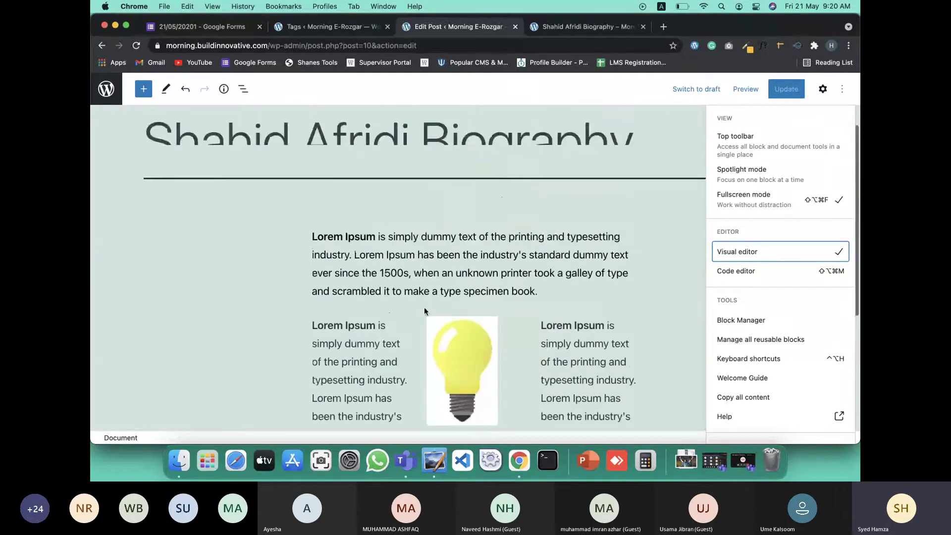
{"action": "scroll", "coordinate": [419, 227], "scroll_direction": "down", "scroll_amount": 2}
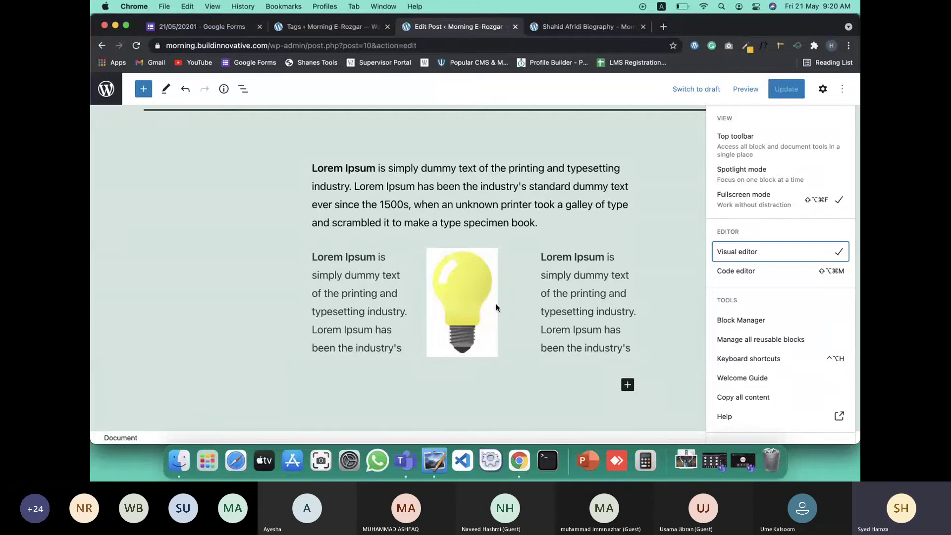
{"action": "left_click", "coordinate": [478, 313]}
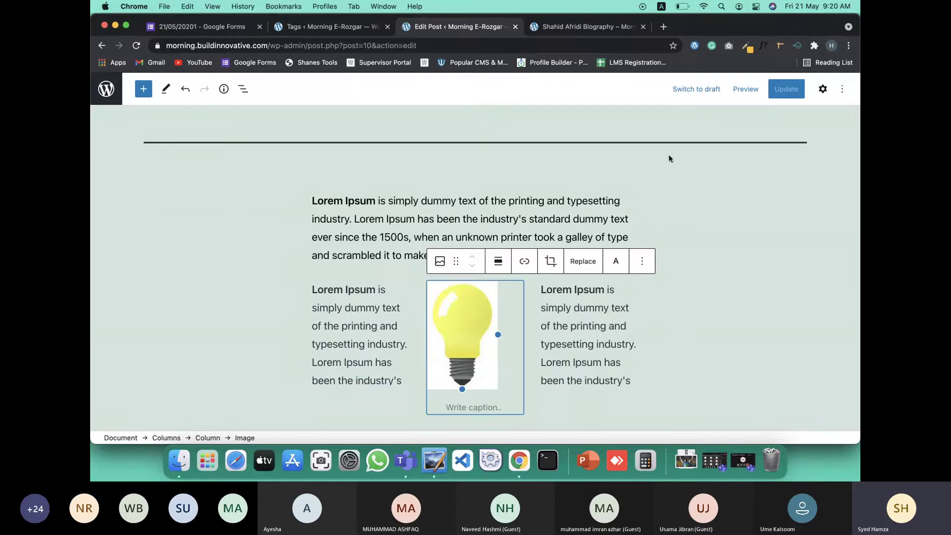
{"action": "left_click", "coordinate": [821, 90]}
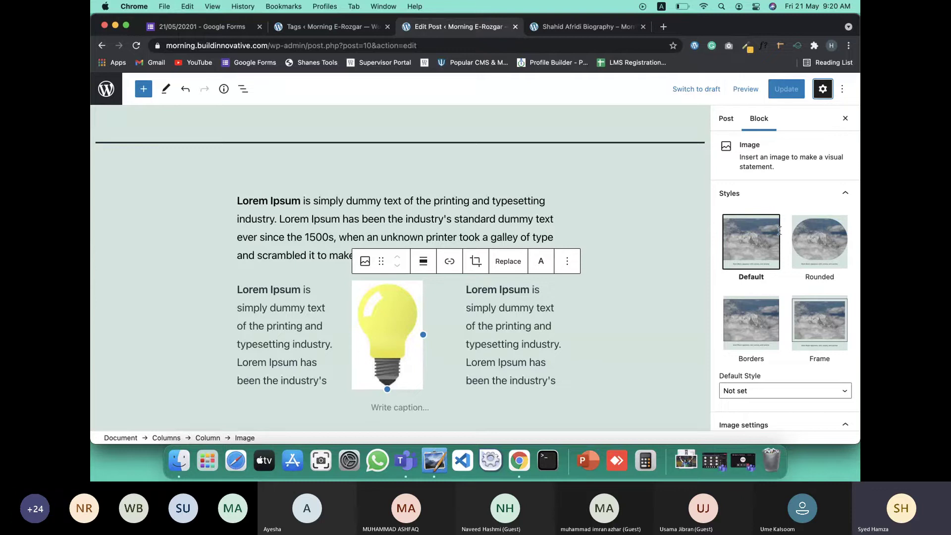
{"action": "left_click", "coordinate": [818, 241]}
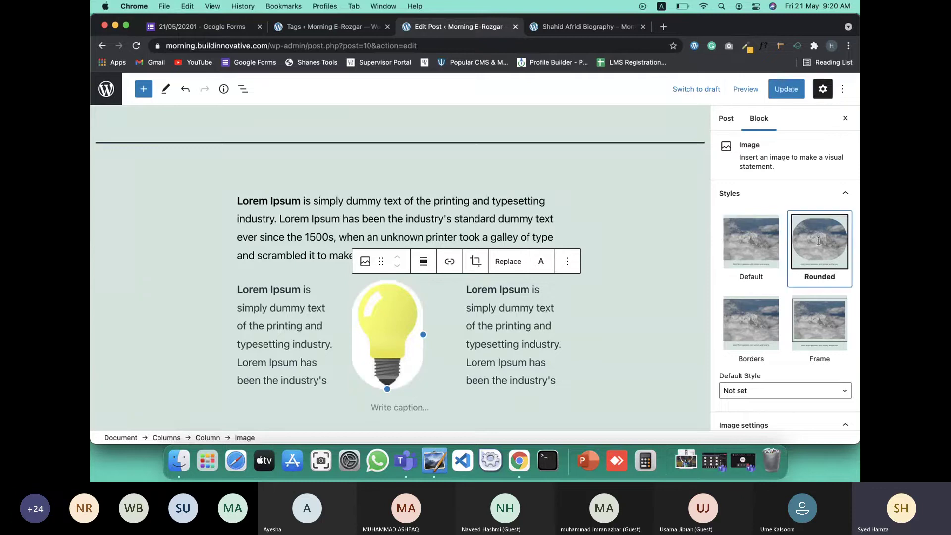
{"action": "left_click", "coordinate": [766, 326]}
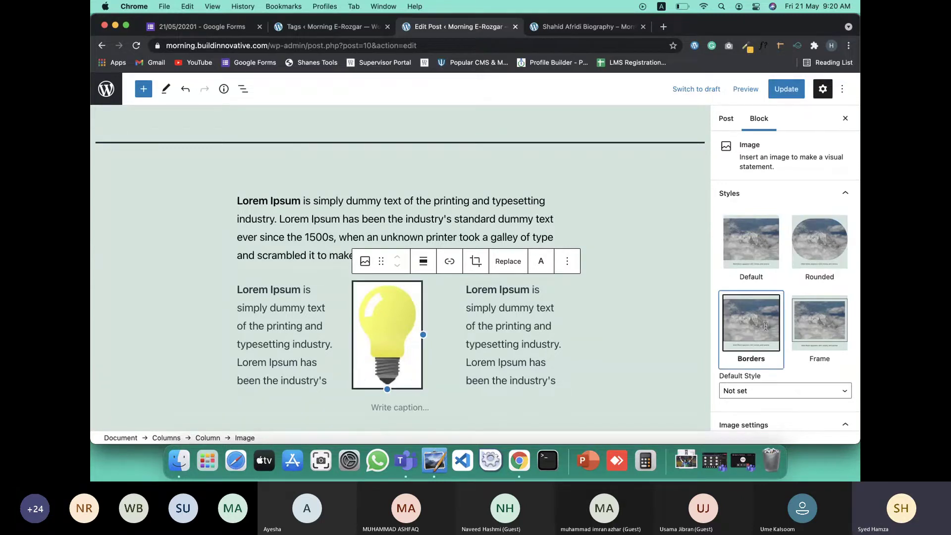
{"action": "left_click", "coordinate": [834, 323]}
{"action": "left_click", "coordinate": [768, 257]}
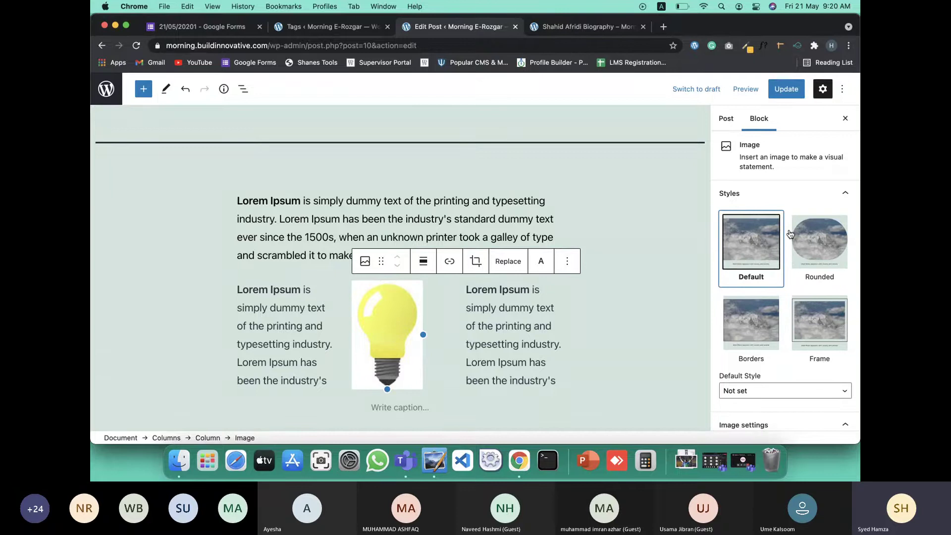
Enter 'Bulb' as the lightbulb image's alt text.
{"action": "scroll", "coordinate": [798, 227], "scroll_direction": "down", "scroll_amount": 5}
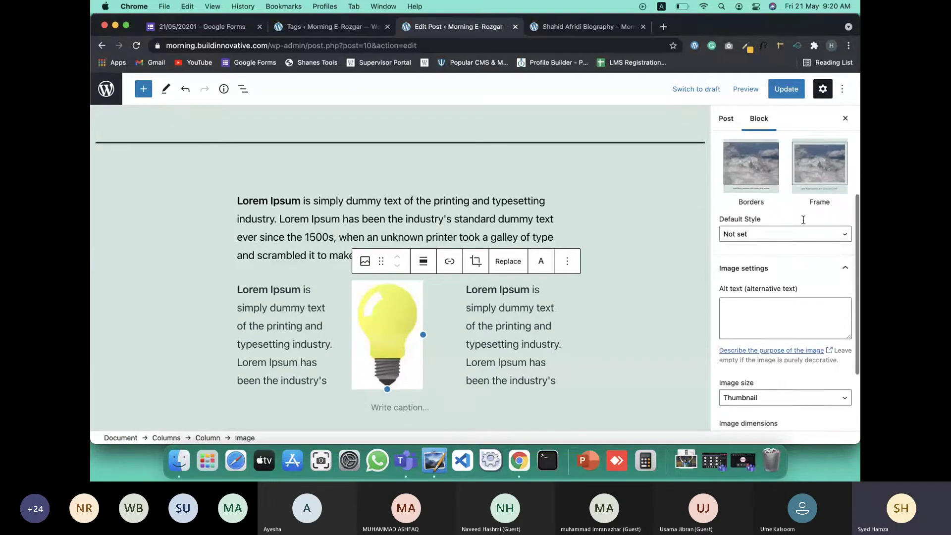
{"action": "scroll", "coordinate": [796, 233], "scroll_direction": "down", "scroll_amount": 2}
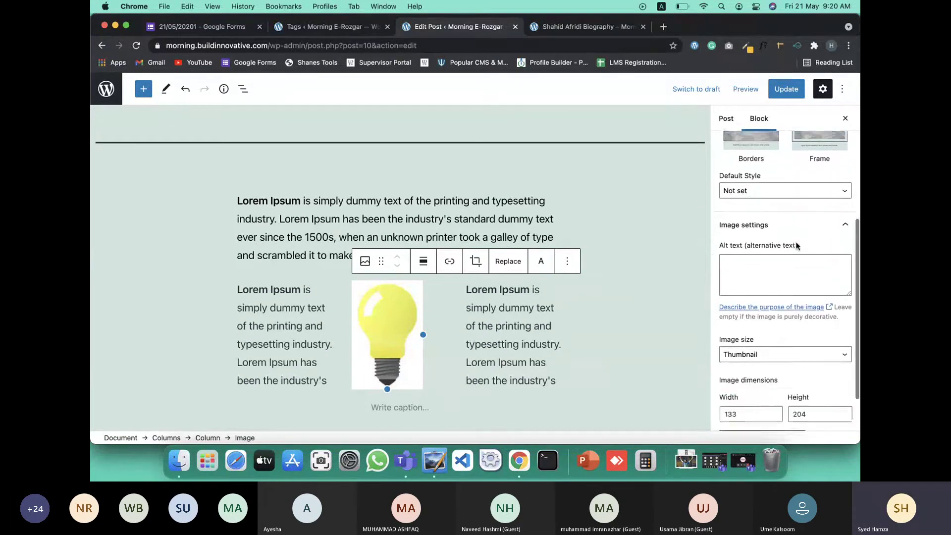
{"action": "left_click_drag", "start_coordinate": [718, 239], "coordinate": [797, 238]}
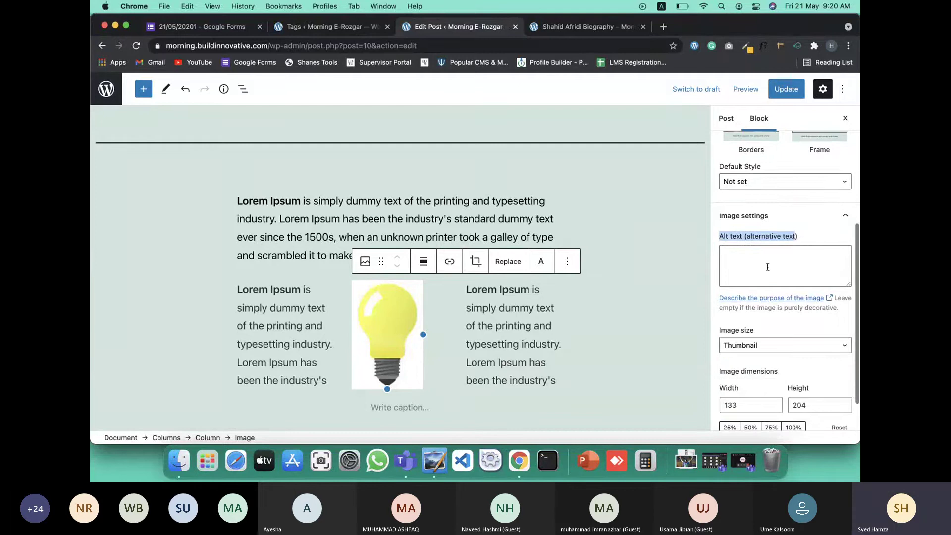
{"action": "left_click", "coordinate": [768, 267]}
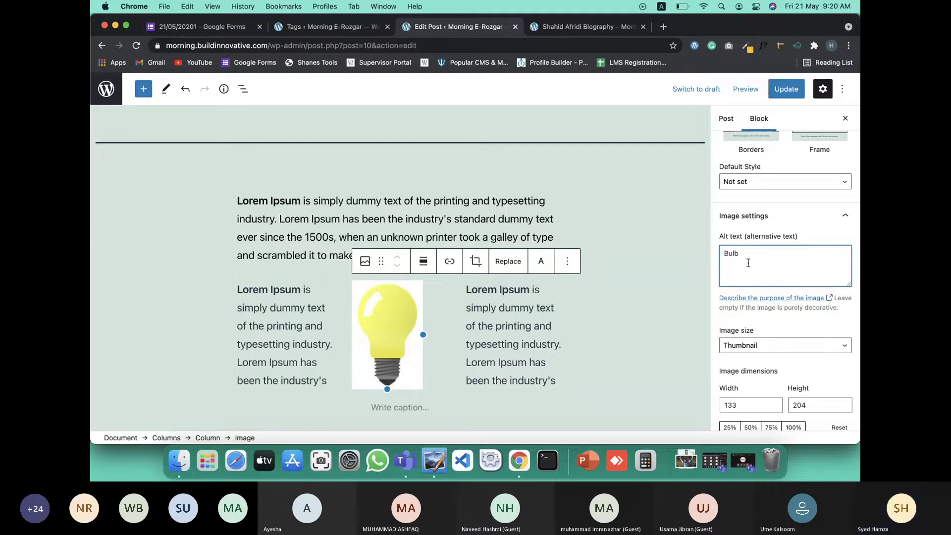
{"action": "left_click", "coordinate": [714, 267]}
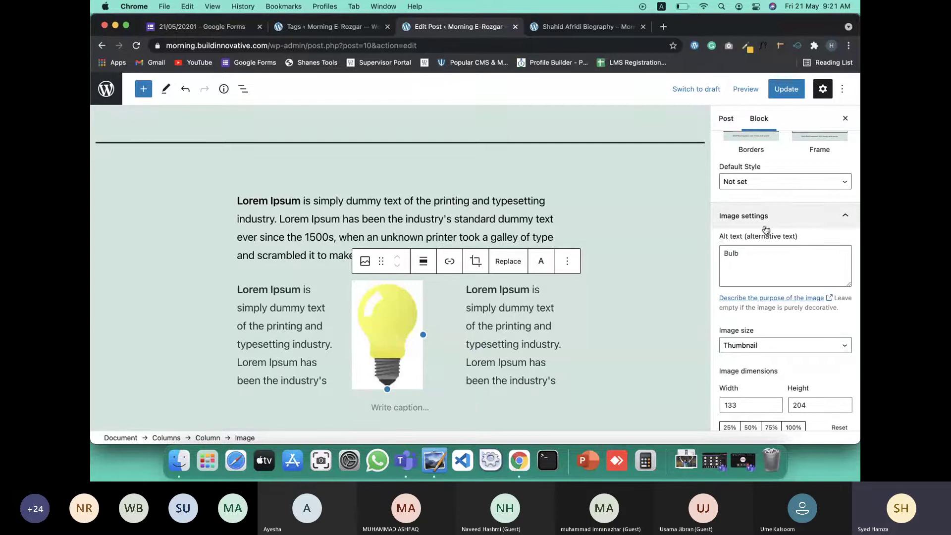
{"action": "left_click_drag", "start_coordinate": [319, 219], "coordinate": [347, 237]}
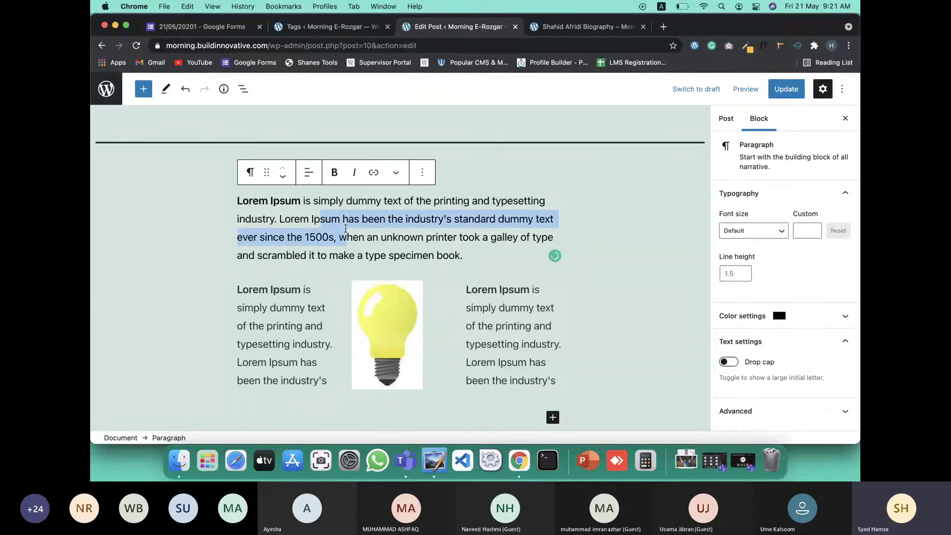
Open and dismiss the editor options, then highlight and deselect the top paragraph's text.
{"action": "left_click", "coordinate": [842, 89]}
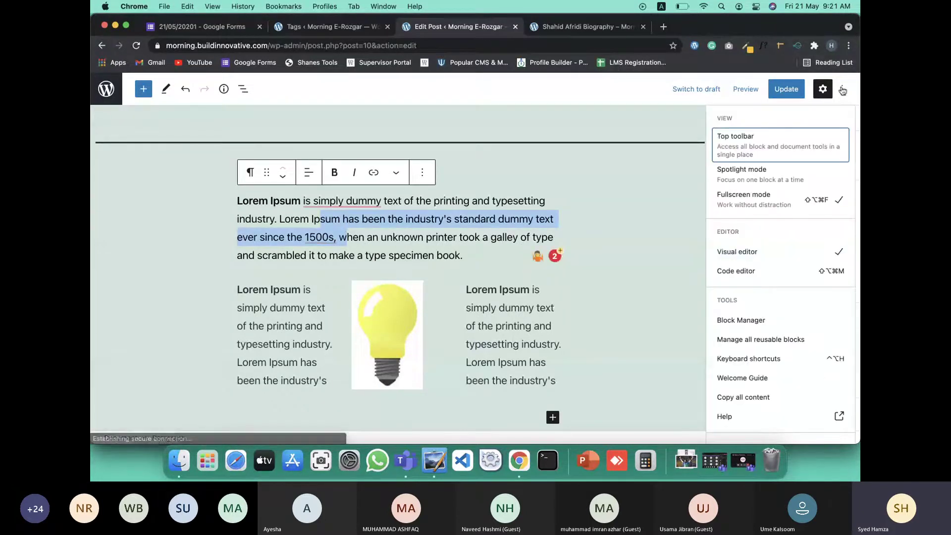
{"action": "left_click", "coordinate": [690, 283]}
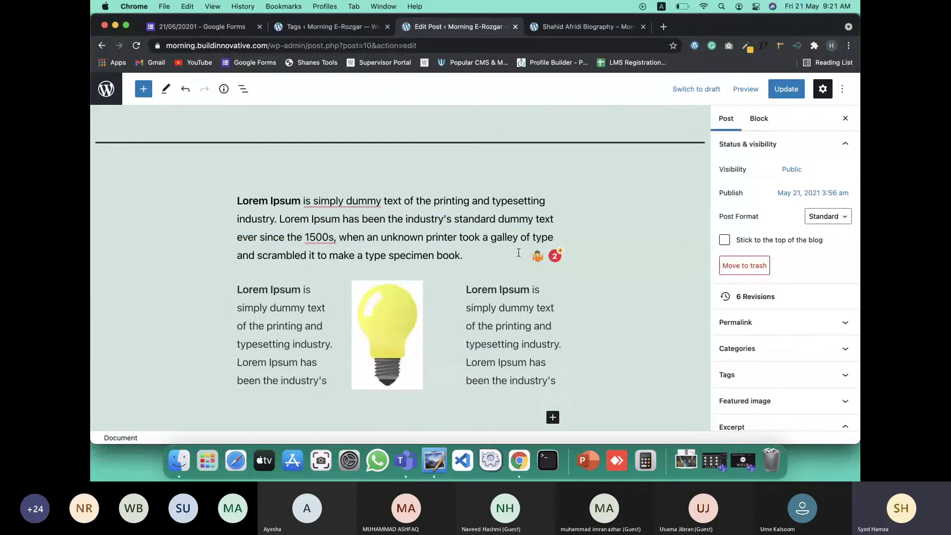
{"action": "left_click_drag", "start_coordinate": [301, 201], "coordinate": [590, 223]}
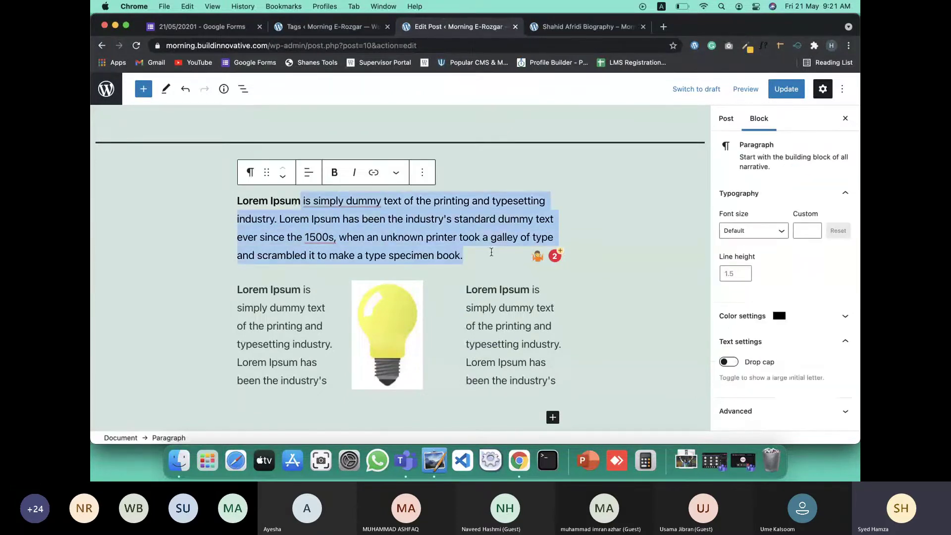
{"action": "left_click", "coordinate": [589, 223]}
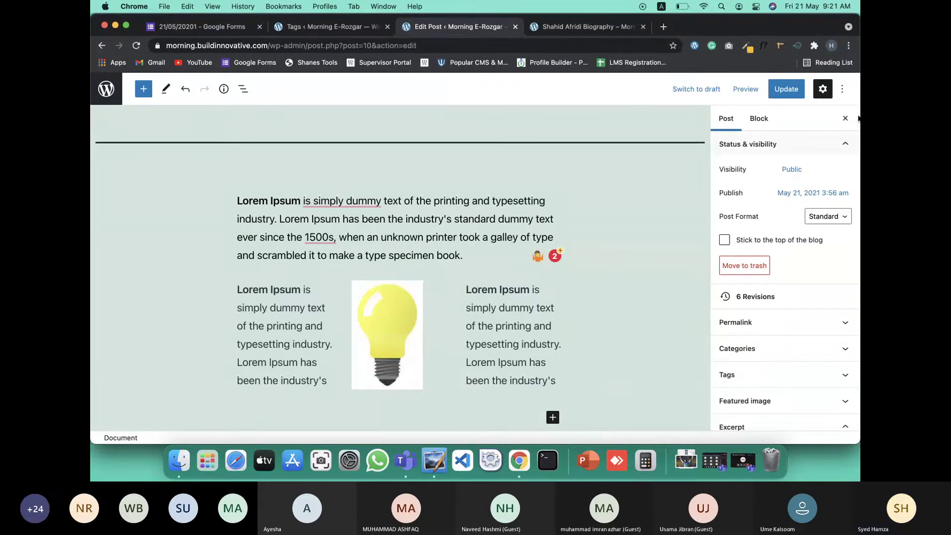
Switch to the Paint desktop with Ctrl+Right, then back to the WordPress editor with Ctrl+Left.
{"action": "key", "text": "ctrl+Right"}
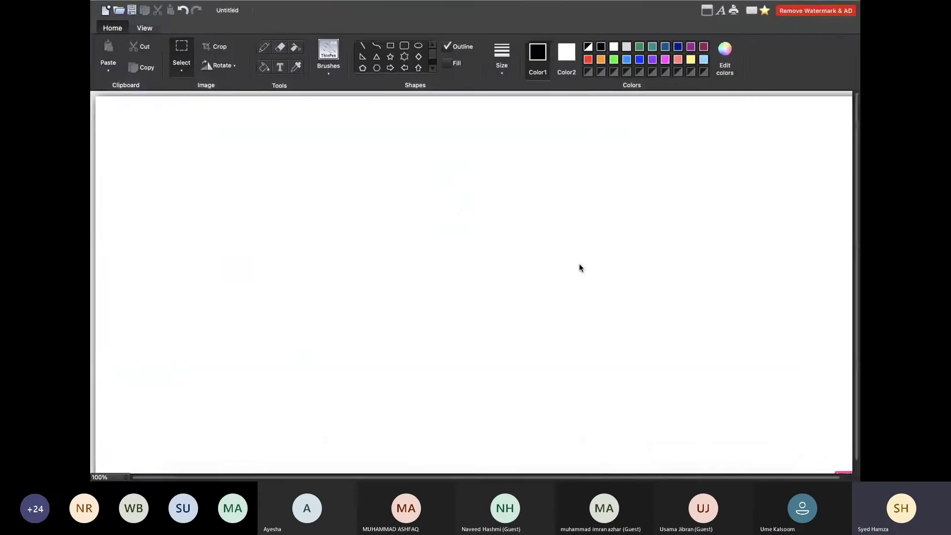
{"action": "key", "text": "ctrl+Left"}
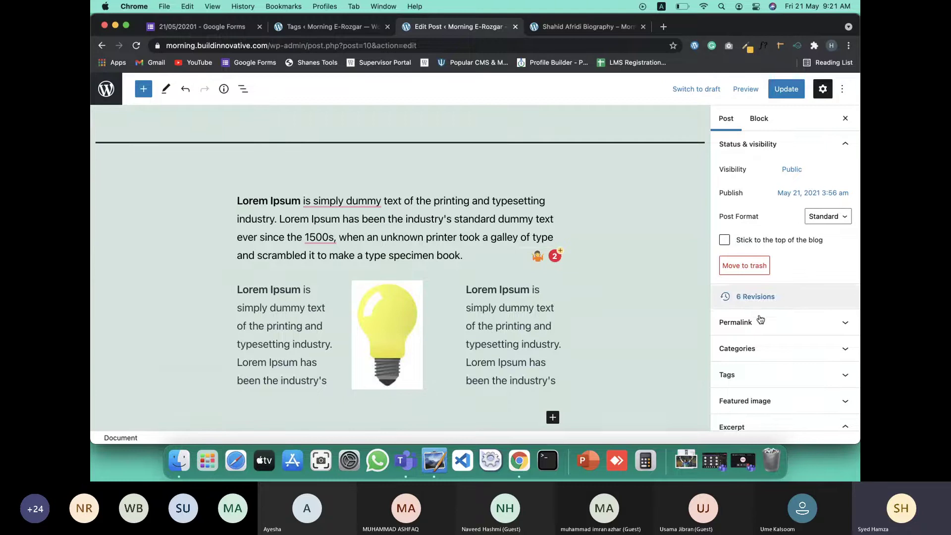
{"action": "scroll", "coordinate": [762, 322], "scroll_direction": "down", "scroll_amount": 3}
{"action": "left_click", "coordinate": [743, 418]}
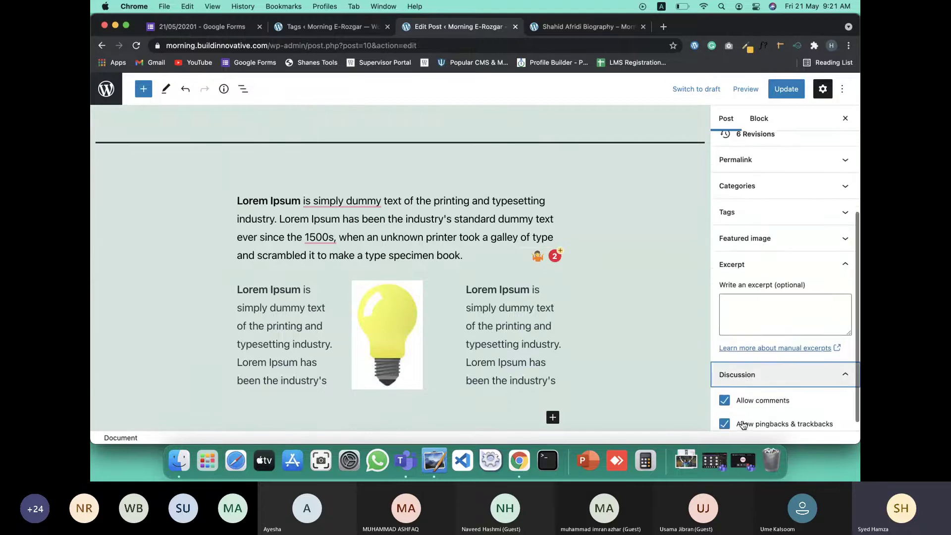
{"action": "left_click", "coordinate": [786, 361]}
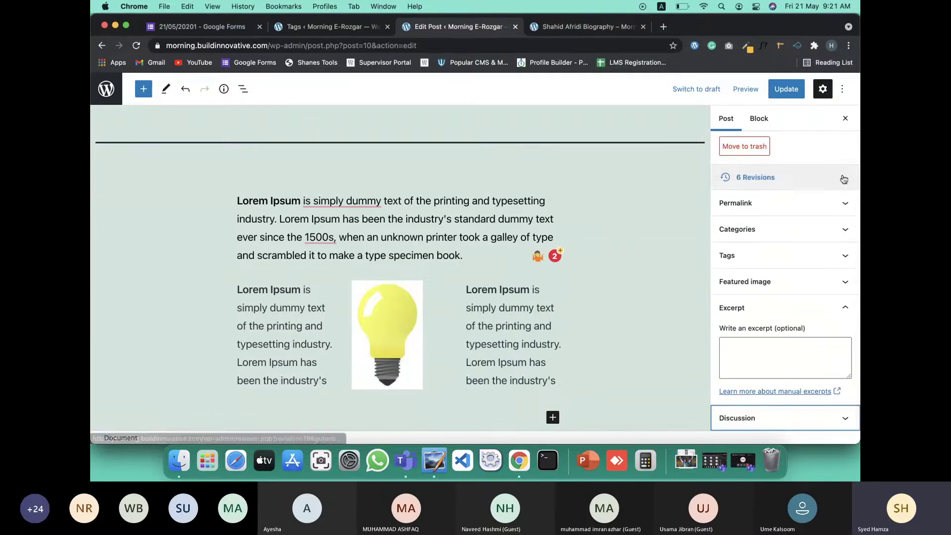
{"action": "left_click", "coordinate": [394, 338]}
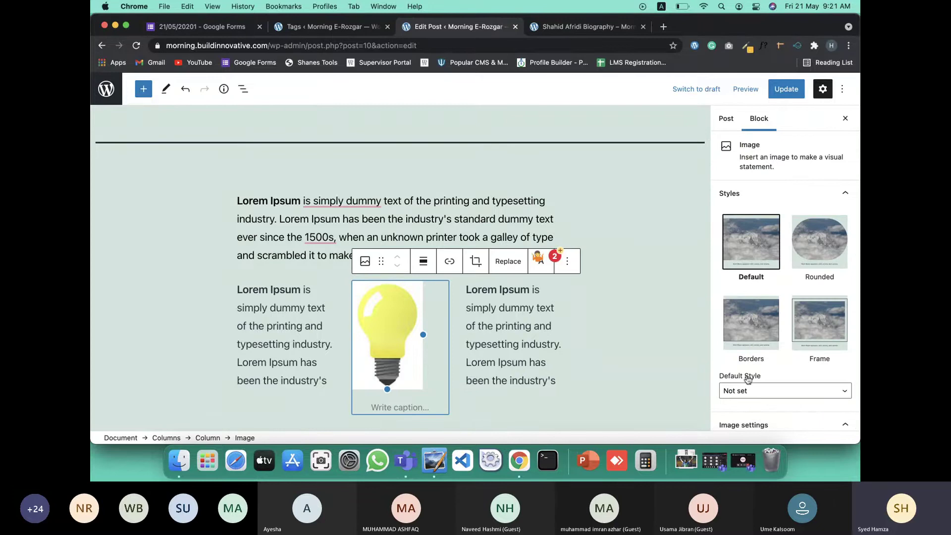
{"action": "scroll", "coordinate": [752, 378], "scroll_direction": "down", "scroll_amount": 5}
{"action": "left_click", "coordinate": [757, 416]}
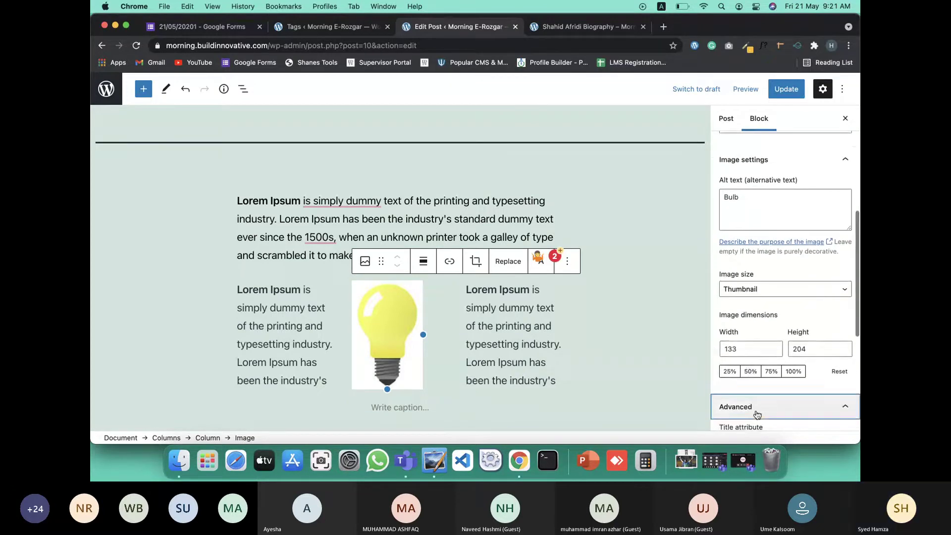
{"action": "scroll", "coordinate": [757, 414], "scroll_direction": "down", "scroll_amount": 4}
{"action": "scroll", "coordinate": [756, 410], "scroll_direction": "down", "scroll_amount": 2}
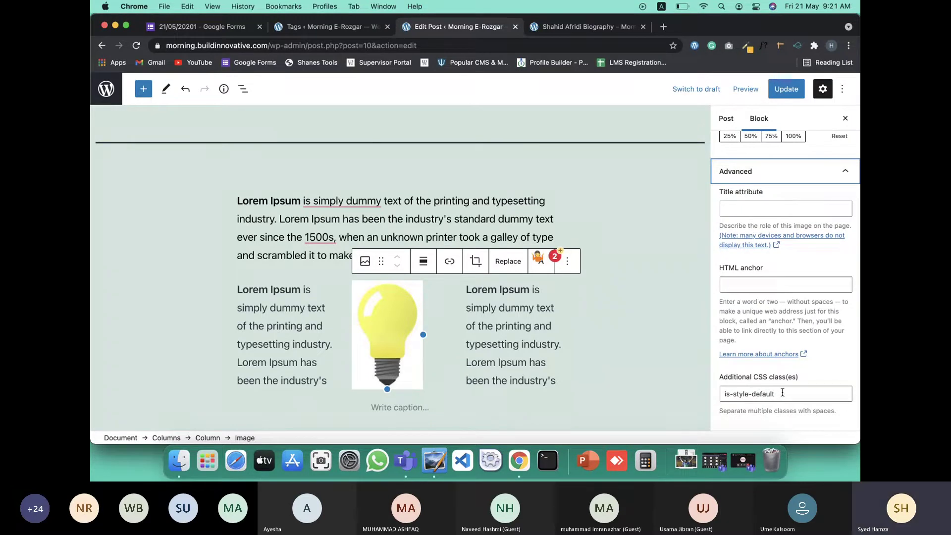
{"action": "left_click_drag", "start_coordinate": [779, 393], "coordinate": [721, 392]}
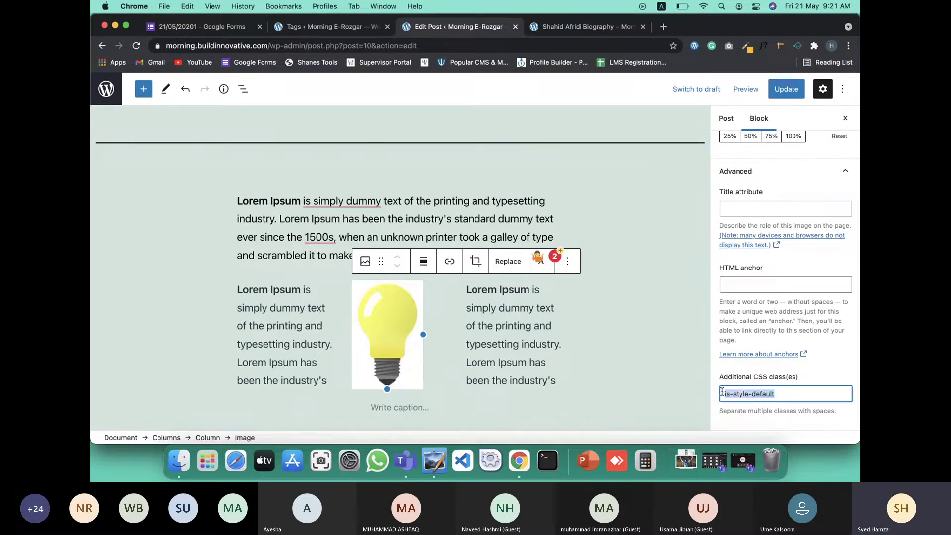
{"action": "left_click", "coordinate": [790, 392]}
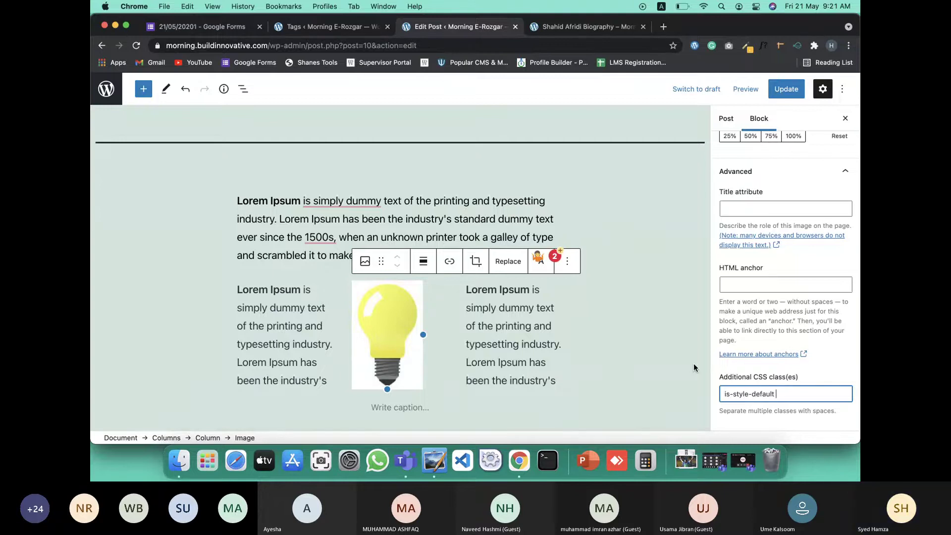
{"action": "scroll", "coordinate": [694, 364], "scroll_direction": "up", "scroll_amount": 3}
{"action": "left_click", "coordinate": [812, 174]}
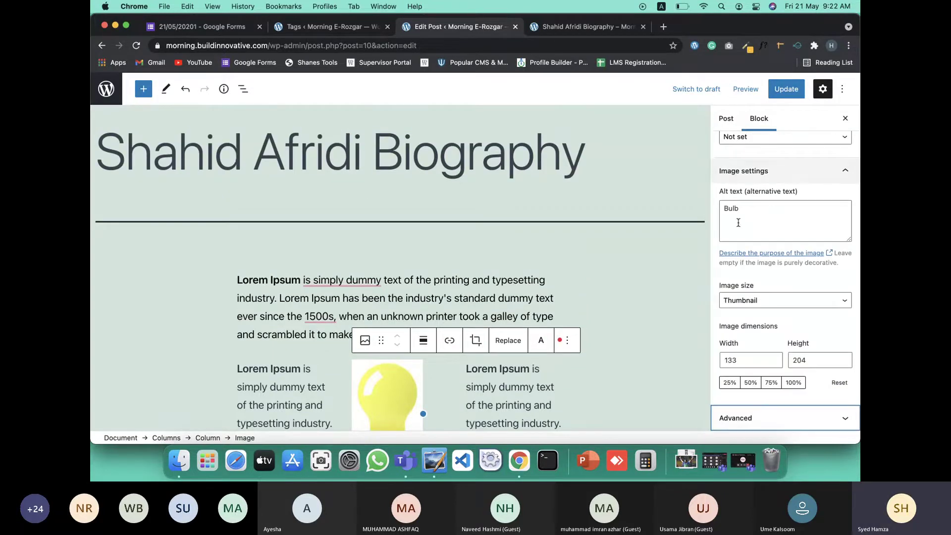
{"action": "scroll", "coordinate": [685, 257], "scroll_direction": "up", "scroll_amount": 1}
{"action": "scroll", "coordinate": [685, 223], "scroll_direction": "down", "scroll_amount": 5}
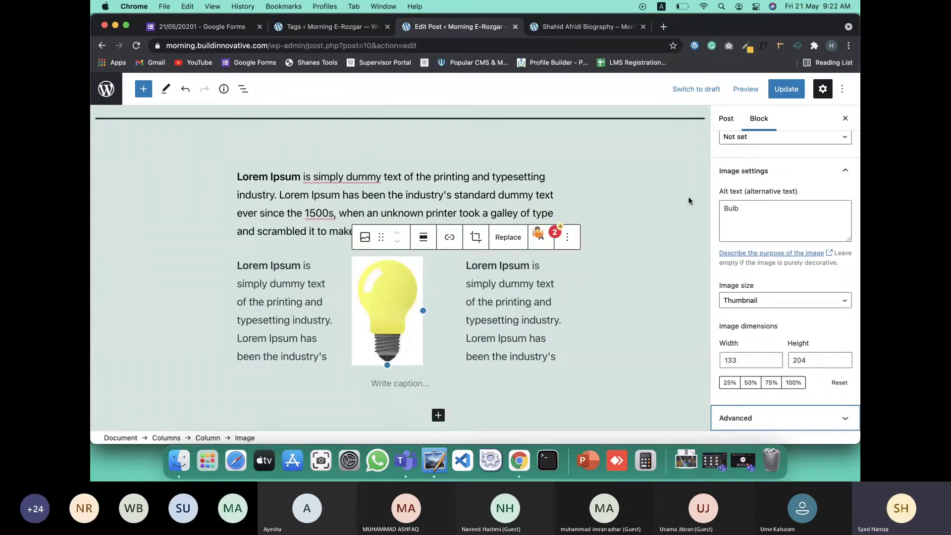
{"action": "left_click", "coordinate": [685, 234]}
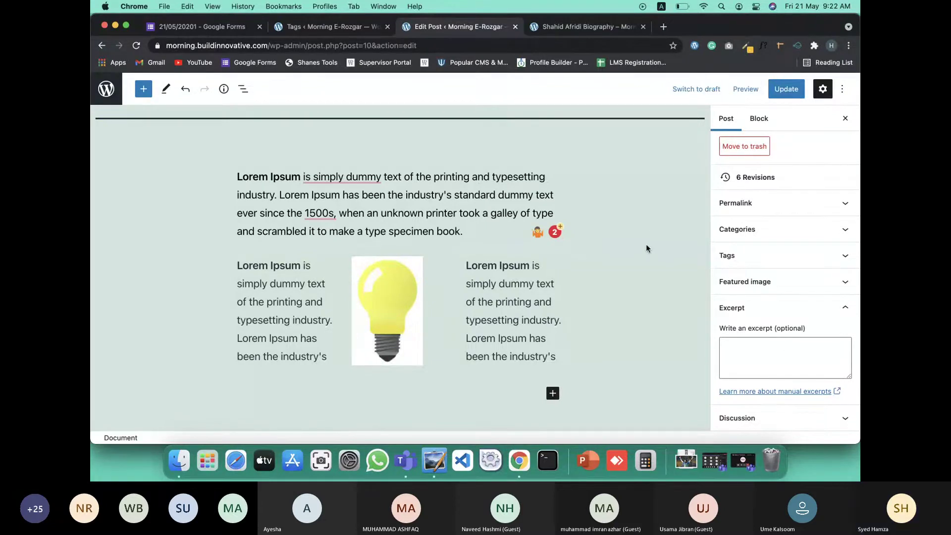
Switch the post to the Code editor and highlight the first paragraph's block markup.
{"action": "left_click", "coordinate": [842, 89]}
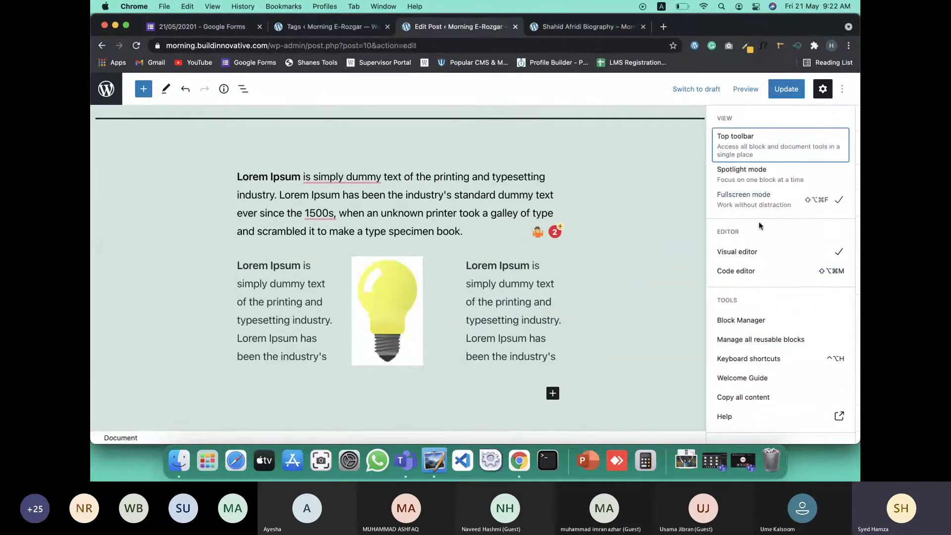
{"action": "left_click", "coordinate": [743, 272]}
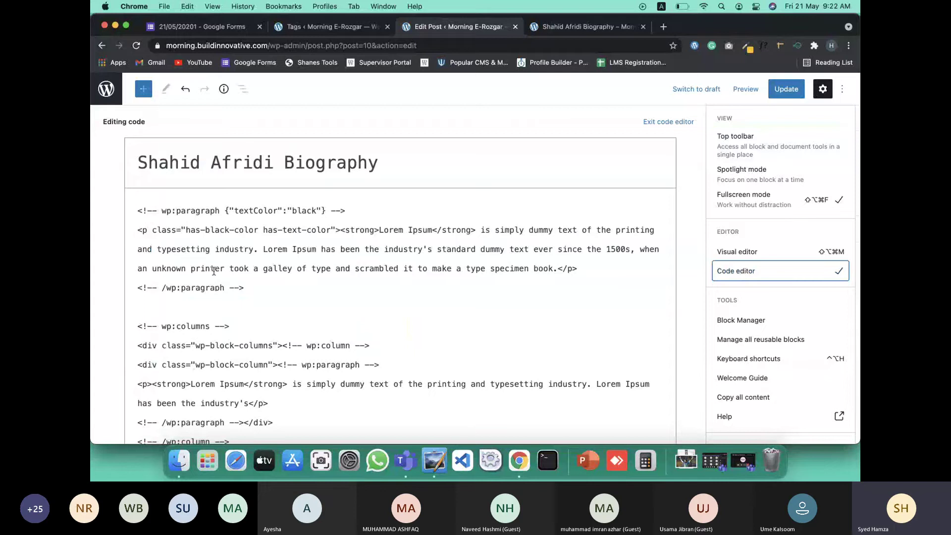
{"action": "left_click_drag", "start_coordinate": [152, 211], "coordinate": [382, 285]}
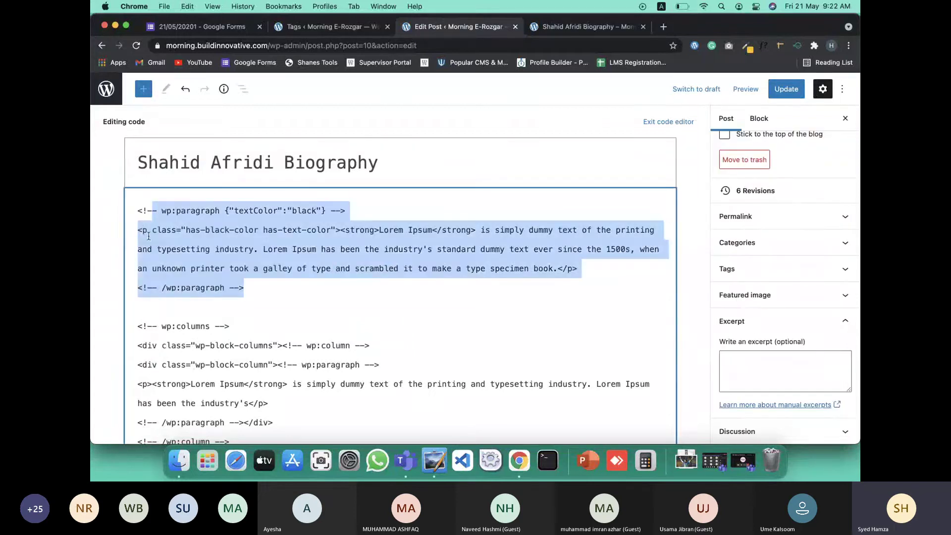
{"action": "left_click", "coordinate": [172, 339]}
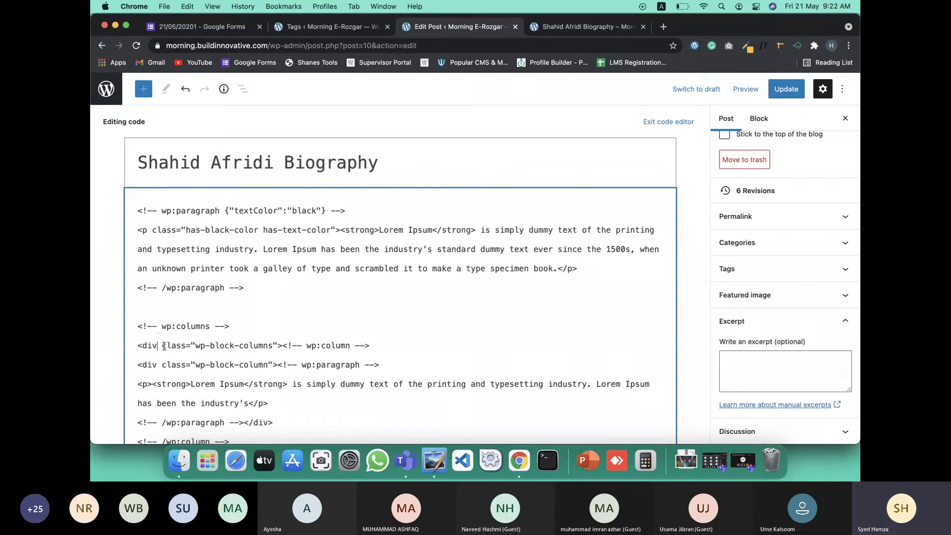
Review the code by selecting the opening strong tag and the column comment markup.
{"action": "left_click_drag", "start_coordinate": [164, 346], "coordinate": [224, 346]}
{"action": "scroll", "coordinate": [303, 322], "scroll_direction": "down", "scroll_amount": 3}
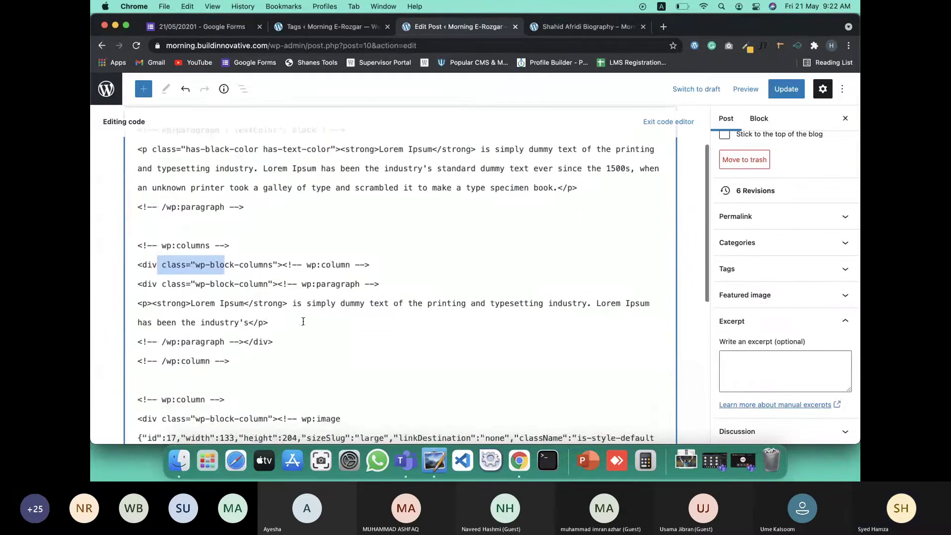
{"action": "left_click_drag", "start_coordinate": [157, 304], "coordinate": [196, 300]}
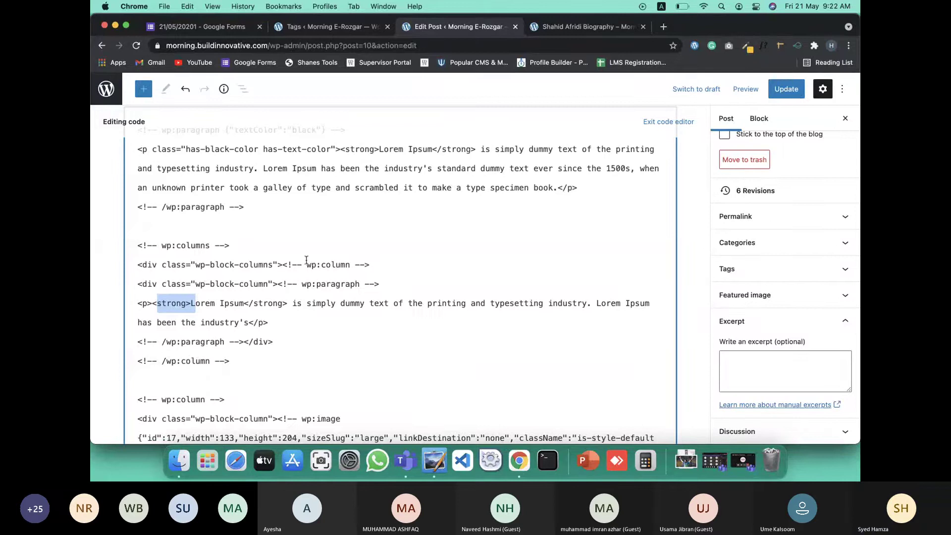
{"action": "left_click_drag", "start_coordinate": [282, 264], "coordinate": [374, 263]}
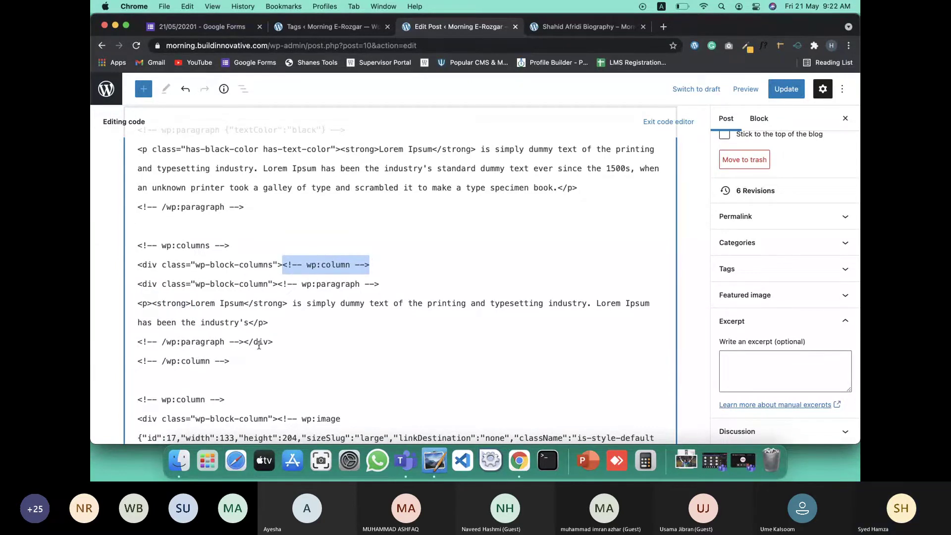
{"action": "scroll", "coordinate": [258, 345], "scroll_direction": "down", "scroll_amount": 3}
{"action": "scroll", "coordinate": [258, 345], "scroll_direction": "down", "scroll_amount": 3}
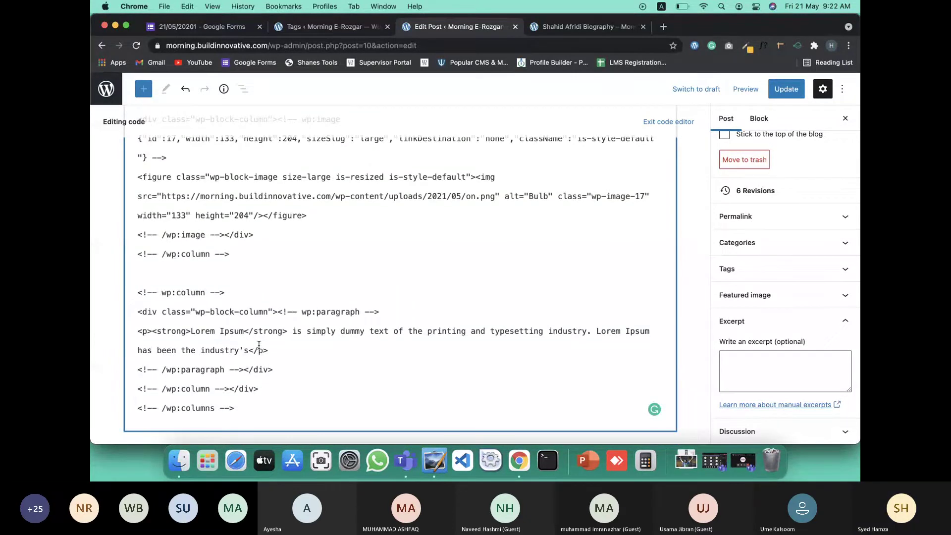
{"action": "scroll", "coordinate": [258, 345], "scroll_direction": "up", "scroll_amount": 5}
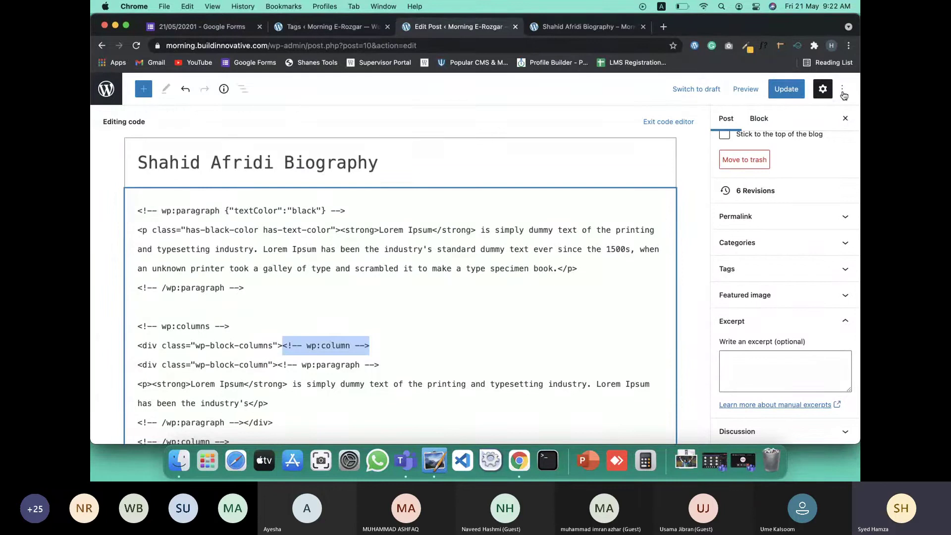
{"action": "left_click", "coordinate": [842, 89]}
Return to the Visual editor and bring up the quick block picker below the columns block.
{"action": "left_click", "coordinate": [793, 251]}
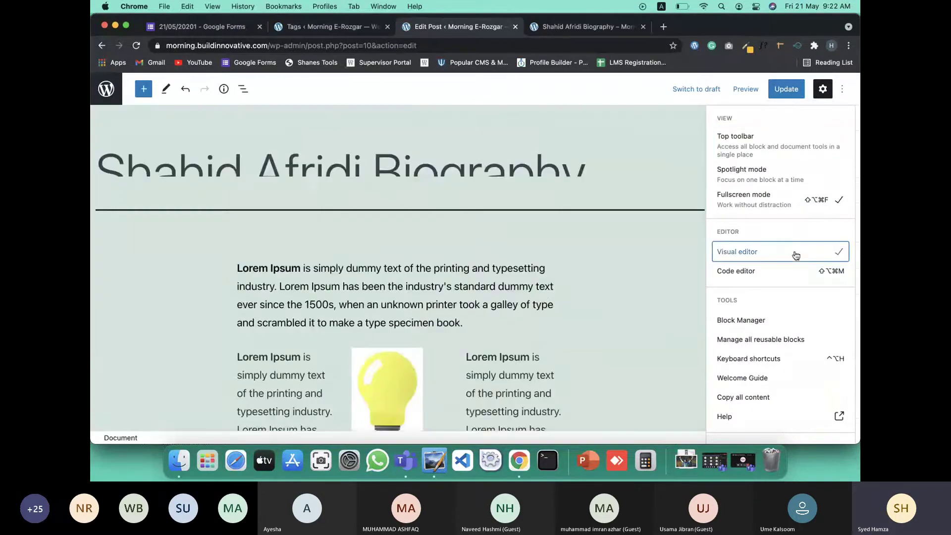
{"action": "scroll", "coordinate": [614, 297], "scroll_direction": "down", "scroll_amount": 3}
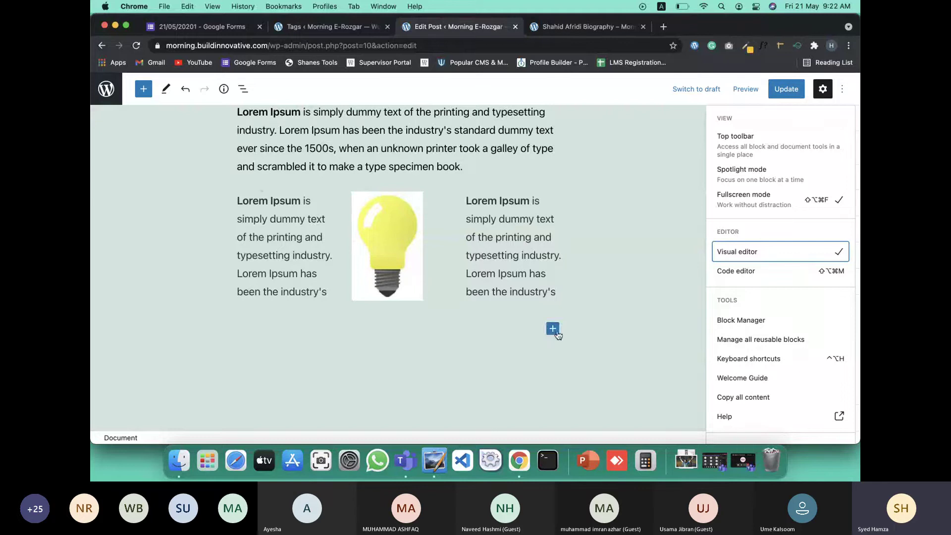
{"action": "mouse_move", "coordinate": [259, 186]}
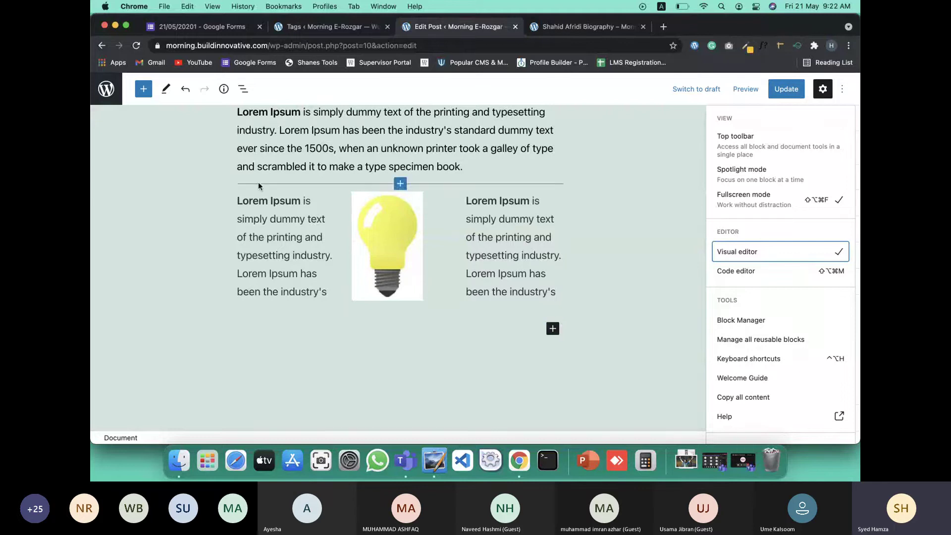
{"action": "left_click", "coordinate": [553, 329]}
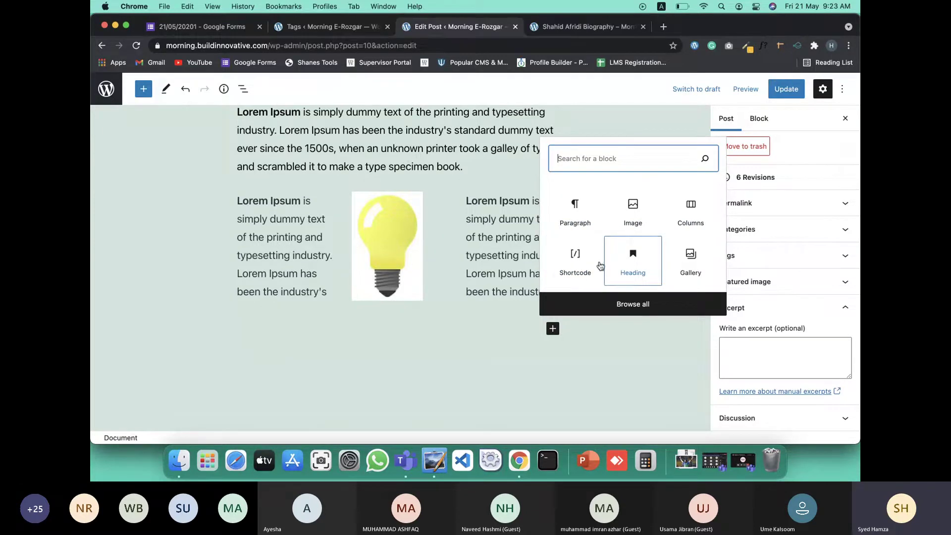
{"action": "scroll", "coordinate": [631, 266], "scroll_direction": "down", "scroll_amount": 1}
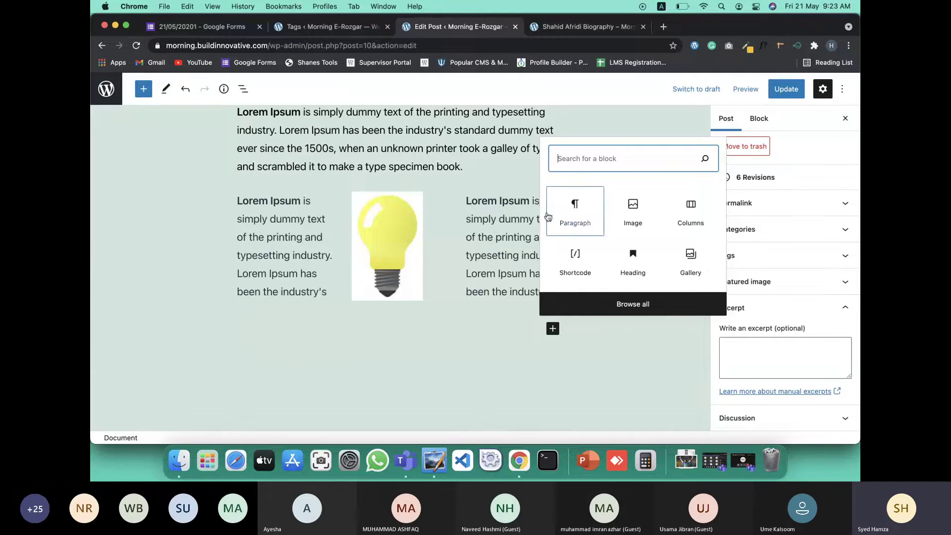
Browse the full block library in the left panel, then close it again.
{"action": "left_click", "coordinate": [633, 304]}
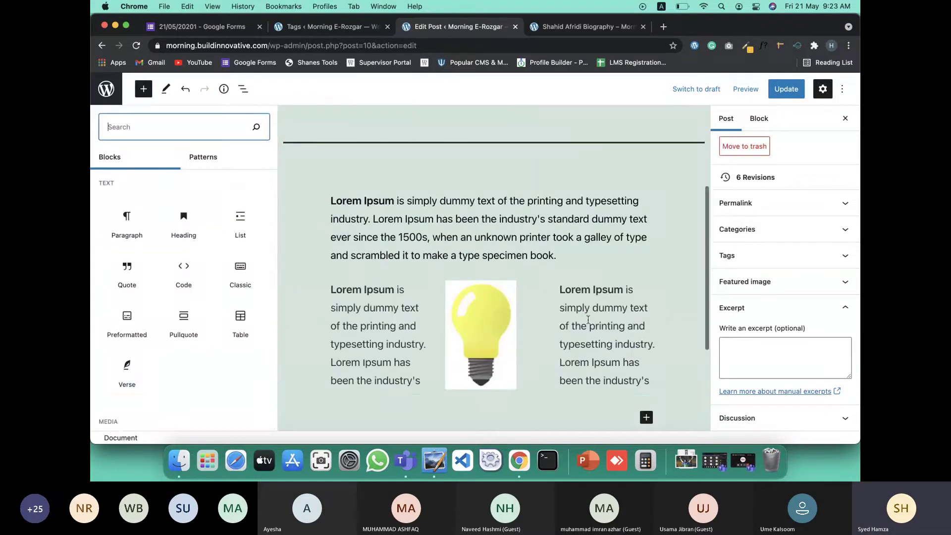
{"action": "scroll", "coordinate": [149, 352], "scroll_direction": "down", "scroll_amount": 2}
{"action": "scroll", "coordinate": [144, 346], "scroll_direction": "down", "scroll_amount": 5}
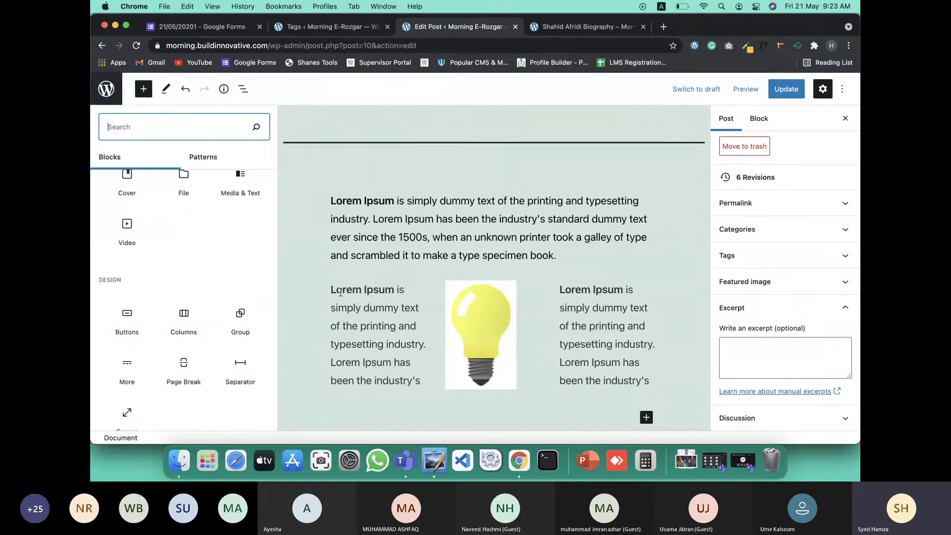
{"action": "scroll", "coordinate": [385, 328], "scroll_direction": "down", "scroll_amount": 5}
{"action": "scroll", "coordinate": [385, 328], "scroll_direction": "up", "scroll_amount": 10}
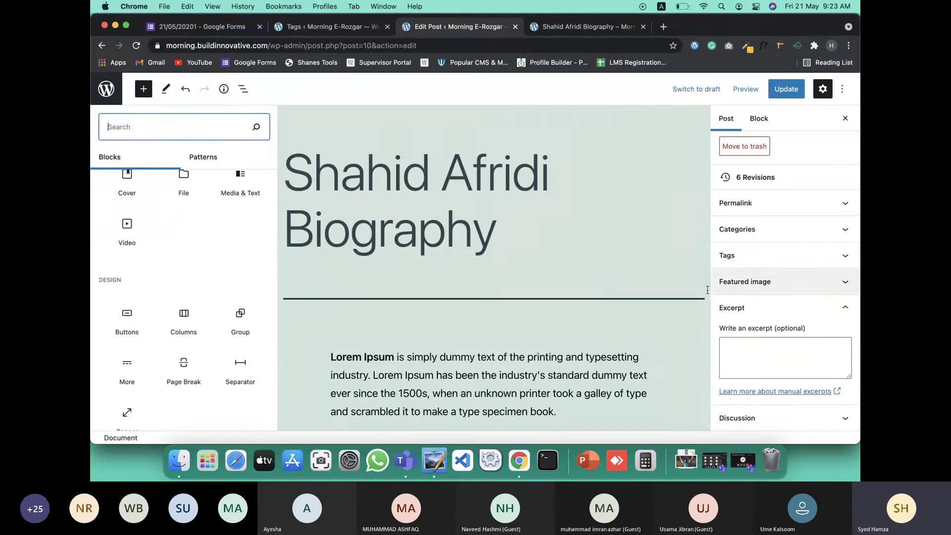
{"action": "left_click", "coordinate": [676, 313]}
{"action": "scroll", "coordinate": [649, 350], "scroll_direction": "down", "scroll_amount": 5}
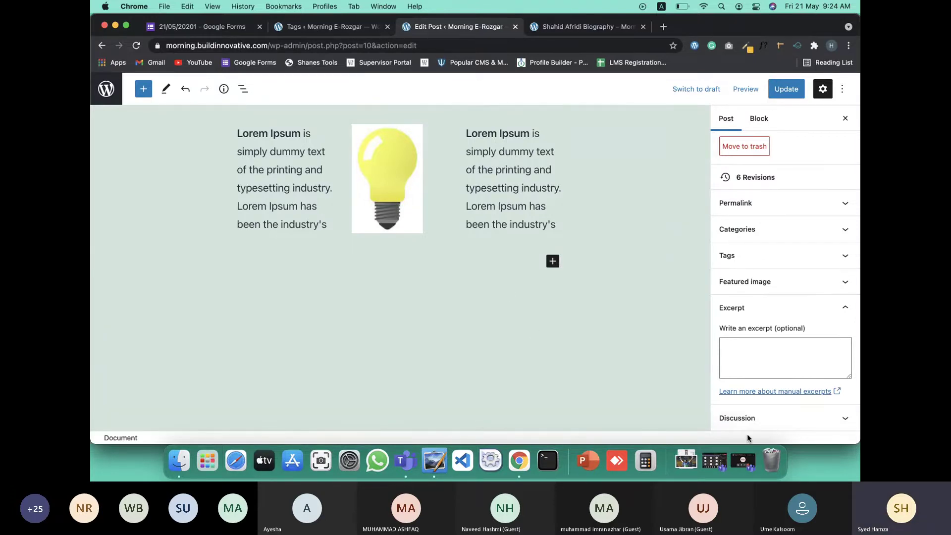
{"action": "left_click", "coordinate": [711, 456]}
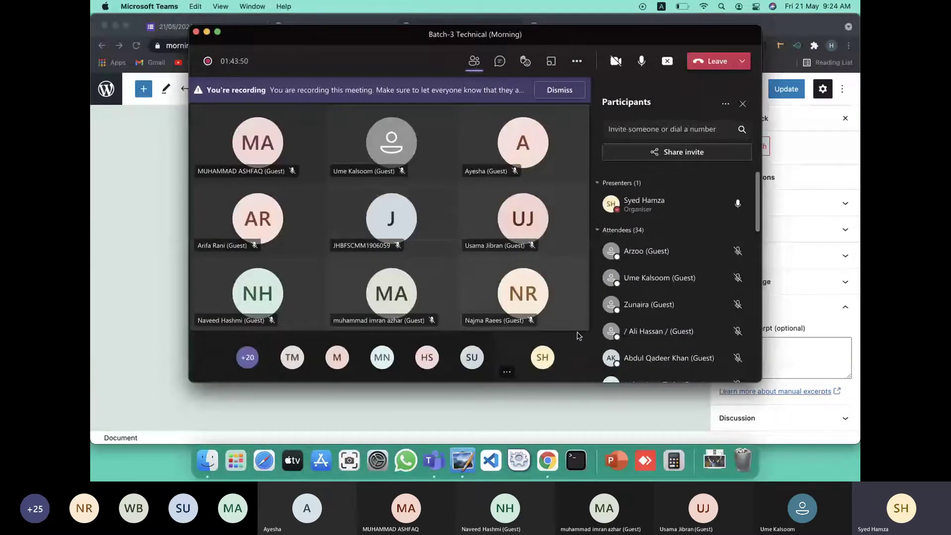
{"action": "mouse_move", "coordinate": [390, 233]}
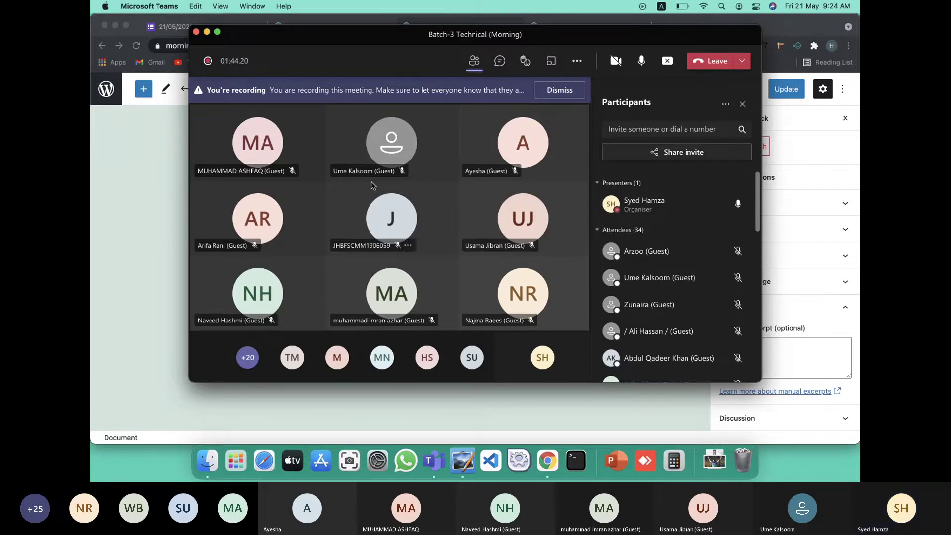
{"action": "mouse_move", "coordinate": [510, 153]}
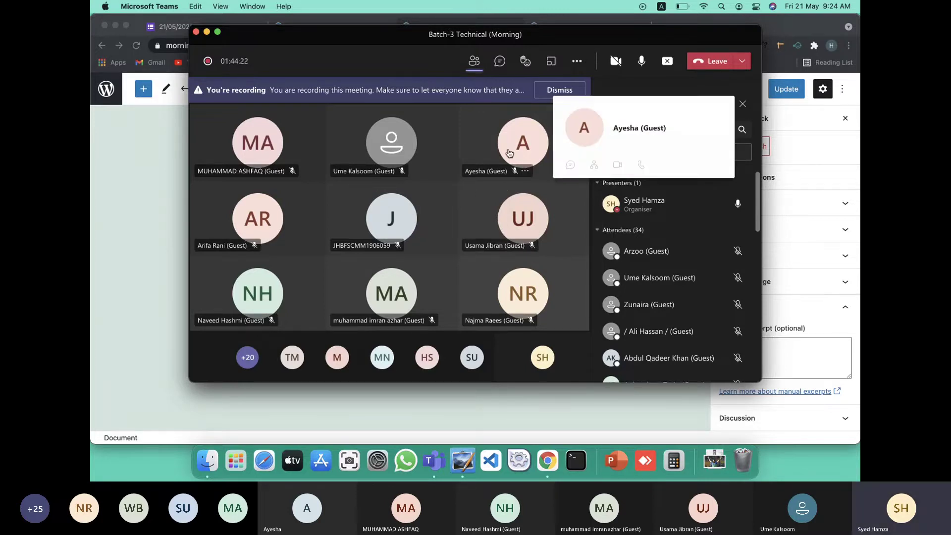
{"action": "left_click", "coordinate": [113, 208]}
Add an empty Paragraph block below the columns block.
{"action": "scroll", "coordinate": [410, 277], "scroll_direction": "up", "scroll_amount": 5}
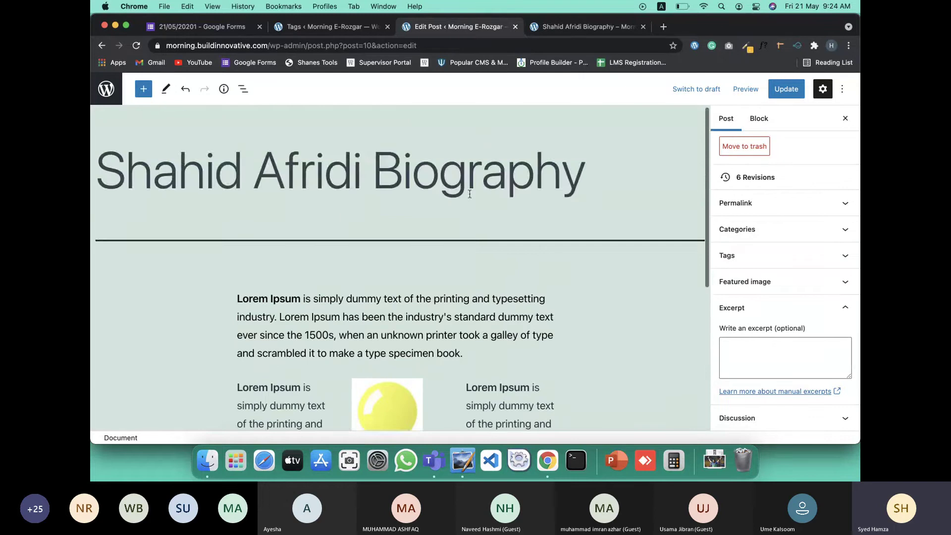
{"action": "scroll", "coordinate": [469, 194], "scroll_direction": "down", "scroll_amount": 5}
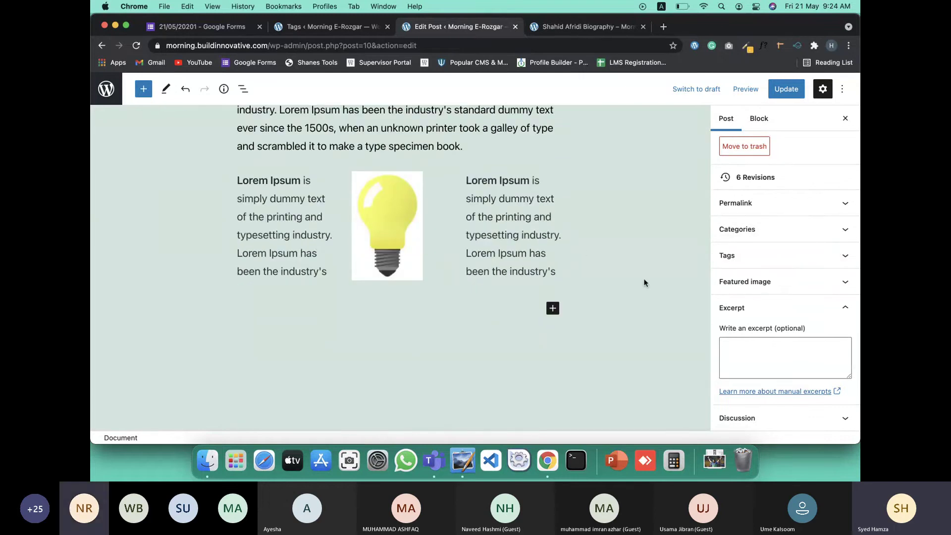
{"action": "left_click", "coordinate": [553, 309]}
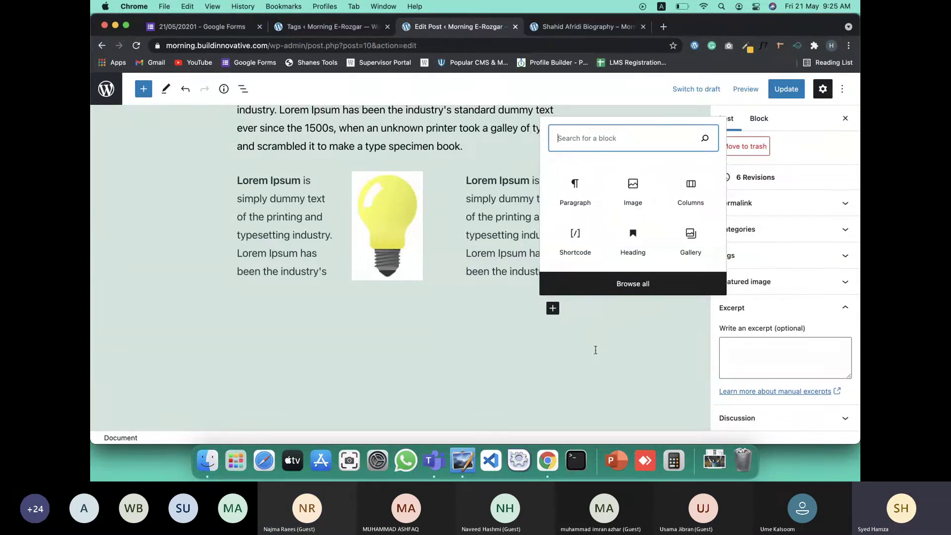
{"action": "left_click", "coordinate": [506, 353]}
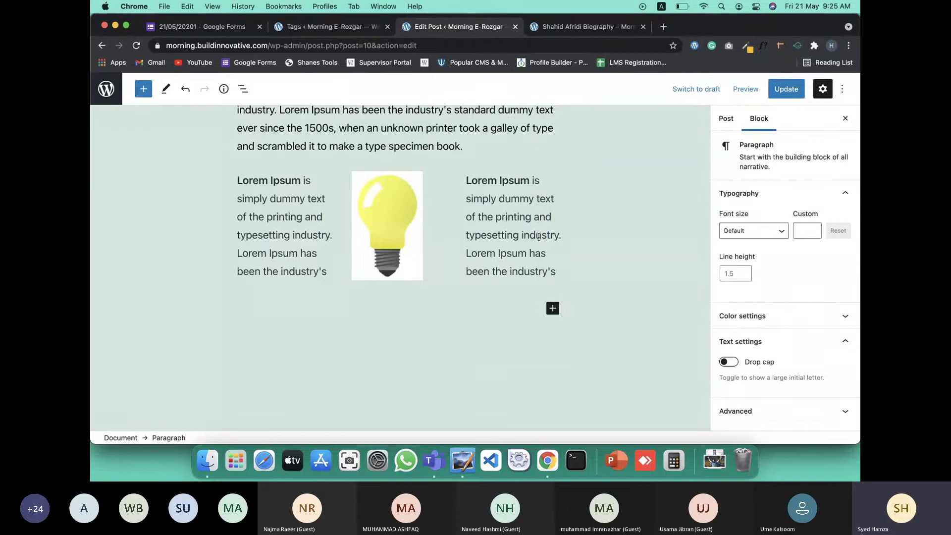
{"action": "left_click", "coordinate": [842, 89]}
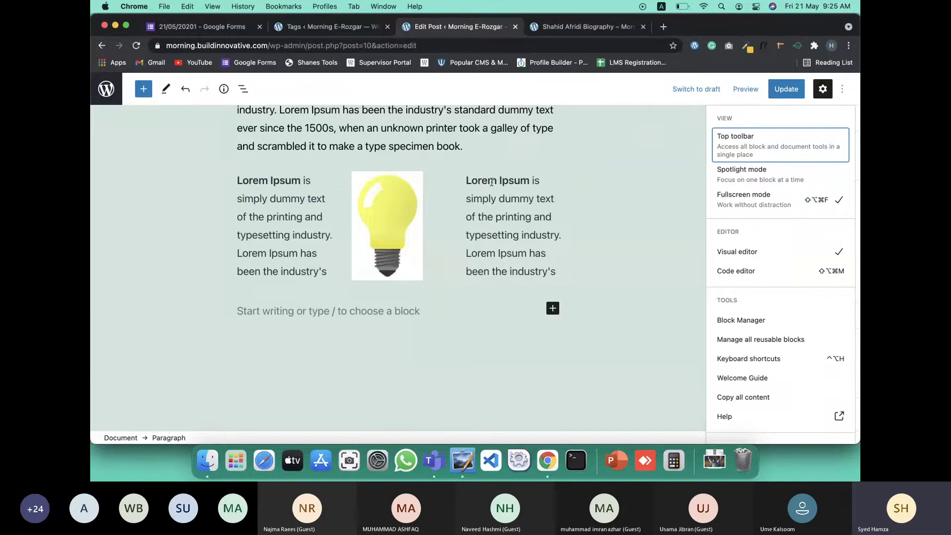
{"action": "left_click", "coordinate": [578, 171]}
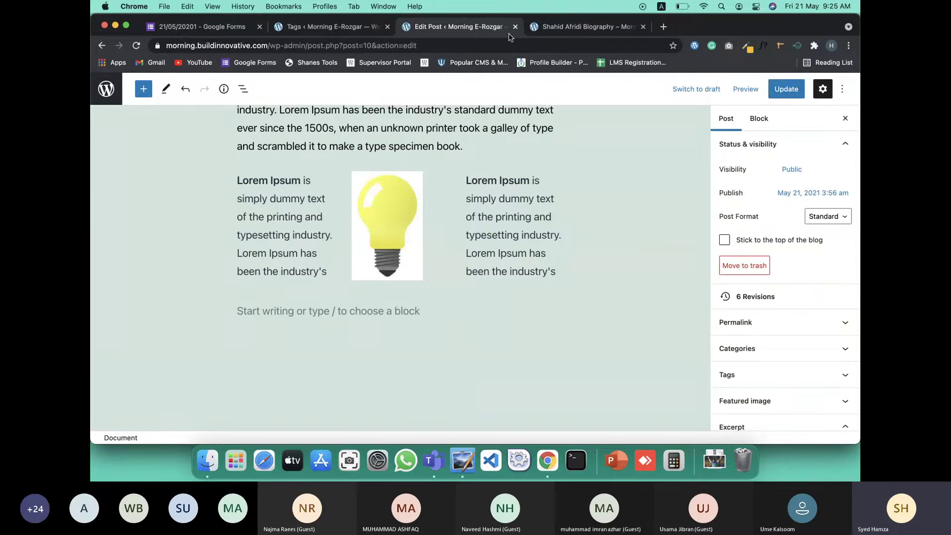
Update the post and close the Edit Post and post view tabs.
{"action": "left_click", "coordinate": [776, 87]}
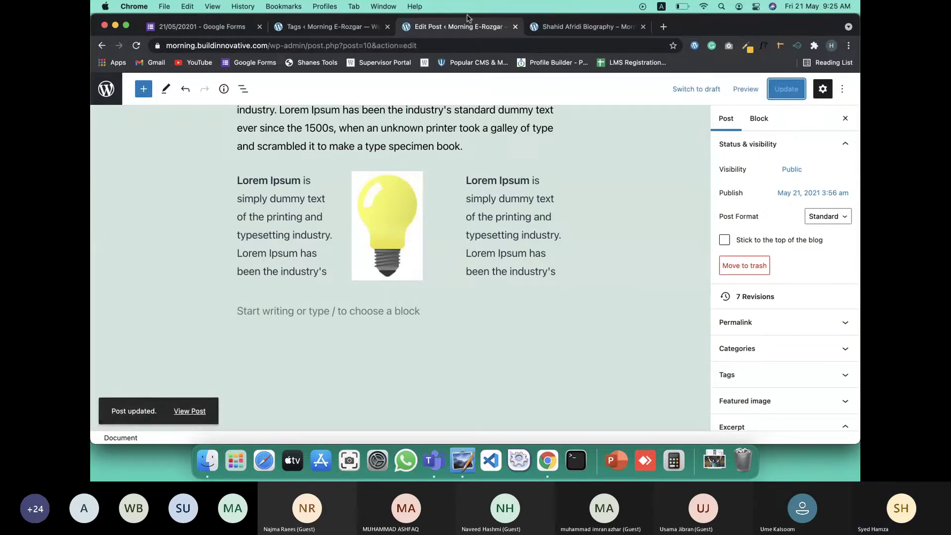
{"action": "left_click", "coordinate": [515, 27]}
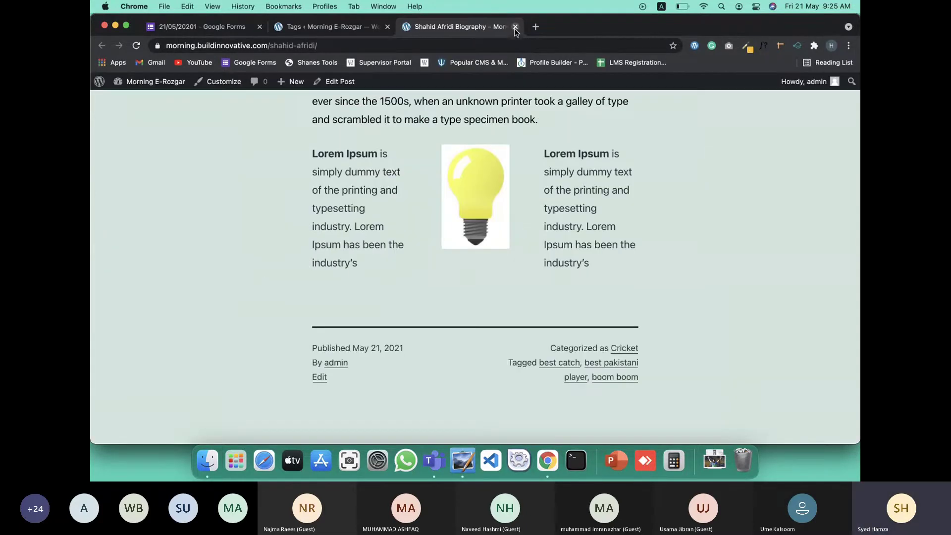
{"action": "left_click", "coordinate": [515, 28]}
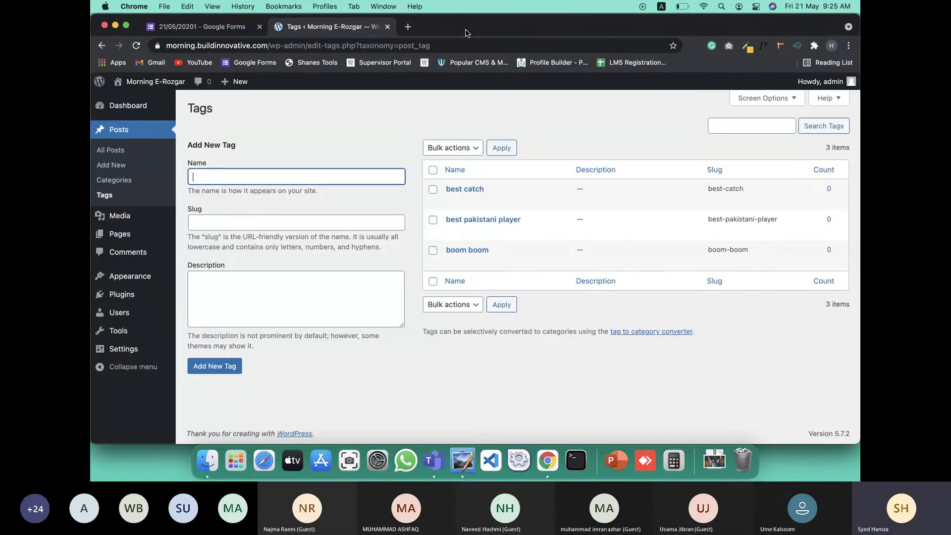
Go from the Dashboard to the Pages list, briefly checking the Teams meeting.
{"action": "left_click", "coordinate": [112, 113]}
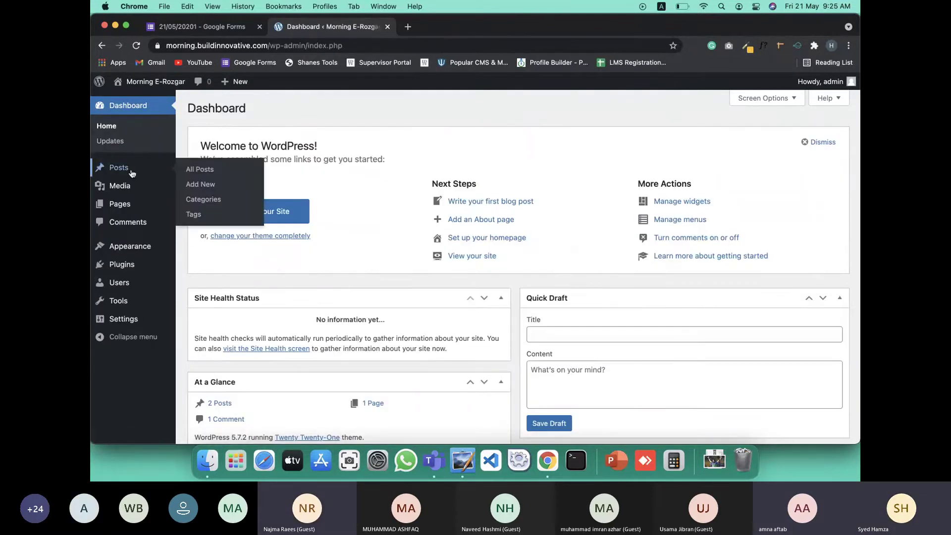
{"action": "left_click", "coordinate": [140, 210]}
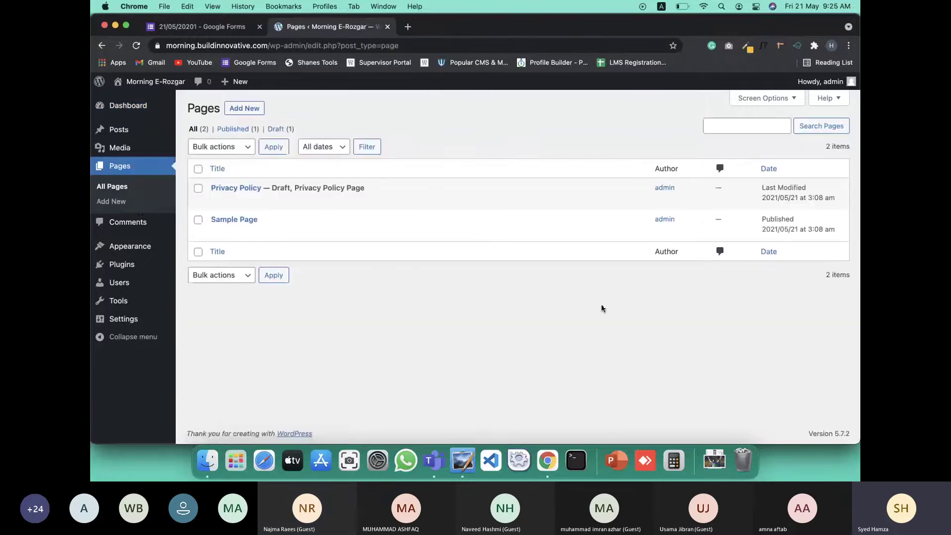
{"action": "key", "text": "super+Tab"}
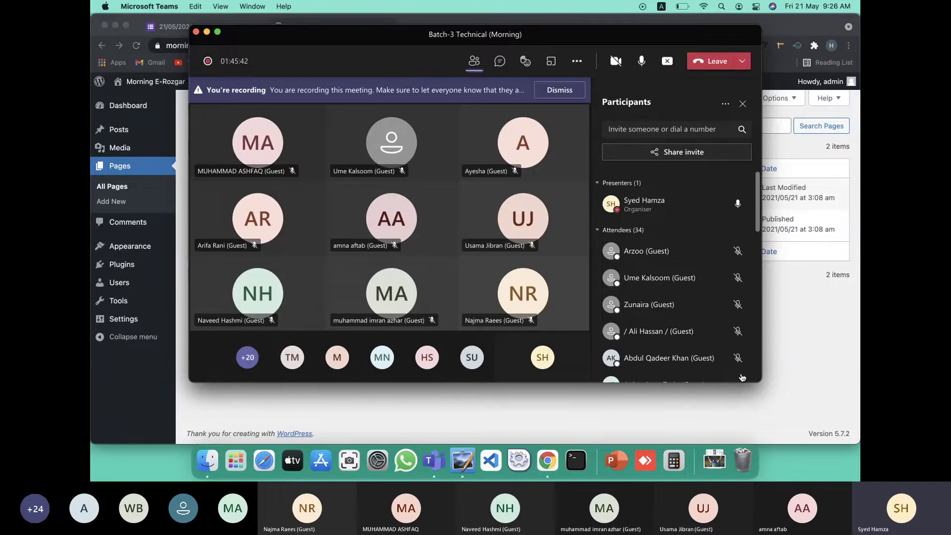
{"action": "left_click", "coordinate": [799, 354]}
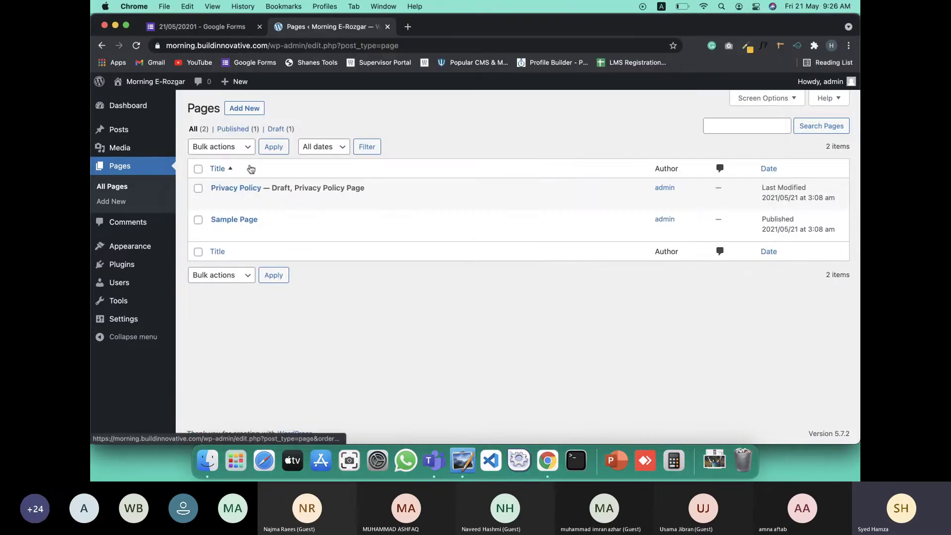
Create a new page titled 'Test Page', correcting the mistyped 'Oage'.
{"action": "left_click", "coordinate": [244, 108]}
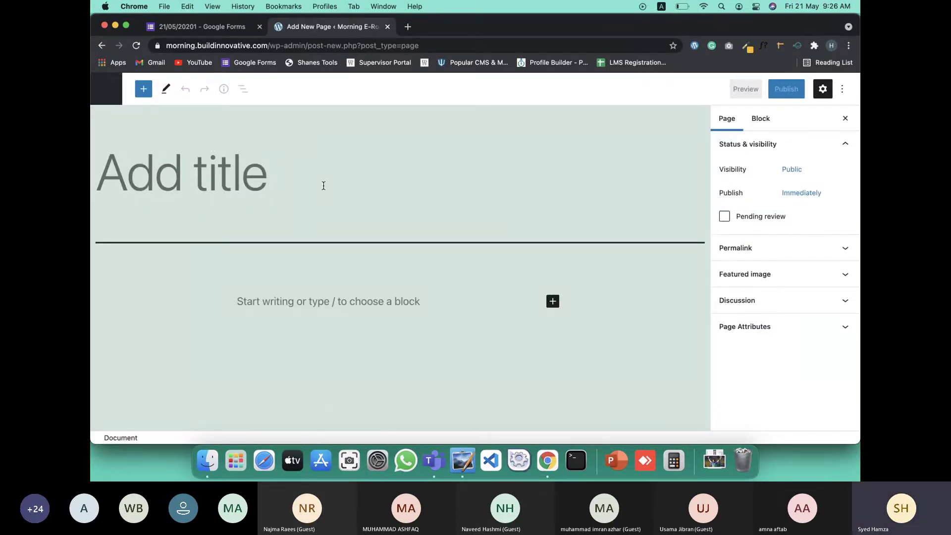
{"action": "type", "text": "Test "}
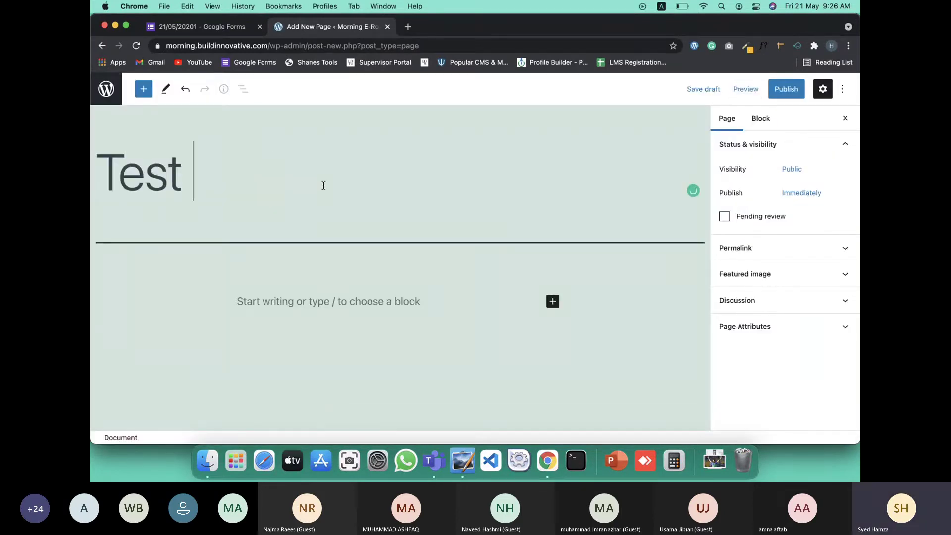
{"action": "type", "text": "Oage"}
{"action": "key", "text": "BackSpace"}
{"action": "key", "text": "BackSpace"}
{"action": "key", "text": "BackSpace"}
{"action": "key", "text": "BackSpace"}
{"action": "type", "text": "Oa"}
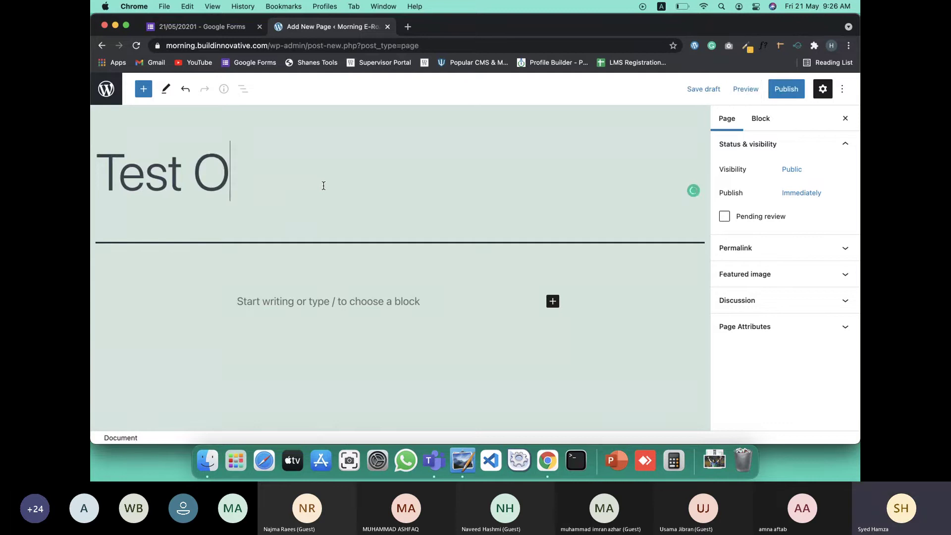
{"action": "key", "text": "BackSpace"}
{"action": "key", "text": "BackSpace"}
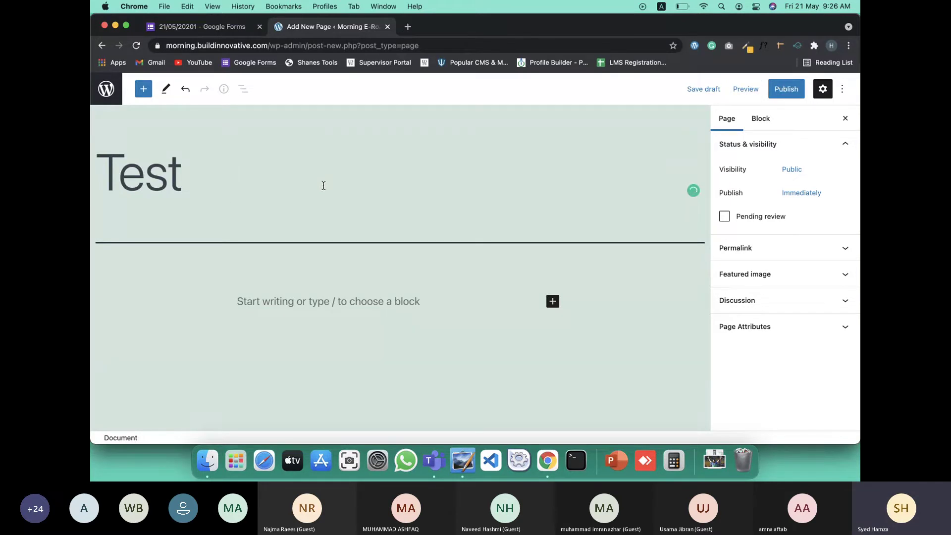
{"action": "type", "text": "Page"}
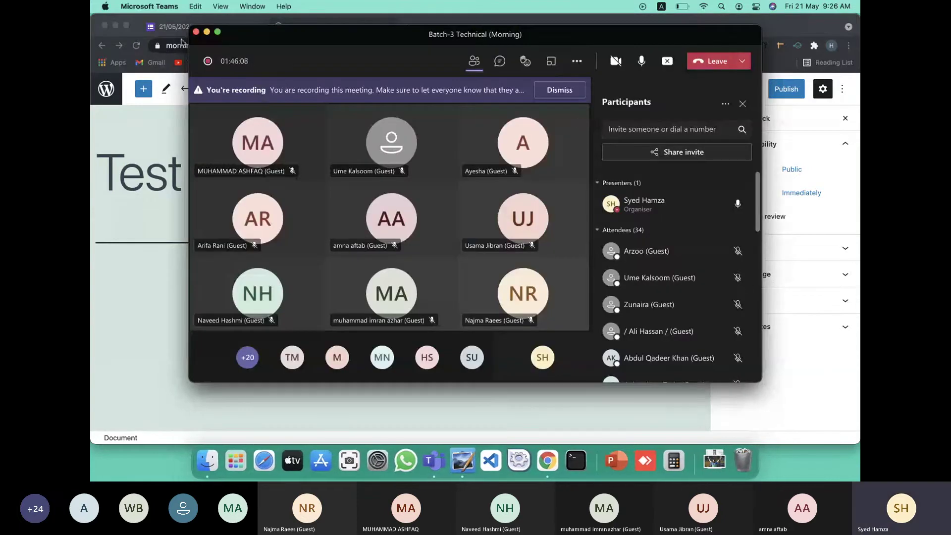
Minimise the Teams meeting window to reveal the Test Page editor.
{"action": "left_click", "coordinate": [206, 33]}
{"action": "left_click", "coordinate": [206, 31]}
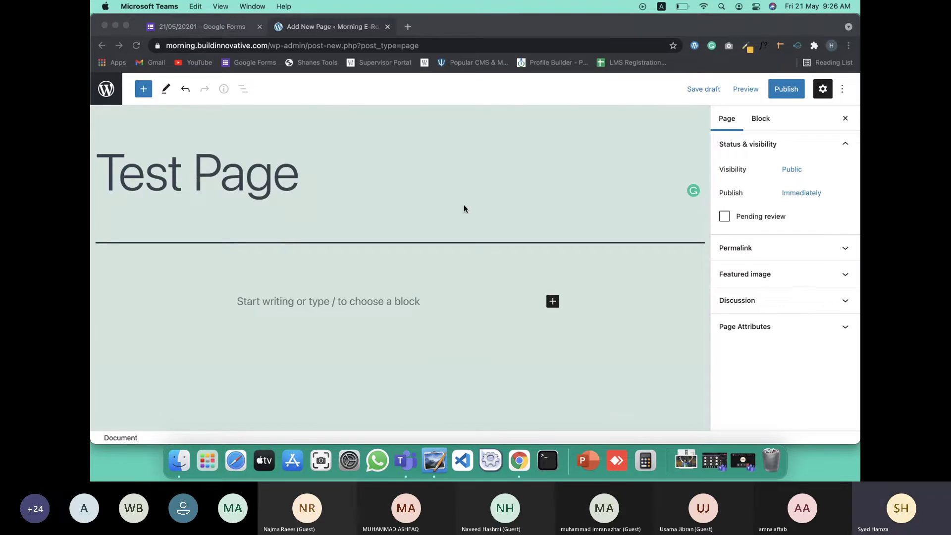
Publish Test Page, confirming in the pre-publish panel.
{"action": "left_click", "coordinate": [794, 94]}
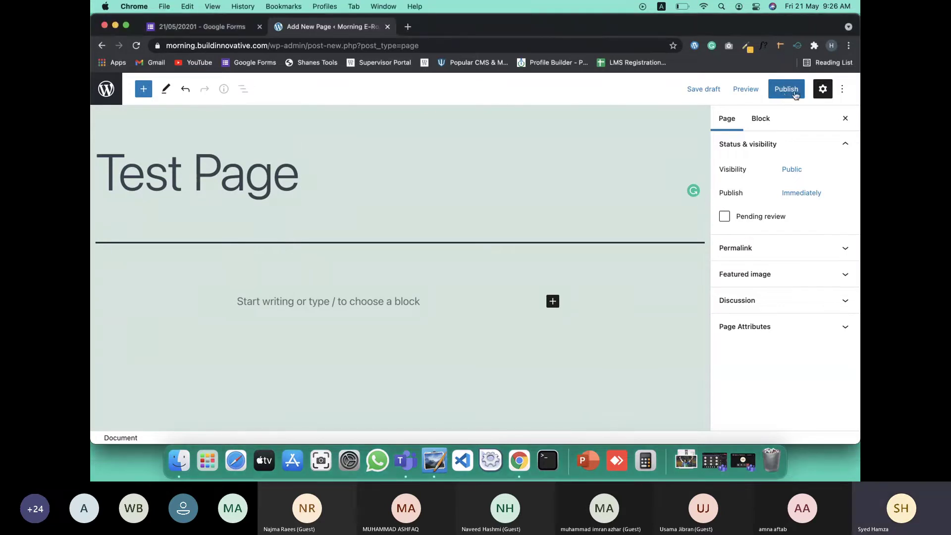
{"action": "left_click", "coordinate": [795, 94]}
{"action": "left_click", "coordinate": [745, 95]}
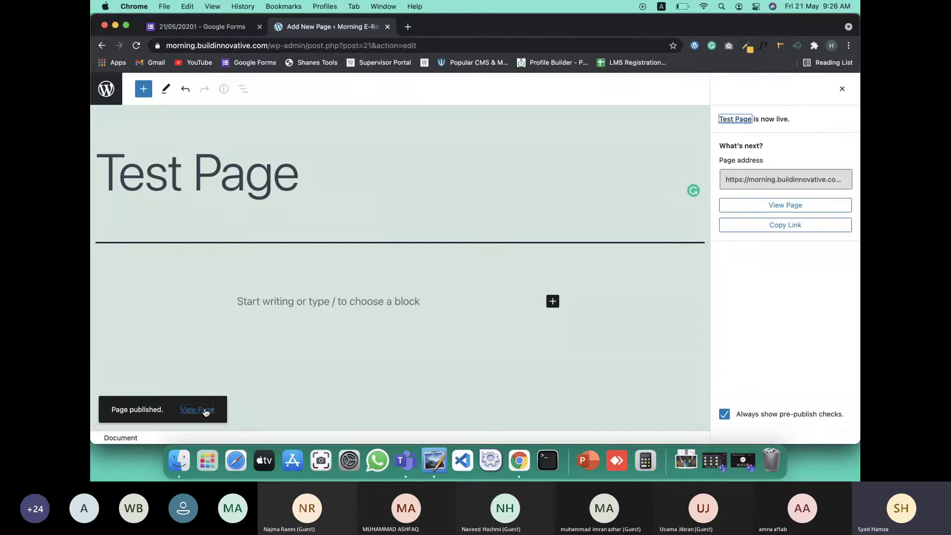
View the live Test Page in a new tab, then return to the editor tab.
{"action": "left_click", "coordinate": [206, 409]}
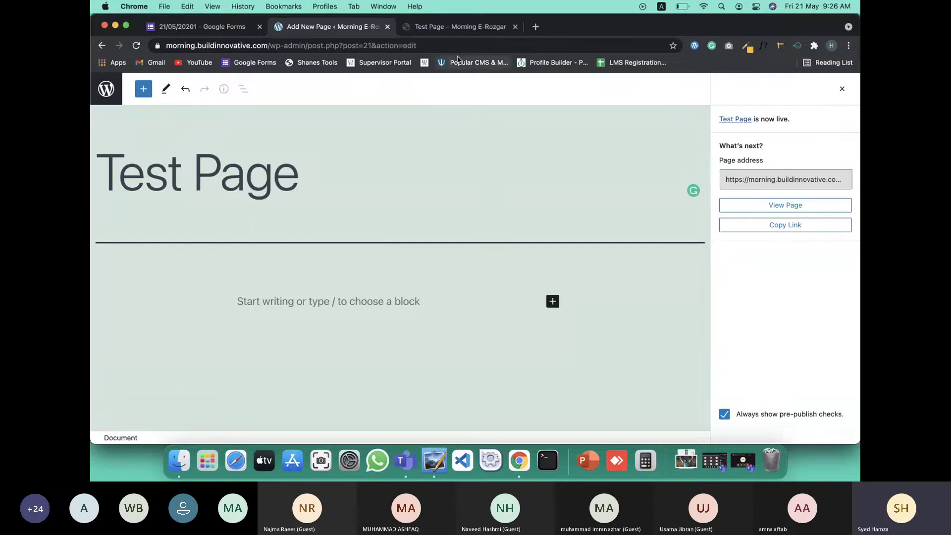
{"action": "left_click", "coordinate": [456, 25]}
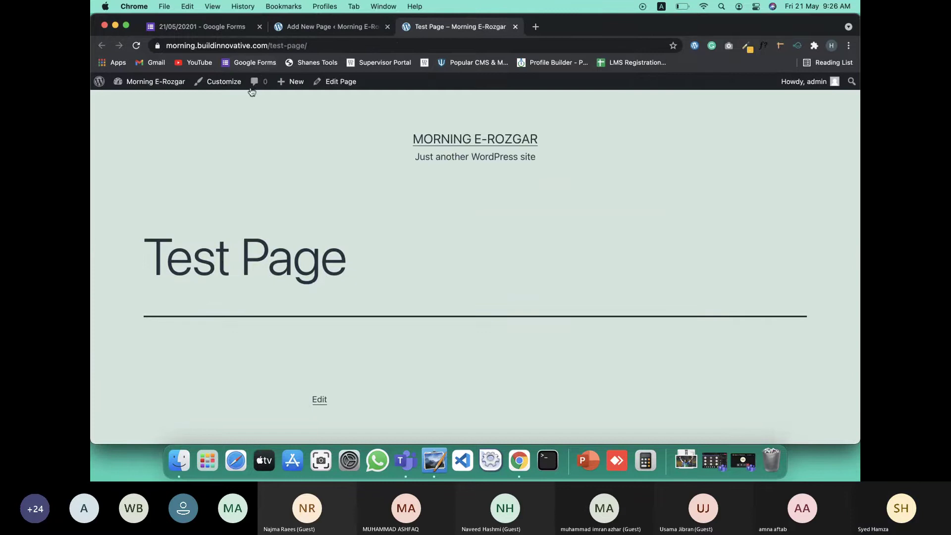
{"action": "scroll", "coordinate": [271, 246], "scroll_direction": "down", "scroll_amount": 5}
{"action": "scroll", "coordinate": [271, 246], "scroll_direction": "up", "scroll_amount": 5}
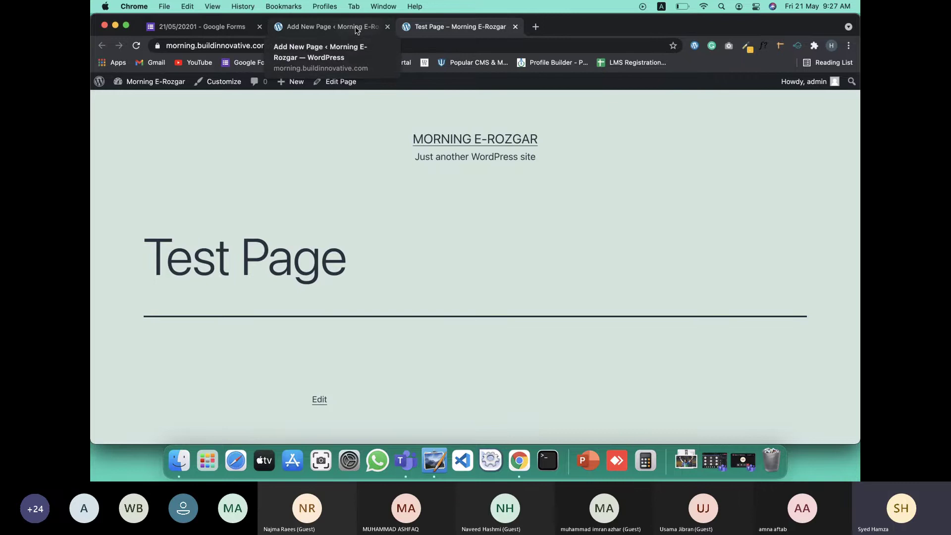
{"action": "left_click", "coordinate": [356, 31]}
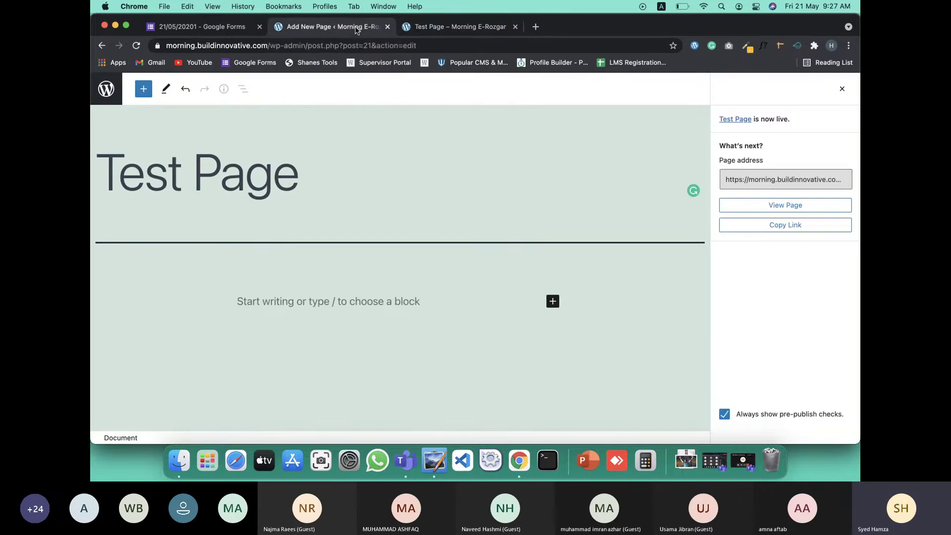
Dismiss the page-is-live panel and review Visibility, Publish date and the test-page permalink.
{"action": "left_click", "coordinate": [842, 91]}
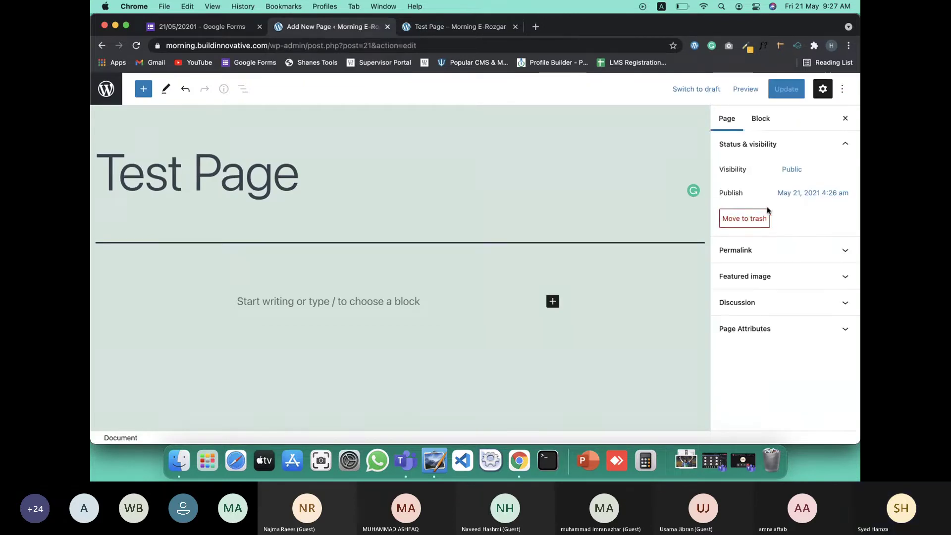
{"action": "left_click", "coordinate": [799, 170]}
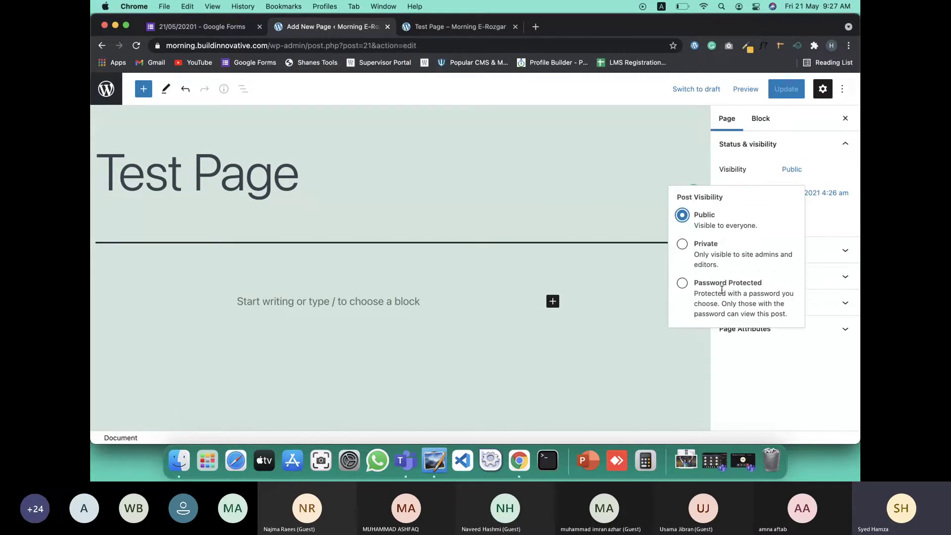
{"action": "left_click", "coordinate": [815, 194]}
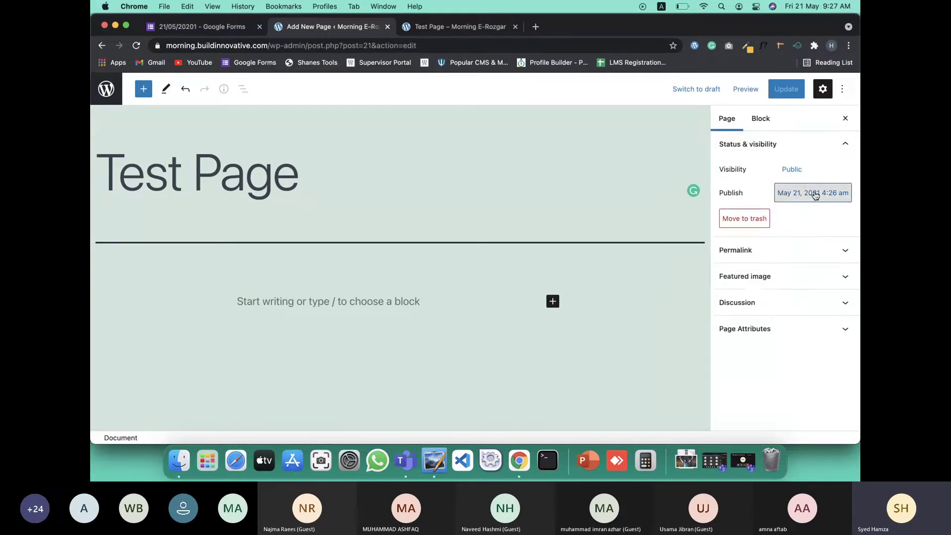
{"action": "left_click", "coordinate": [815, 194]}
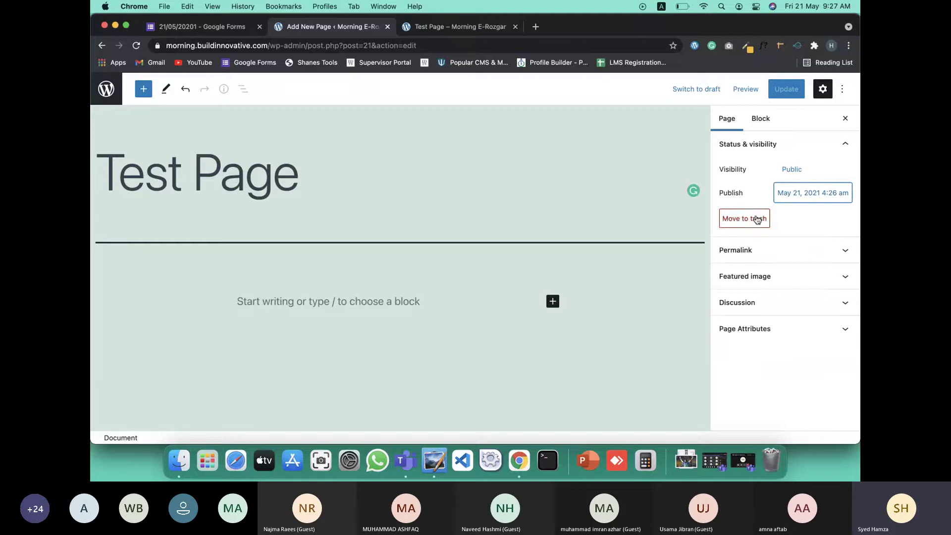
{"action": "left_click", "coordinate": [755, 250]}
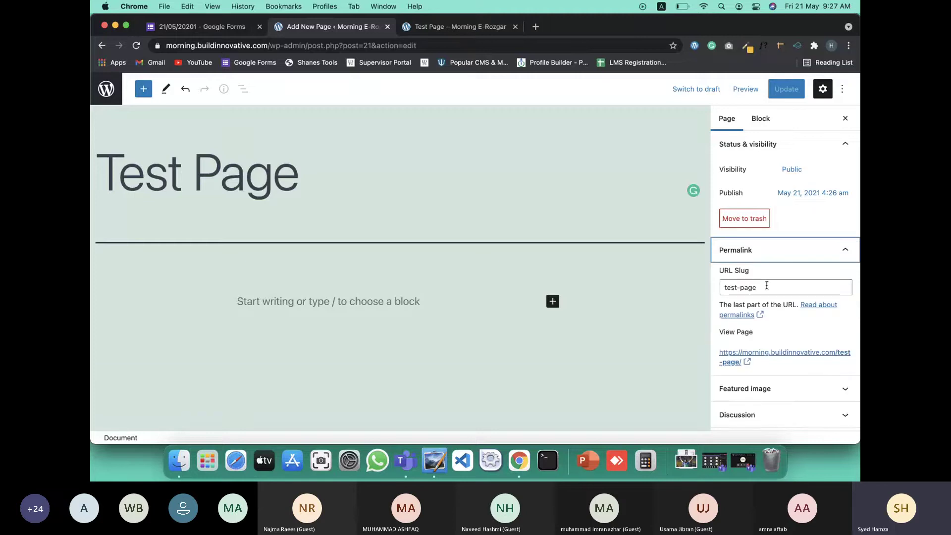
{"action": "left_click", "coordinate": [793, 254]}
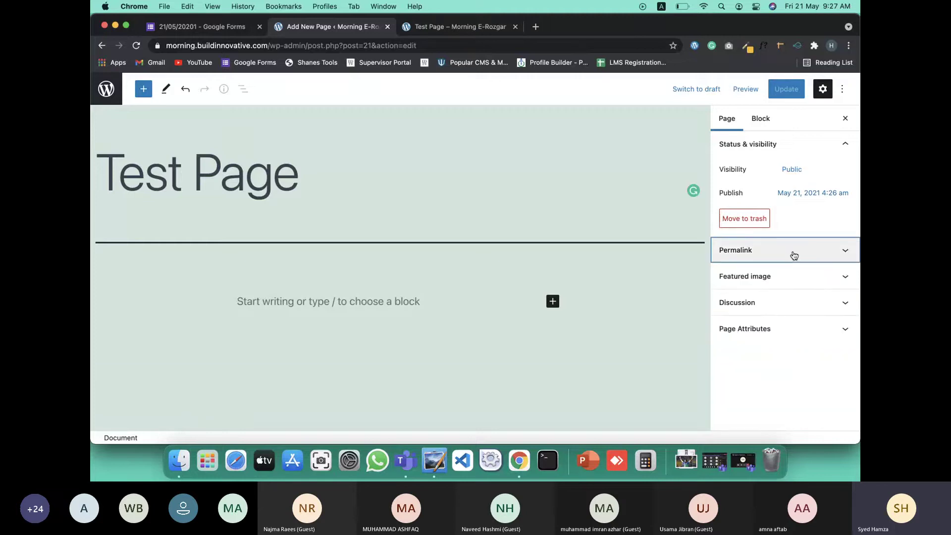
Review Featured image, Discussion and Page Attributes parent options, then select the empty paragraph.
{"action": "left_click", "coordinate": [770, 277]}
{"action": "left_click", "coordinate": [773, 276]}
{"action": "left_click", "coordinate": [757, 306]}
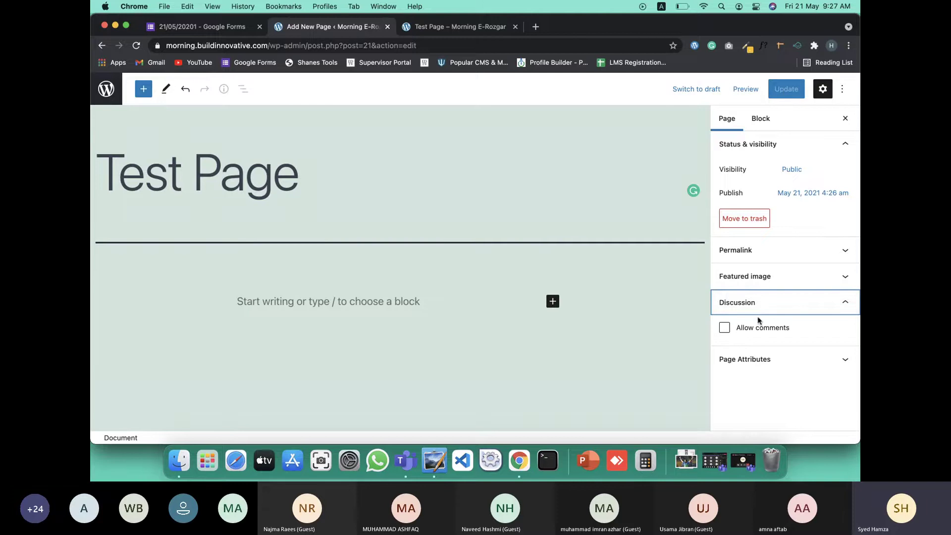
{"action": "left_click", "coordinate": [776, 309]}
{"action": "left_click", "coordinate": [762, 327]}
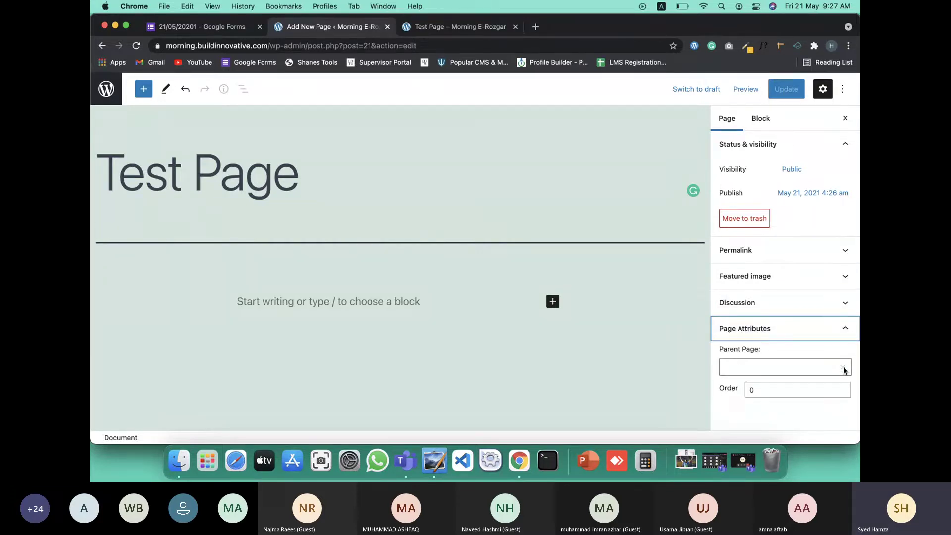
{"action": "left_click", "coordinate": [725, 371]}
{"action": "left_click", "coordinate": [674, 371]}
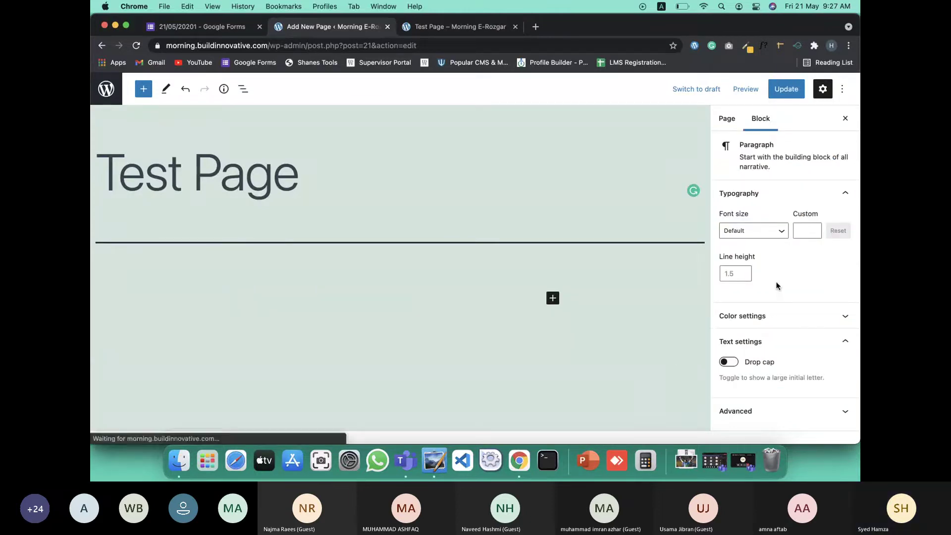
Set Sample Page as the parent, update, and view the page at /sample-page/test-page/.
{"action": "left_click", "coordinate": [734, 124]}
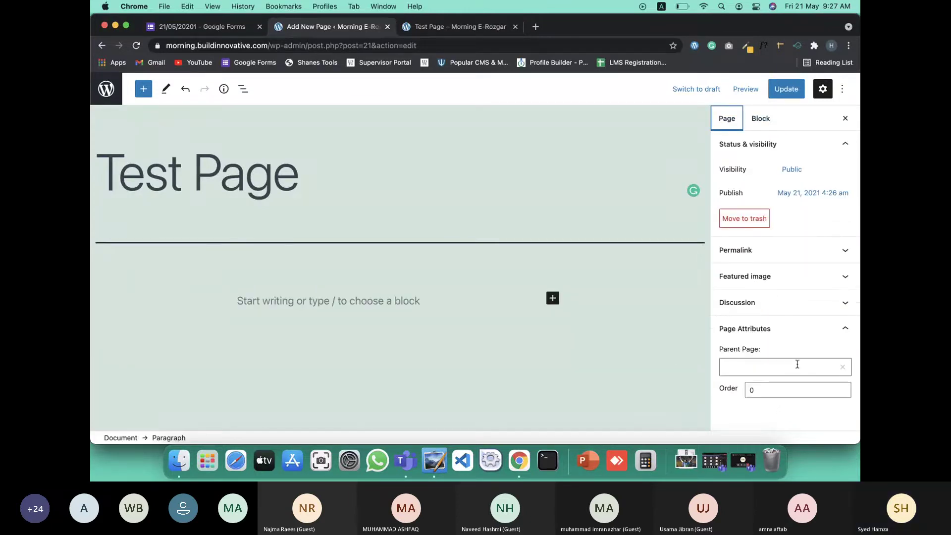
{"action": "left_click", "coordinate": [770, 367]}
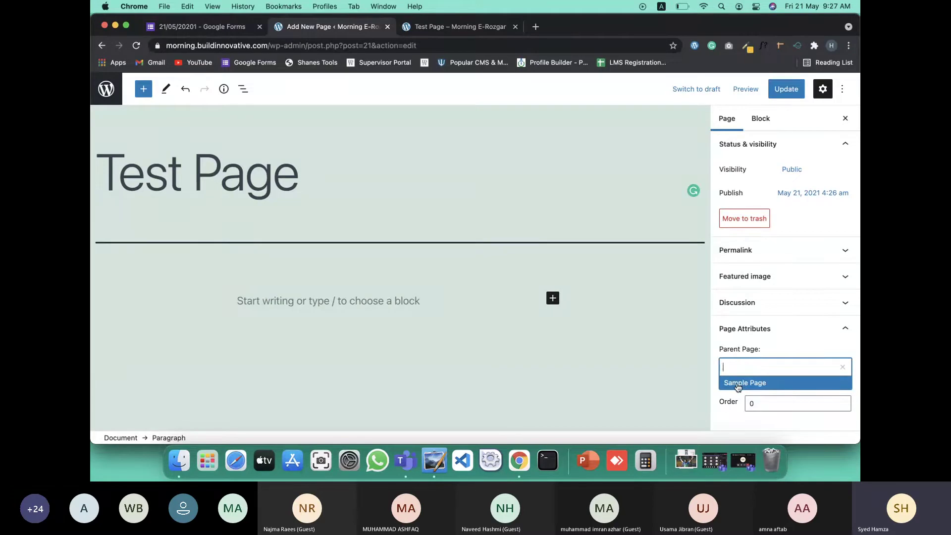
{"action": "left_click", "coordinate": [738, 384]}
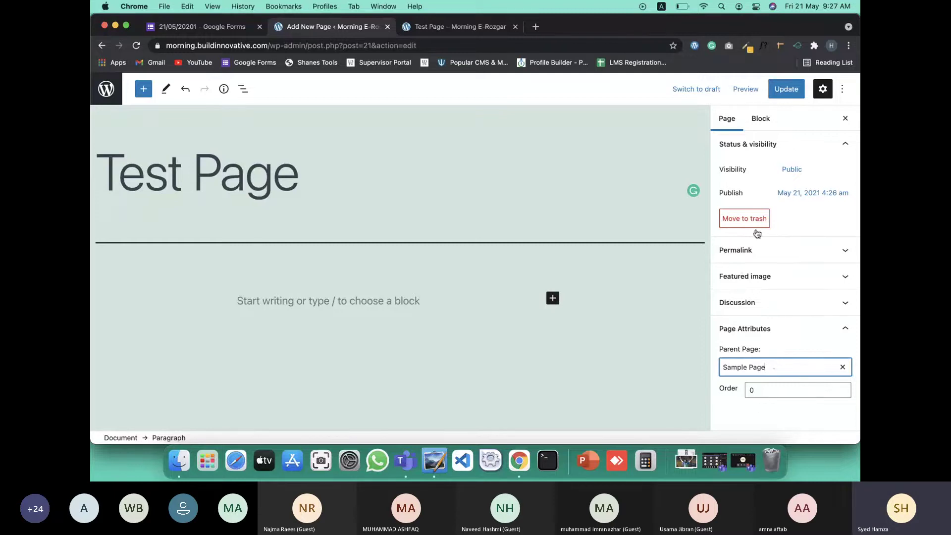
{"action": "left_click", "coordinate": [793, 91]}
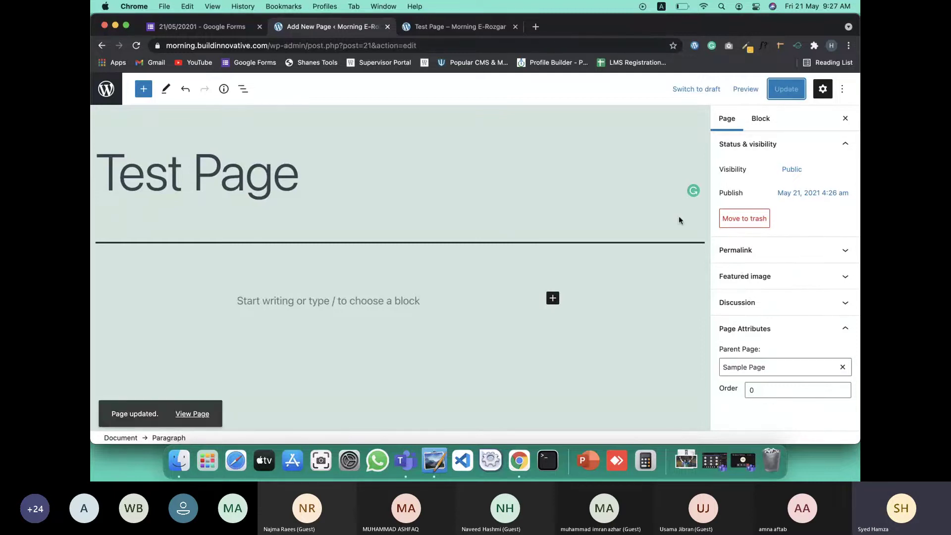
{"action": "left_click", "coordinate": [192, 411]}
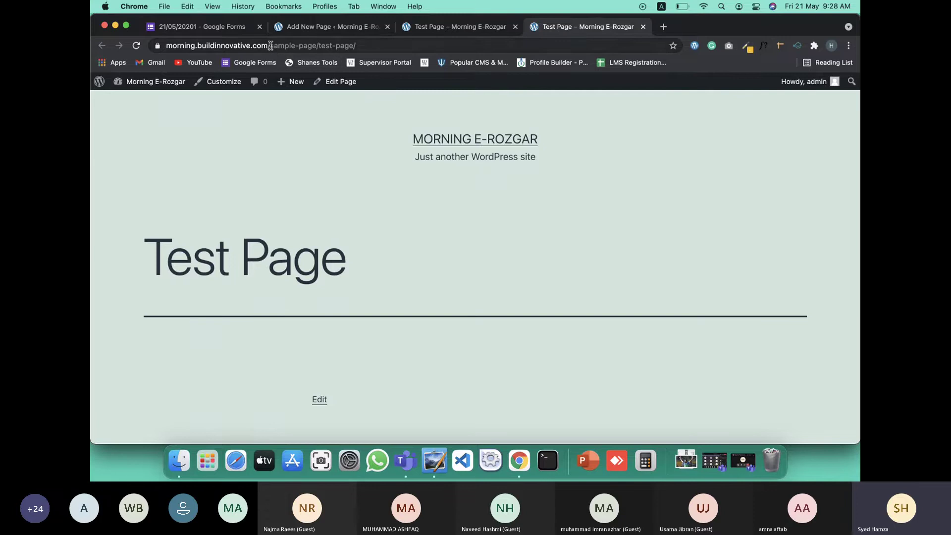
Highlight the nested sample-page/test-page/ address, then return to the tab with the old /test-page/ address.
{"action": "left_click_drag", "start_coordinate": [270, 45], "coordinate": [393, 45]}
{"action": "double_click", "coordinate": [316, 45]}
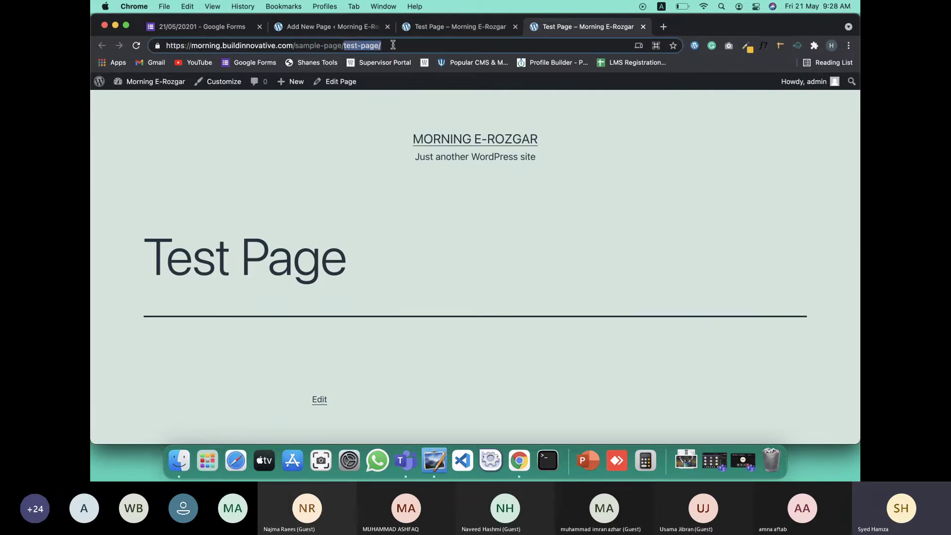
{"action": "double_click", "coordinate": [316, 46]}
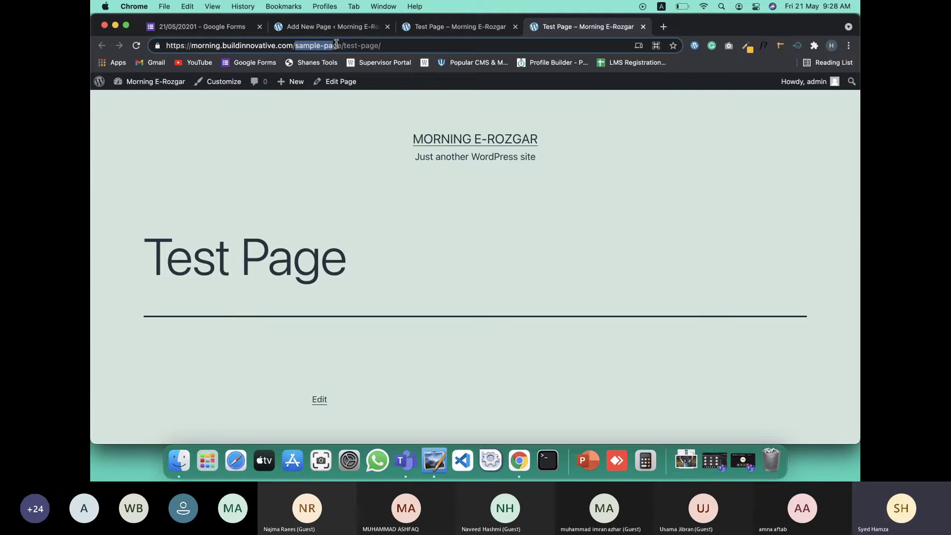
{"action": "left_click_drag", "start_coordinate": [346, 45], "coordinate": [400, 45]}
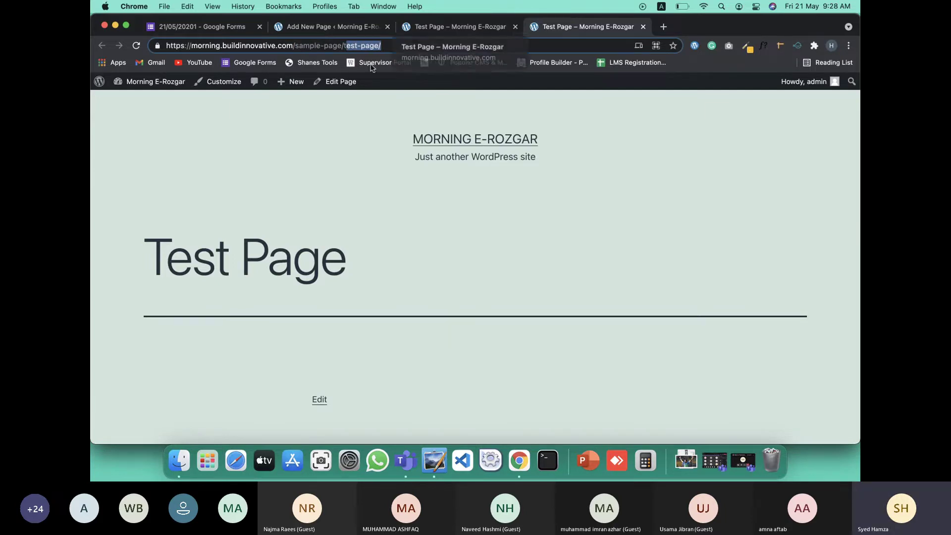
{"action": "left_click_drag", "start_coordinate": [295, 47], "coordinate": [374, 47]}
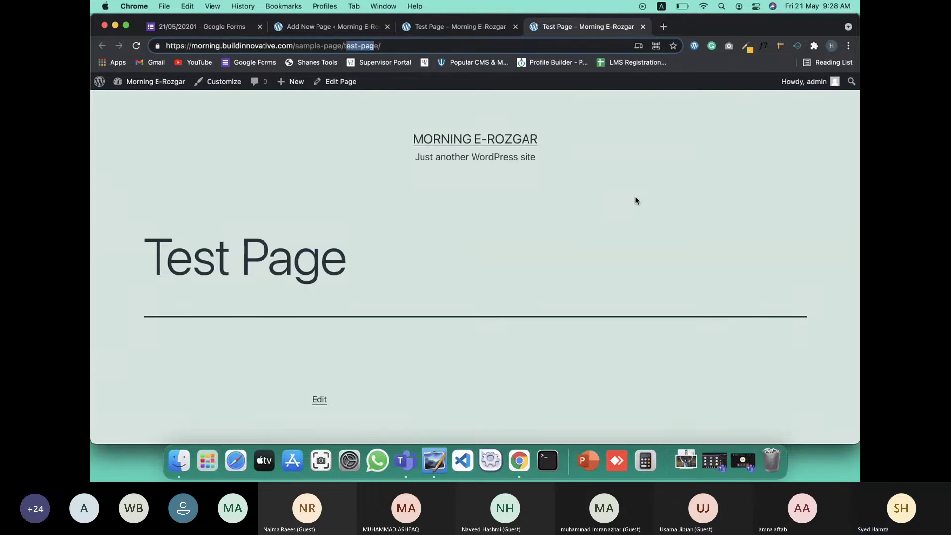
{"action": "left_click", "coordinate": [446, 27]}
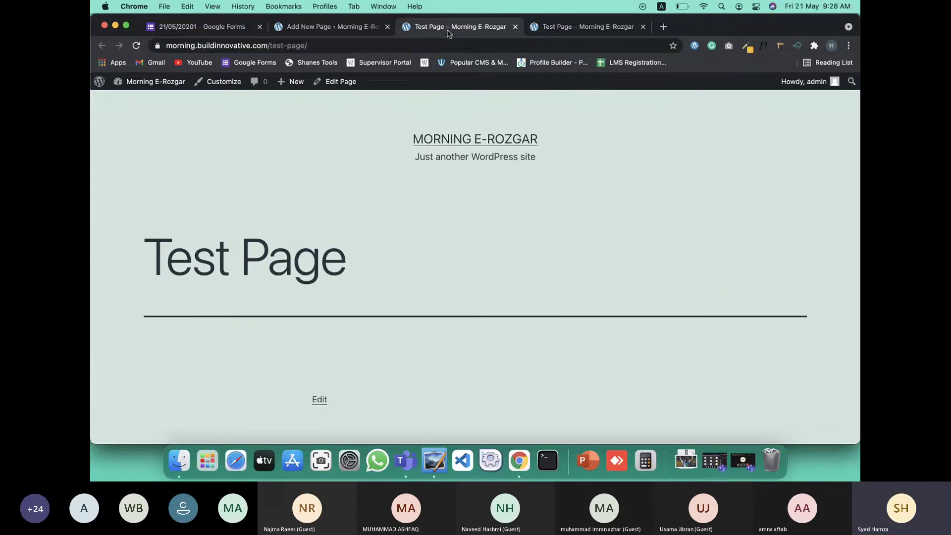
Clear the Test Page's parent page setting and save the page.
{"action": "left_click", "coordinate": [362, 33]}
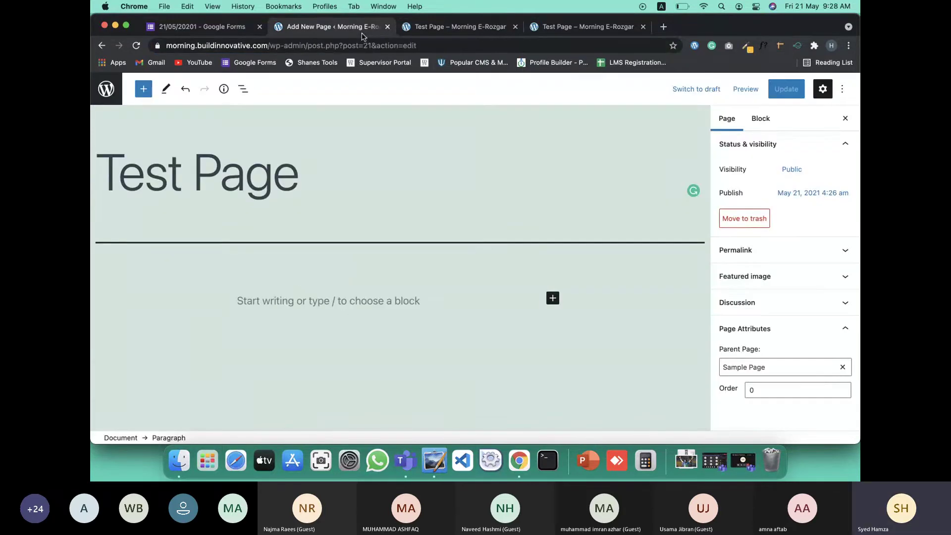
{"action": "left_click", "coordinate": [843, 368]}
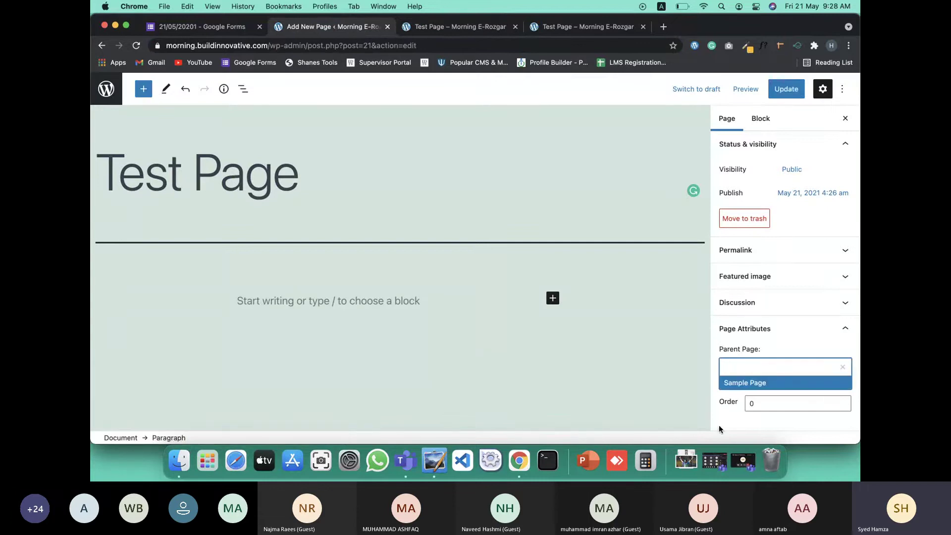
{"action": "left_click", "coordinate": [859, 356]}
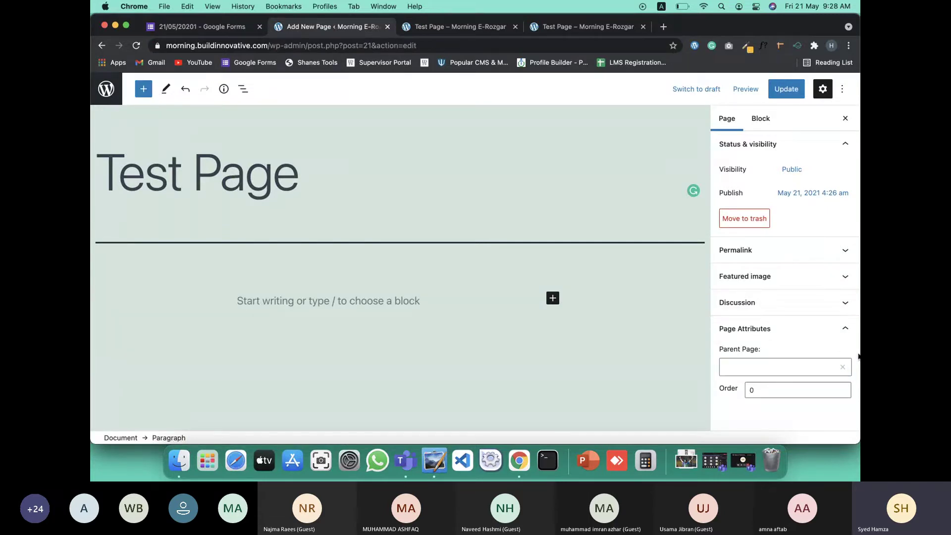
{"action": "left_click", "coordinate": [792, 93]}
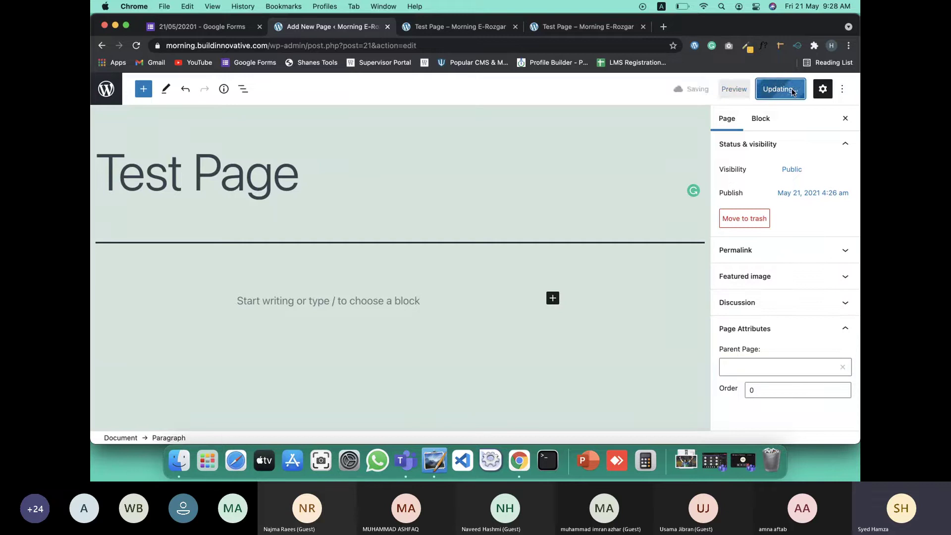
Reload the live Test Page to confirm the /test-page/ address, close its duplicate tab, and resume editing.
{"action": "left_click", "coordinate": [476, 33]}
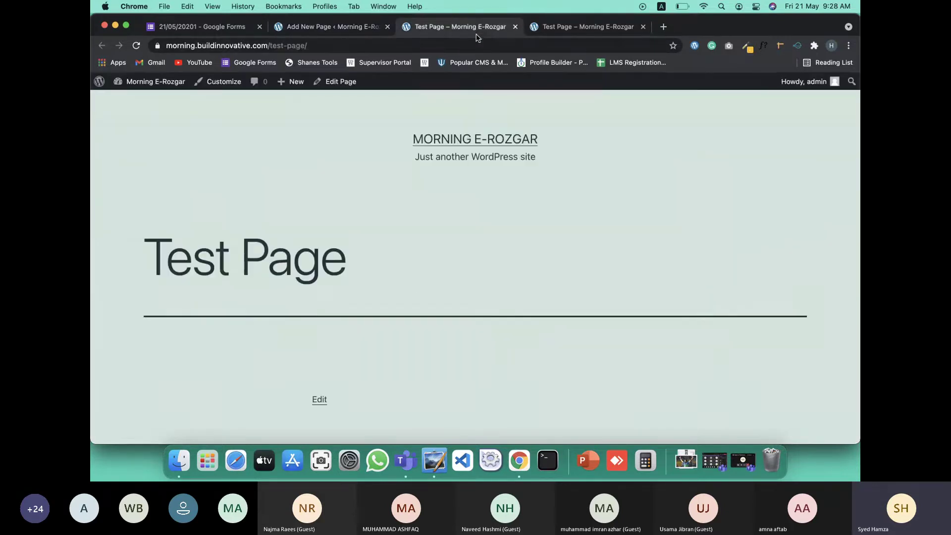
{"action": "left_click", "coordinate": [600, 26]}
{"action": "left_click", "coordinate": [135, 46]}
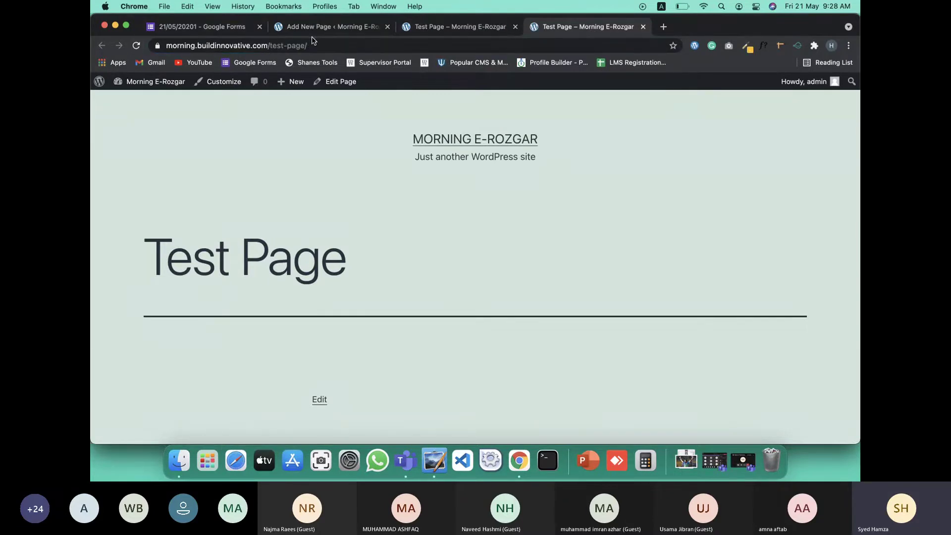
{"action": "left_click_drag", "start_coordinate": [270, 45], "coordinate": [389, 43]}
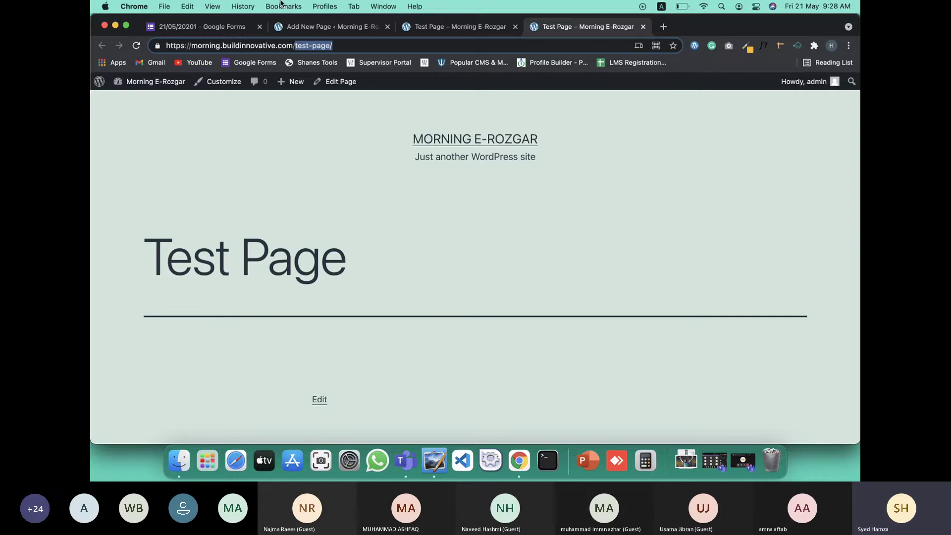
{"action": "left_click", "coordinate": [643, 26]}
{"action": "left_click", "coordinate": [339, 27]}
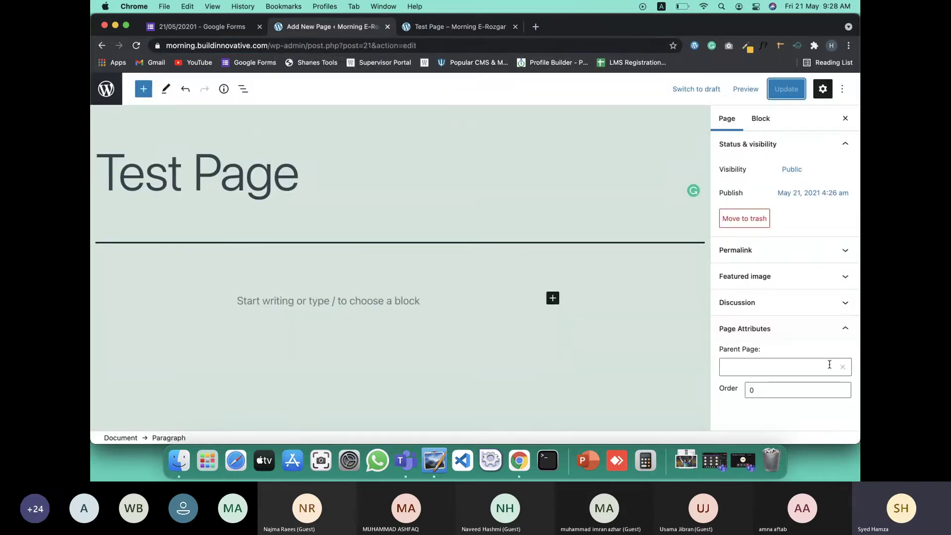
Collapse the Page Attributes panel and dismiss the Options menu without changes.
{"action": "left_click", "coordinate": [846, 369]}
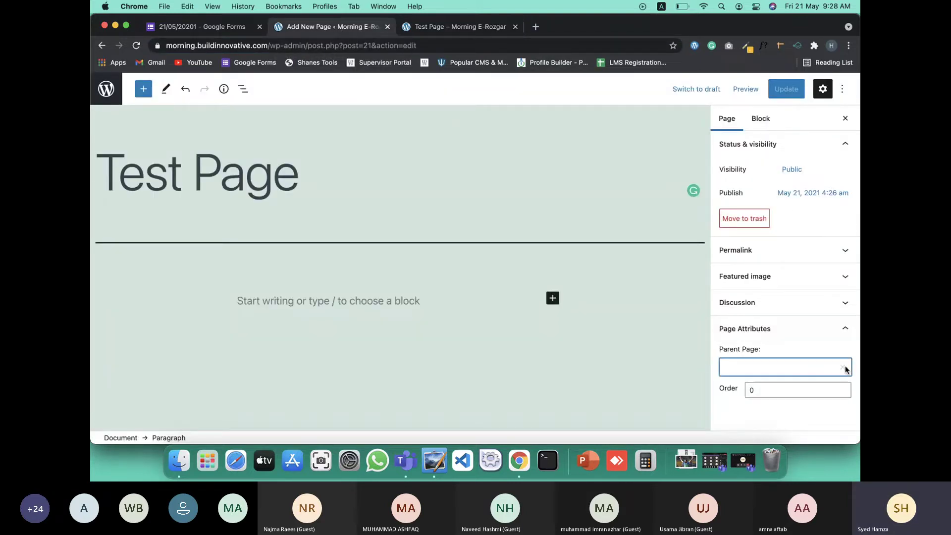
{"action": "left_click", "coordinate": [811, 405]}
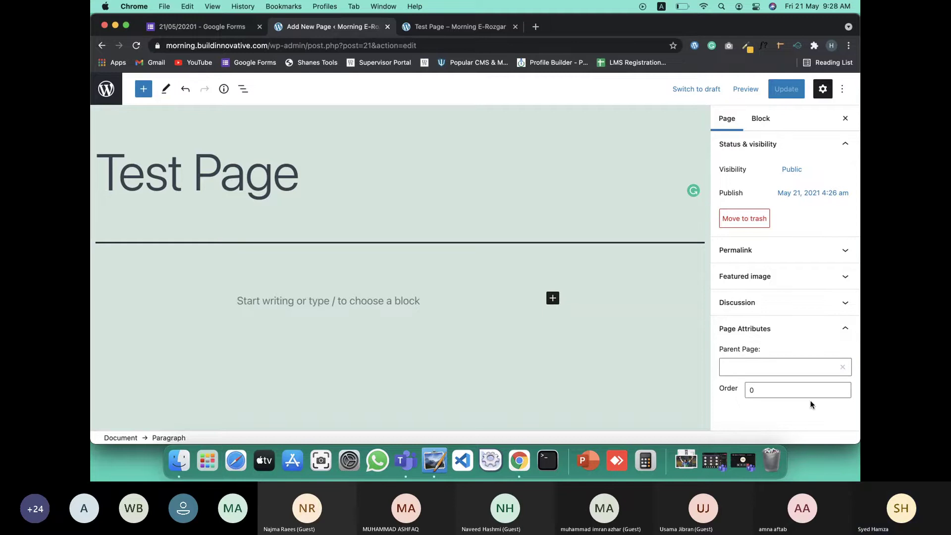
{"action": "left_click", "coordinate": [822, 329]}
{"action": "left_click", "coordinate": [842, 89]}
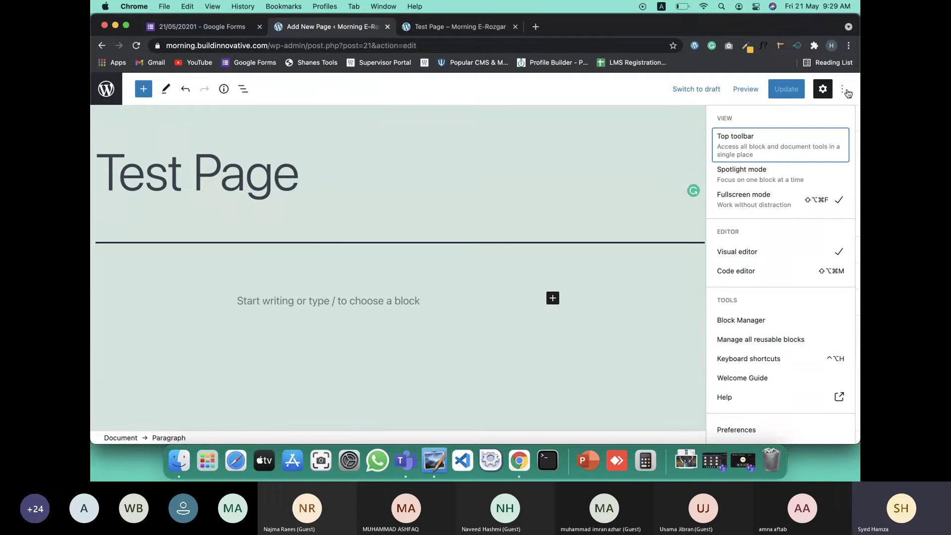
{"action": "left_click", "coordinate": [842, 90]}
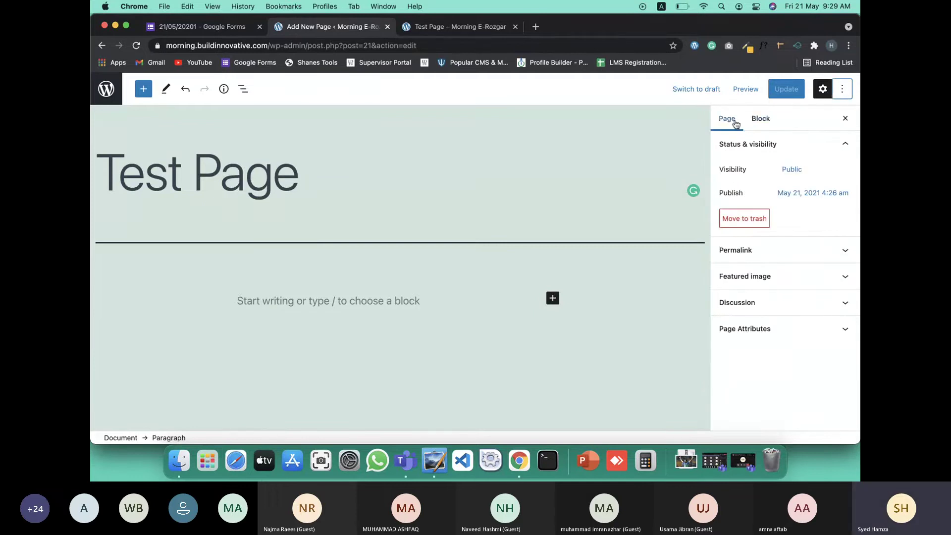
Open and close the block inserter without adding anything, leaving the empty paragraph selected.
{"action": "left_click", "coordinate": [348, 315]}
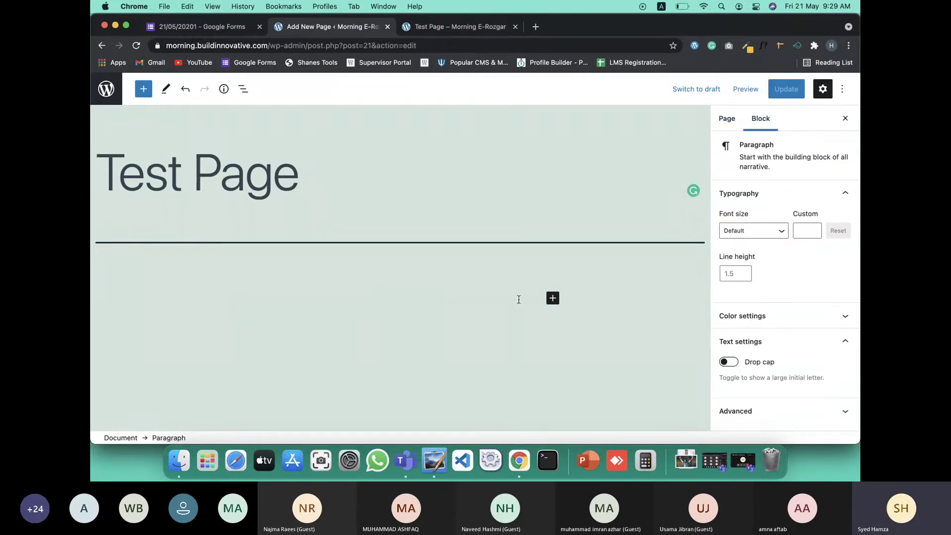
{"action": "left_click", "coordinate": [553, 298]}
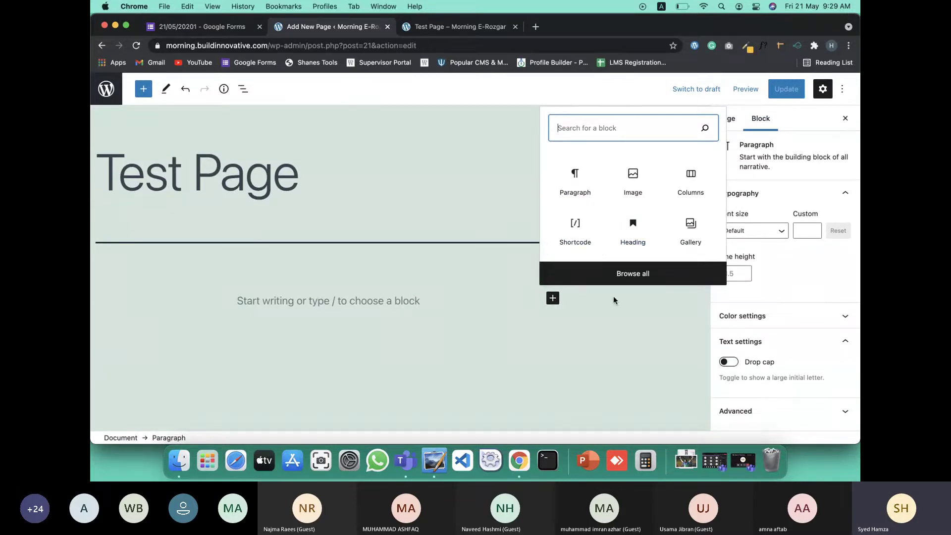
{"action": "left_click", "coordinate": [632, 302]}
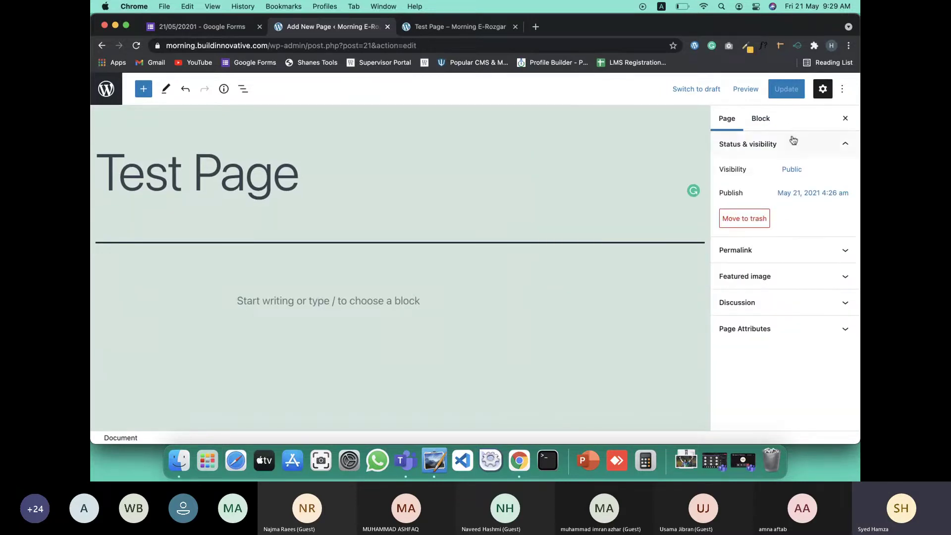
{"action": "left_click", "coordinate": [372, 305]}
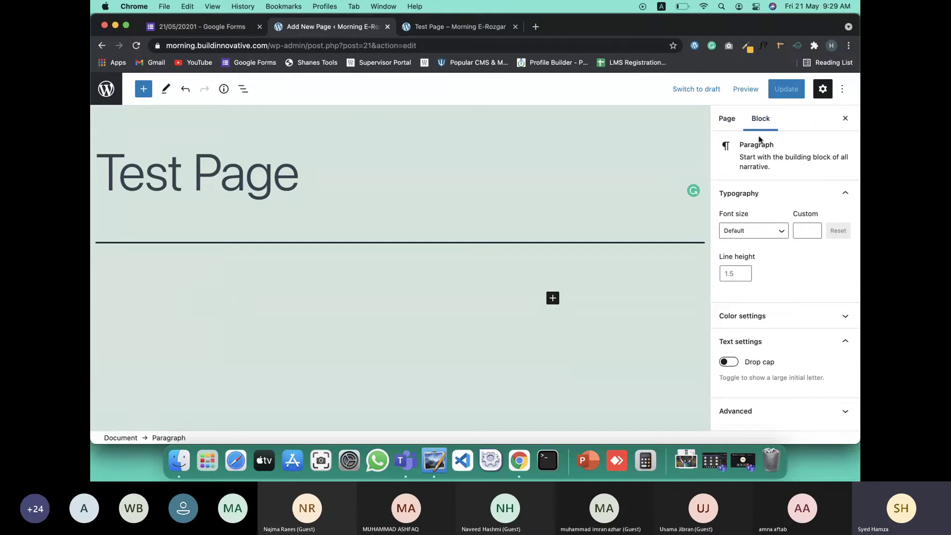
Insert an Image block using the celebrating cricketer photo 286651.6.jpg from the Media Library.
{"action": "left_click", "coordinate": [735, 124]}
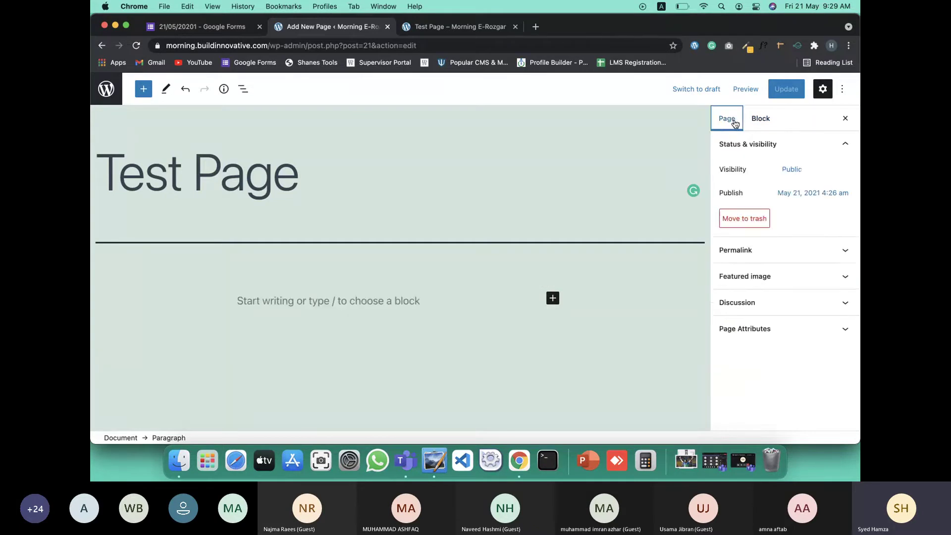
{"action": "left_click", "coordinate": [553, 299]}
{"action": "left_click", "coordinate": [653, 181]}
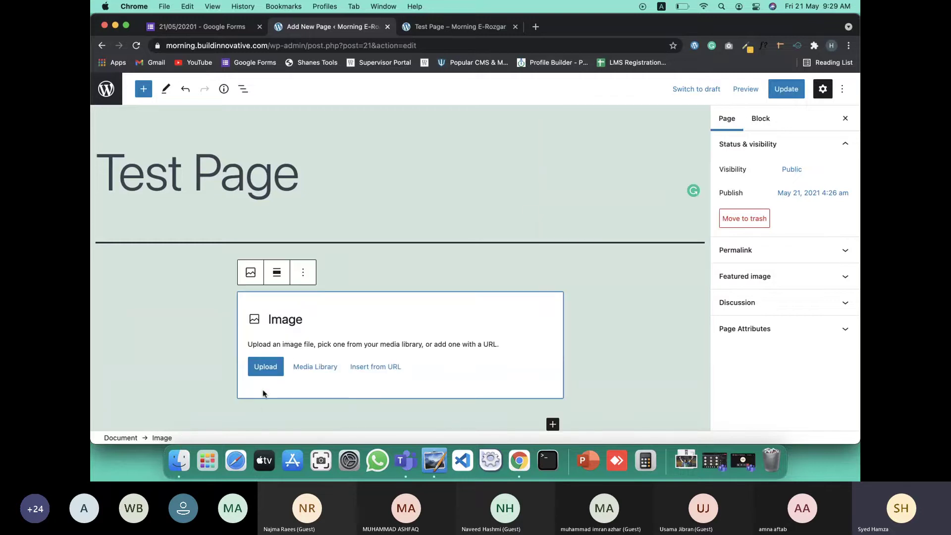
{"action": "left_click", "coordinate": [319, 367]}
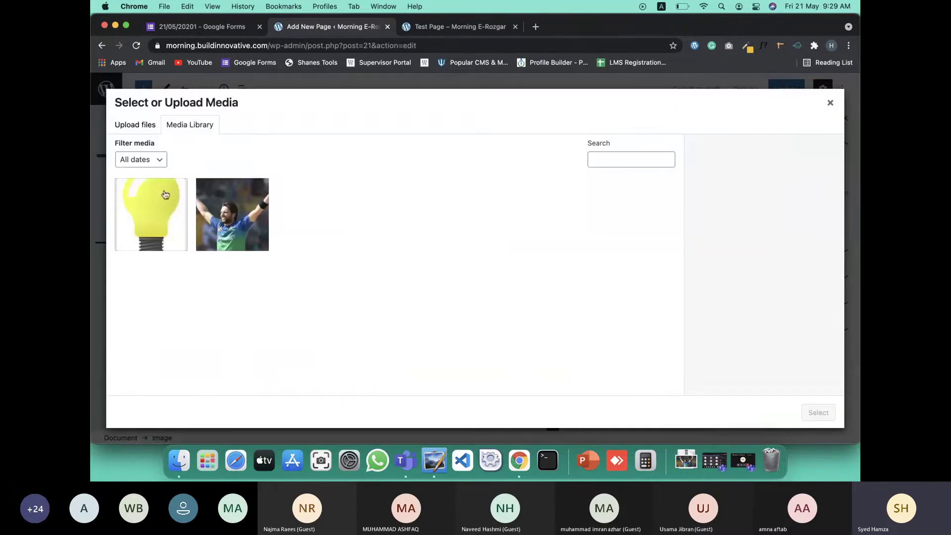
{"action": "left_click", "coordinate": [254, 203]}
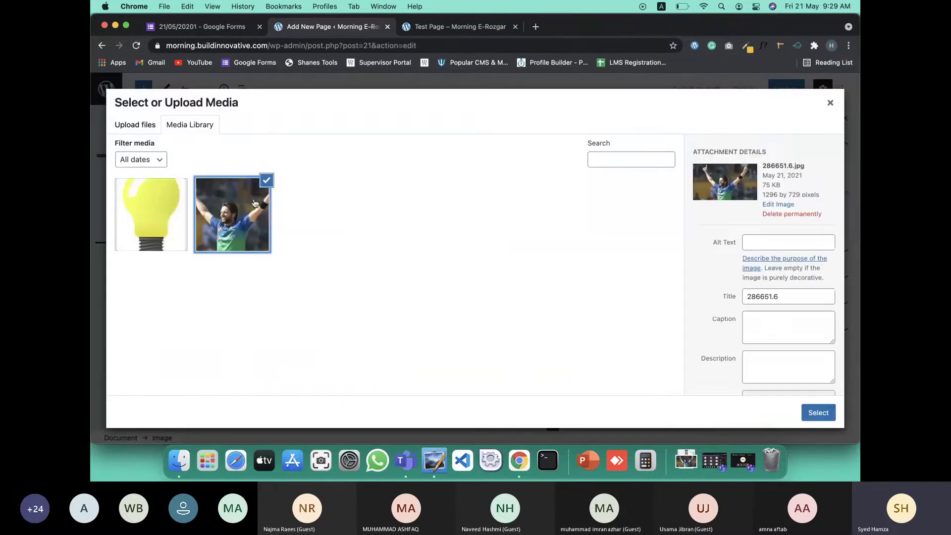
{"action": "left_click", "coordinate": [818, 413]}
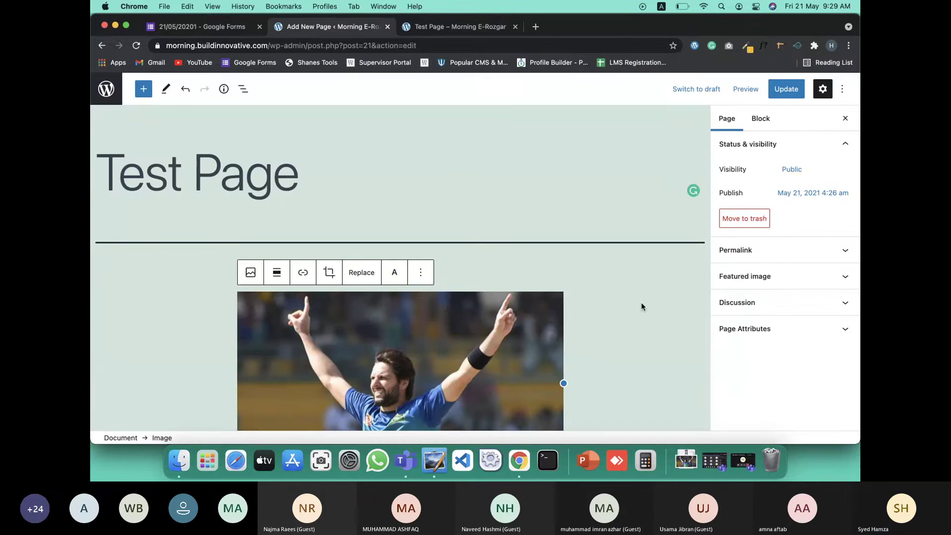
Review the placed image's settings (Large, 1024×576), then deselect it below the photo.
{"action": "left_click", "coordinate": [646, 307]}
{"action": "left_click", "coordinate": [484, 315]}
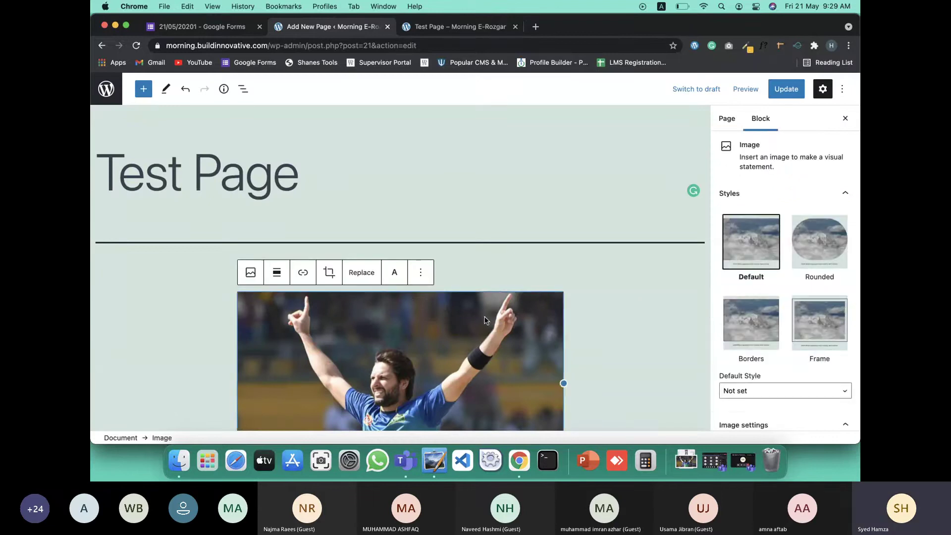
{"action": "scroll", "coordinate": [760, 226], "scroll_direction": "down", "scroll_amount": 5}
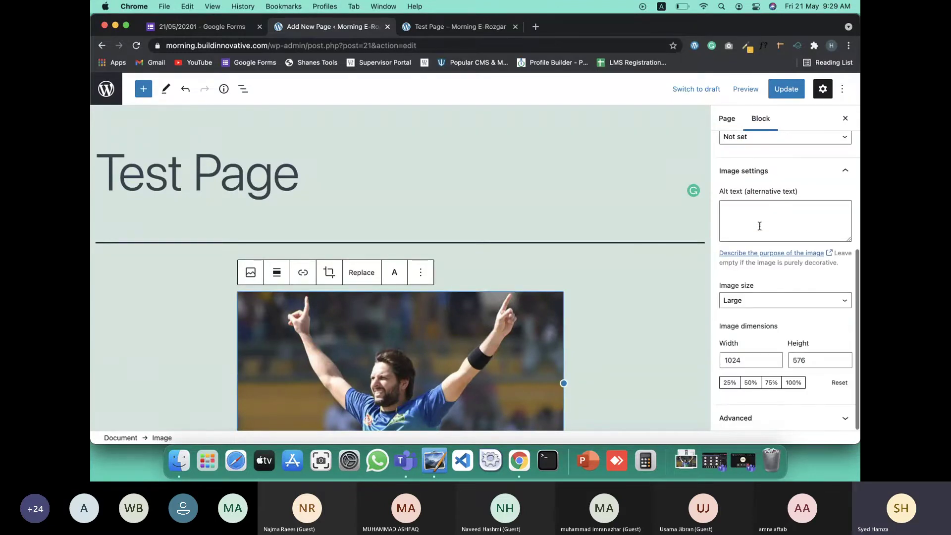
{"action": "scroll", "coordinate": [759, 226], "scroll_direction": "up", "scroll_amount": 5}
{"action": "scroll", "coordinate": [759, 233], "scroll_direction": "down", "scroll_amount": 5}
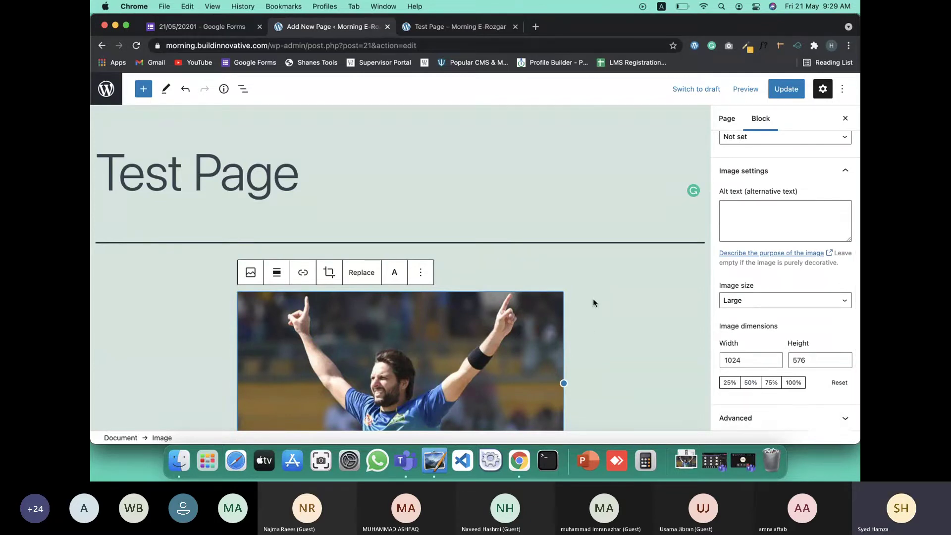
{"action": "scroll", "coordinate": [593, 299], "scroll_direction": "down", "scroll_amount": 5}
{"action": "left_click", "coordinate": [624, 276]}
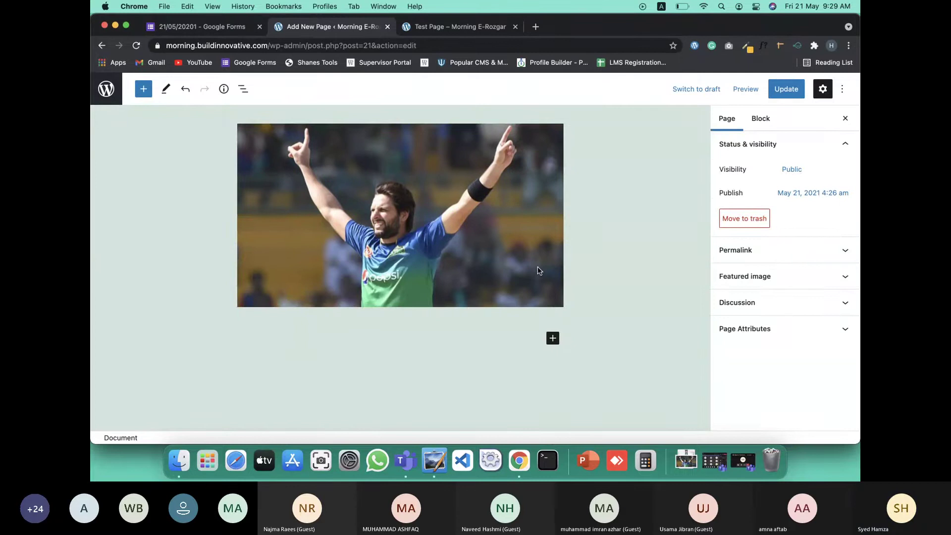
{"action": "scroll", "coordinate": [537, 270], "scroll_direction": "down", "scroll_amount": 3}
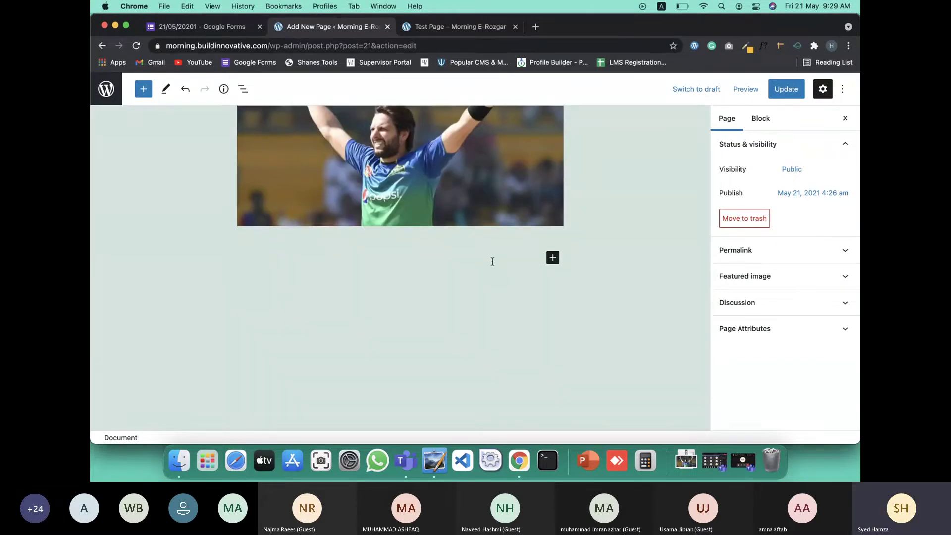
Type 'Lorem ipsum' in a paragraph below the image, testing moving it up and back down.
{"action": "left_click", "coordinate": [492, 261]}
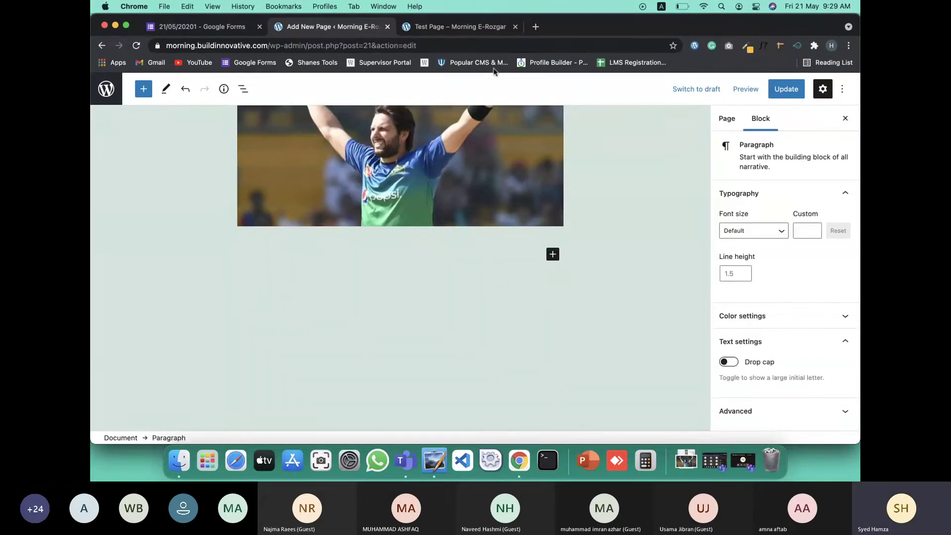
{"action": "type", "text": "Lor"}
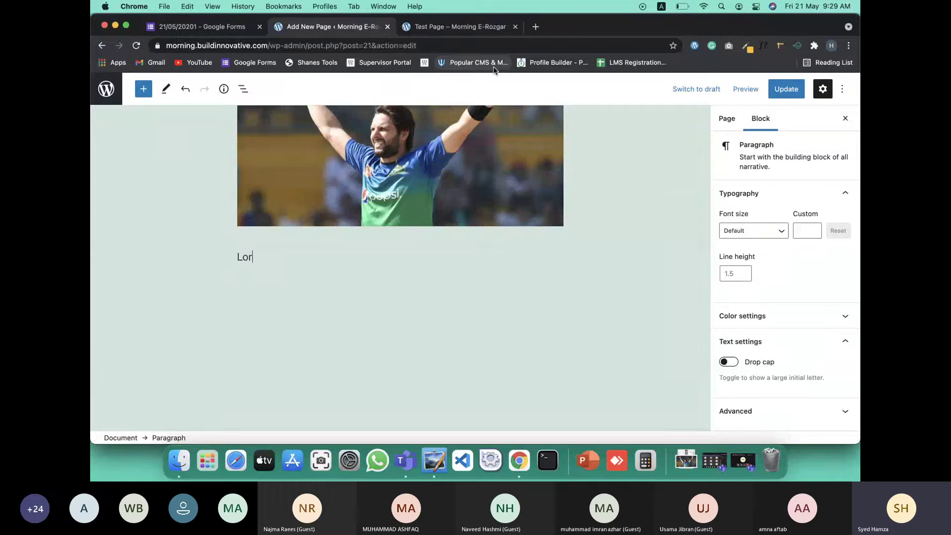
{"action": "type", "text": "em ipsum"}
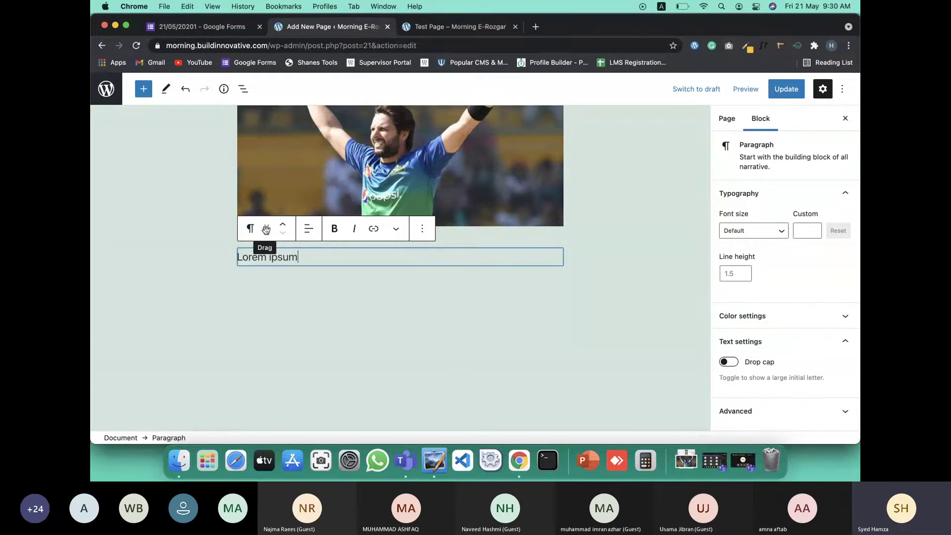
{"action": "left_click_drag", "start_coordinate": [266, 229], "coordinate": [266, 260]}
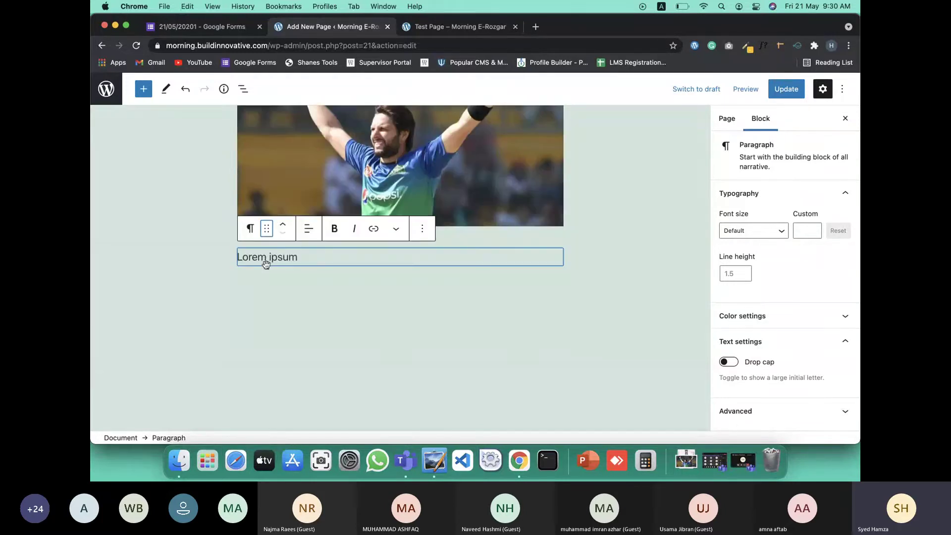
{"action": "left_click", "coordinate": [284, 228]}
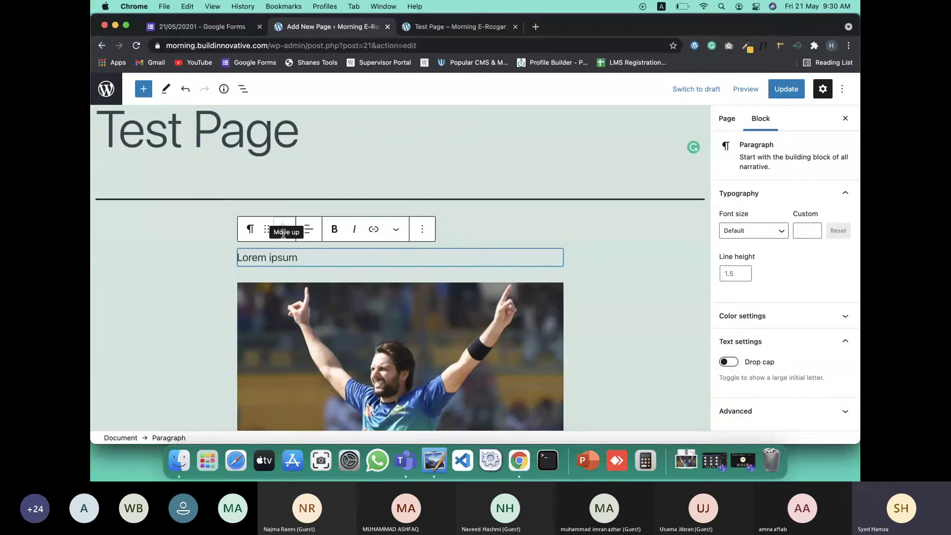
{"action": "left_click", "coordinate": [283, 235]}
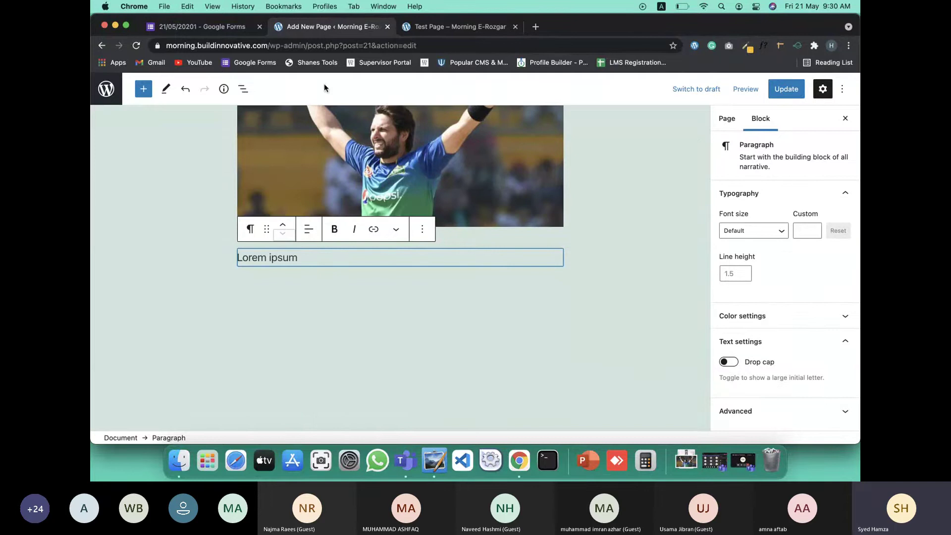
Center-align the Lorem ipsum paragraph and try its bold and link formatting options.
{"action": "left_click", "coordinate": [312, 232]}
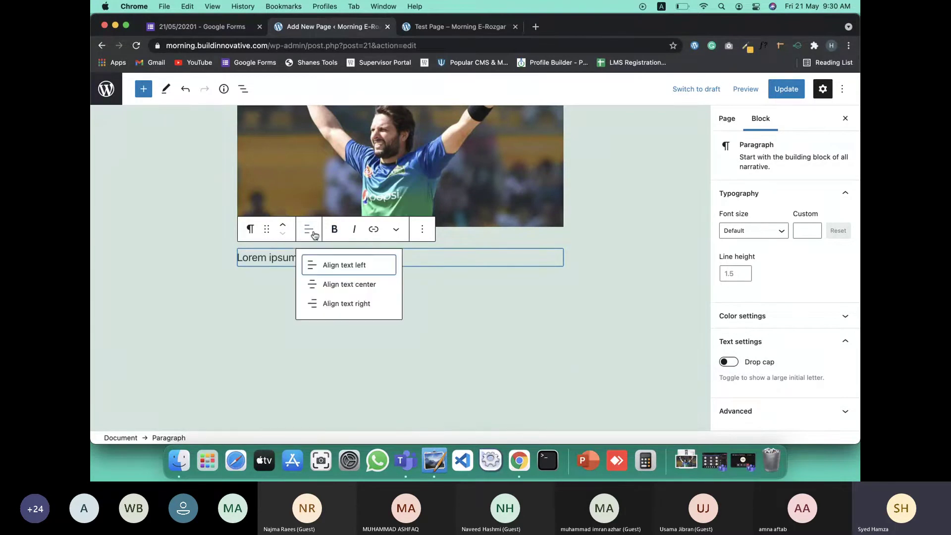
{"action": "left_click", "coordinate": [328, 284]}
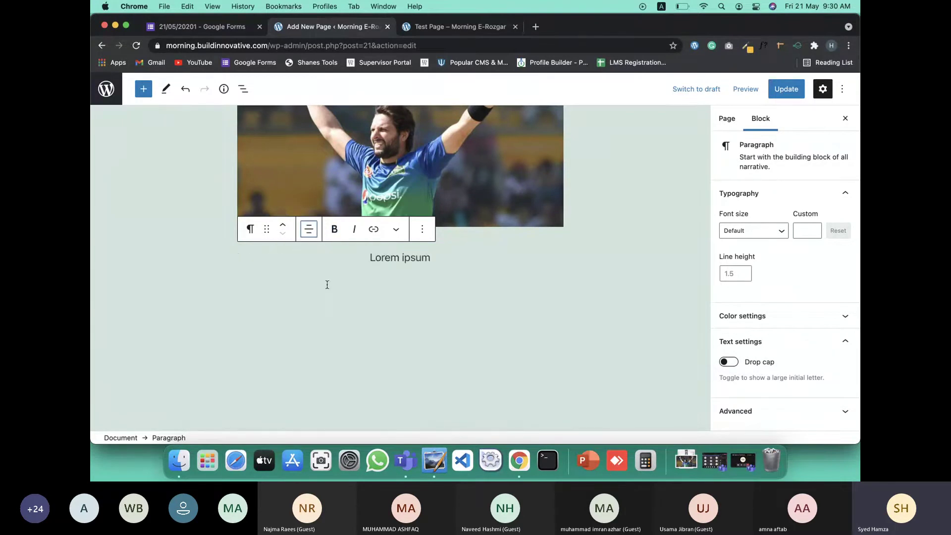
{"action": "left_click", "coordinate": [334, 230]}
{"action": "left_click_drag", "start_coordinate": [366, 258], "coordinate": [431, 258]}
{"action": "left_click", "coordinate": [374, 229]}
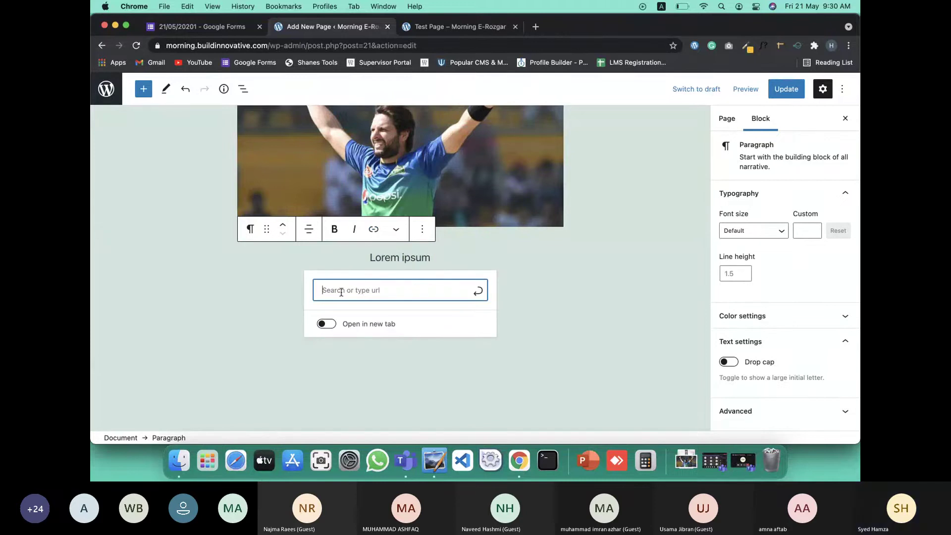
{"action": "key", "text": "Escape"}
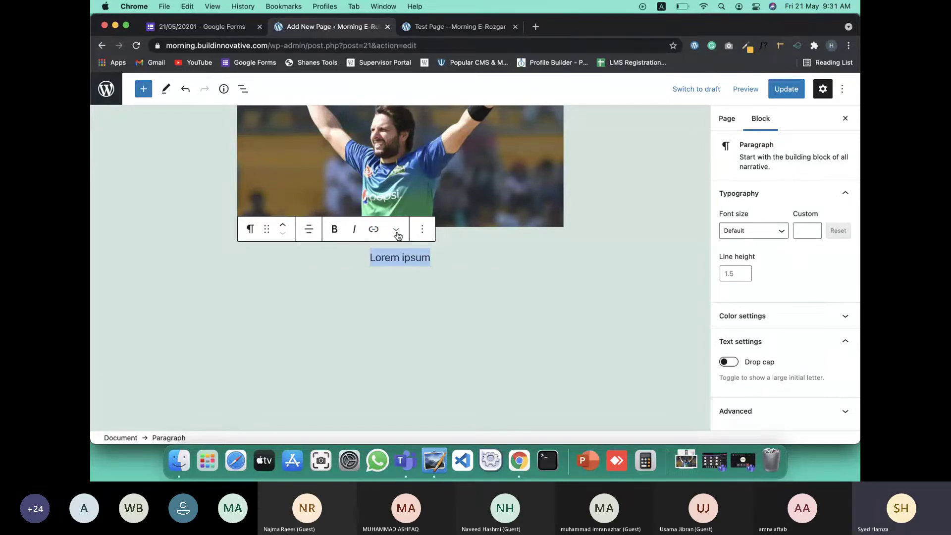
{"action": "left_click", "coordinate": [396, 233]}
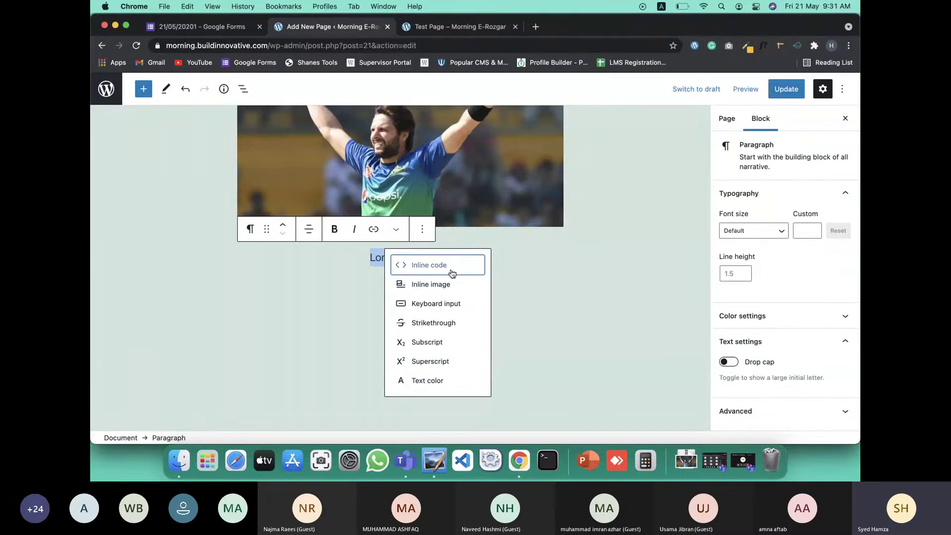
{"action": "left_click", "coordinate": [423, 231]}
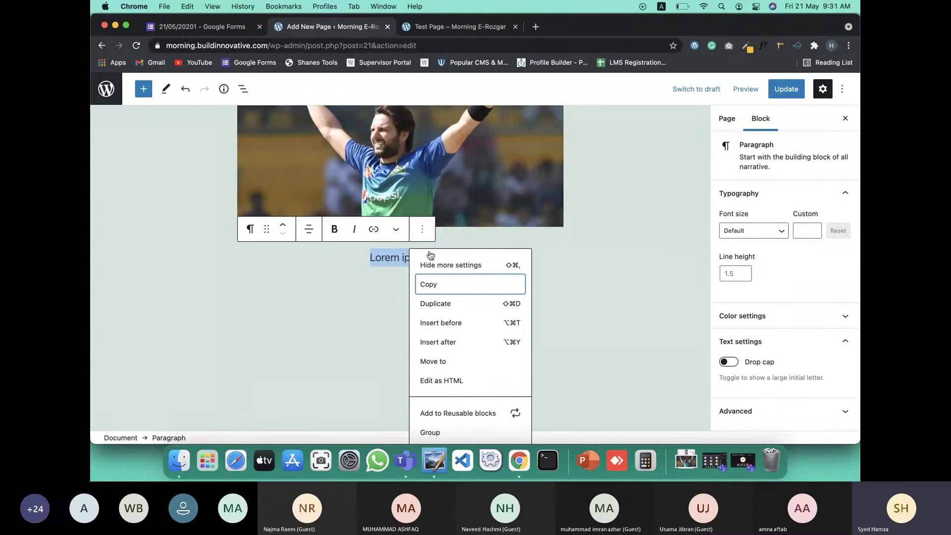
{"action": "scroll", "coordinate": [452, 373], "scroll_direction": "down", "scroll_amount": 2}
{"action": "scroll", "coordinate": [452, 373], "scroll_direction": "up", "scroll_amount": 2}
{"action": "scroll", "coordinate": [436, 378], "scroll_direction": "down", "scroll_amount": 1}
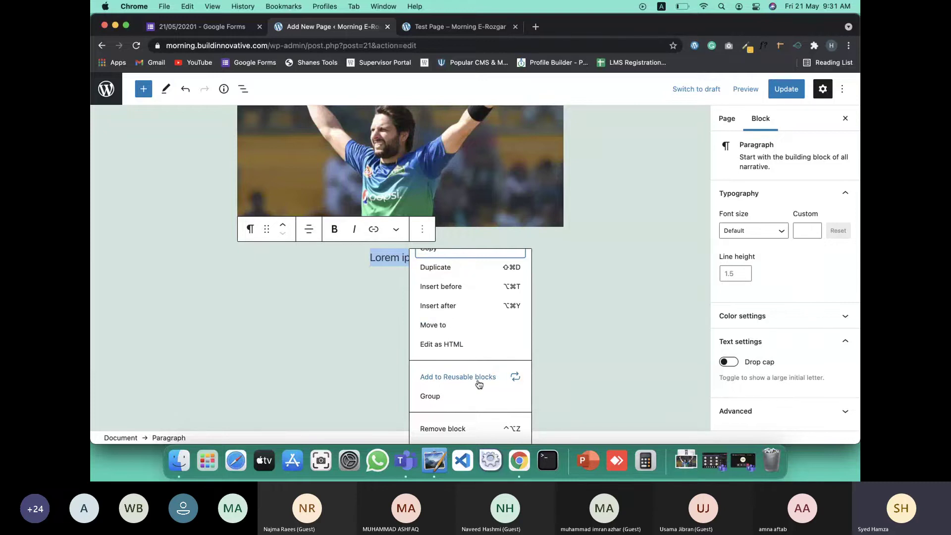
{"action": "scroll", "coordinate": [515, 382], "scroll_direction": "down", "scroll_amount": 1}
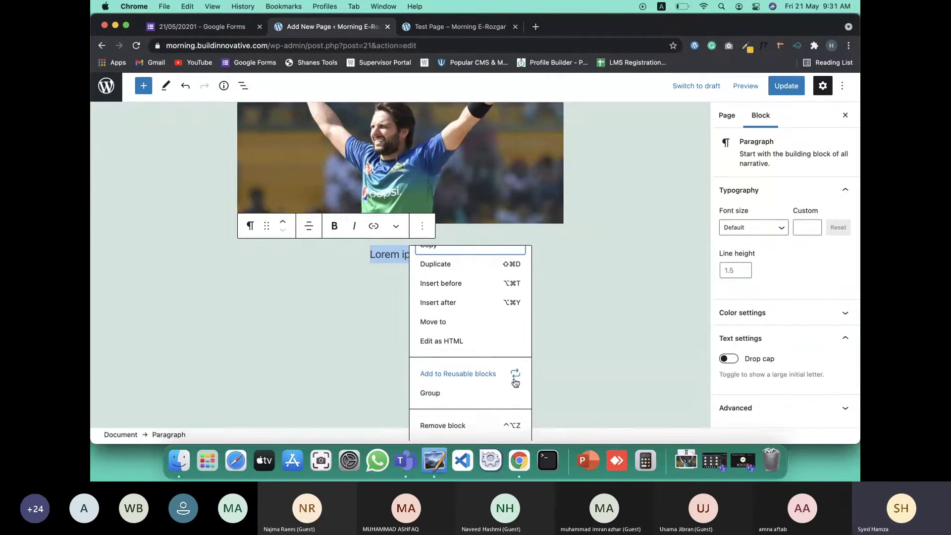
{"action": "left_click", "coordinate": [404, 343]}
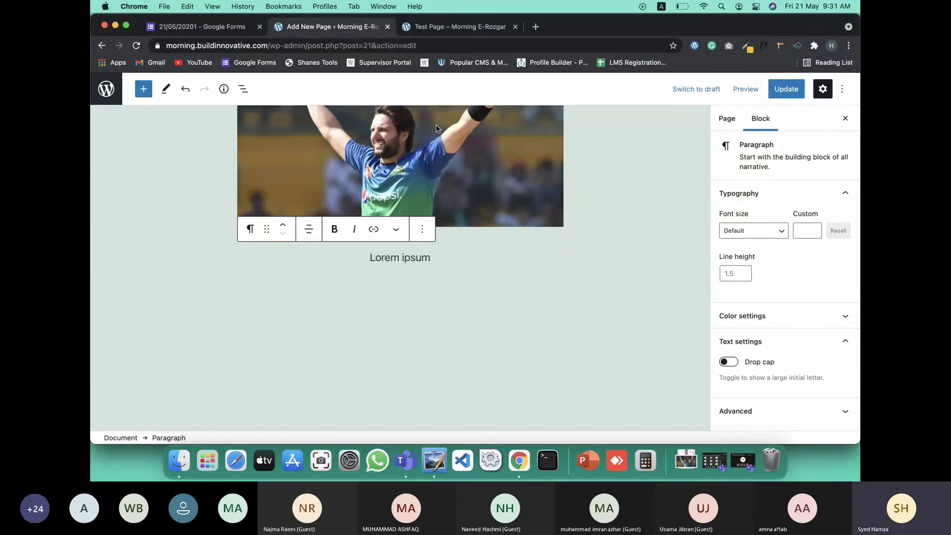
{"action": "scroll", "coordinate": [445, 196], "scroll_direction": "up", "scroll_amount": 10}
{"action": "scroll", "coordinate": [445, 203], "scroll_direction": "down", "scroll_amount": 10}
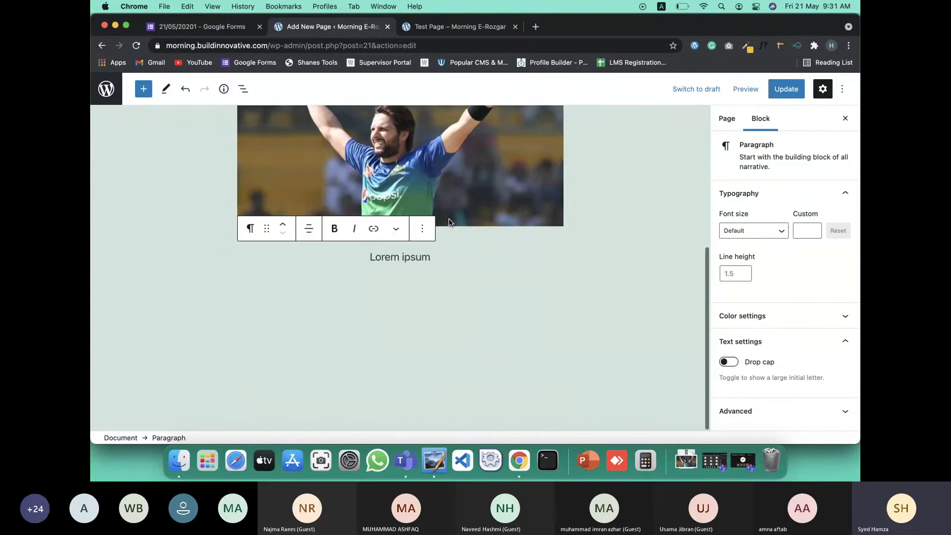
{"action": "scroll", "coordinate": [449, 222], "scroll_direction": "up", "scroll_amount": 2}
{"action": "scroll", "coordinate": [449, 221], "scroll_direction": "up", "scroll_amount": 8}
{"action": "scroll", "coordinate": [448, 221], "scroll_direction": "down", "scroll_amount": 13}
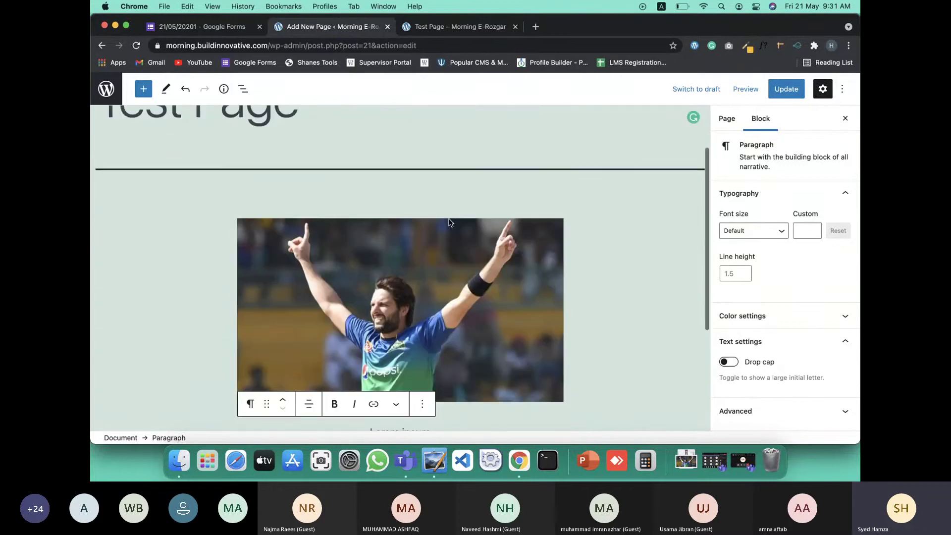
{"action": "scroll", "coordinate": [449, 221], "scroll_direction": "up", "scroll_amount": 10}
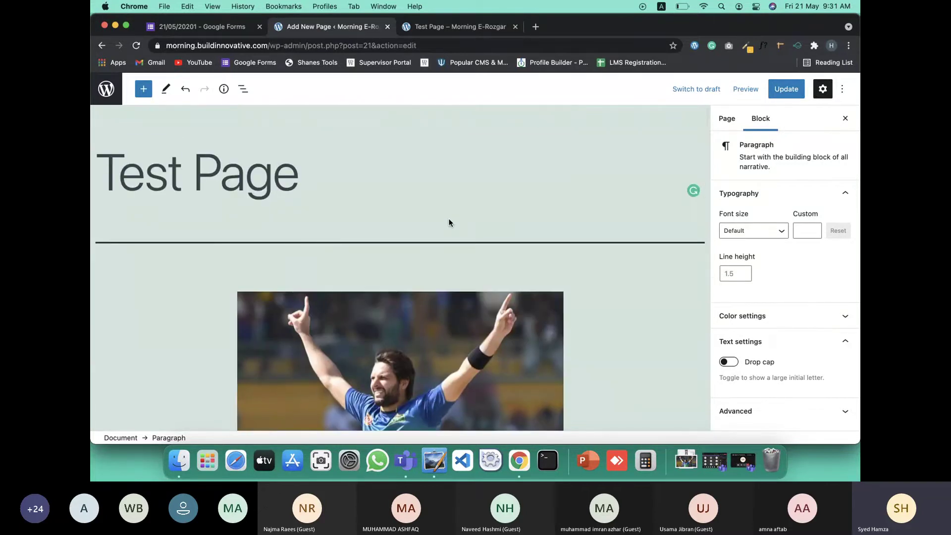
{"action": "scroll", "coordinate": [449, 221], "scroll_direction": "down", "scroll_amount": 10}
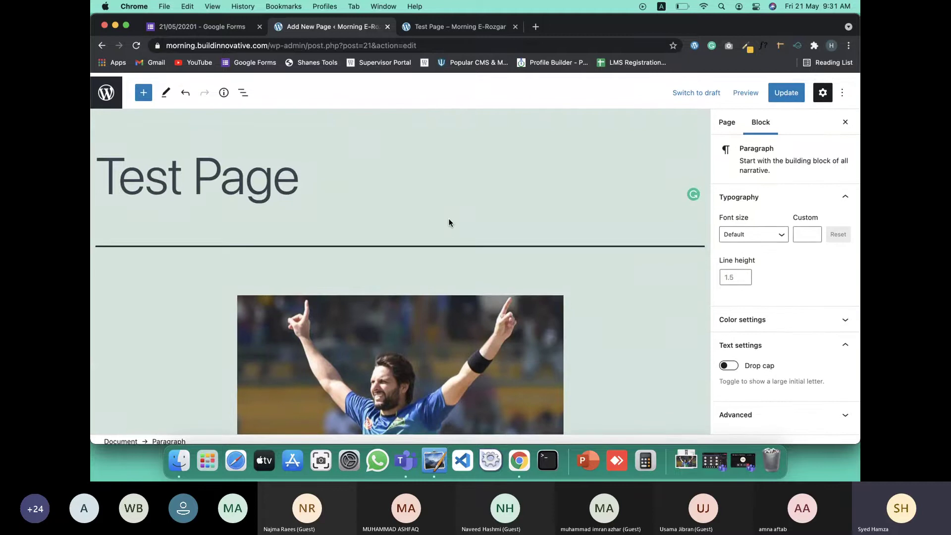
{"action": "scroll", "coordinate": [449, 222], "scroll_direction": "up", "scroll_amount": 10}
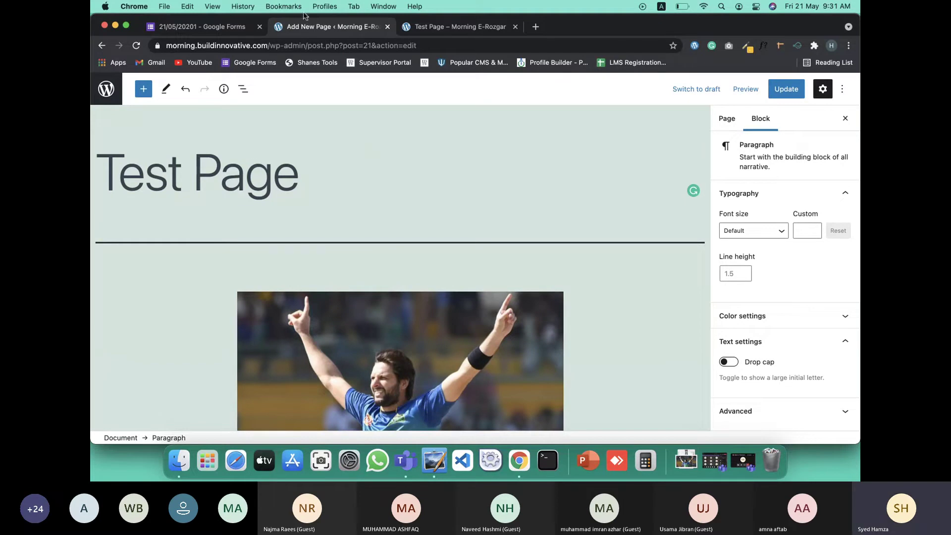
Update the Test Page, then select the image block and the Lorem ipsum paragraph.
{"action": "left_click", "coordinate": [789, 93]}
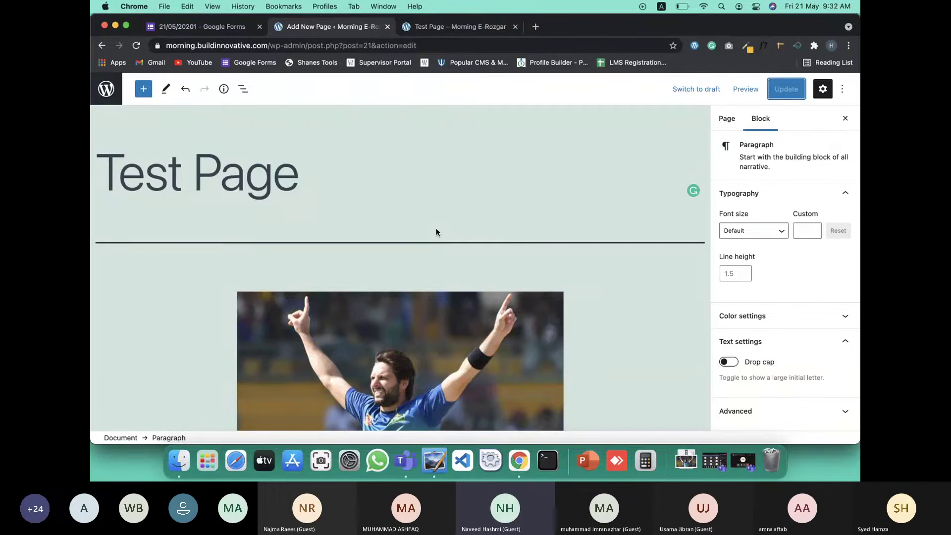
{"action": "scroll", "coordinate": [436, 228], "scroll_direction": "down", "scroll_amount": 5}
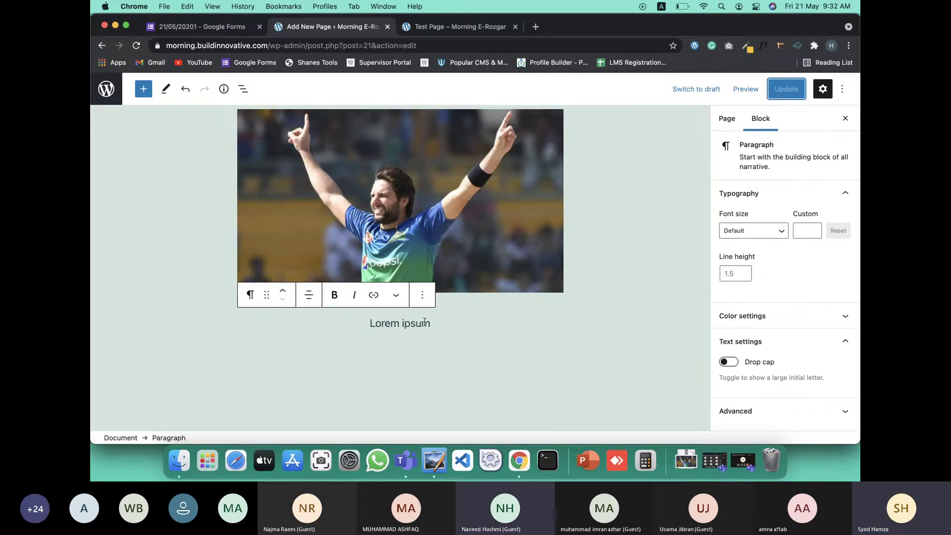
{"action": "left_click", "coordinate": [456, 274]}
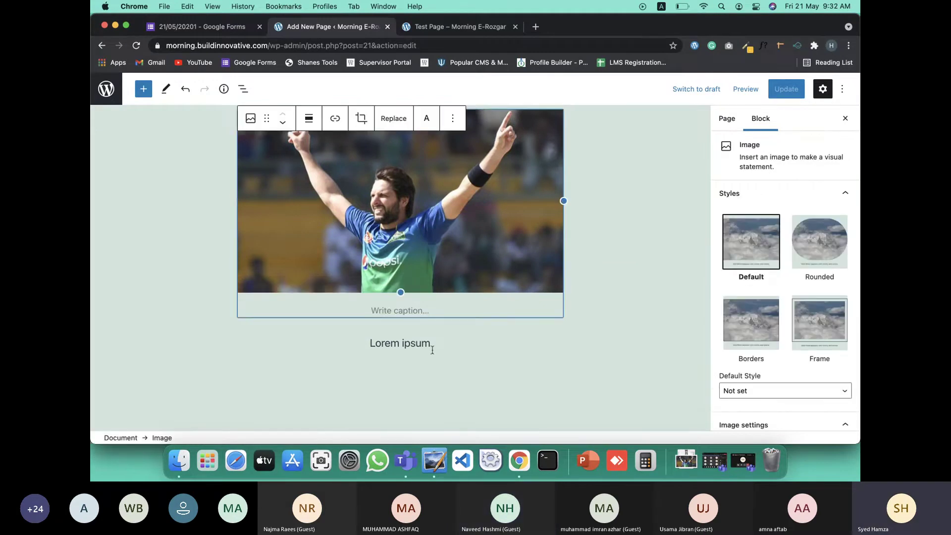
{"action": "scroll", "coordinate": [430, 360], "scroll_direction": "down", "scroll_amount": 2}
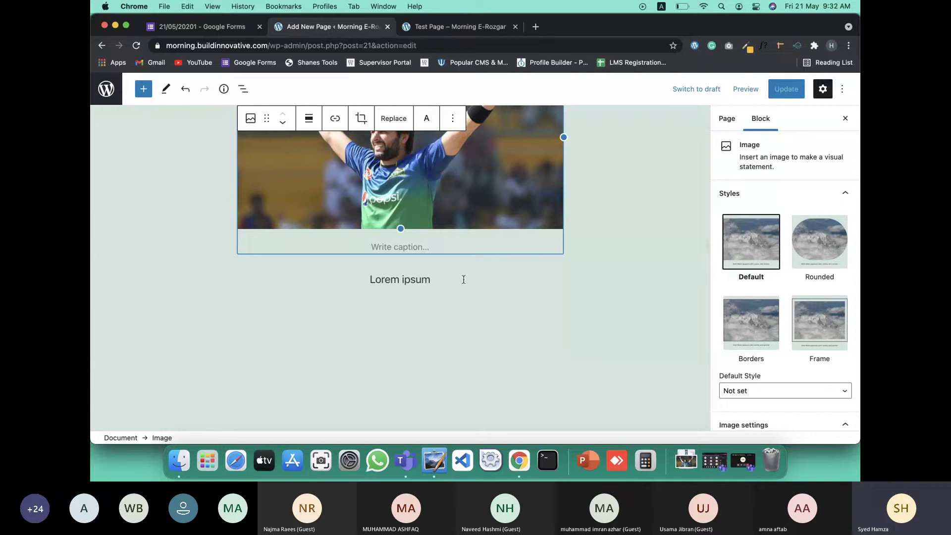
{"action": "left_click", "coordinate": [463, 279]}
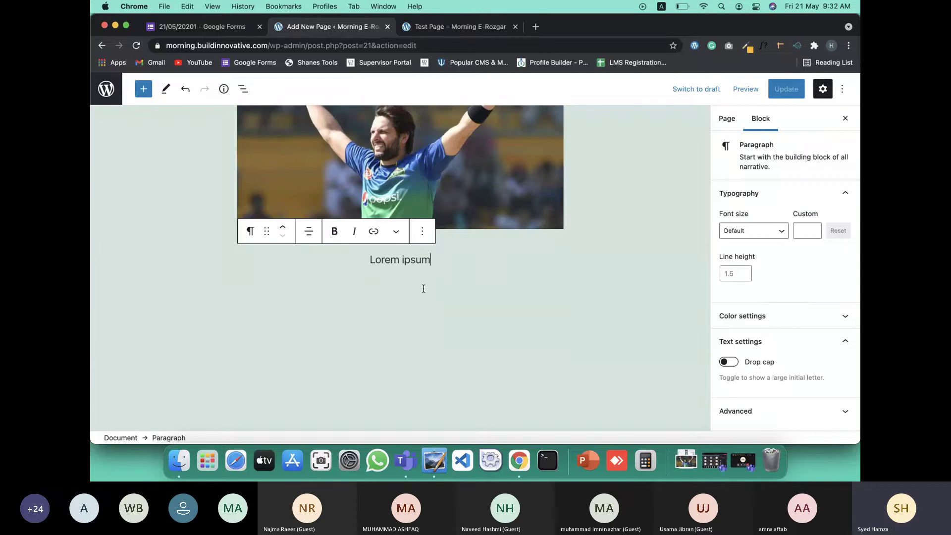
Browse the block library's Media and Design sections, then close it without adding blocks.
{"action": "left_click", "coordinate": [145, 89]}
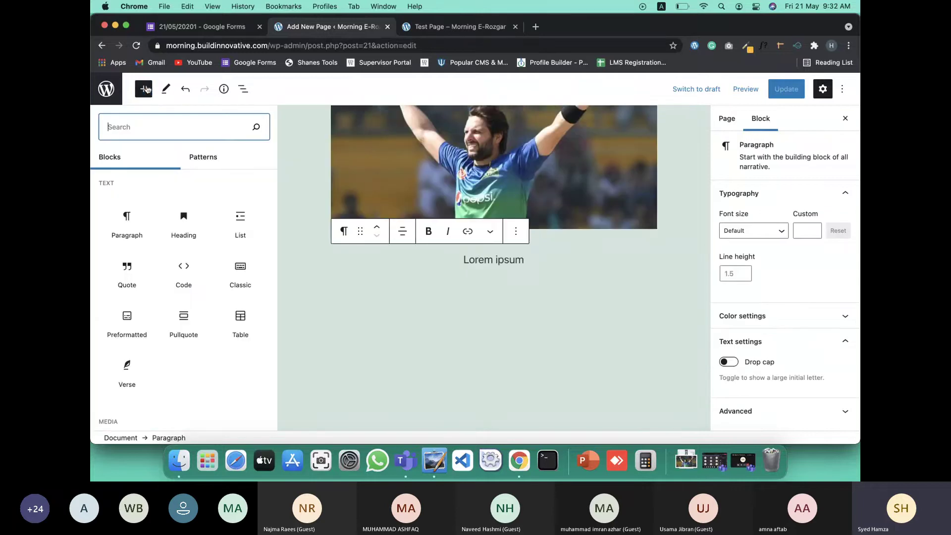
{"action": "scroll", "coordinate": [174, 292], "scroll_direction": "down", "scroll_amount": 10}
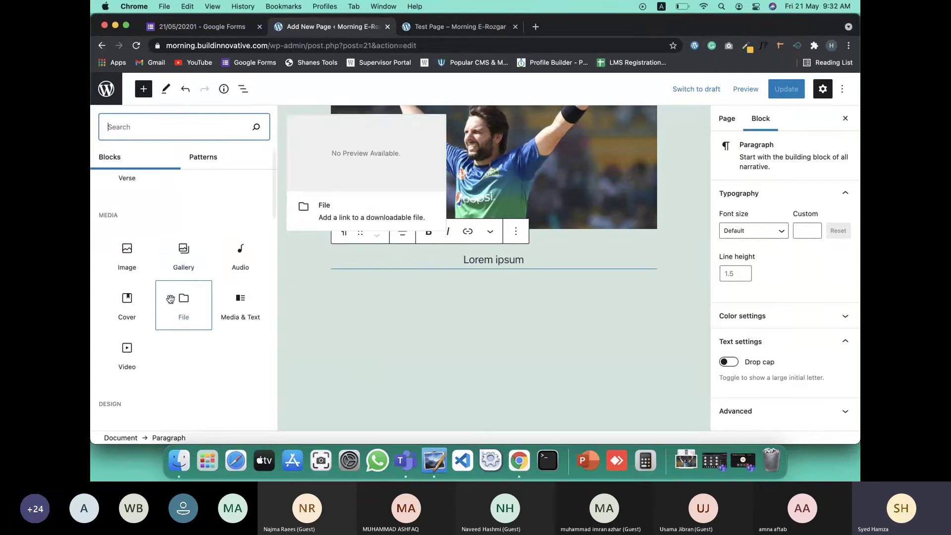
{"action": "scroll", "coordinate": [170, 300], "scroll_direction": "down", "scroll_amount": 2}
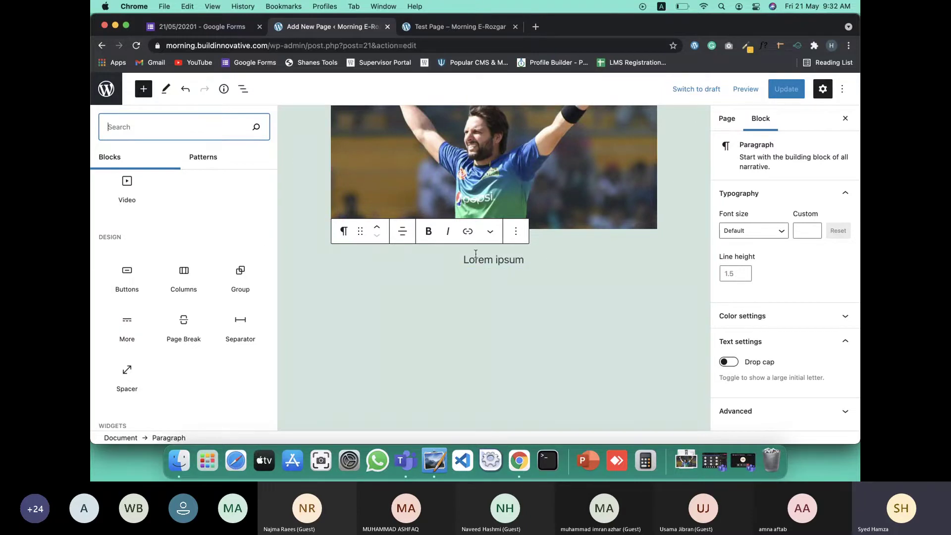
{"action": "left_click", "coordinate": [682, 207]}
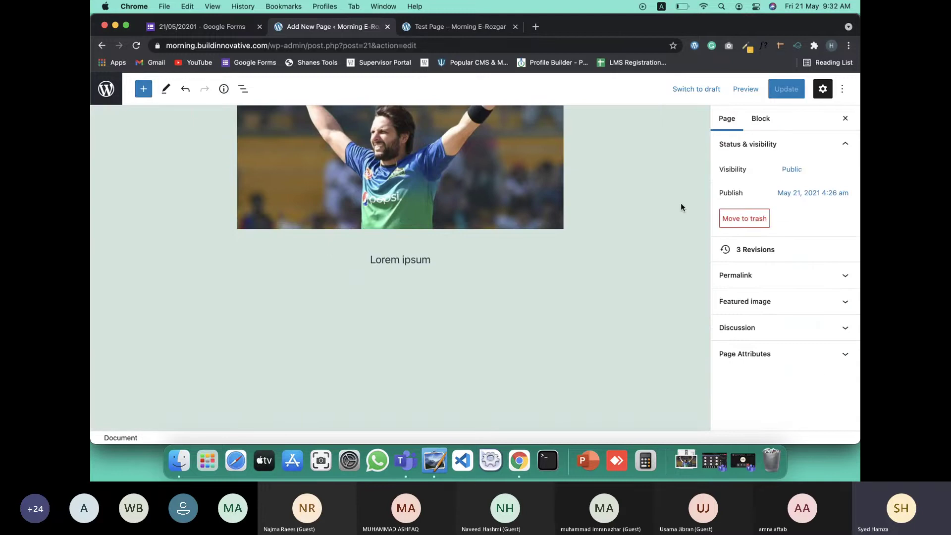
{"action": "left_click", "coordinate": [479, 169]}
{"action": "scroll", "coordinate": [426, 188], "scroll_direction": "up", "scroll_amount": 3}
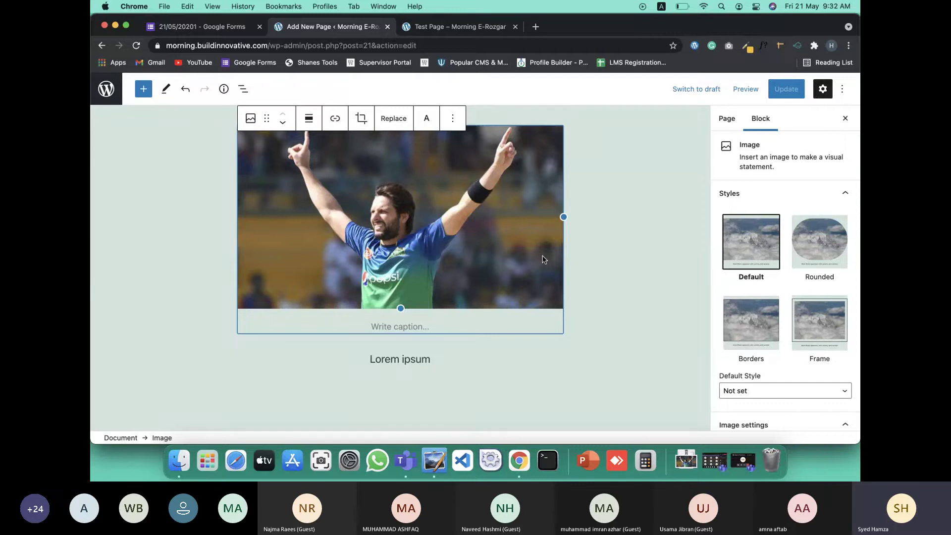
{"action": "left_click", "coordinate": [420, 357]}
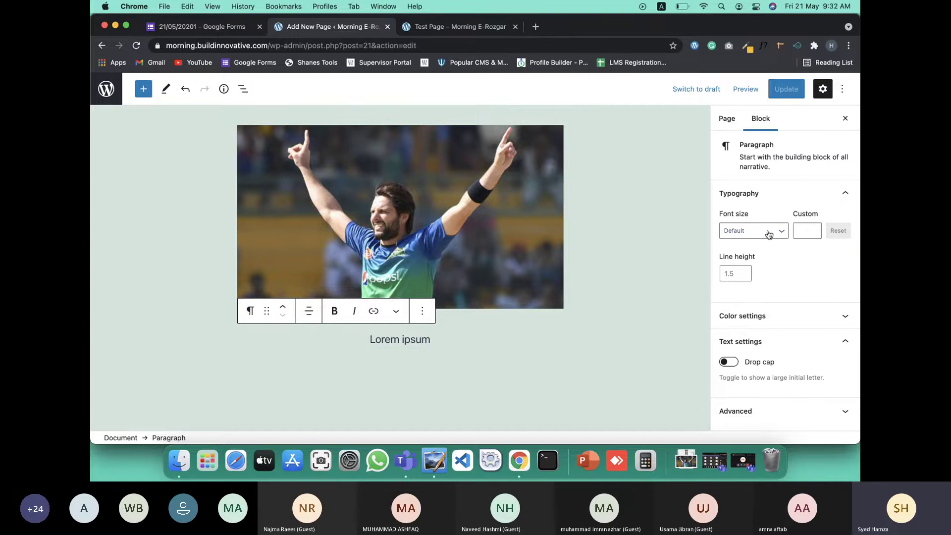
{"action": "left_click", "coordinate": [658, 299]}
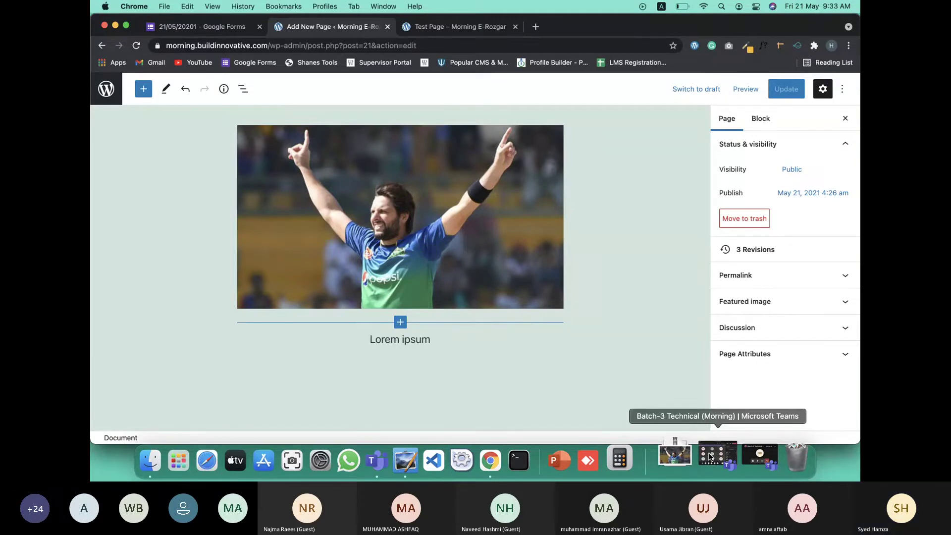
Return from Teams to the editor and exit to the Pages list showing Test Page.
{"action": "left_click", "coordinate": [714, 458]}
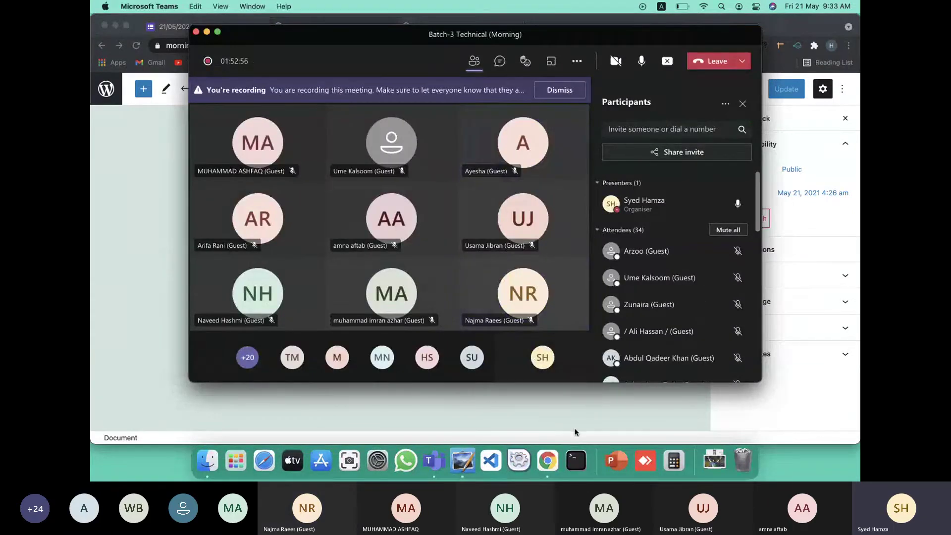
{"action": "left_click", "coordinate": [575, 433]}
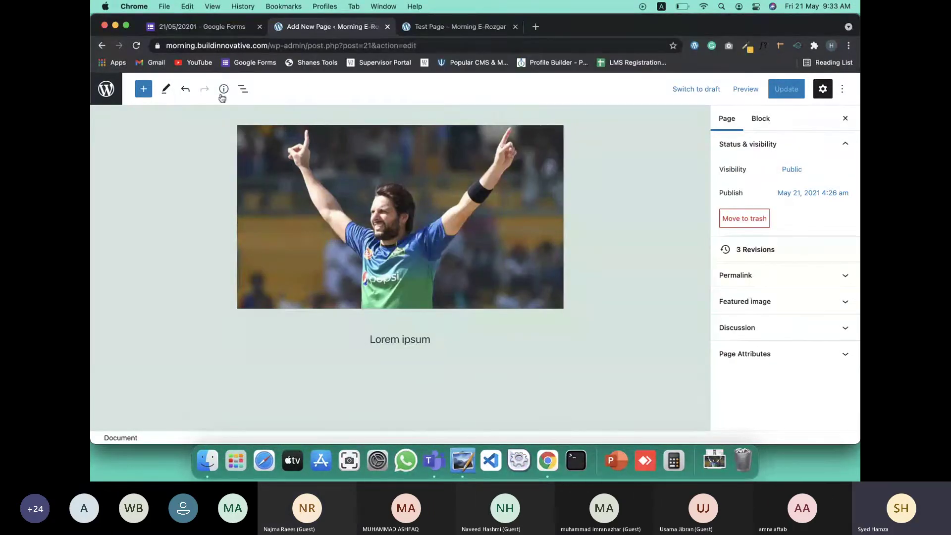
{"action": "left_click", "coordinate": [118, 97]}
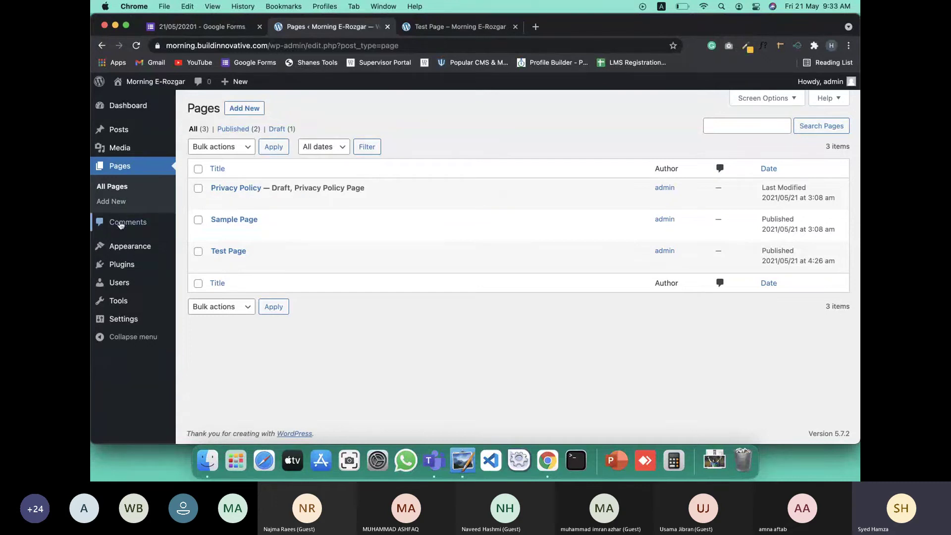
{"action": "mouse_move", "coordinate": [113, 243]}
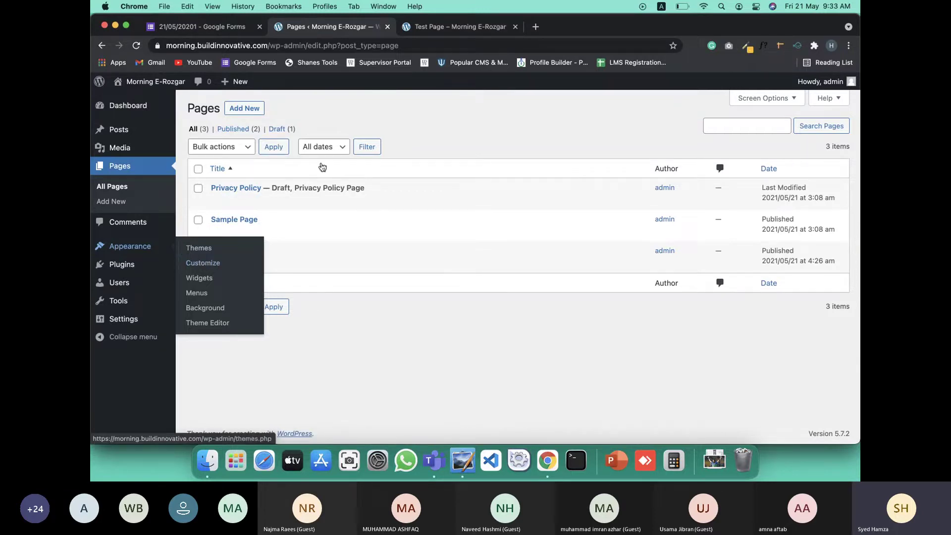
Open the live site, close the old Test Page tab, and scroll through the homepage posts.
{"action": "mouse_move", "coordinate": [174, 86]}
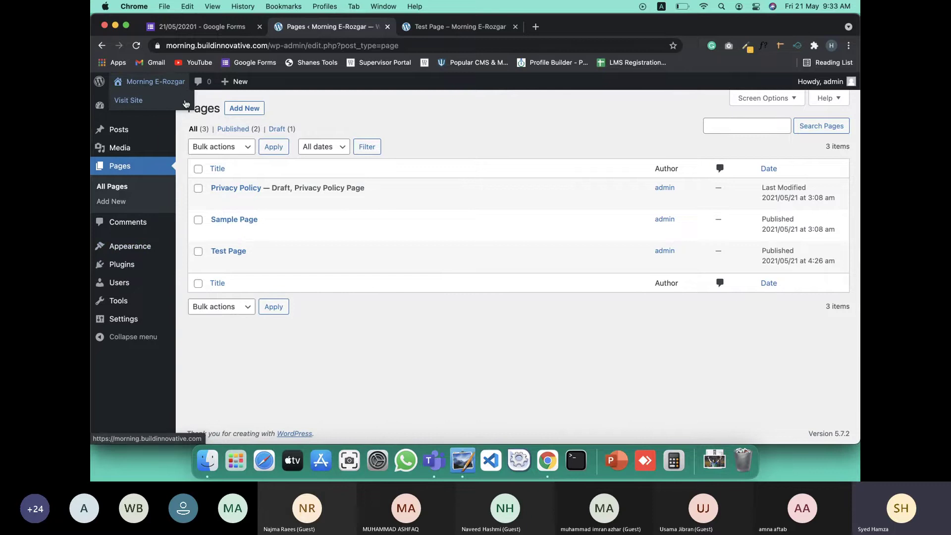
{"action": "left_click", "coordinate": [186, 101], "text": "super"}
{"action": "left_click", "coordinate": [471, 27]}
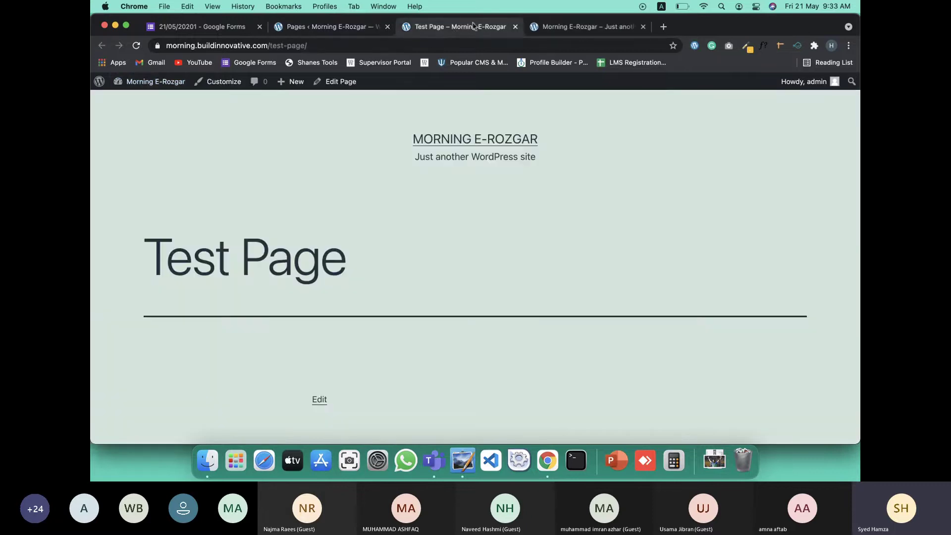
{"action": "left_click", "coordinate": [515, 27]}
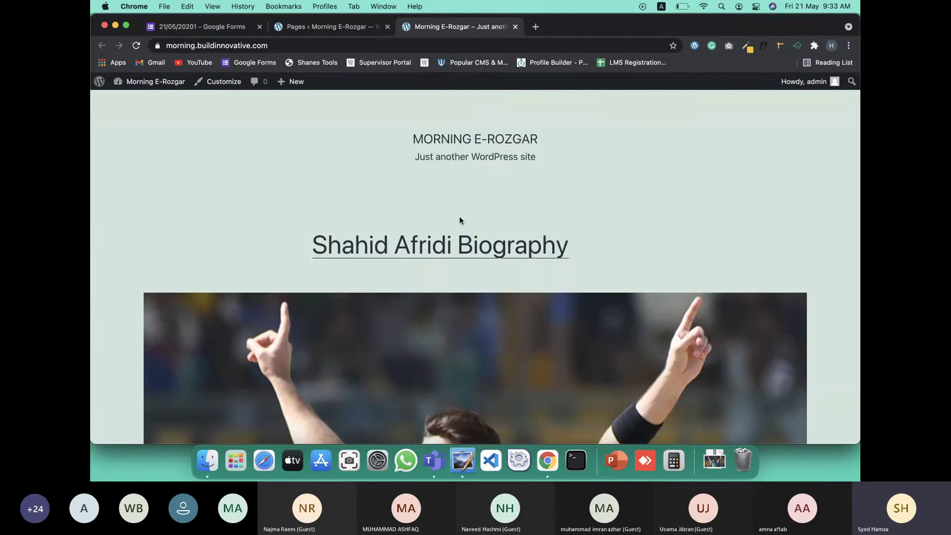
{"action": "scroll", "coordinate": [459, 216], "scroll_direction": "down", "scroll_amount": 5}
{"action": "scroll", "coordinate": [460, 221], "scroll_direction": "down", "scroll_amount": 15}
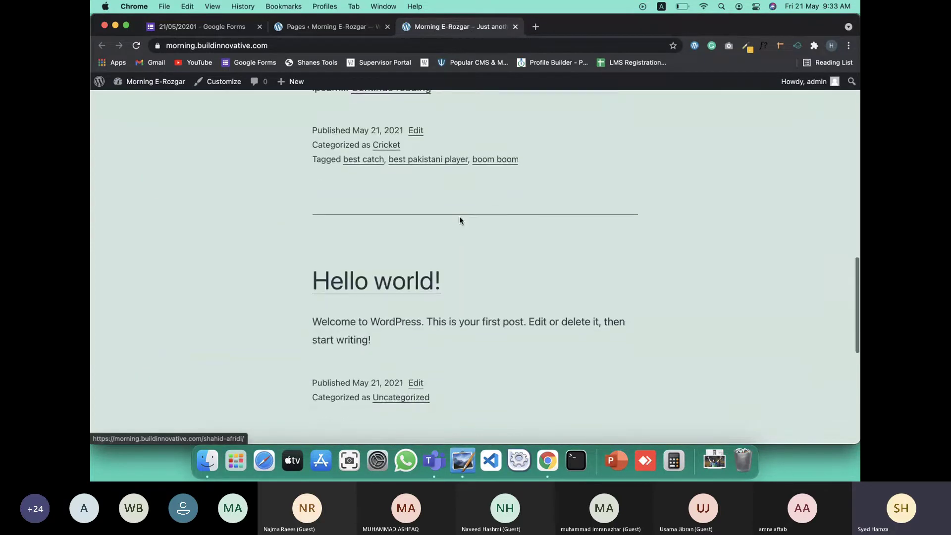
{"action": "scroll", "coordinate": [460, 220], "scroll_direction": "up", "scroll_amount": 20}
{"action": "scroll", "coordinate": [459, 220], "scroll_direction": "up", "scroll_amount": 6}
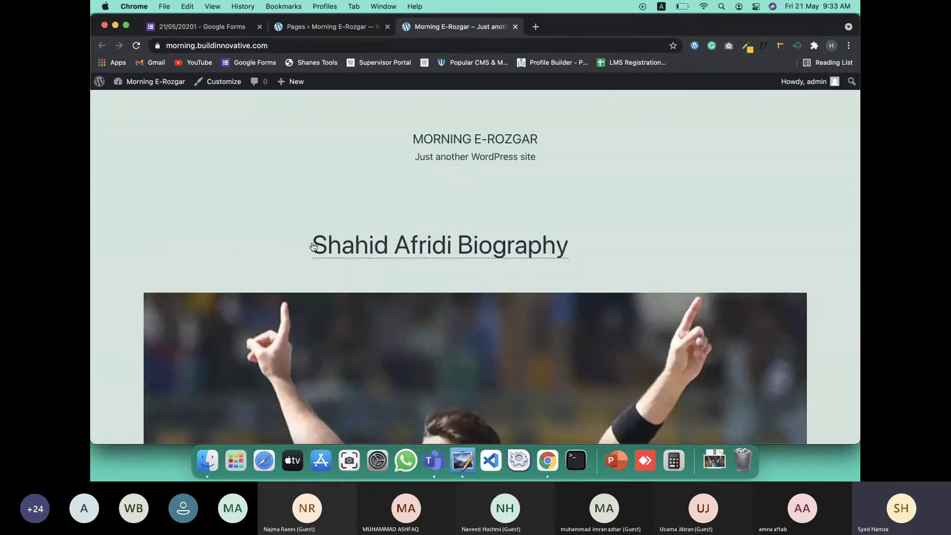
{"action": "scroll", "coordinate": [511, 255], "scroll_direction": "down", "scroll_amount": 20}
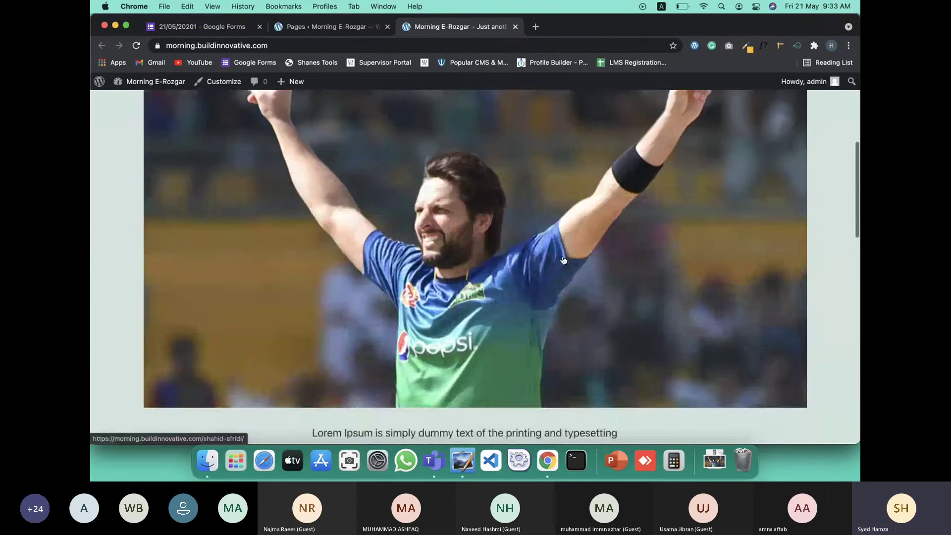
{"action": "scroll", "coordinate": [562, 258], "scroll_direction": "up", "scroll_amount": 20}
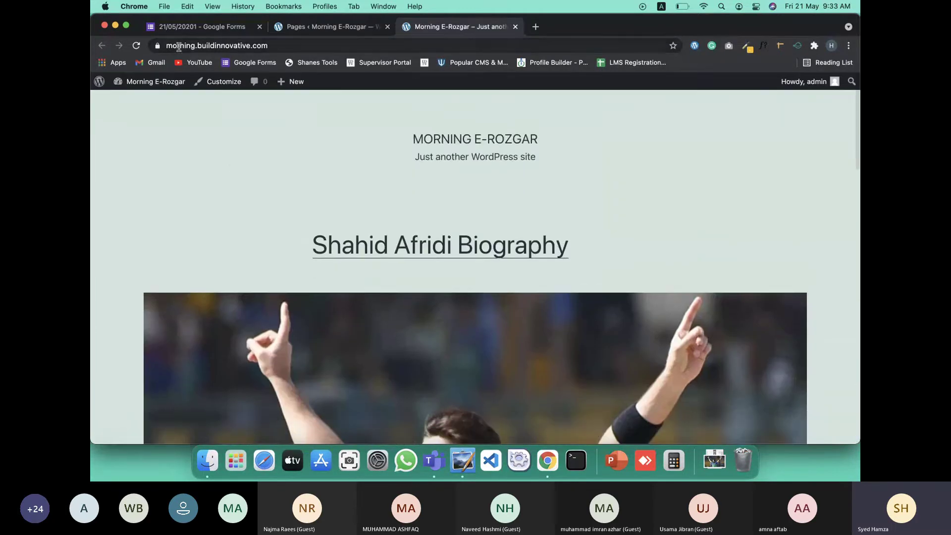
Reload the homepage from the address bar and review the Cricket and 'Hello world!' posts.
{"action": "left_click_drag", "start_coordinate": [172, 45], "coordinate": [296, 45]}
{"action": "left_click", "coordinate": [304, 46]}
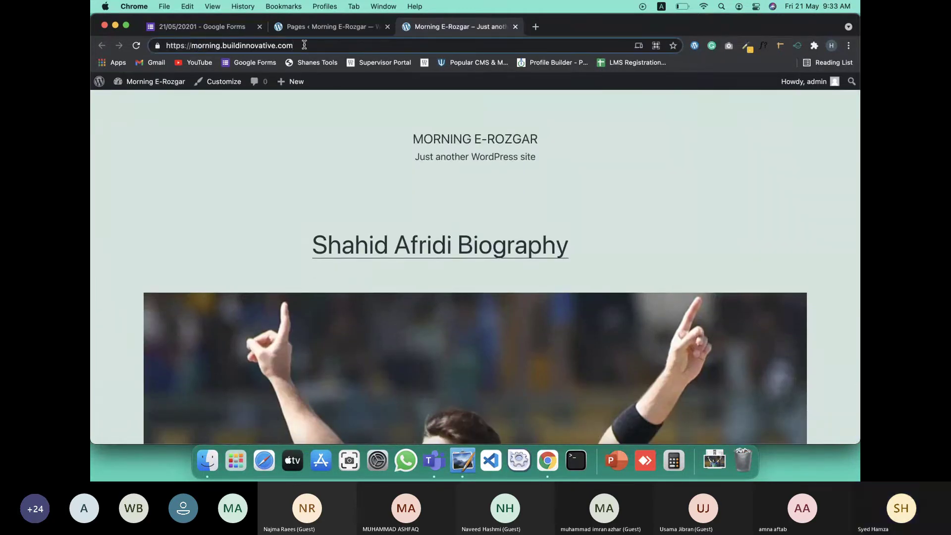
{"action": "key", "text": "Return"}
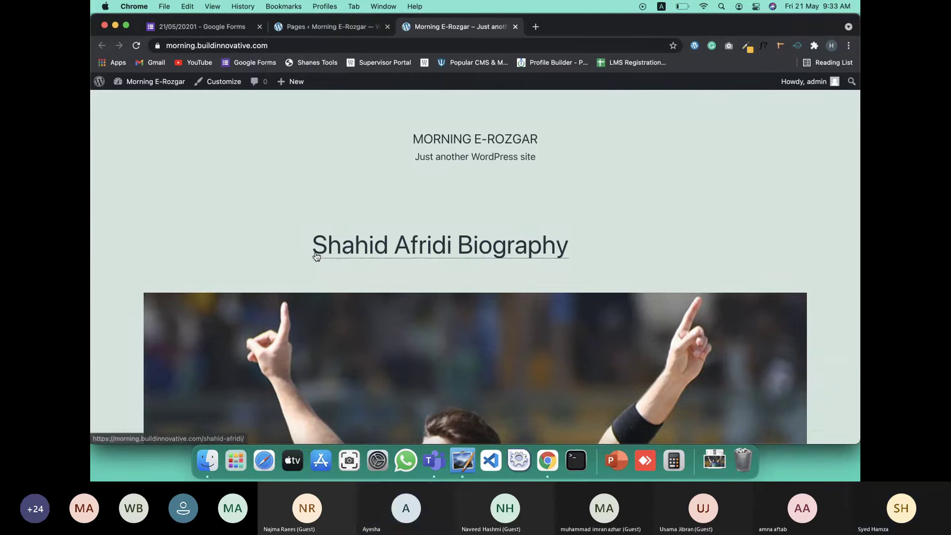
{"action": "scroll", "coordinate": [391, 212], "scroll_direction": "down", "scroll_amount": 15}
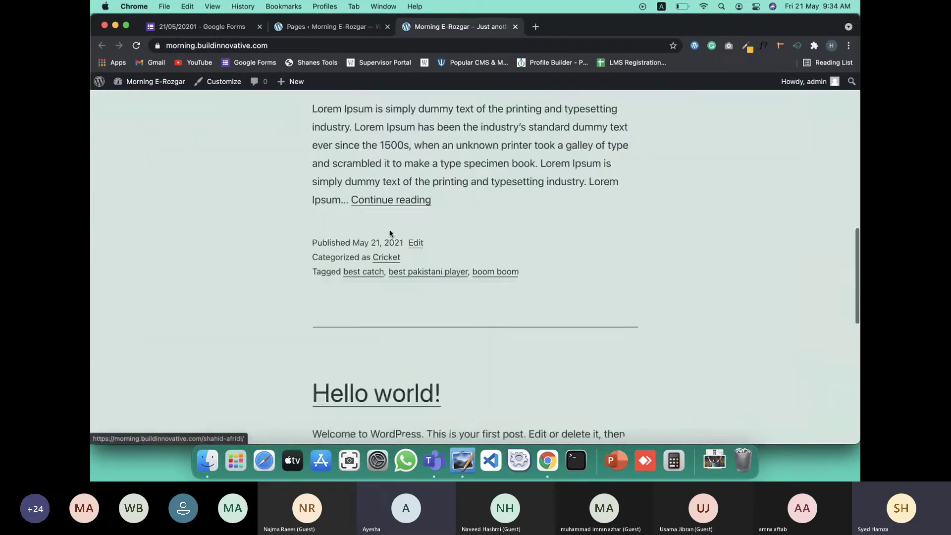
{"action": "scroll", "coordinate": [390, 233], "scroll_direction": "up", "scroll_amount": 15}
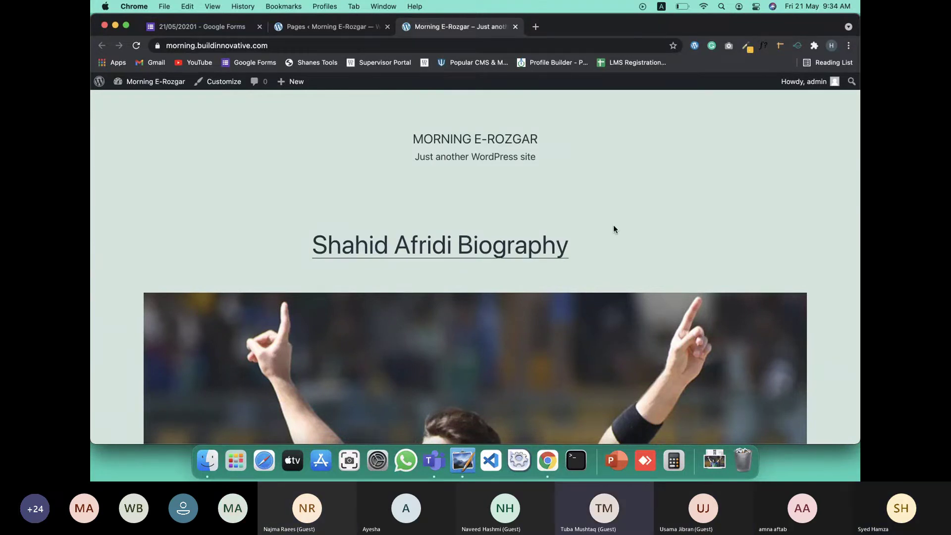
{"action": "key", "text": "super+Tab"}
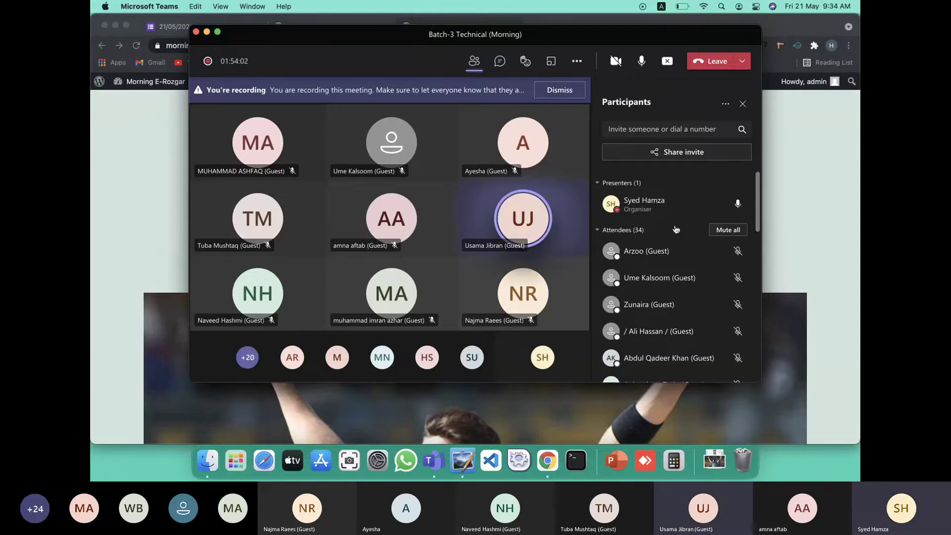
{"action": "left_click", "coordinate": [782, 186]}
{"action": "scroll", "coordinate": [782, 188], "scroll_direction": "down", "scroll_amount": 10}
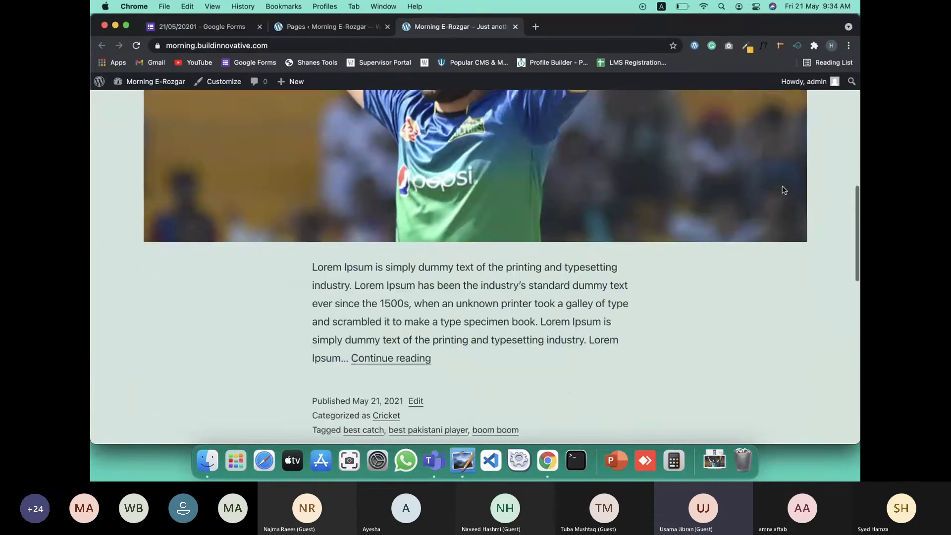
{"action": "scroll", "coordinate": [783, 190], "scroll_direction": "down", "scroll_amount": 5}
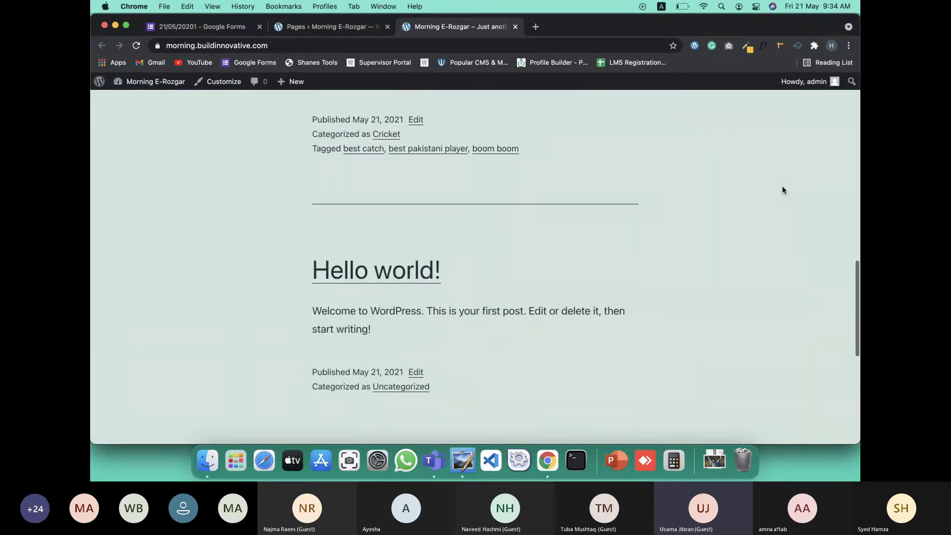
Open Settings > Reading and compare its homepage display setting with the live front page.
{"action": "left_click", "coordinate": [327, 26]}
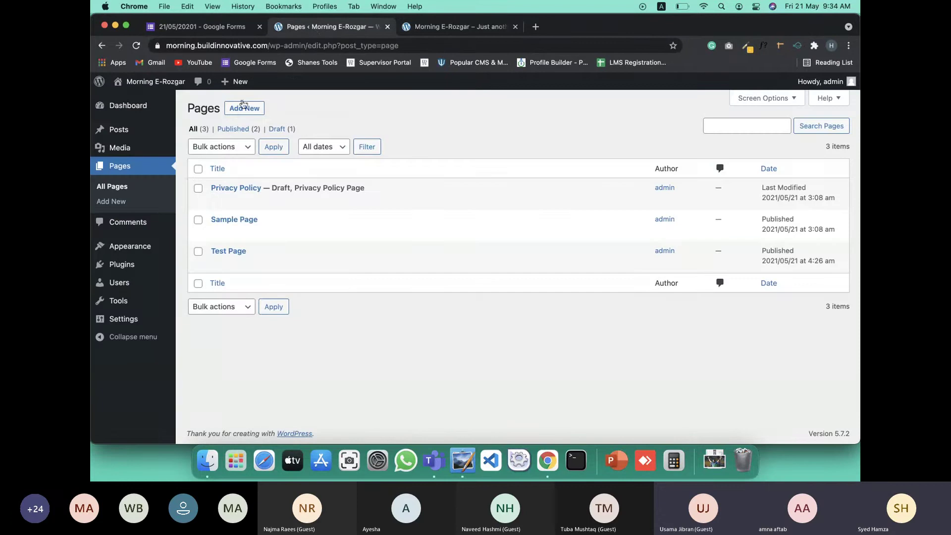
{"action": "mouse_move", "coordinate": [123, 318]}
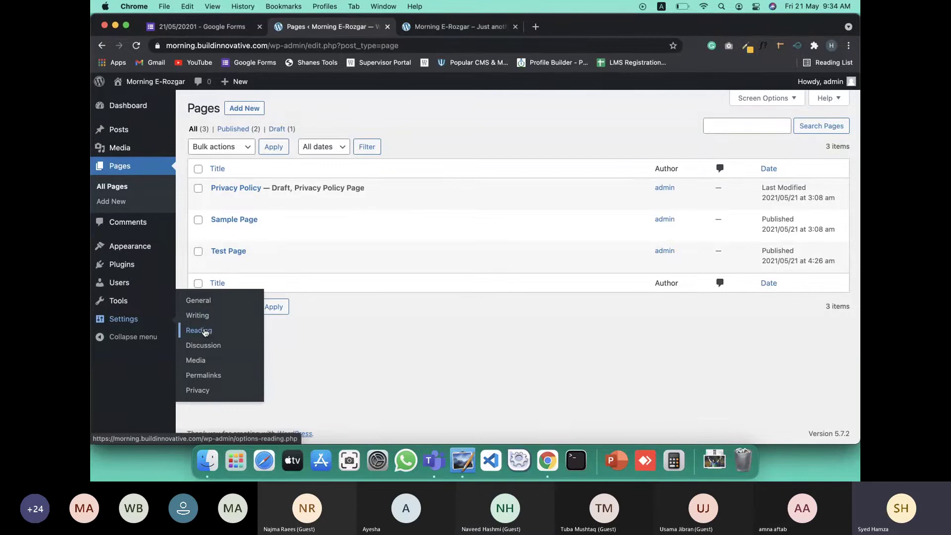
{"action": "left_click", "coordinate": [205, 331]}
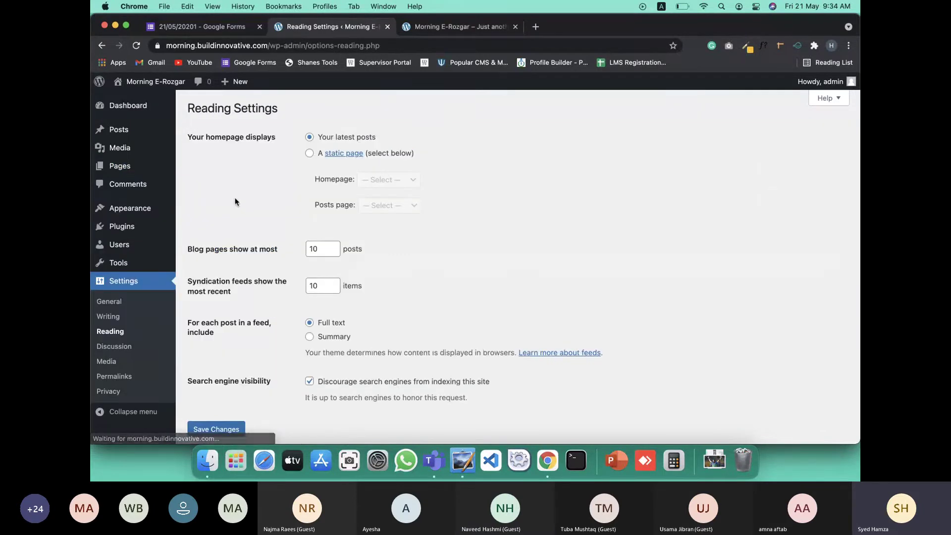
{"action": "left_click_drag", "start_coordinate": [188, 137], "coordinate": [395, 139]}
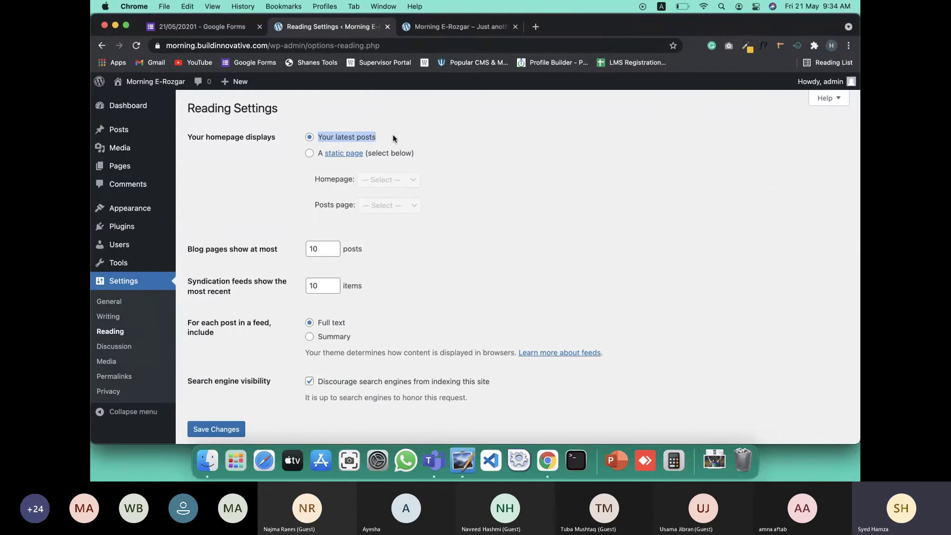
{"action": "left_click", "coordinate": [497, 31]}
{"action": "scroll", "coordinate": [522, 176], "scroll_direction": "up", "scroll_amount": 15}
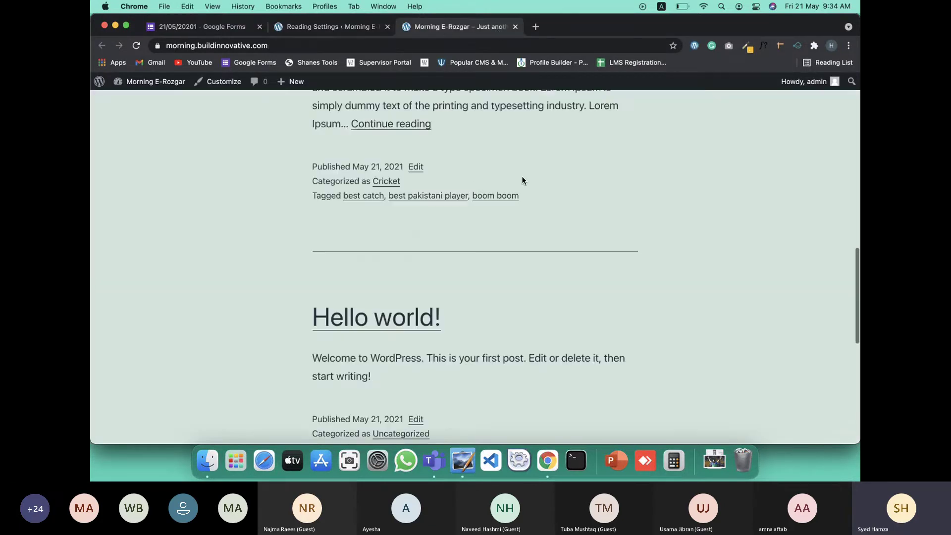
{"action": "key", "text": "super+Tab"}
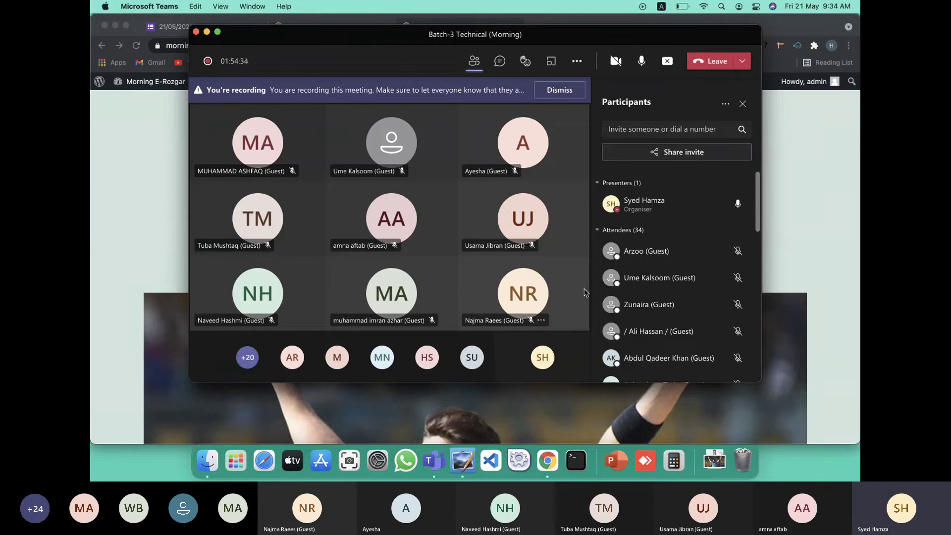
{"action": "left_click", "coordinate": [765, 227]}
{"action": "left_click", "coordinate": [330, 27]}
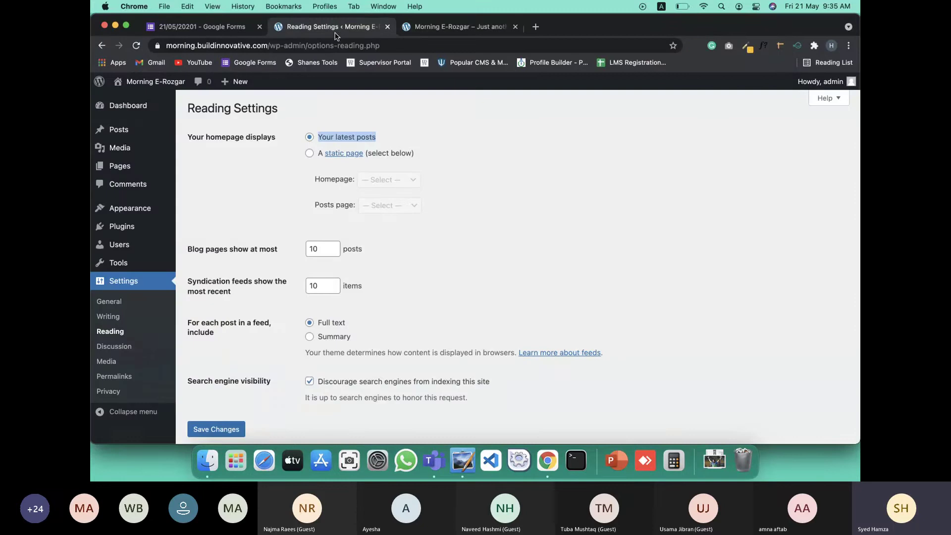
Choose 'A static page' with Test Page as Homepage and save the reading settings.
{"action": "left_click", "coordinate": [309, 153]}
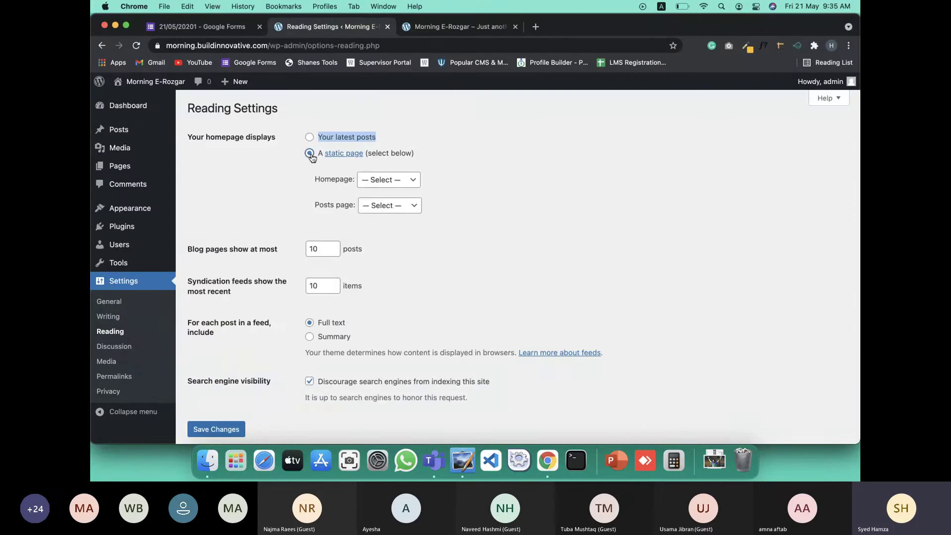
{"action": "left_click", "coordinate": [369, 186]}
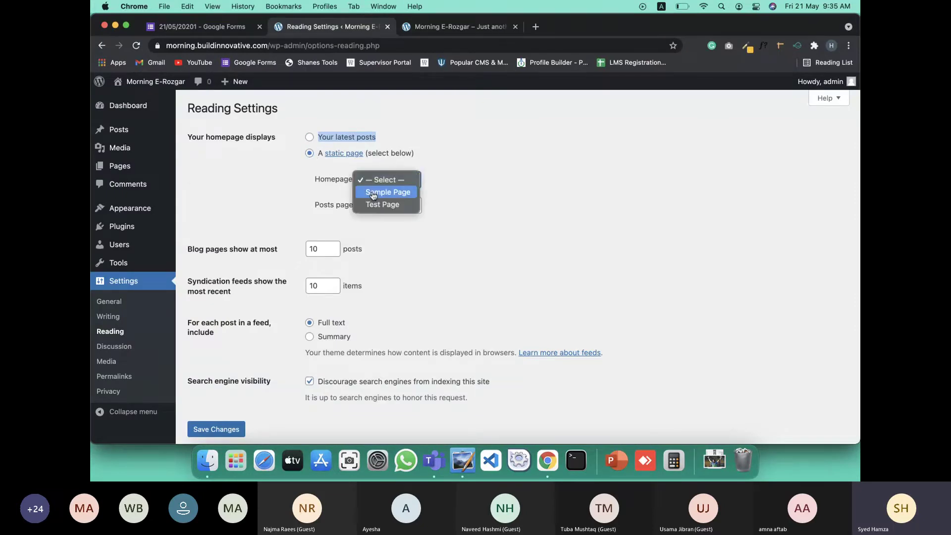
{"action": "key", "text": "Escape"}
{"action": "left_click", "coordinate": [374, 195]}
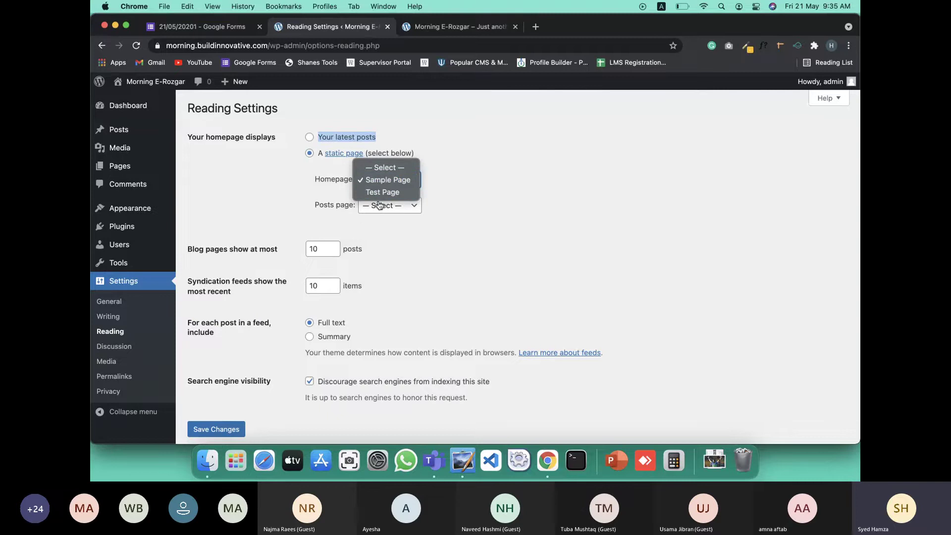
{"action": "left_click", "coordinate": [386, 193]}
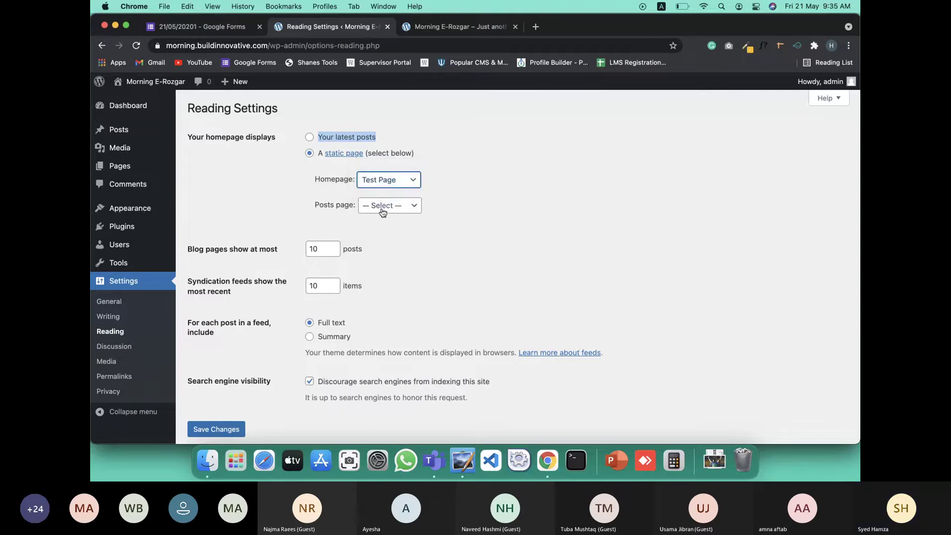
{"action": "left_click", "coordinate": [210, 433]}
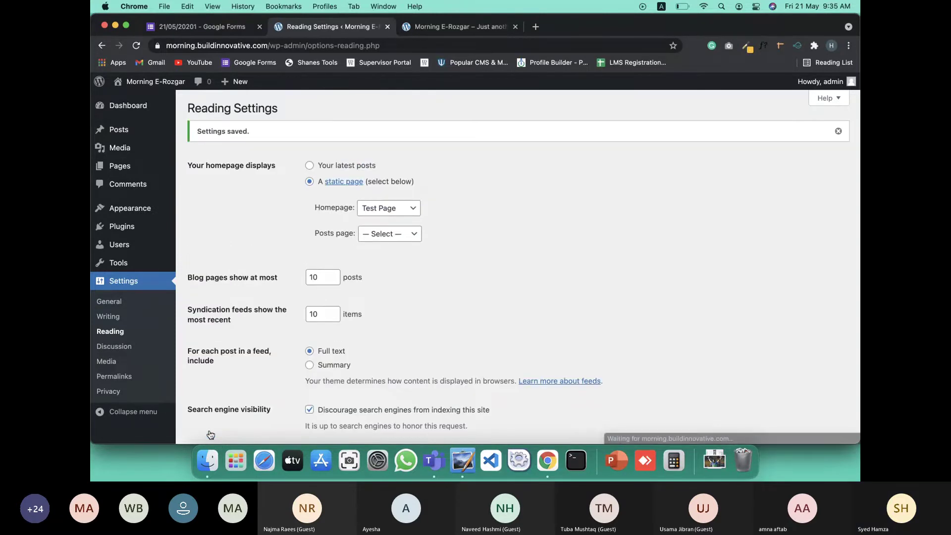
Reload the live homepage and confirm the cricketer photo now sits above the centred 'Lorem ipsum' text.
{"action": "left_click", "coordinate": [423, 28]}
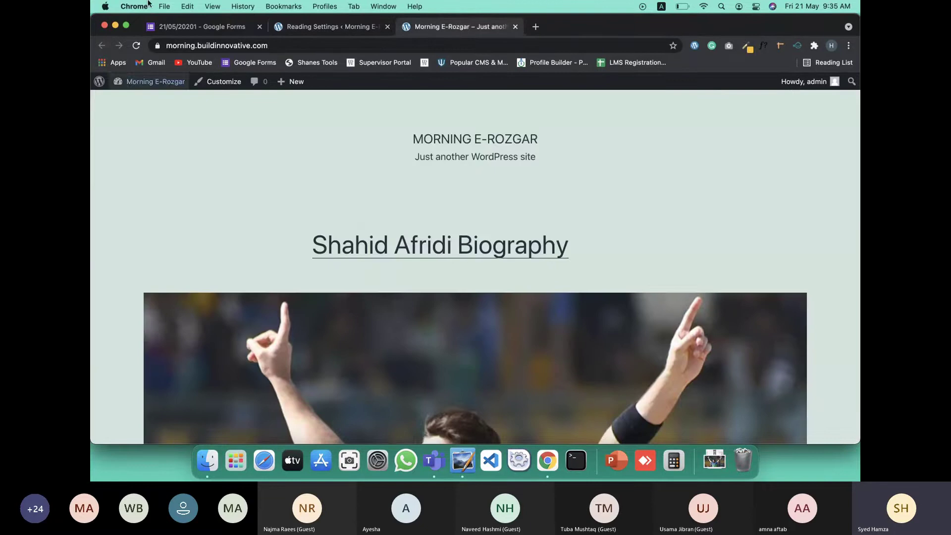
{"action": "left_click", "coordinate": [137, 45]}
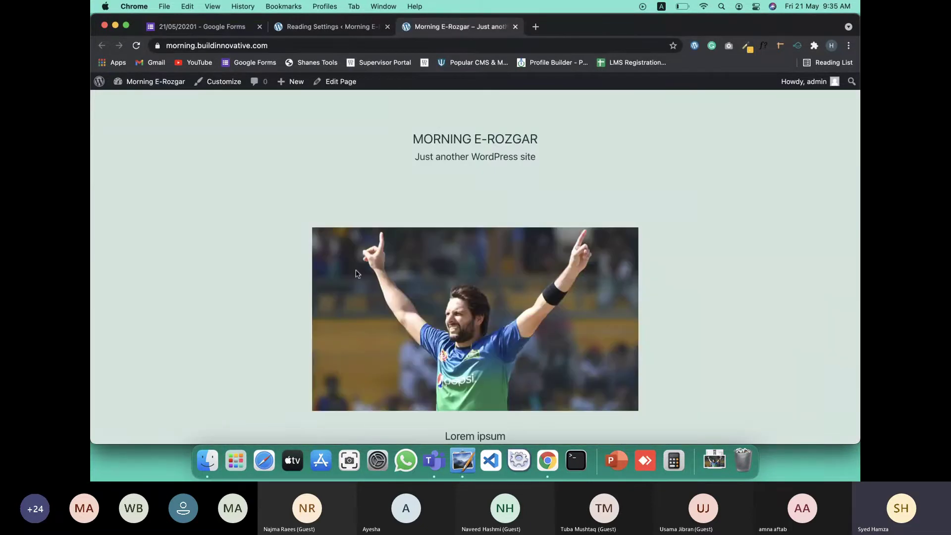
{"action": "scroll", "coordinate": [412, 307], "scroll_direction": "down", "scroll_amount": 5}
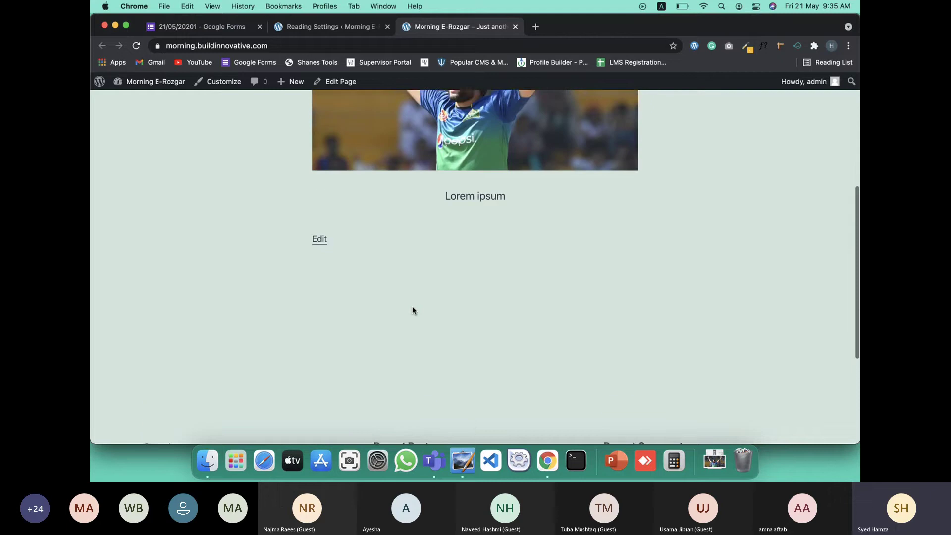
{"action": "scroll", "coordinate": [412, 311], "scroll_direction": "up", "scroll_amount": 3}
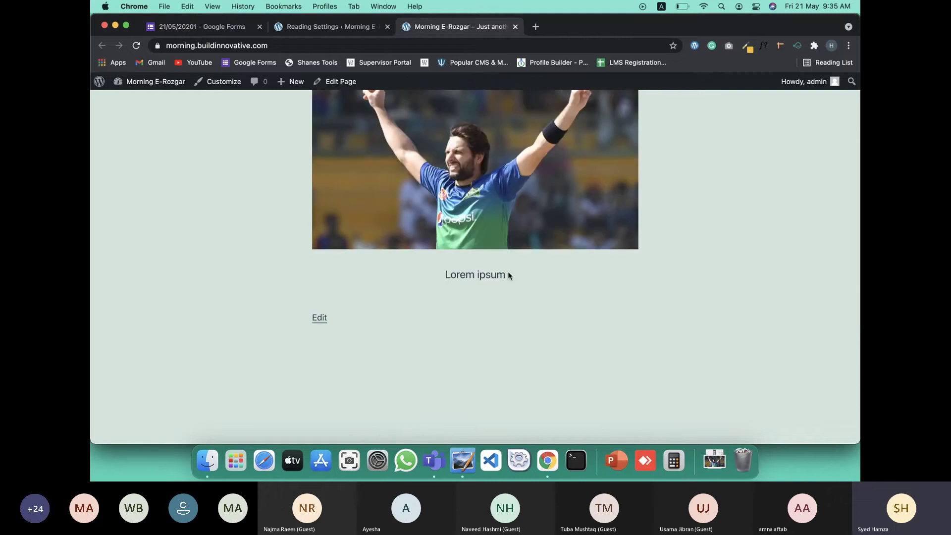
{"action": "left_click_drag", "start_coordinate": [509, 276], "coordinate": [443, 278]}
{"action": "scroll", "coordinate": [540, 352], "scroll_direction": "up", "scroll_amount": 5}
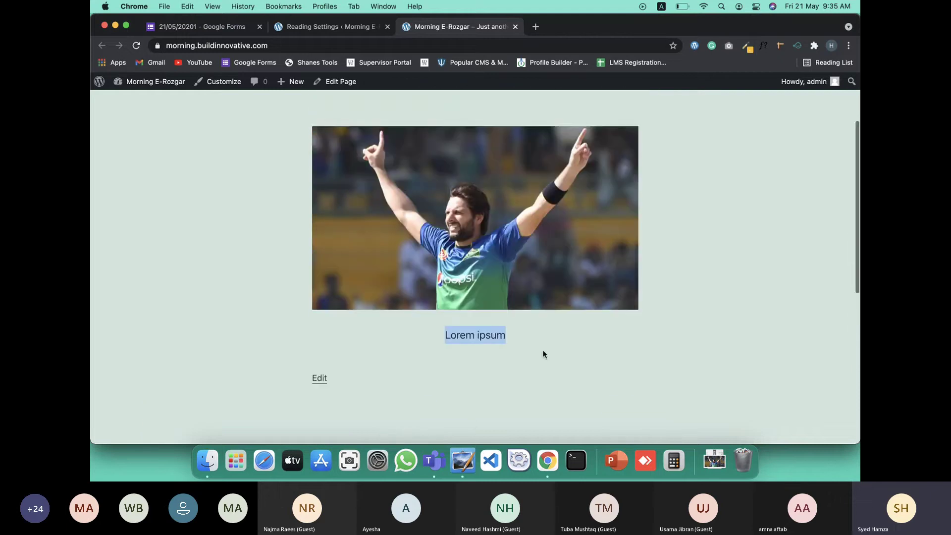
{"action": "scroll", "coordinate": [539, 352], "scroll_direction": "down", "scroll_amount": 4}
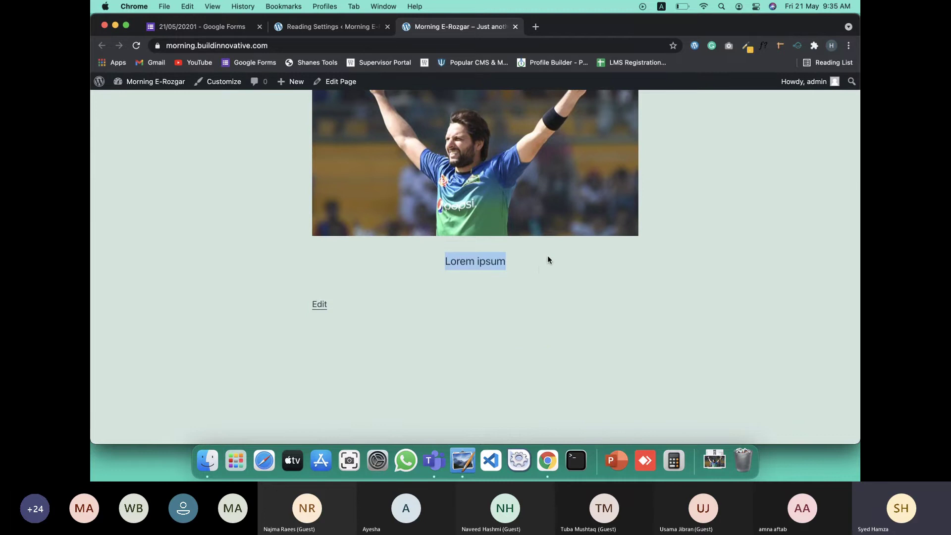
{"action": "left_click", "coordinate": [512, 263]}
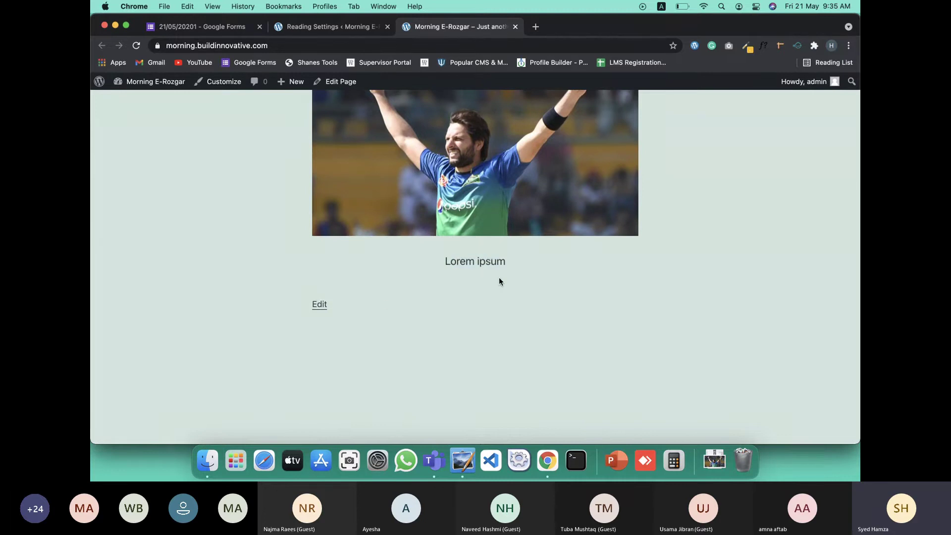
{"action": "scroll", "coordinate": [505, 287], "scroll_direction": "up", "scroll_amount": 4}
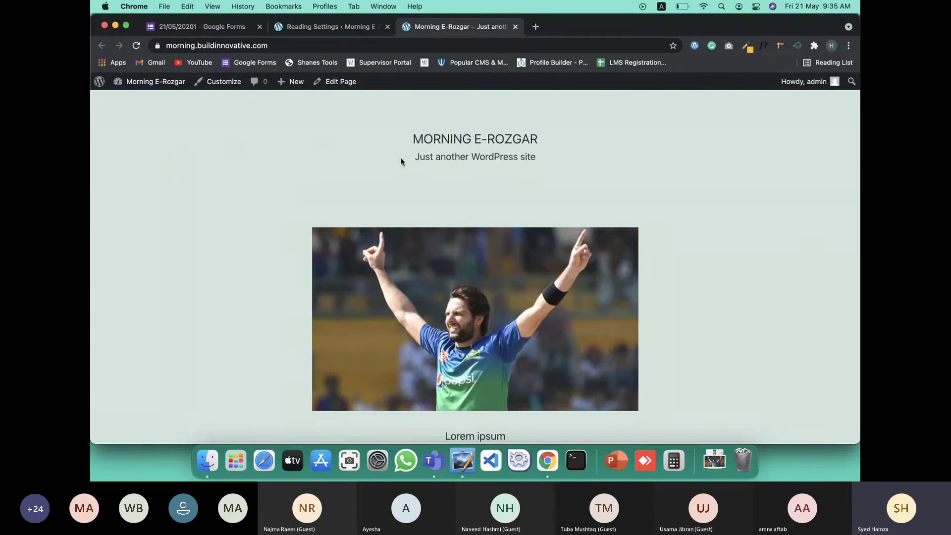
{"action": "scroll", "coordinate": [415, 165], "scroll_direction": "down", "scroll_amount": 10}
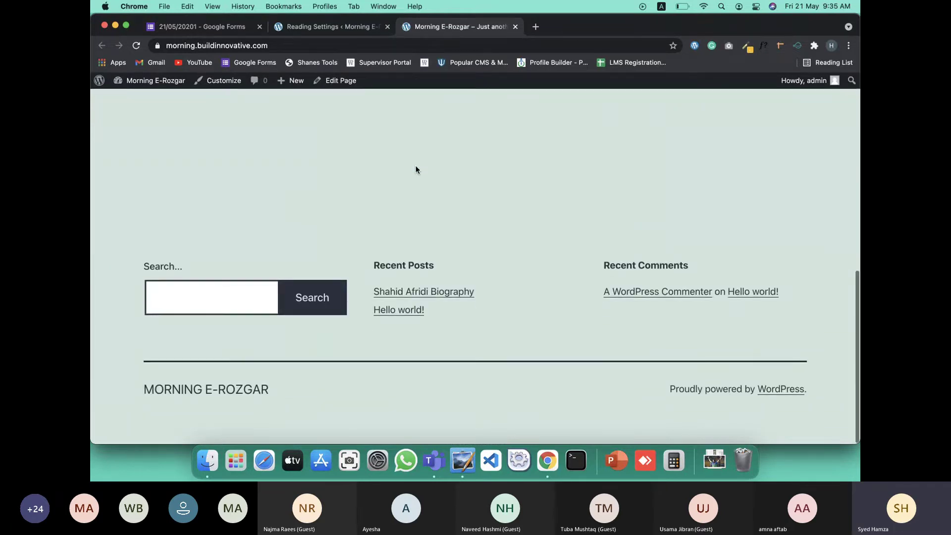
{"action": "scroll", "coordinate": [416, 166], "scroll_direction": "up", "scroll_amount": 10}
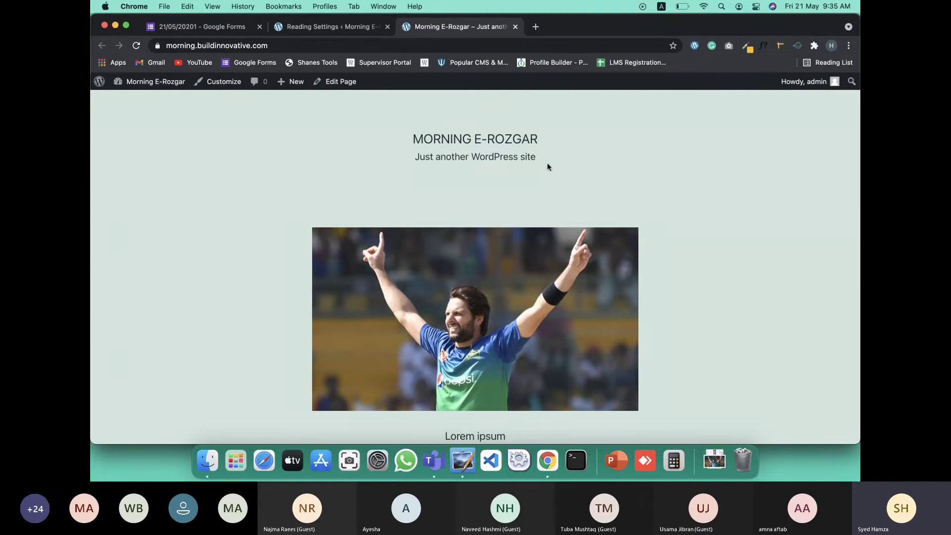
Re-save the Reading Settings, keeping Test Page as the static homepage.
{"action": "scroll", "coordinate": [471, 212], "scroll_direction": "down", "scroll_amount": 15}
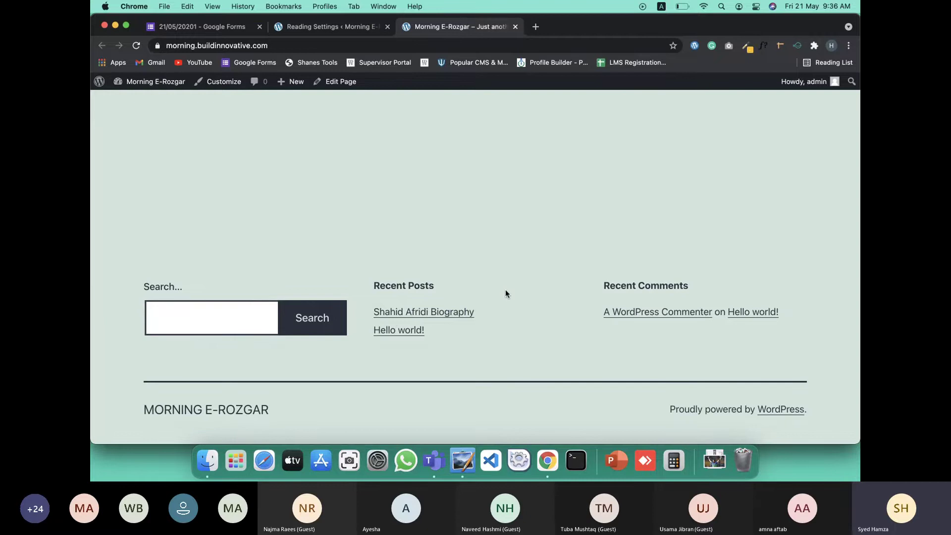
{"action": "scroll", "coordinate": [506, 289], "scroll_direction": "up", "scroll_amount": 15}
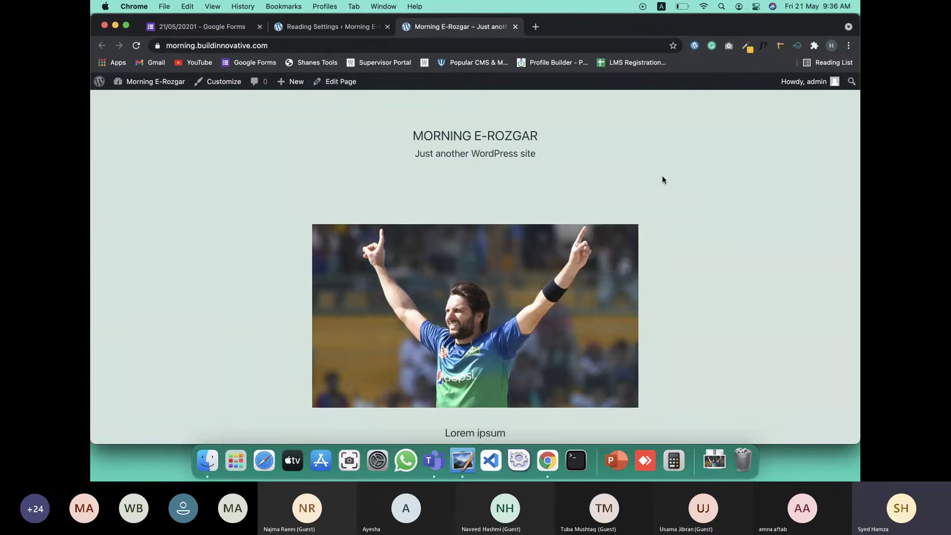
{"action": "scroll", "coordinate": [662, 177], "scroll_direction": "down", "scroll_amount": 2}
{"action": "scroll", "coordinate": [521, 198], "scroll_direction": "up", "scroll_amount": 2}
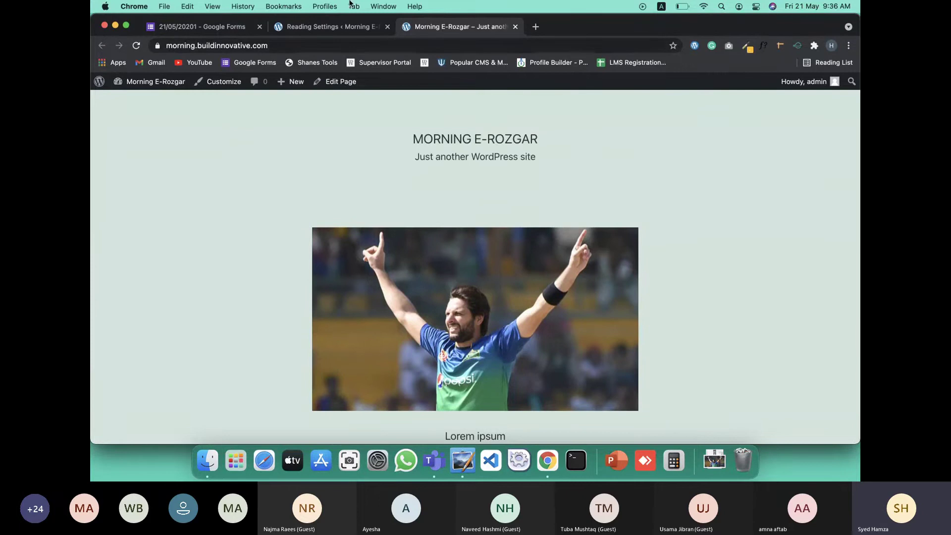
{"action": "left_click", "coordinate": [313, 25]}
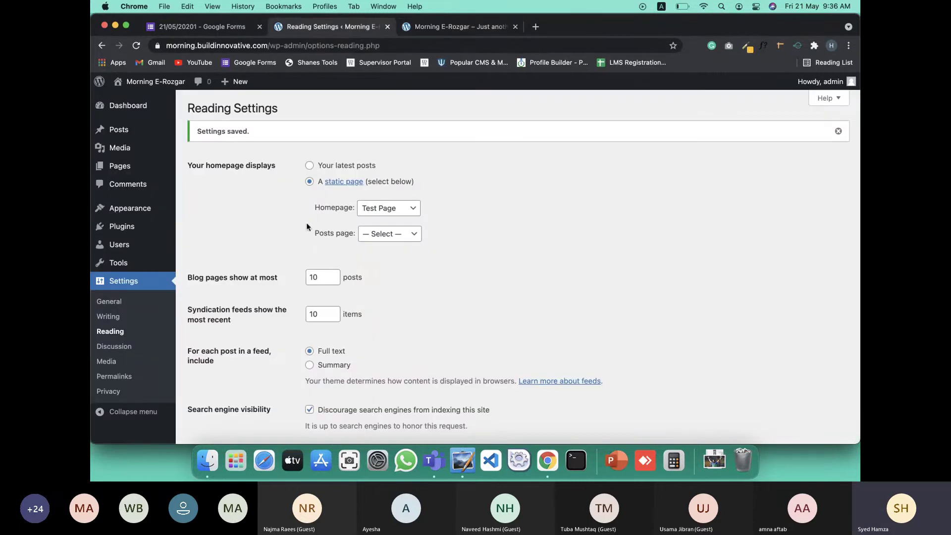
{"action": "scroll", "coordinate": [266, 241], "scroll_direction": "down", "scroll_amount": 2}
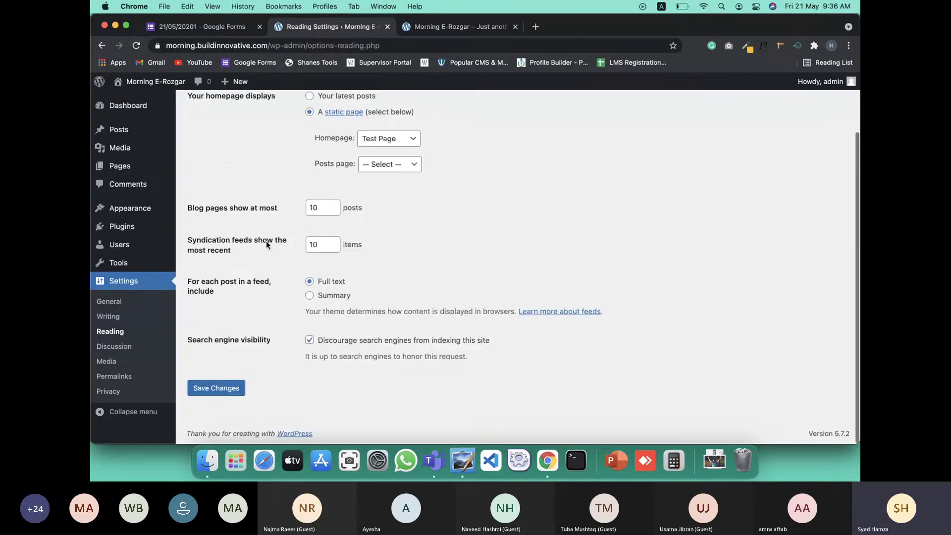
{"action": "left_click", "coordinate": [217, 388]}
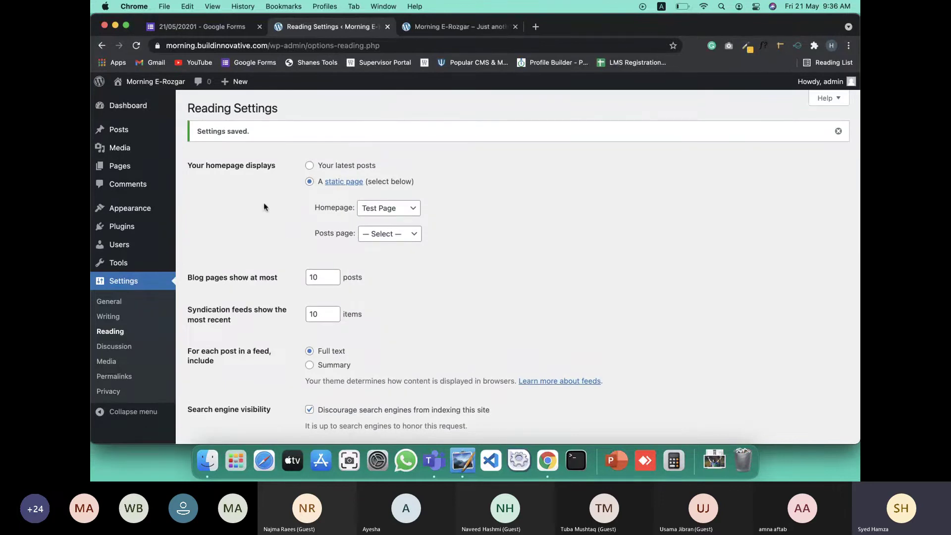
In Customize > Site Identity, toggle Display Site Title & Tagline off and back on.
{"action": "mouse_move", "coordinate": [147, 214]}
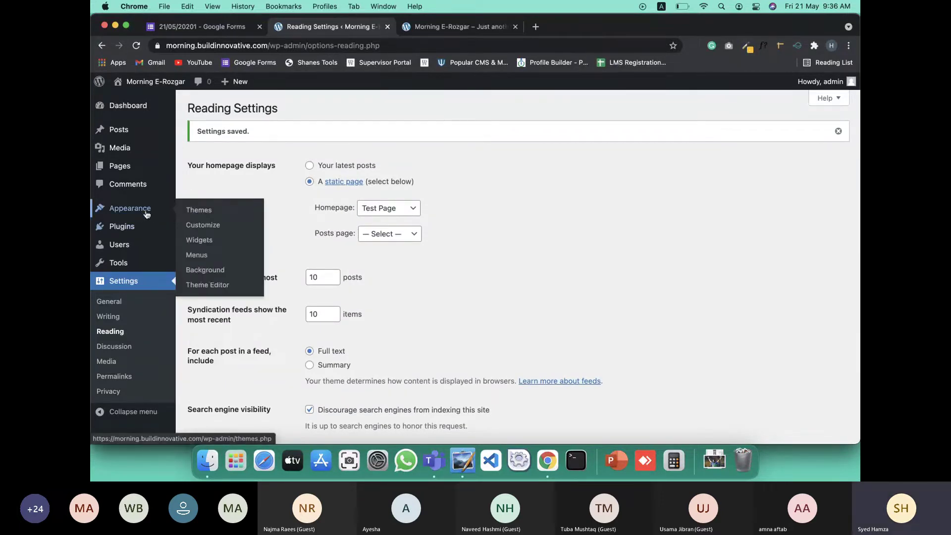
{"action": "left_click", "coordinate": [194, 227]}
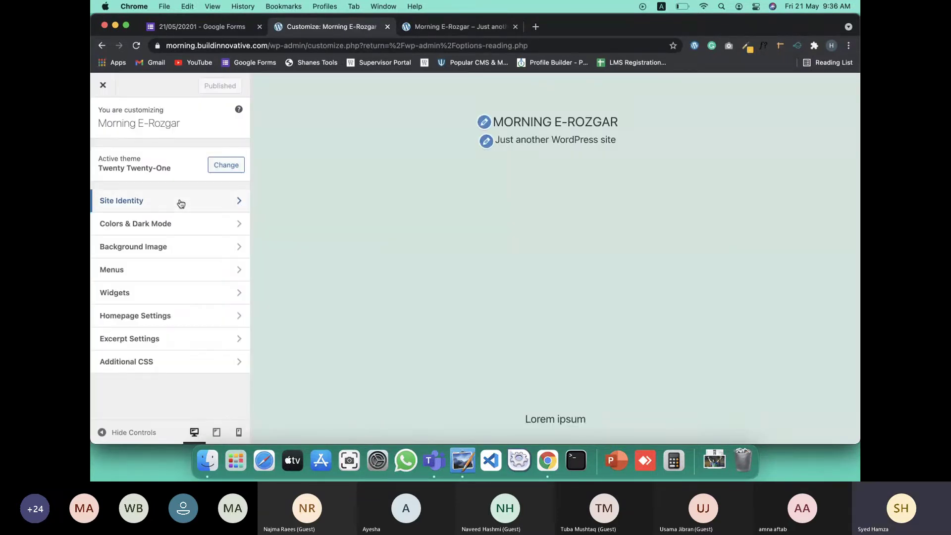
{"action": "scroll", "coordinate": [443, 292], "scroll_direction": "down", "scroll_amount": 10}
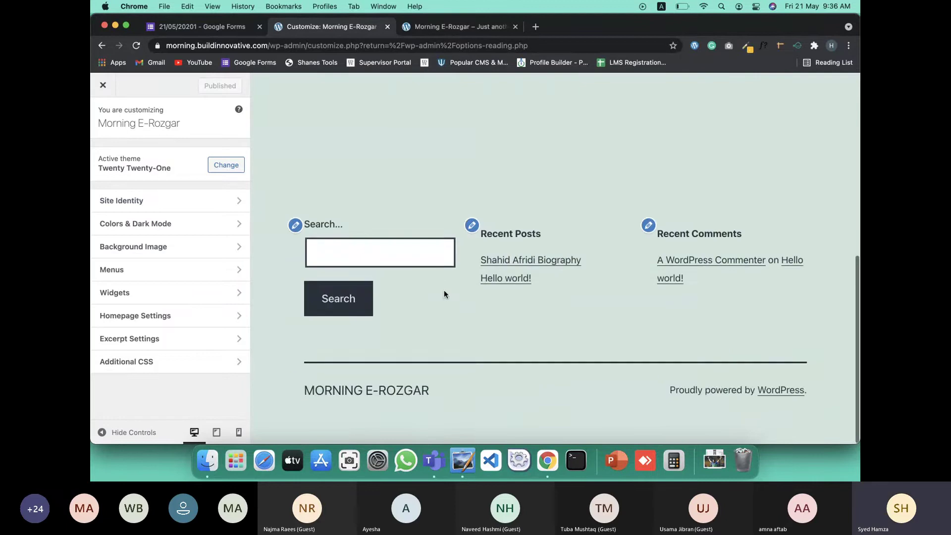
{"action": "scroll", "coordinate": [444, 289], "scroll_direction": "up", "scroll_amount": 10}
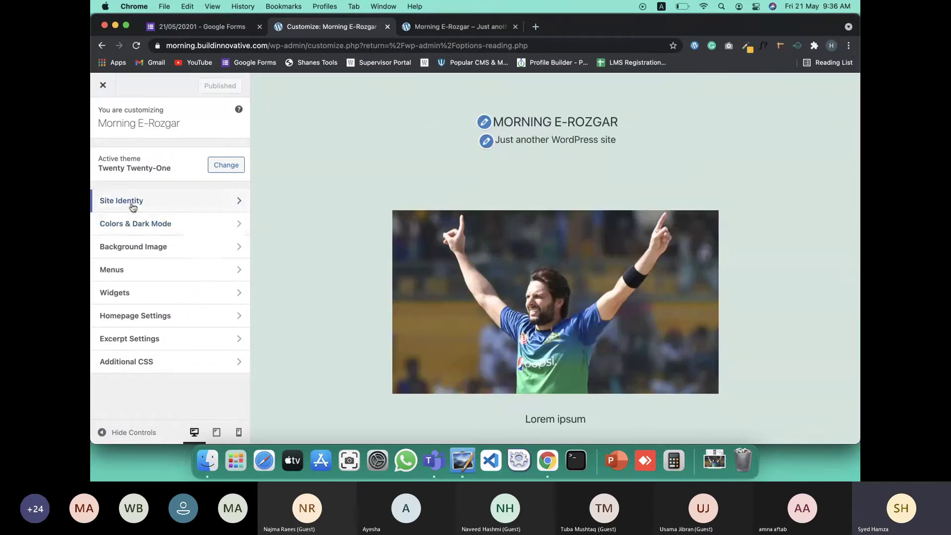
{"action": "left_click", "coordinate": [134, 208]}
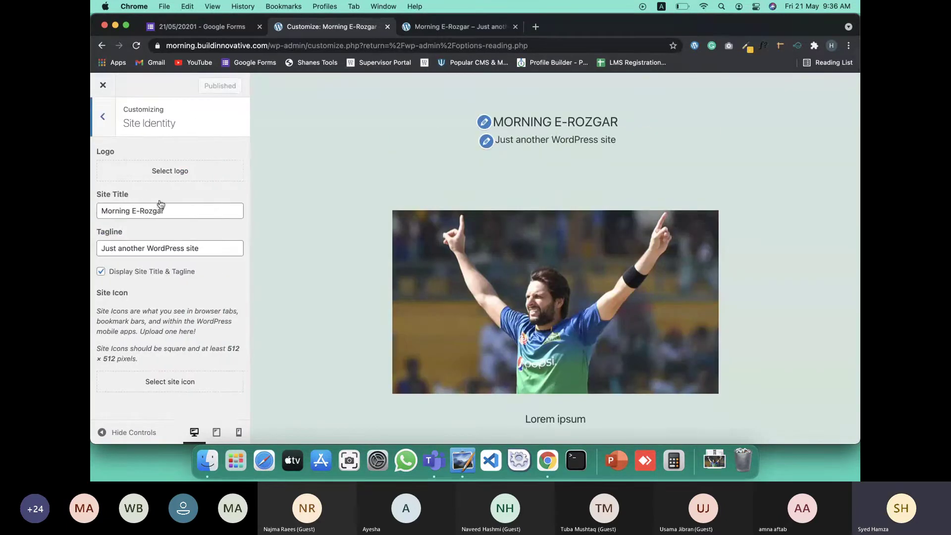
{"action": "left_click", "coordinate": [178, 172]}
{"action": "left_click", "coordinate": [101, 274]}
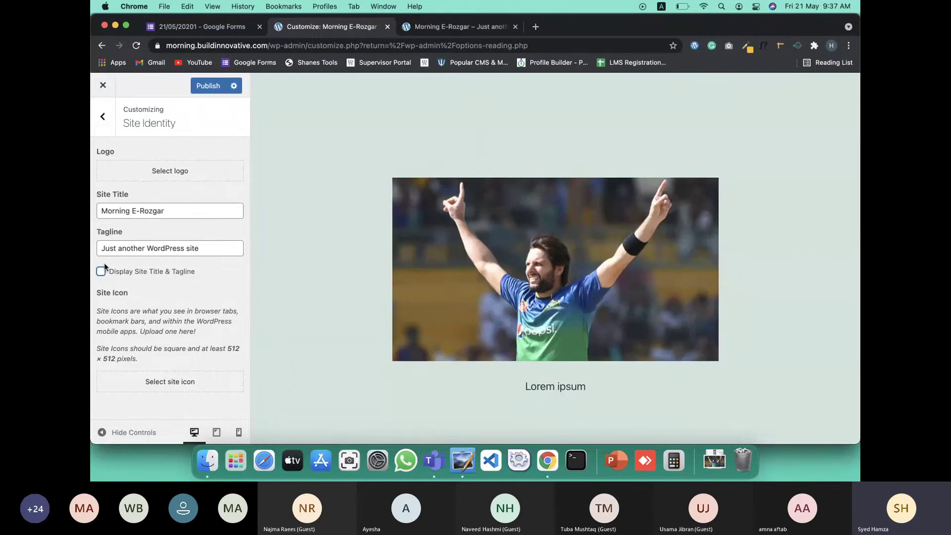
{"action": "left_click", "coordinate": [101, 272]}
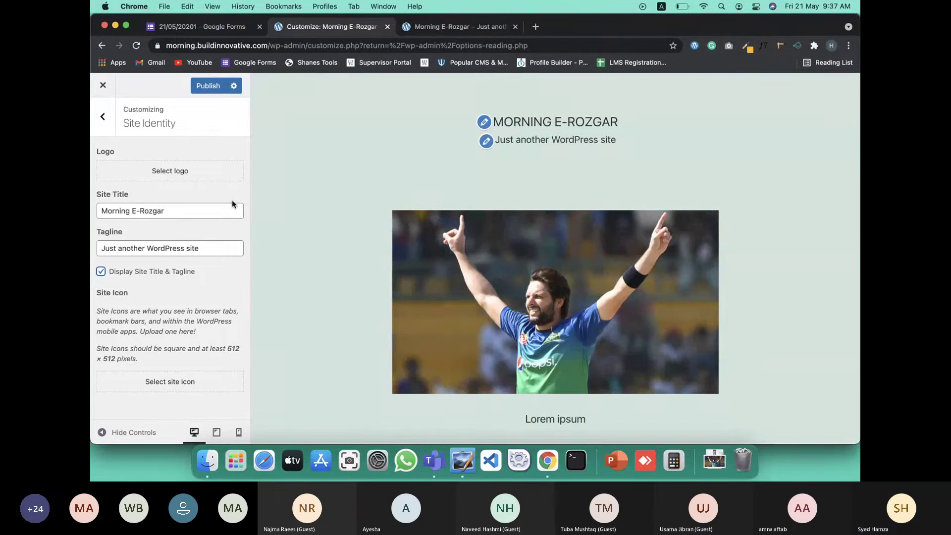
Search Google for 'dummy logo' and preview the circle logo image.
{"action": "left_click", "coordinate": [536, 26]}
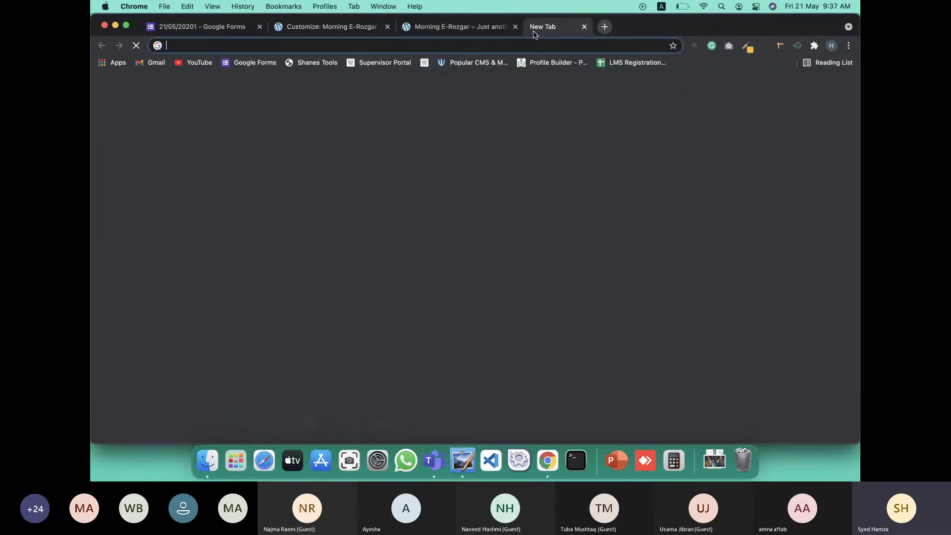
{"action": "type", "text": "dummy logo"}
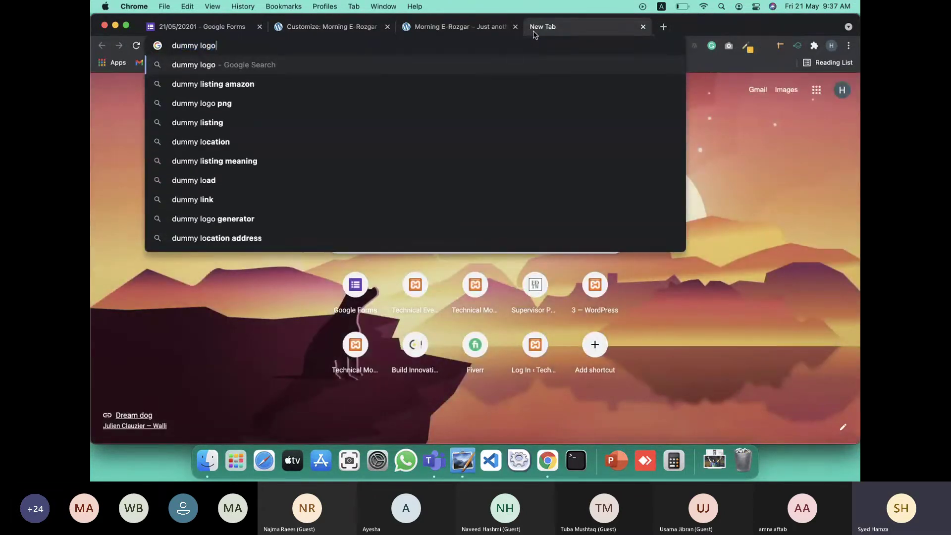
{"action": "key", "text": "Return"}
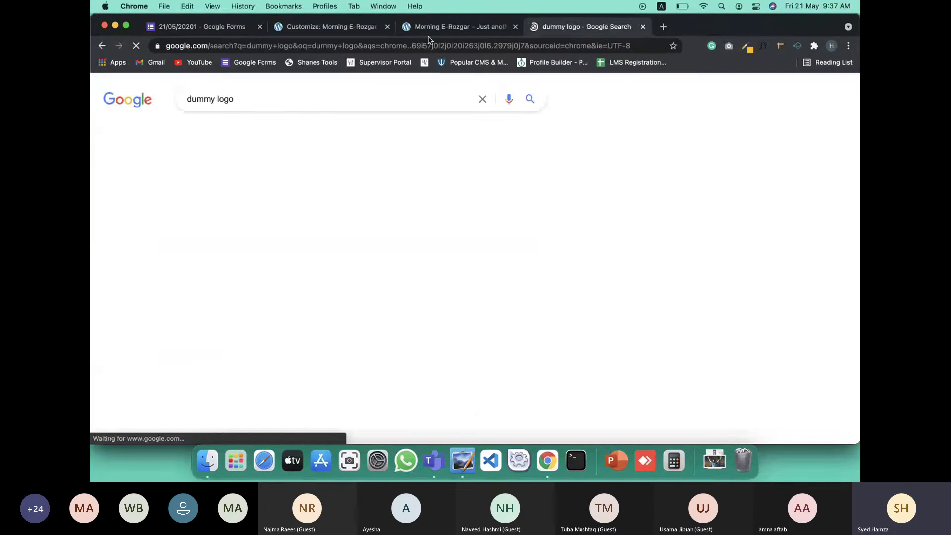
{"action": "left_click", "coordinate": [502, 244]}
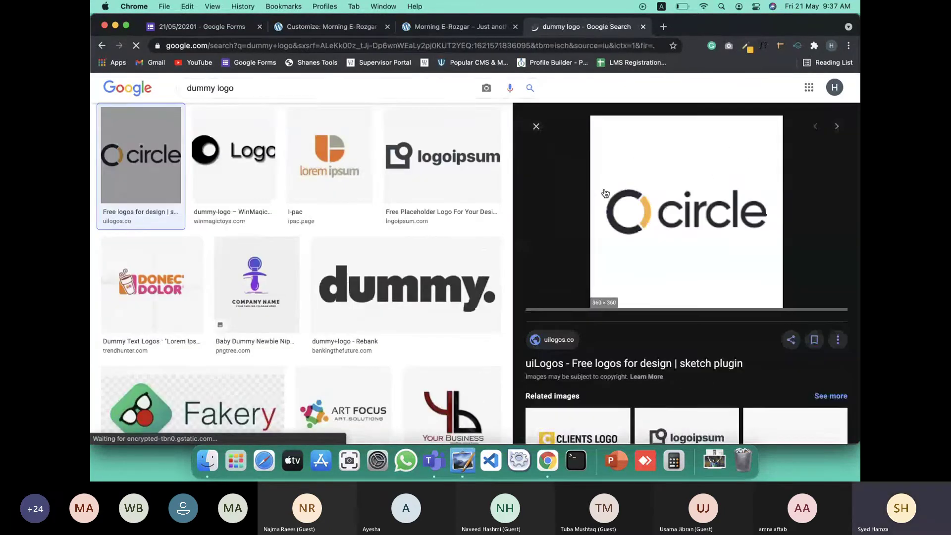
{"action": "left_click", "coordinate": [605, 192]}
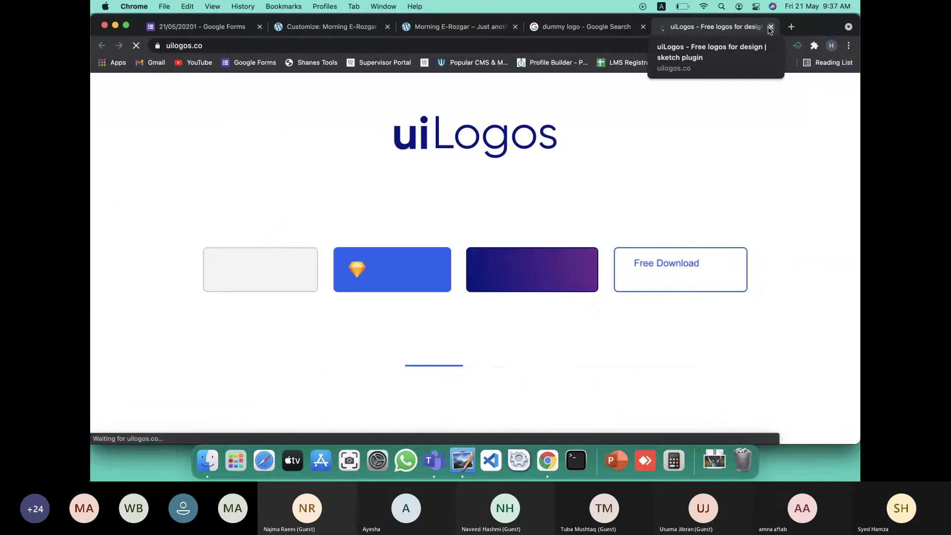
{"action": "left_click", "coordinate": [770, 28]}
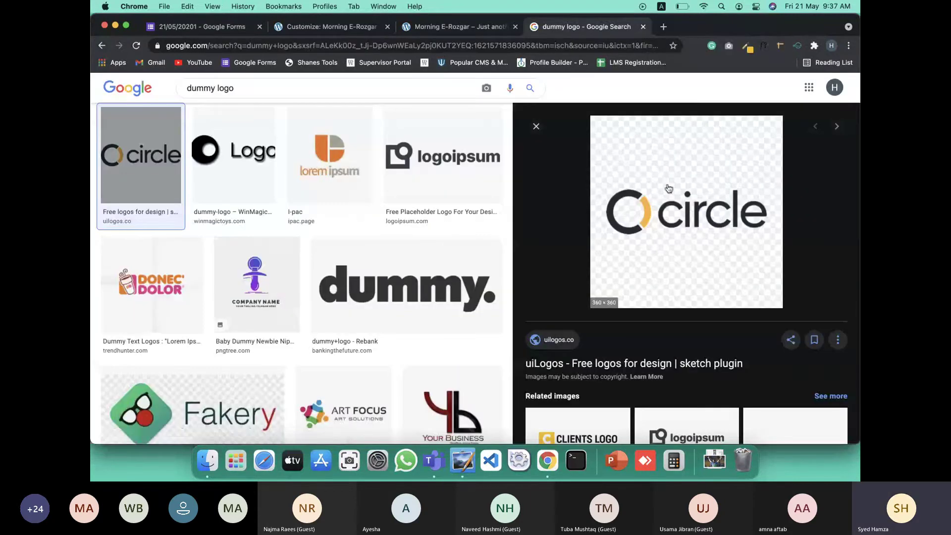
Save the circle logo image as circle.png in Downloads.
{"action": "right_click", "coordinate": [669, 186]}
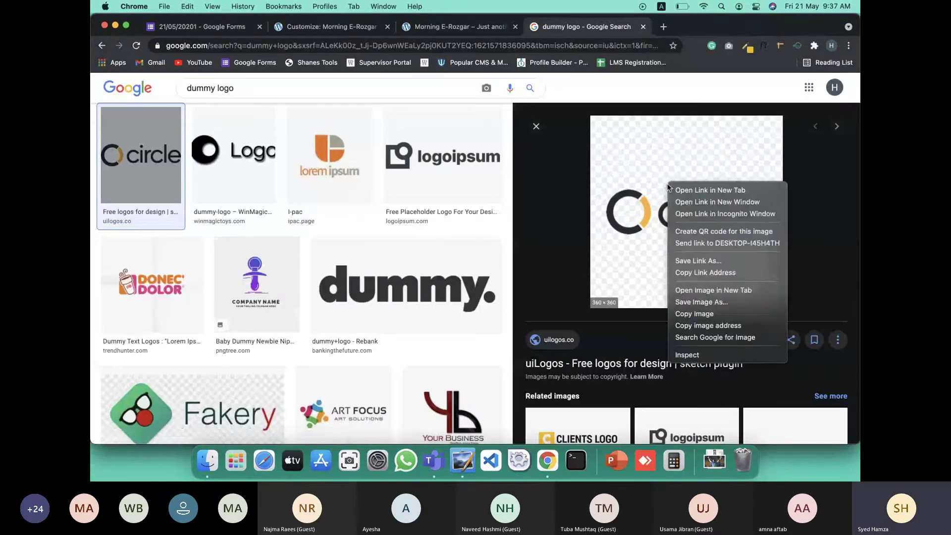
{"action": "left_click", "coordinate": [699, 302]}
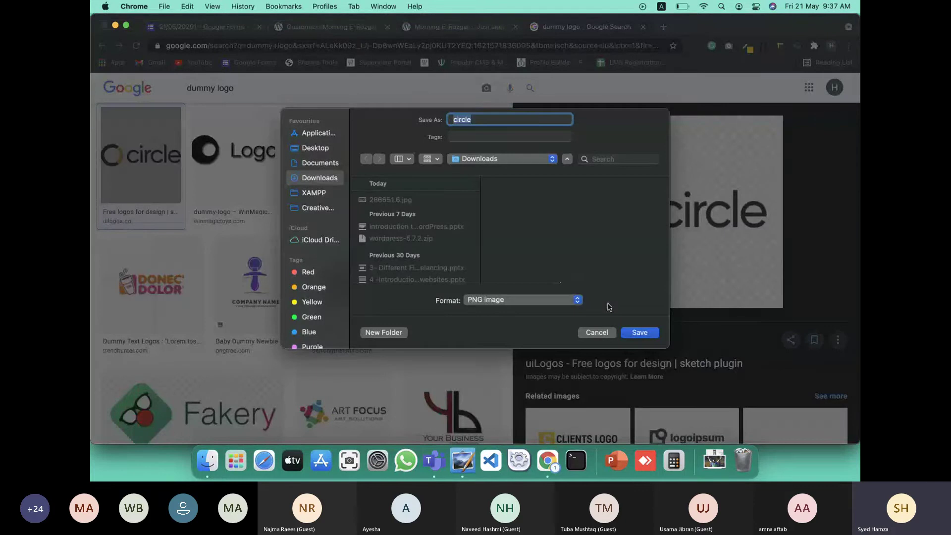
{"action": "left_click", "coordinate": [639, 335]}
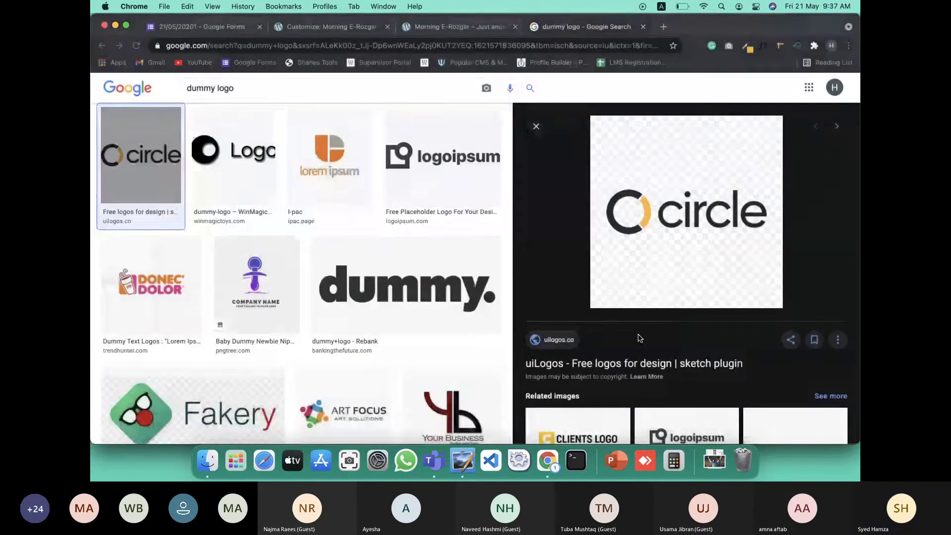
{"action": "left_click", "coordinate": [454, 26]}
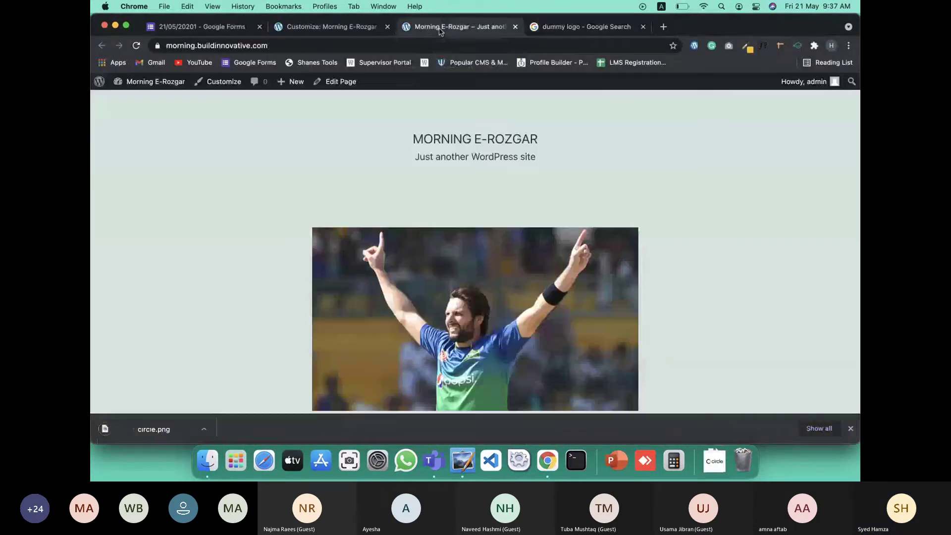
Upload circle.png into the media library through the Site Identity logo picker.
{"action": "left_click", "coordinate": [343, 24]}
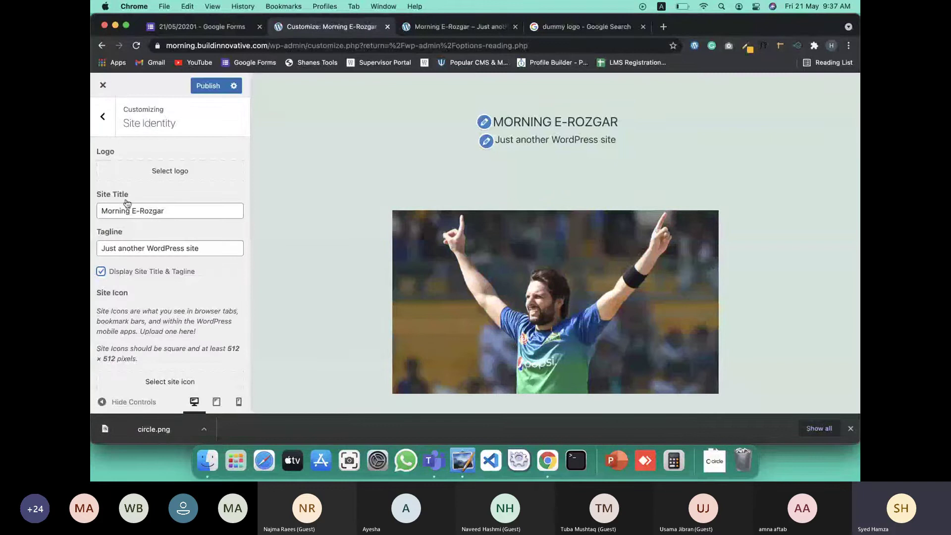
{"action": "left_click", "coordinate": [206, 174]}
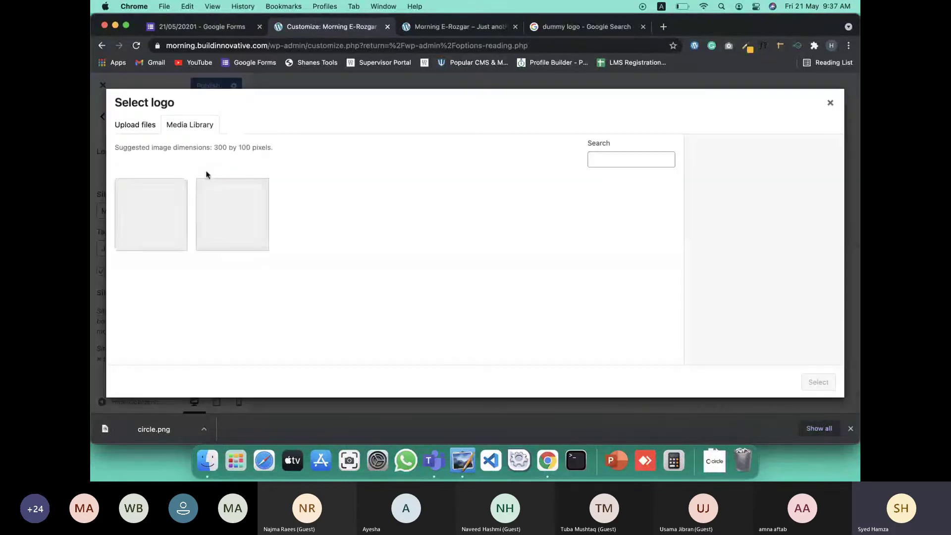
{"action": "left_click", "coordinate": [141, 132]}
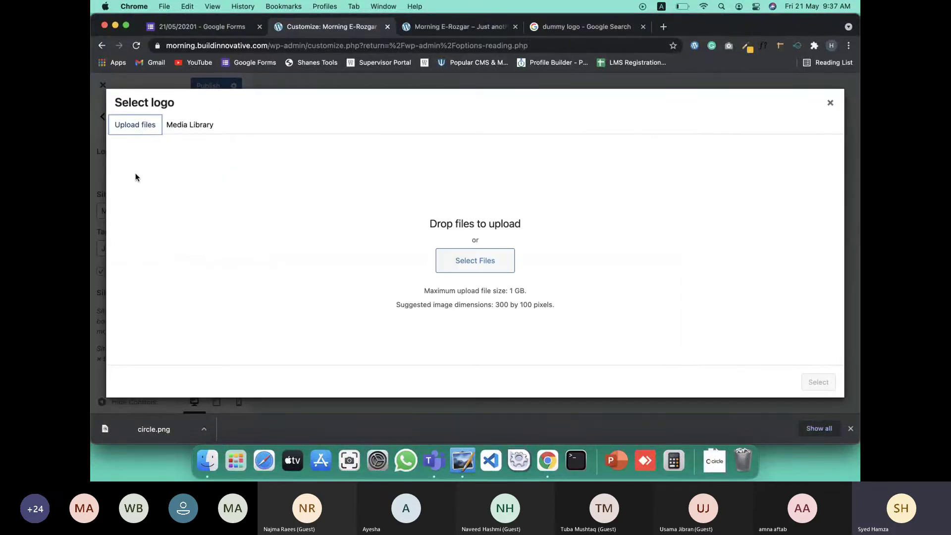
{"action": "left_click_drag", "start_coordinate": [149, 429], "coordinate": [443, 243]}
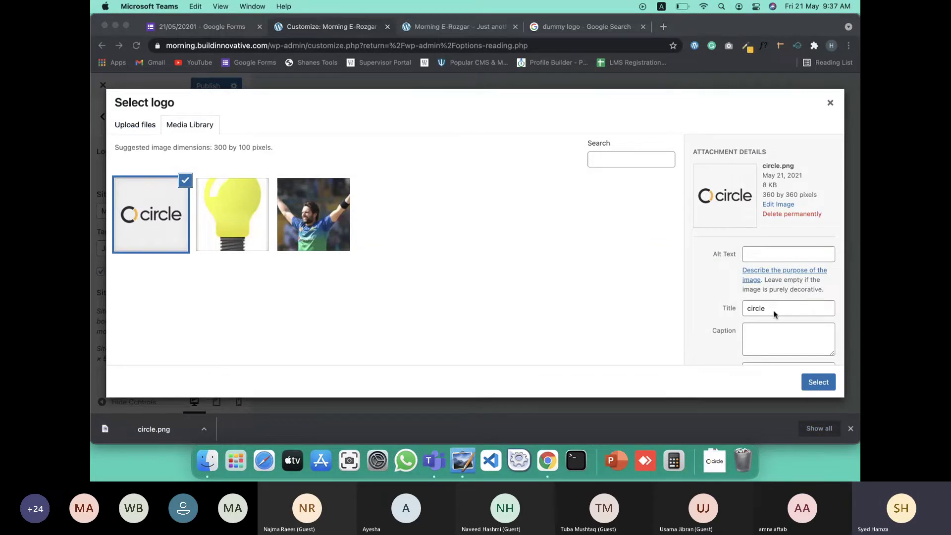
{"action": "scroll", "coordinate": [783, 313], "scroll_direction": "down", "scroll_amount": 3}
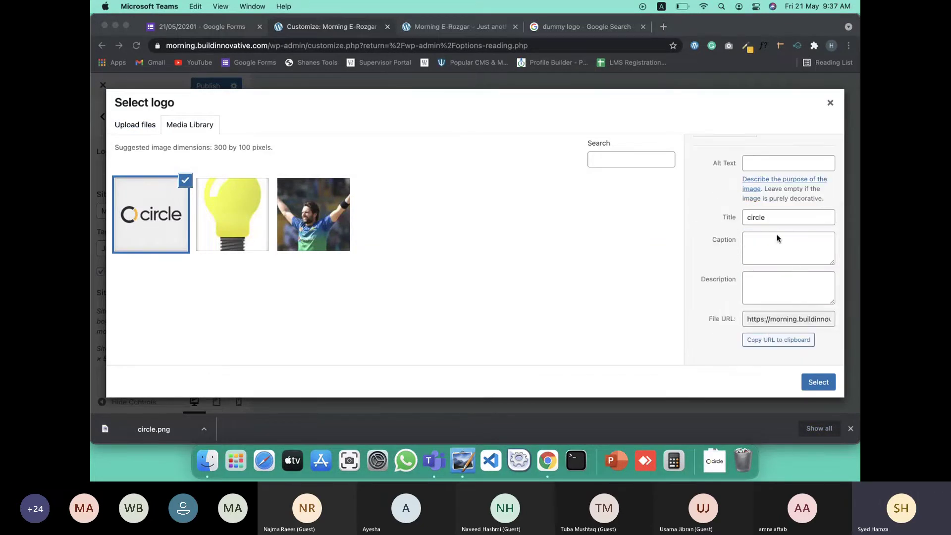
{"action": "left_click", "coordinate": [819, 386]}
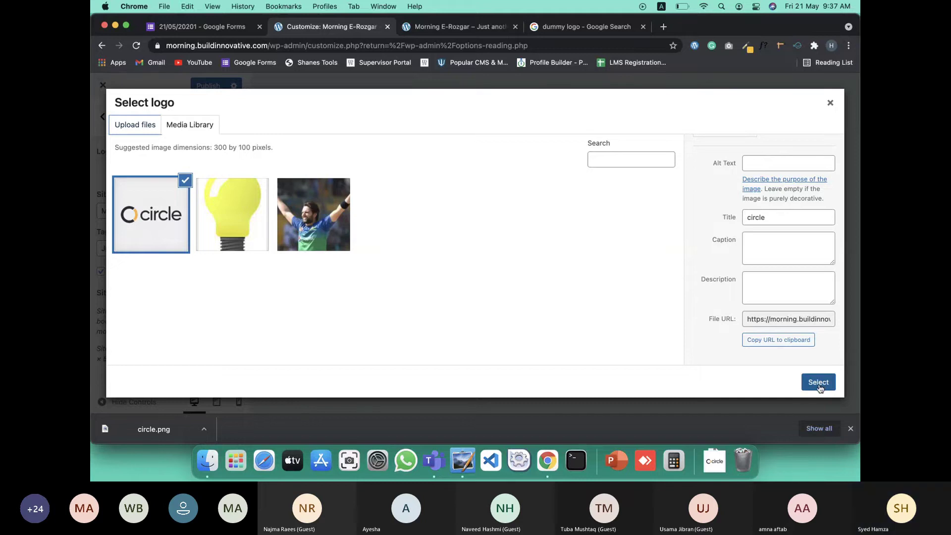
Inspect the circle image's File URL, selecting parts like http, 2021 and circle.png.
{"action": "left_click", "coordinate": [758, 321]}
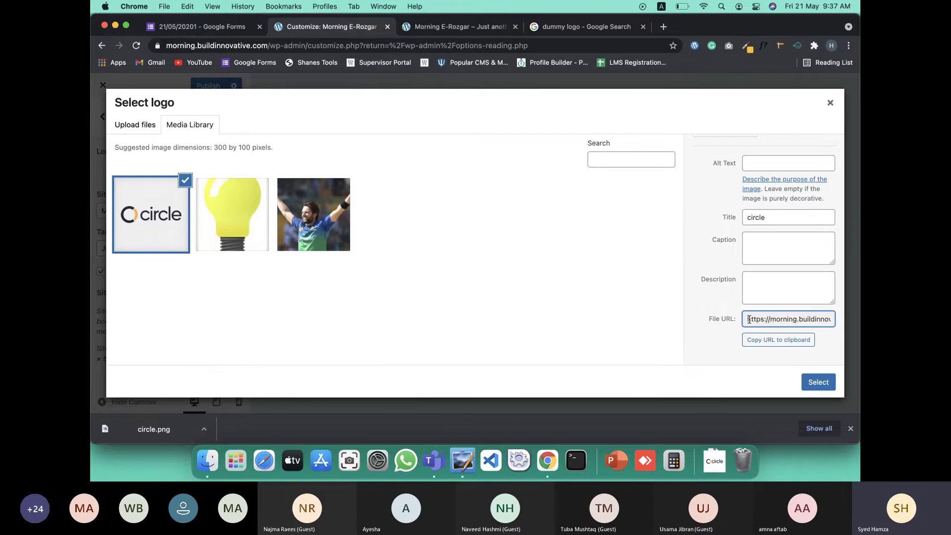
{"action": "key", "text": "shift+Right"}
{"action": "key", "text": "shift+Right"}
{"action": "key", "text": "shift+Right"}
{"action": "key", "text": "shift+Right"}
{"action": "key", "text": "shift+Right"}
{"action": "key", "text": "shift+Right"}
{"action": "key", "text": "shift+Right"}
{"action": "key", "text": "shift+Right"}
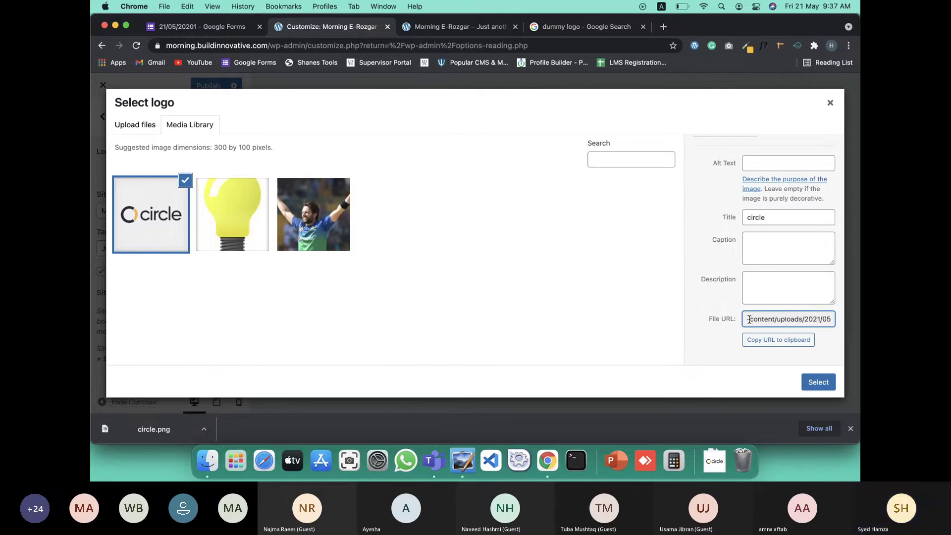
{"action": "left_click", "coordinate": [749, 319]}
{"action": "key", "text": "shift+Left"}
{"action": "key", "text": "shift+Left"}
{"action": "key", "text": "shift+Left"}
{"action": "key", "text": "shift+Left"}
{"action": "key", "text": "shift+Left"}
{"action": "key", "text": "shift+Left"}
{"action": "key", "text": "shift+Left"}
{"action": "key", "text": "shift+Left"}
{"action": "left_click_drag", "start_coordinate": [749, 319], "coordinate": [814, 318]}
{"action": "left_click", "coordinate": [816, 317]}
{"action": "left_click", "coordinate": [813, 318]}
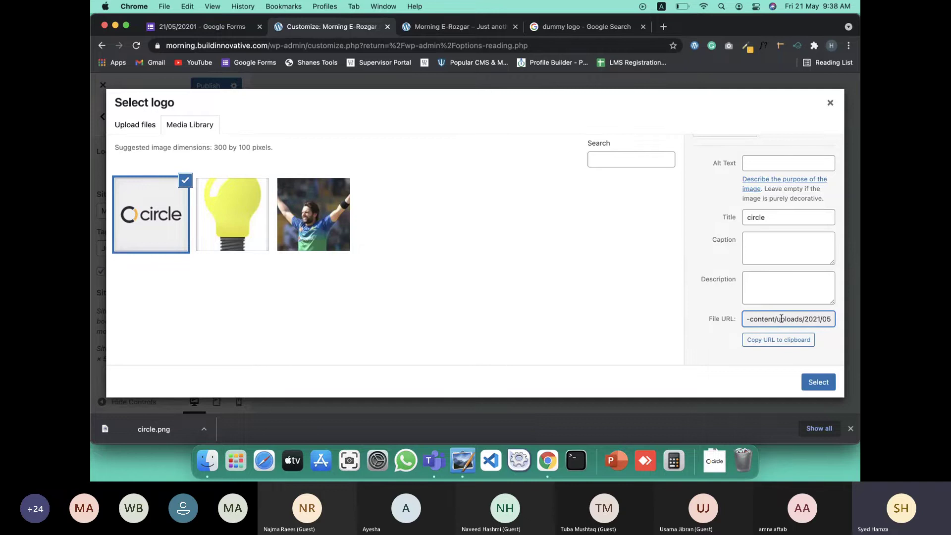
{"action": "left_click_drag", "start_coordinate": [808, 319], "coordinate": [818, 319]}
{"action": "scroll", "coordinate": [818, 319], "scroll_direction": "right", "scroll_amount": 2}
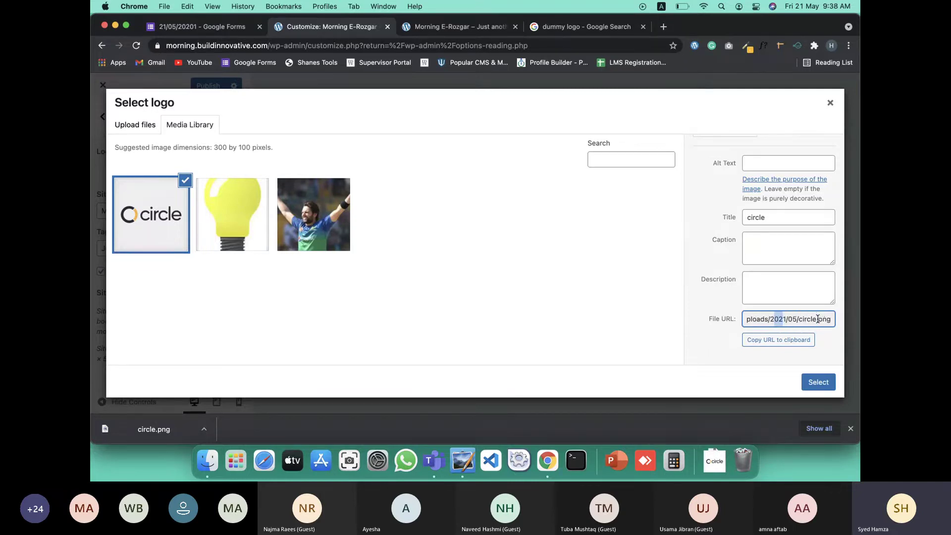
{"action": "left_click_drag", "start_coordinate": [799, 320], "coordinate": [832, 321]}
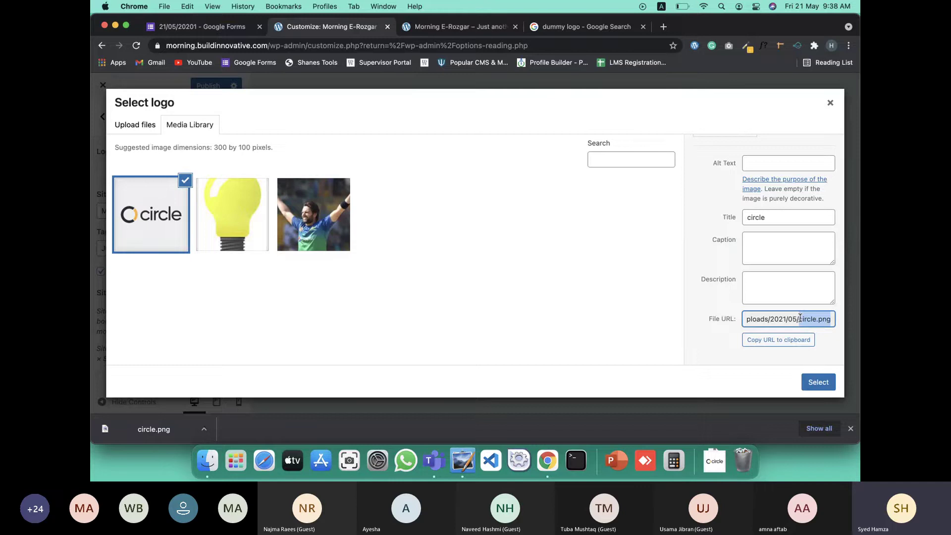
{"action": "key", "text": "Left"}
{"action": "key", "text": "Left"}
{"action": "key", "text": "Left"}
{"action": "key", "text": "Left"}
{"action": "key", "text": "Left"}
{"action": "key", "text": "Left"}
{"action": "key", "text": "Left"}
{"action": "key", "text": "Left"}
{"action": "key", "text": "Left"}
{"action": "key", "text": "Left"}
{"action": "key", "text": "Left"}
{"action": "key", "text": "Left"}
{"action": "key", "text": "Left"}
{"action": "key", "text": "Left"}
{"action": "key", "text": "Left"}
{"action": "key", "text": "Left"}
{"action": "key", "text": "Left"}
{"action": "key", "text": "Left"}
{"action": "key", "text": "Left"}
{"action": "key", "text": "Left"}
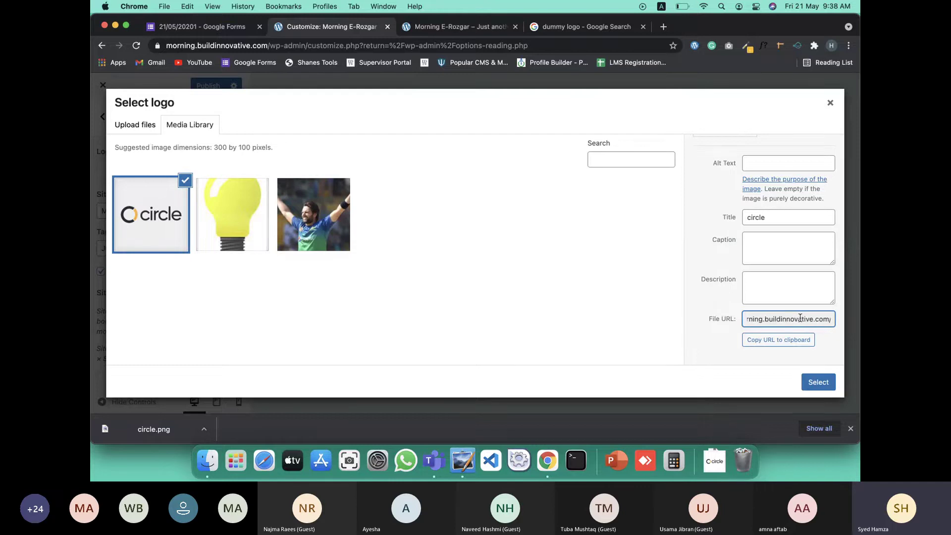
{"action": "key", "text": "Right"}
{"action": "key", "text": "Right"}
{"action": "key", "text": "Right"}
{"action": "key", "text": "Right"}
{"action": "key", "text": "Right"}
{"action": "key", "text": "Right"}
{"action": "key", "text": "Right"}
{"action": "double_click", "coordinate": [814, 320]}
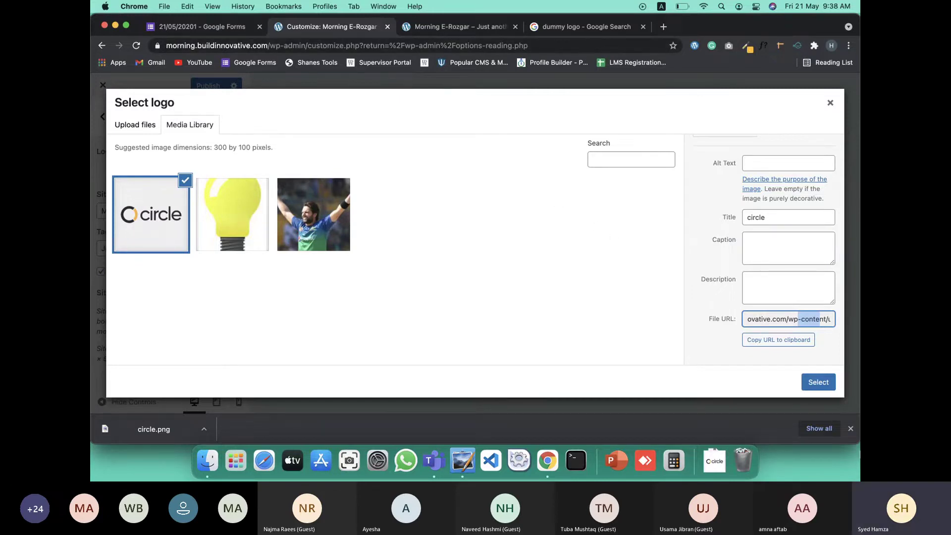
Select and crop the circle image as the site logo.
{"action": "left_click", "coordinate": [818, 382]}
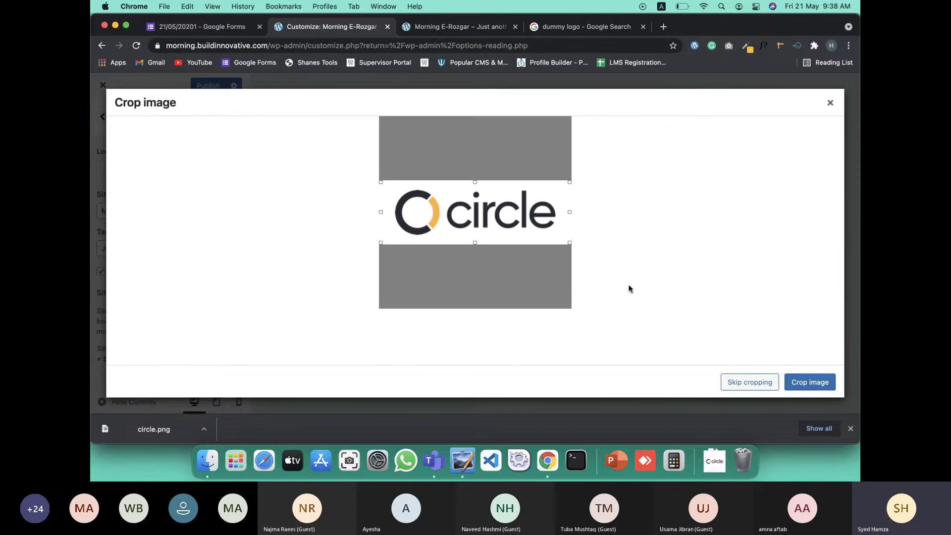
{"action": "left_click", "coordinate": [795, 379]}
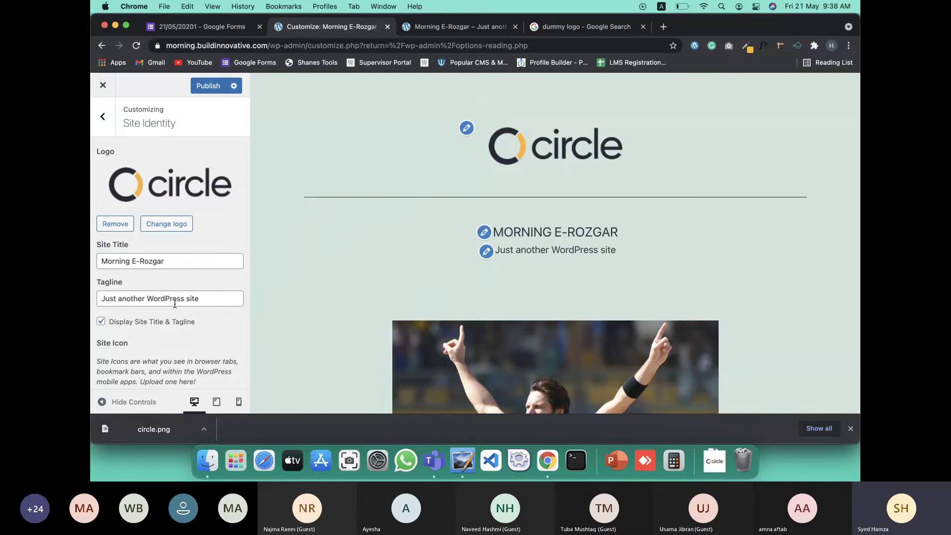
{"action": "left_click_drag", "start_coordinate": [477, 367], "coordinate": [548, 402]}
{"action": "left_click", "coordinate": [850, 429]}
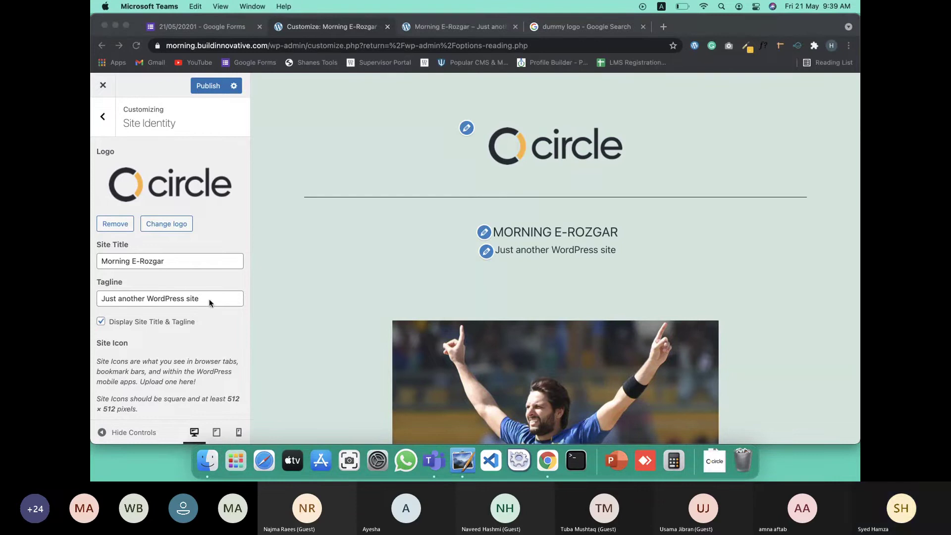
Turn off Display Site Title & Tagline in Site Identity.
{"action": "left_click", "coordinate": [141, 323]}
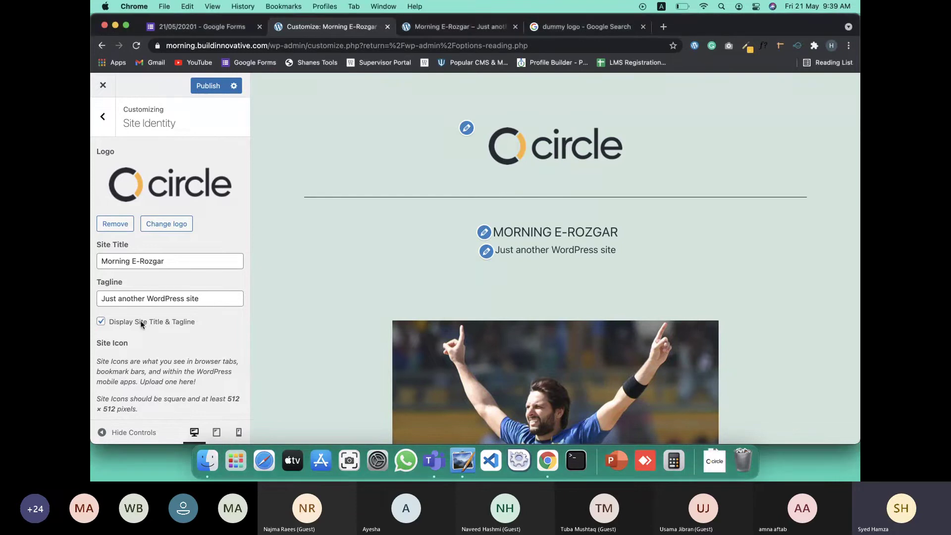
{"action": "left_click", "coordinate": [101, 322]}
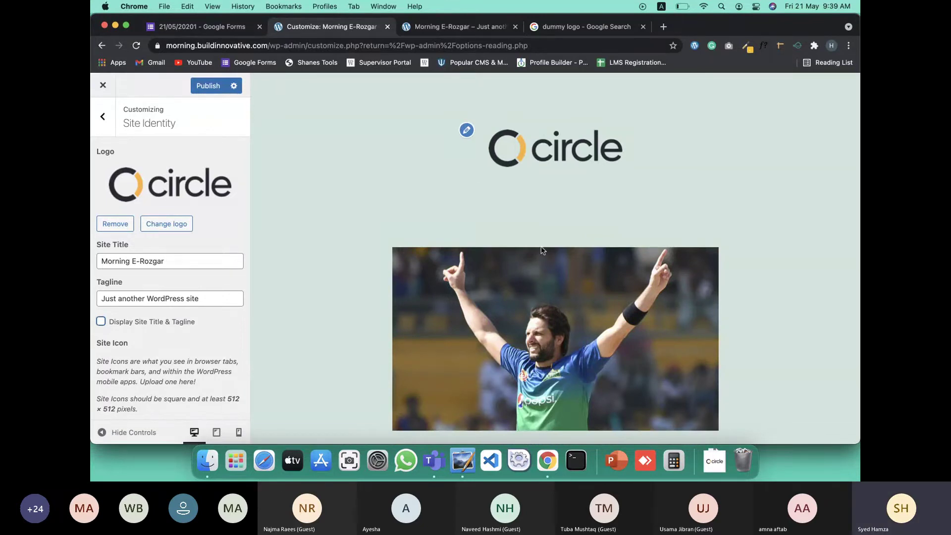
{"action": "scroll", "coordinate": [197, 368], "scroll_direction": "down", "scroll_amount": 2}
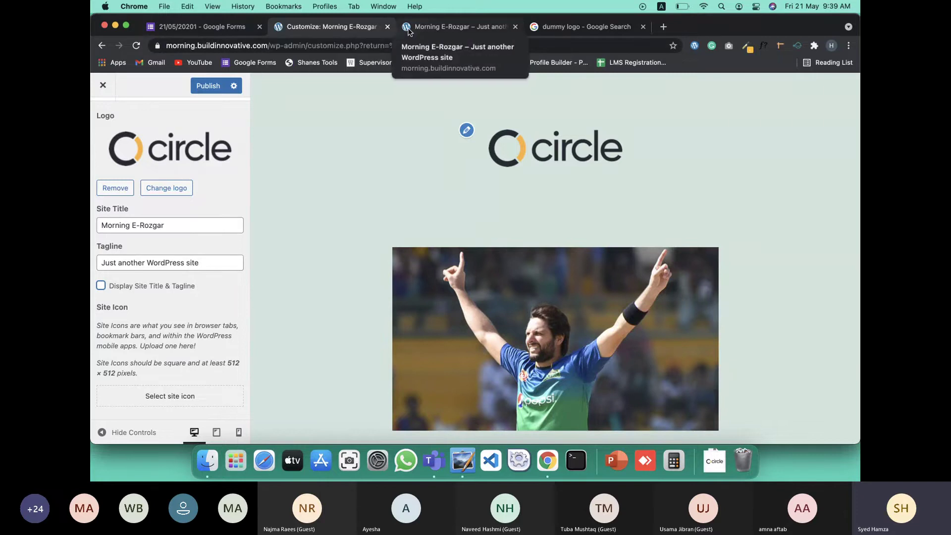
Open buildinnovative.com and freepik.com in new tabs, finishing on the Build Innovative homepage.
{"action": "left_click", "coordinate": [662, 24]}
{"action": "type", "text": "buildinnovative.com"}
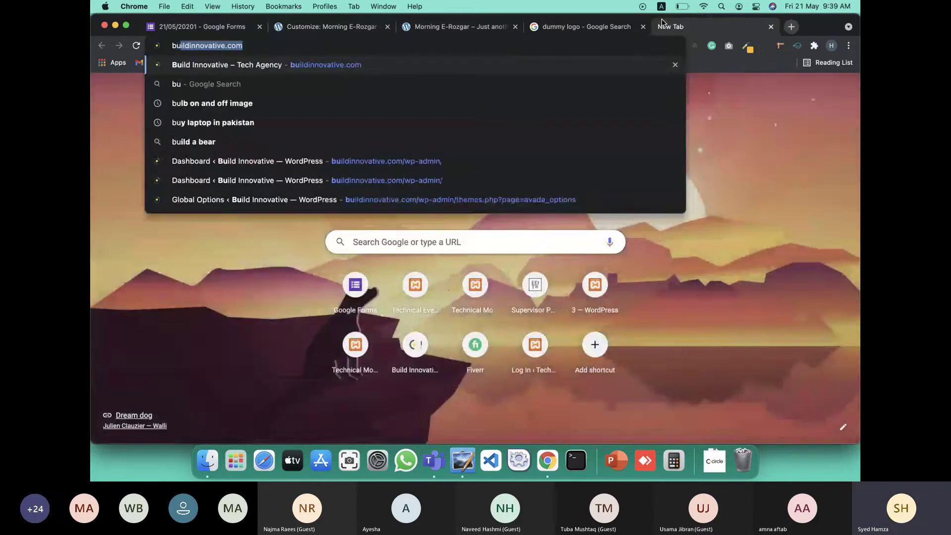
{"action": "key", "text": "Return"}
{"action": "left_click", "coordinate": [796, 28]}
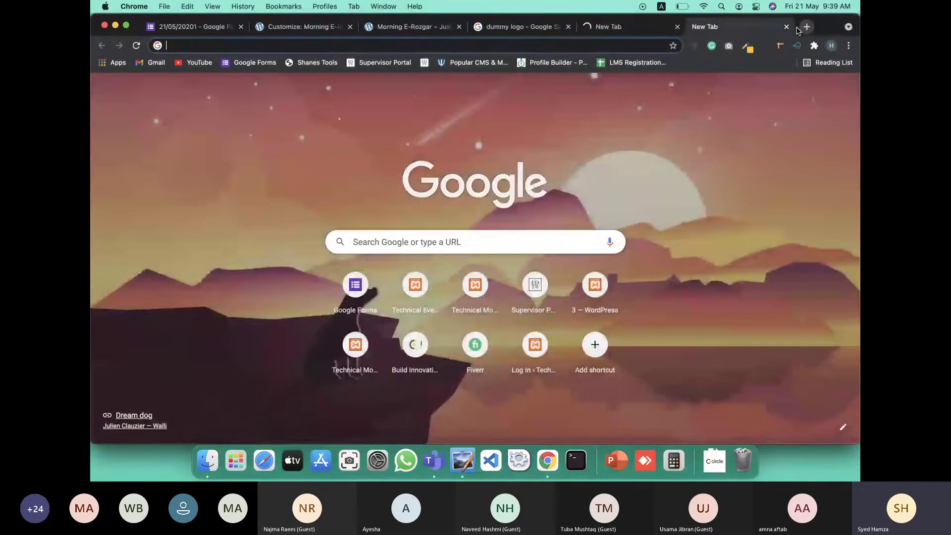
{"action": "type", "text": "freepik.com"}
{"action": "key", "text": "Return"}
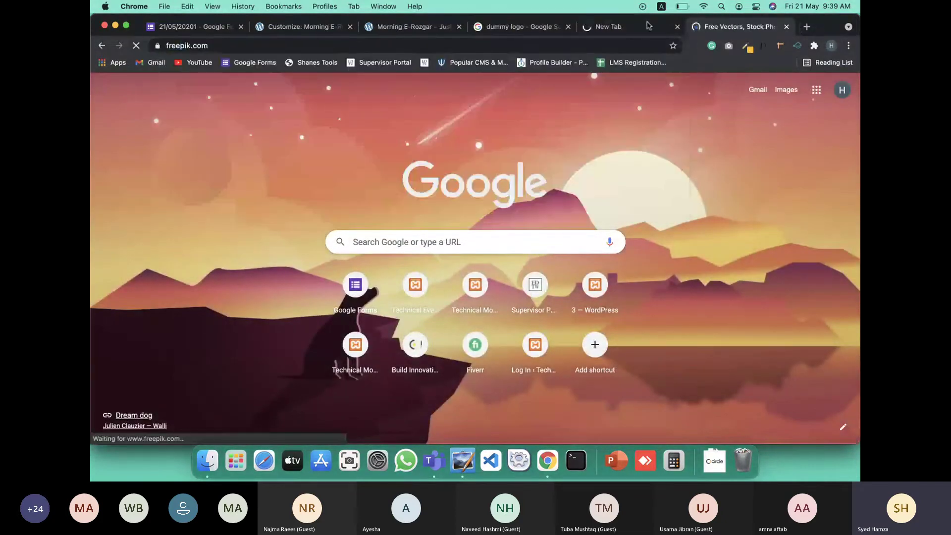
{"action": "left_click", "coordinate": [649, 28]}
{"action": "left_click", "coordinate": [710, 33]}
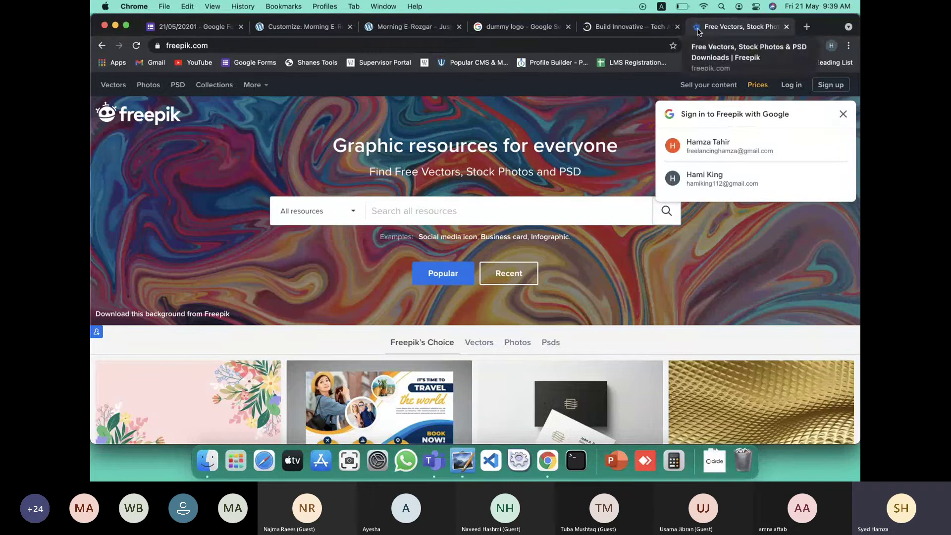
{"action": "left_click", "coordinate": [583, 35]}
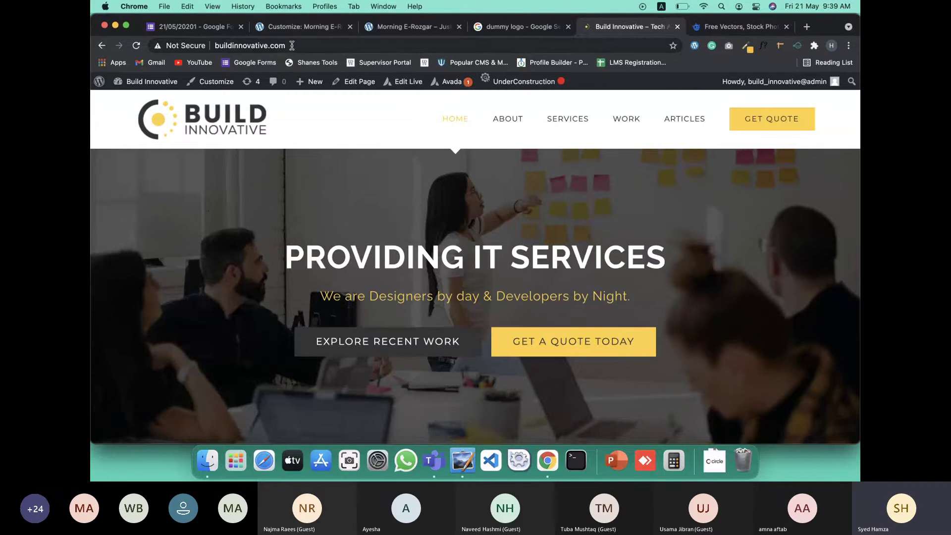
Set cropped-circle.png as the site icon, cropping it to the circle symbol.
{"action": "left_click", "coordinate": [406, 26]}
{"action": "left_click", "coordinate": [320, 26]}
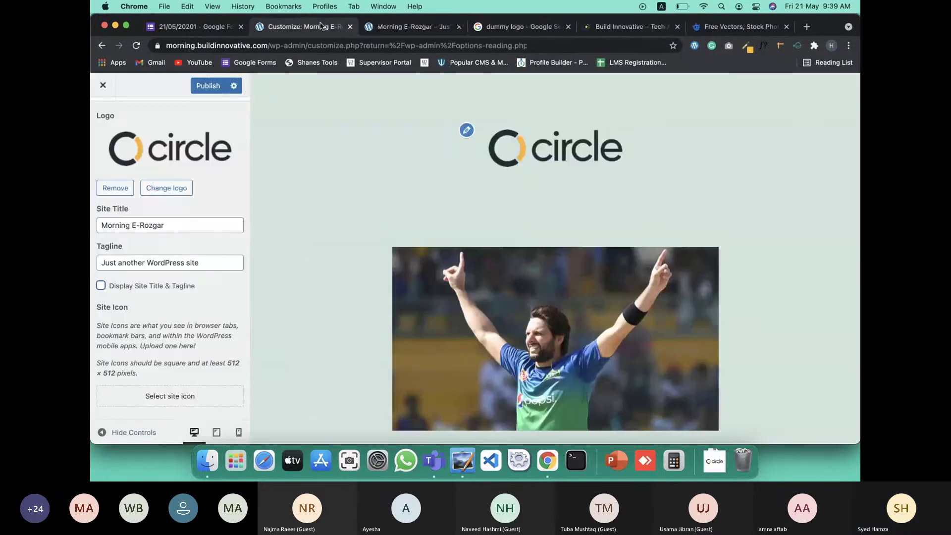
{"action": "left_click", "coordinate": [159, 395]}
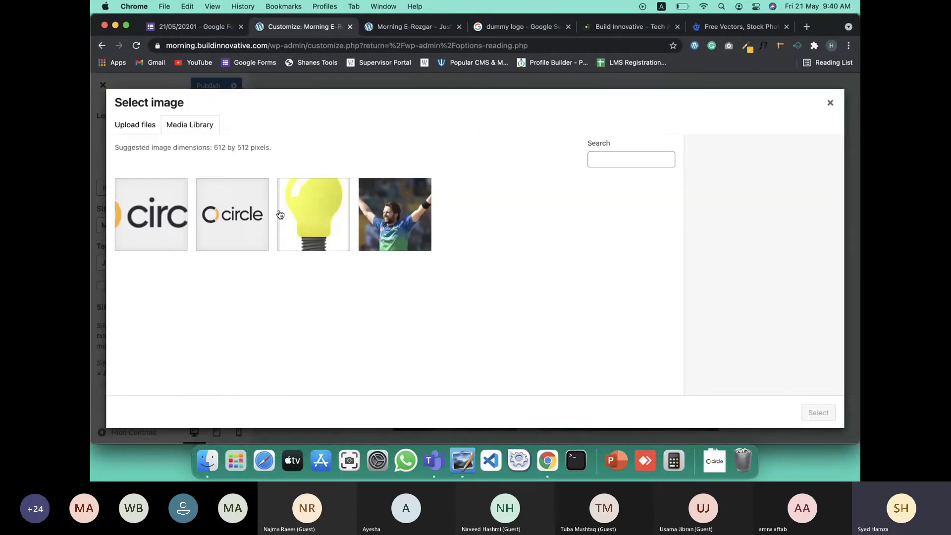
{"action": "left_click", "coordinate": [159, 235]}
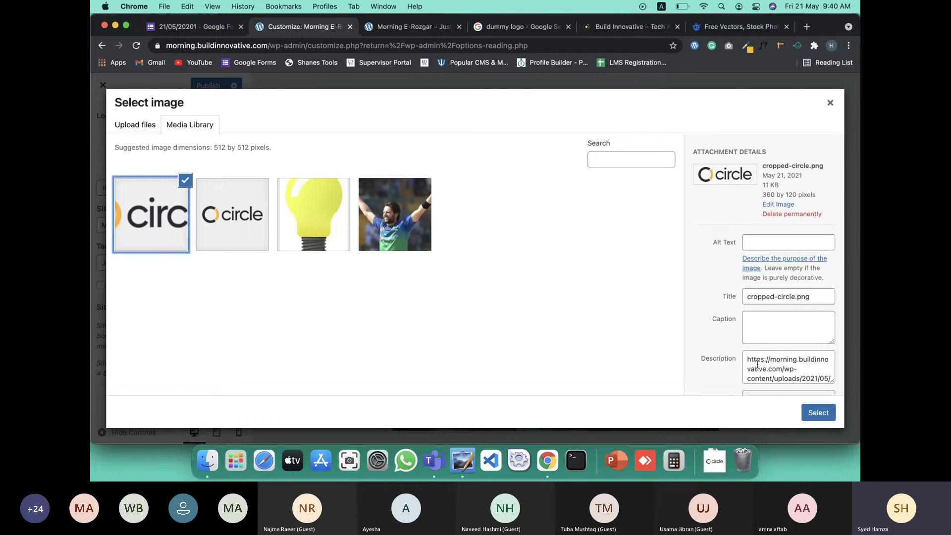
{"action": "left_click", "coordinate": [831, 417]}
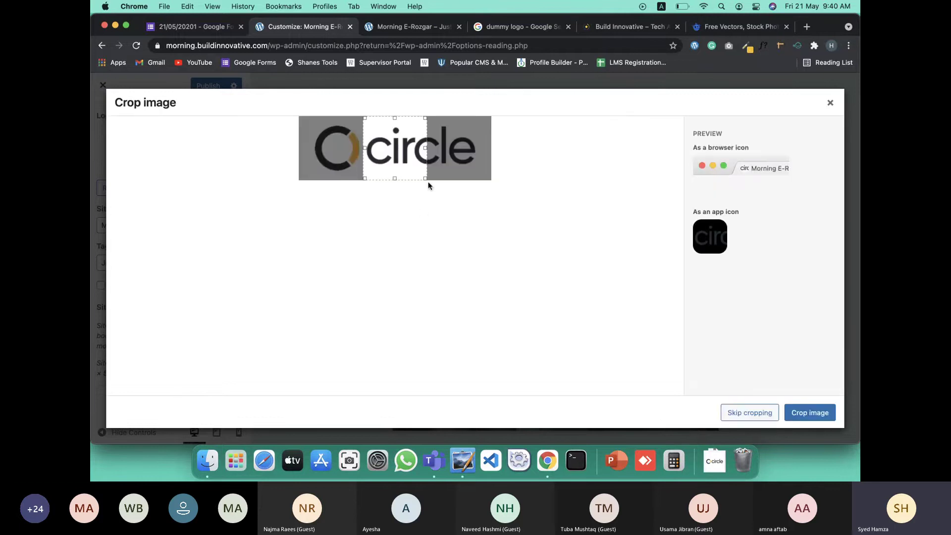
{"action": "left_click_drag", "start_coordinate": [396, 154], "coordinate": [332, 154]}
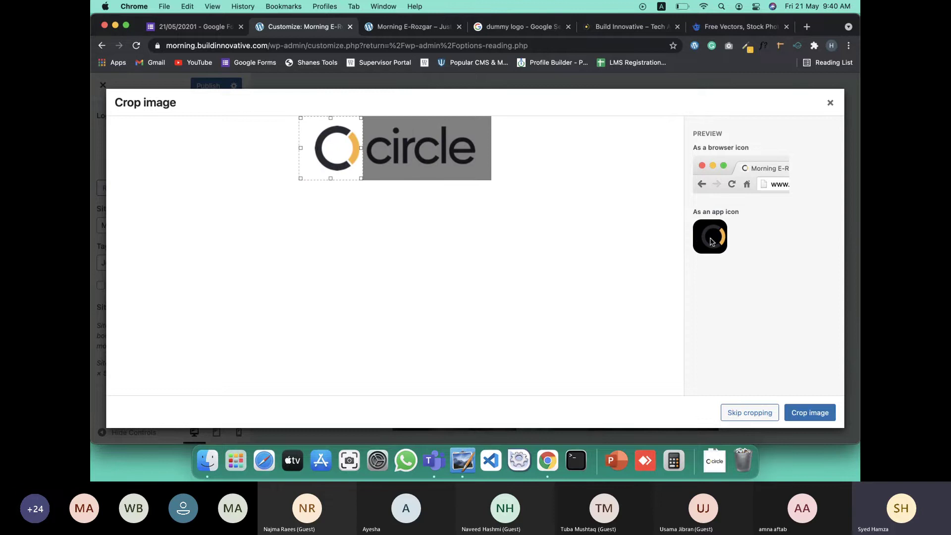
{"action": "left_click_drag", "start_coordinate": [338, 159], "coordinate": [343, 159]}
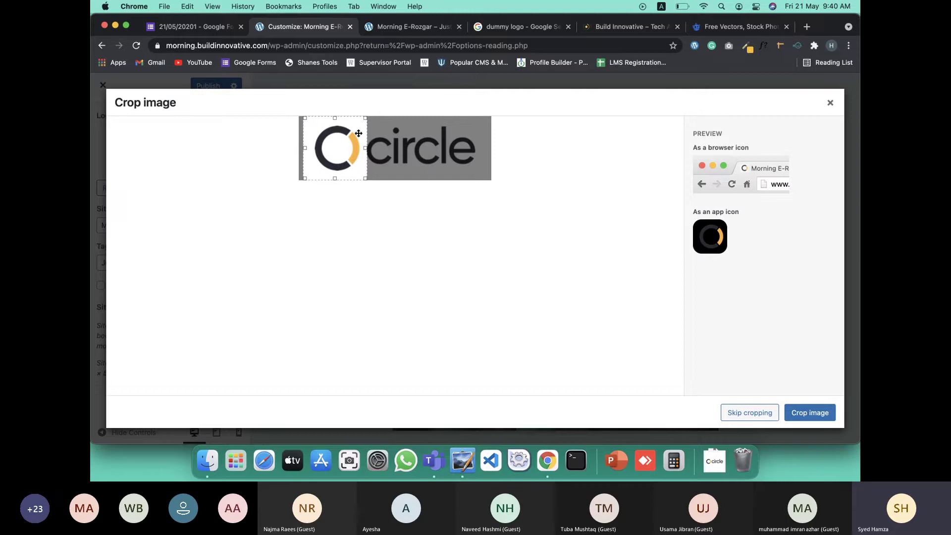
{"action": "left_click_drag", "start_coordinate": [350, 129], "coordinate": [350, 128]}
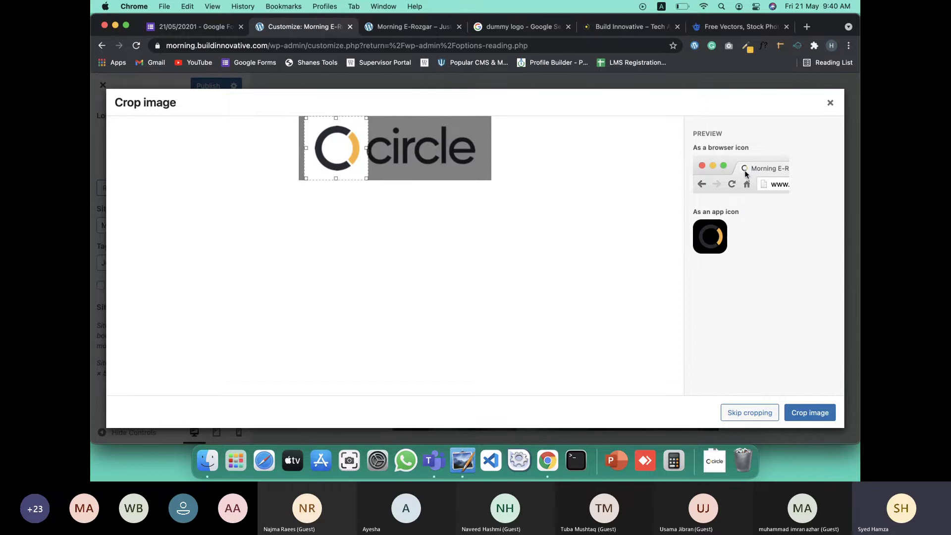
{"action": "left_click", "coordinate": [805, 414]}
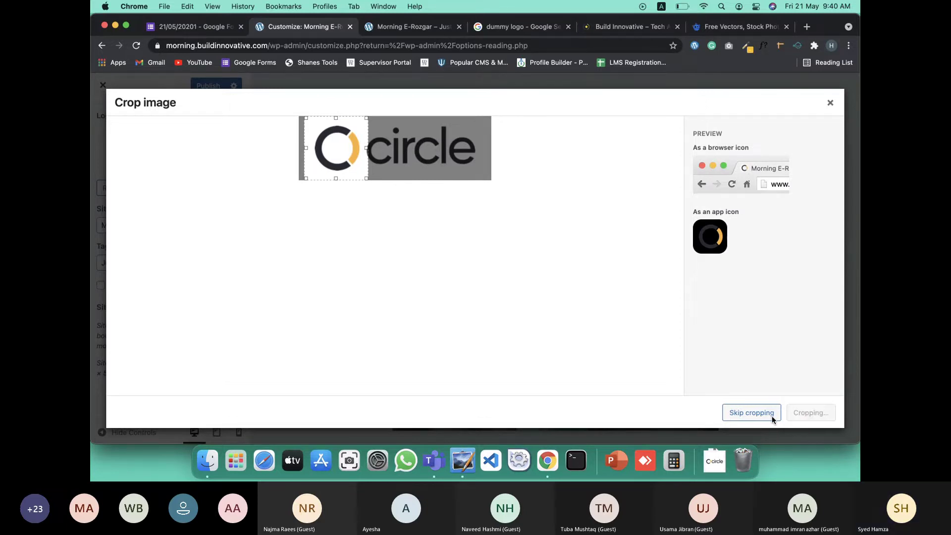
Publish the Customizer changes, then switch between the browser and the Teams meeting.
{"action": "scroll", "coordinate": [228, 327], "scroll_direction": "down", "scroll_amount": 2}
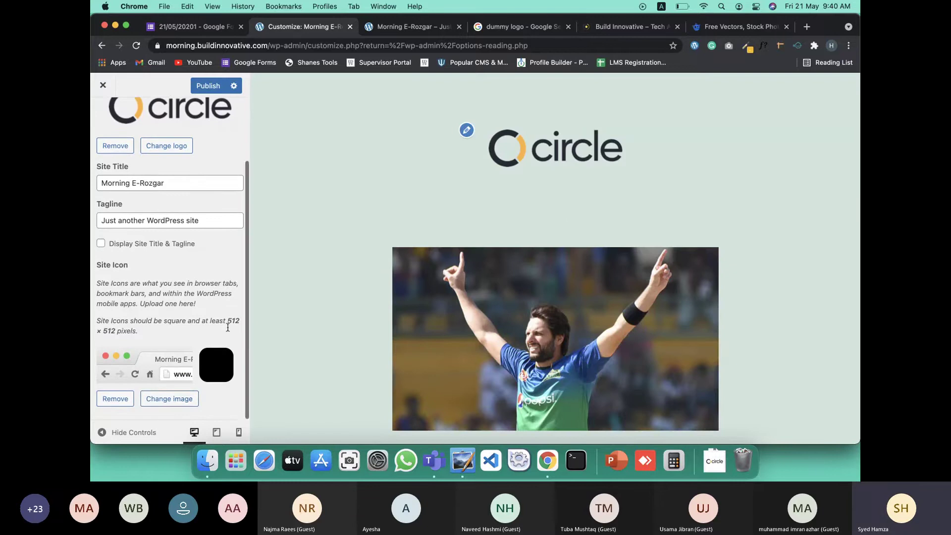
{"action": "left_click", "coordinate": [212, 86]}
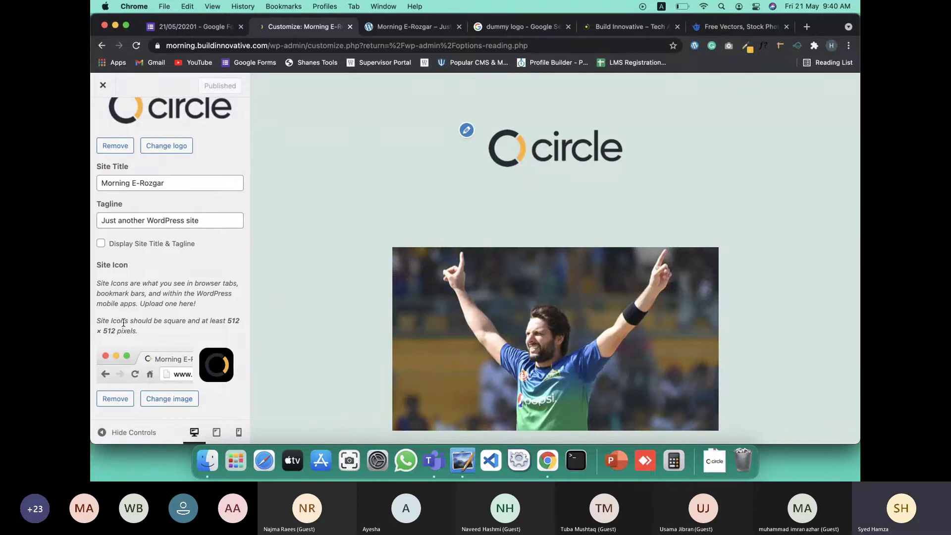
{"action": "left_click_drag", "start_coordinate": [105, 321], "coordinate": [175, 320]}
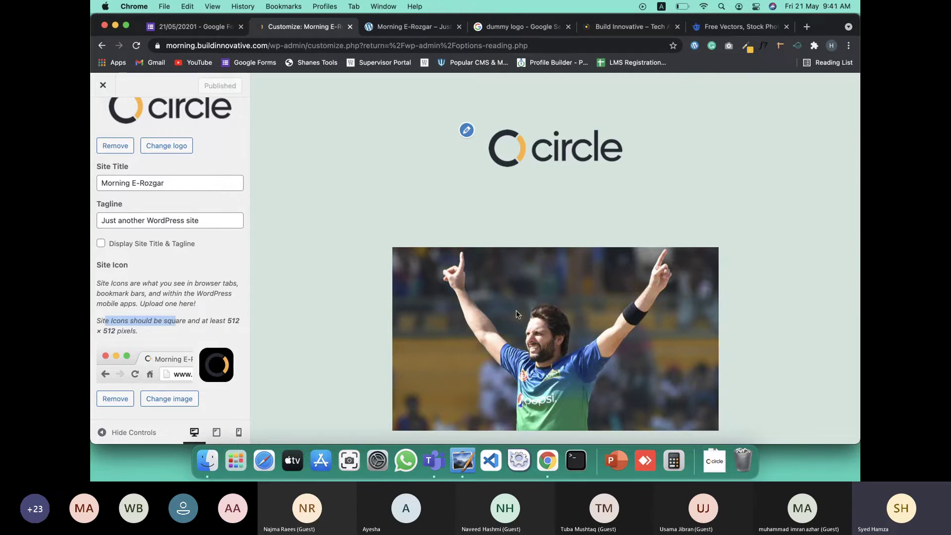
{"action": "key", "text": "super+Tab"}
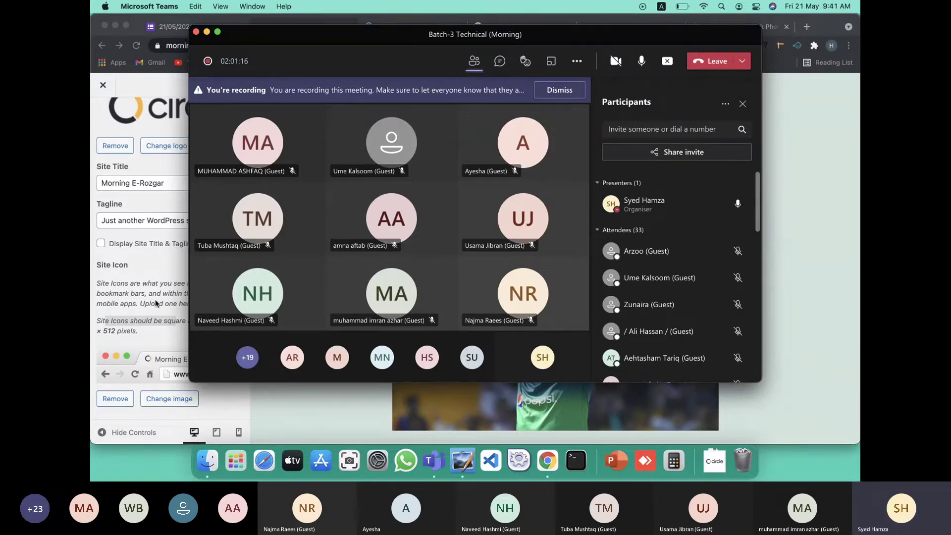
{"action": "left_click", "coordinate": [151, 258]}
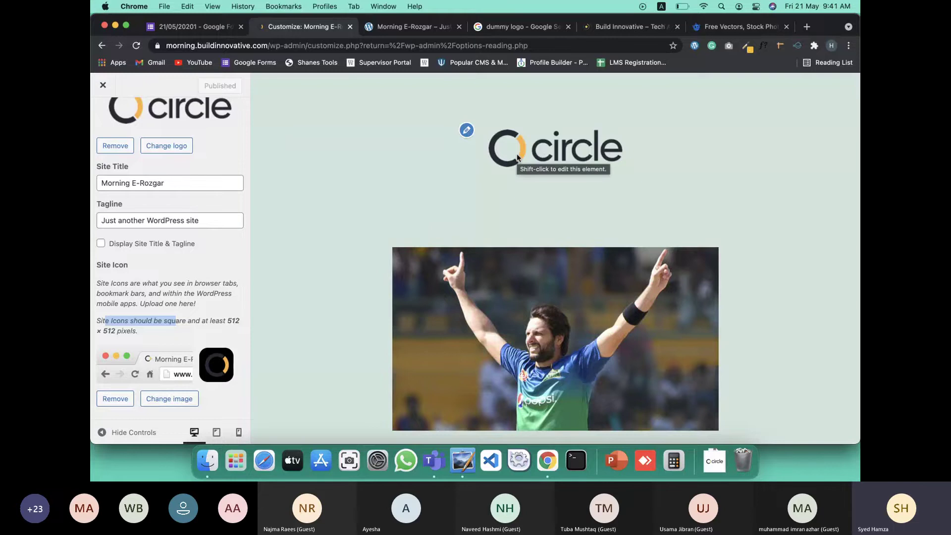
{"action": "key", "text": "super+Tab"}
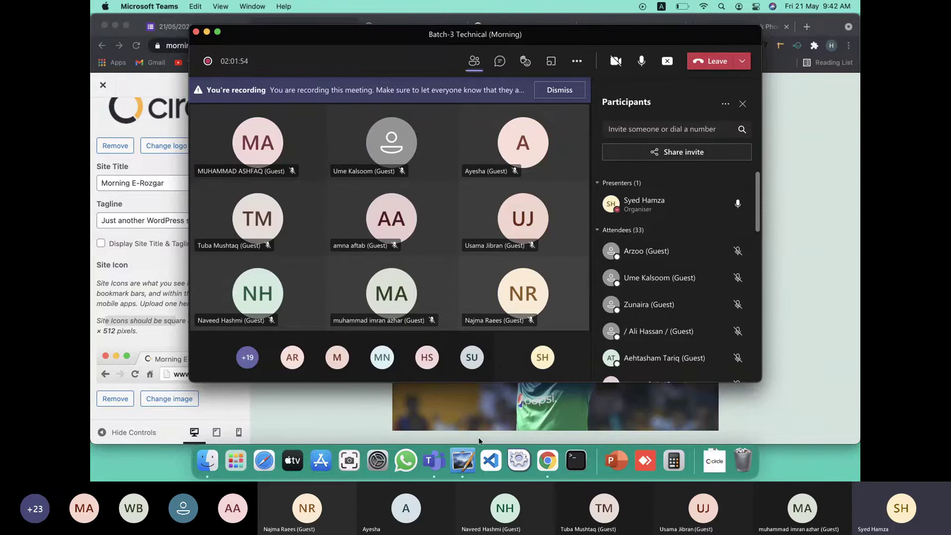
Sketch the letters H, A and C with the Pencil tool.
{"action": "left_click", "coordinate": [462, 459]}
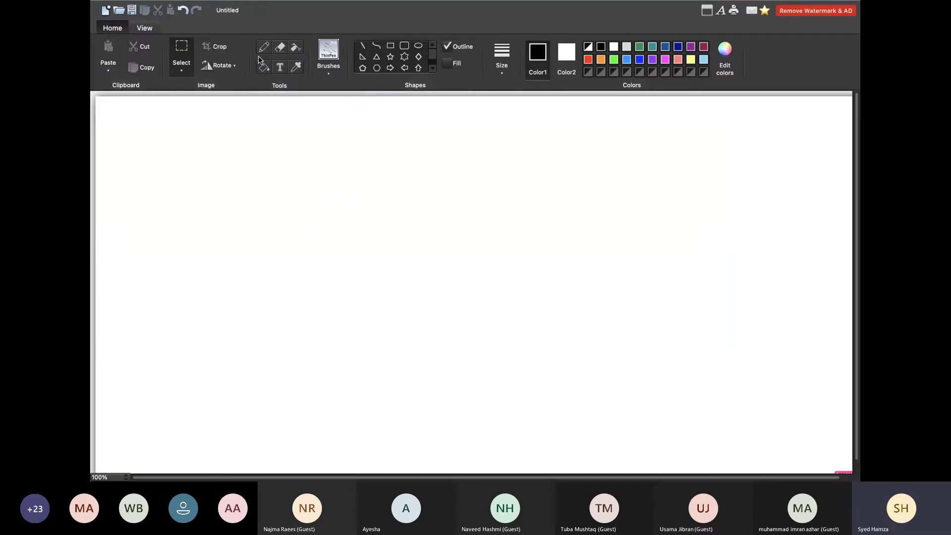
{"action": "left_click", "coordinate": [263, 47]}
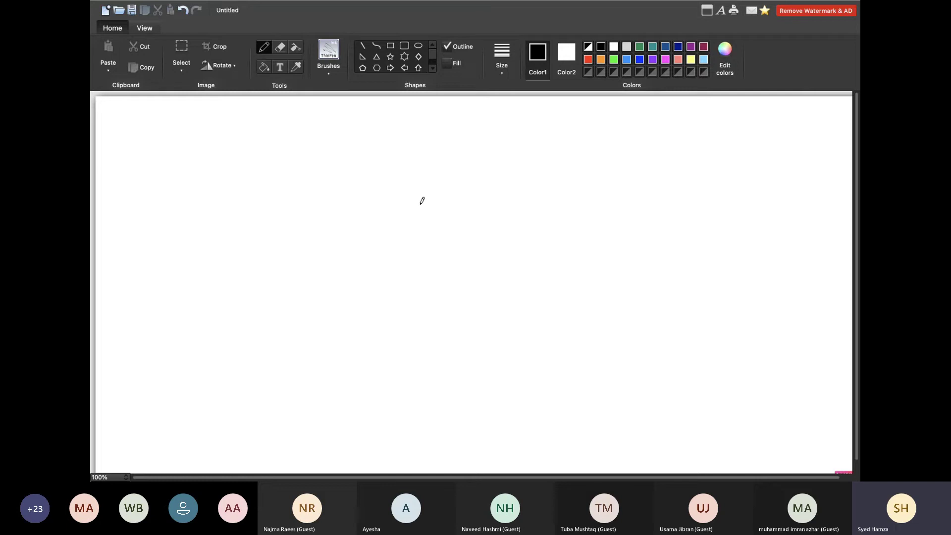
{"action": "mouse_move", "coordinate": [418, 188]}
{"action": "left_mouse_down"}
{"action": "mouse_move", "coordinate": [418, 209]}
{"action": "mouse_move", "coordinate": [417, 198]}
{"action": "left_mouse_up"}
{"action": "left_click_drag", "start_coordinate": [486, 182], "coordinate": [496, 194]}
{"action": "mouse_move", "coordinate": [564, 184]}
{"action": "left_mouse_down"}
{"action": "mouse_move", "coordinate": [553, 191]}
{"action": "mouse_move", "coordinate": [565, 197]}
{"action": "mouse_move", "coordinate": [611, 189]}
{"action": "left_mouse_up"}
{"action": "left_click", "coordinate": [623, 187]}
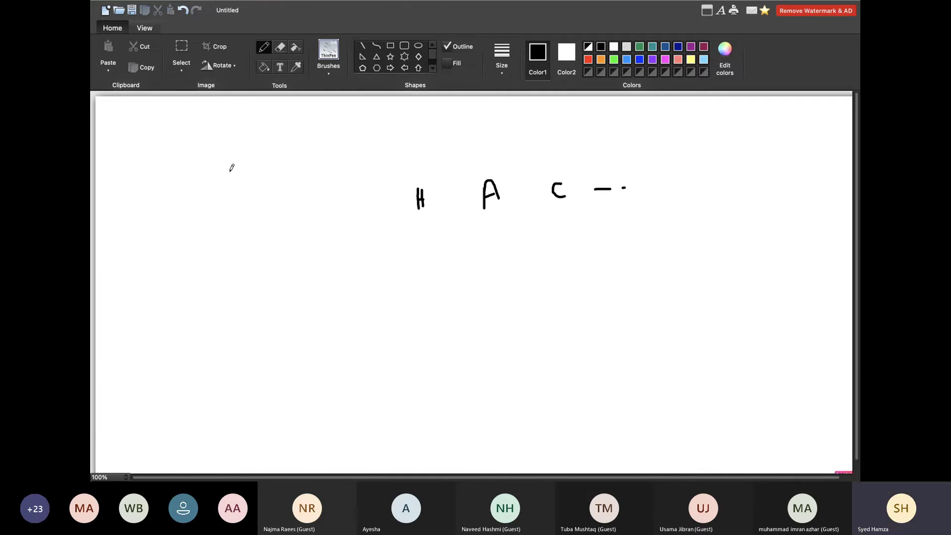
Remove the stray tall outline and arc drawn left of the letters.
{"action": "mouse_move", "coordinate": [229, 170]}
{"action": "left_mouse_down"}
{"action": "mouse_move", "coordinate": [250, 255]}
{"action": "mouse_move", "coordinate": [279, 274]}
{"action": "mouse_move", "coordinate": [275, 172]}
{"action": "mouse_move", "coordinate": [251, 155]}
{"action": "mouse_move", "coordinate": [229, 174]}
{"action": "left_mouse_up"}
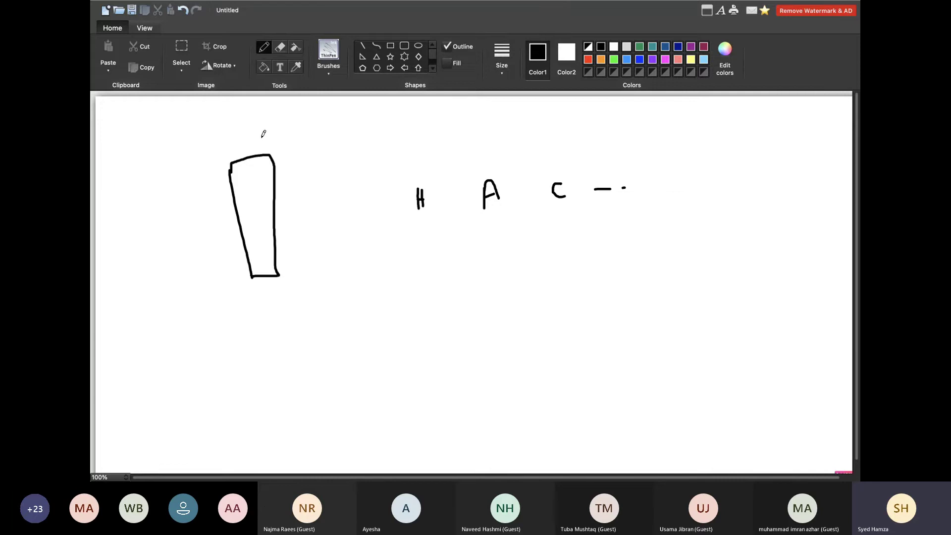
{"action": "mouse_move", "coordinate": [260, 137]}
{"action": "left_mouse_down"}
{"action": "mouse_move", "coordinate": [290, 135]}
{"action": "mouse_move", "coordinate": [325, 197]}
{"action": "mouse_move", "coordinate": [203, 208]}
{"action": "mouse_move", "coordinate": [318, 201]}
{"action": "left_mouse_up"}
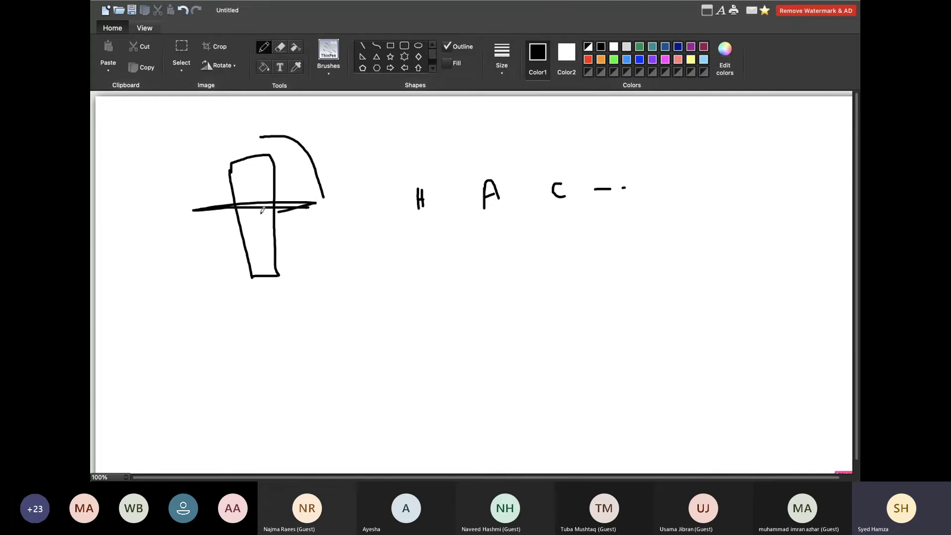
{"action": "key", "text": "ctrl+z"}
{"action": "left_click", "coordinate": [182, 49]}
{"action": "mouse_move", "coordinate": [196, 126]}
{"action": "left_mouse_down"}
{"action": "mouse_move", "coordinate": [303, 143]}
{"action": "mouse_move", "coordinate": [349, 294]}
{"action": "left_mouse_up"}
{"action": "key", "text": "Delete"}
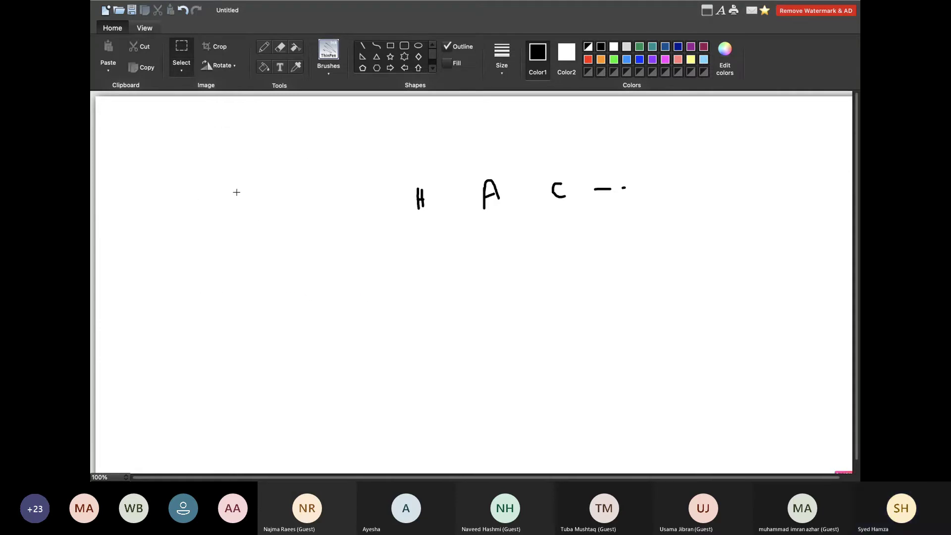
{"action": "left_click_drag", "start_coordinate": [205, 190], "coordinate": [294, 212]}
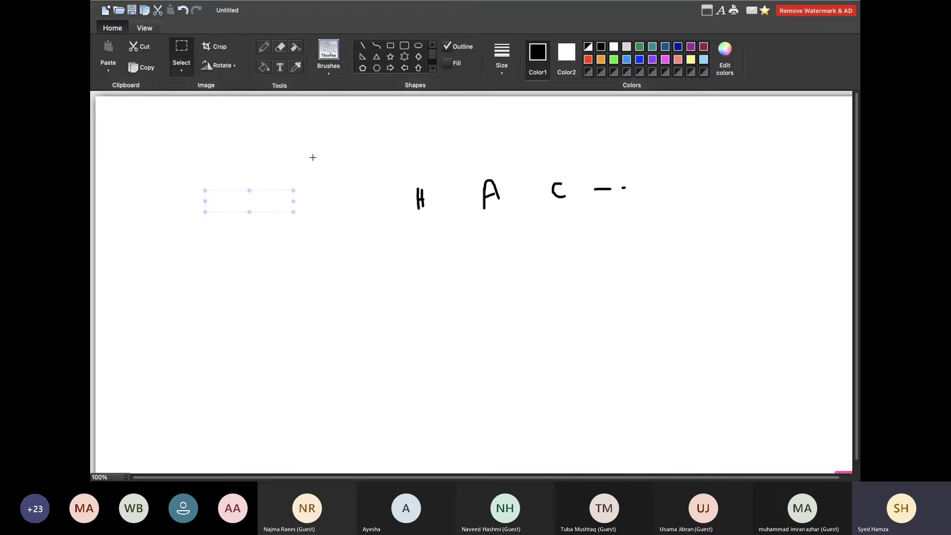
Draw a wide rectangle left of the letters, redoing it after undoing stray rectangles.
{"action": "left_click", "coordinate": [391, 45]}
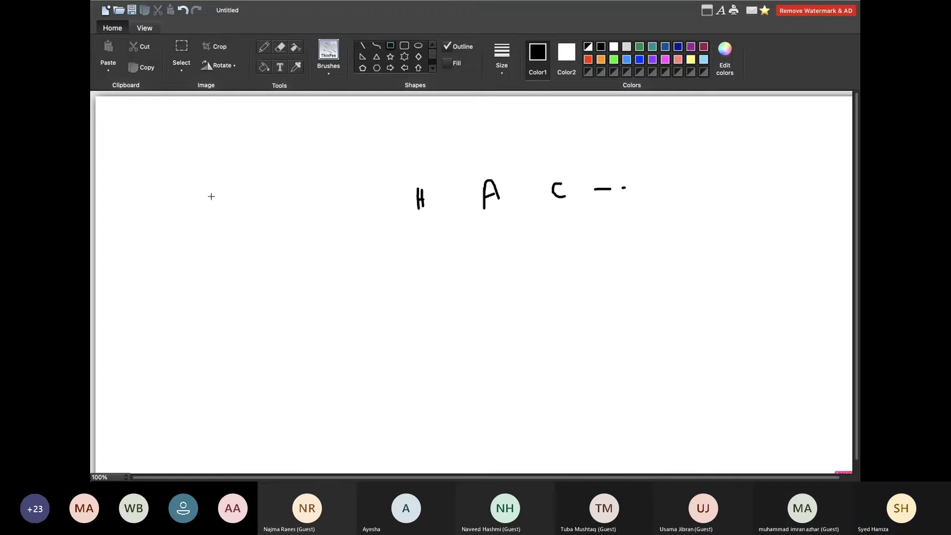
{"action": "mouse_move", "coordinate": [211, 196]}
{"action": "left_mouse_down"}
{"action": "mouse_move", "coordinate": [294, 198]}
{"action": "mouse_move", "coordinate": [323, 205]}
{"action": "mouse_move", "coordinate": [325, 219]}
{"action": "mouse_move", "coordinate": [314, 202]}
{"action": "left_mouse_up"}
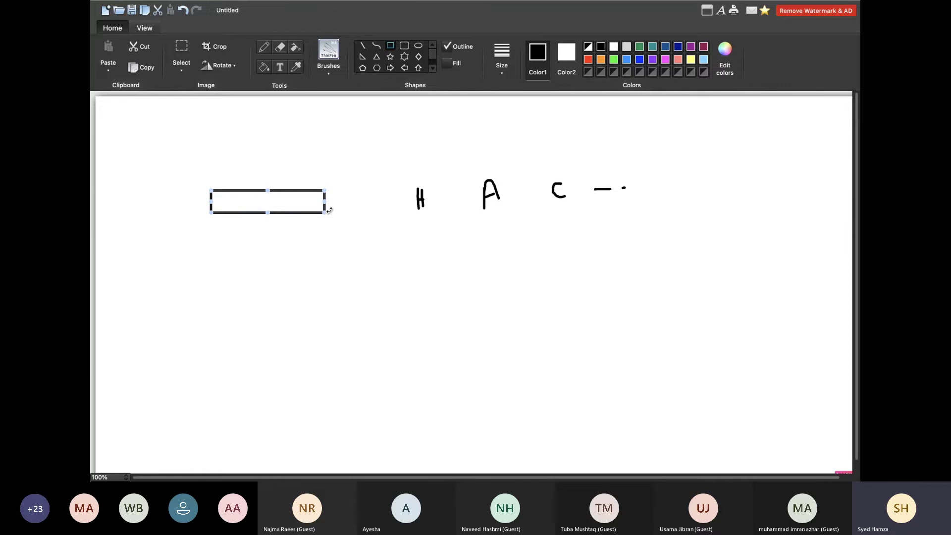
{"action": "left_click_drag", "start_coordinate": [329, 210], "coordinate": [263, 218]}
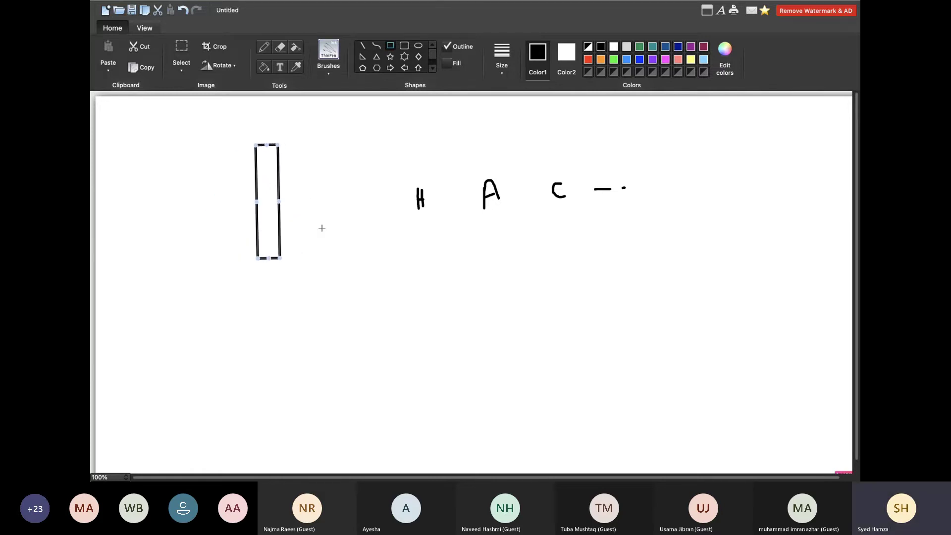
{"action": "left_click_drag", "start_coordinate": [285, 270], "coordinate": [354, 222]}
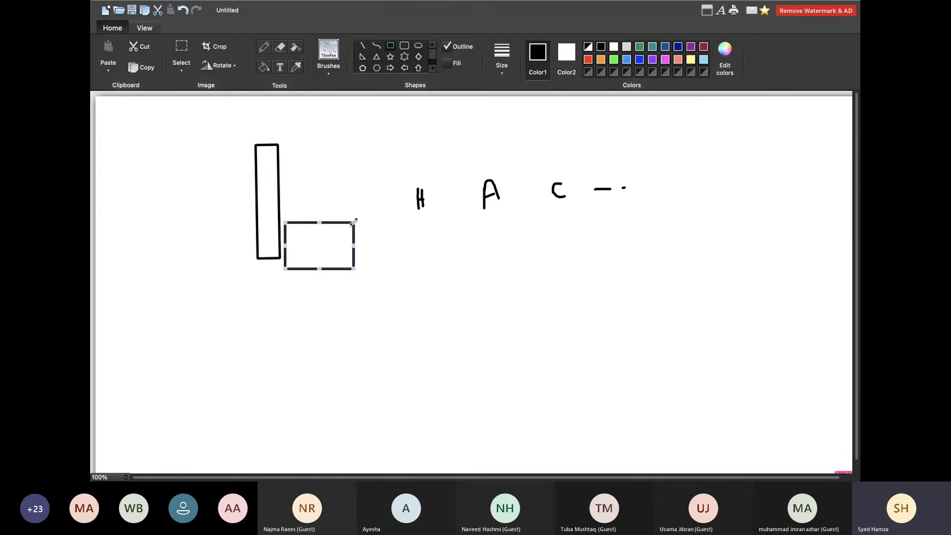
{"action": "key", "text": "ctrl+z"}
{"action": "key", "text": "ctrl+z"}
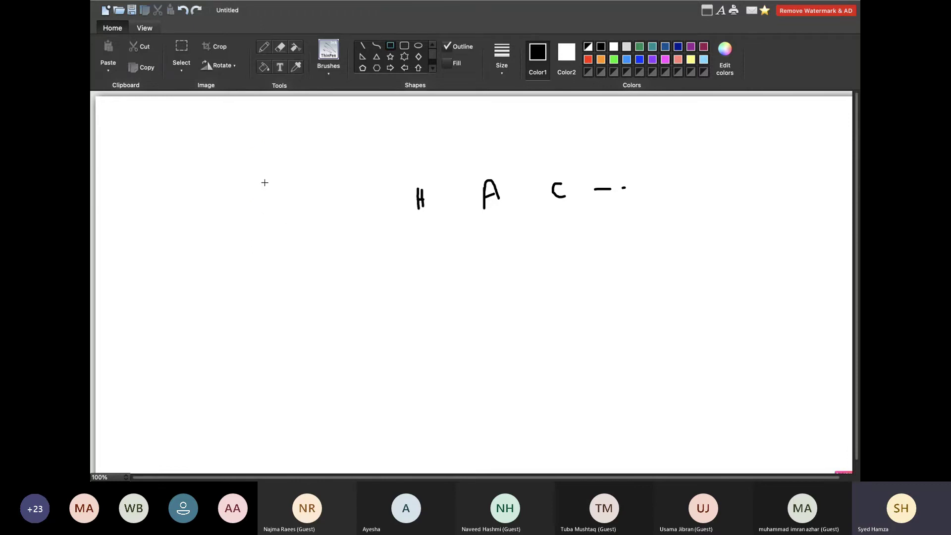
{"action": "left_click_drag", "start_coordinate": [239, 180], "coordinate": [324, 202]}
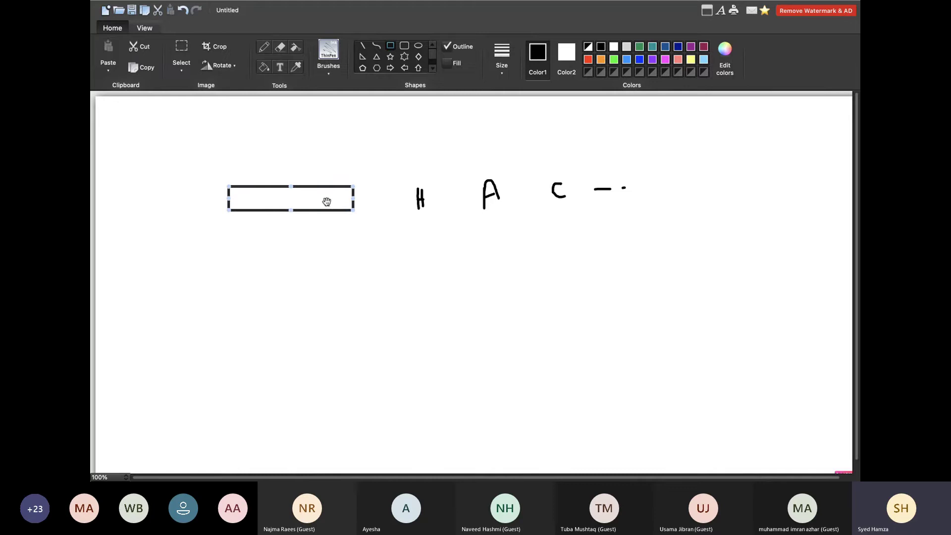
{"action": "left_click", "coordinate": [398, 229]}
{"action": "key", "text": "ctrl+Left"}
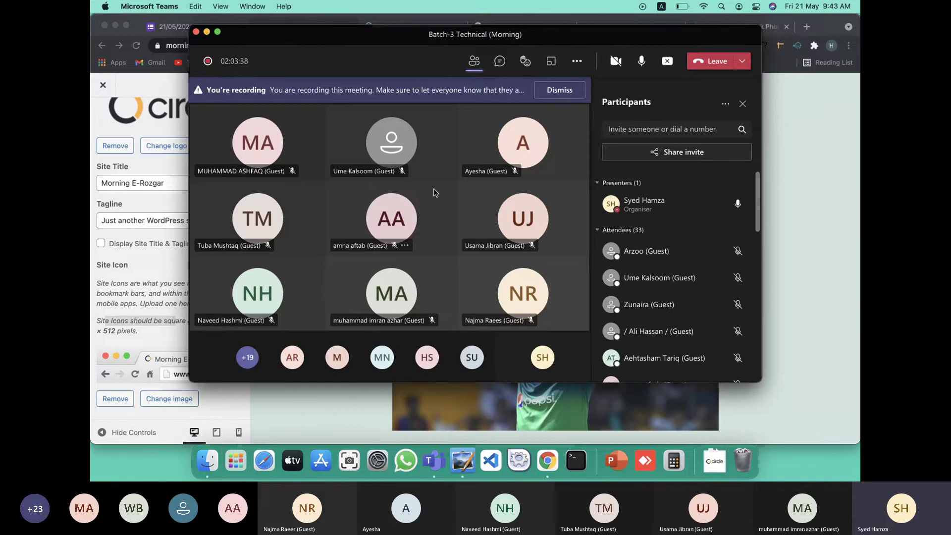
In Colors & Dark Mode, turn Dark Mode support on and back off.
{"action": "left_click", "coordinate": [309, 409]}
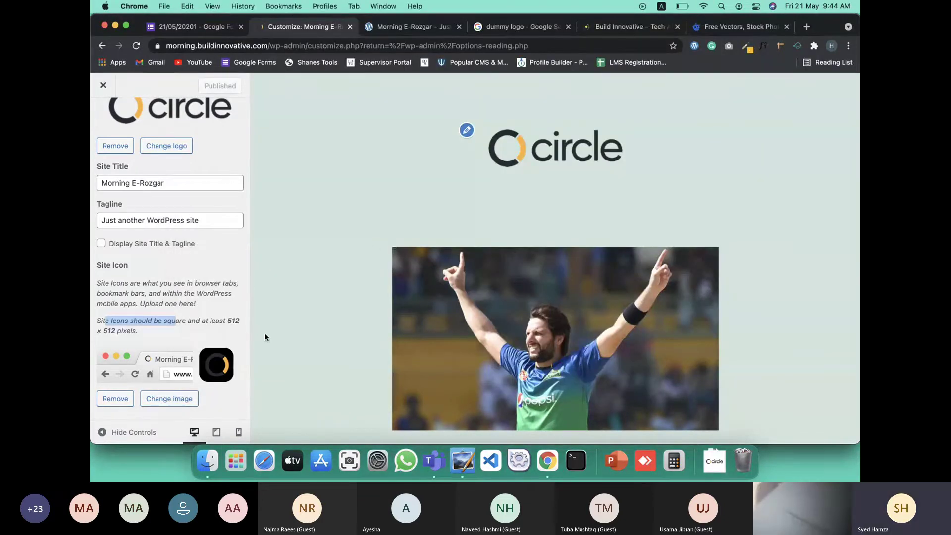
{"action": "scroll", "coordinate": [217, 216], "scroll_direction": "up", "scroll_amount": 3}
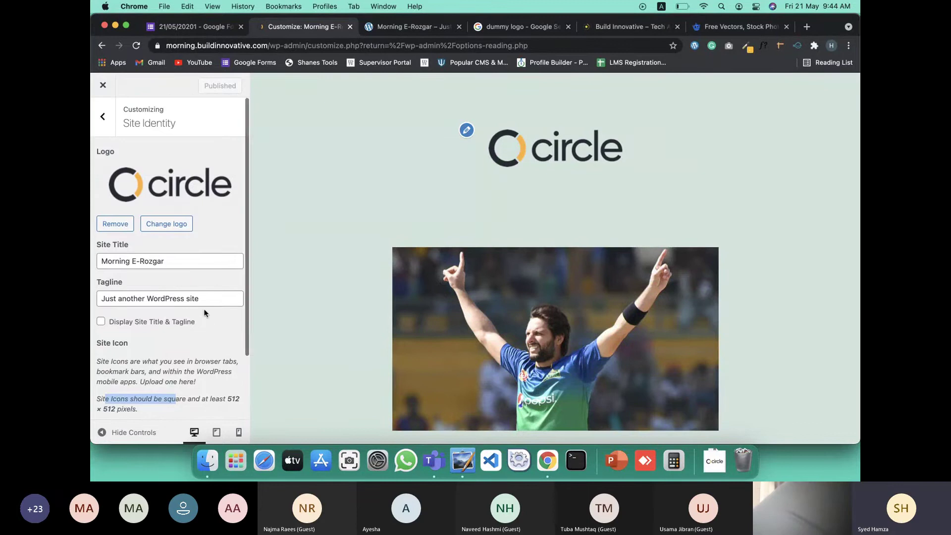
{"action": "left_click", "coordinate": [101, 119]}
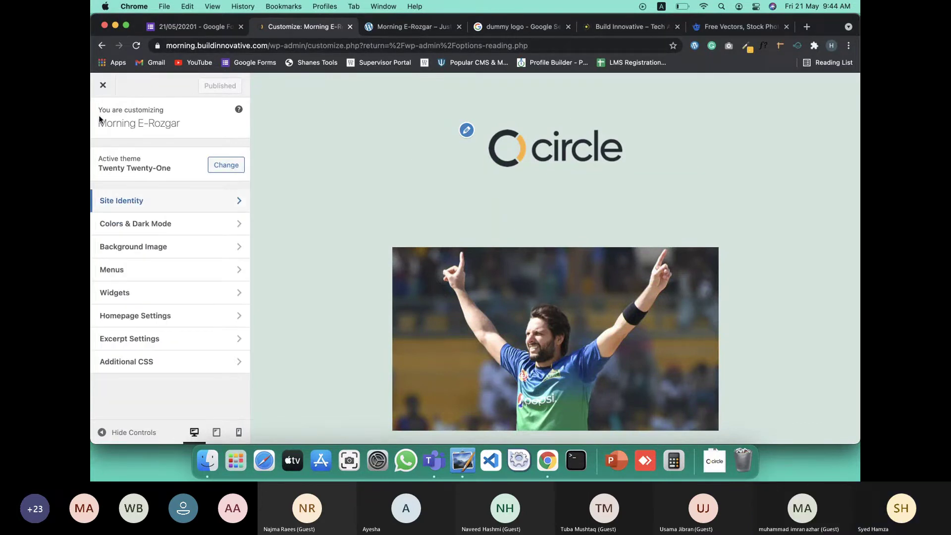
{"action": "left_click", "coordinate": [154, 230]}
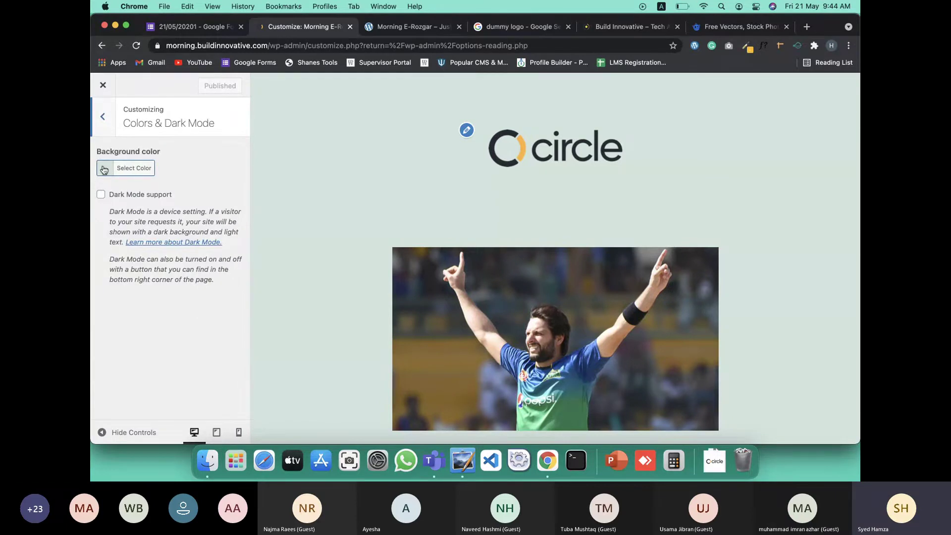
{"action": "left_click", "coordinate": [101, 195]}
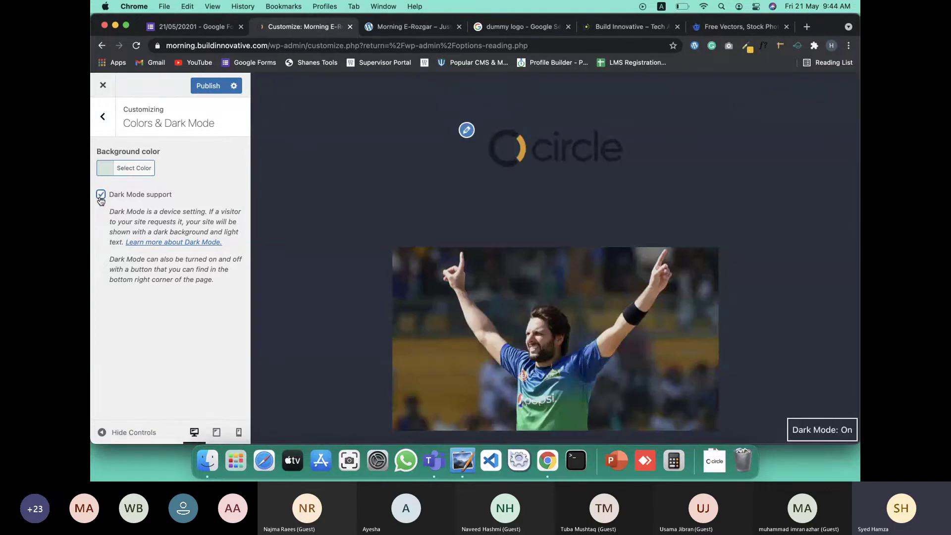
{"action": "left_click", "coordinate": [101, 196]}
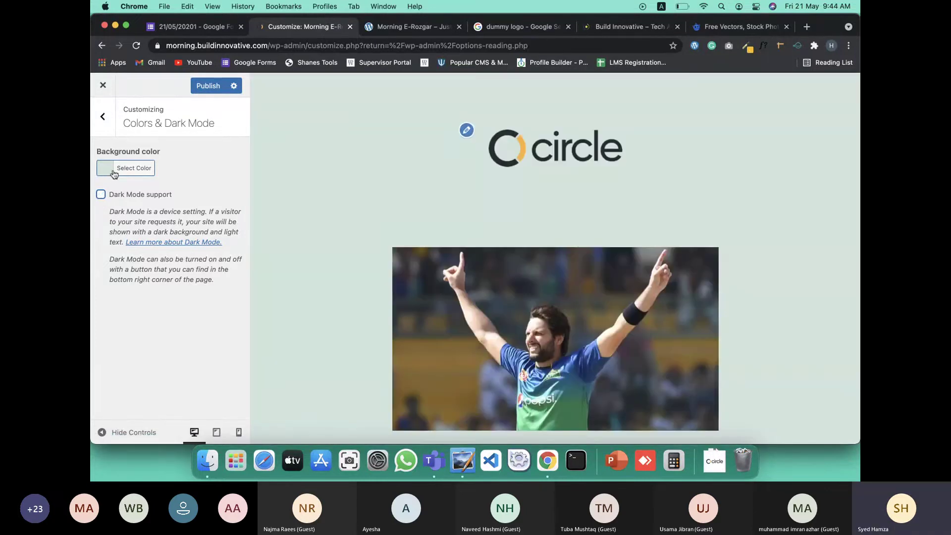
Open and close the background colour picker, then return to the main Customizer list.
{"action": "left_click", "coordinate": [112, 171]}
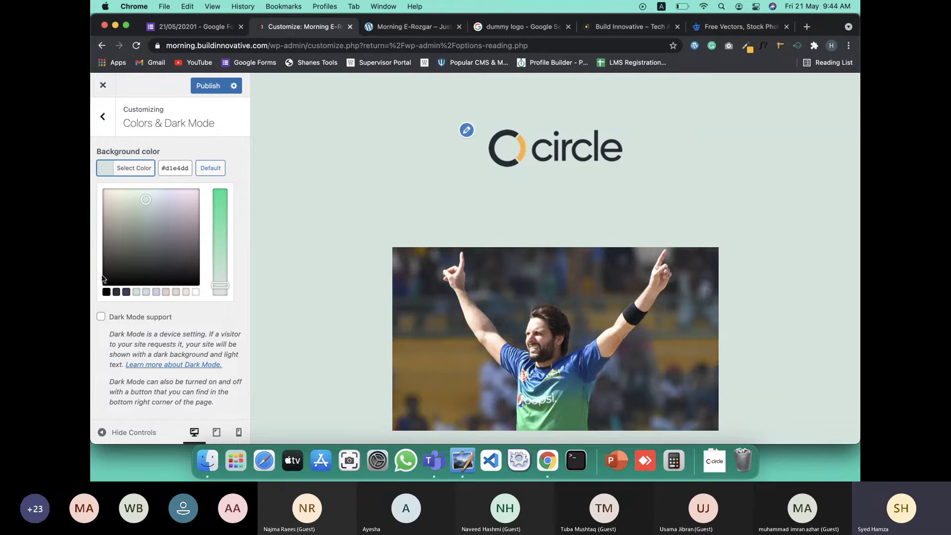
{"action": "scroll", "coordinate": [190, 317], "scroll_direction": "down", "scroll_amount": 1}
{"action": "scroll", "coordinate": [189, 314], "scroll_direction": "up", "scroll_amount": 1}
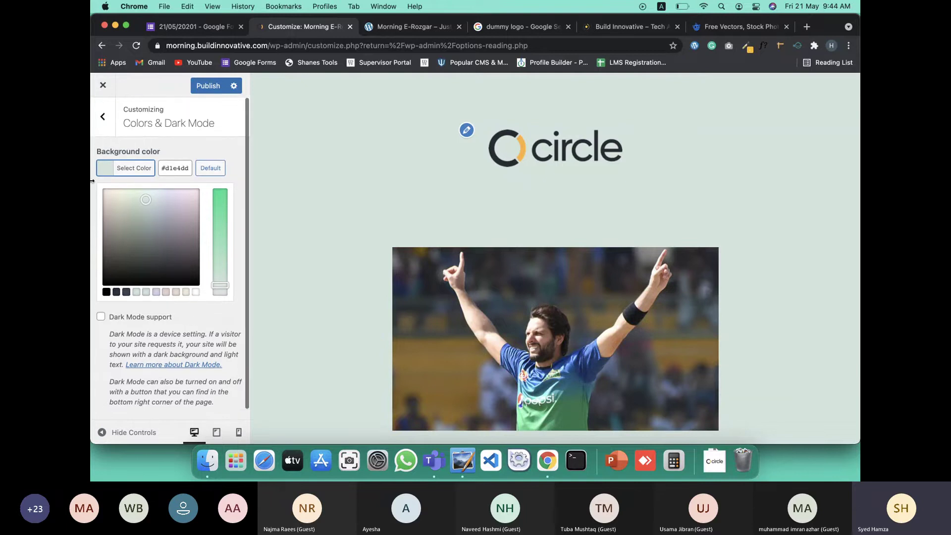
{"action": "left_click", "coordinate": [175, 146]}
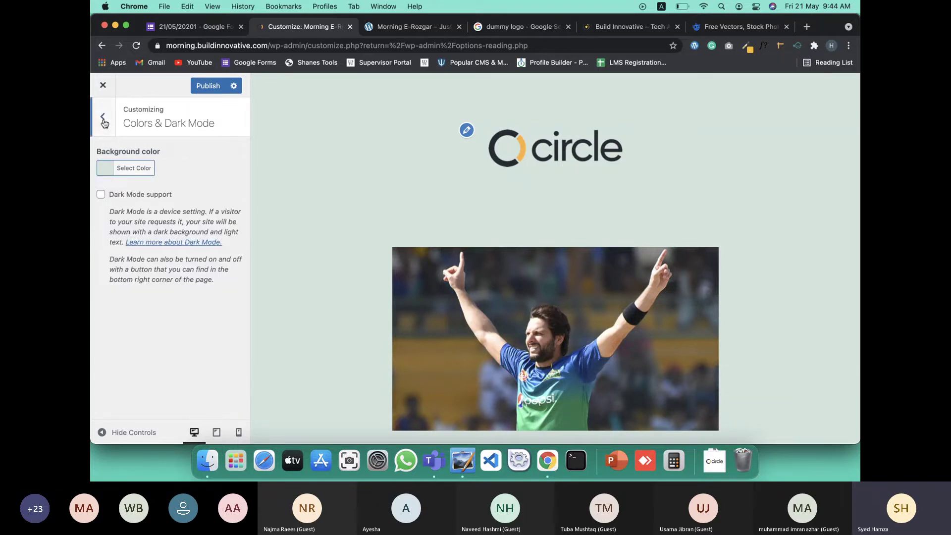
{"action": "left_click", "coordinate": [103, 119]}
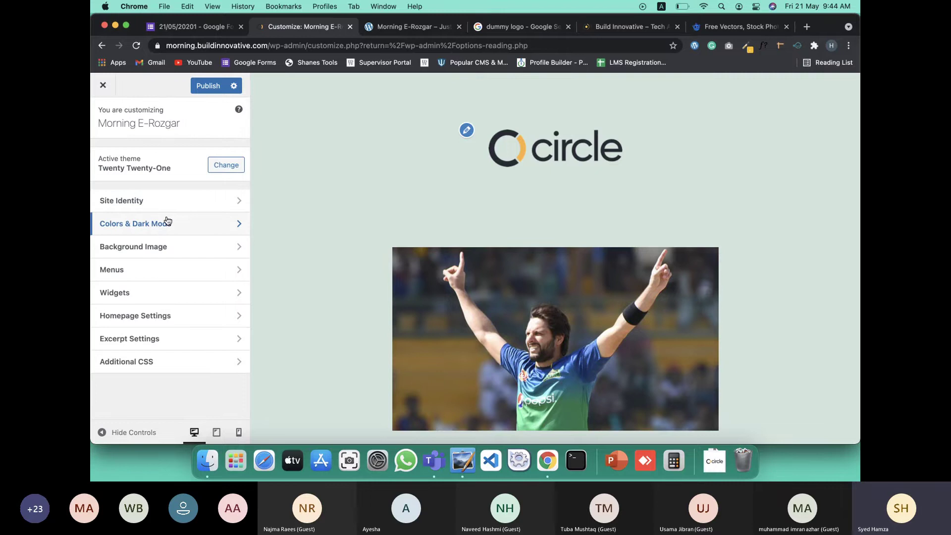
Peek at the Background Image section, then briefly check Teams and return to the Customizer.
{"action": "left_click", "coordinate": [157, 255]}
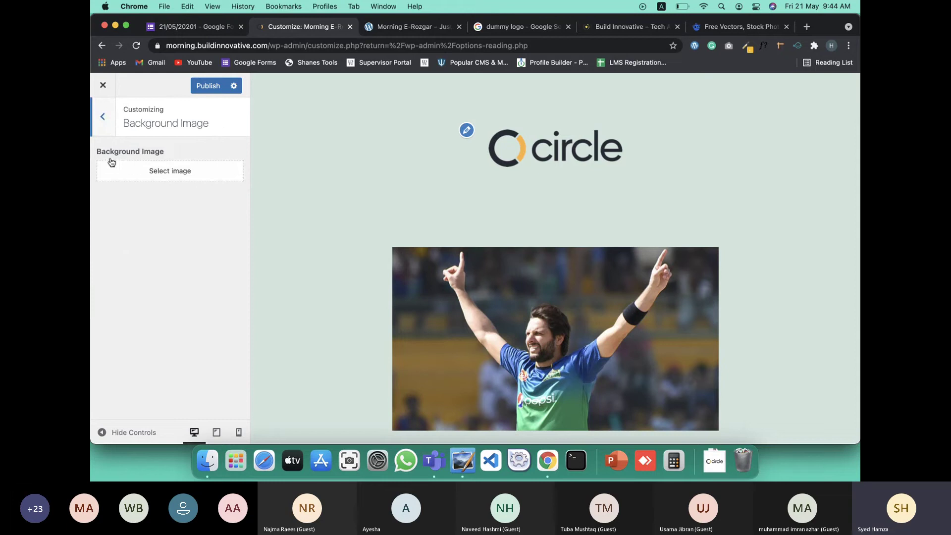
{"action": "left_click", "coordinate": [103, 118]}
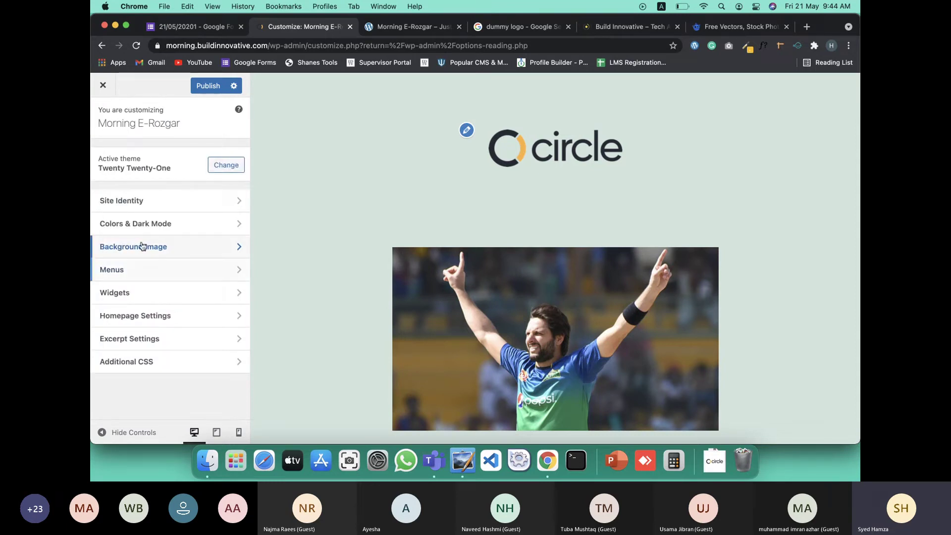
{"action": "left_click", "coordinate": [738, 458]}
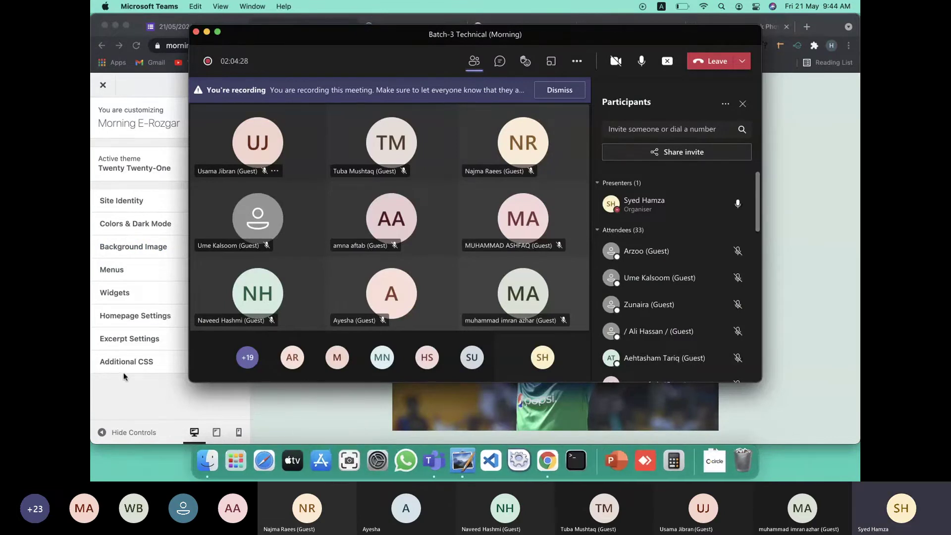
{"action": "left_click", "coordinate": [117, 397]}
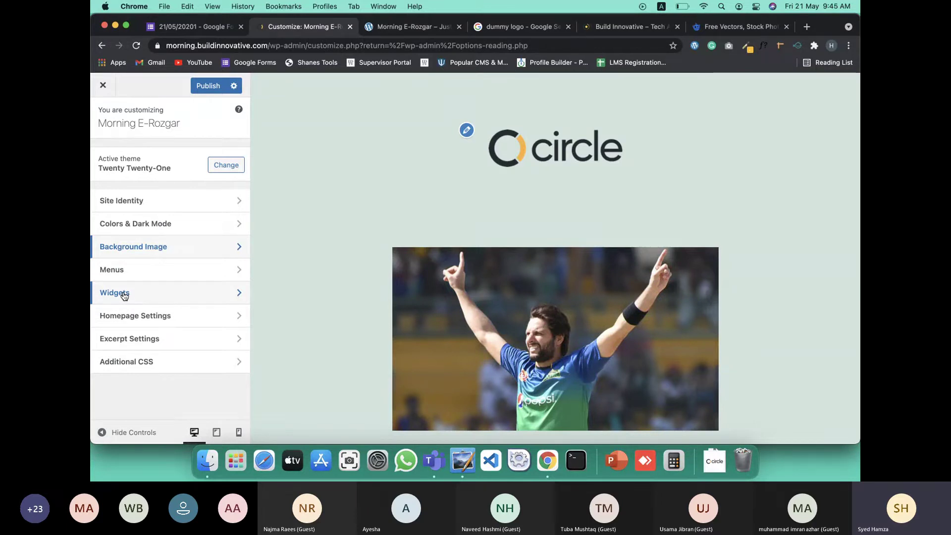
Look through the Homepage Settings and Excerpt Settings sections of the Customizer.
{"action": "left_click", "coordinate": [121, 327]}
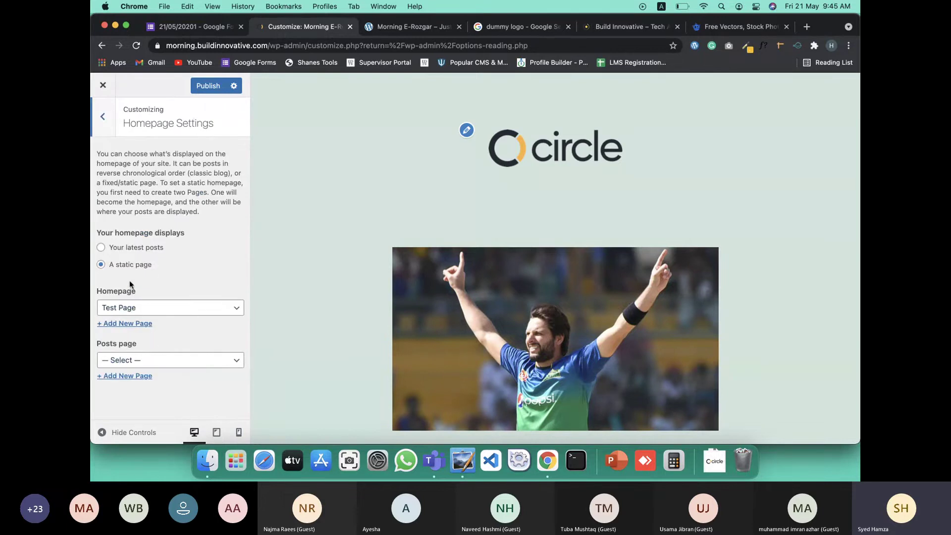
{"action": "left_click", "coordinate": [101, 118]}
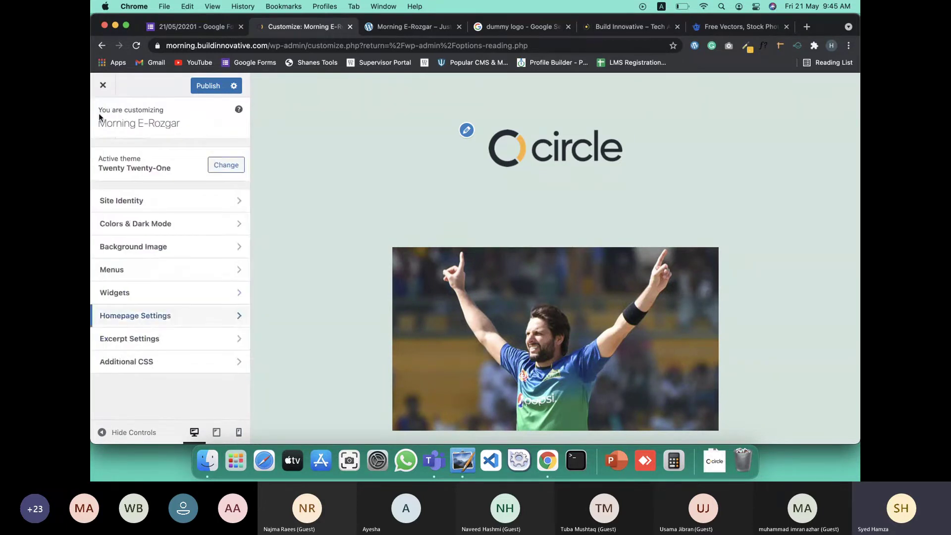
{"action": "left_click", "coordinate": [149, 346]}
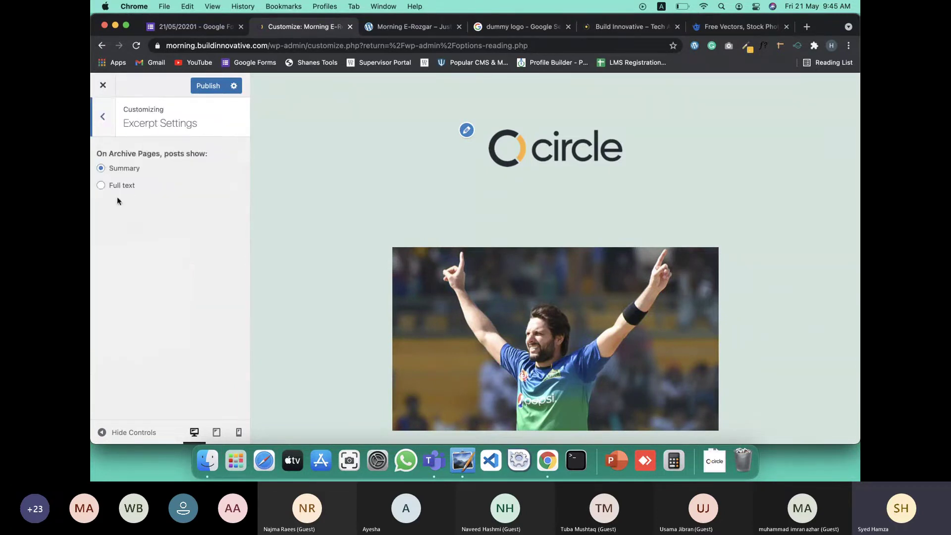
{"action": "left_click", "coordinate": [103, 119]}
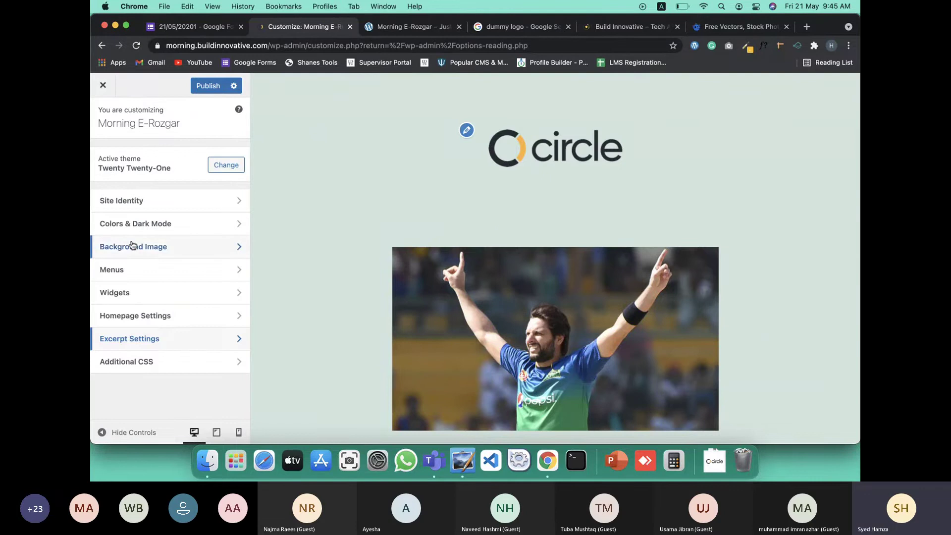
Check Colors & Dark Mode and Background Image, then bring the Teams meeting forward.
{"action": "left_click", "coordinate": [143, 228]}
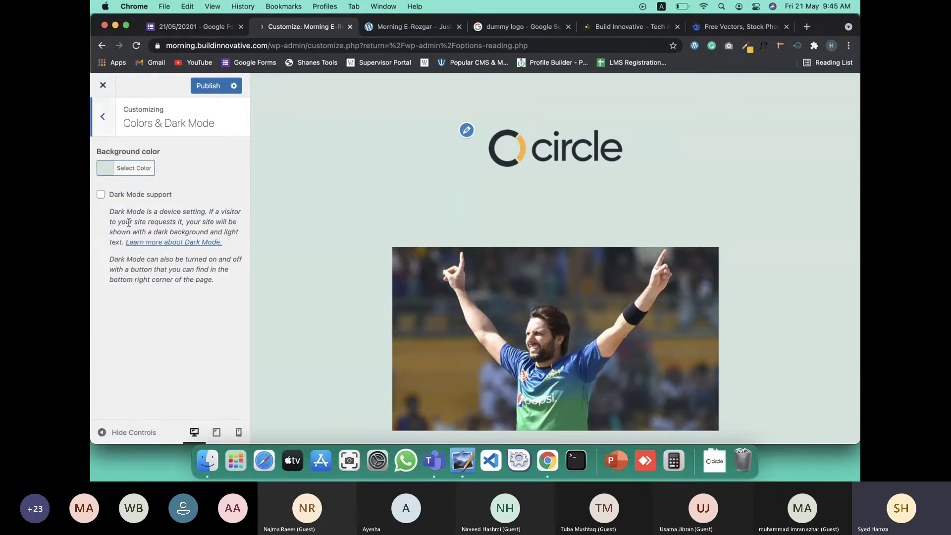
{"action": "left_click", "coordinate": [105, 118]}
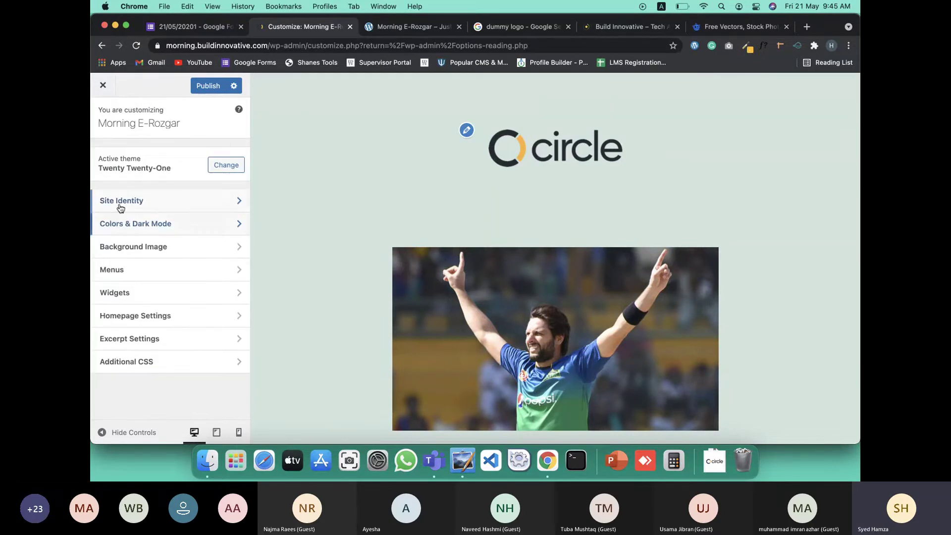
{"action": "left_click", "coordinate": [121, 249]}
{"action": "left_click", "coordinate": [102, 126]}
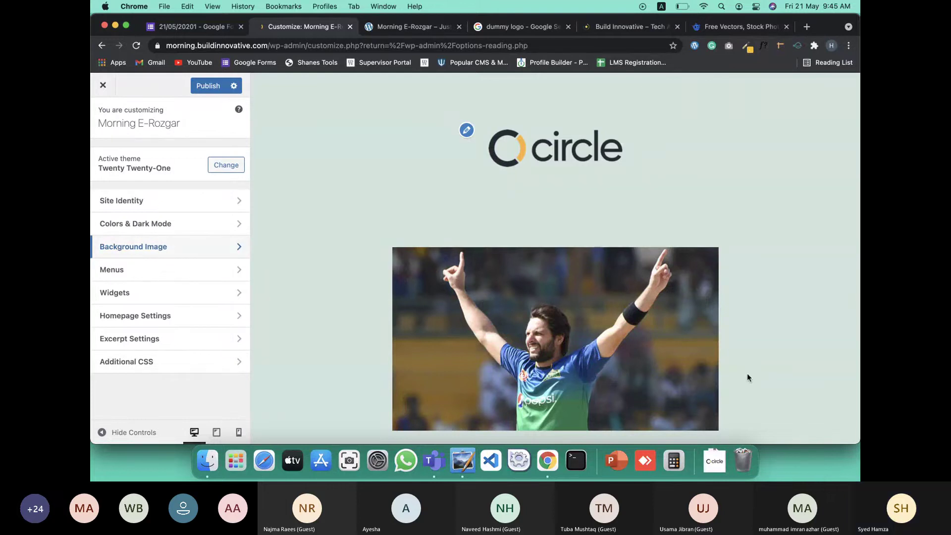
{"action": "key", "text": "super+Tab"}
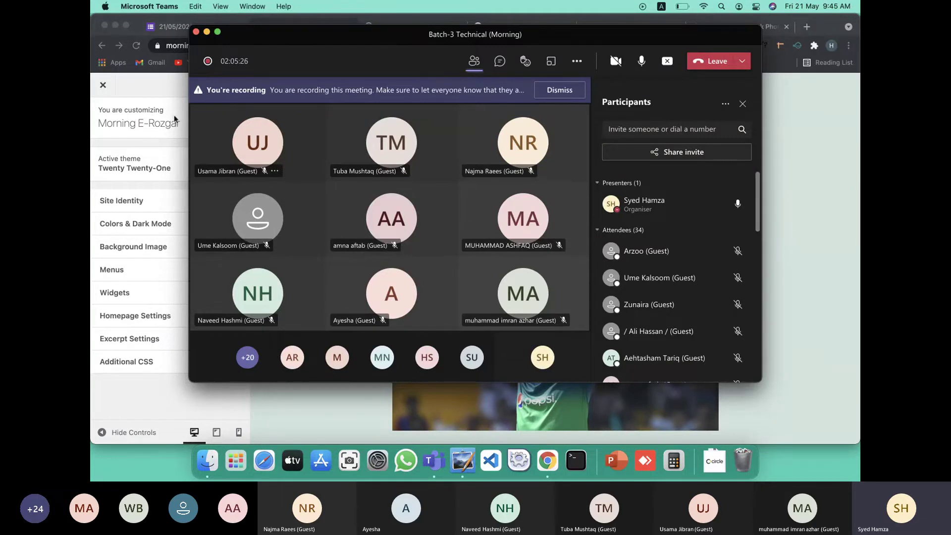
Switch from the Teams meeting back to the Morning E-Rozgar Customizer in Chrome.
{"action": "left_click", "coordinate": [142, 149]}
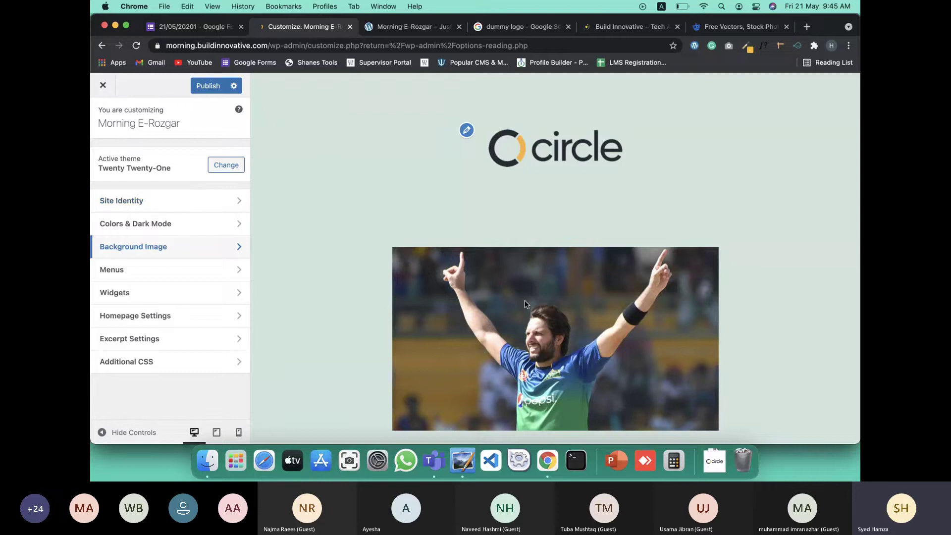
{"action": "key", "text": "super+Tab"}
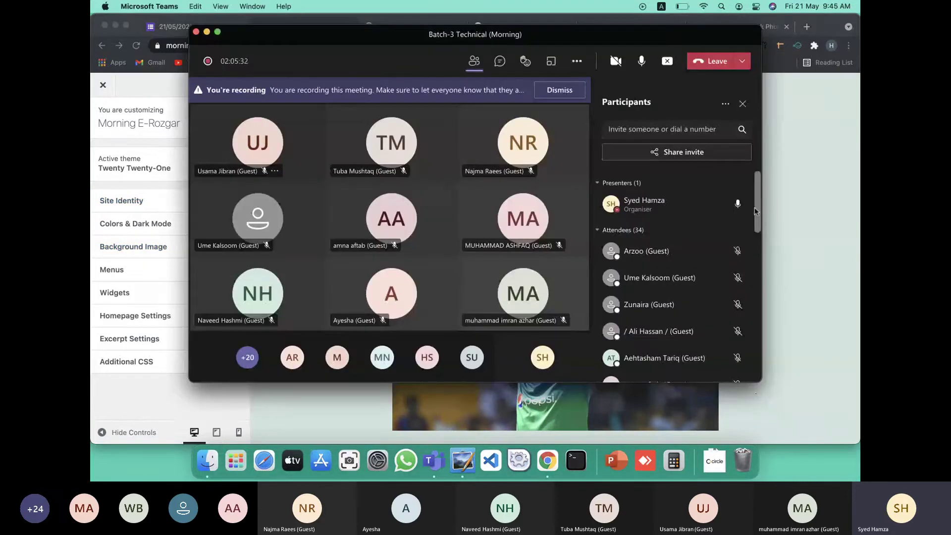
{"action": "mouse_move", "coordinate": [739, 283]}
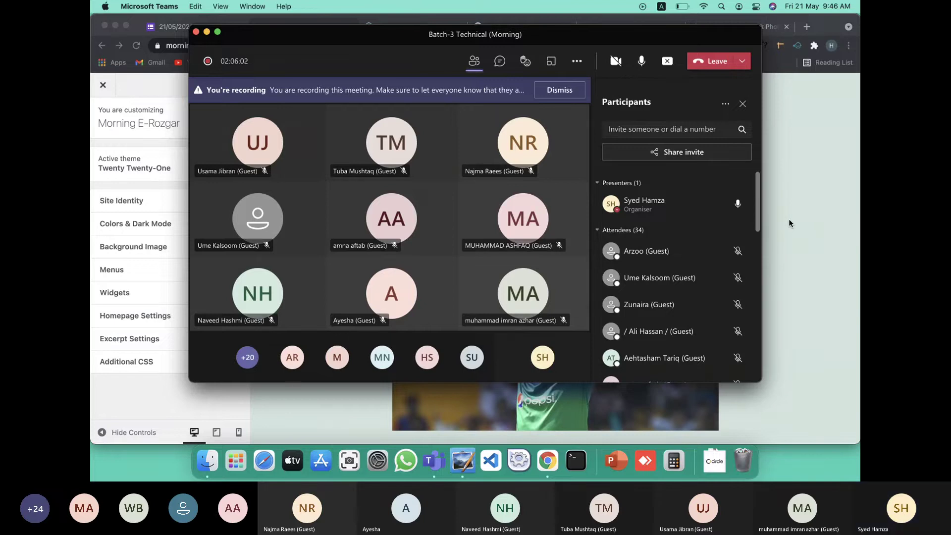
{"action": "left_click", "coordinate": [789, 222]}
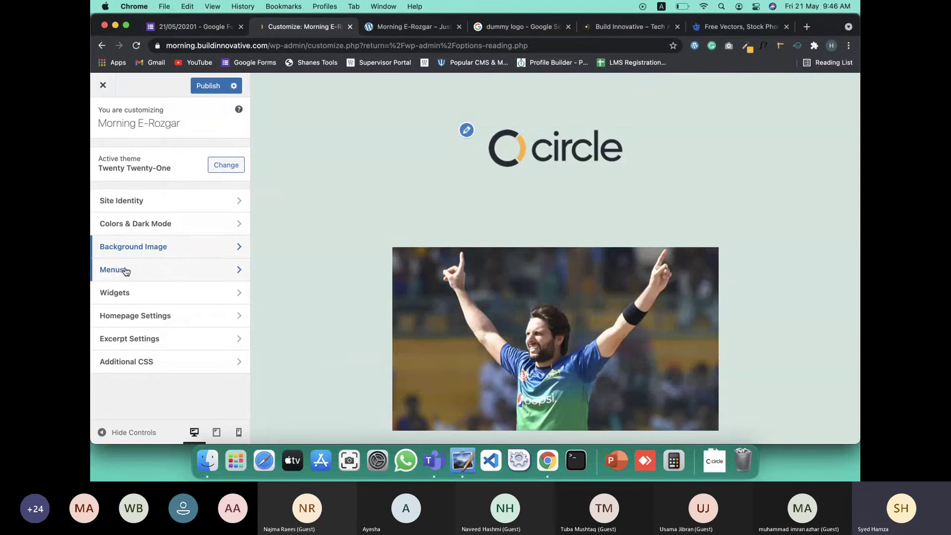
Publish the Customizer changes and preview the live front page.
{"action": "left_click", "coordinate": [204, 87]}
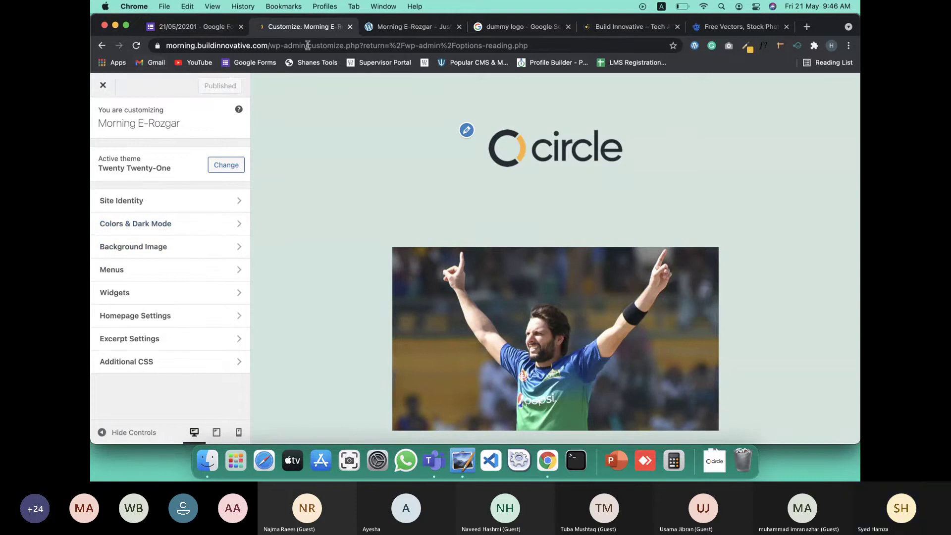
{"action": "left_click", "coordinate": [411, 32]}
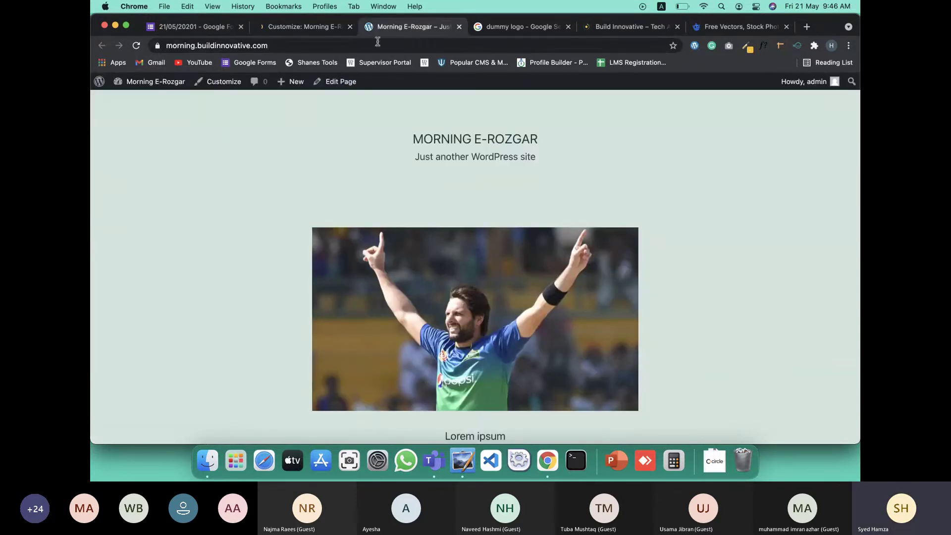
{"action": "mouse_move", "coordinate": [177, 90]}
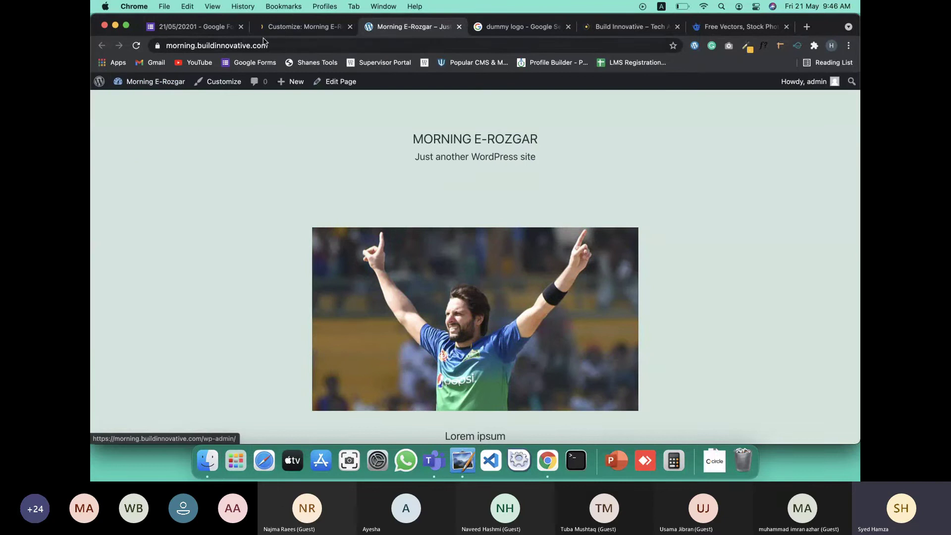
{"action": "key", "text": "ctrl+shift+Tab"}
Close the Customizer and go to Appearance > Menus.
{"action": "left_click", "coordinate": [110, 97]}
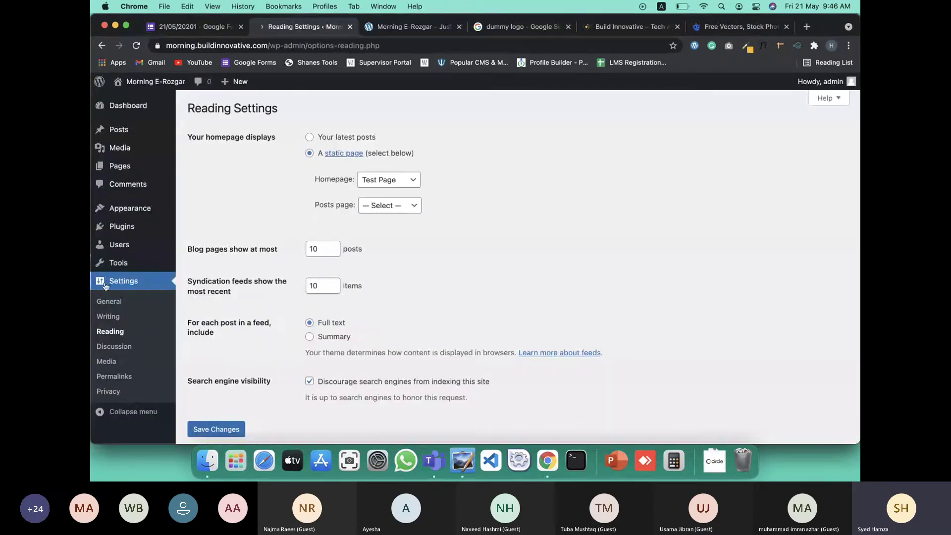
{"action": "mouse_move", "coordinate": [139, 209]}
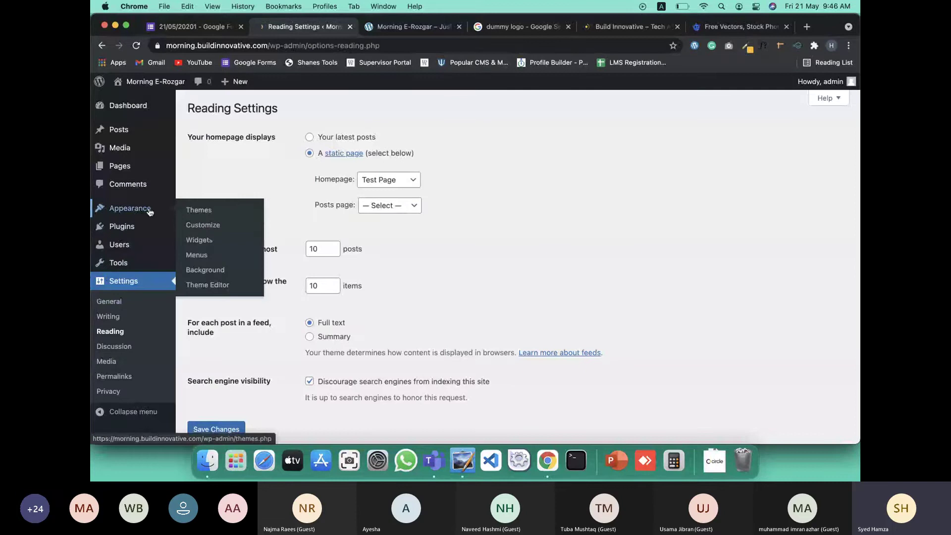
{"action": "left_click", "coordinate": [202, 256]}
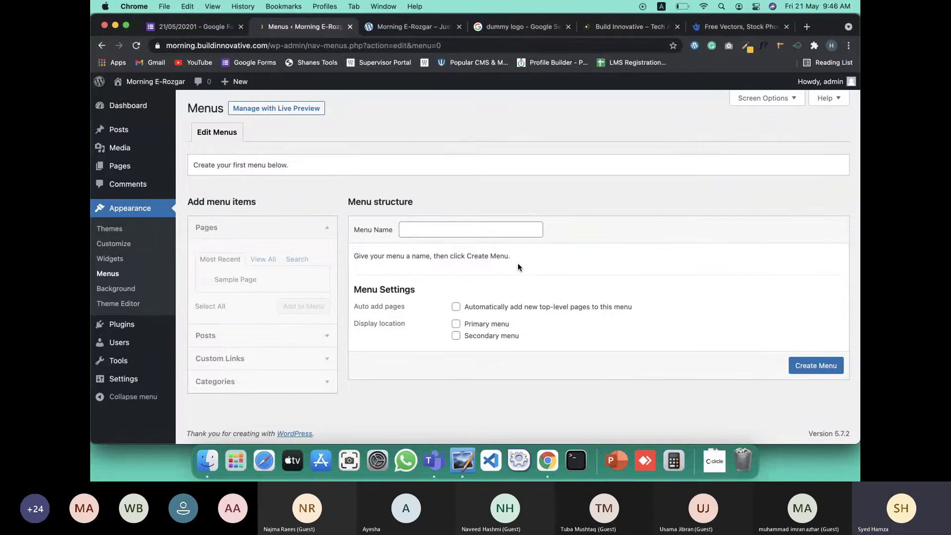
Enter 'Main menu' as the name of the new menu.
{"action": "left_click_drag", "start_coordinate": [236, 165], "coordinate": [397, 168]}
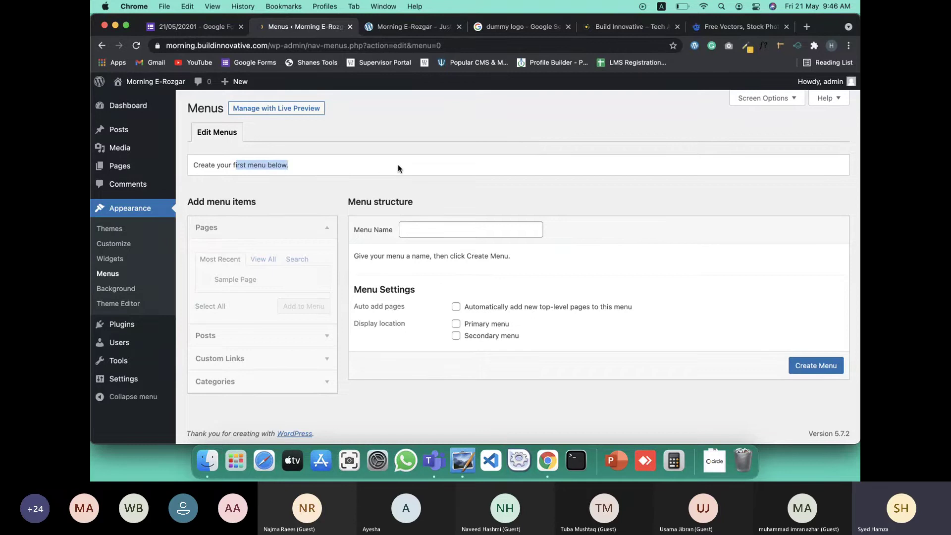
{"action": "left_click", "coordinate": [400, 179]}
{"action": "left_click", "coordinate": [414, 228]}
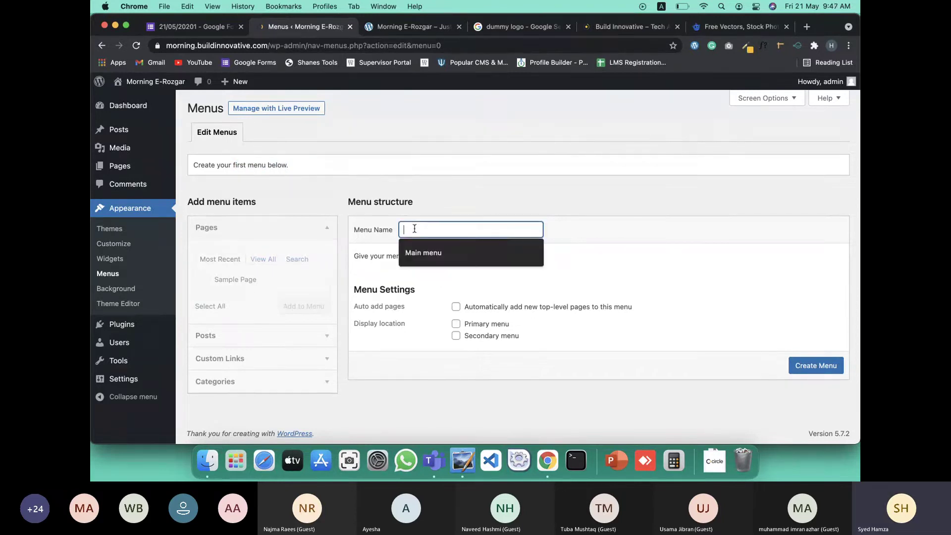
{"action": "key", "text": "Down"}
{"action": "key", "text": "Return"}
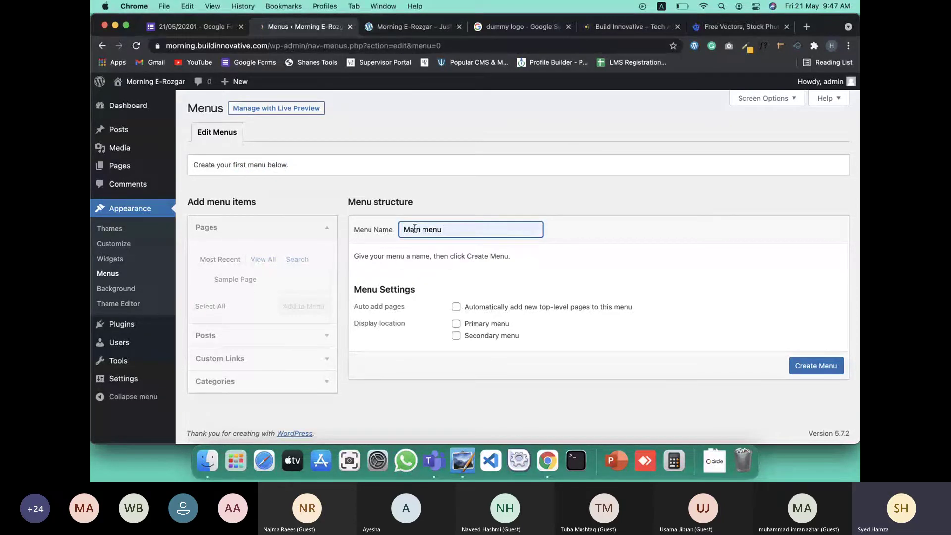
{"action": "key", "text": "BackSpace"}
{"action": "key", "text": "BackSpace"}
{"action": "key", "text": "BackSpace"}
{"action": "key", "text": "BackSpace"}
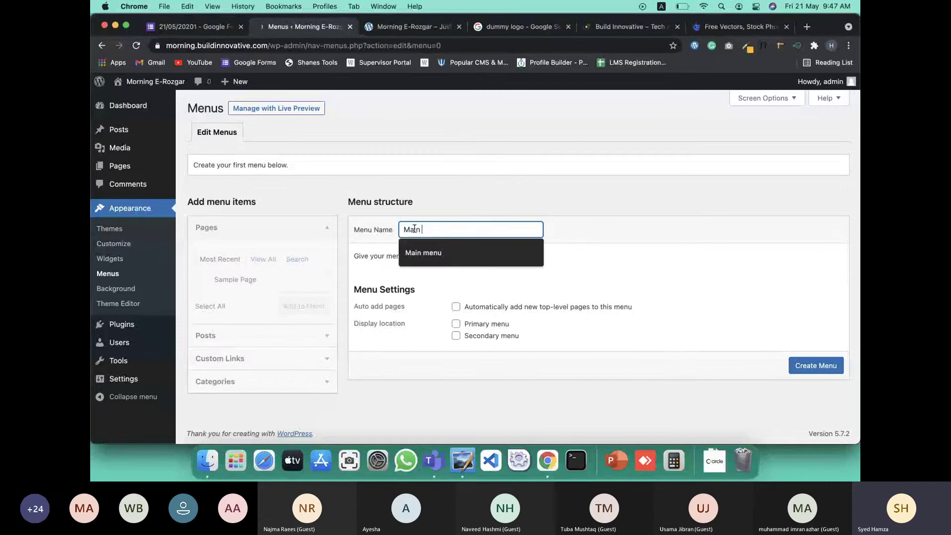
{"action": "type", "text": "nav"}
{"action": "key", "text": "BackSpace"}
{"action": "key", "text": "BackSpace"}
{"action": "key", "text": "BackSpace"}
{"action": "key", "text": "BackSpace"}
{"action": "key", "text": "BackSpace"}
{"action": "key", "text": "BackSpace"}
{"action": "key", "text": "BackSpace"}
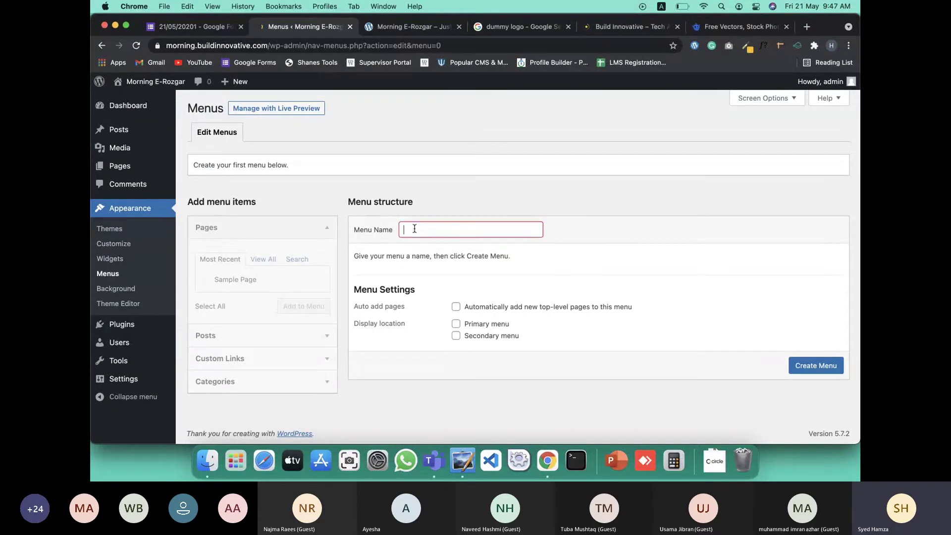
{"action": "type", "text": "main"}
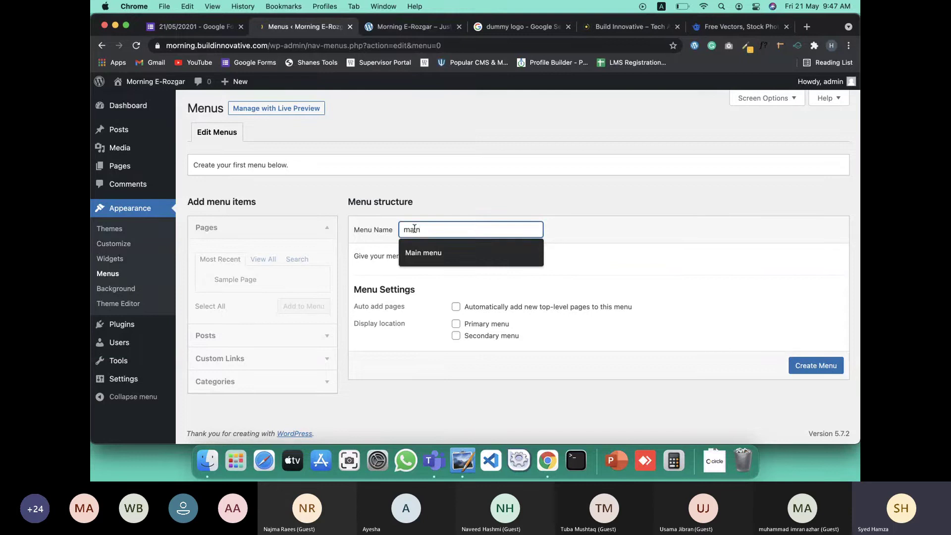
{"action": "left_click", "coordinate": [423, 252]}
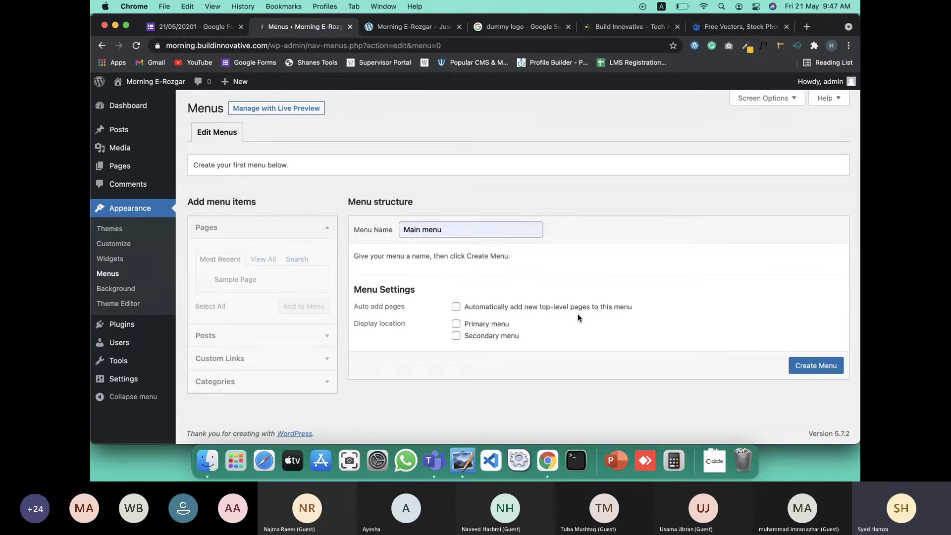
Create the empty Main menu.
{"action": "scroll", "coordinate": [579, 318], "scroll_direction": "down", "scroll_amount": 1}
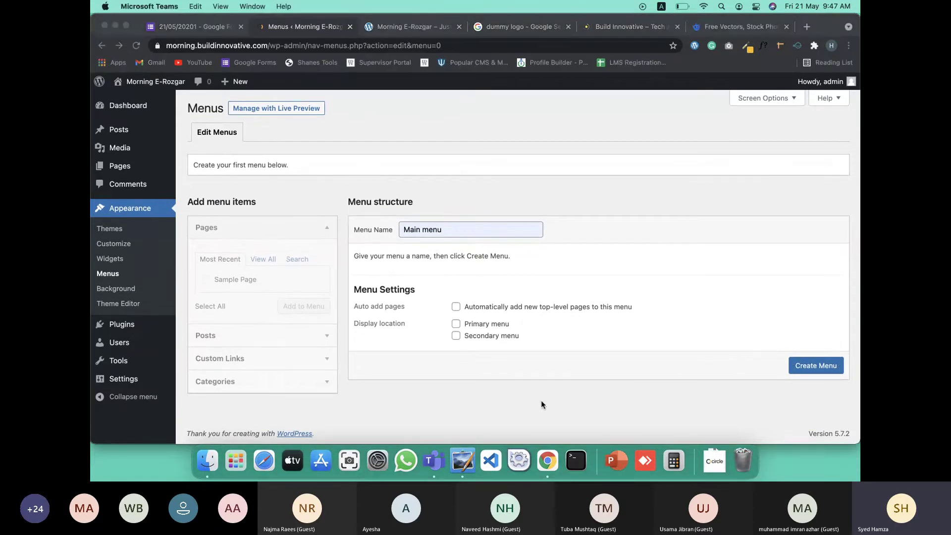
{"action": "left_click", "coordinate": [820, 366]}
{"action": "left_click", "coordinate": [819, 366]}
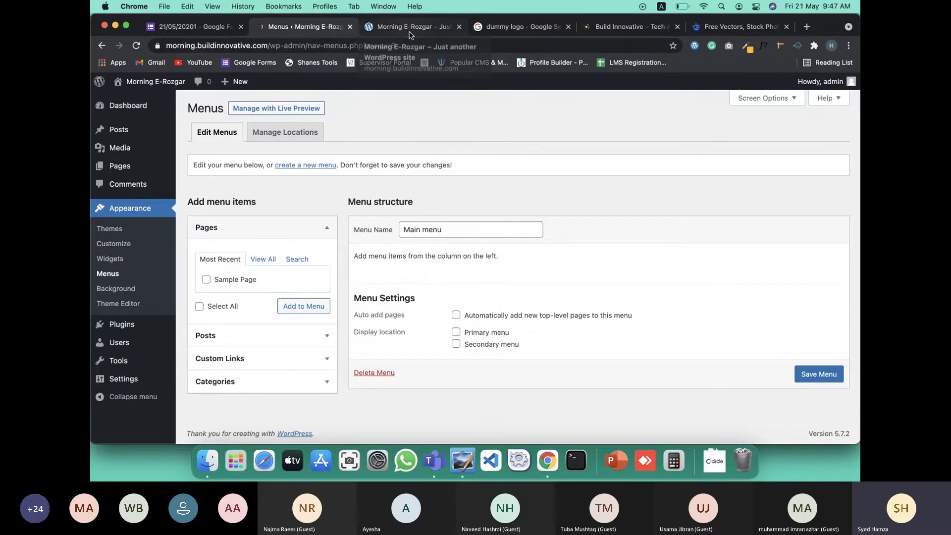
On the Morning E-Rozgar Menus tab, list all pages, then switch to Teams.
{"action": "left_click", "coordinate": [624, 34]}
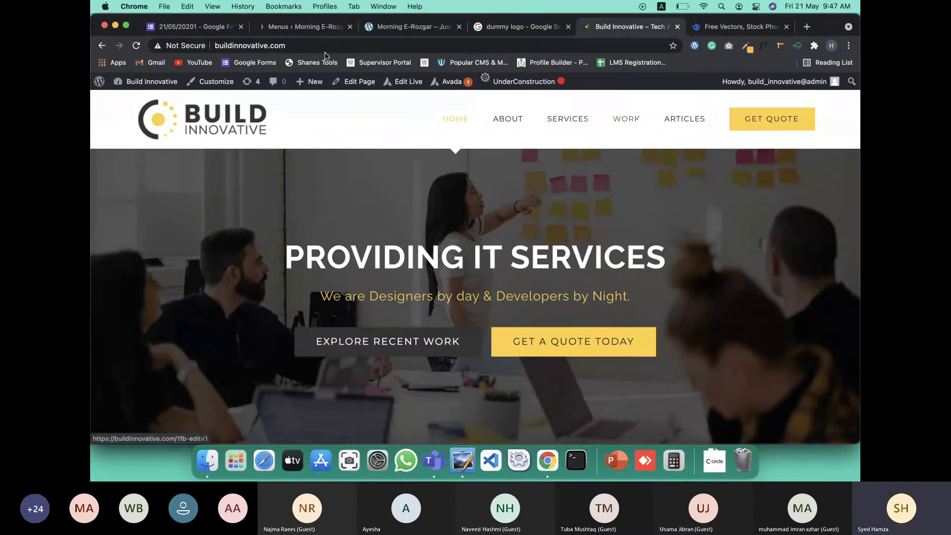
{"action": "left_click", "coordinate": [308, 23]}
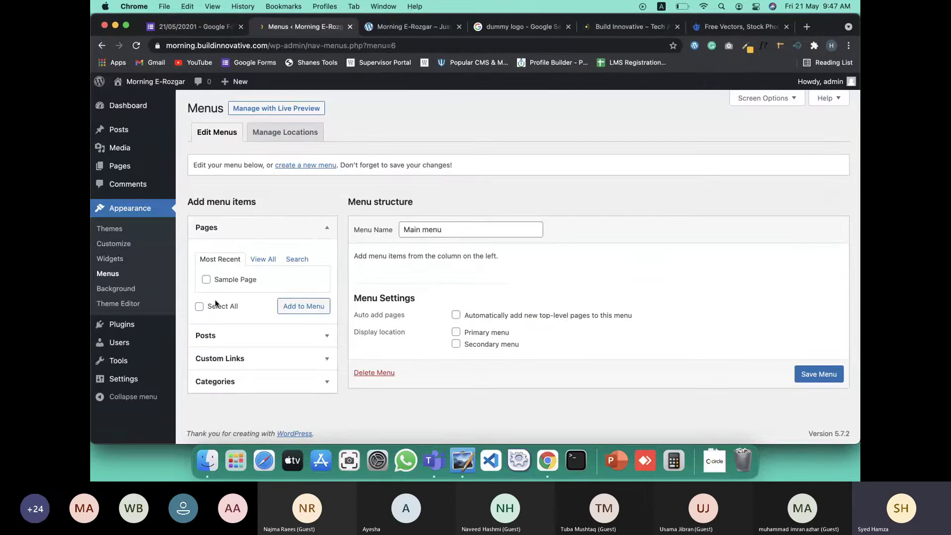
{"action": "left_click", "coordinate": [262, 260]}
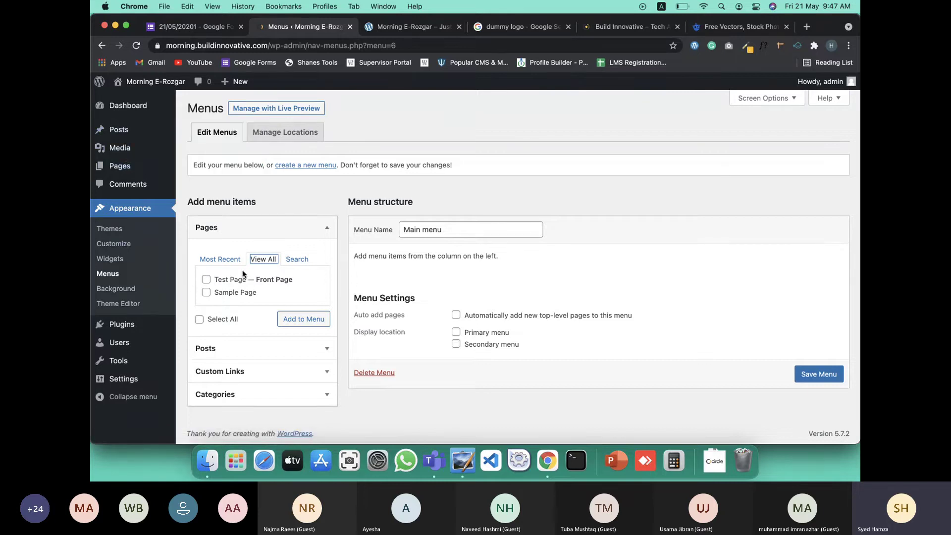
{"action": "key", "text": "super+Tab"}
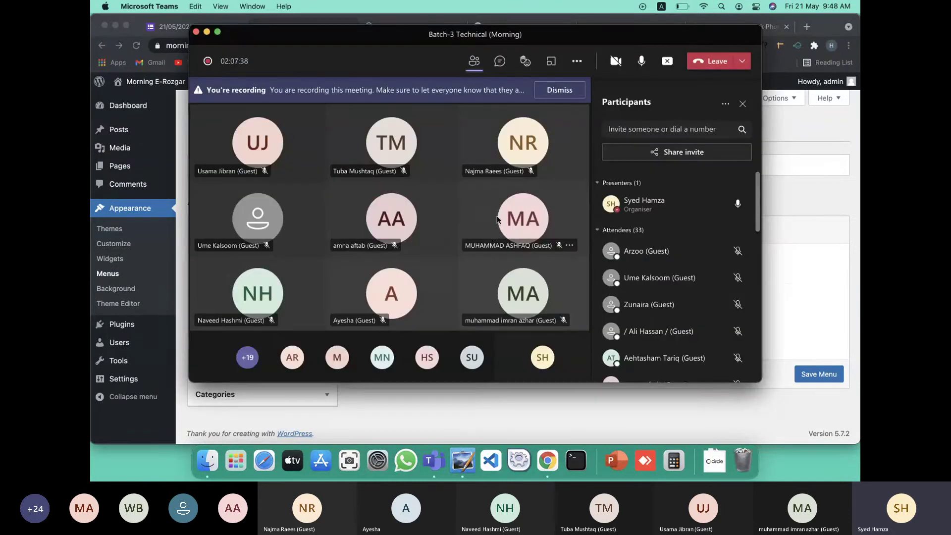
Bring the WordPress Menus page in Chrome back in front of Teams.
{"action": "mouse_move", "coordinate": [515, 210]}
{"action": "left_click", "coordinate": [359, 400]}
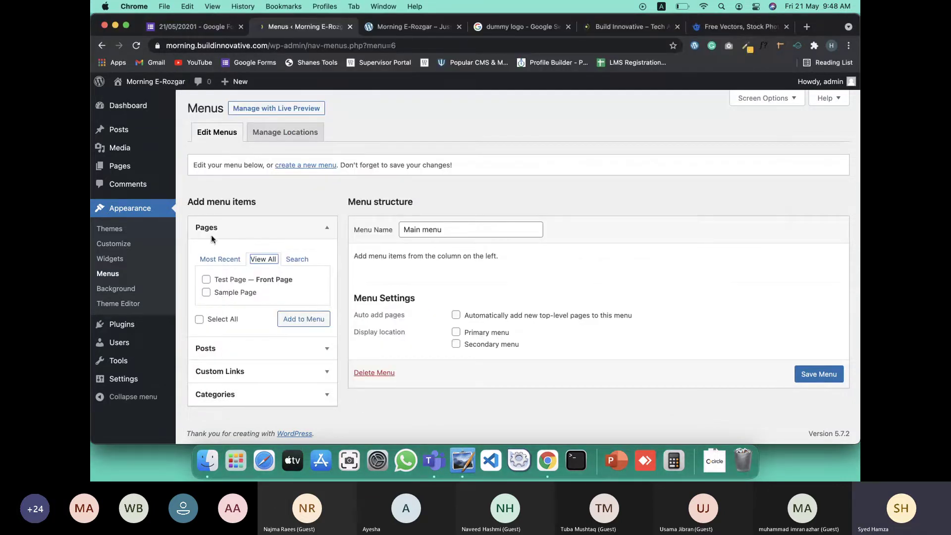
Add Test Page and Sample Page to Main menu.
{"action": "left_click", "coordinate": [208, 282]}
{"action": "left_click", "coordinate": [207, 293]}
{"action": "left_click", "coordinate": [293, 318]}
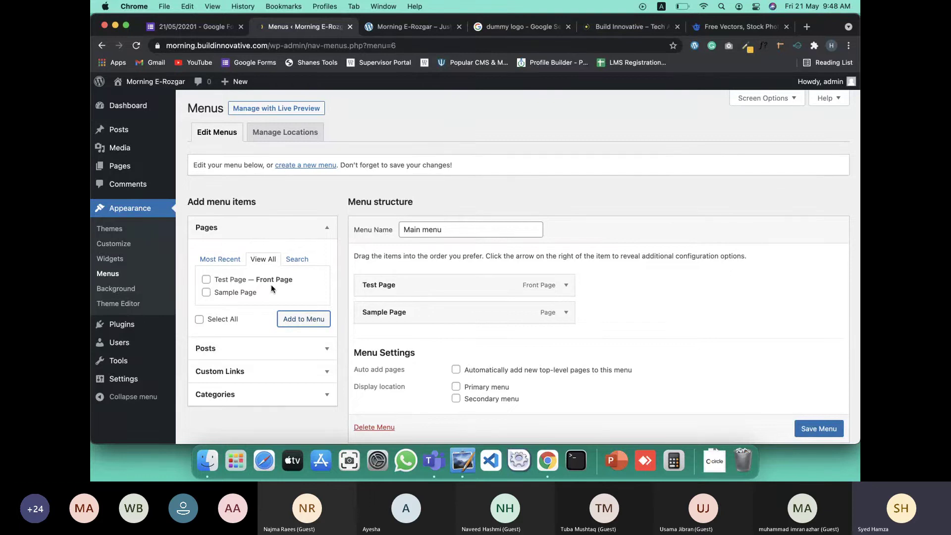
Collapse Pages, open Posts' Most Recent list and tick Shahid Afridi Biography.
{"action": "left_click", "coordinate": [333, 228]}
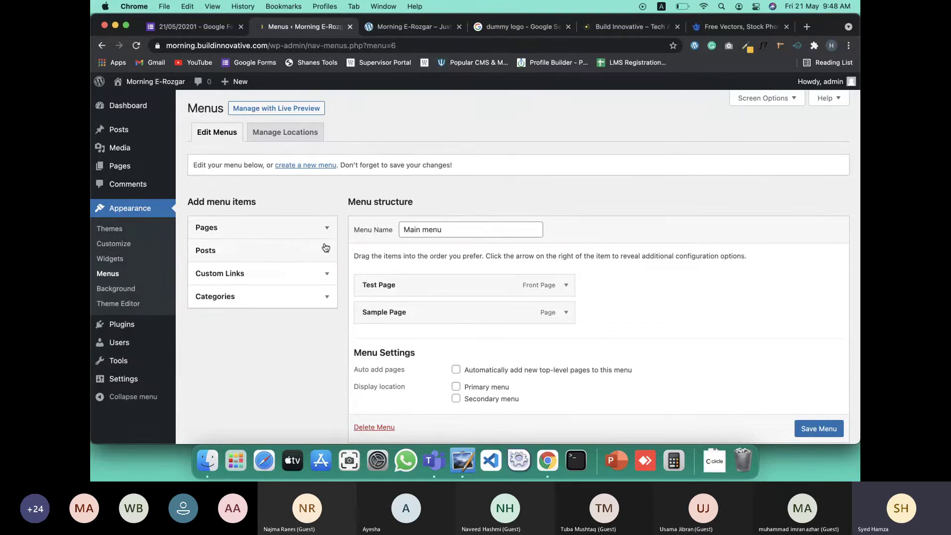
{"action": "left_click", "coordinate": [326, 250]}
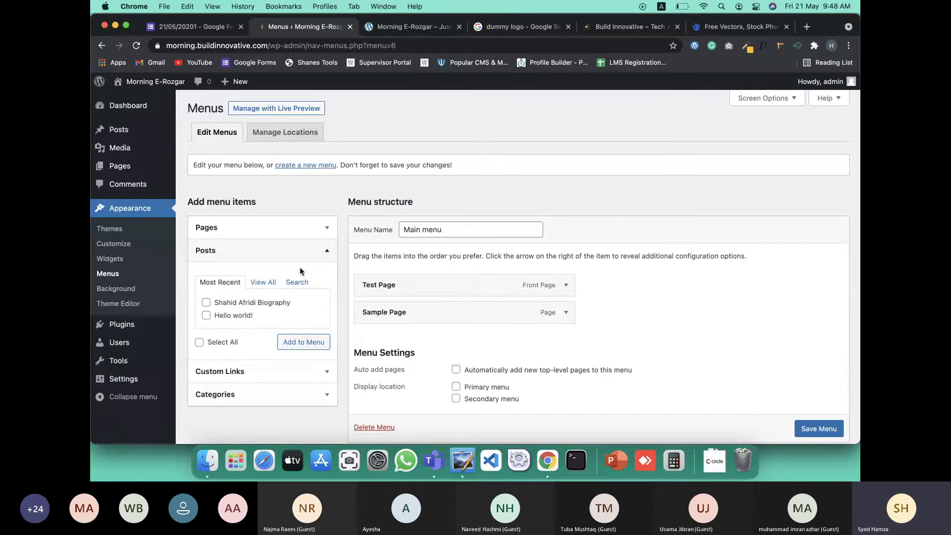
{"action": "left_click", "coordinate": [264, 283]}
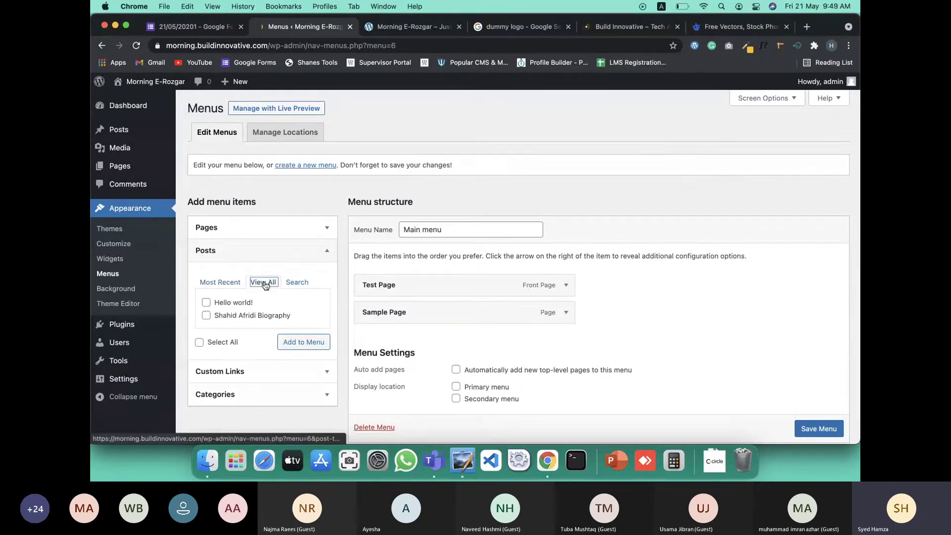
{"action": "left_click", "coordinate": [240, 287]}
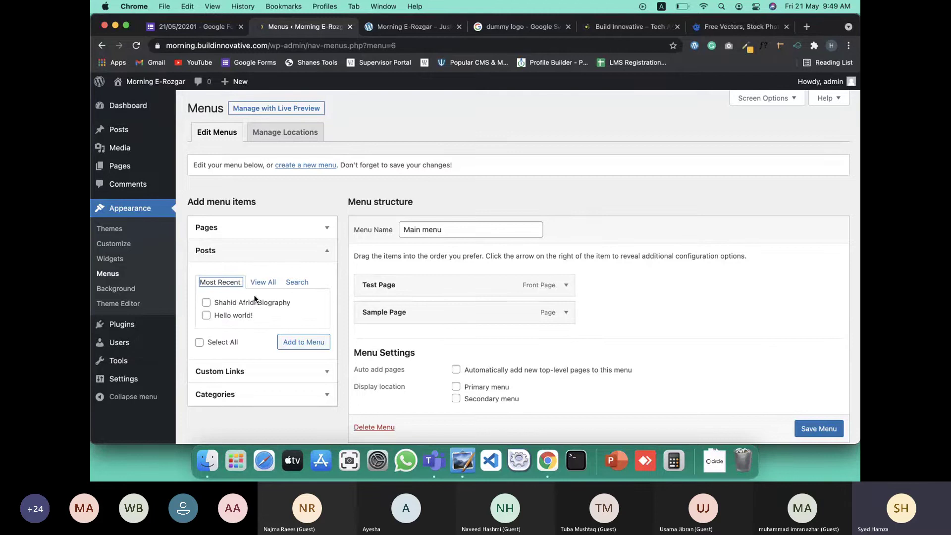
{"action": "left_click", "coordinate": [206, 302]}
In Paint X, cancel the stray rectangle and delete the old shapes and letters.
{"action": "left_click", "coordinate": [459, 468]}
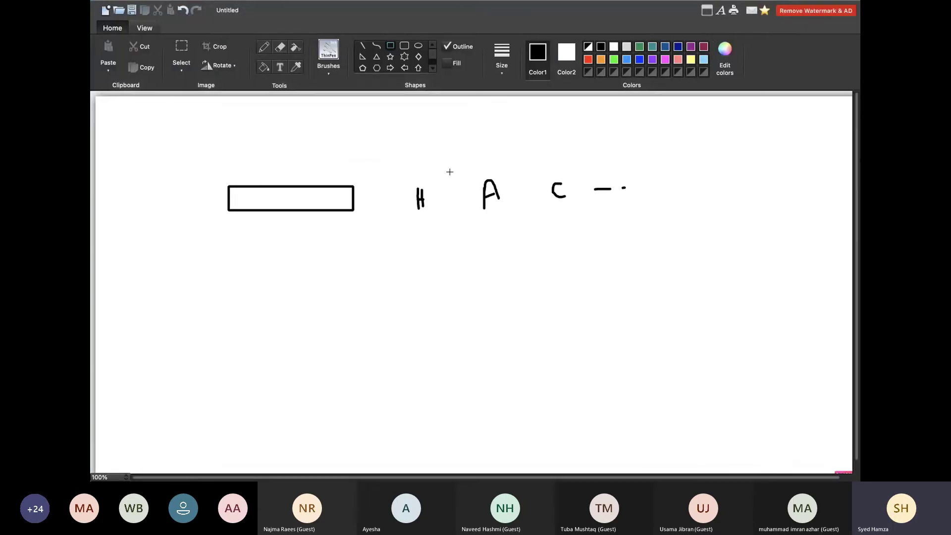
{"action": "left_click_drag", "start_coordinate": [174, 147], "coordinate": [505, 169]}
{"action": "left_click_drag", "start_coordinate": [636, 210], "coordinate": [721, 221]}
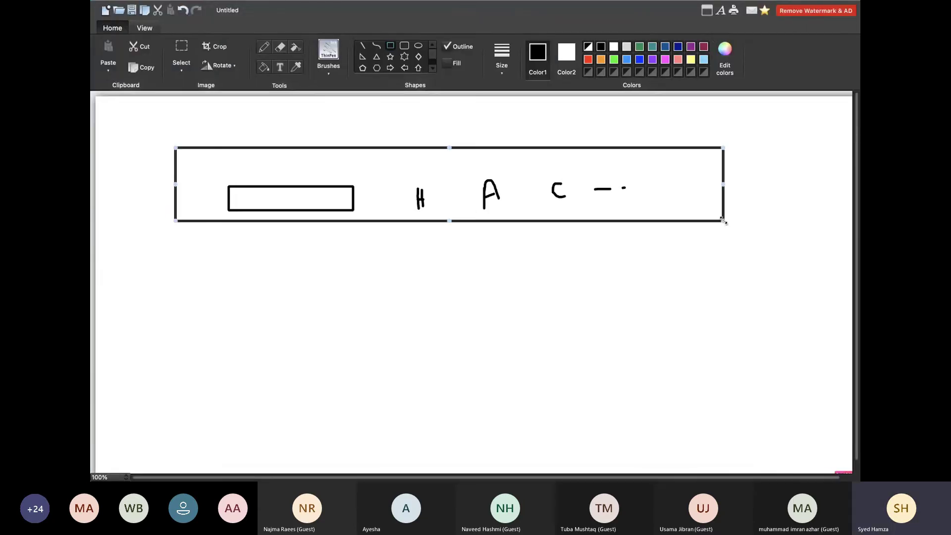
{"action": "key", "text": "Escape"}
{"action": "left_click", "coordinate": [182, 50]}
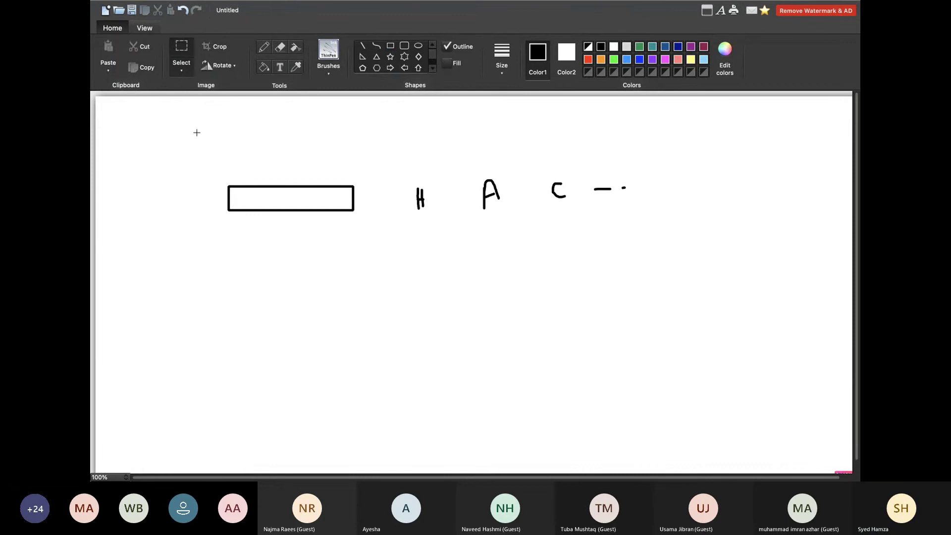
{"action": "left_click_drag", "start_coordinate": [193, 132], "coordinate": [797, 339]}
{"action": "key", "text": "Delete"}
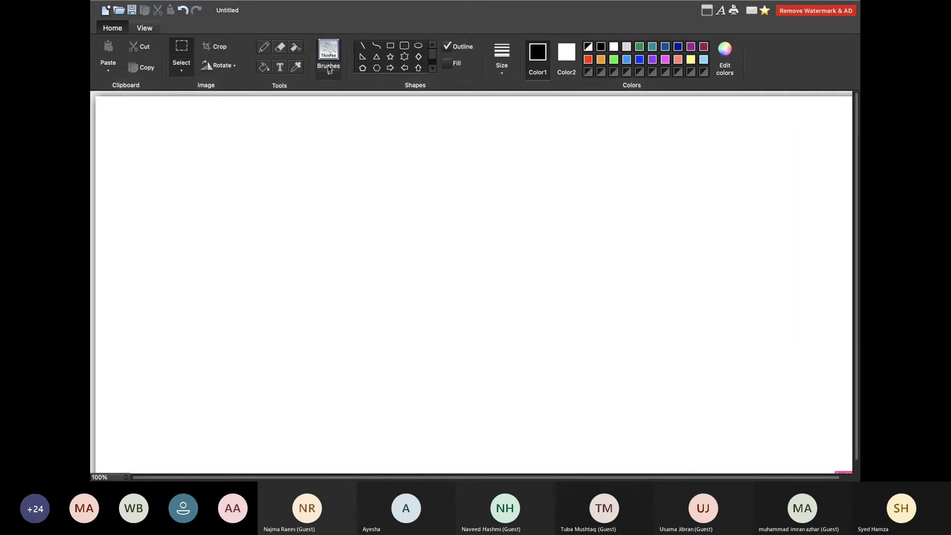
Draw a long rectangle across the canvas.
{"action": "left_click", "coordinate": [391, 46]}
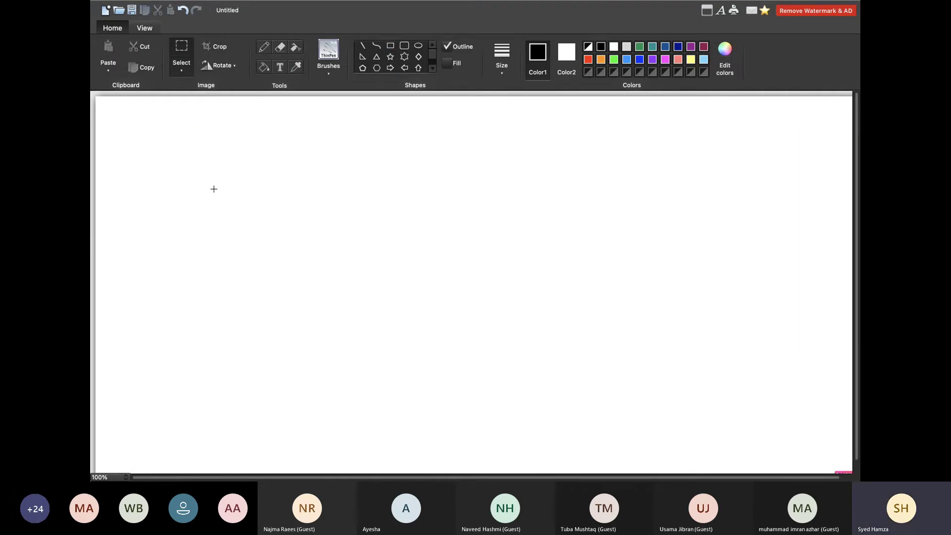
{"action": "left_click_drag", "start_coordinate": [205, 194], "coordinate": [687, 234]}
{"action": "left_click", "coordinate": [390, 46]}
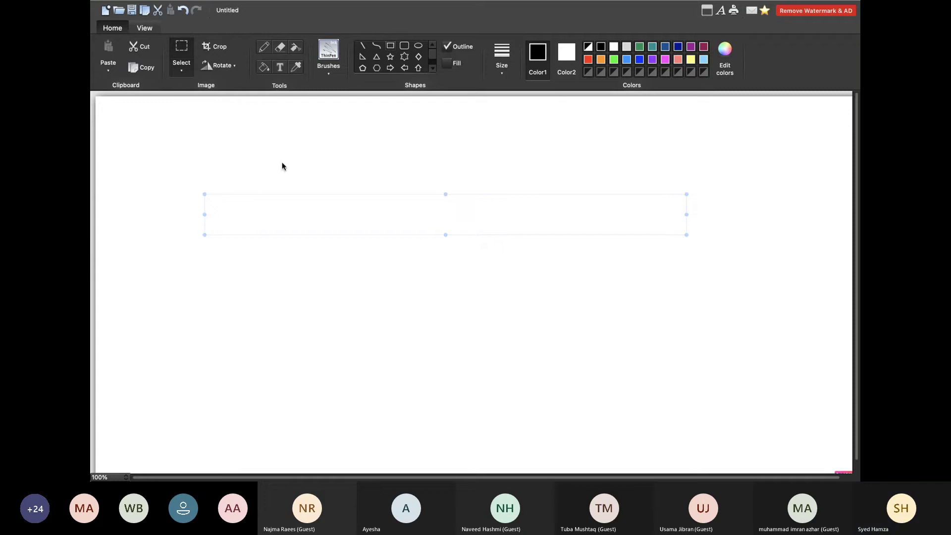
{"action": "left_click_drag", "start_coordinate": [250, 188], "coordinate": [664, 237]}
{"action": "left_click_drag", "start_coordinate": [720, 228], "coordinate": [739, 234]}
Handwrite the section labels inside the box with the Pencil, then return to WordPress.
{"action": "left_click", "coordinate": [264, 47]}
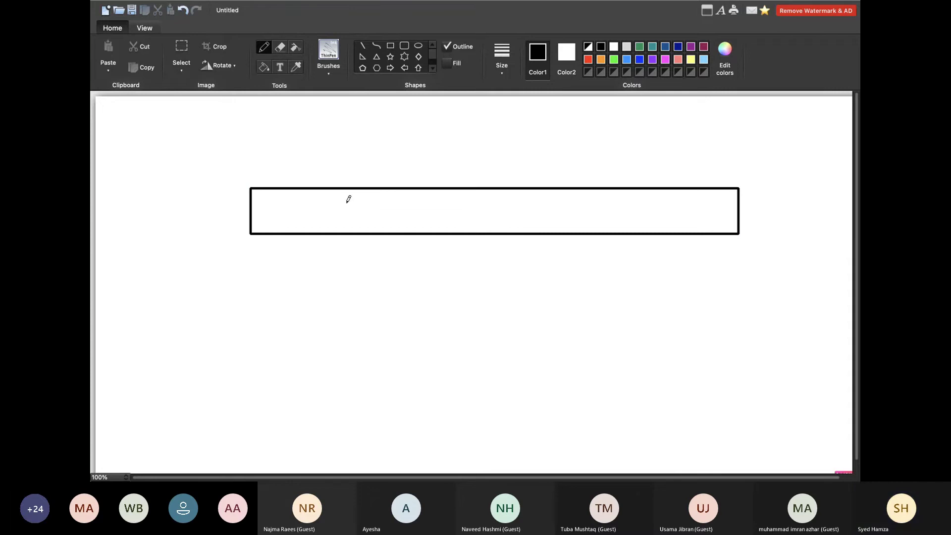
{"action": "mouse_move", "coordinate": [283, 202]}
{"action": "left_mouse_down"}
{"action": "mouse_move", "coordinate": [289, 220]}
{"action": "mouse_move", "coordinate": [296, 199]}
{"action": "mouse_move", "coordinate": [317, 207]}
{"action": "mouse_move", "coordinate": [346, 192]}
{"action": "mouse_move", "coordinate": [359, 230]}
{"action": "left_mouse_up"}
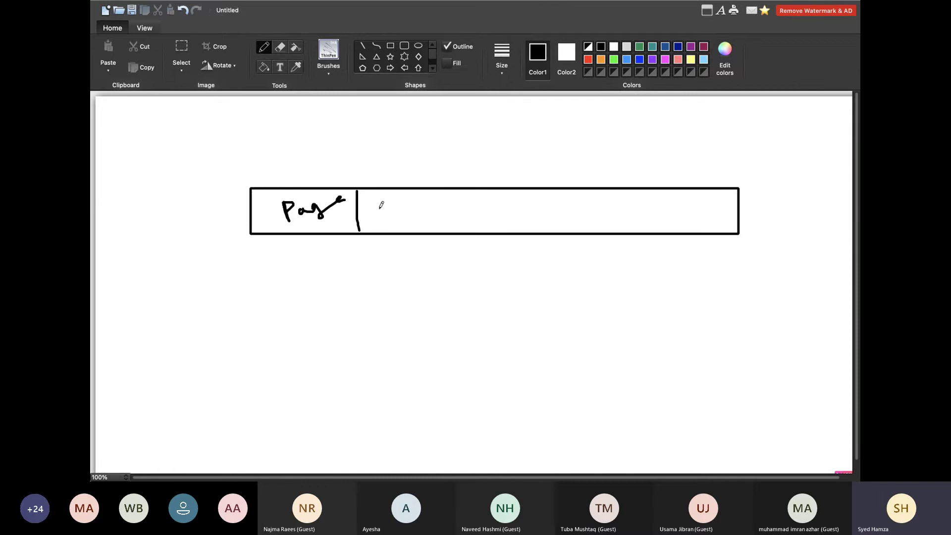
{"action": "mouse_move", "coordinate": [379, 200]}
{"action": "left_mouse_down"}
{"action": "mouse_move", "coordinate": [380, 221]}
{"action": "mouse_move", "coordinate": [409, 197]}
{"action": "mouse_move", "coordinate": [447, 228]}
{"action": "mouse_move", "coordinate": [503, 213]}
{"action": "mouse_move", "coordinate": [515, 196]}
{"action": "mouse_move", "coordinate": [519, 224]}
{"action": "mouse_move", "coordinate": [541, 229]}
{"action": "mouse_move", "coordinate": [574, 219]}
{"action": "mouse_move", "coordinate": [591, 197]}
{"action": "mouse_move", "coordinate": [584, 224]}
{"action": "mouse_move", "coordinate": [628, 197]}
{"action": "mouse_move", "coordinate": [633, 209]}
{"action": "left_mouse_up"}
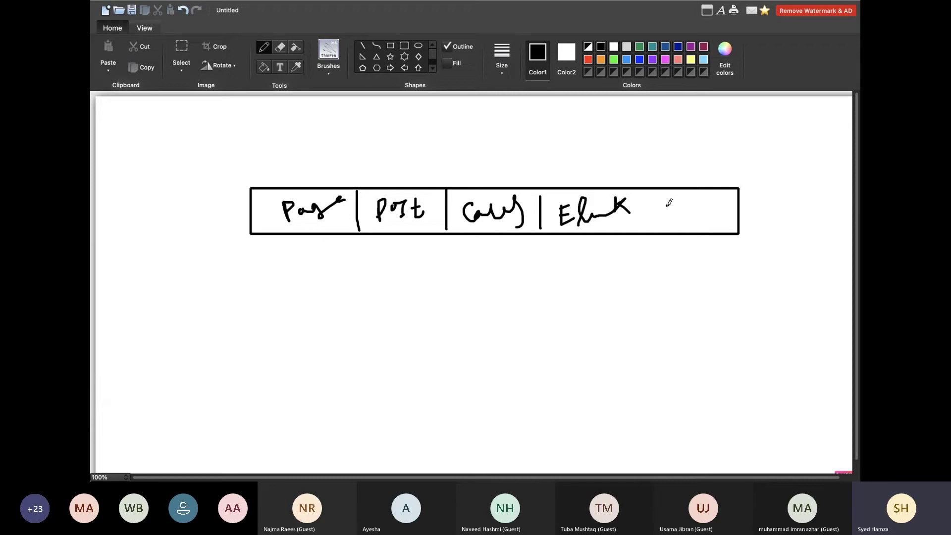
{"action": "key", "text": "ctrl+Right"}
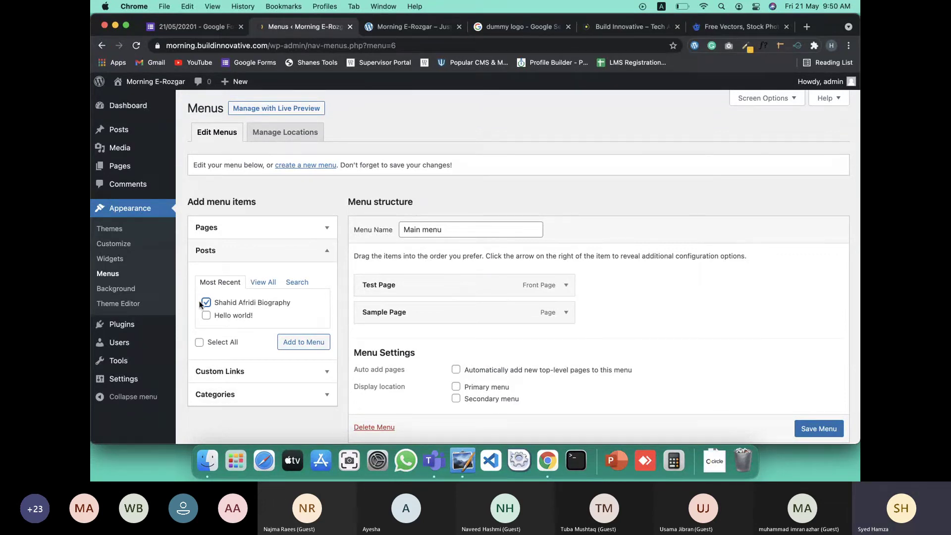
{"action": "left_click", "coordinate": [297, 343]}
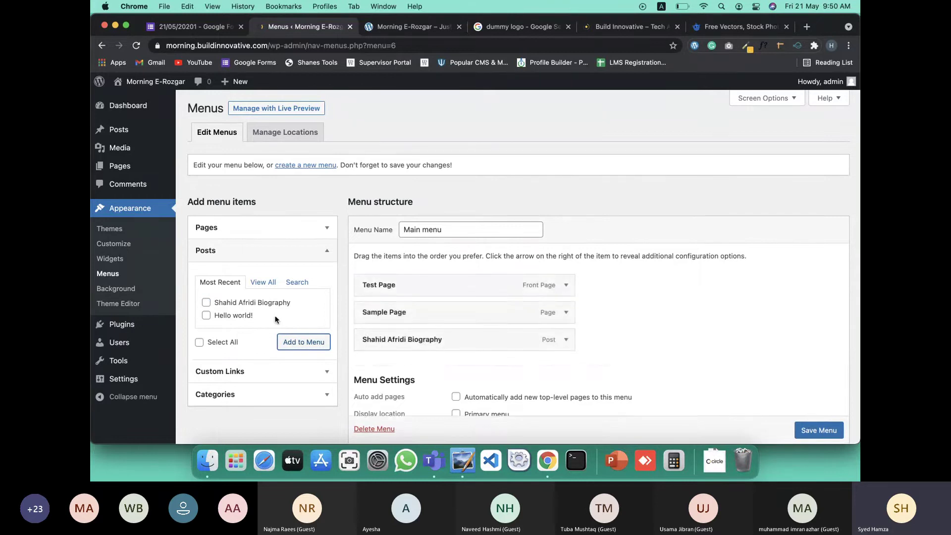
{"action": "left_click", "coordinate": [326, 251]}
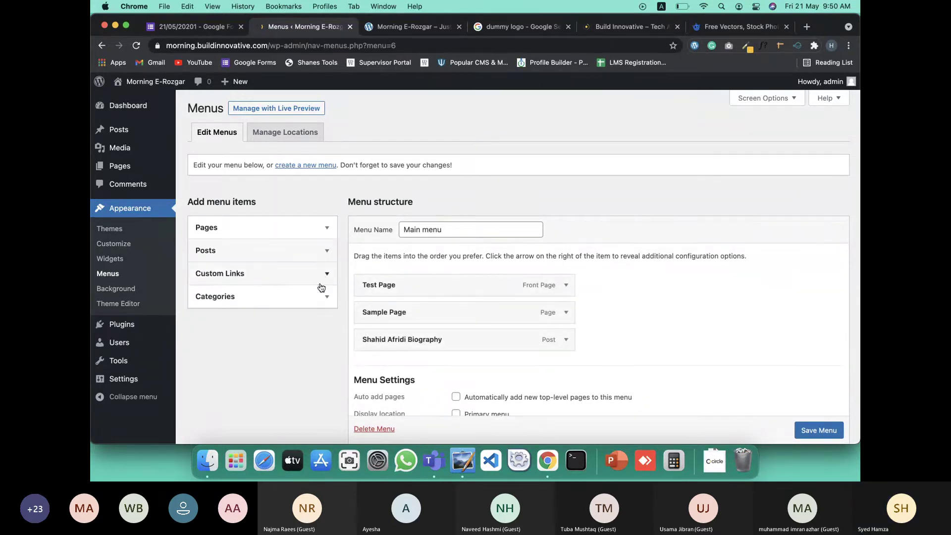
{"action": "left_click", "coordinate": [327, 274]}
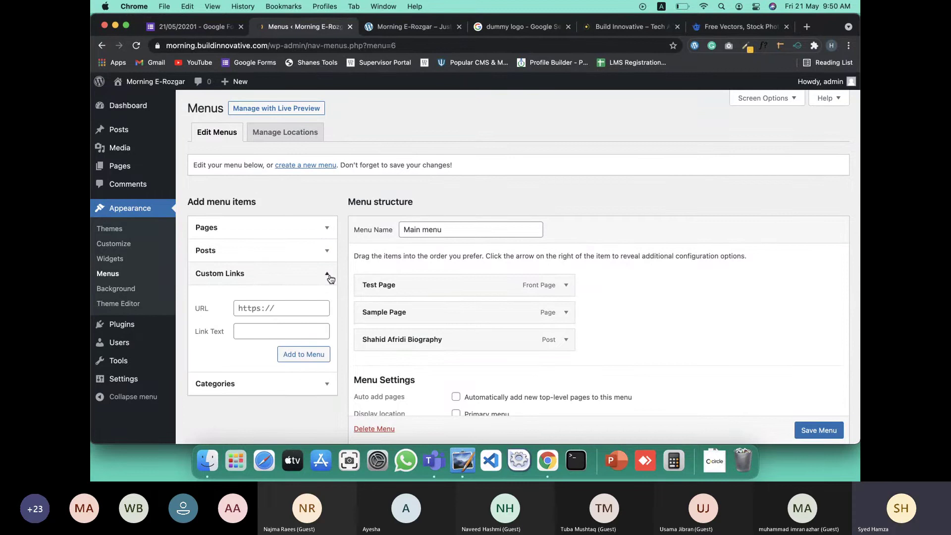
{"action": "left_click", "coordinate": [264, 313]}
{"action": "type", "text": "https://www"}
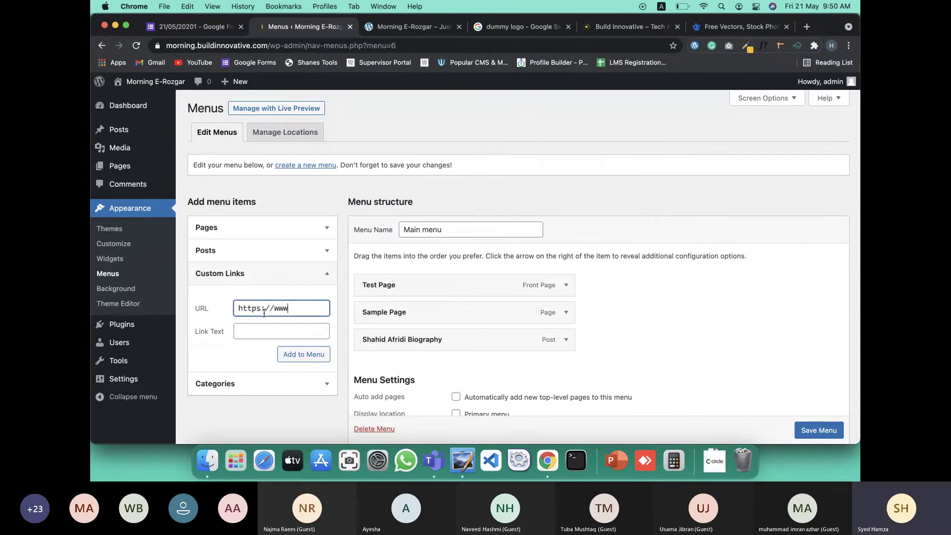
{"action": "type", "text": ".google.com"}
{"action": "left_click", "coordinate": [253, 330]}
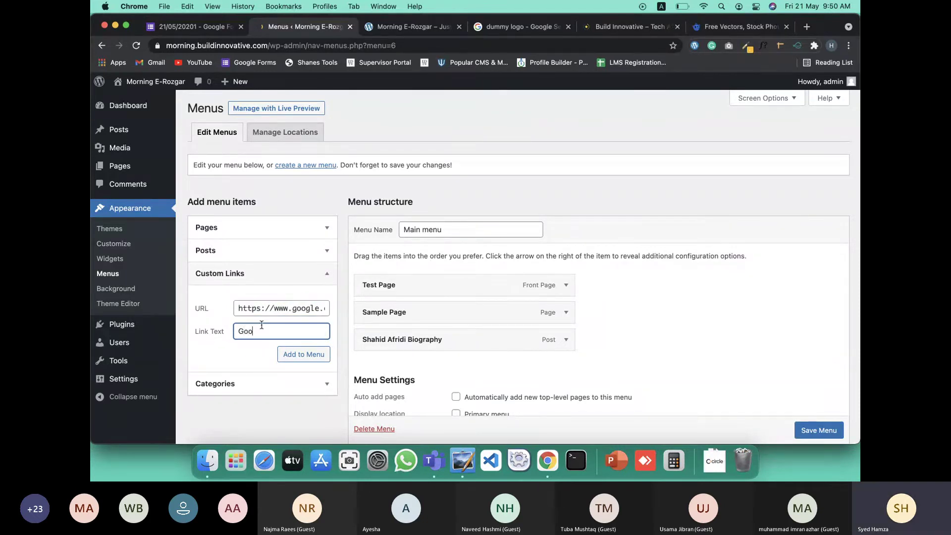
{"action": "left_click", "coordinate": [301, 355]}
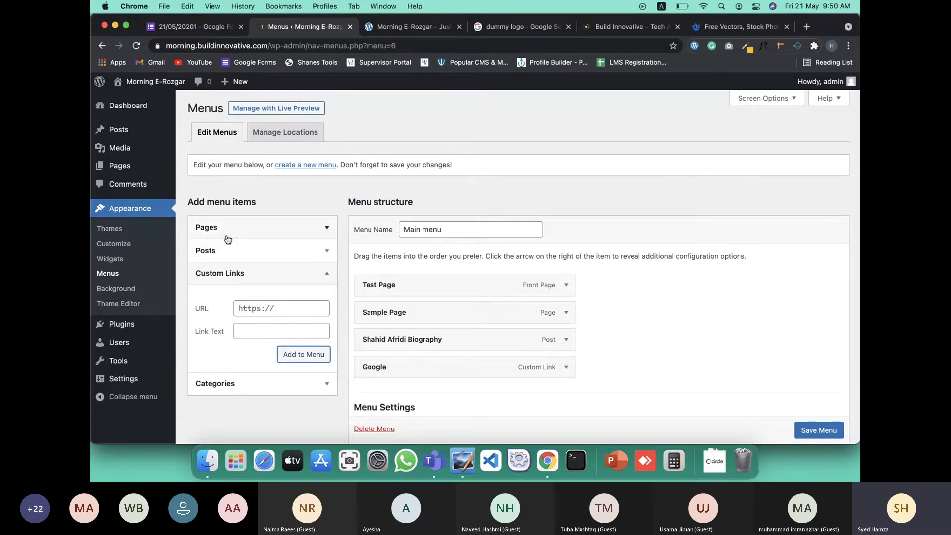
Tick Cricket in the Categories box and add it to Main menu.
{"action": "left_click", "coordinate": [329, 280]}
{"action": "left_click", "coordinate": [325, 299]}
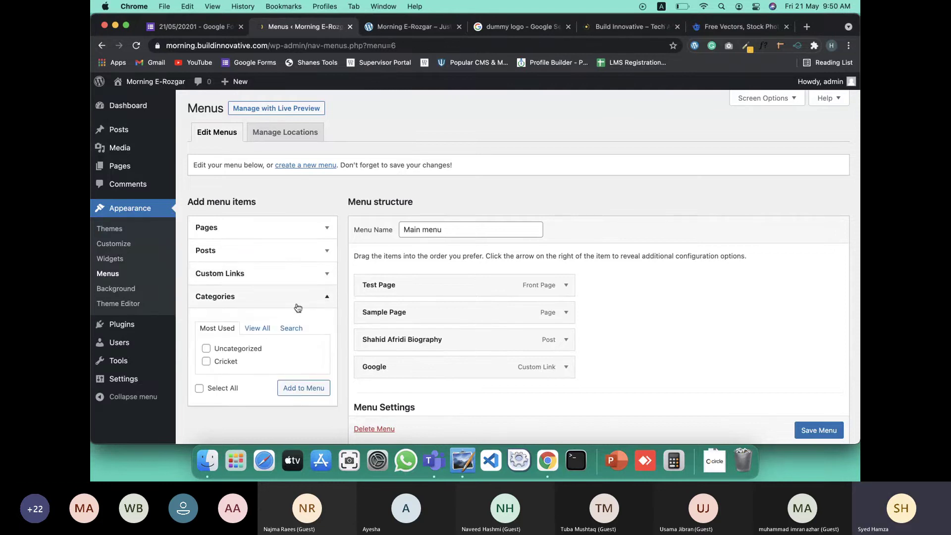
{"action": "left_click", "coordinate": [222, 366]}
{"action": "left_click", "coordinate": [290, 389]}
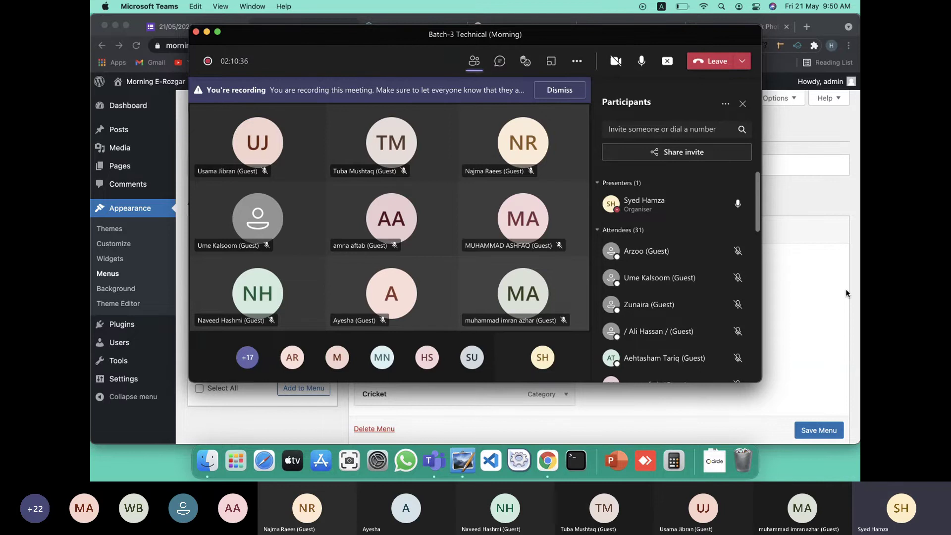
Open beingguru.com in a new Chrome tab.
{"action": "left_click", "coordinate": [818, 294]}
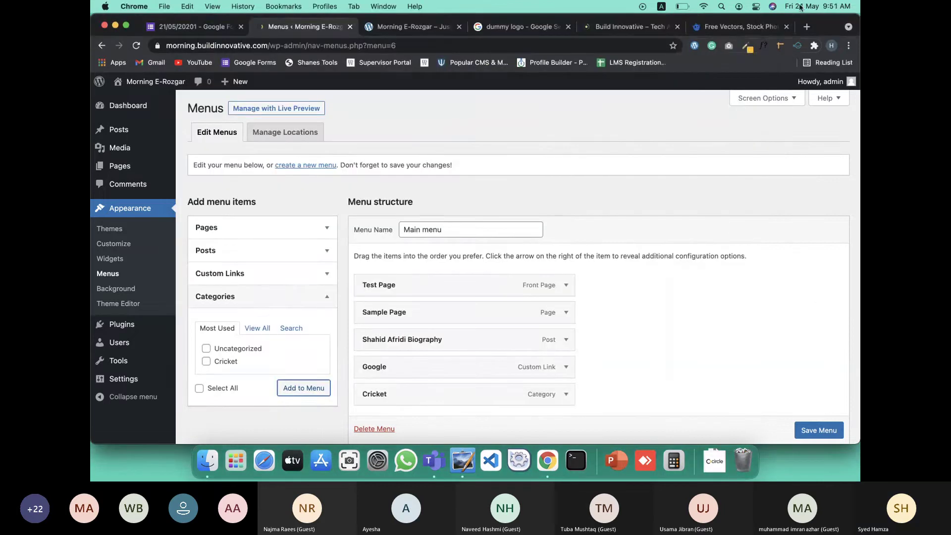
{"action": "left_click", "coordinate": [807, 26]}
{"action": "type", "text": "being"}
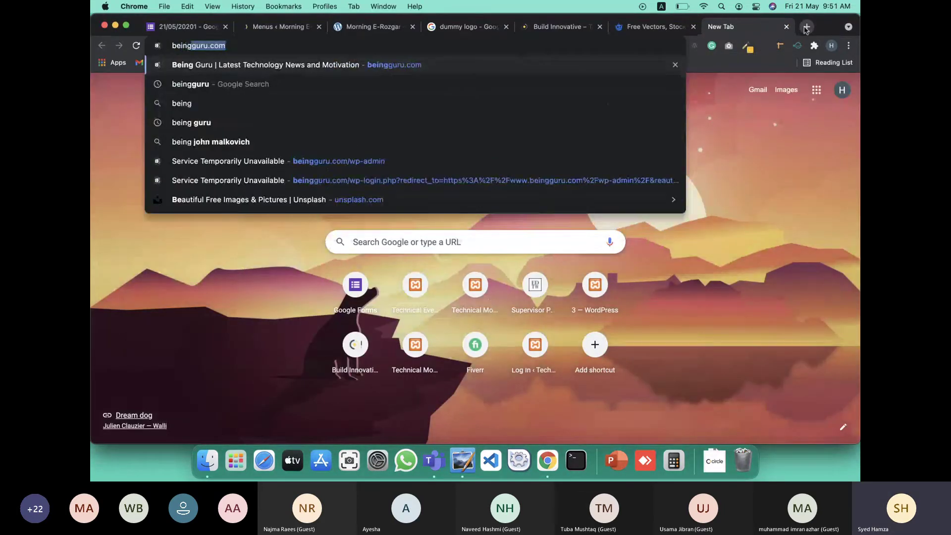
{"action": "key", "text": "Return"}
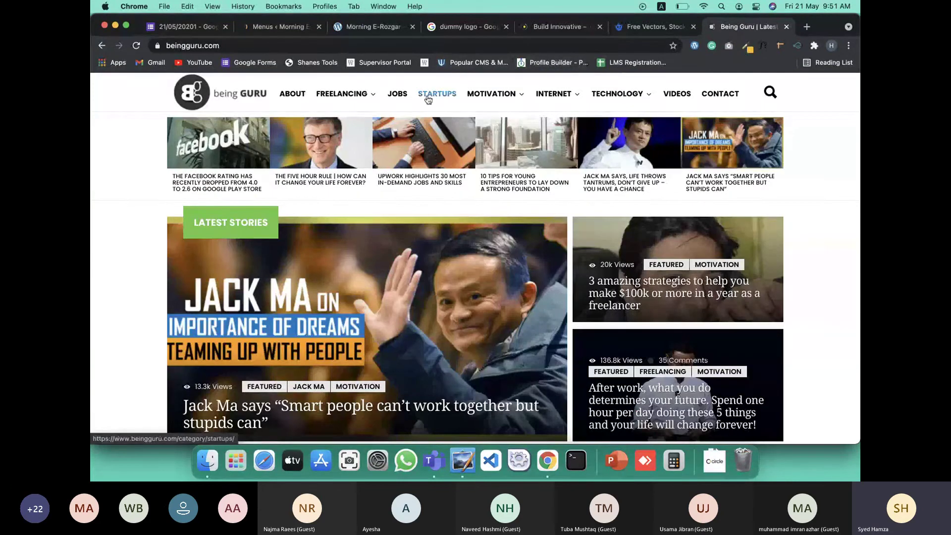
Open Being Guru's Startups category page and scroll through its articles.
{"action": "left_click", "coordinate": [428, 99]}
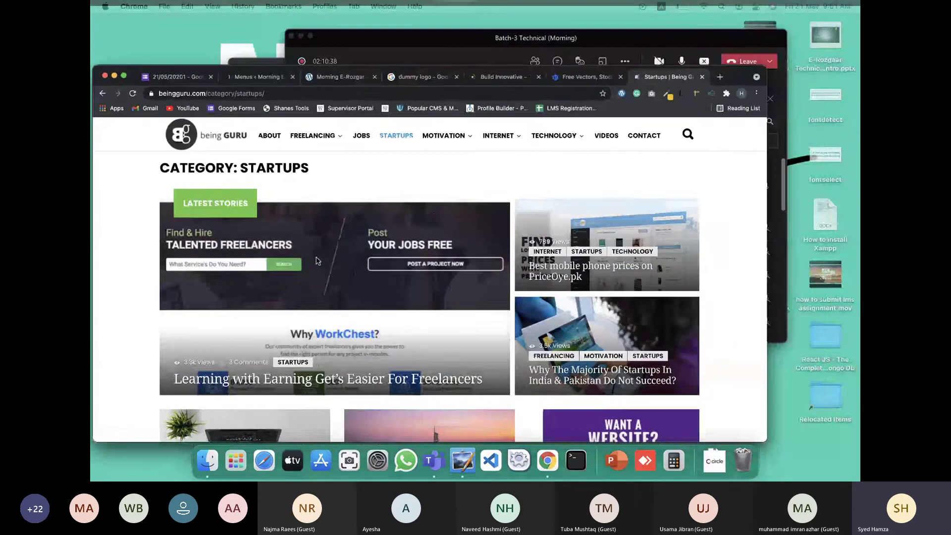
{"action": "scroll", "coordinate": [317, 261], "scroll_direction": "down", "scroll_amount": 15}
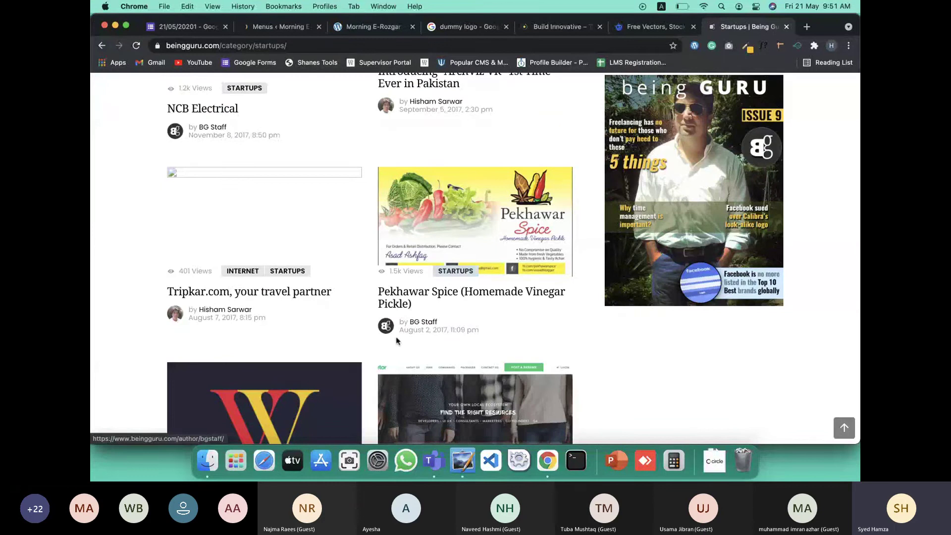
{"action": "scroll", "coordinate": [396, 338], "scroll_direction": "down", "scroll_amount": 4}
{"action": "scroll", "coordinate": [397, 338], "scroll_direction": "down", "scroll_amount": 3}
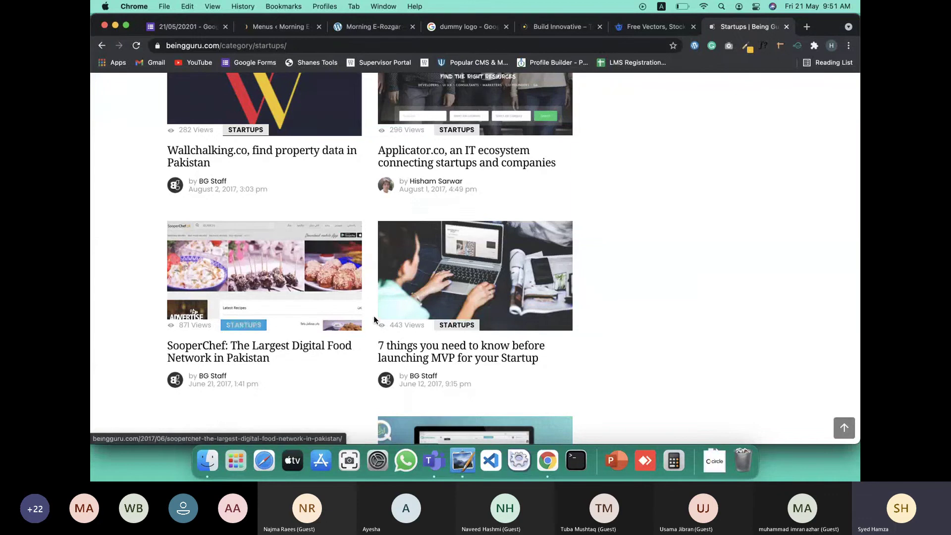
{"action": "scroll", "coordinate": [451, 327], "scroll_direction": "down", "scroll_amount": 3}
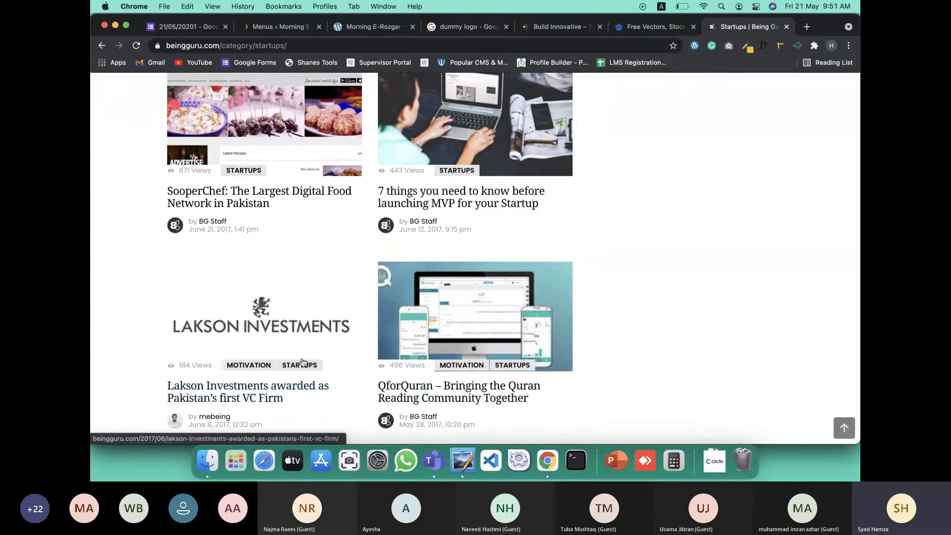
{"action": "scroll", "coordinate": [319, 329], "scroll_direction": "down", "scroll_amount": 4}
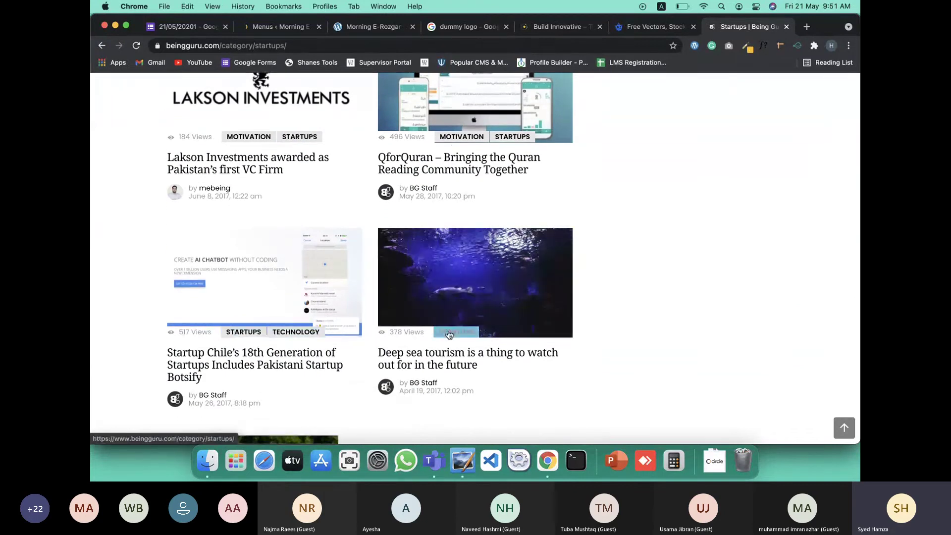
Back in the menu editor, collapse the categories list and save the Main menu.
{"action": "left_click", "coordinate": [376, 30]}
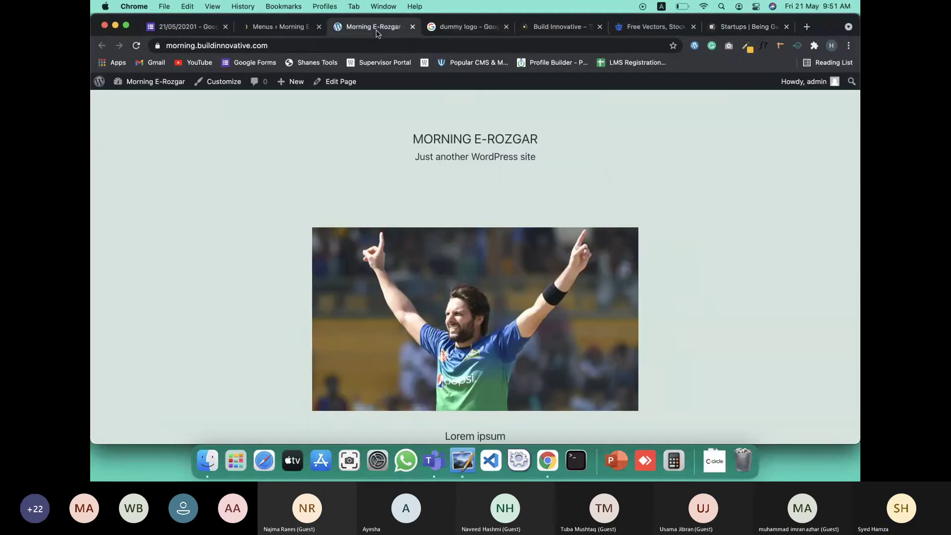
{"action": "left_click", "coordinate": [289, 29]}
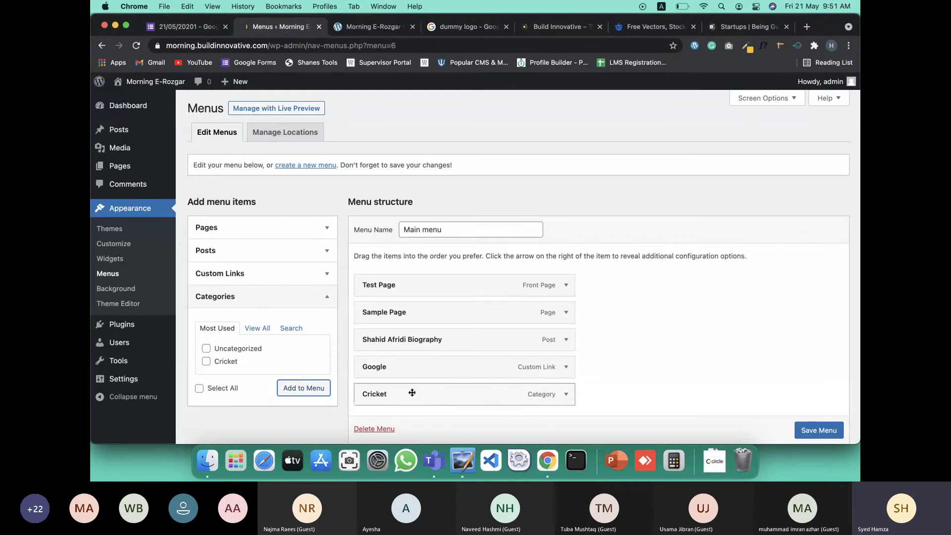
{"action": "scroll", "coordinate": [502, 360], "scroll_direction": "down", "scroll_amount": 5}
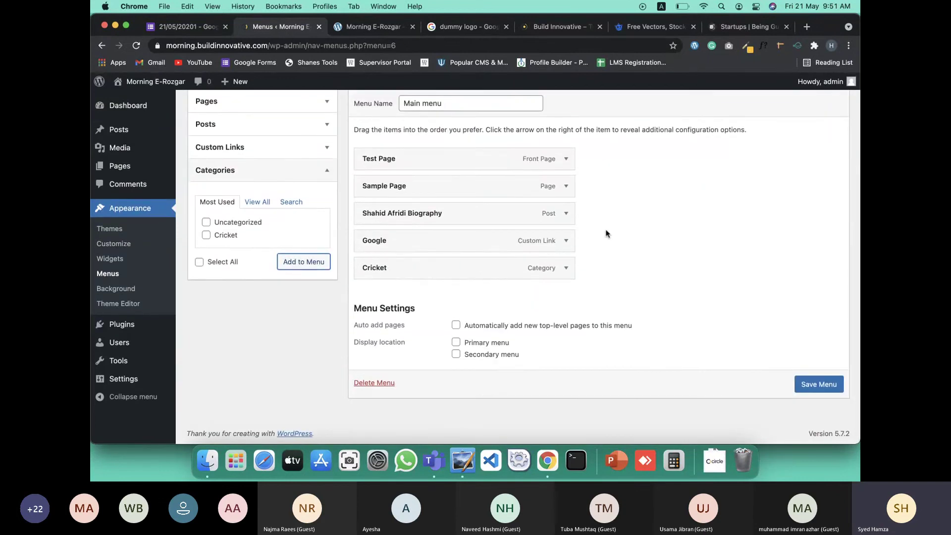
{"action": "left_click", "coordinate": [330, 175]}
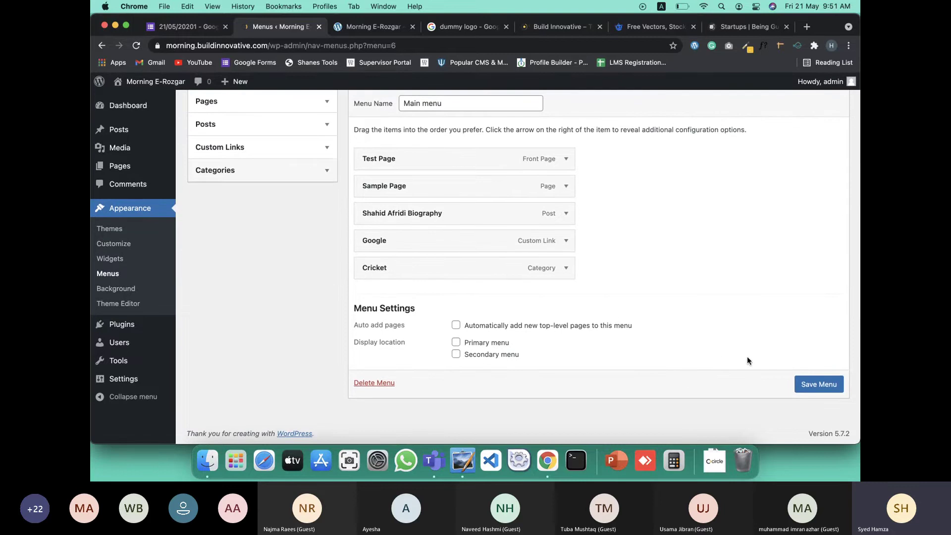
{"action": "left_click", "coordinate": [813, 385]}
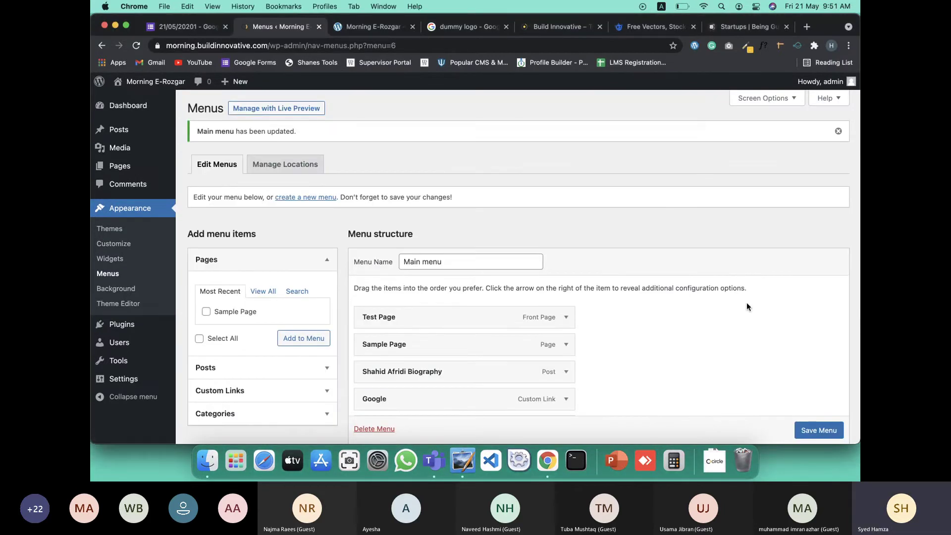
Assign the Main menu to the Primary menu location, save it, and view the live site.
{"action": "scroll", "coordinate": [747, 306], "scroll_direction": "down", "scroll_amount": 5}
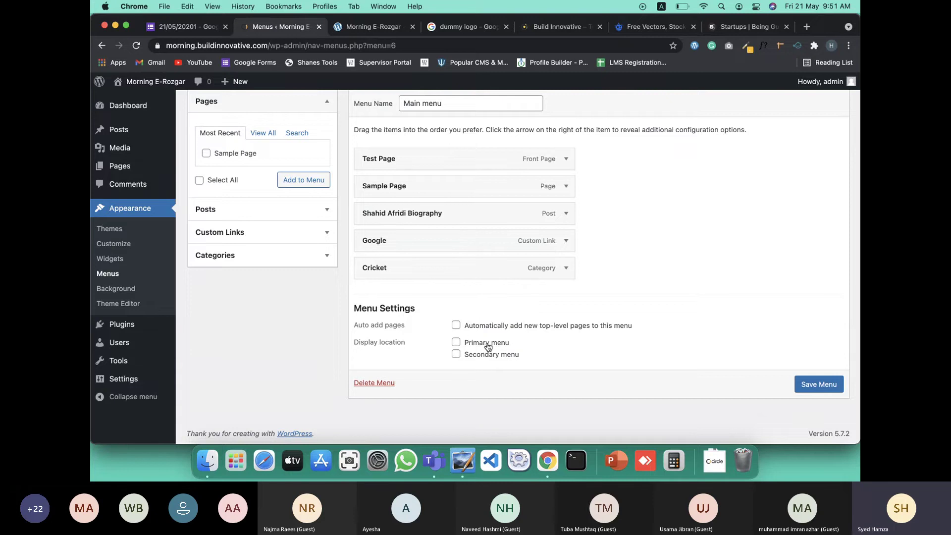
{"action": "left_click", "coordinate": [456, 344]}
{"action": "left_click", "coordinate": [817, 384]}
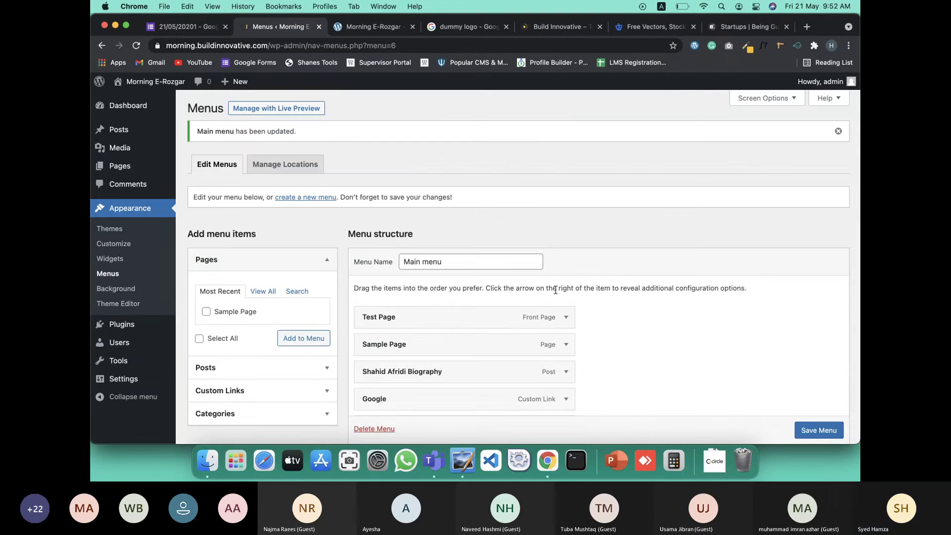
{"action": "left_click", "coordinate": [378, 30]}
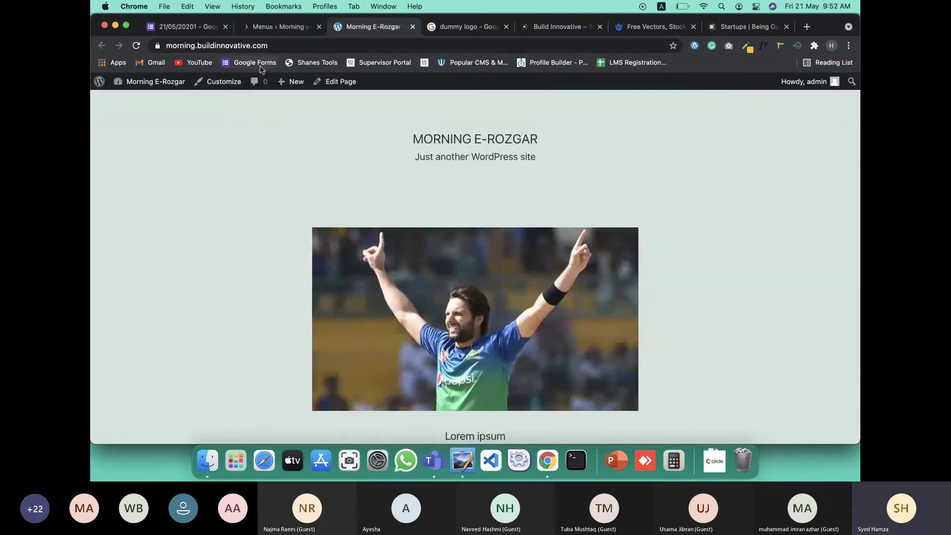
Reload the live Morning E-Rozgar site to show the new header menu.
{"action": "left_click", "coordinate": [136, 45]}
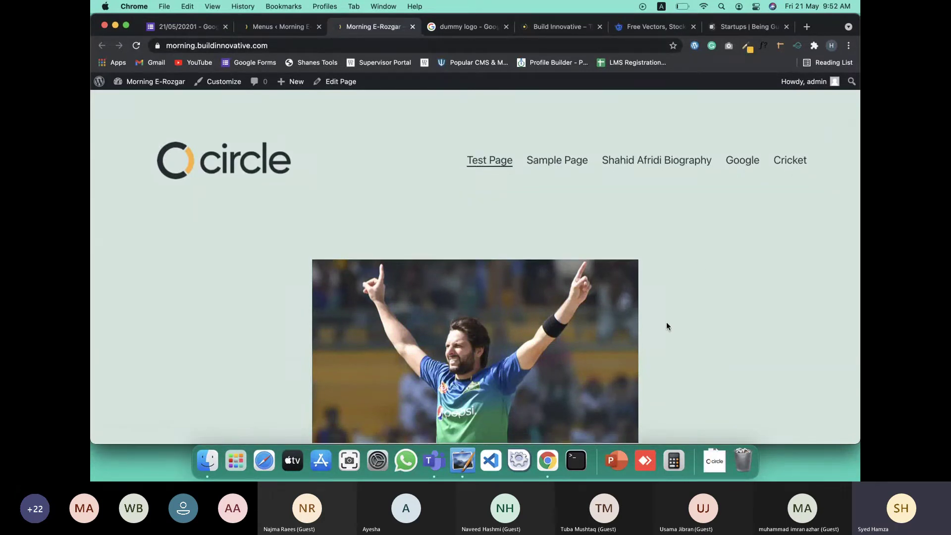
{"action": "scroll", "coordinate": [667, 326], "scroll_direction": "down", "scroll_amount": 15}
{"action": "scroll", "coordinate": [666, 322], "scroll_direction": "up", "scroll_amount": 15}
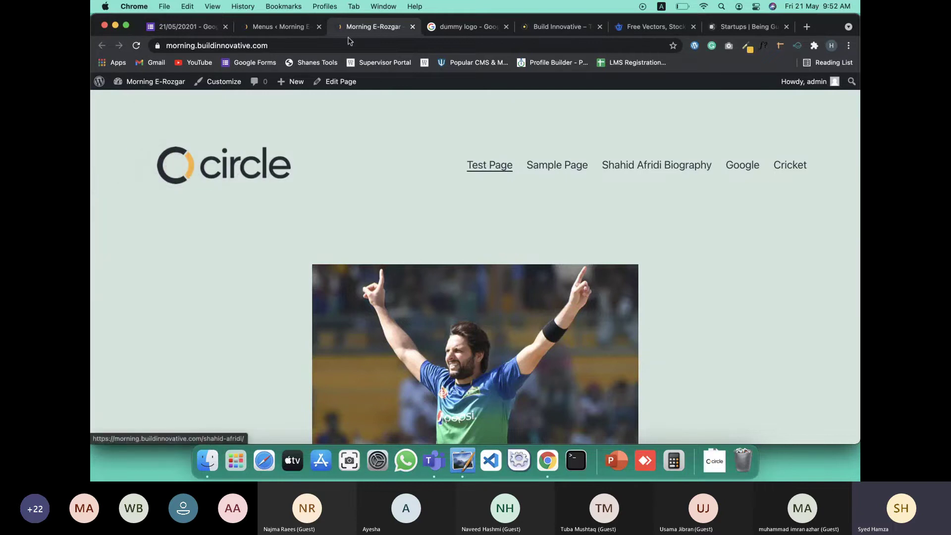
{"action": "left_click", "coordinate": [280, 27]}
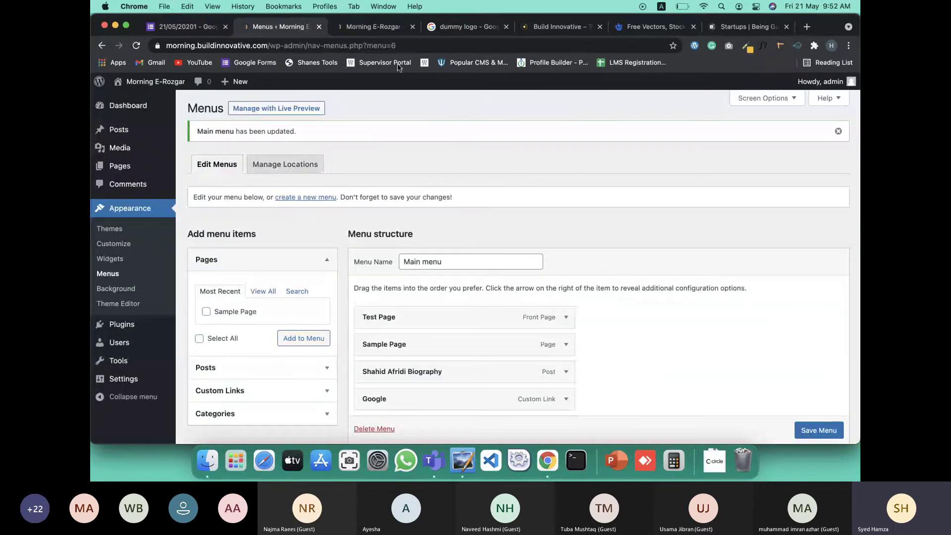
{"action": "left_click", "coordinate": [374, 26]}
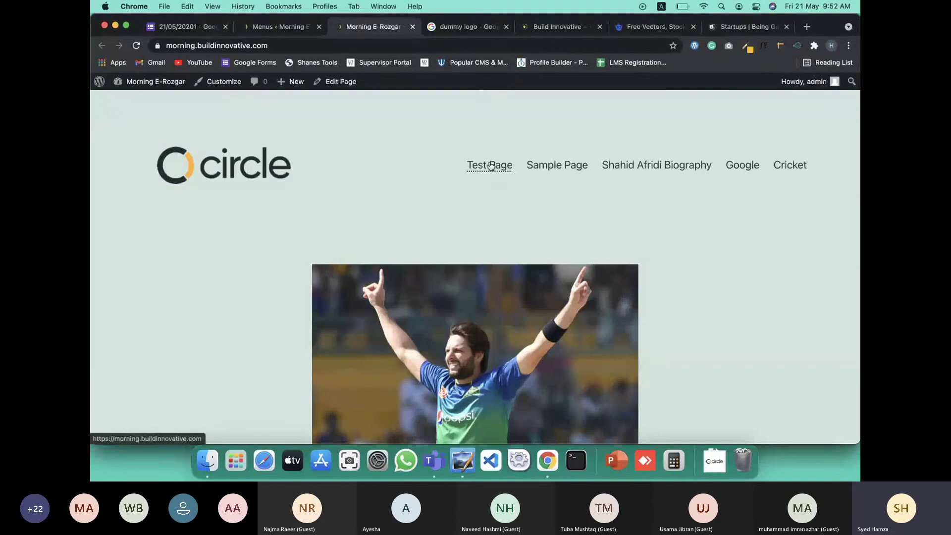
Visit Test Page, Sample Page and the Shahid Afridi Biography post, highlighting its shahid-afridi address.
{"action": "left_click", "coordinate": [490, 167]}
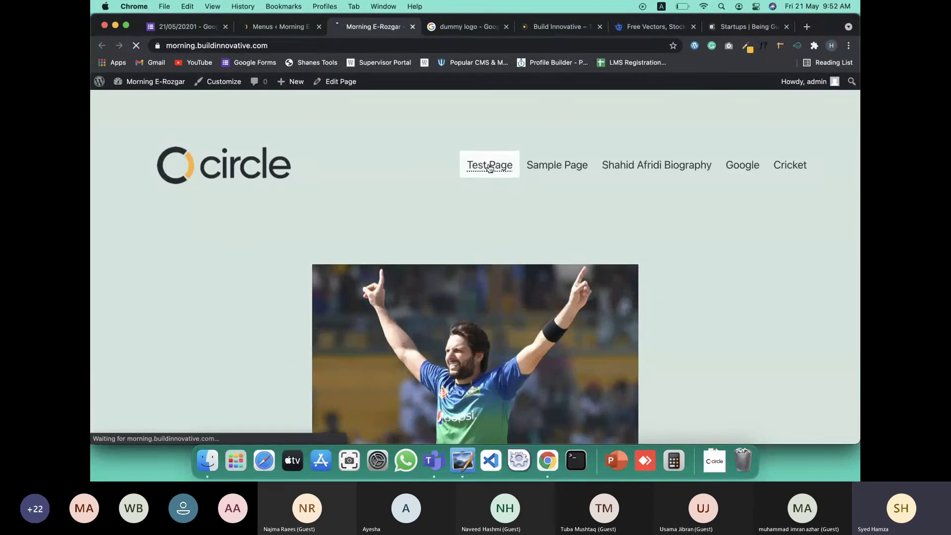
{"action": "left_click", "coordinate": [541, 169]}
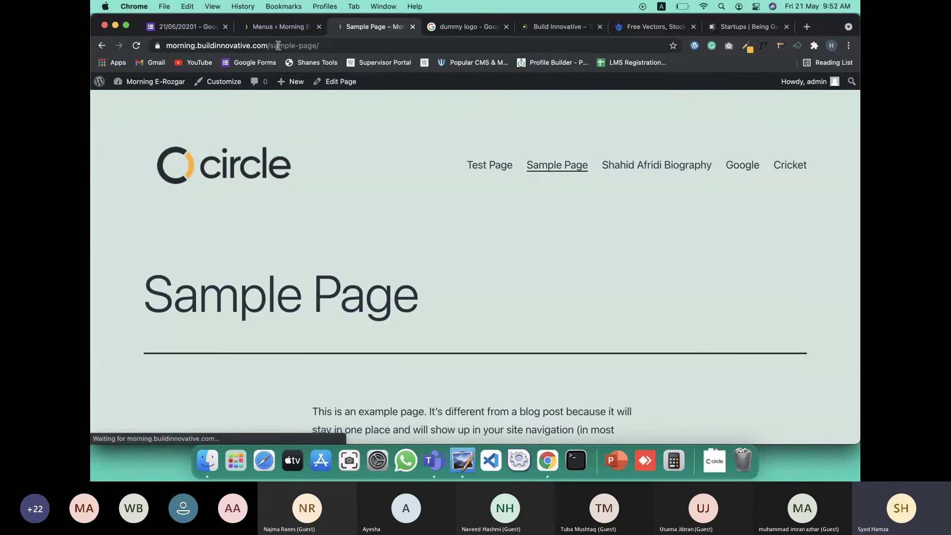
{"action": "left_click", "coordinate": [646, 161]}
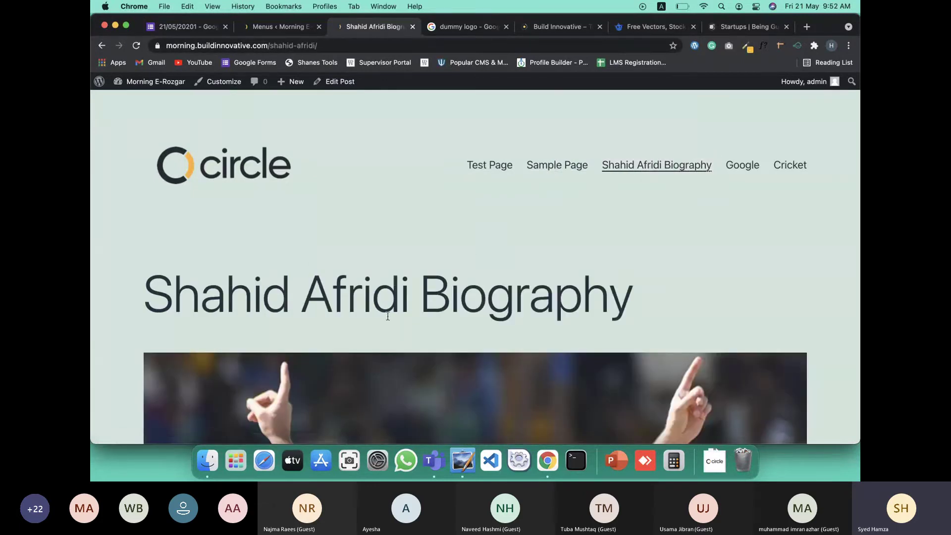
{"action": "left_click", "coordinate": [268, 46]}
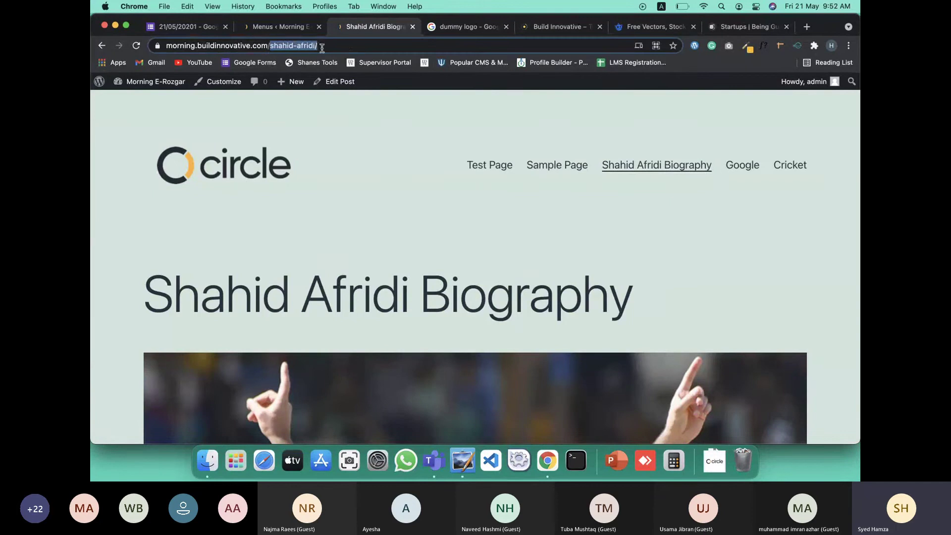
{"action": "left_click_drag", "start_coordinate": [295, 46], "coordinate": [286, 106]}
{"action": "scroll", "coordinate": [302, 236], "scroll_direction": "down", "scroll_amount": 20}
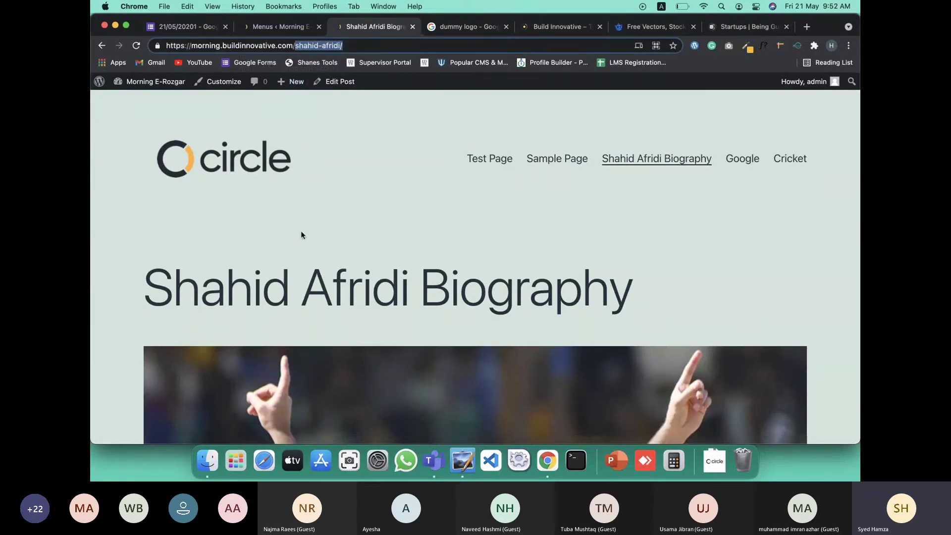
{"action": "scroll", "coordinate": [302, 236], "scroll_direction": "up", "scroll_amount": 20}
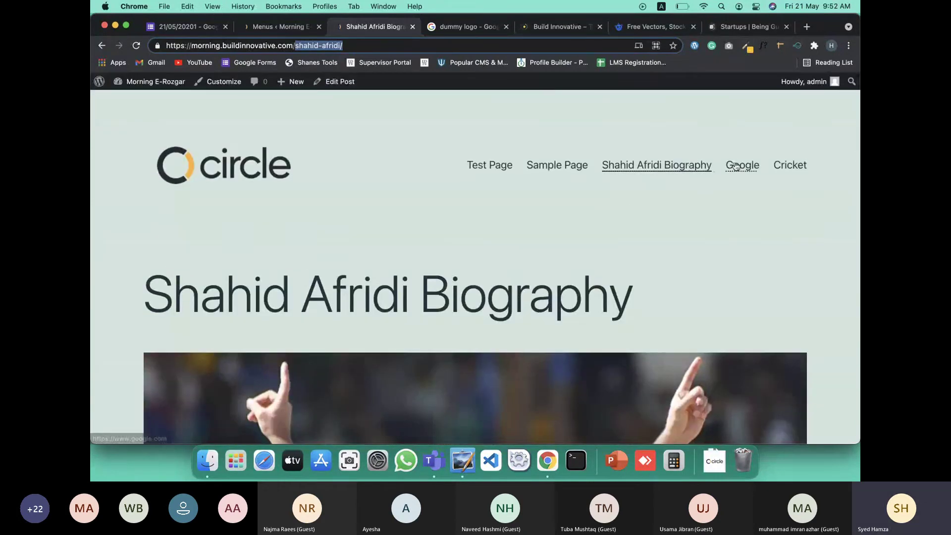
Follow the Google custom link, go back, then open the Cricket category page.
{"action": "left_click", "coordinate": [742, 165]}
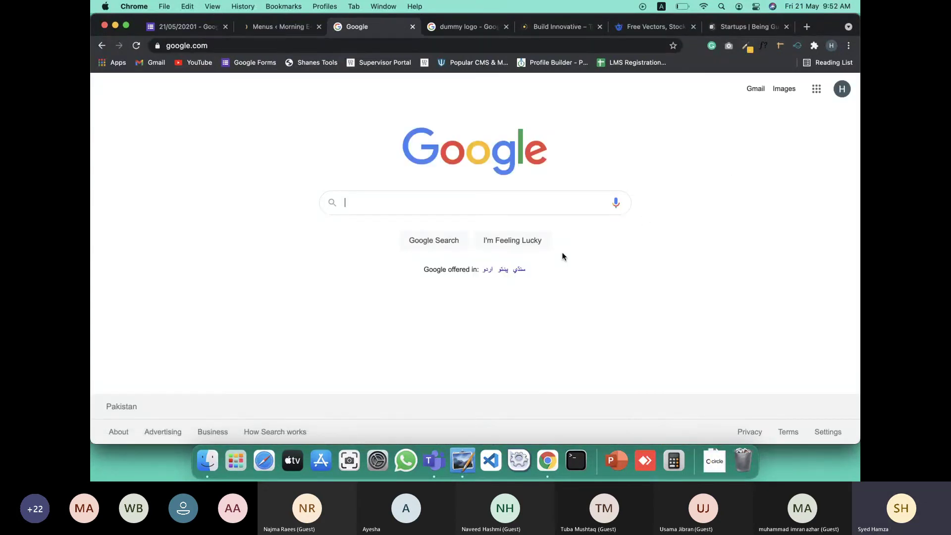
{"action": "left_click", "coordinate": [102, 45]}
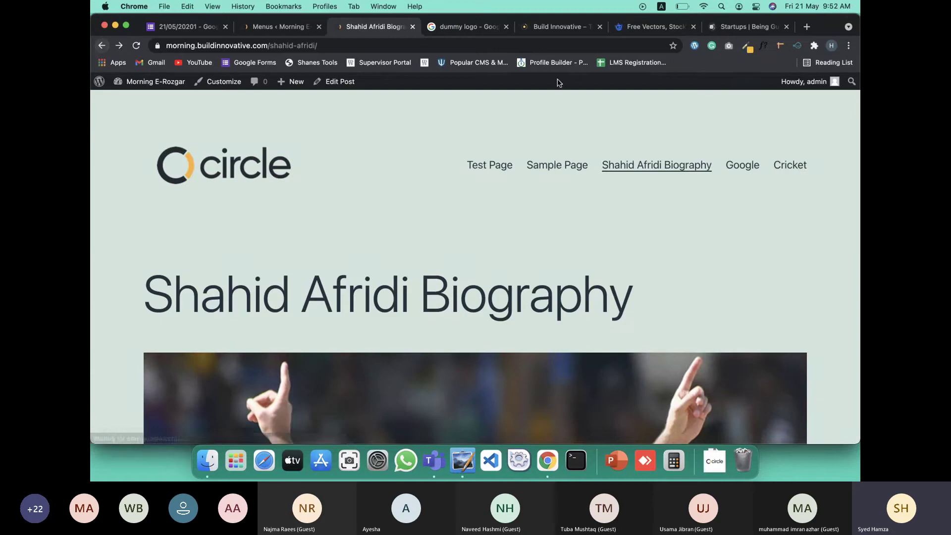
{"action": "left_click", "coordinate": [791, 168]}
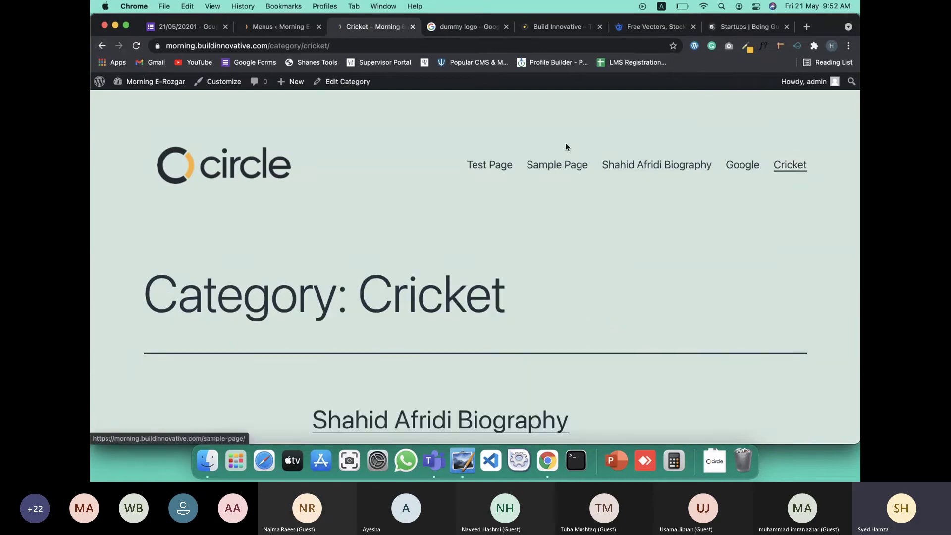
Highlight the category part of the address and scroll through the Cricket archive.
{"action": "left_click_drag", "start_coordinate": [323, 46], "coordinate": [300, 47]}
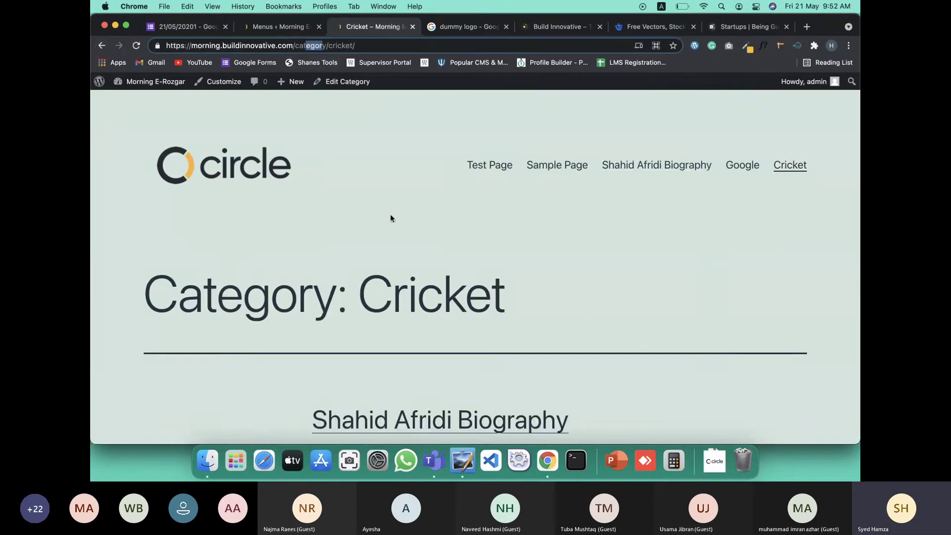
{"action": "scroll", "coordinate": [390, 214], "scroll_direction": "down", "scroll_amount": 5}
{"action": "scroll", "coordinate": [304, 222], "scroll_direction": "down", "scroll_amount": 15}
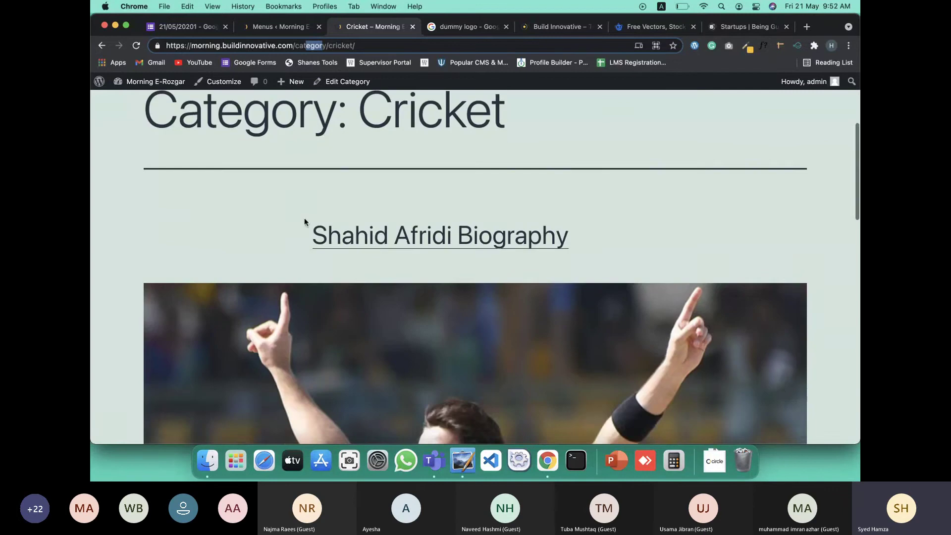
{"action": "scroll", "coordinate": [304, 222], "scroll_direction": "up", "scroll_amount": 10}
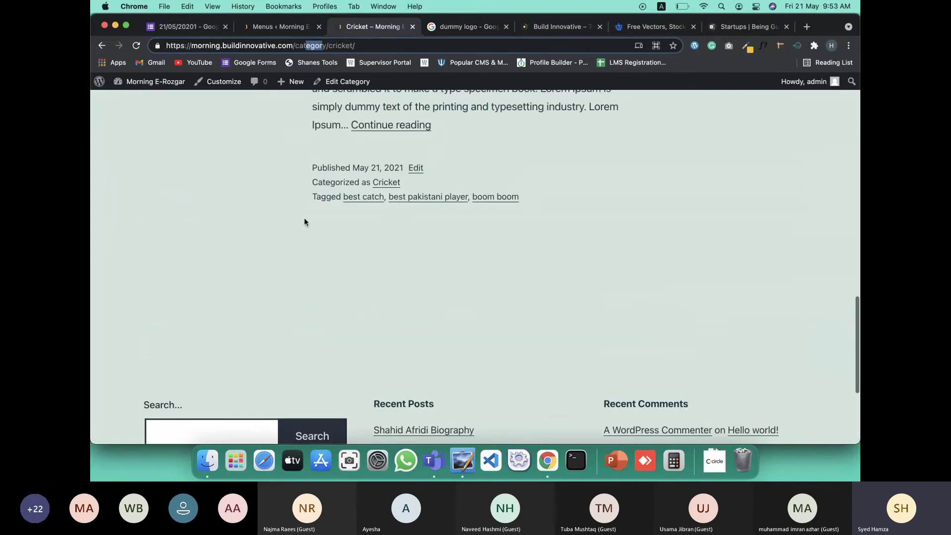
{"action": "scroll", "coordinate": [316, 278], "scroll_direction": "up", "scroll_amount": 6}
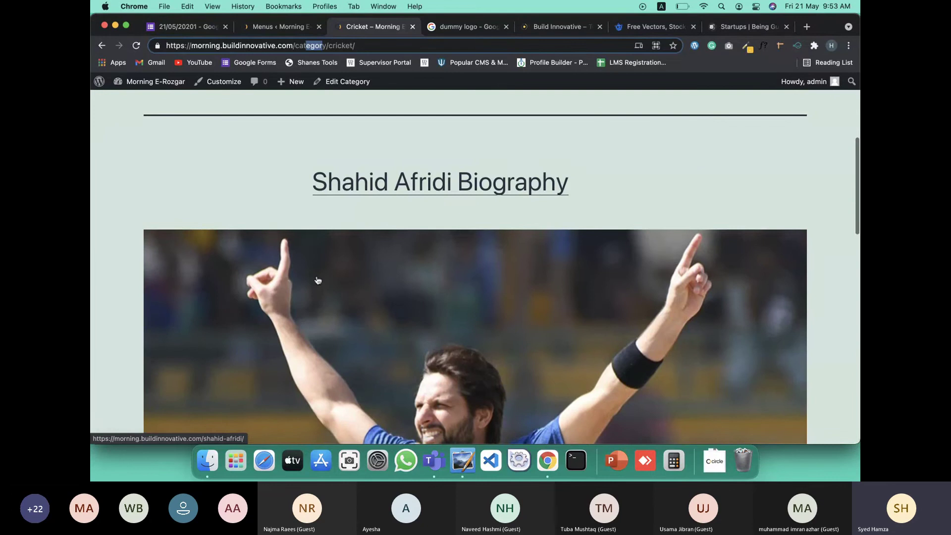
{"action": "scroll", "coordinate": [317, 281], "scroll_direction": "down", "scroll_amount": 6}
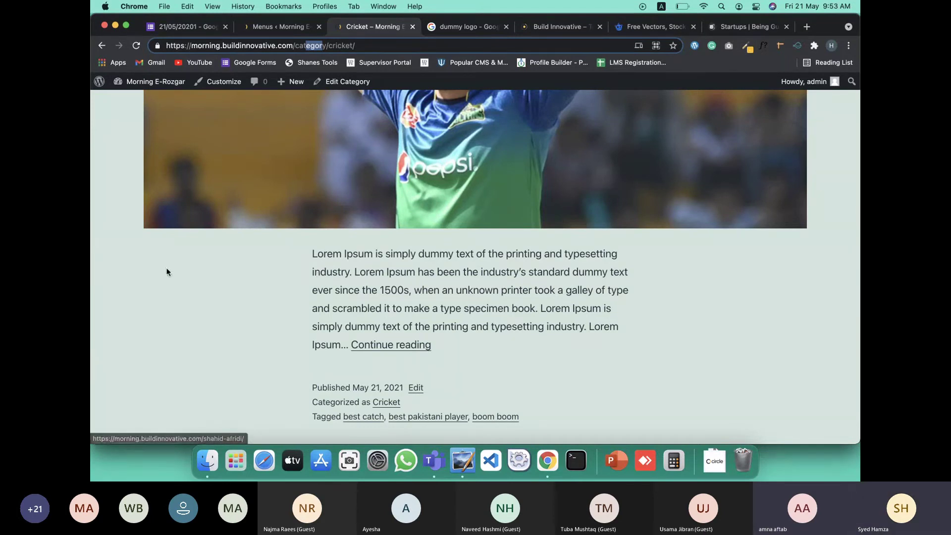
{"action": "scroll", "coordinate": [167, 271], "scroll_direction": "down", "scroll_amount": 10}
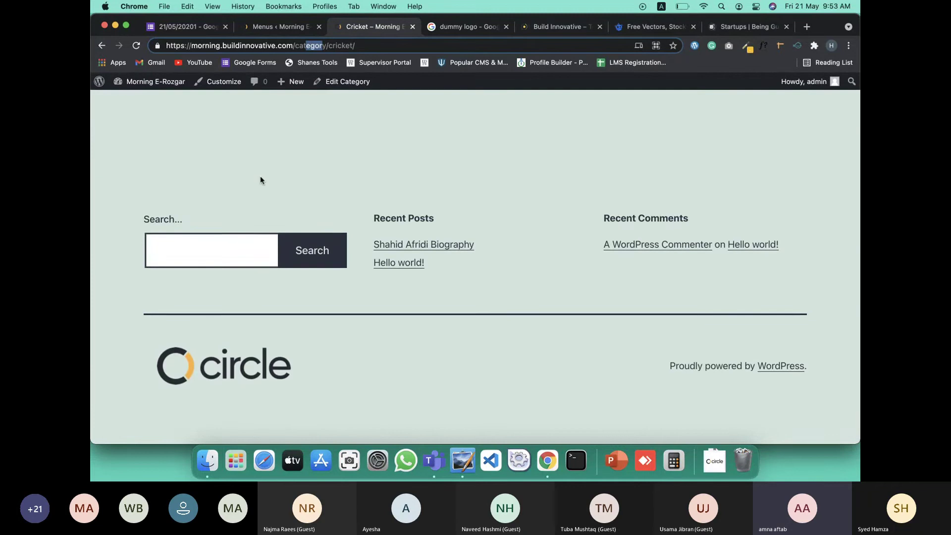
{"action": "scroll", "coordinate": [278, 164], "scroll_direction": "up", "scroll_amount": 10}
{"action": "scroll", "coordinate": [294, 150], "scroll_direction": "up", "scroll_amount": 10}
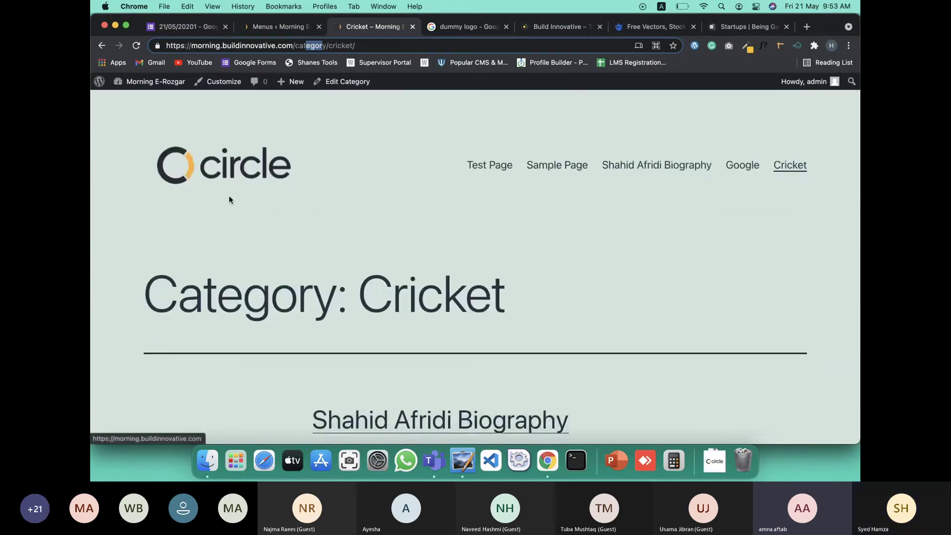
Highlight the Cricket heading and category path, then return to the Teams meeting window.
{"action": "left_click_drag", "start_coordinate": [357, 288], "coordinate": [505, 288]}
{"action": "left_click", "coordinate": [599, 259]}
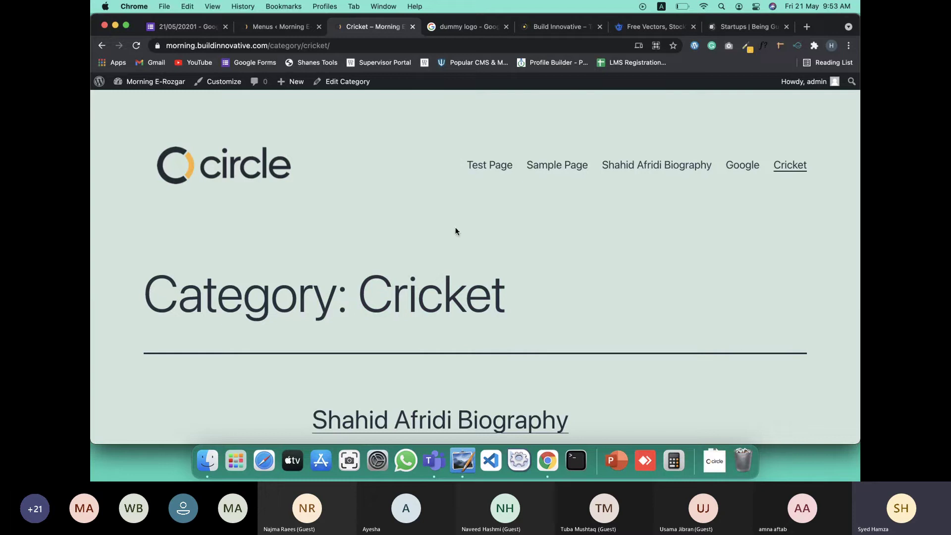
{"action": "left_click_drag", "start_coordinate": [383, 48], "coordinate": [296, 46]}
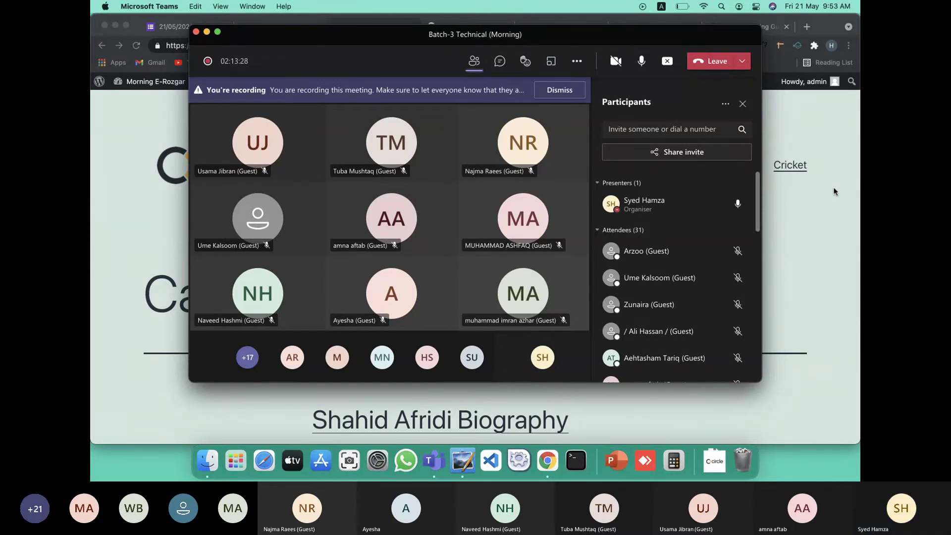
{"action": "left_click", "coordinate": [833, 191]}
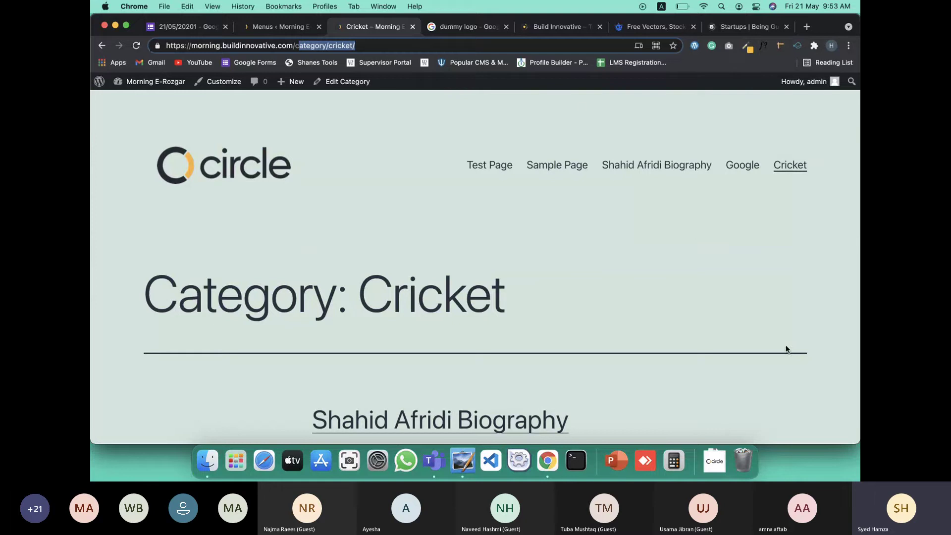
{"action": "key", "text": "super+Tab"}
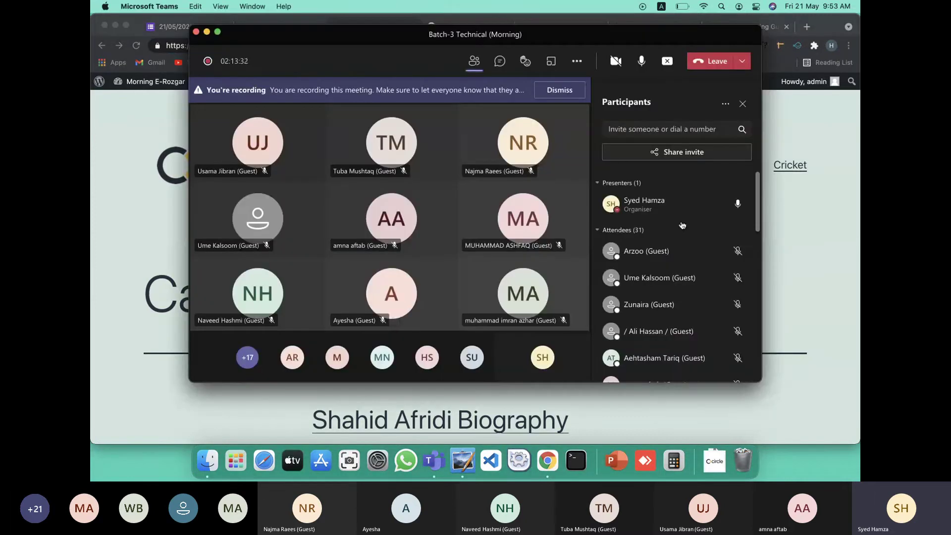
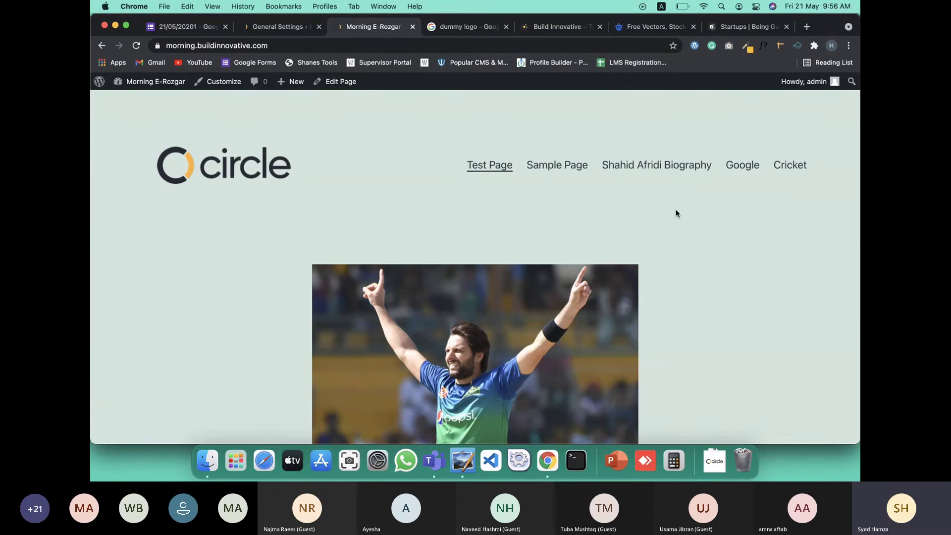
Go to Appearance > Menus in the WordPress admin.
{"action": "scroll", "coordinate": [289, 208], "scroll_direction": "down", "scroll_amount": 5}
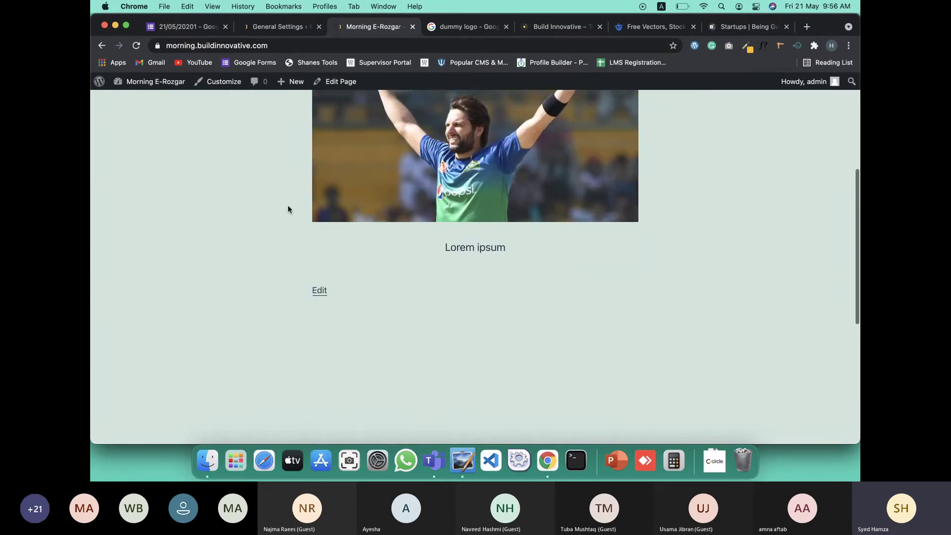
{"action": "scroll", "coordinate": [289, 208], "scroll_direction": "up", "scroll_amount": 5}
{"action": "left_click", "coordinate": [275, 26]}
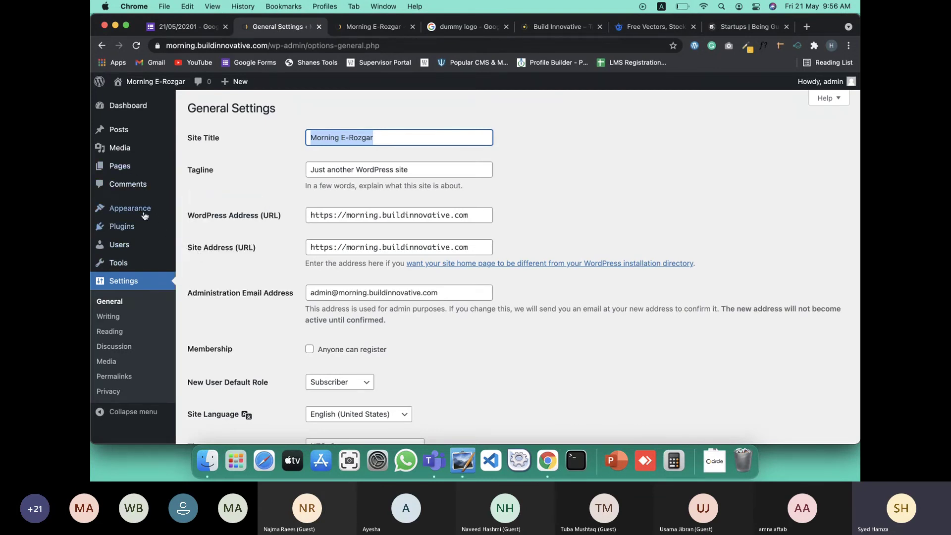
{"action": "mouse_move", "coordinate": [144, 213]}
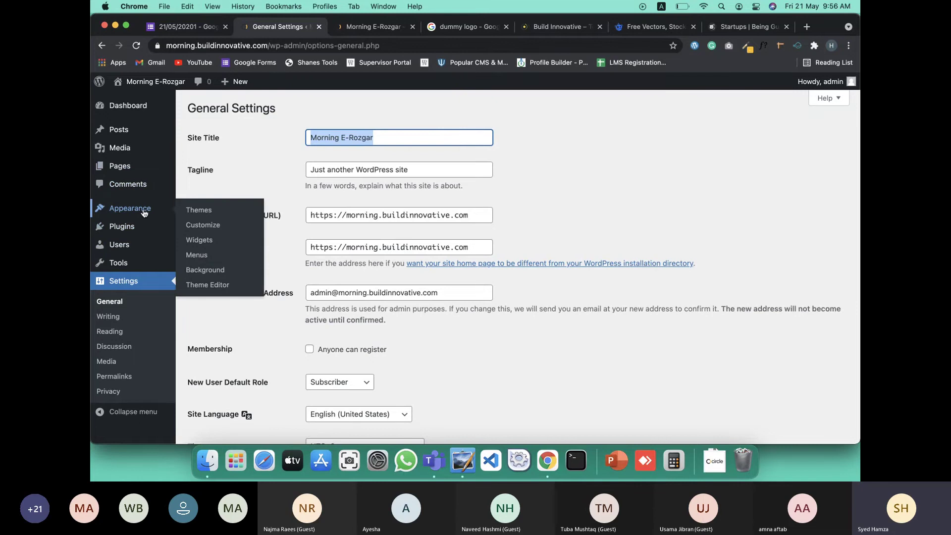
{"action": "left_click", "coordinate": [196, 254]}
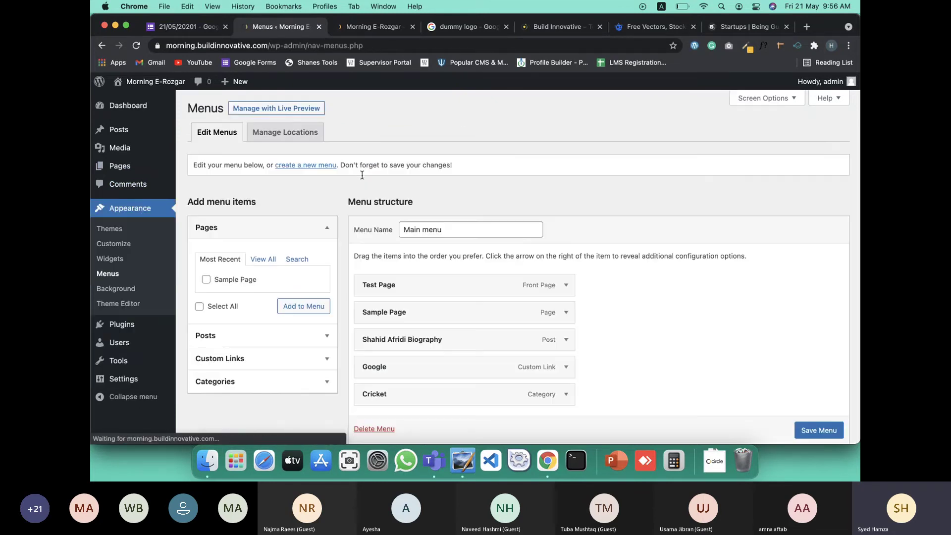
{"action": "scroll", "coordinate": [528, 249], "scroll_direction": "down", "scroll_amount": 4}
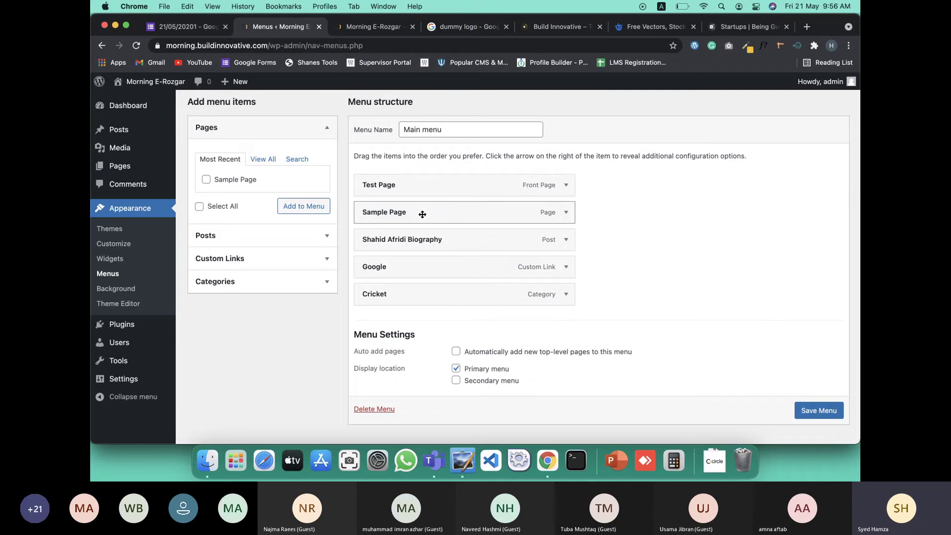
Drag Sample Page beneath Test Page to make it a sub item.
{"action": "left_click_drag", "start_coordinate": [372, 213], "coordinate": [387, 212]}
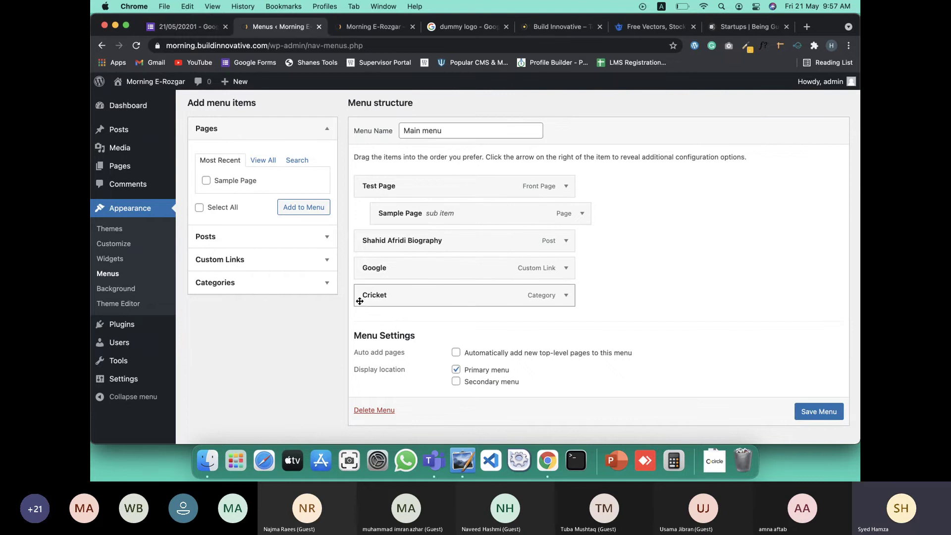
{"action": "left_click_drag", "start_coordinate": [379, 269], "coordinate": [374, 296]}
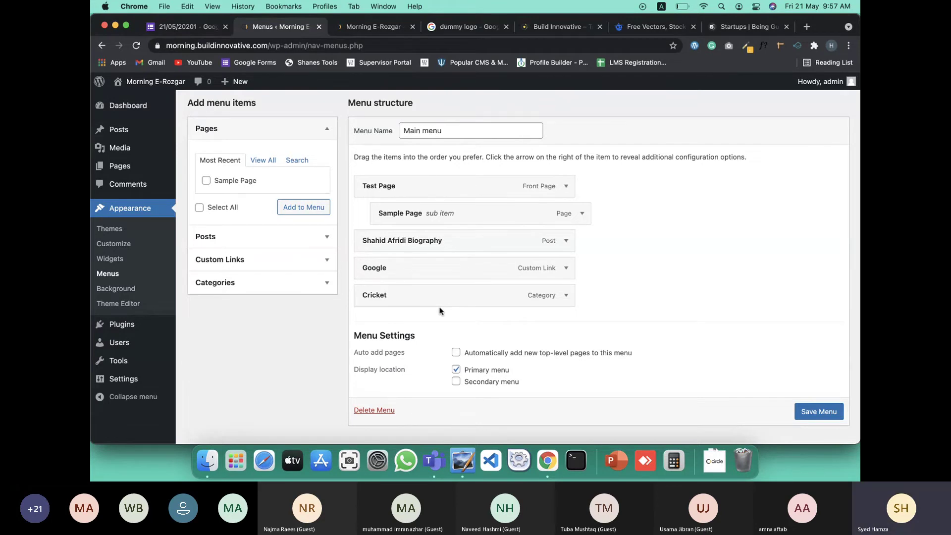
{"action": "scroll", "coordinate": [624, 342], "scroll_direction": "down", "scroll_amount": 1}
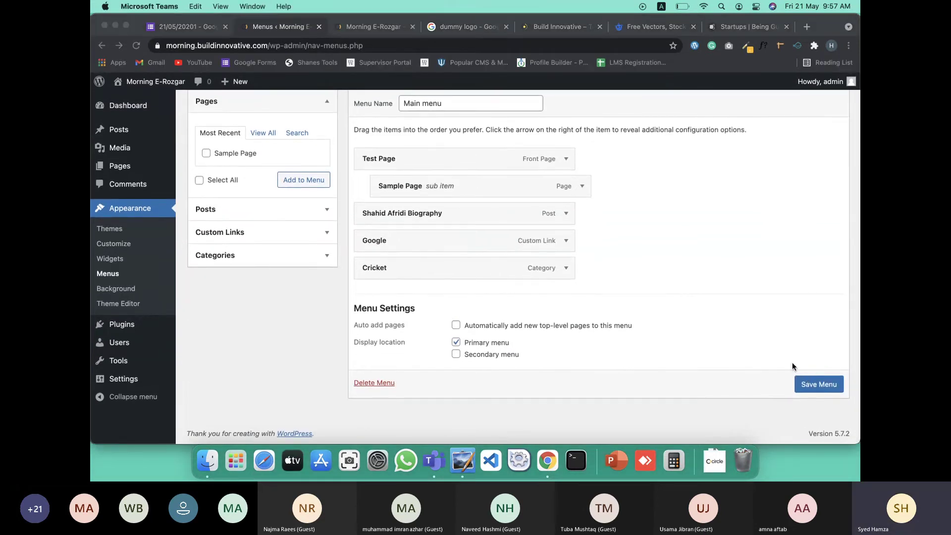
Save the Main menu and bring up the Teams meeting's Participants panel.
{"action": "left_click", "coordinate": [806, 385]}
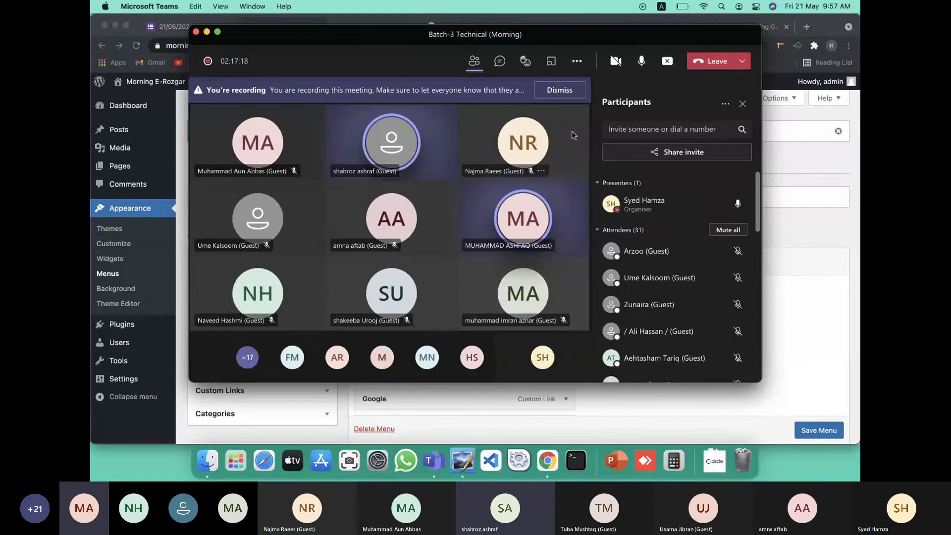
{"action": "left_click", "coordinate": [668, 61]}
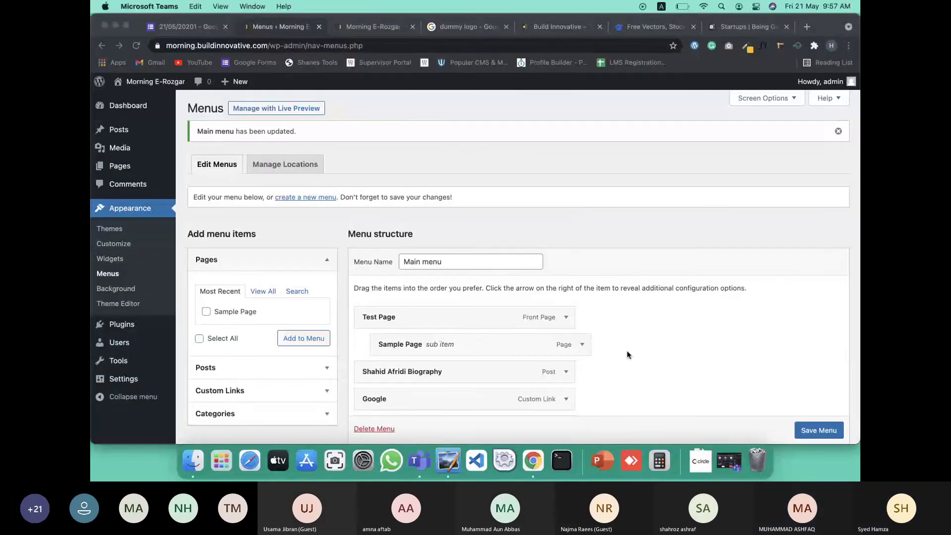
{"action": "scroll", "coordinate": [549, 245], "scroll_direction": "down", "scroll_amount": 4}
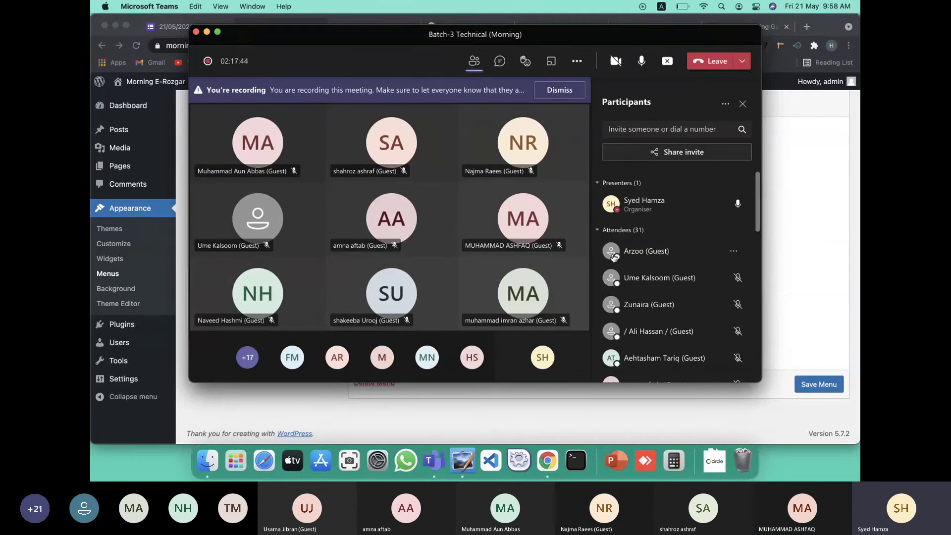
Look through the meeting participants, then return to the WordPress Menus page.
{"action": "scroll", "coordinate": [614, 257], "scroll_direction": "down", "scroll_amount": 10}
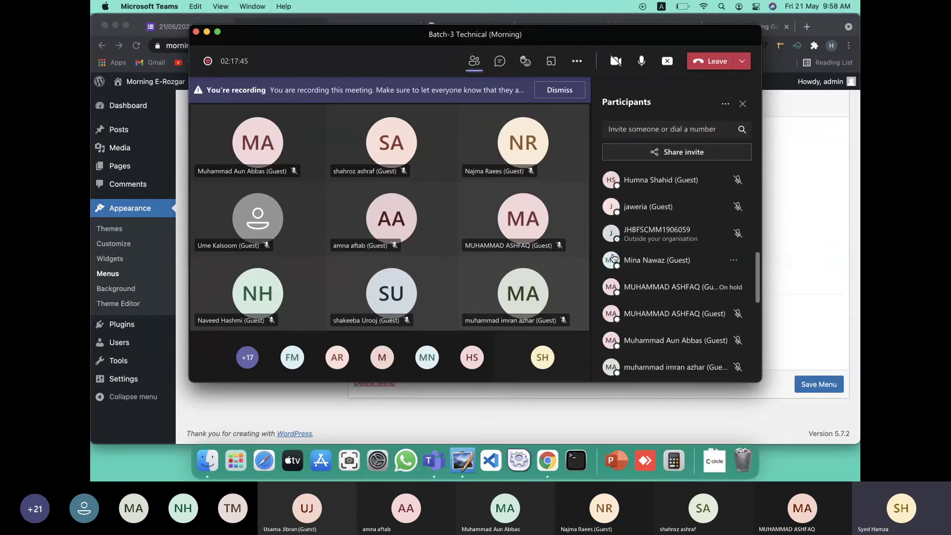
{"action": "scroll", "coordinate": [613, 257], "scroll_direction": "down", "scroll_amount": 5}
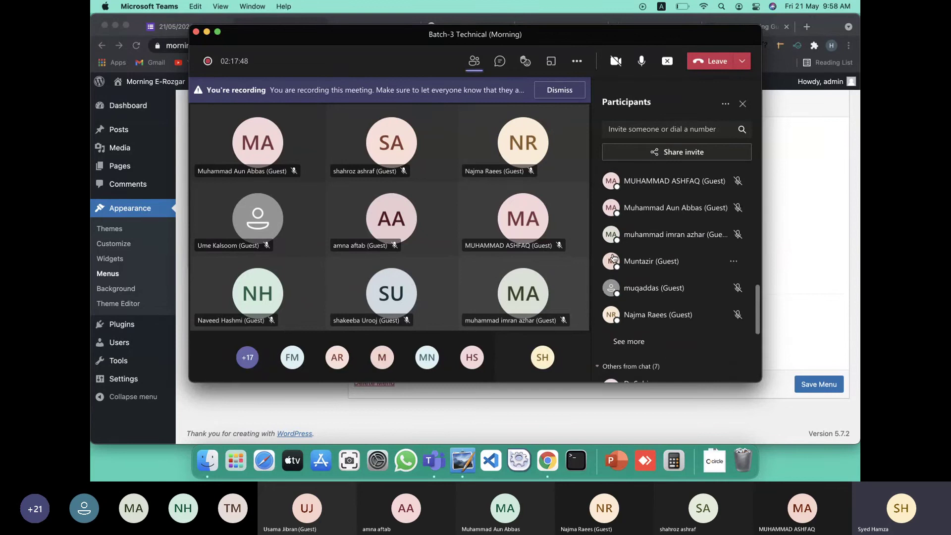
{"action": "scroll", "coordinate": [613, 258], "scroll_direction": "up", "scroll_amount": 15}
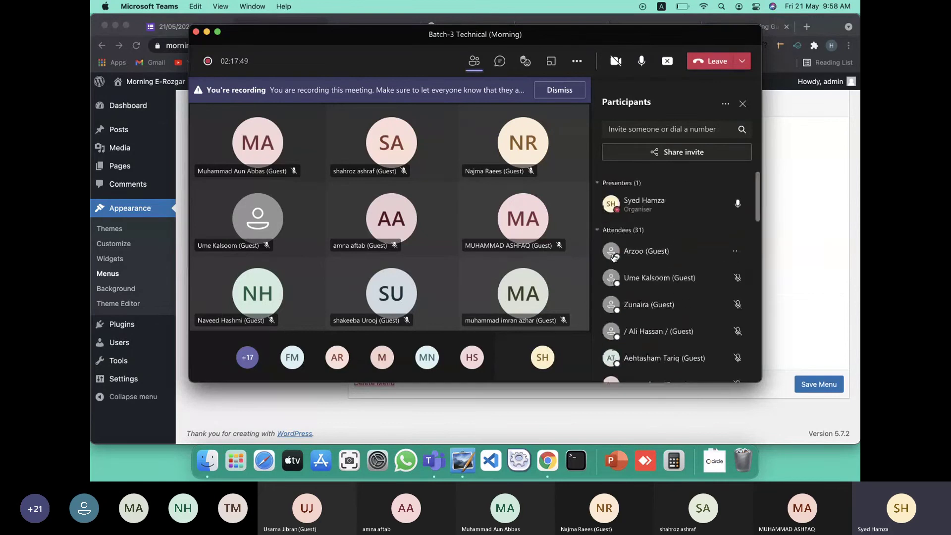
{"action": "left_click", "coordinate": [540, 413]}
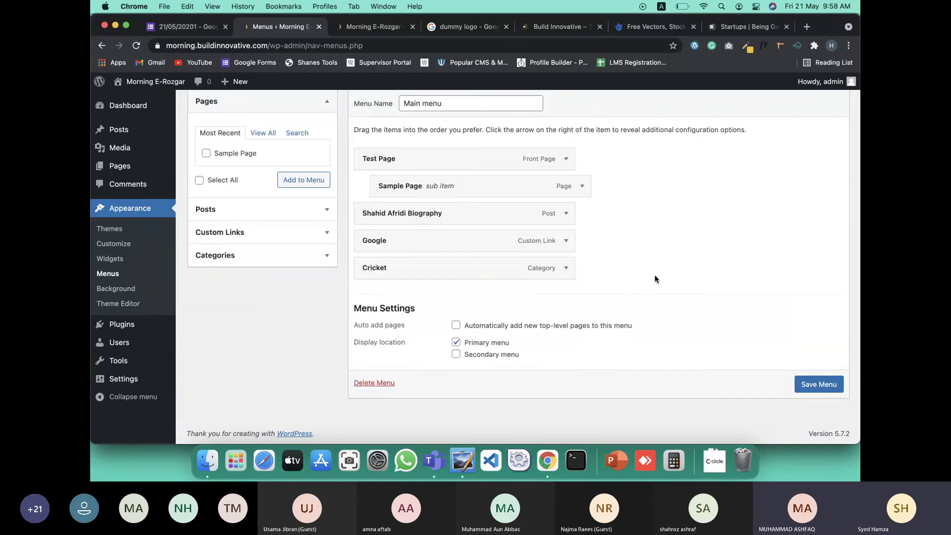
Save the Main menu again with Sample Page nested under Test Page.
{"action": "scroll", "coordinate": [654, 278], "scroll_direction": "up", "scroll_amount": 2}
{"action": "scroll", "coordinate": [654, 283], "scroll_direction": "up", "scroll_amount": 1}
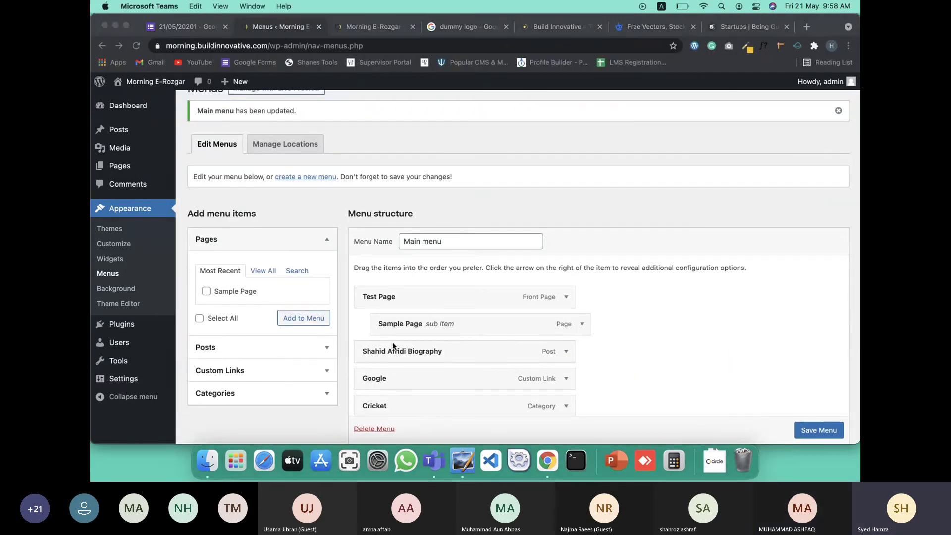
{"action": "scroll", "coordinate": [812, 363], "scroll_direction": "down", "scroll_amount": 5}
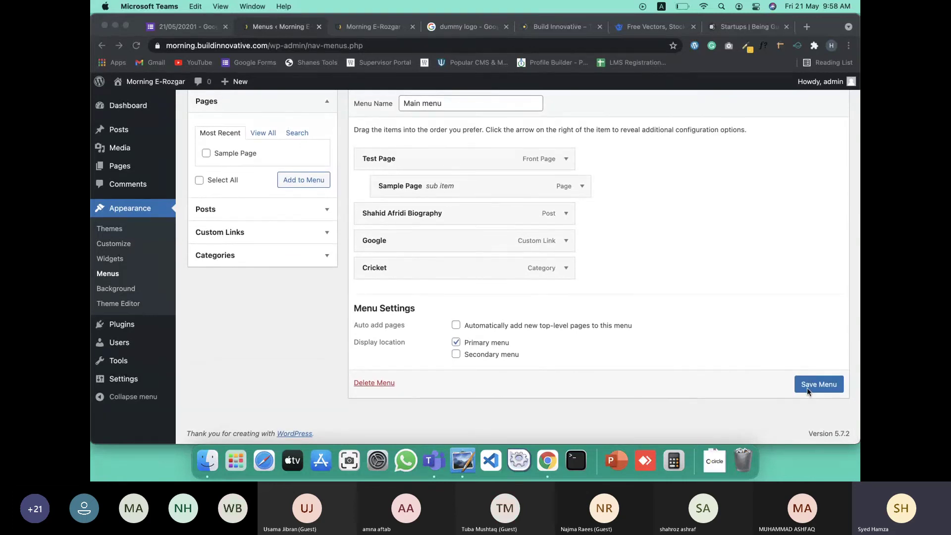
{"action": "left_click", "coordinate": [808, 387]}
{"action": "left_click", "coordinate": [819, 386]}
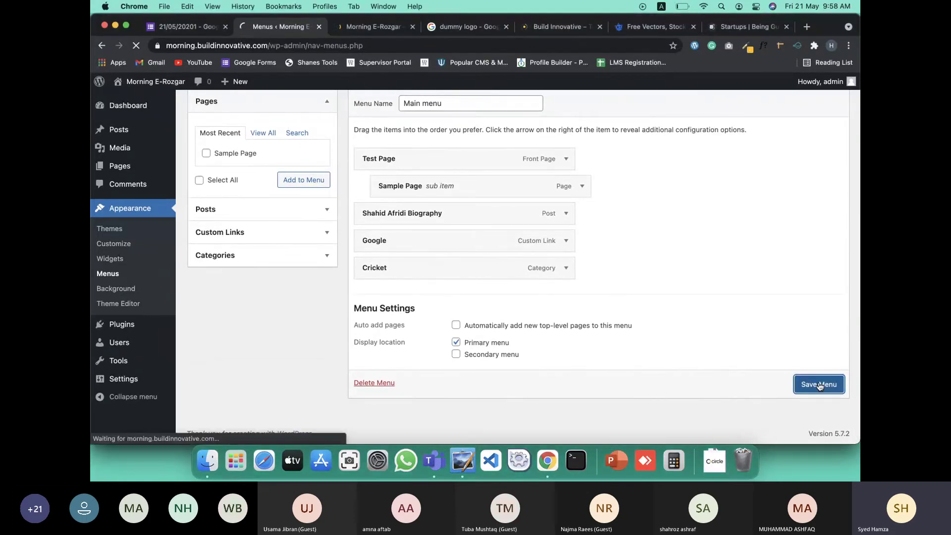
On the live site, expand the Test Page submenu to reveal Sample Page.
{"action": "left_click", "coordinate": [372, 26]}
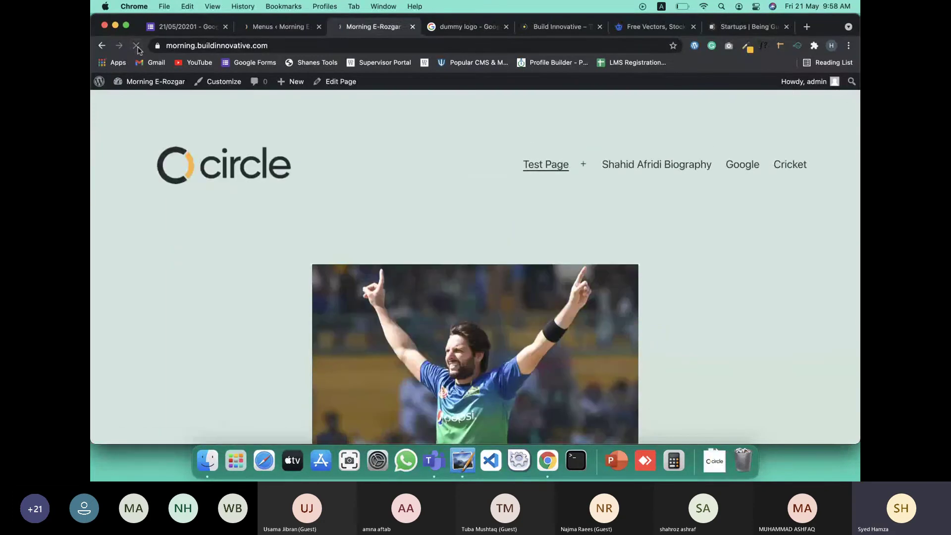
{"action": "left_click", "coordinate": [584, 164]}
{"action": "key", "text": "super+Tab"}
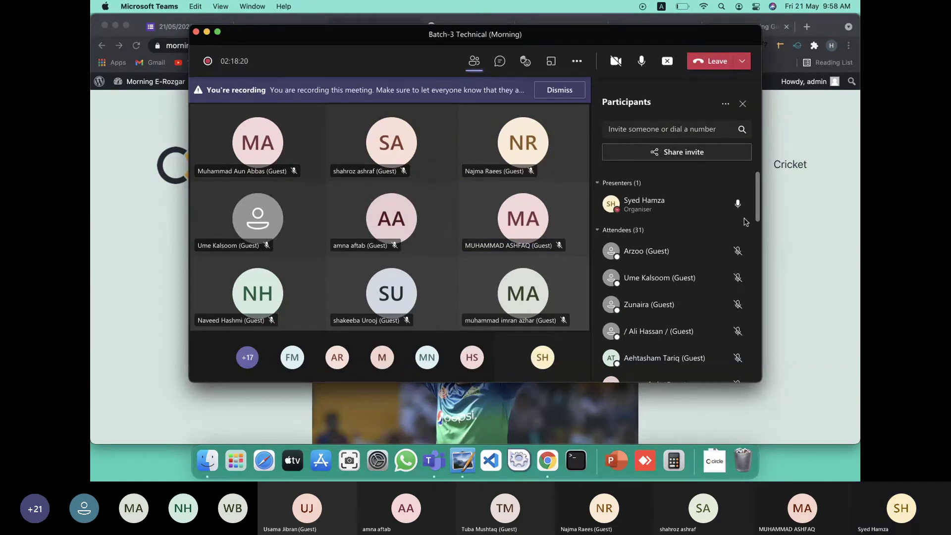
{"action": "left_click", "coordinate": [785, 219]}
{"action": "mouse_move", "coordinate": [560, 164]}
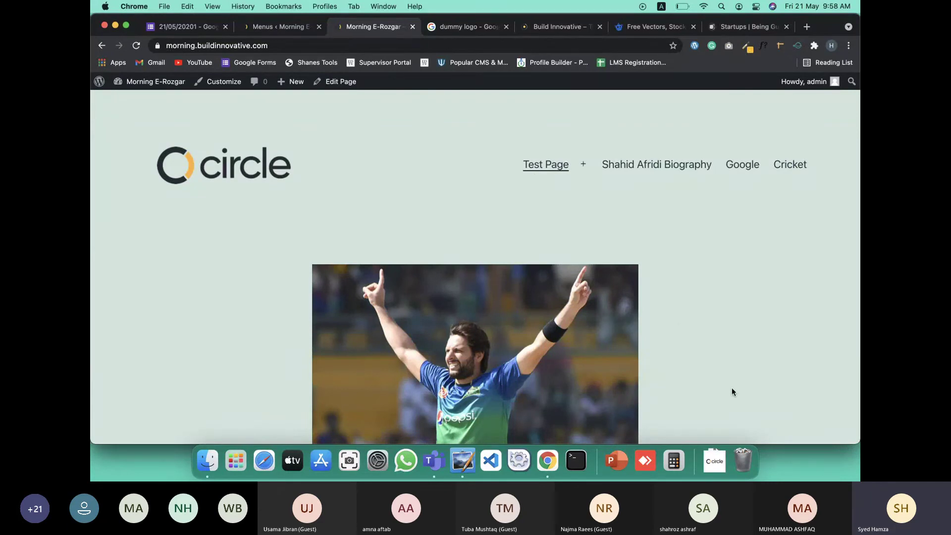
{"action": "key", "text": "super+Tab"}
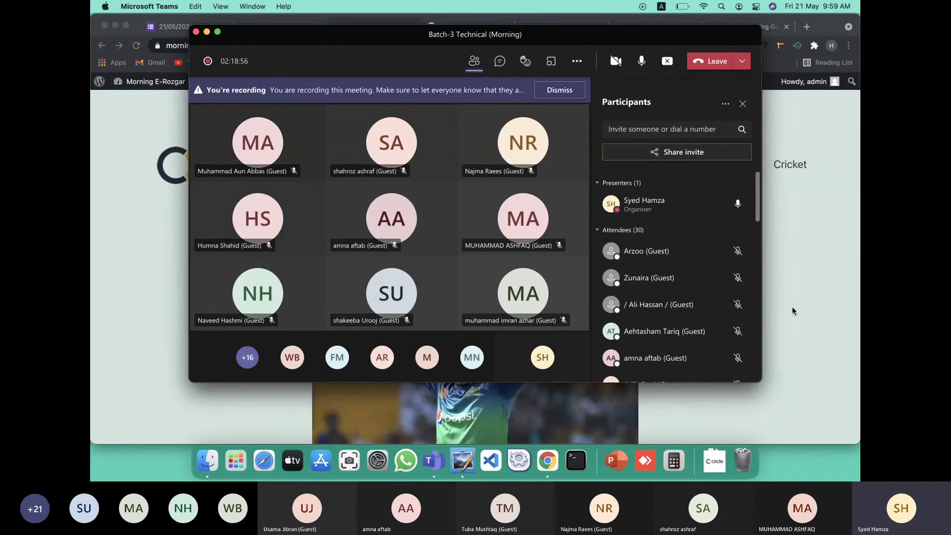
{"action": "left_click", "coordinate": [792, 311]}
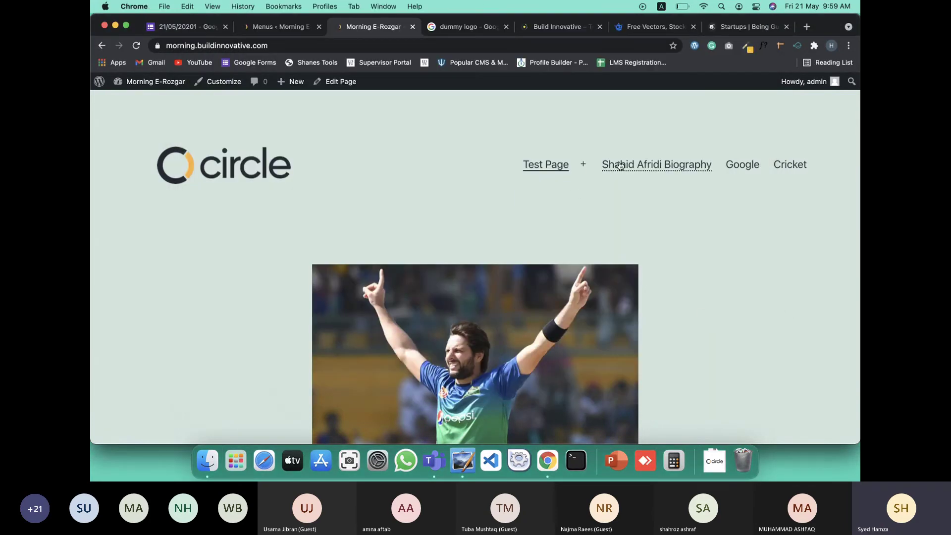
Move Sample Page to top level, keeping Shahid Afridi Biography top-level too.
{"action": "left_click", "coordinate": [280, 27]}
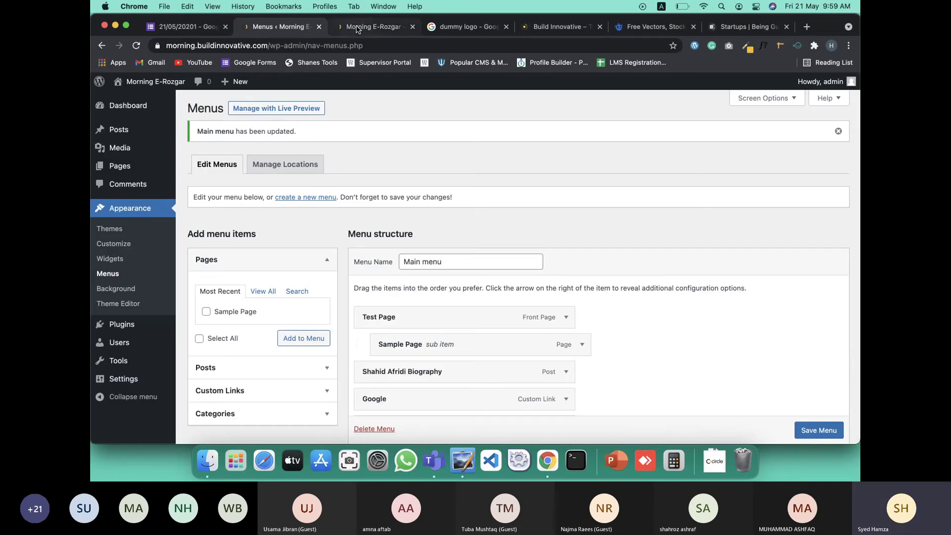
{"action": "left_click", "coordinate": [359, 24]}
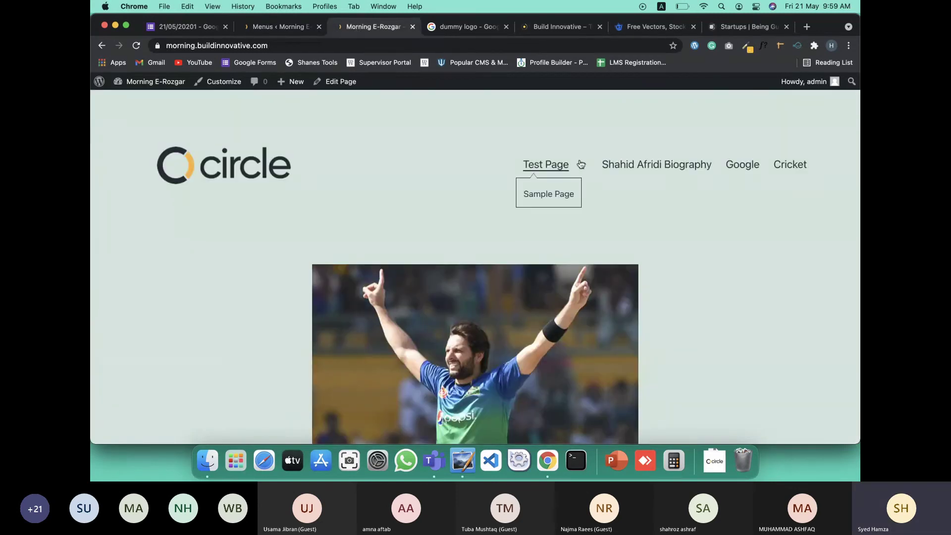
{"action": "left_click", "coordinate": [268, 30]}
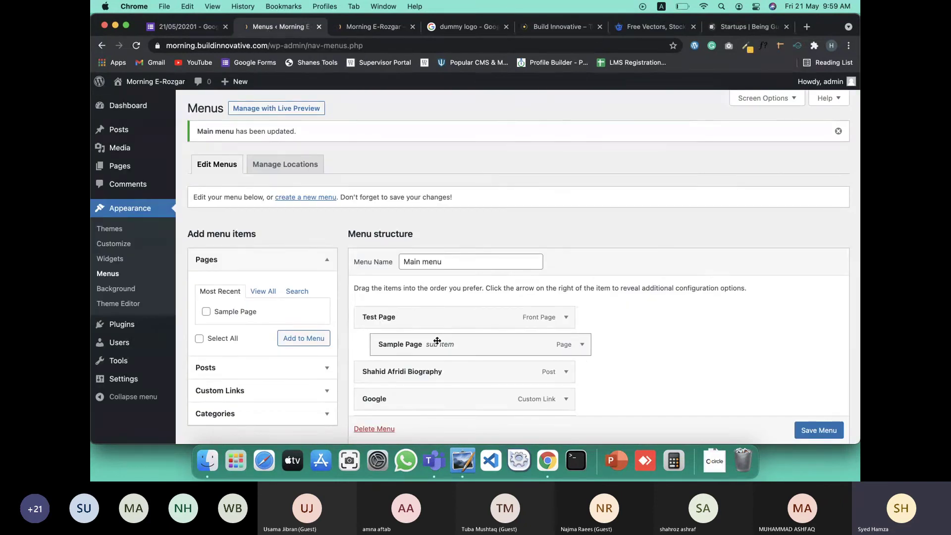
{"action": "mouse_move", "coordinate": [437, 341]}
{"action": "left_mouse_down"}
{"action": "mouse_move", "coordinate": [424, 340]}
{"action": "mouse_move", "coordinate": [436, 342]}
{"action": "left_mouse_up"}
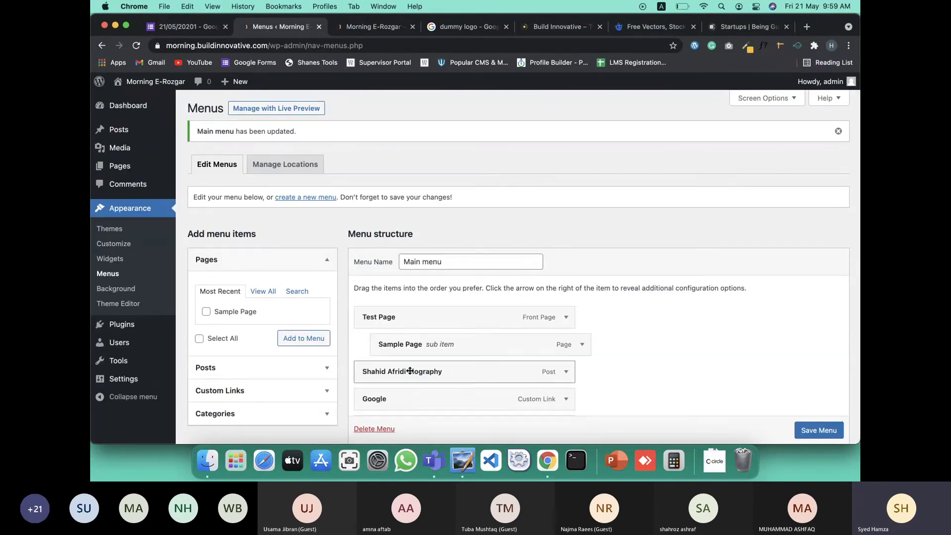
{"action": "left_click_drag", "start_coordinate": [410, 371], "coordinate": [450, 371]}
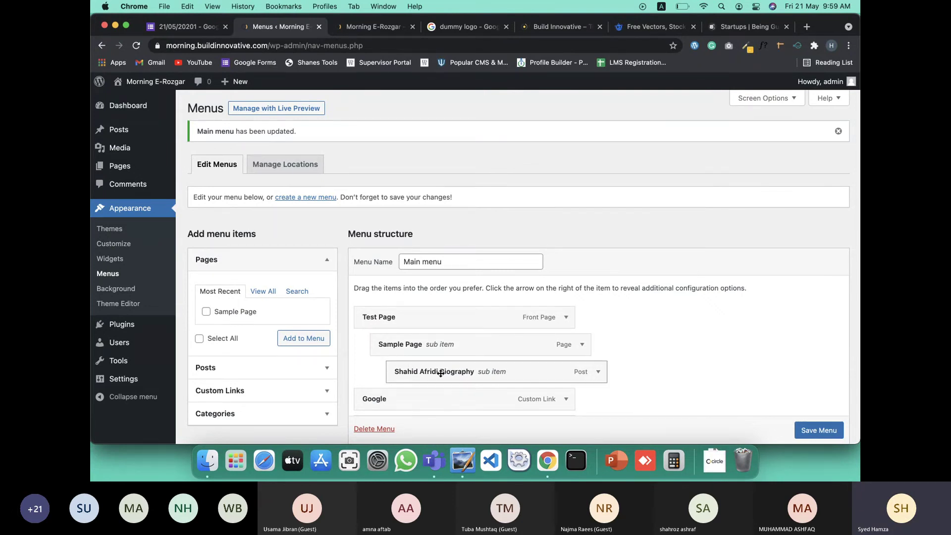
{"action": "left_click_drag", "start_coordinate": [440, 373], "coordinate": [432, 346]}
Save the Main menu with all five items flat, then view the front page.
{"action": "scroll", "coordinate": [555, 308], "scroll_direction": "down", "scroll_amount": 3}
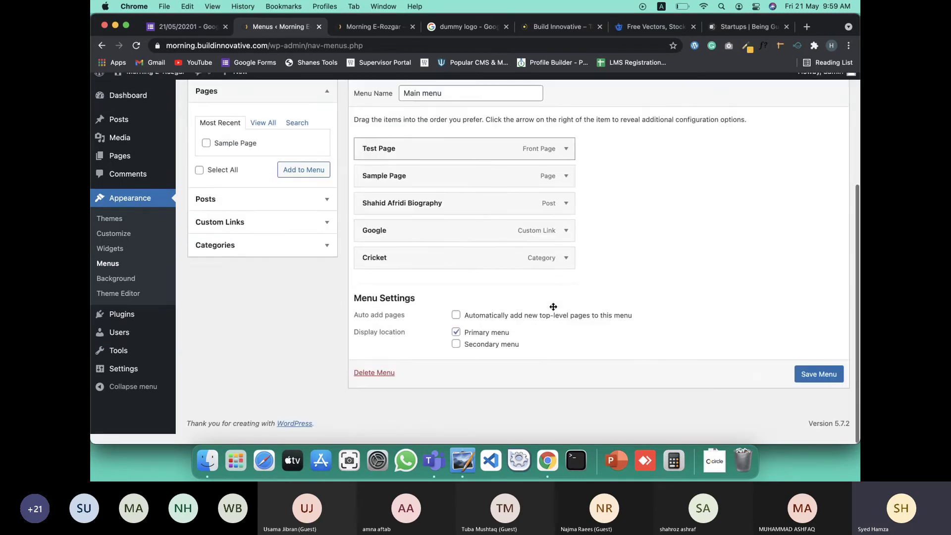
{"action": "left_click", "coordinate": [803, 383]}
{"action": "left_click", "coordinate": [803, 384]}
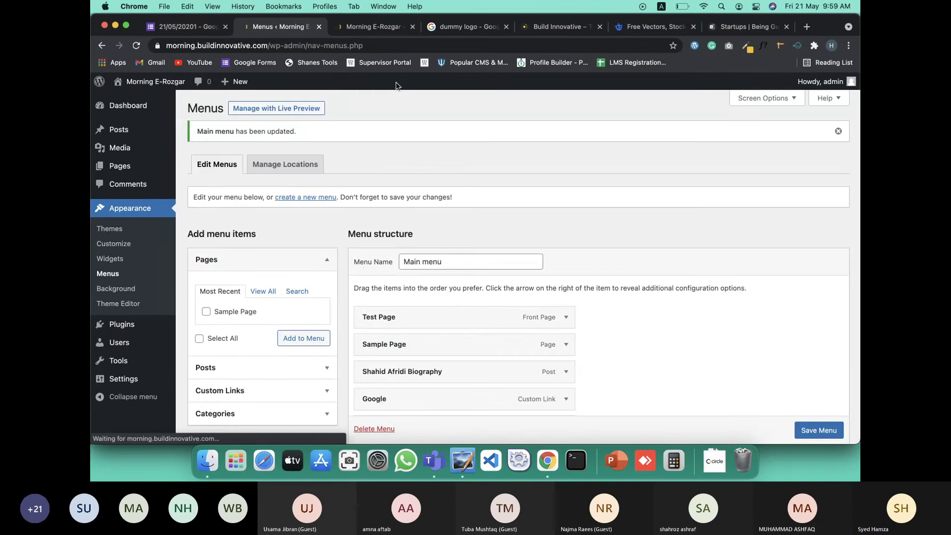
{"action": "left_click", "coordinate": [369, 27]}
Reload the front page and open the Shahid Afridi Biography post.
{"action": "left_click", "coordinate": [136, 46]}
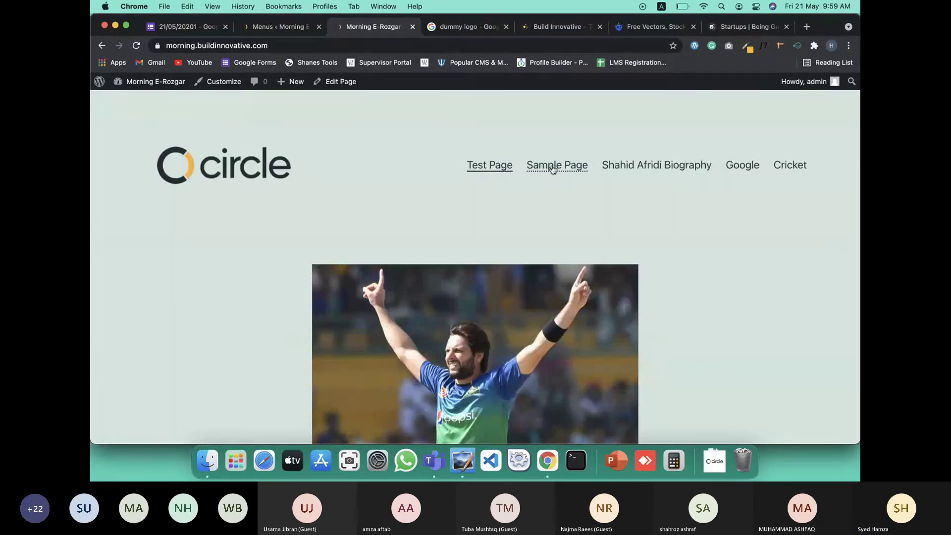
{"action": "scroll", "coordinate": [736, 216], "scroll_direction": "down", "scroll_amount": 3}
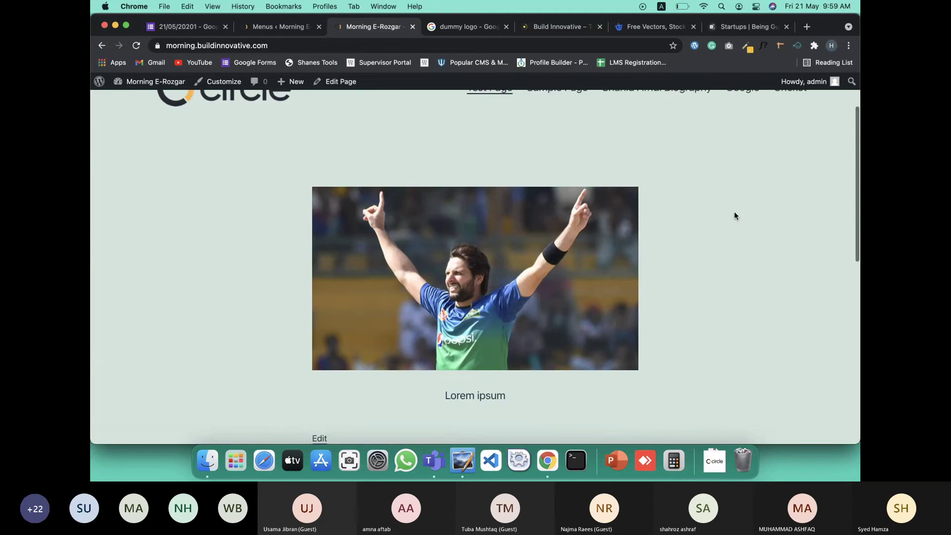
{"action": "scroll", "coordinate": [734, 216], "scroll_direction": "down", "scroll_amount": 5}
{"action": "scroll", "coordinate": [735, 216], "scroll_direction": "down", "scroll_amount": 1}
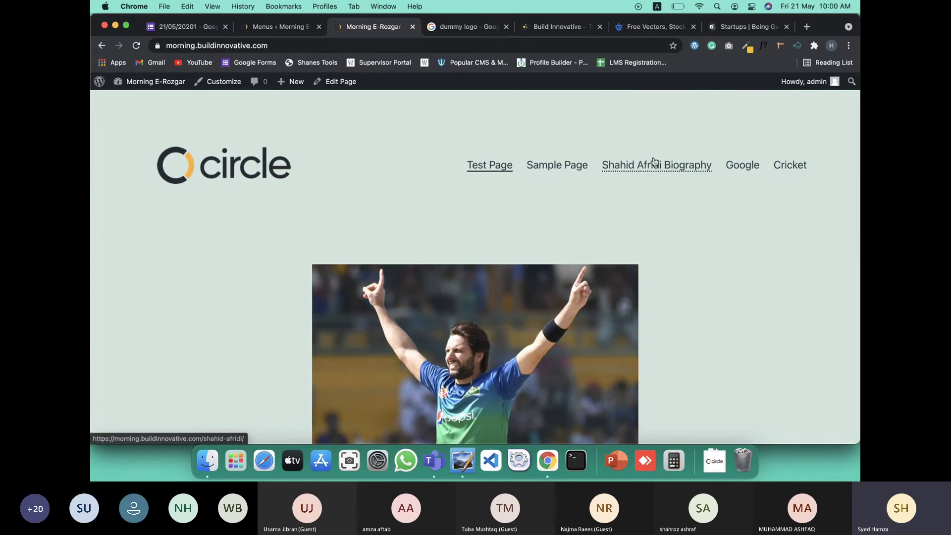
{"action": "left_click", "coordinate": [636, 166]}
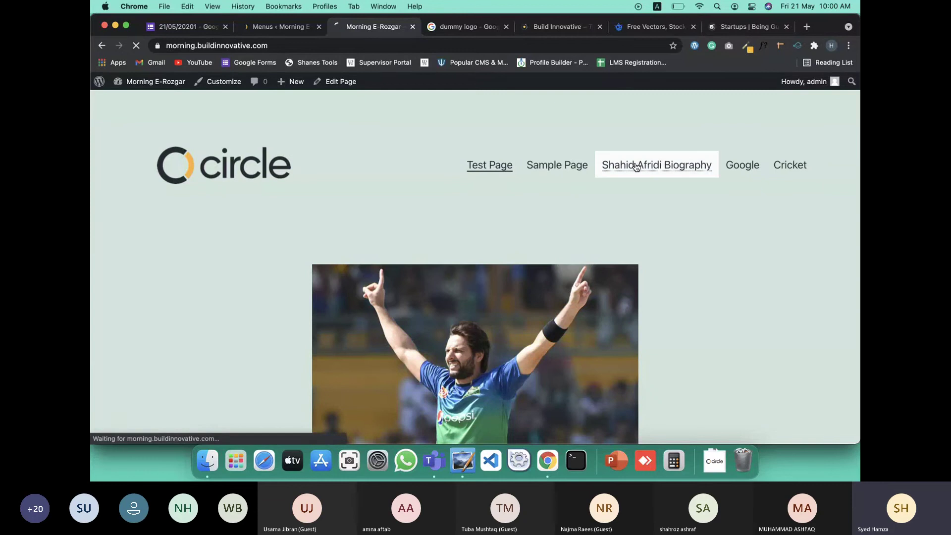
{"action": "left_click_drag", "start_coordinate": [279, 49], "coordinate": [330, 61]}
{"action": "scroll", "coordinate": [256, 275], "scroll_direction": "down", "scroll_amount": 5}
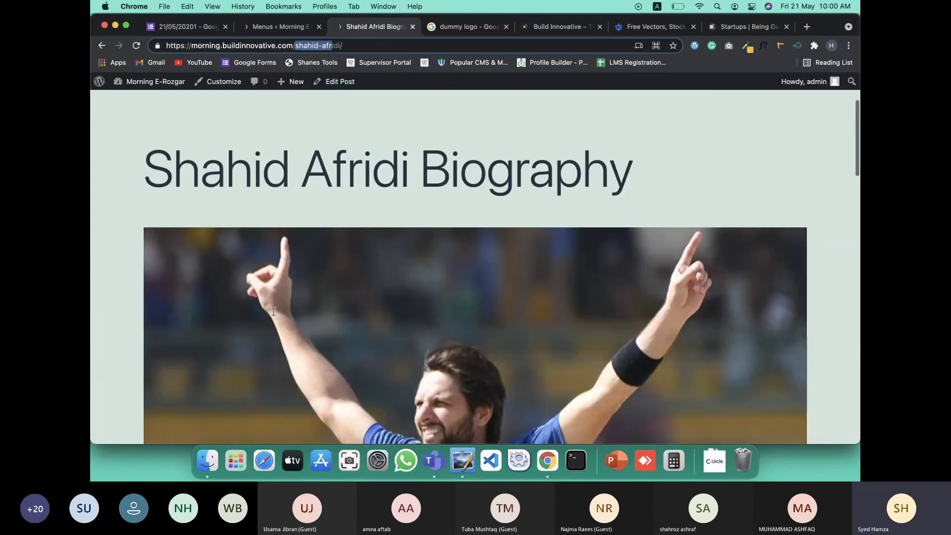
{"action": "scroll", "coordinate": [273, 311], "scroll_direction": "up", "scroll_amount": 5}
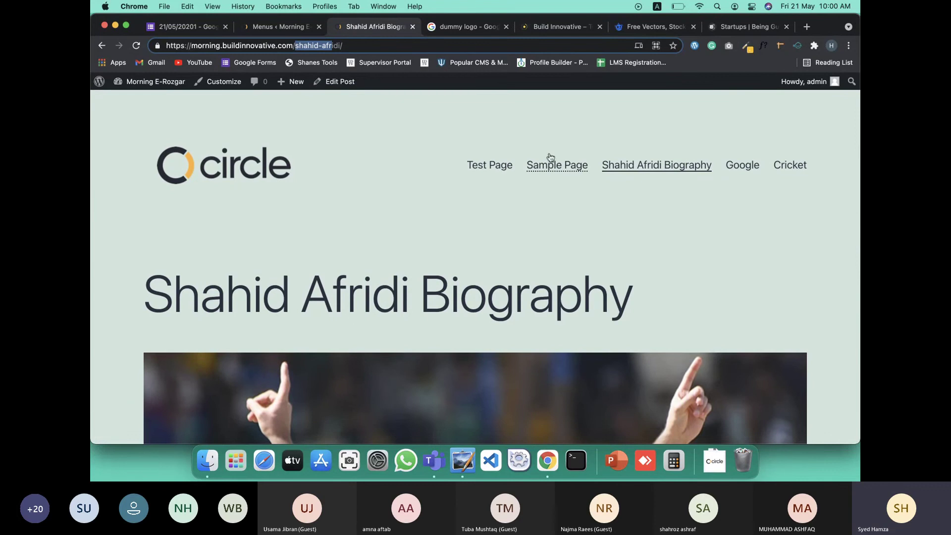
Open Sample Page from the menu and check its sample-page address.
{"action": "left_click", "coordinate": [562, 170]}
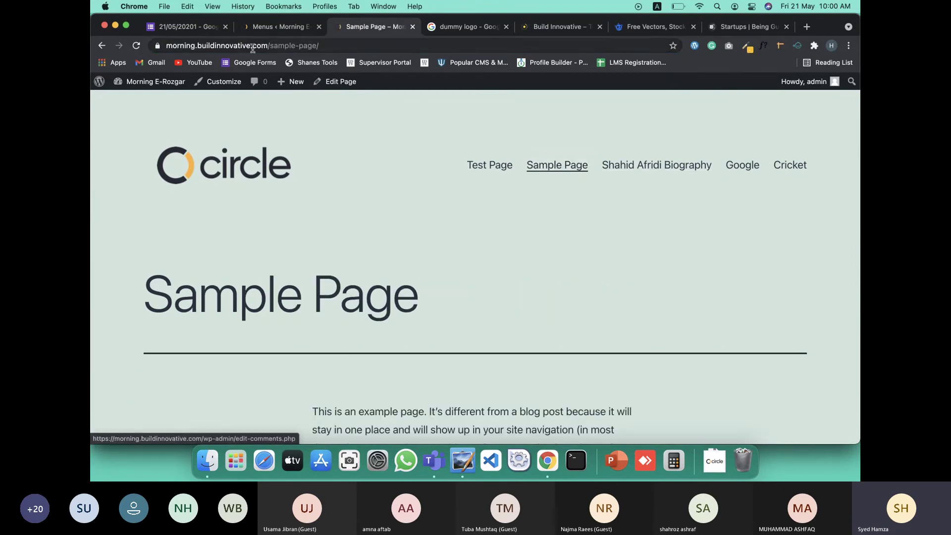
{"action": "left_click_drag", "start_coordinate": [273, 46], "coordinate": [315, 46]}
{"action": "scroll", "coordinate": [293, 327], "scroll_direction": "down", "scroll_amount": 12}
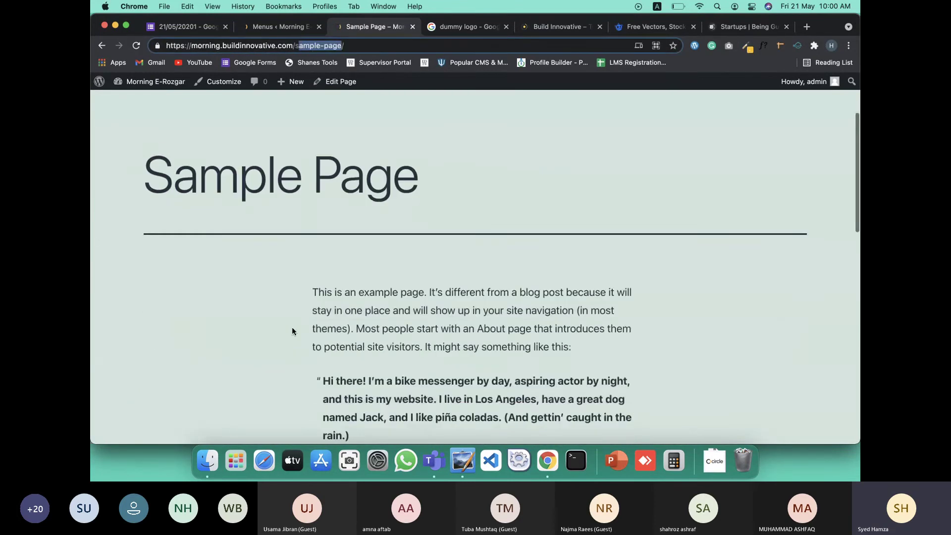
{"action": "scroll", "coordinate": [292, 327], "scroll_direction": "up", "scroll_amount": 12}
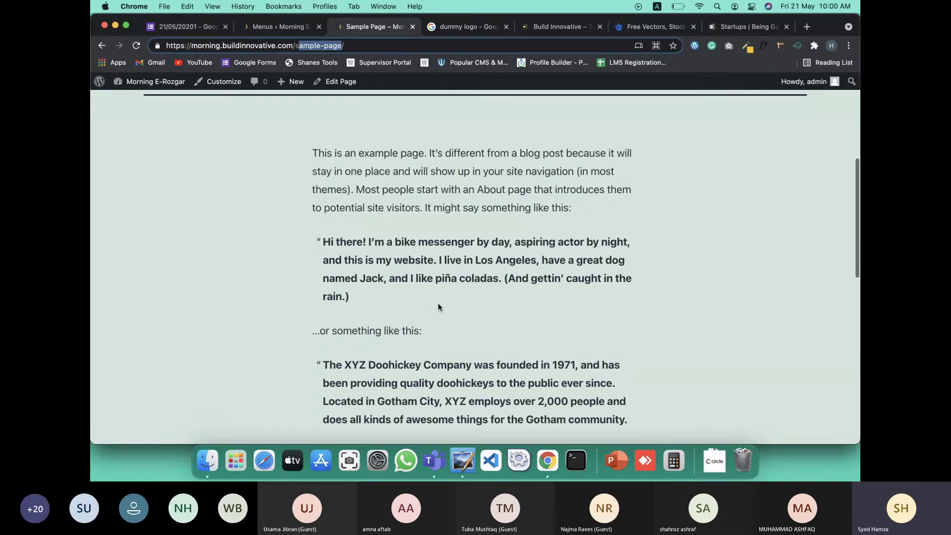
{"action": "left_click_drag", "start_coordinate": [313, 297], "coordinate": [416, 288]}
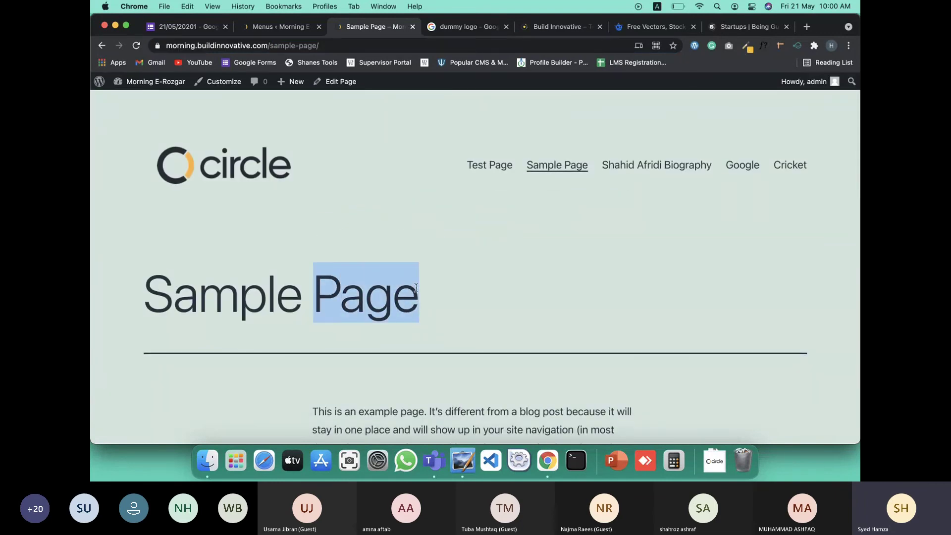
Open Test Page from the menu, then return to the Teams meeting.
{"action": "left_click", "coordinate": [493, 167]}
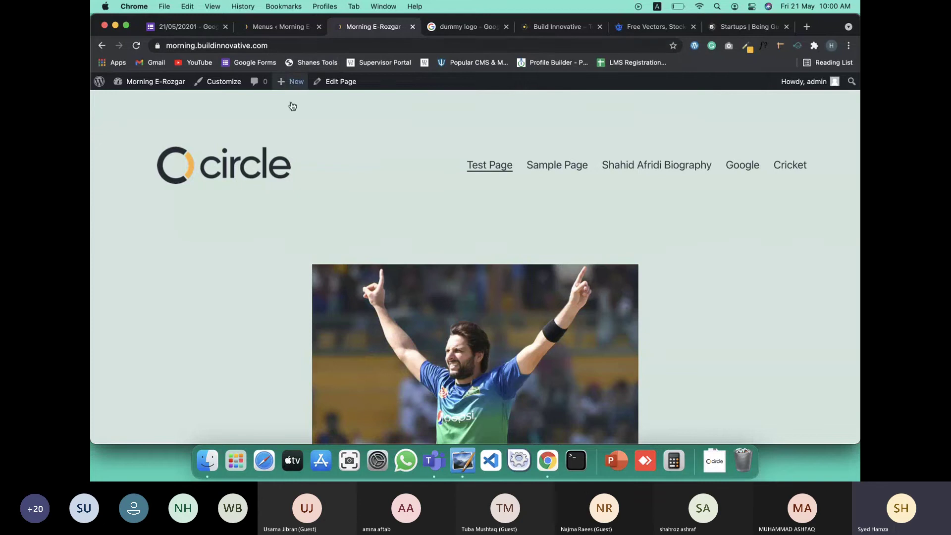
{"action": "scroll", "coordinate": [295, 303], "scroll_direction": "down", "scroll_amount": 1}
{"action": "scroll", "coordinate": [294, 299], "scroll_direction": "down", "scroll_amount": 5}
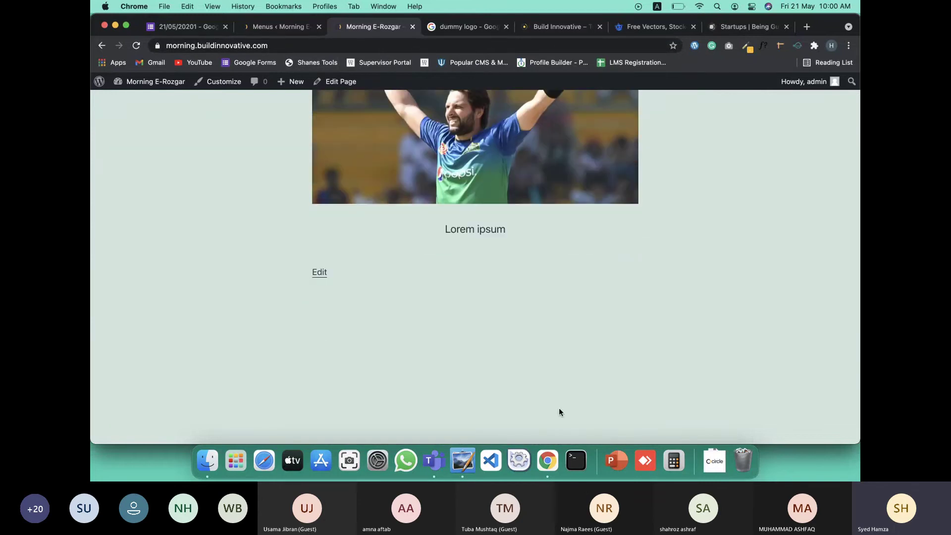
{"action": "key", "text": "super+Tab"}
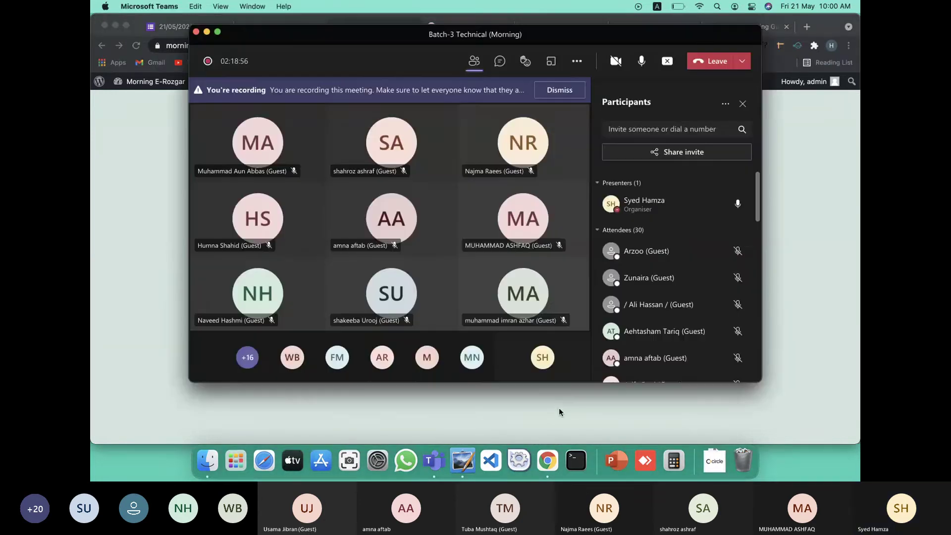